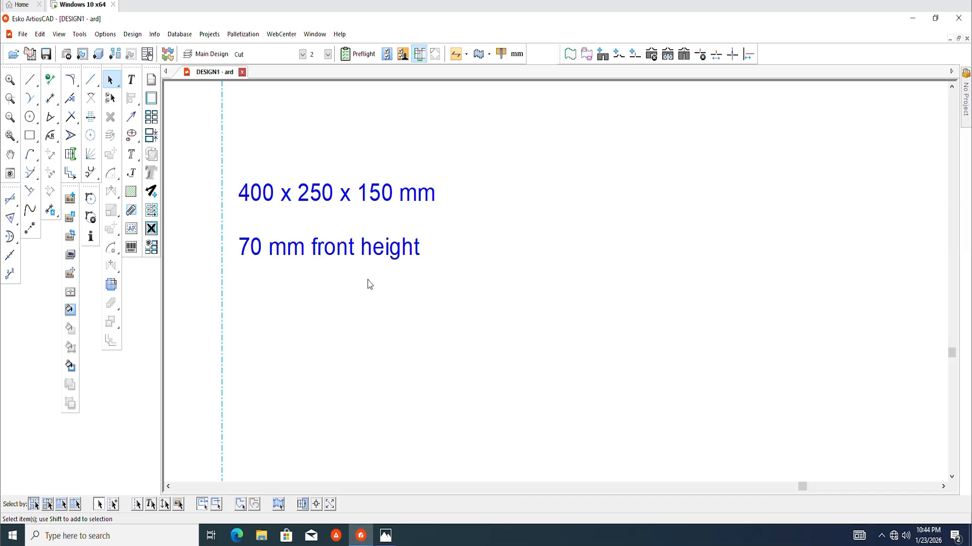
Step: Switch to Photos to check the dimensions in the counter display reference image and return to ArtiosCAD
click(386, 535)
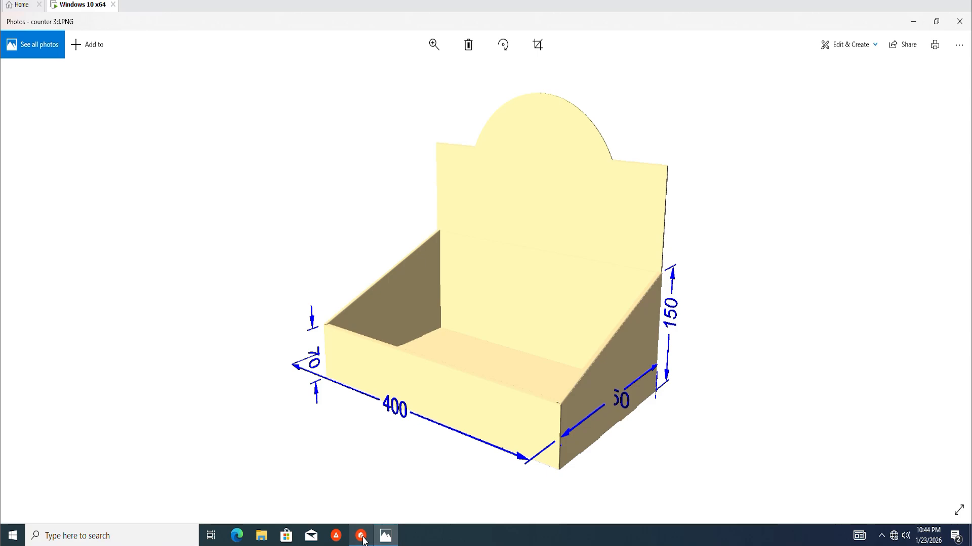
mouse_move(369, 533)
click(375, 485)
Step: Draw a 400 x 250 mm rectangle for the base panel in the empty area beside the dimension notes
scroll(324, 290, down, 2)
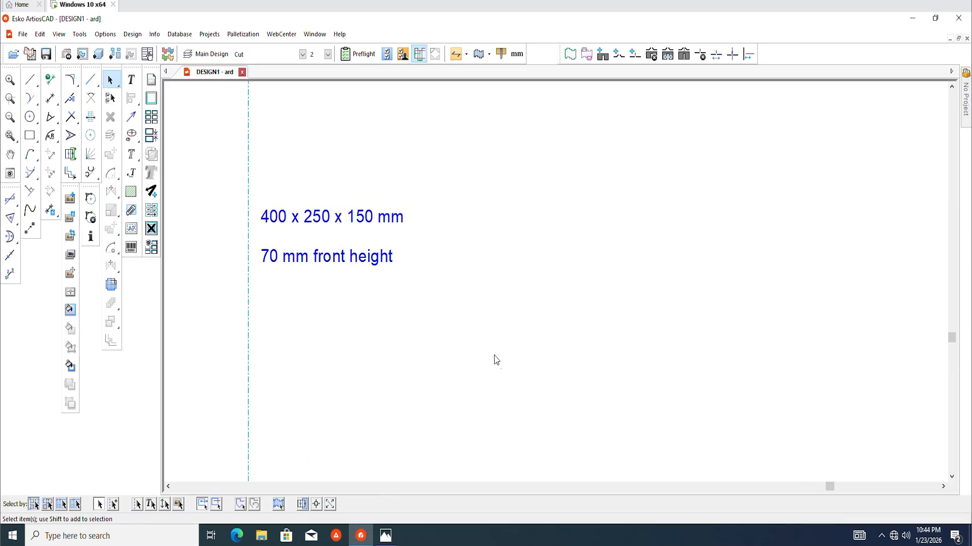
scroll(495, 355, up, 1)
scroll(481, 333, down, 1)
mouse_move(456, 319)
middle_down()
mouse_move(409, 304)
mouse_move(397, 266)
middle_up()
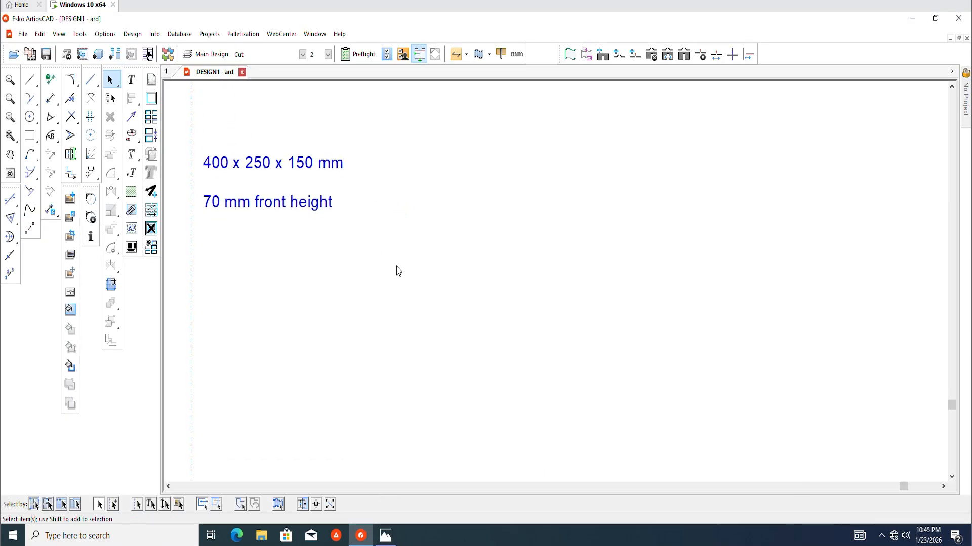
click(30, 136)
click(486, 347)
scroll(595, 392, up, 1)
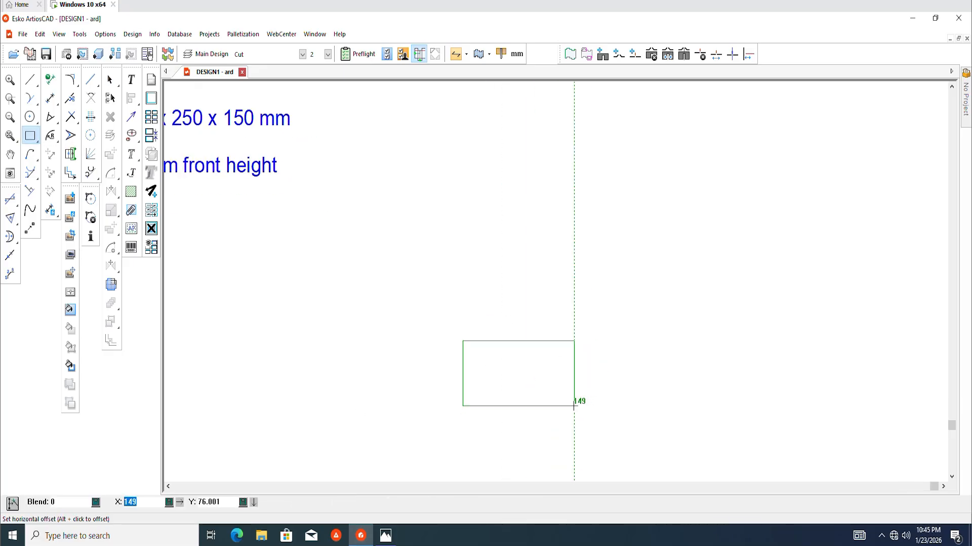
text(400)
key(Tab)
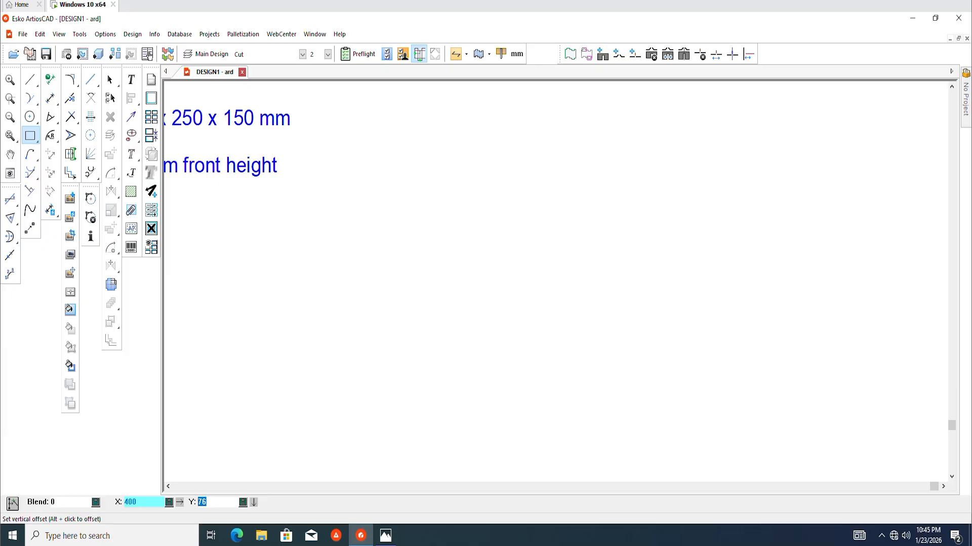
scroll(571, 406, down, 1)
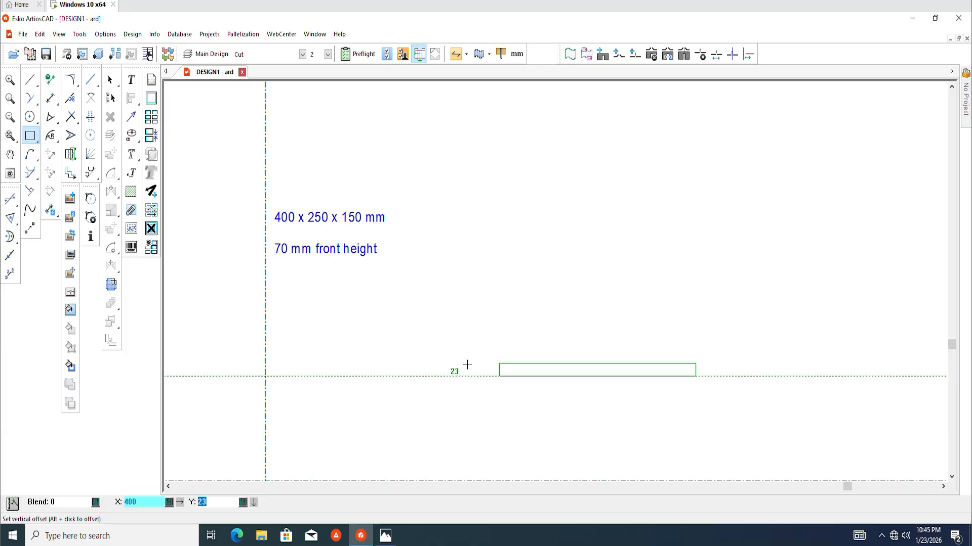
scroll(381, 253, down, 5)
scroll(564, 228, up, 2)
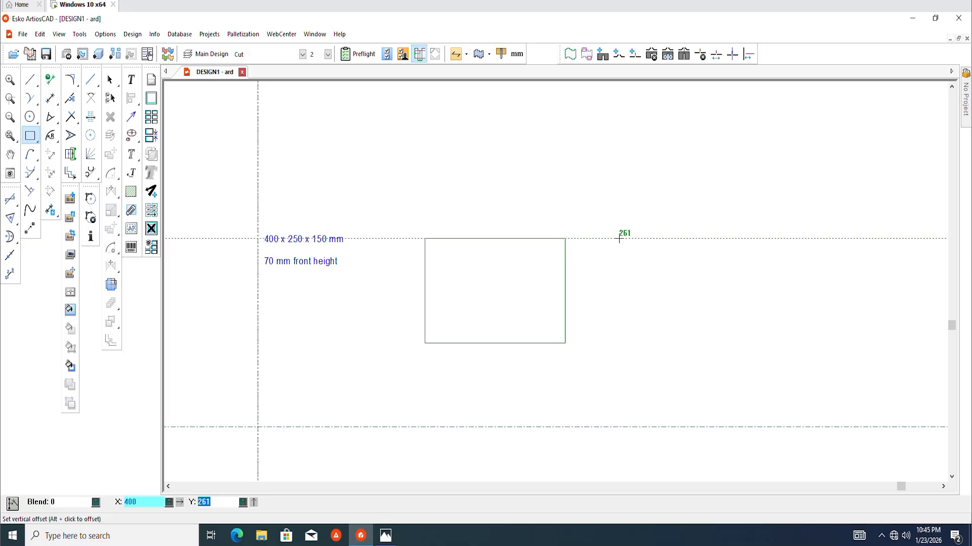
text(25)
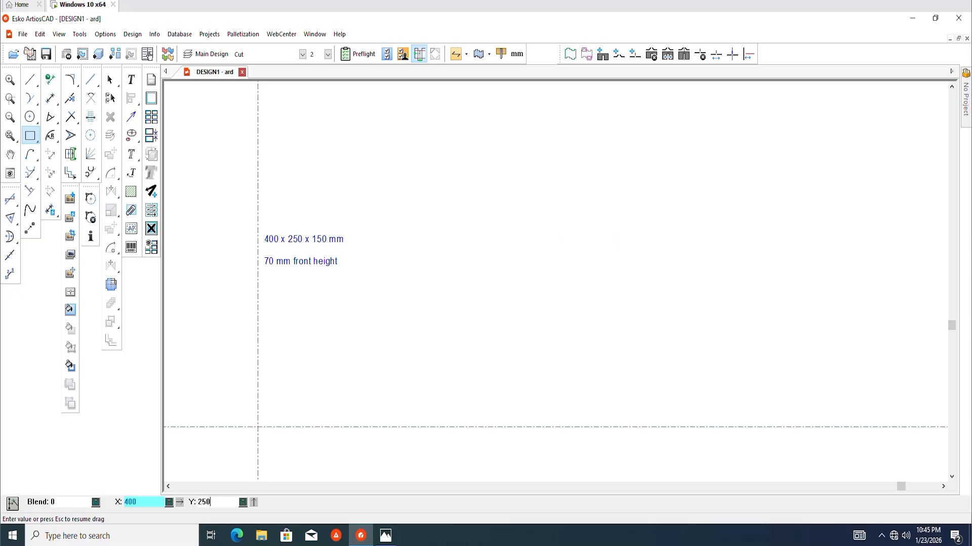
text(0)
key(Return)
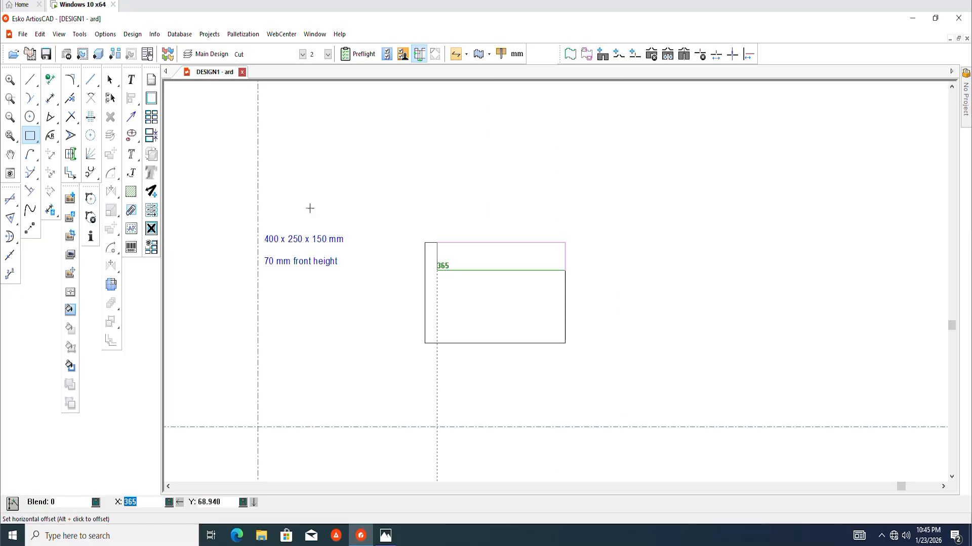
key(Escape)
Step: Add a back panel with Rectangle from a line, offset 150 mm upward from the base panel's upper edge
middle_drag(462, 276, 481, 310)
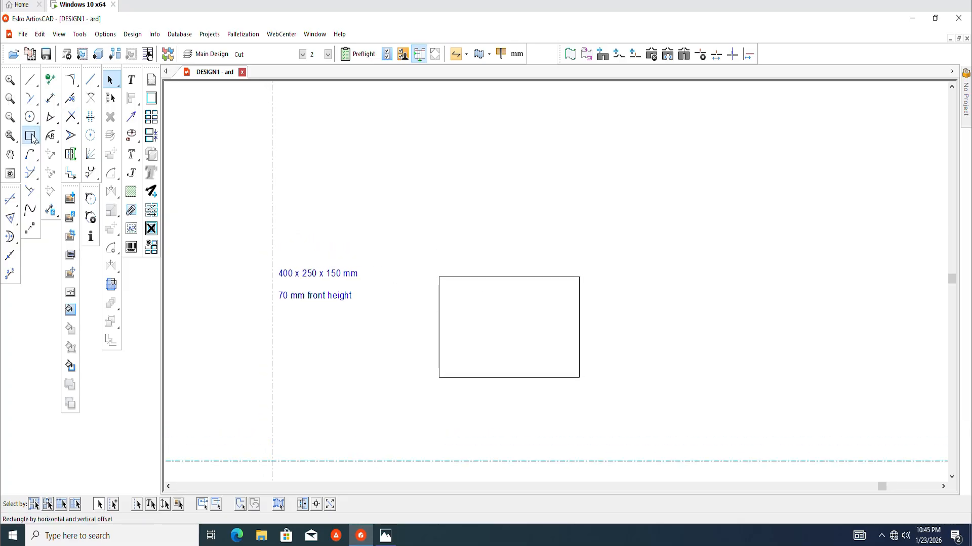
drag(30, 135, 84, 138)
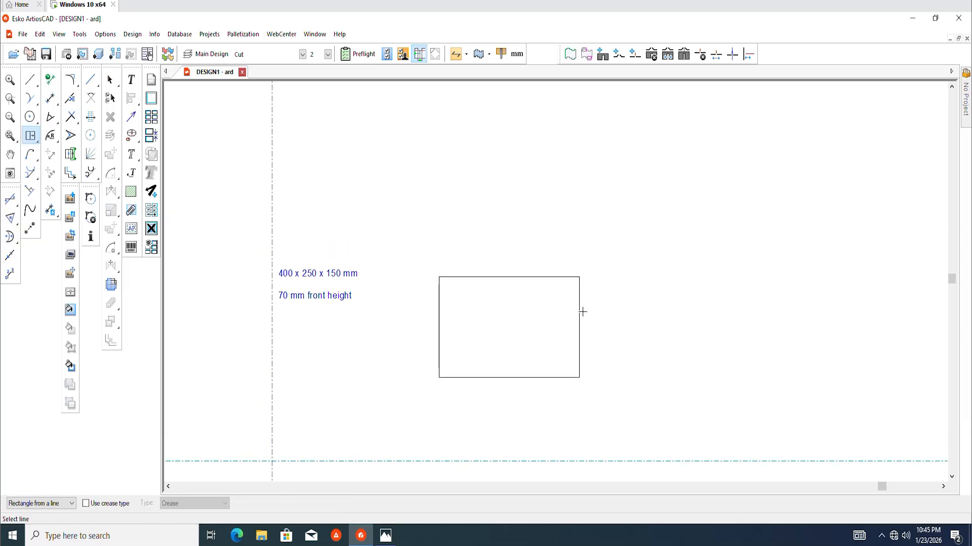
click(515, 277)
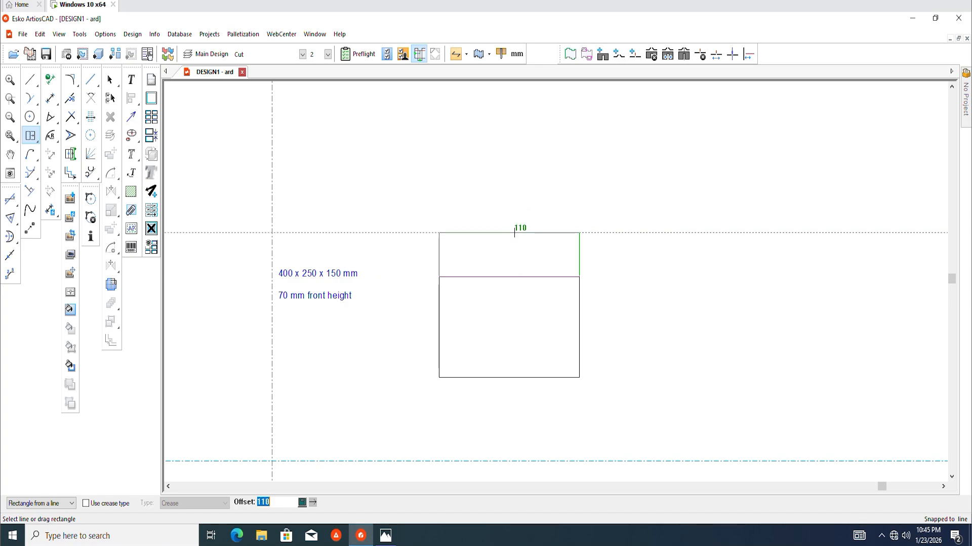
text(15)
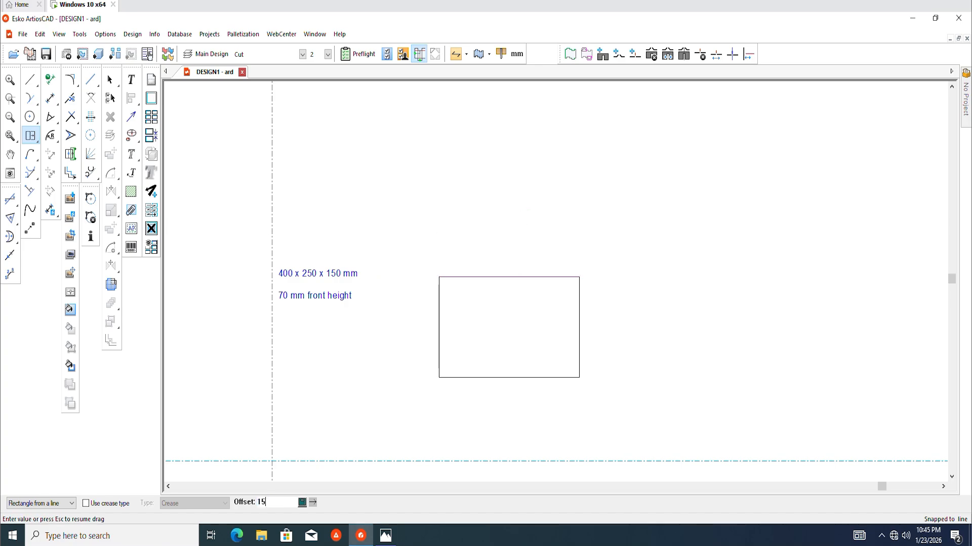
text(0)
key(Return)
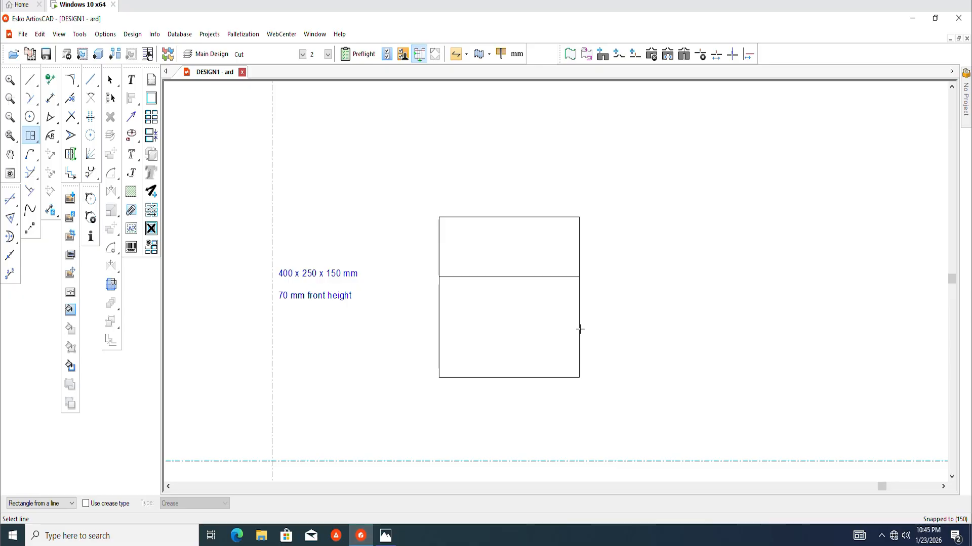
Step: Add a side panel as a rectangle offset 150 mm outward from the base panel's right edge
click(580, 329)
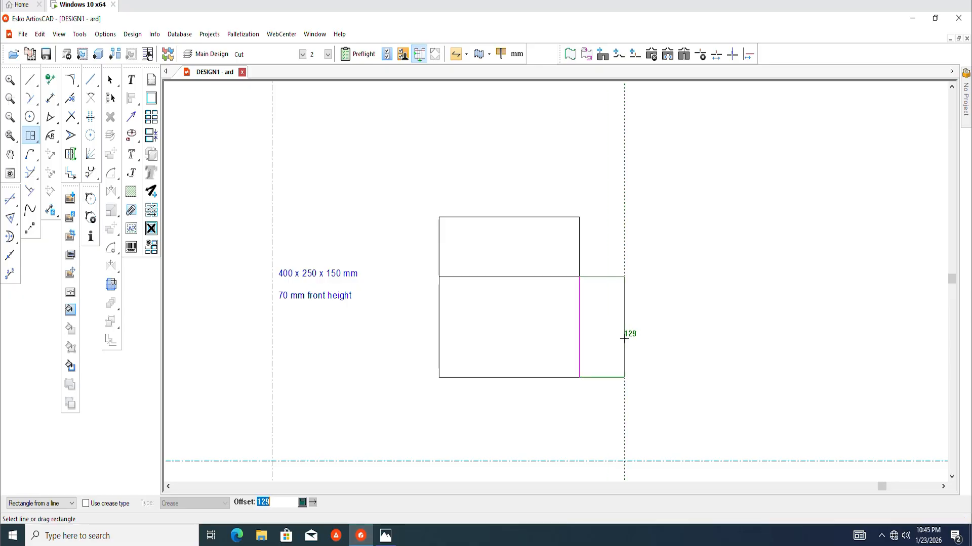
text(150)
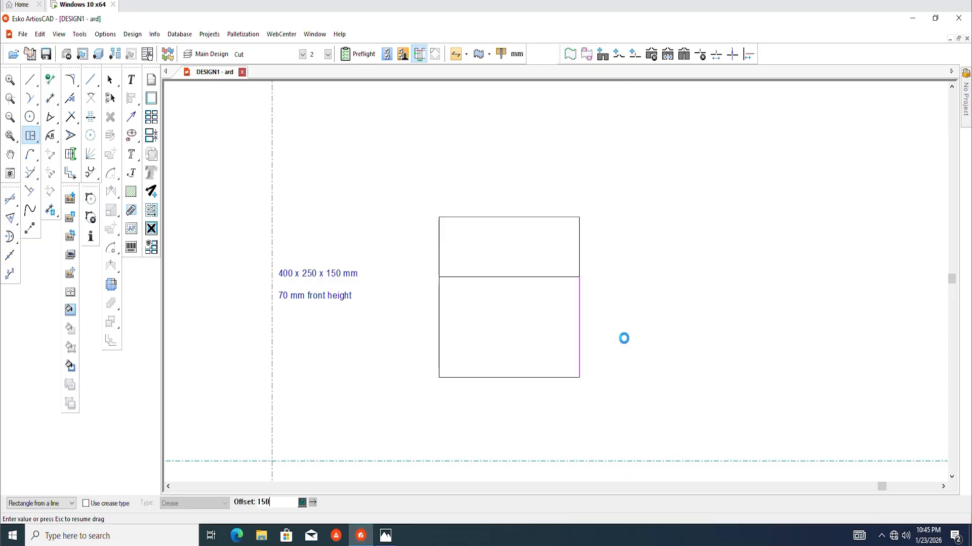
key(Return)
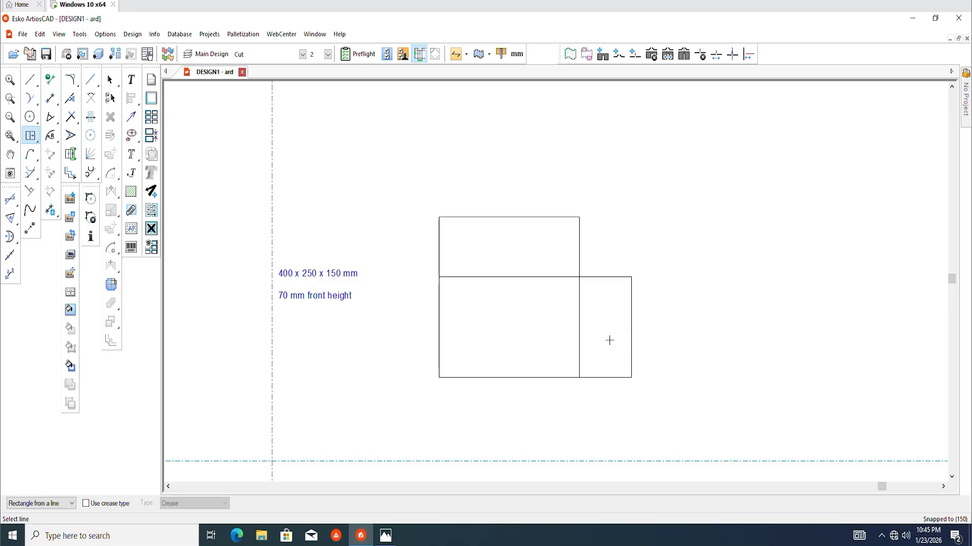
Step: Add the front panel as a rectangle offset 70 mm downward from the base panel's lower edge
scroll(496, 332, down, 2)
scroll(528, 328, up, 2)
middle_drag(553, 313, 522, 291)
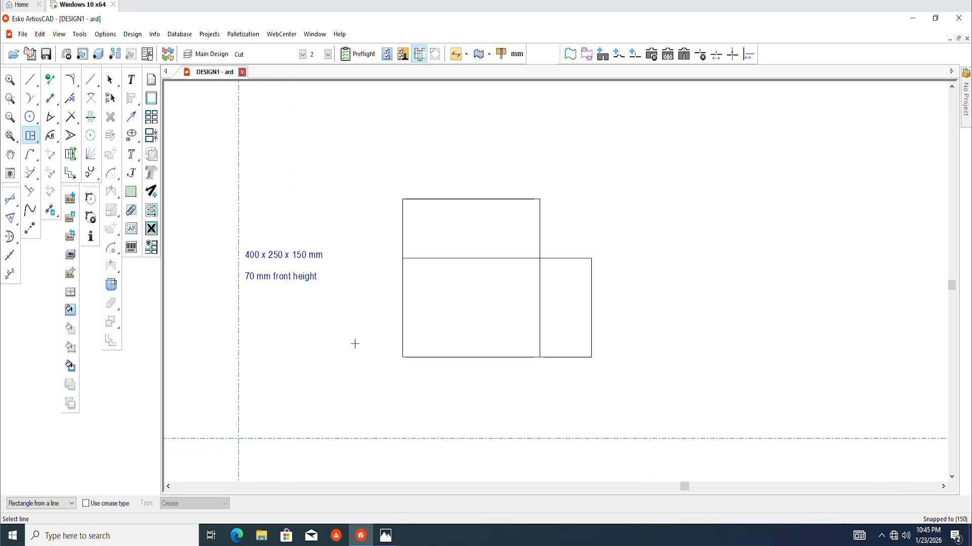
scroll(464, 377, up, 2)
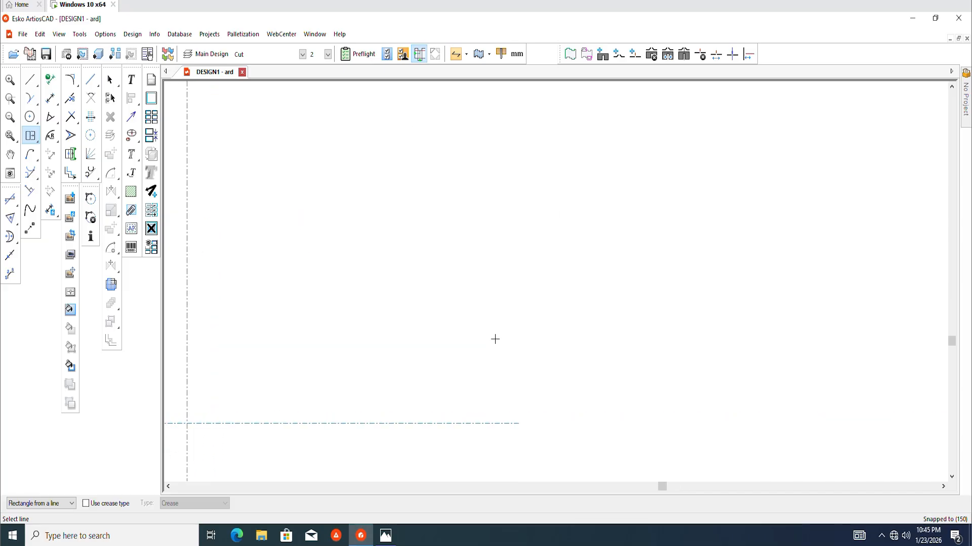
click(503, 315)
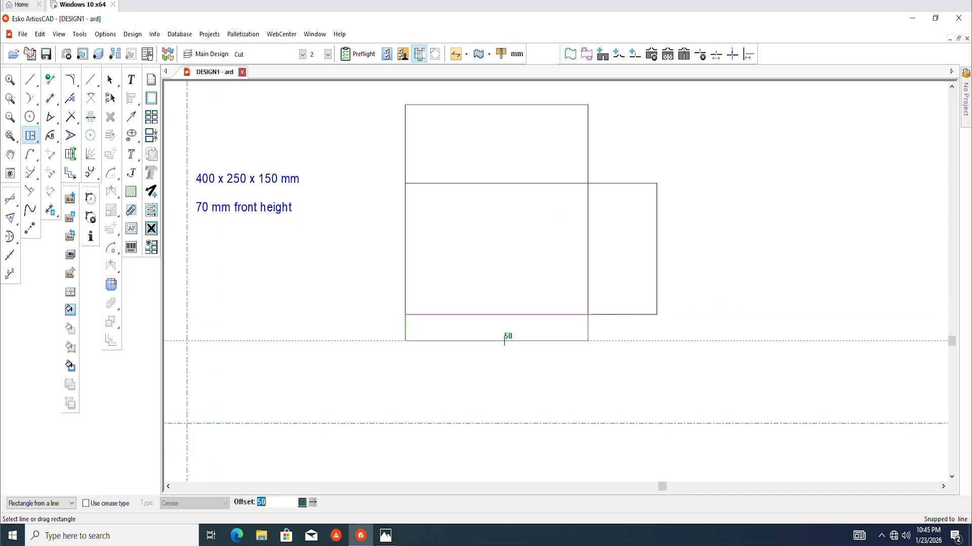
text(70)
key(Return)
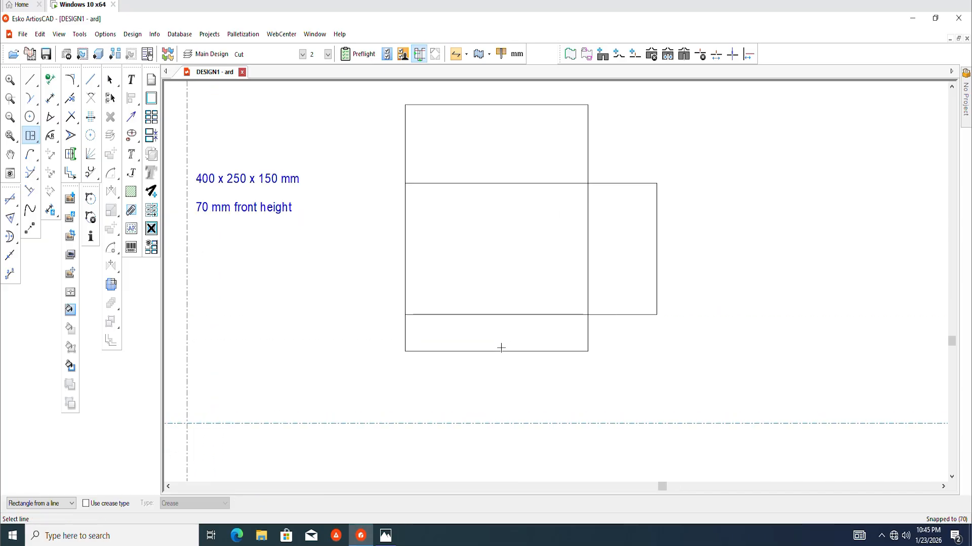
Step: Try adding a narrow strip offset 3 mm below the front panel's lower edge
scroll(501, 348, up, 2)
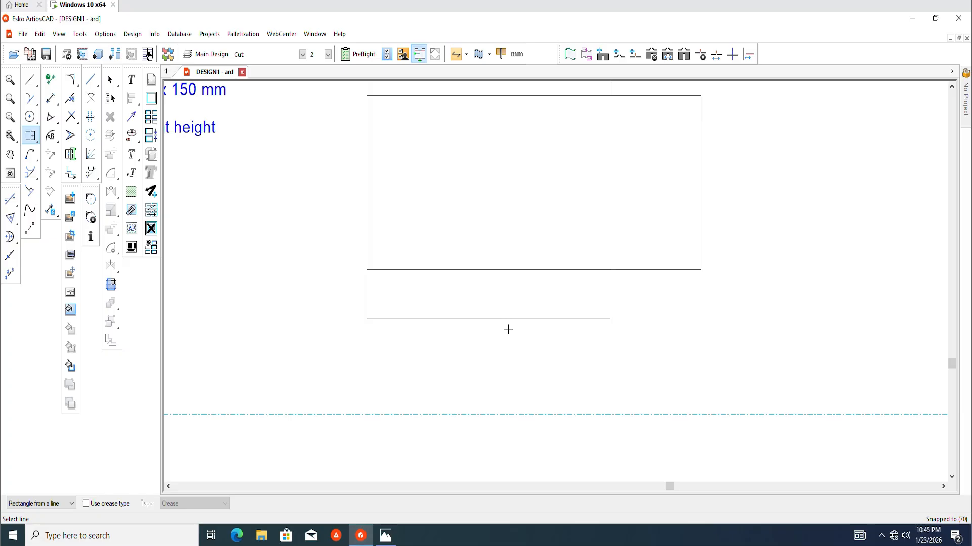
scroll(475, 297, up, 2)
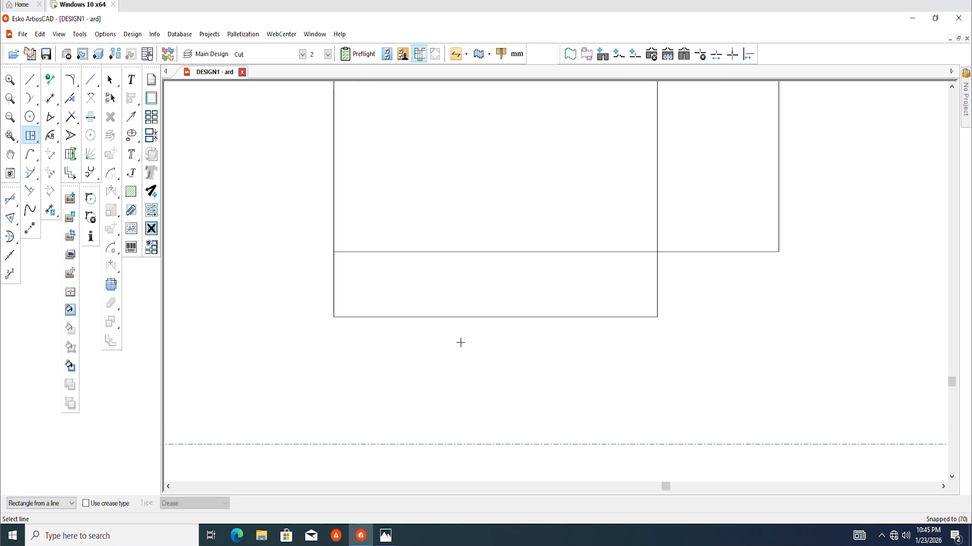
click(490, 317)
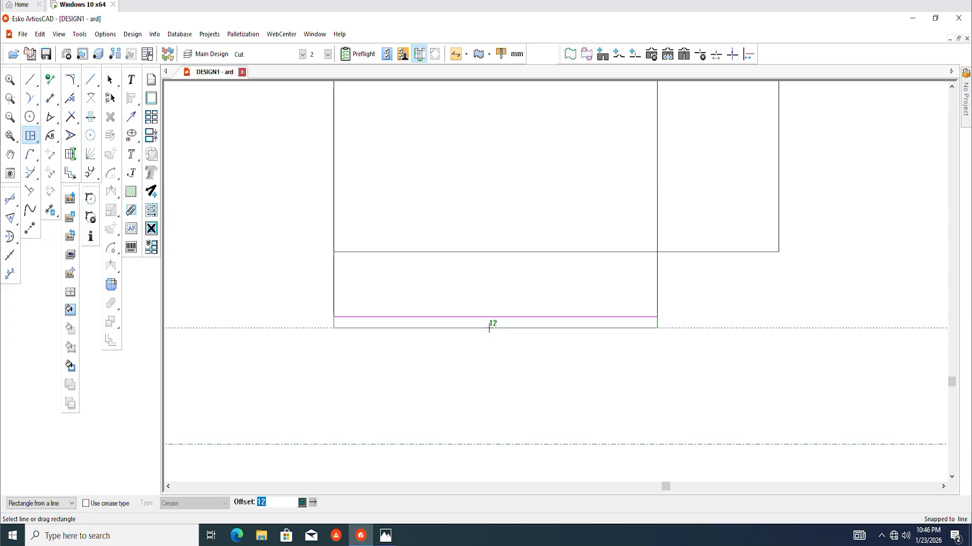
text(3)
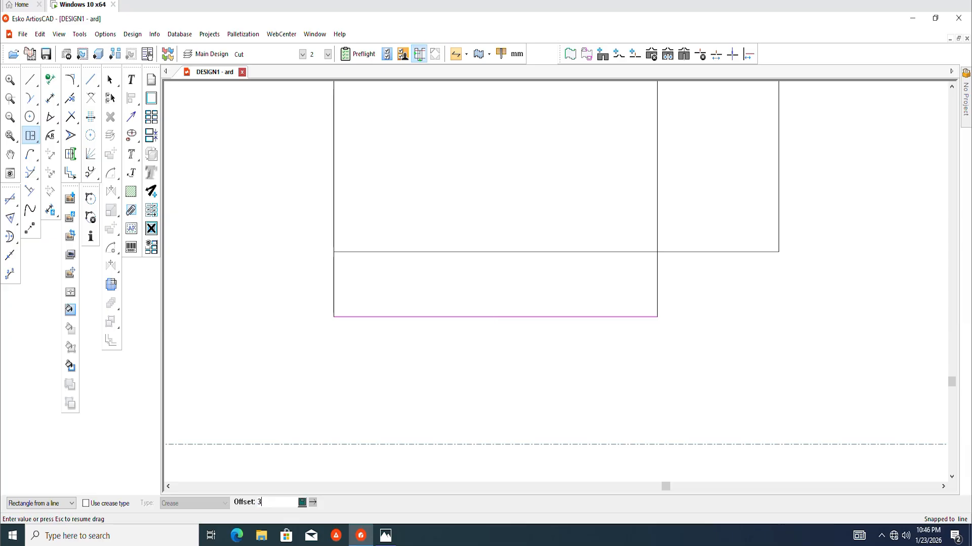
key(Return)
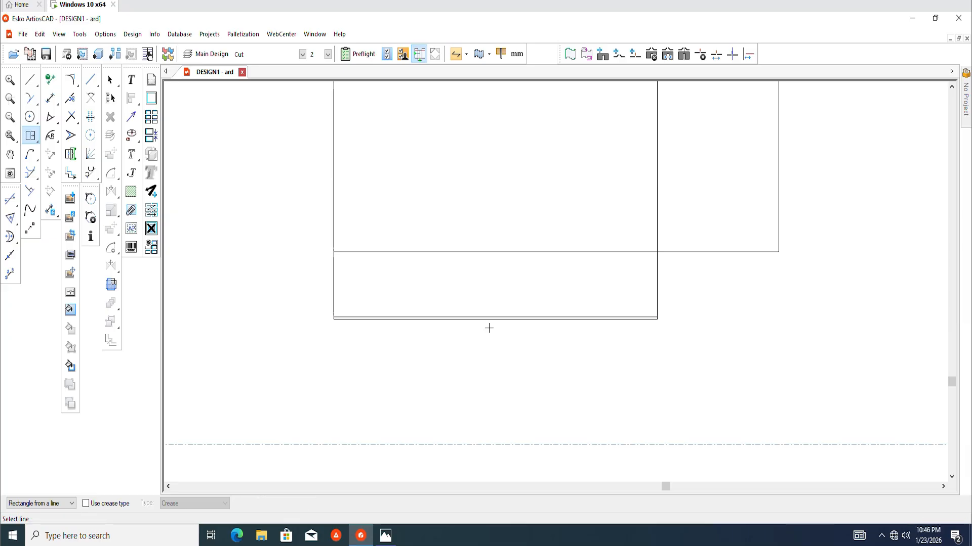
scroll(489, 328, up, 3)
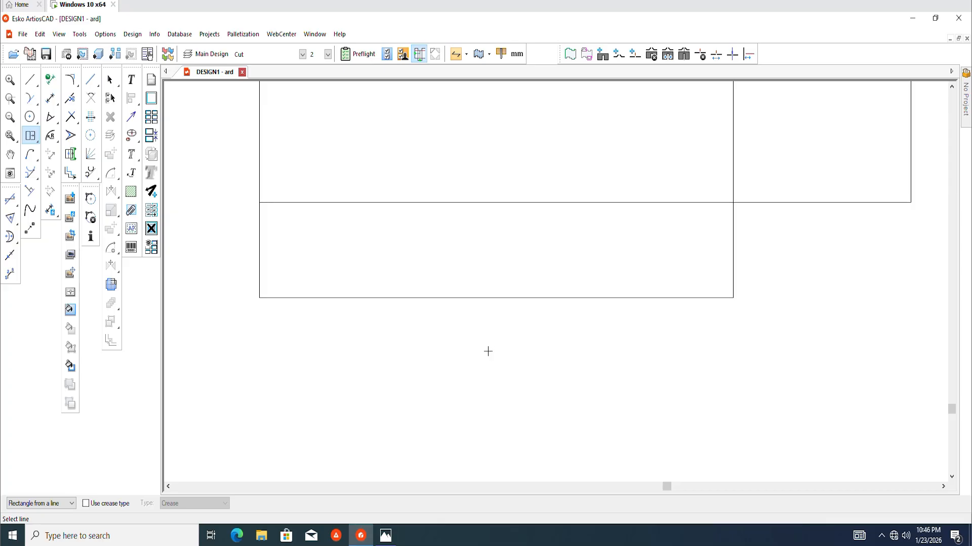
Step: Add a narrow strip as a rectangle offset 4 mm below the front panel's lower edge
scroll(488, 354, up, 1)
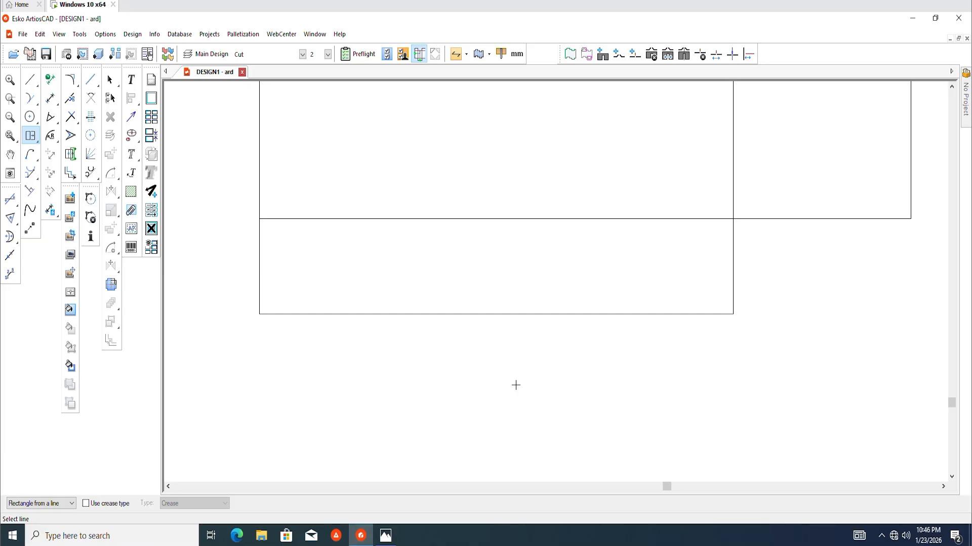
click(480, 314)
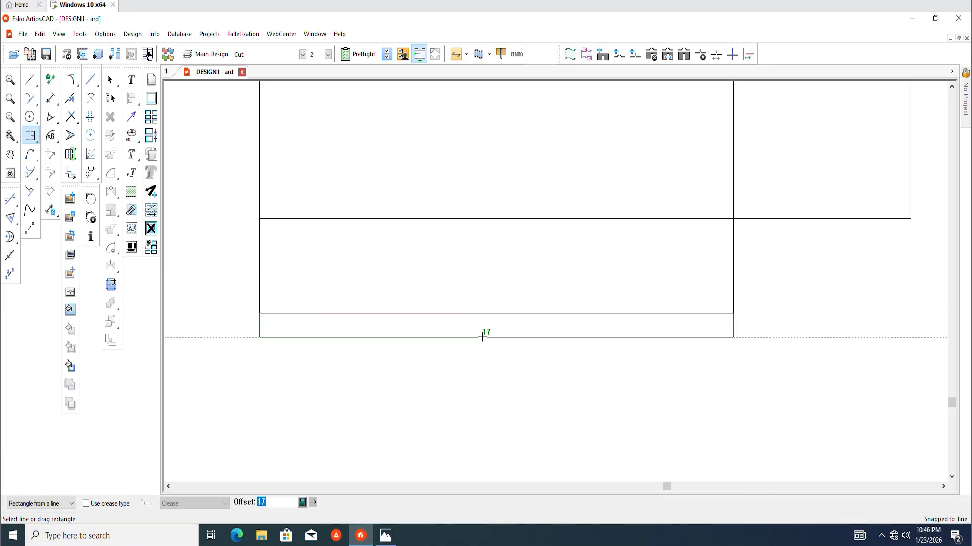
text(4)
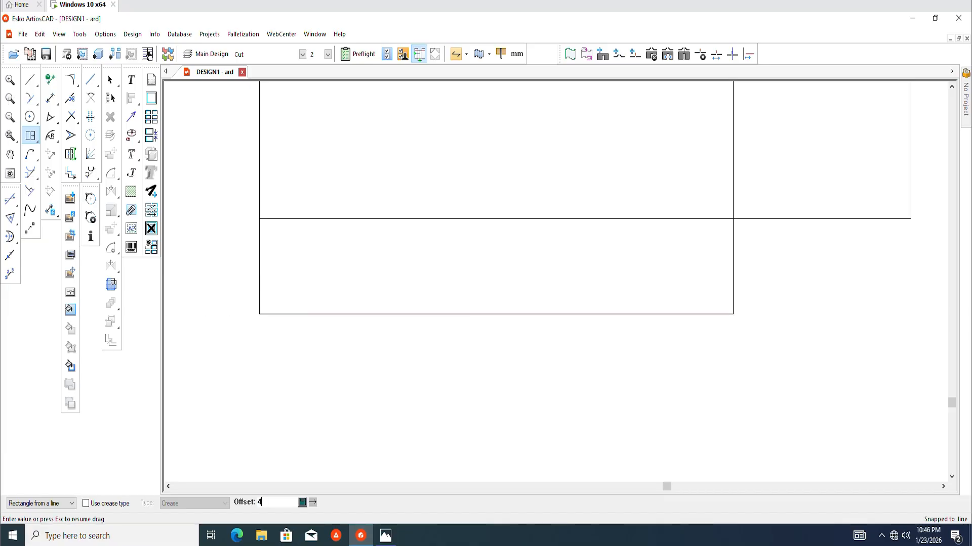
key(Return)
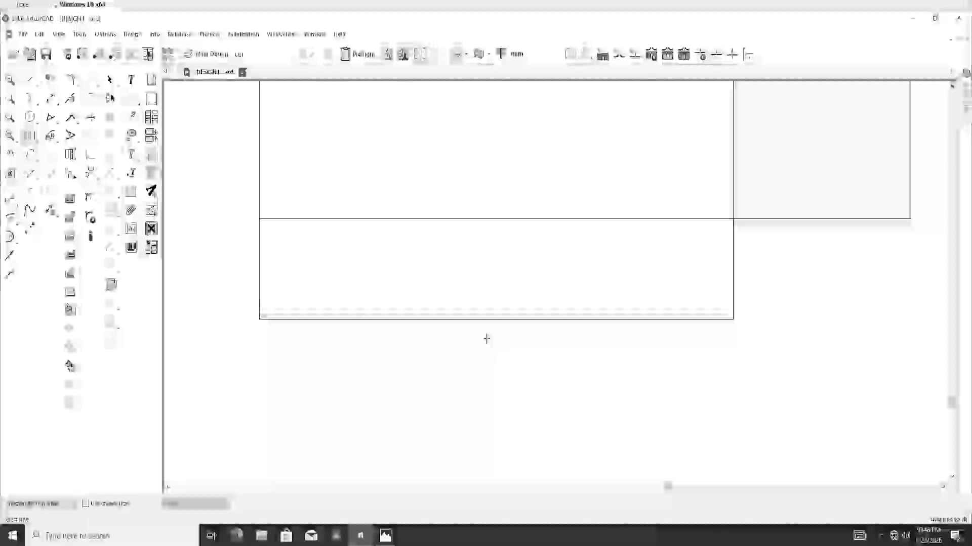
Step: Add the inner front panel as a rectangle offset 69 mm downward from the narrow strip's lower edge
scroll(460, 354, up, 2)
scroll(460, 306, down, 2)
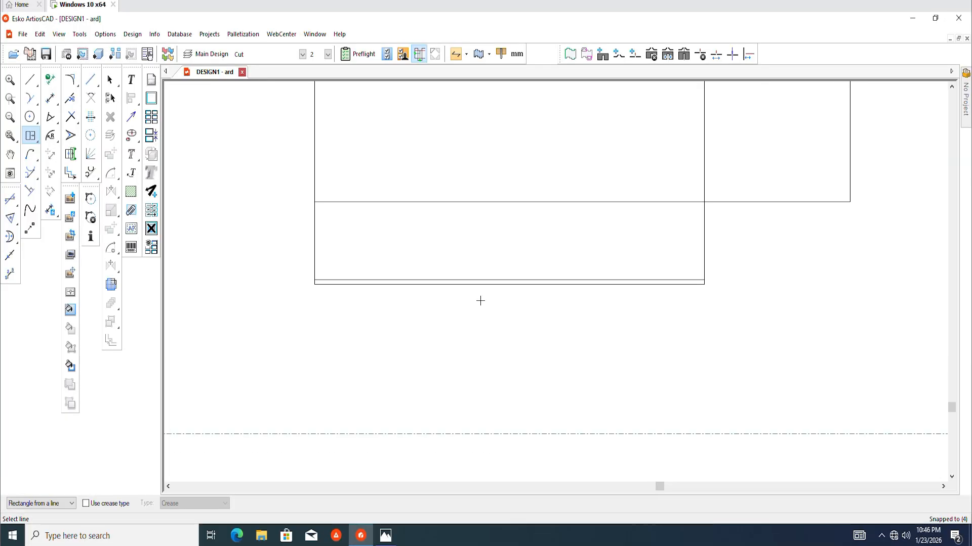
drag(480, 284, 480, 376)
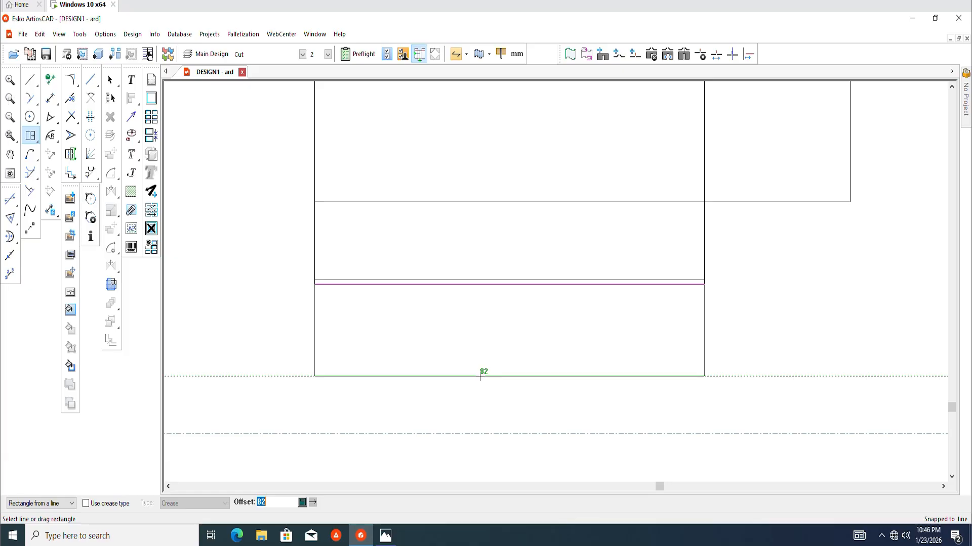
text(69)
key(Return)
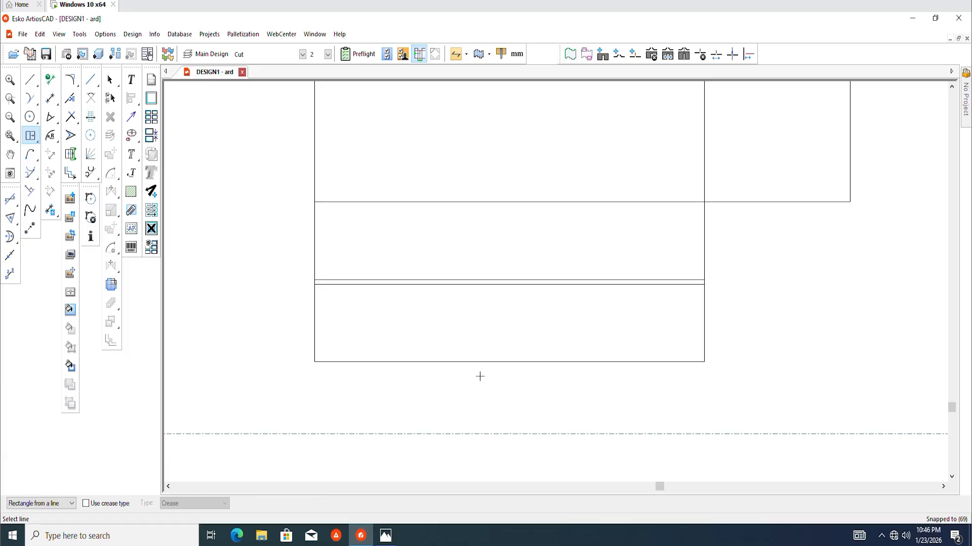
scroll(416, 331, down, 2)
scroll(358, 360, up, 4)
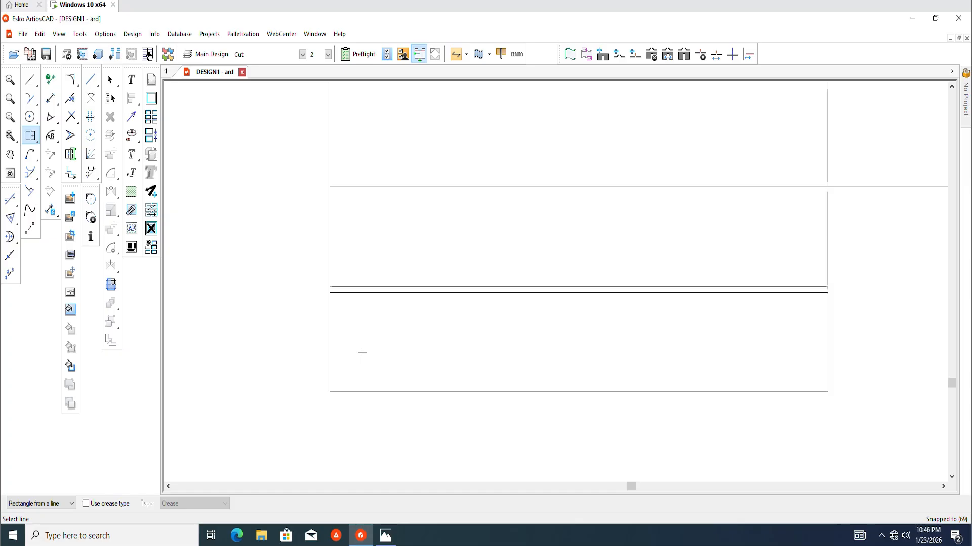
Step: Add vertical construction lines offset 5 mm inward from both side edges of the inner front panel
click(350, 341)
key(c)
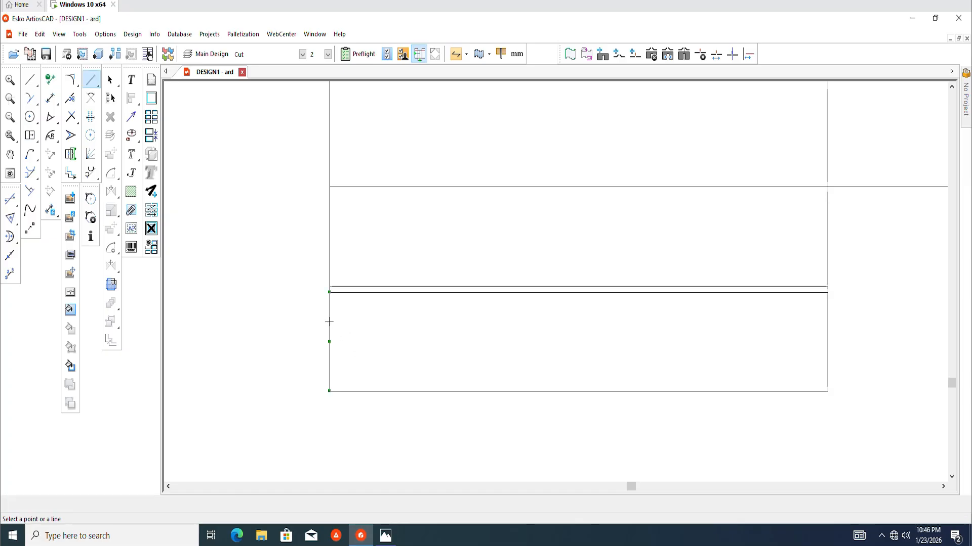
click(330, 325)
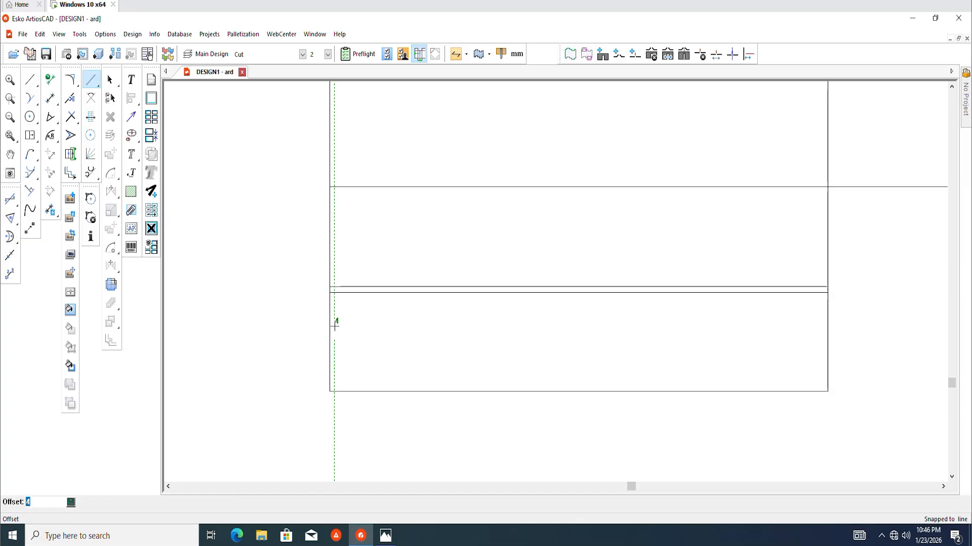
click(336, 349)
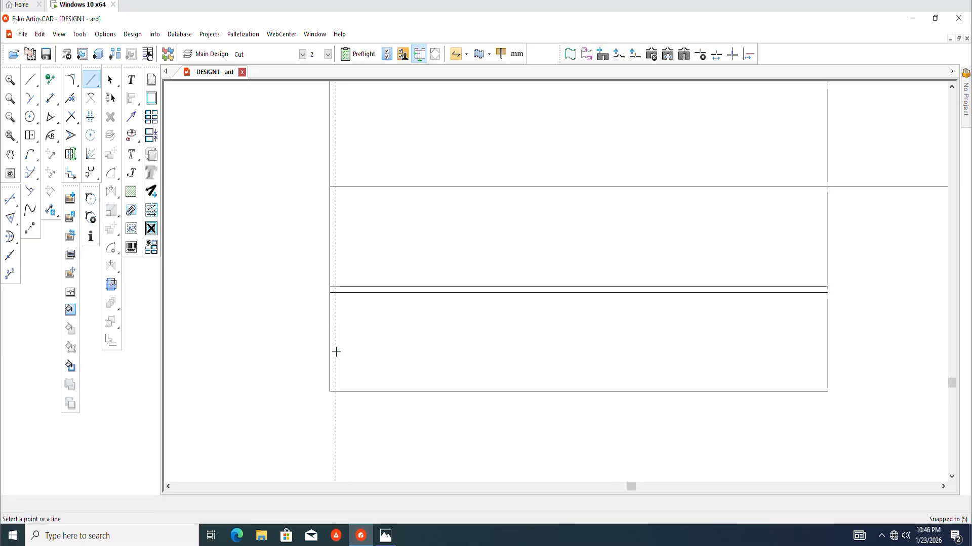
scroll(678, 329, down, 1)
scroll(706, 310, up, 1)
middle_drag(706, 310, 610, 314)
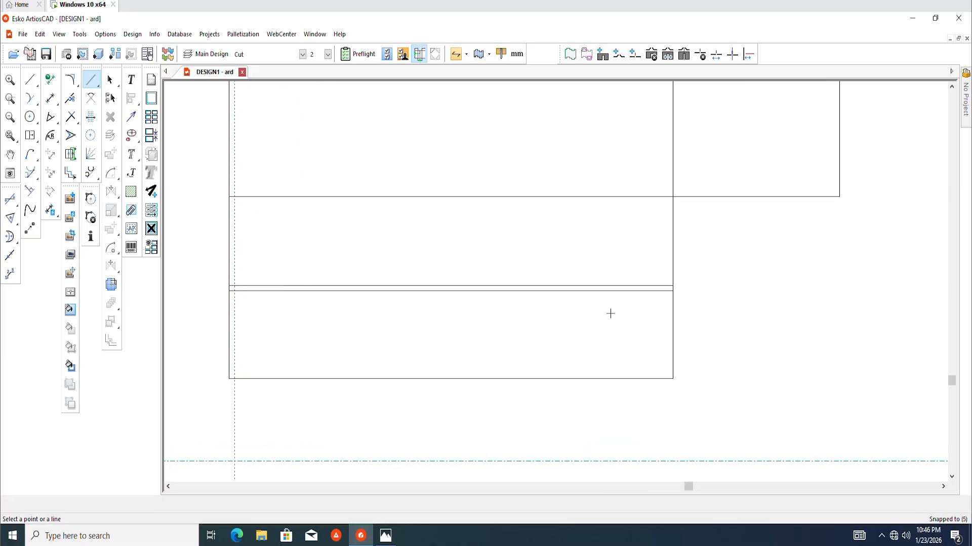
click(672, 323)
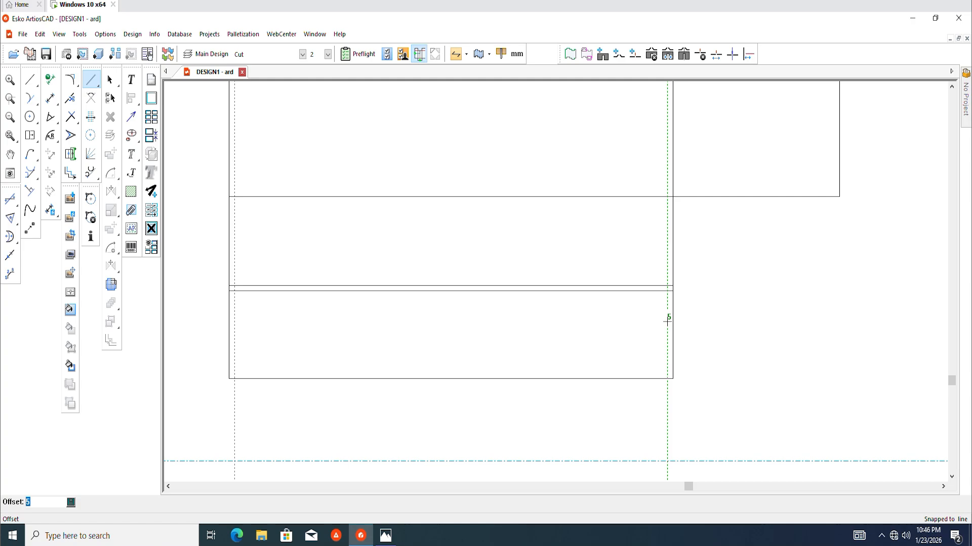
click(667, 321)
Step: Draw a diagonal across the narrow strip's left end and a vertical line along the construction line to the inner front panel's lower edge
scroll(652, 356, down, 3)
middle_drag(529, 347, 528, 360)
scroll(458, 414, up, 1)
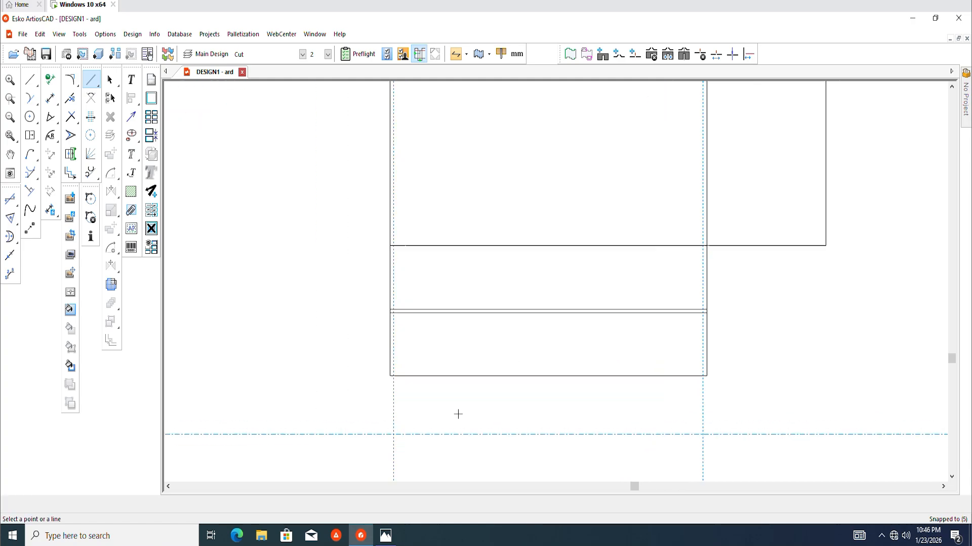
scroll(458, 415, up, 2)
scroll(457, 299, up, 1)
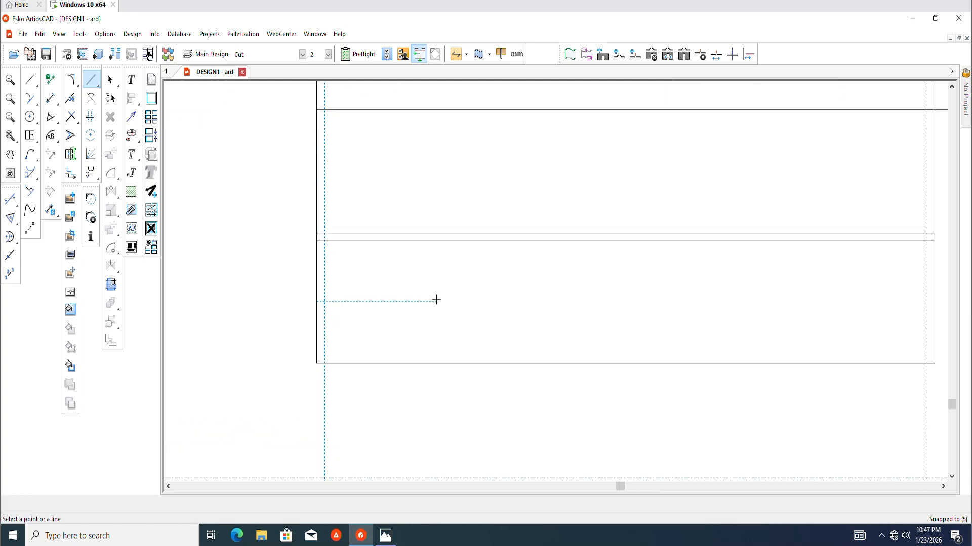
click(29, 83)
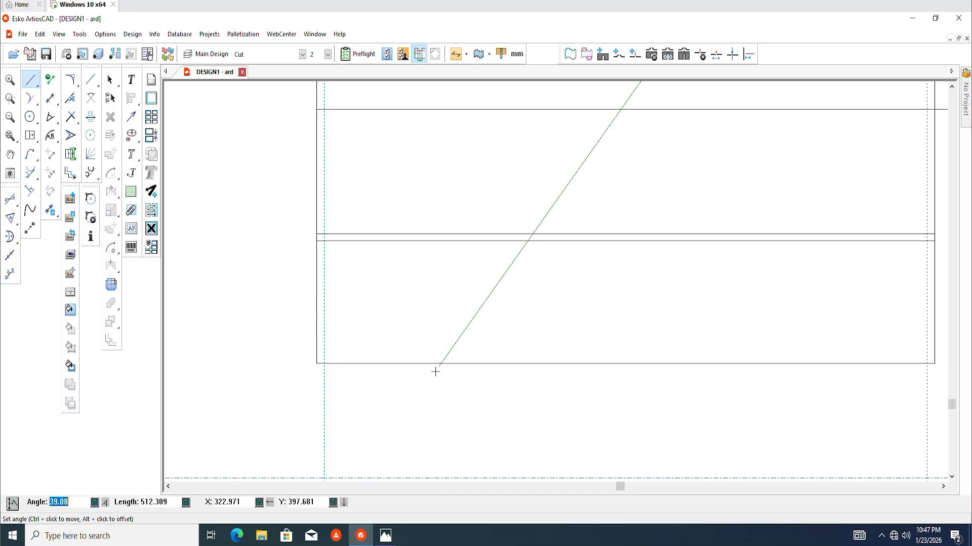
click(30, 228)
scroll(320, 228, up, 2)
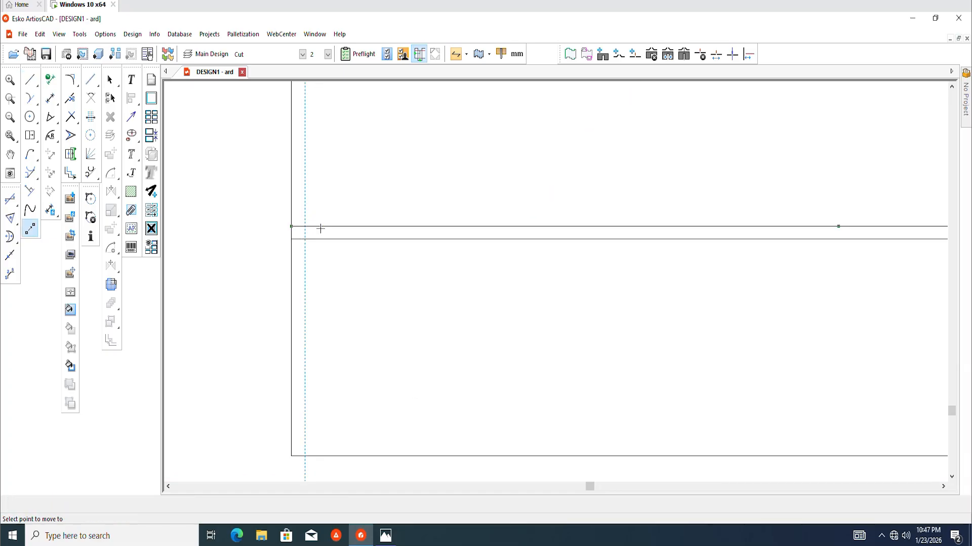
click(290, 224)
click(305, 239)
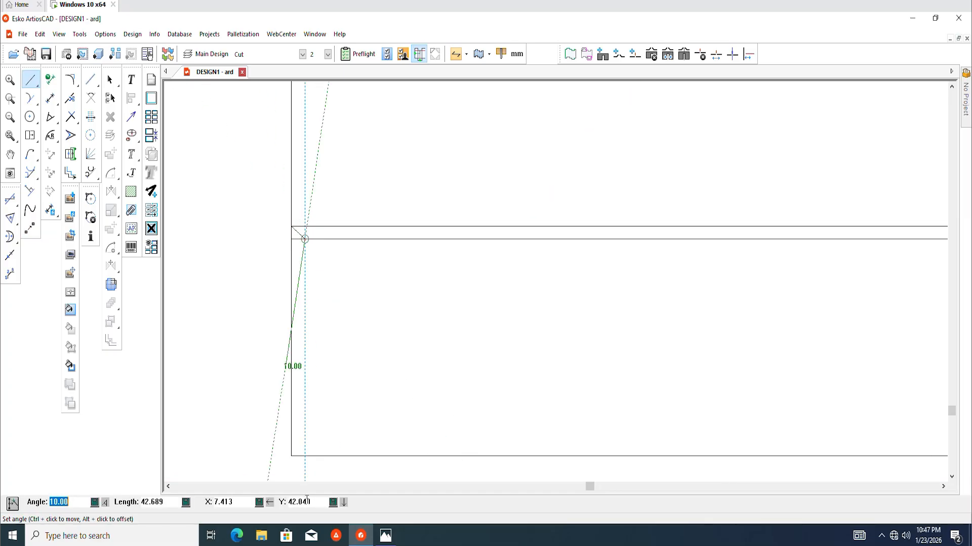
click(305, 456)
Step: Draw the matching diagonal at the narrow strip's right end and a 69 mm vertical line down to the inner front panel's lower edge
scroll(253, 352, down, 10)
key(F3)
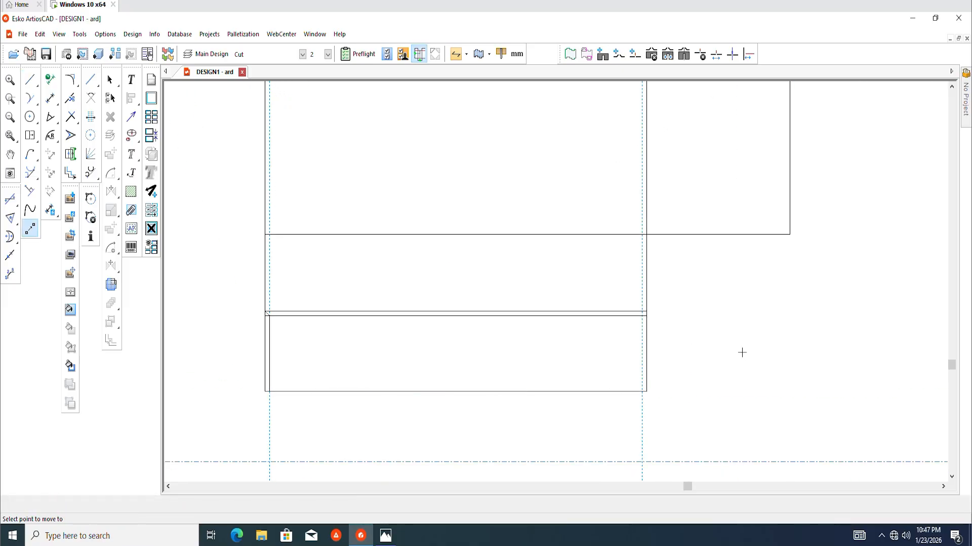
scroll(677, 331, up, 5)
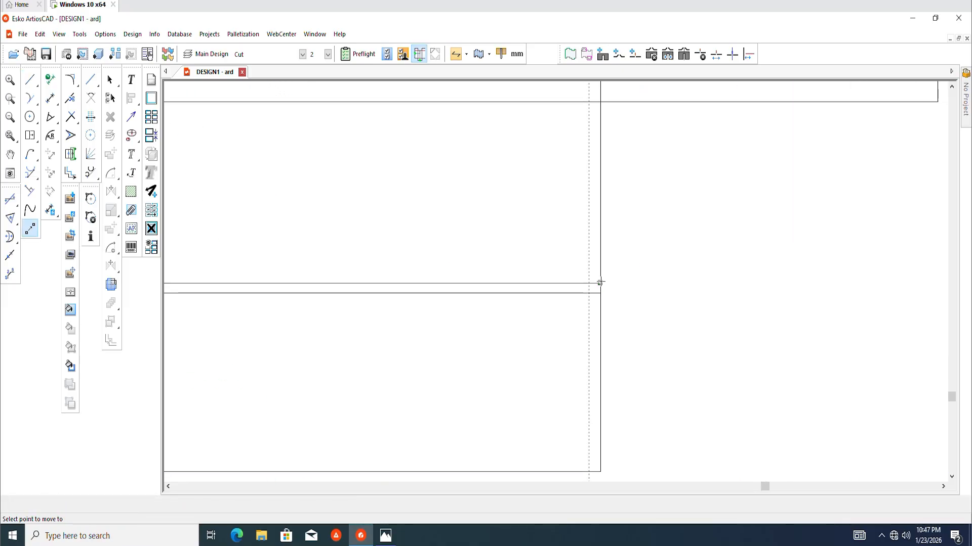
click(588, 293)
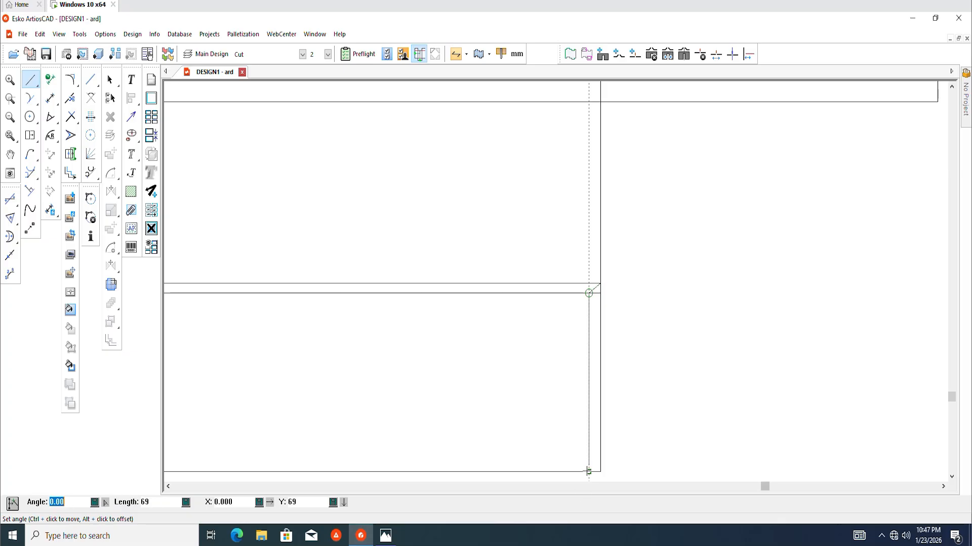
click(589, 472)
Step: Trim away the excess lines outside the new diagonals and verticals at both ends of the narrow strip and inner front panel
scroll(600, 360, down, 5)
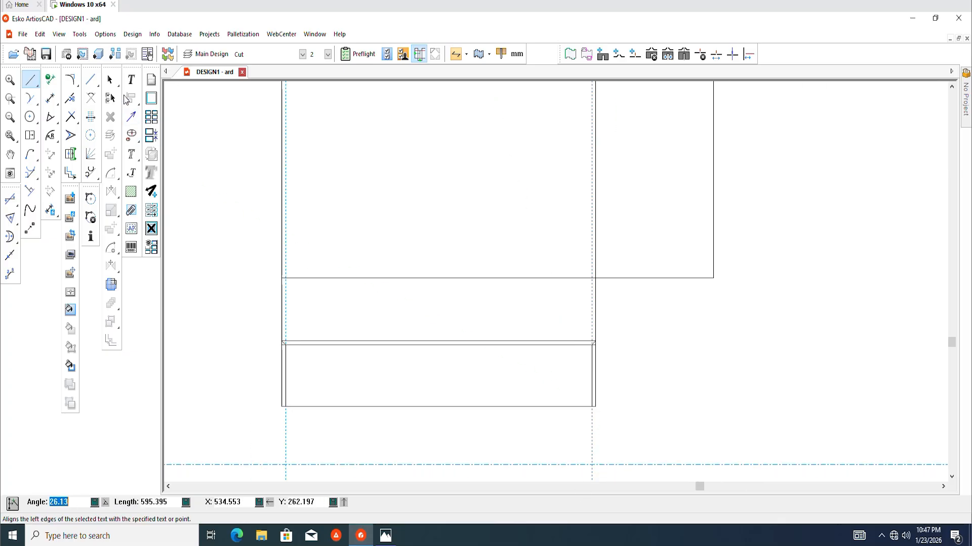
click(110, 80)
scroll(474, 373, down, 1)
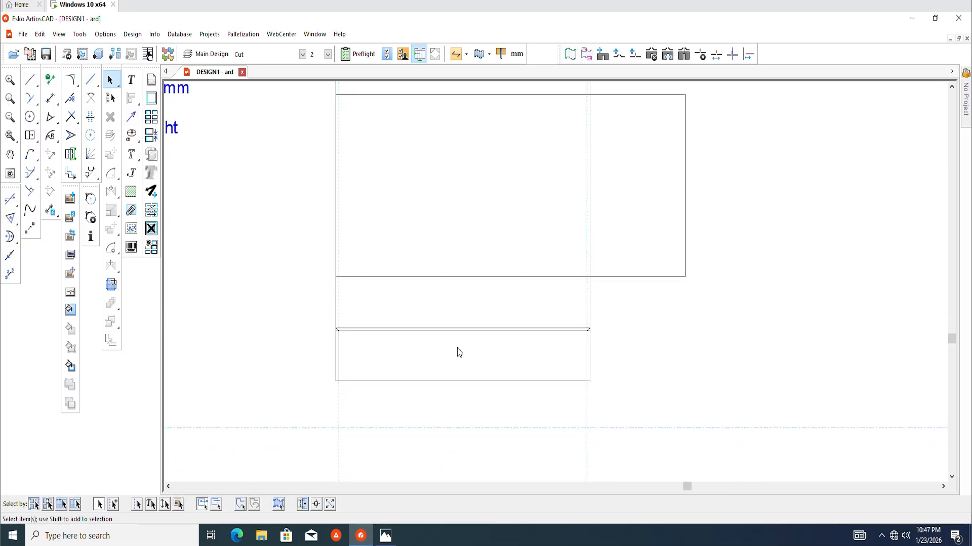
scroll(460, 349, up, 1)
drag(71, 117, 120, 126)
scroll(354, 372, up, 3)
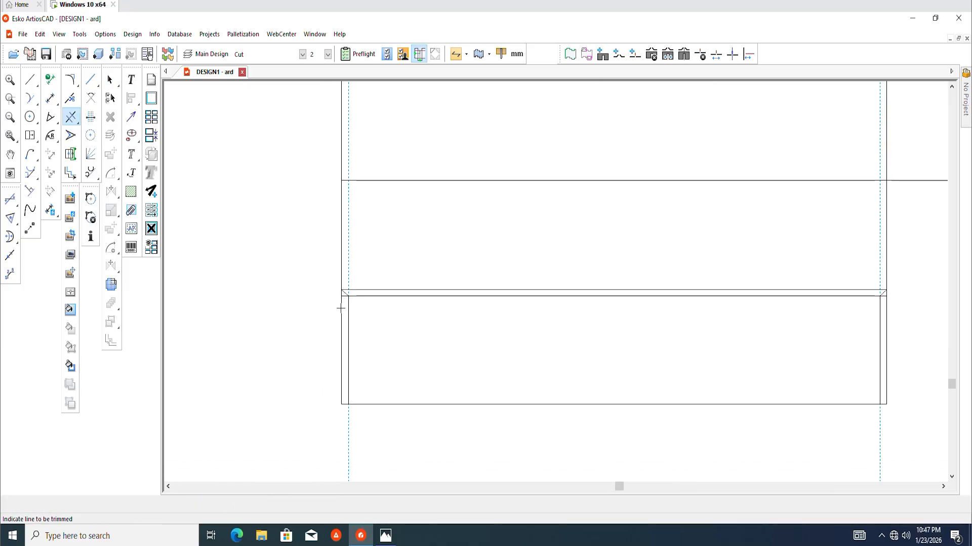
scroll(344, 299, up, 2)
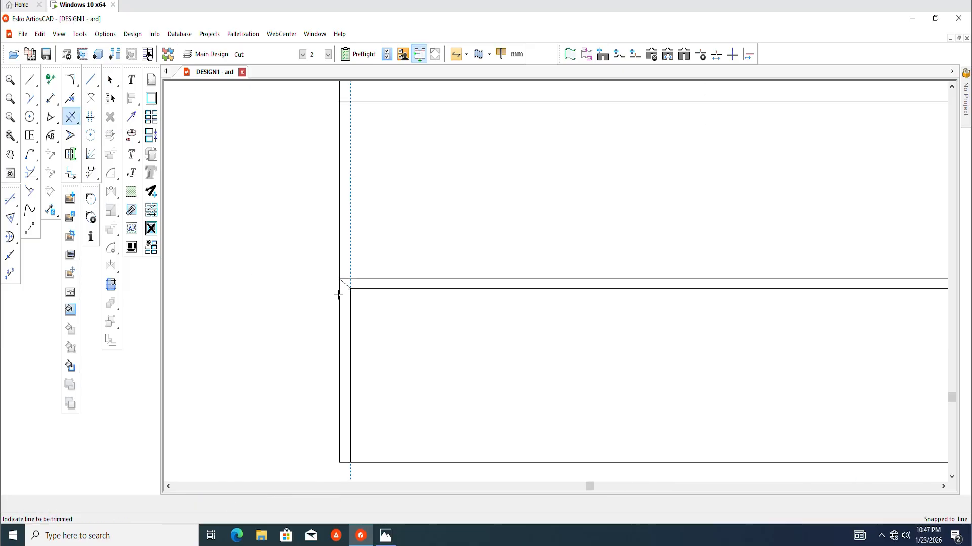
click(338, 295)
scroll(342, 462, down, 3)
scroll(733, 291, up, 3)
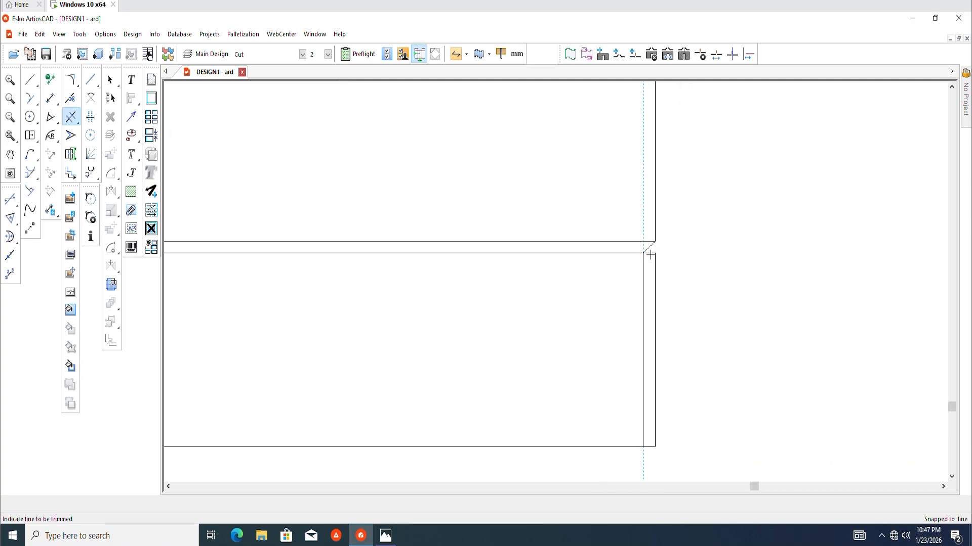
click(656, 270)
scroll(652, 447, down, 5)
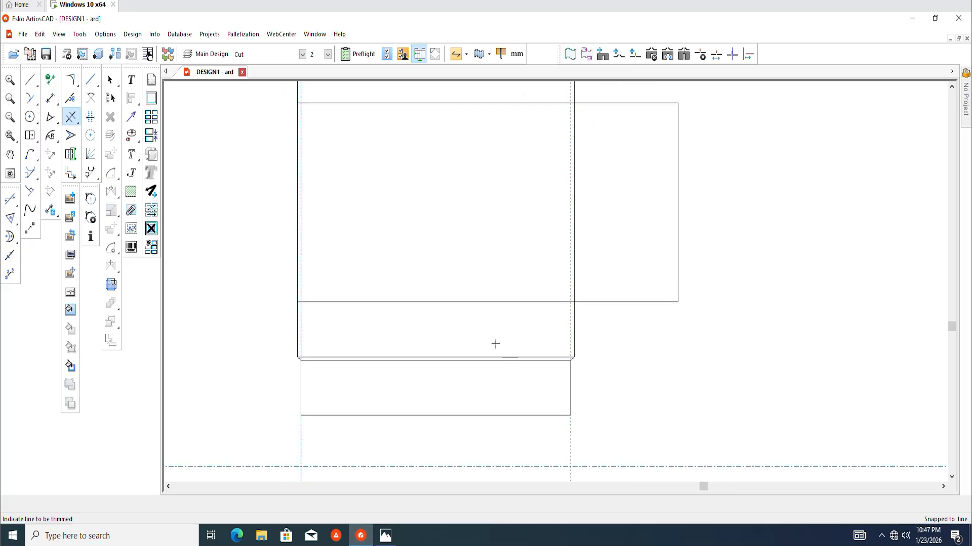
Step: Examine the tapered narrow strip and inset inner front panel against the rest of the box layout
scroll(481, 336, down, 1)
scroll(427, 401, up, 3)
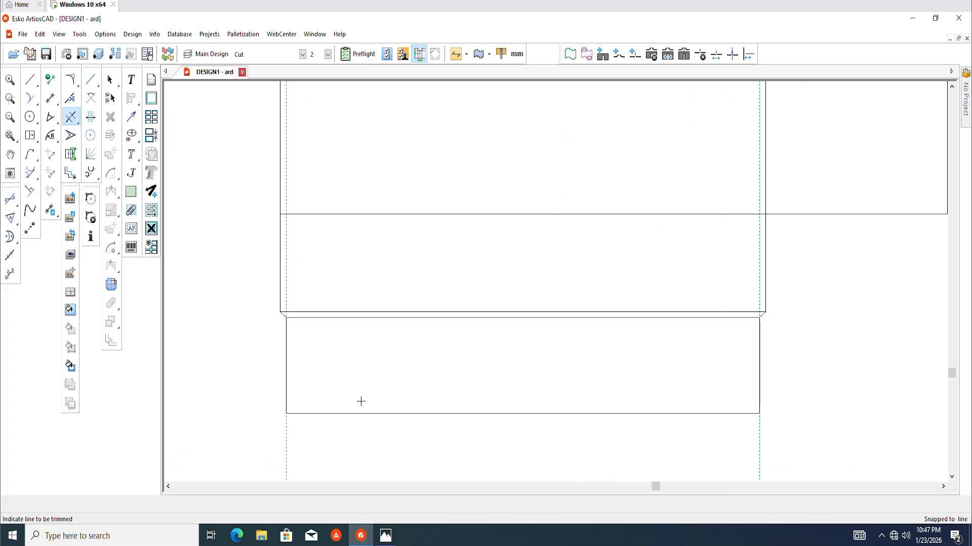
scroll(376, 319, down, 2)
scroll(339, 329, up, 3)
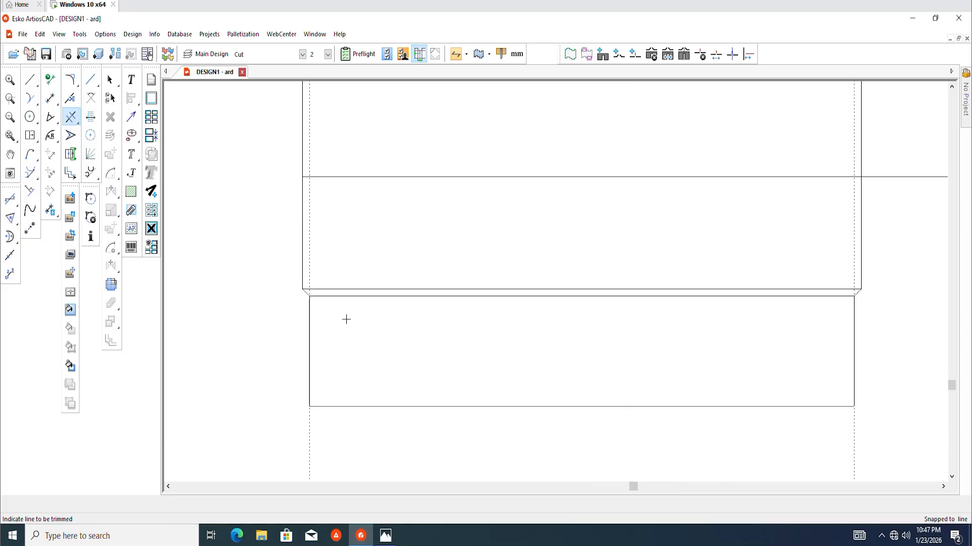
scroll(323, 310, up, 2)
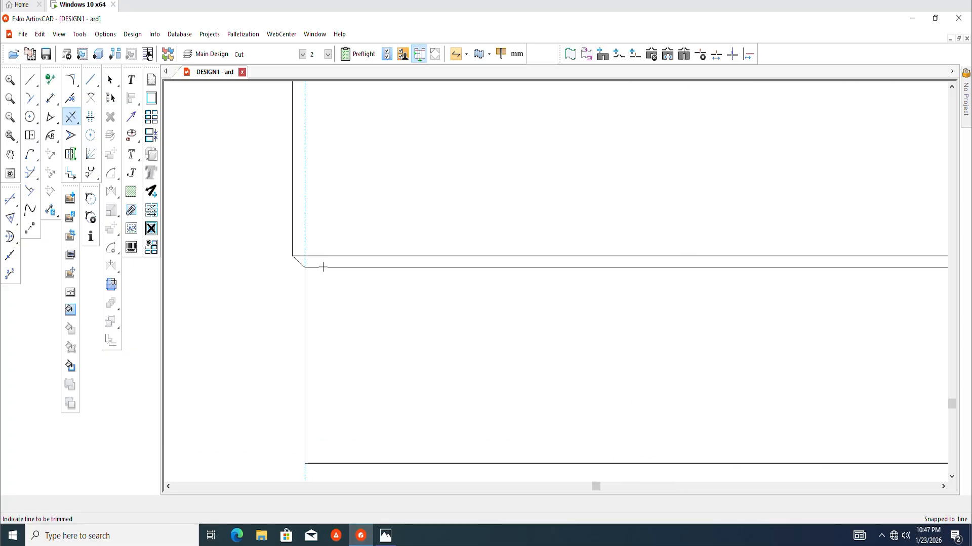
scroll(337, 297, down, 4)
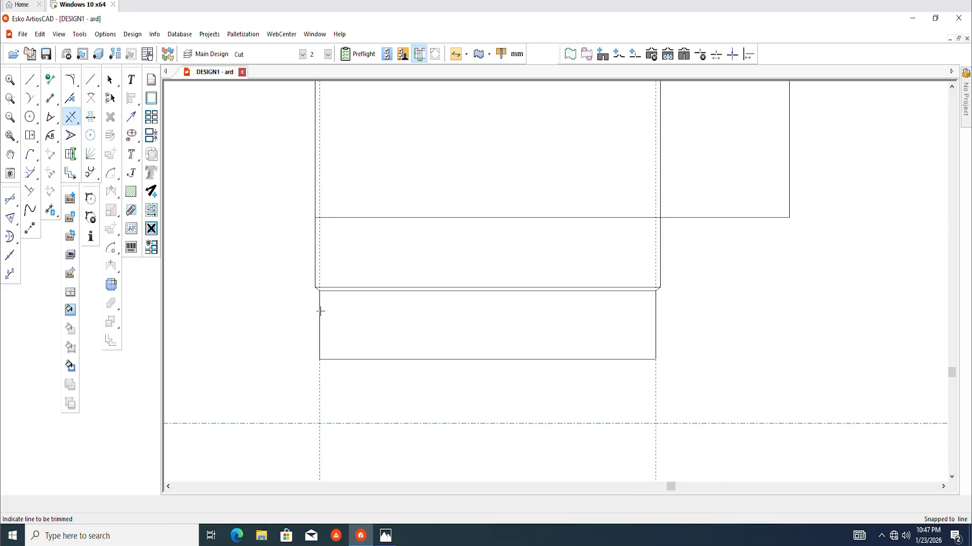
scroll(462, 282, up, 3)
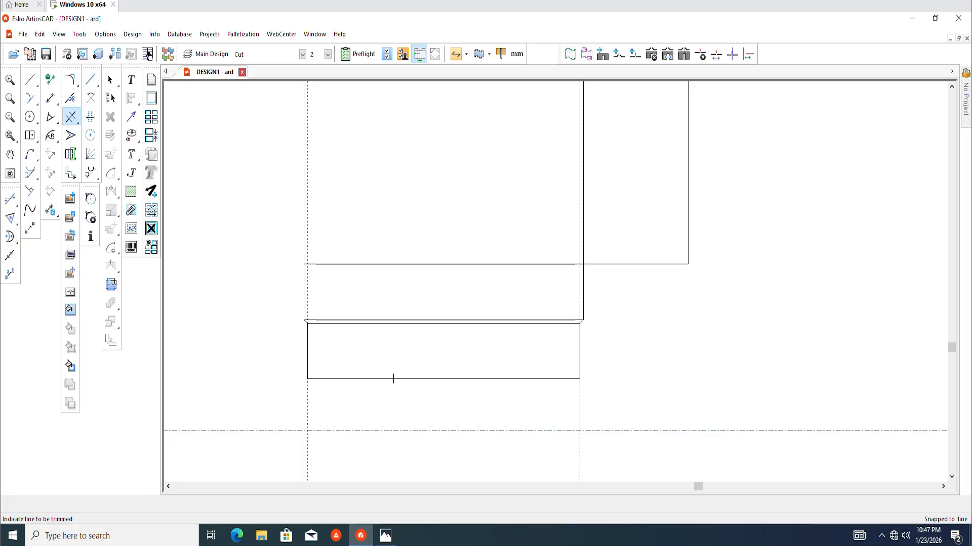
scroll(295, 341, up, 3)
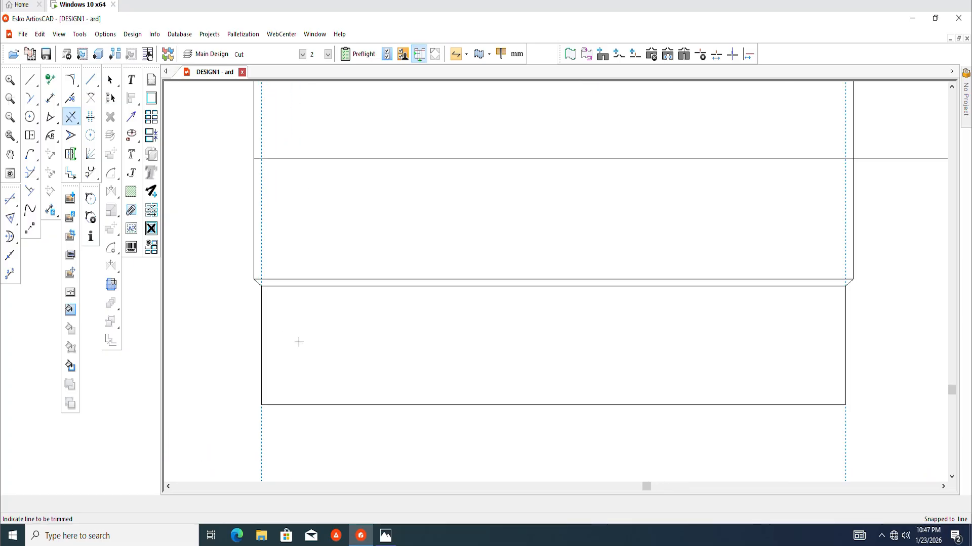
scroll(342, 341, down, 3)
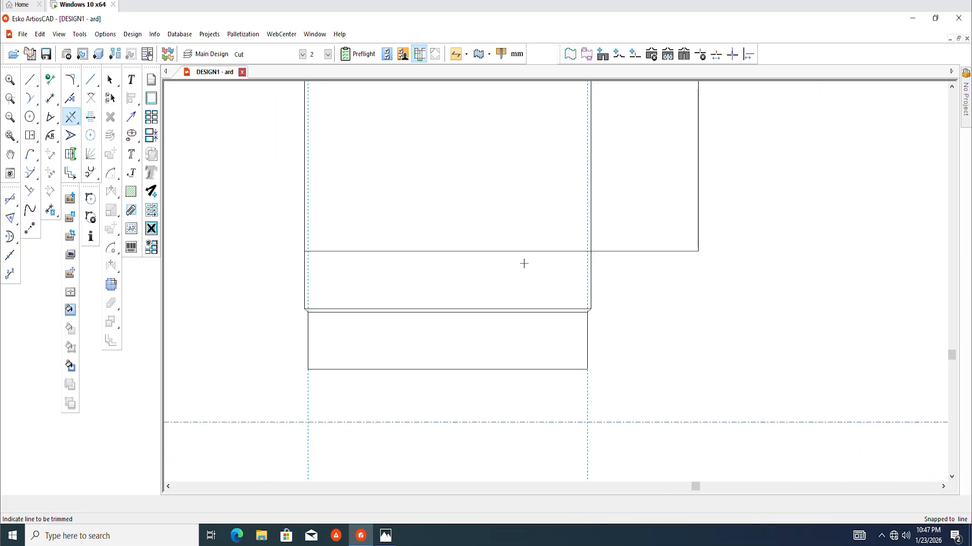
scroll(496, 319, down, 2)
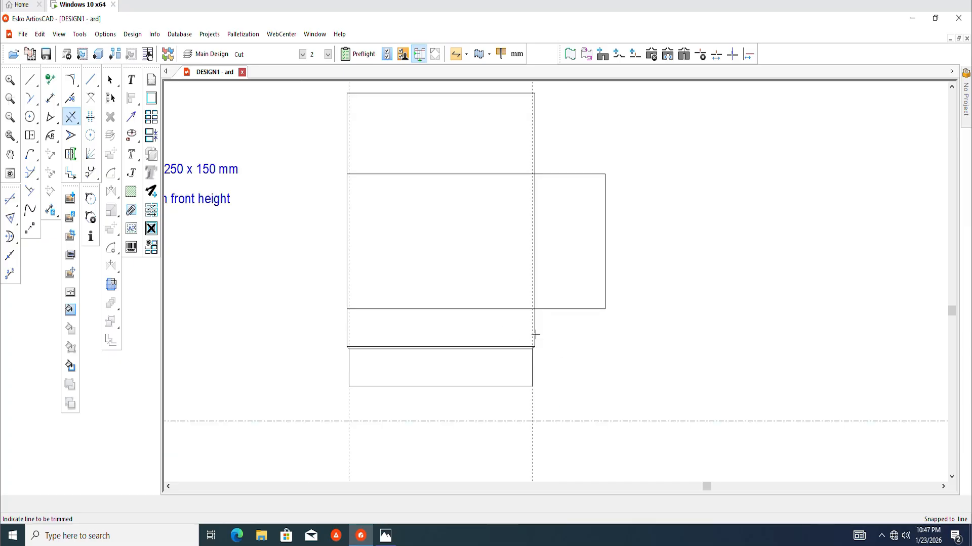
scroll(488, 315, up, 3)
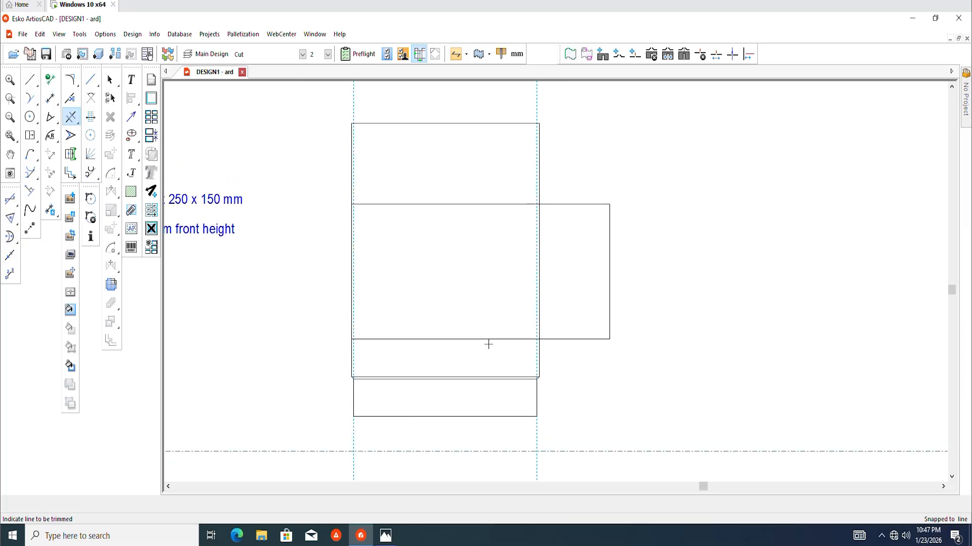
middle_drag(468, 299, 452, 319)
Step: Divide the fold line between the base and front panels into 5 equal parts with construction lines
click(111, 80)
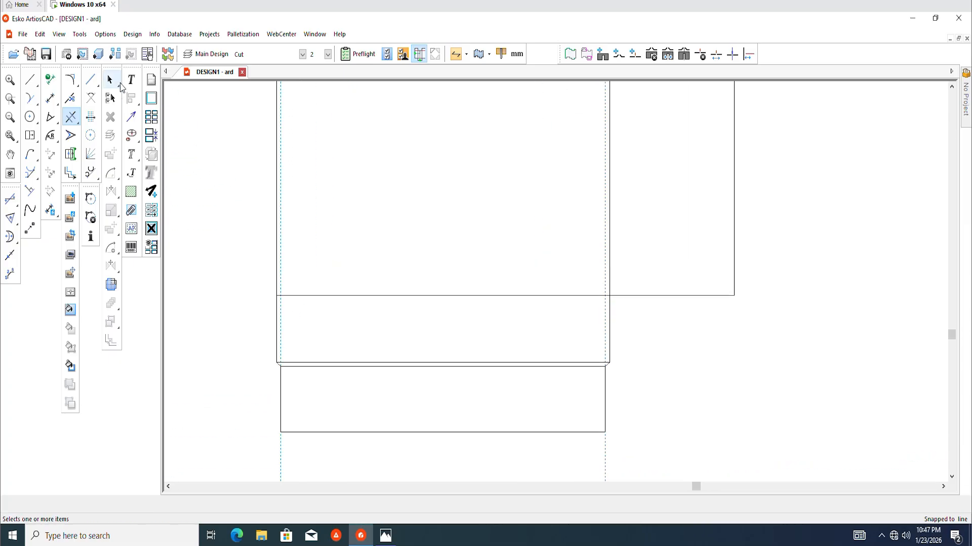
click(90, 117)
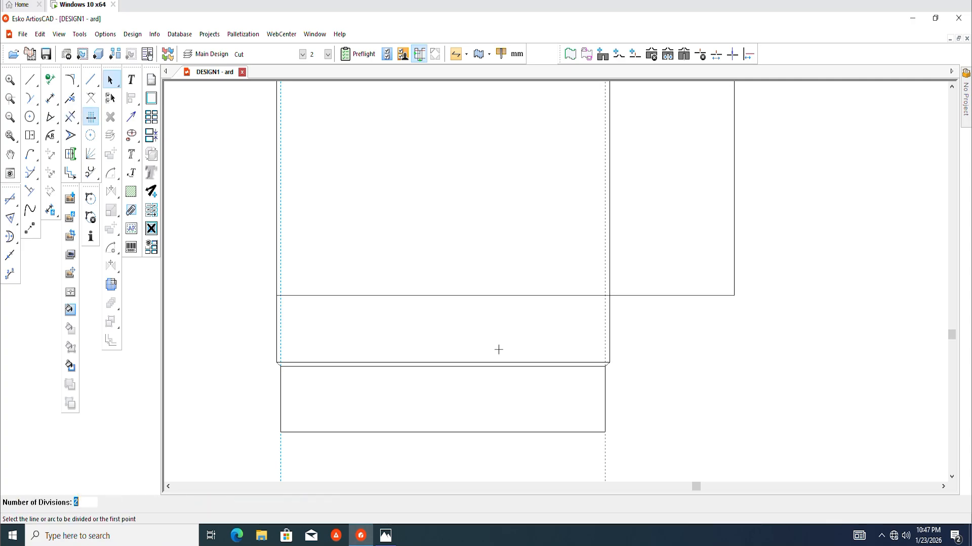
click(550, 296)
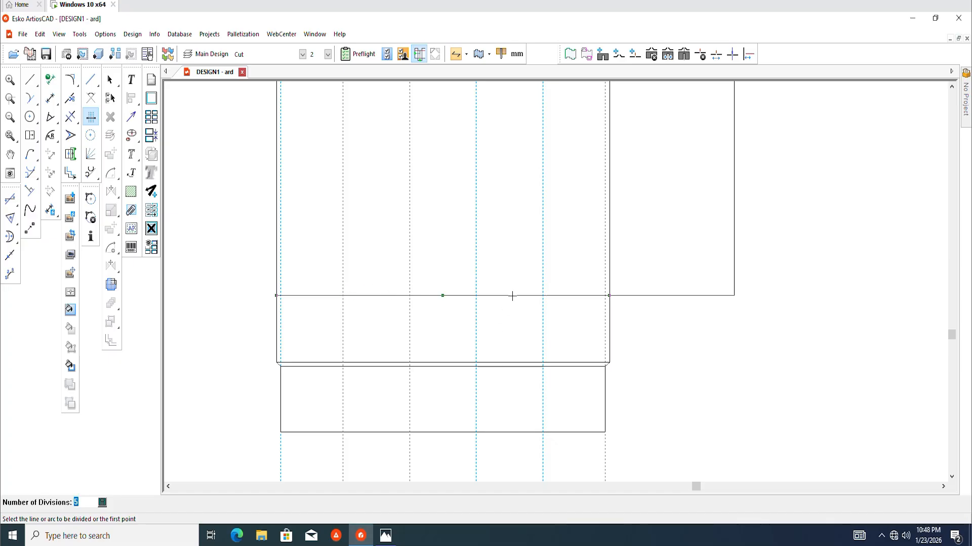
Step: Draw an 80 x 5 mm slot rectangle above the base-front fold line, spanning the second of the five divisions
scroll(449, 315, up, 2)
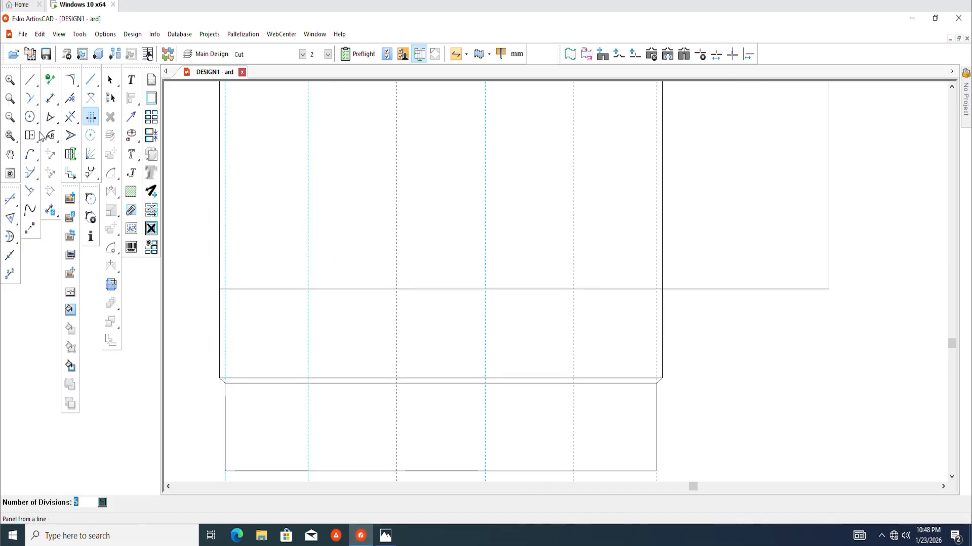
drag(34, 140, 51, 138)
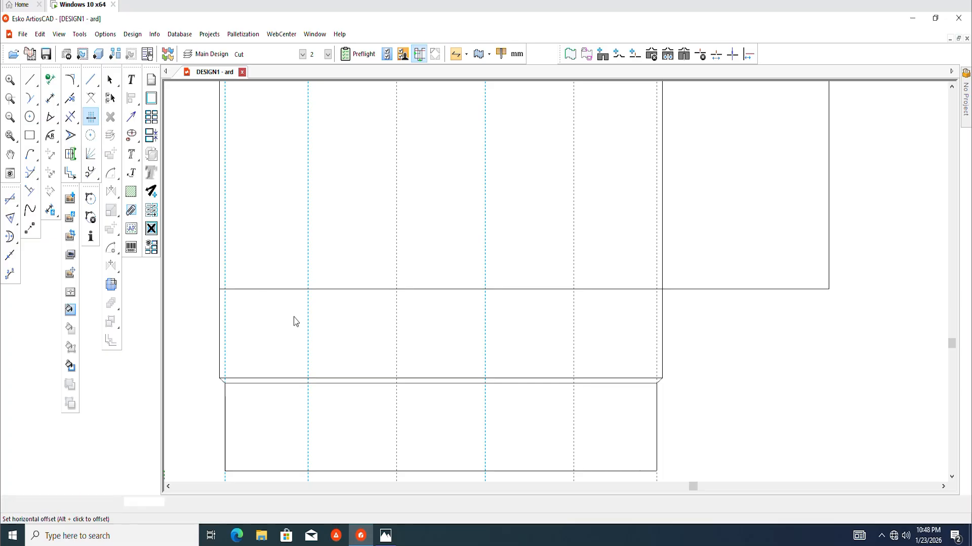
key(ctrl+m)
scroll(377, 313, up, 10)
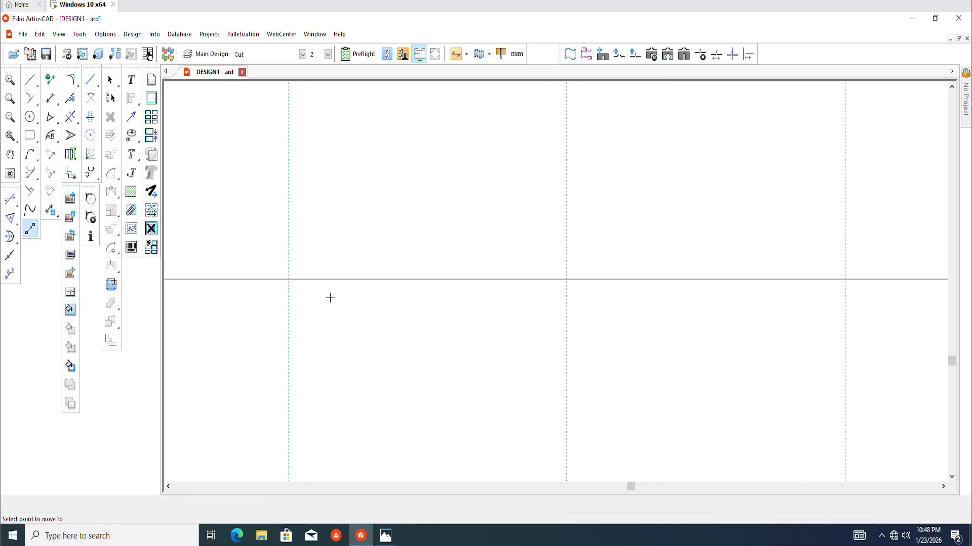
click(288, 279)
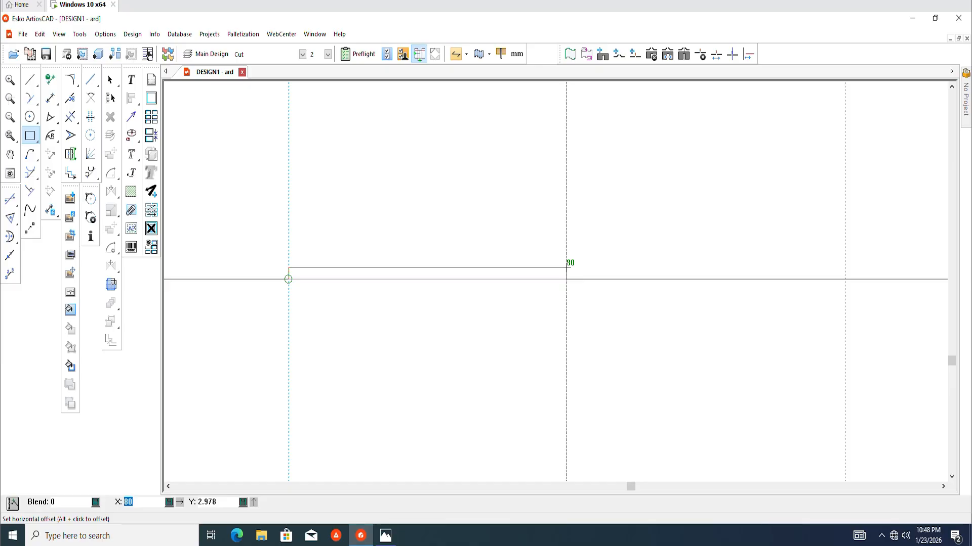
text(80)
key(Tab)
text(3)
key(BackSpace)
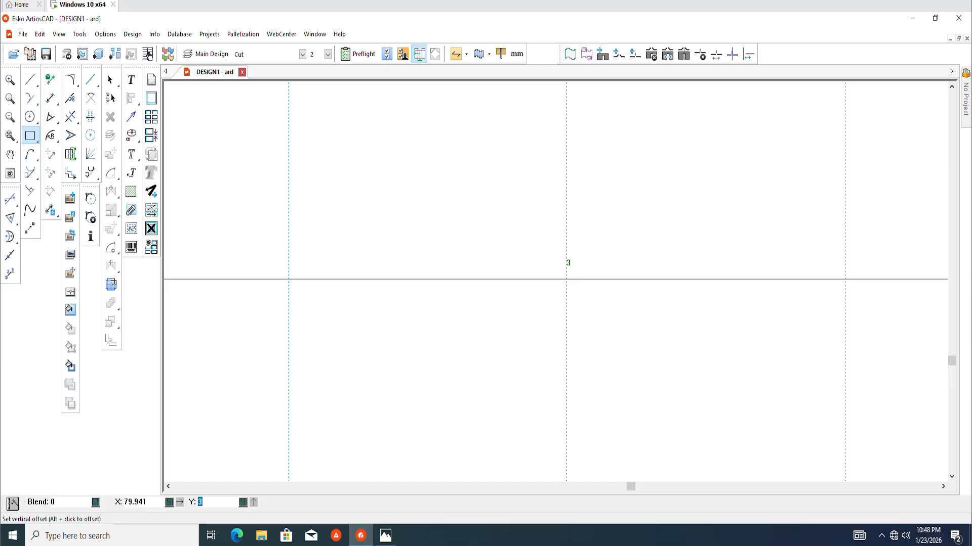
text(5)
key(Tab)
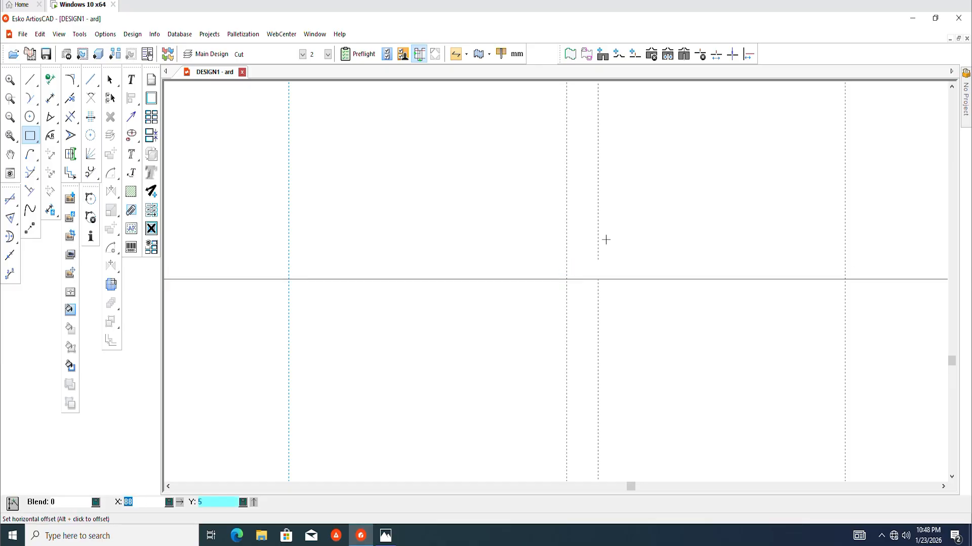
click(567, 280)
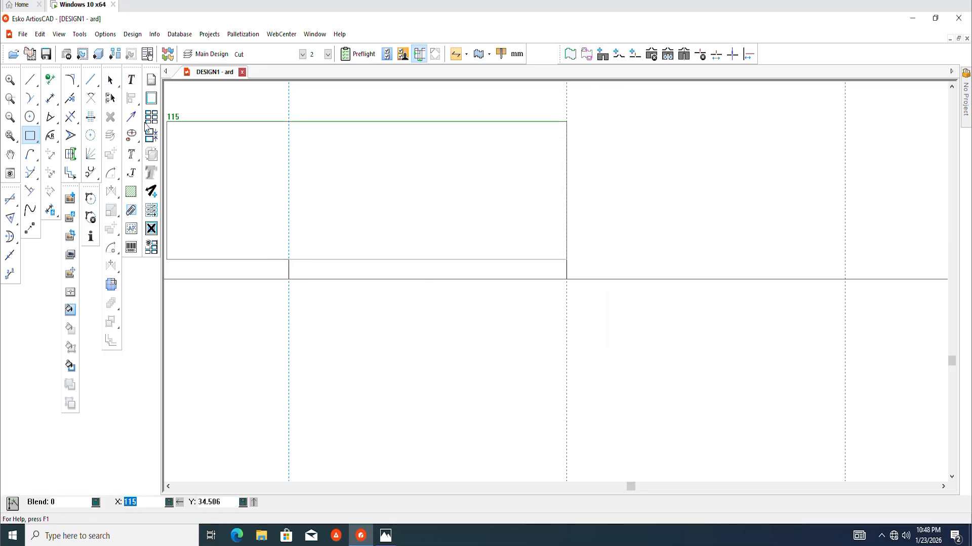
Step: Copy the slot rectangle 160 mm along the fold line into the fourth division
click(110, 79)
scroll(320, 262, down, 3)
scroll(356, 259, down, 3)
middle_drag(560, 282, 532, 294)
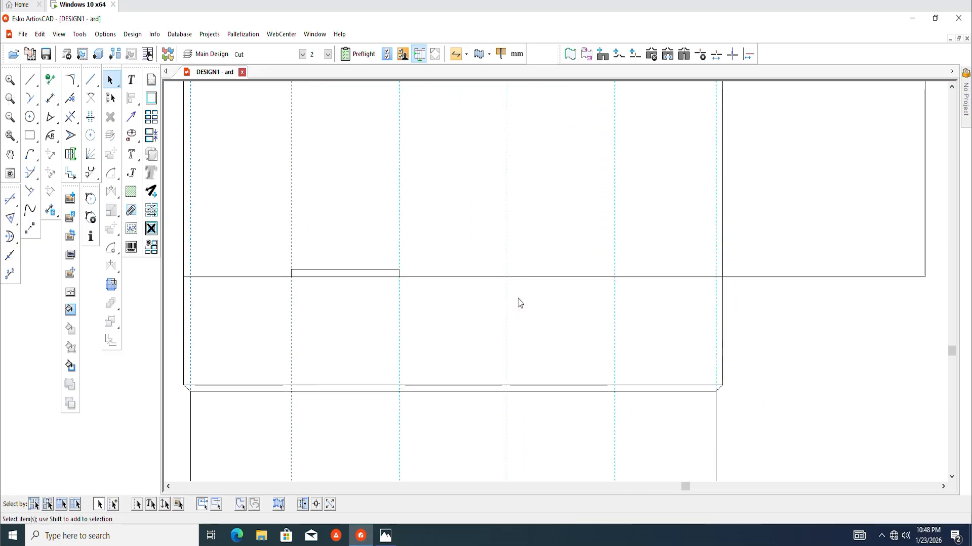
scroll(349, 277, up, 2)
scroll(284, 264, up, 2)
drag(252, 259, 495, 293)
scroll(322, 218, down, 1)
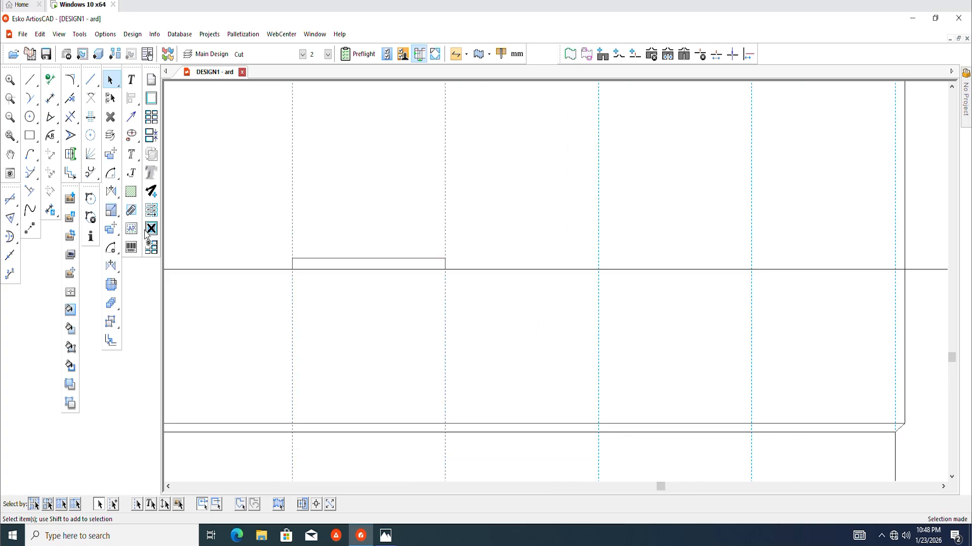
click(112, 230)
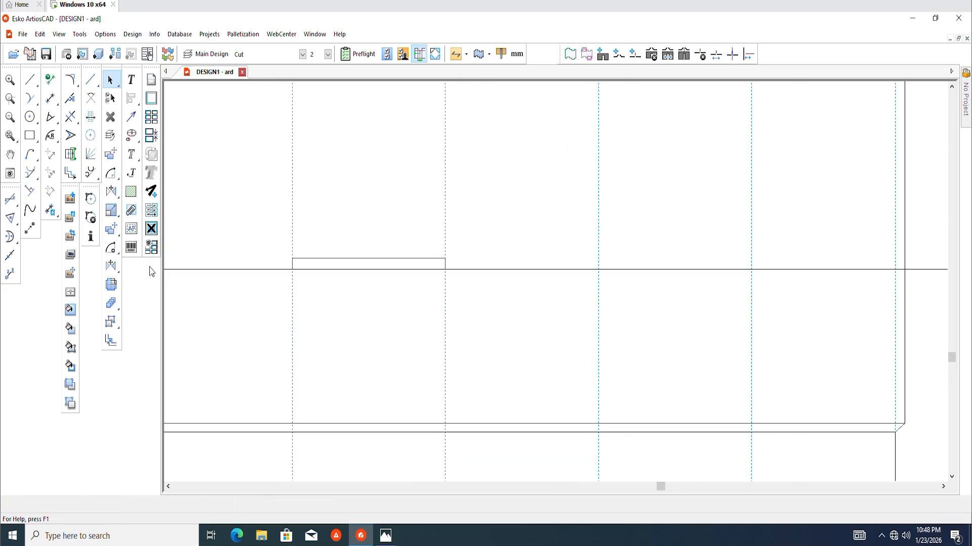
click(292, 269)
click(598, 270)
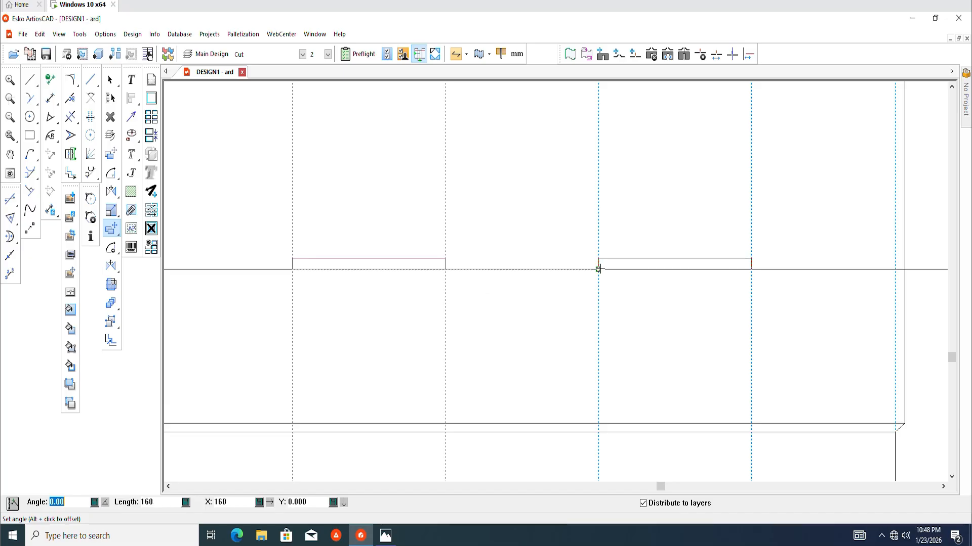
scroll(441, 242, down, 1)
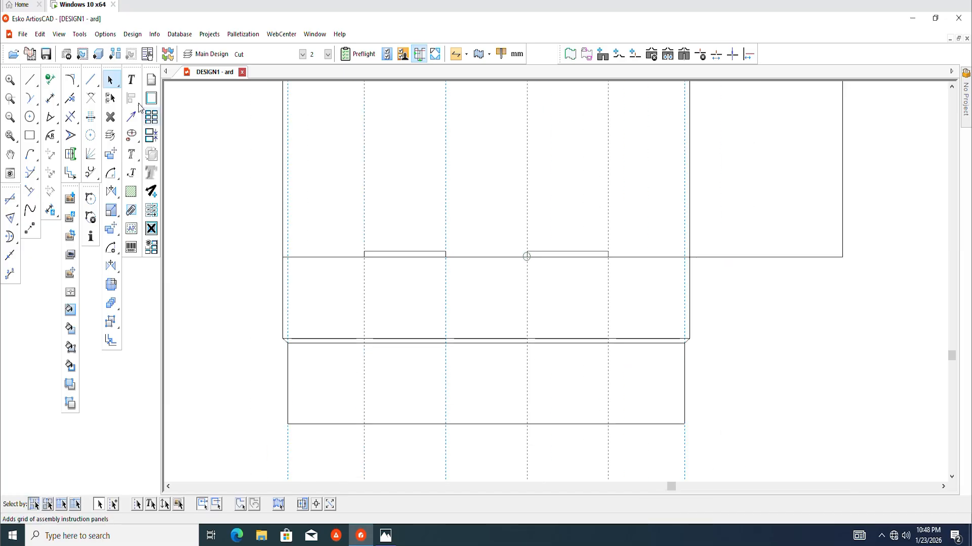
Step: Make a vertically mirrored copy of both slots as tabs below the inner front panel's lower edge, aligned to the same division lines
scroll(471, 242, up, 2)
drag(302, 219, 711, 265)
scroll(506, 344, down, 1)
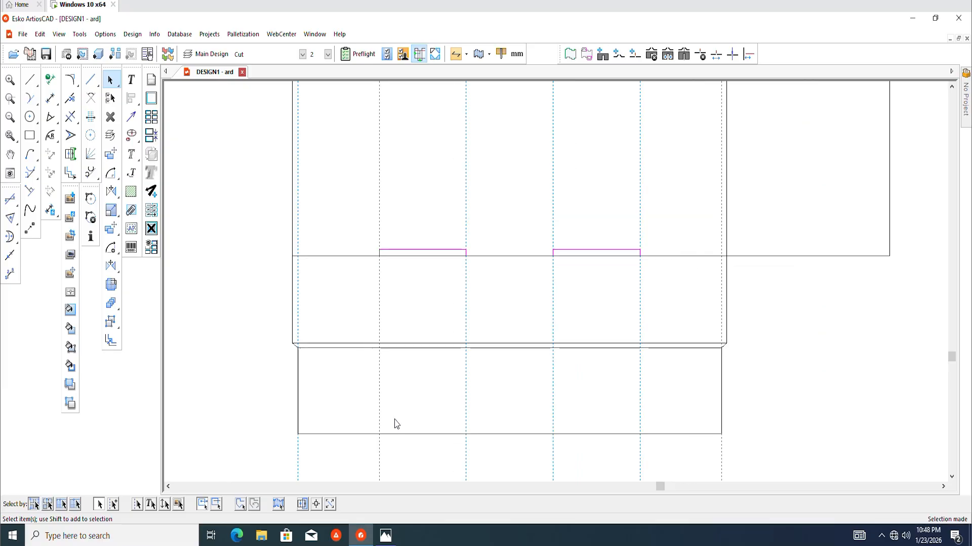
middle_drag(581, 404, 572, 382)
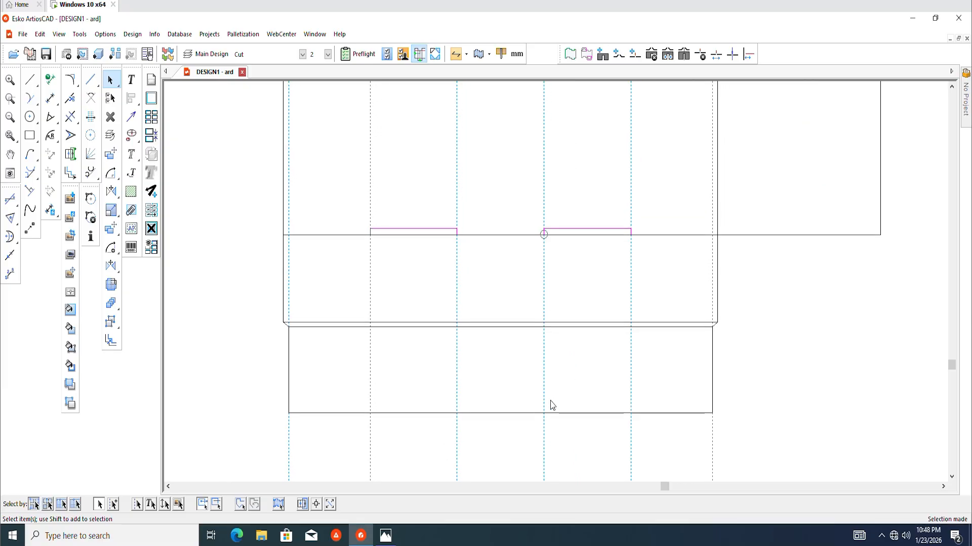
scroll(465, 339, up, 1)
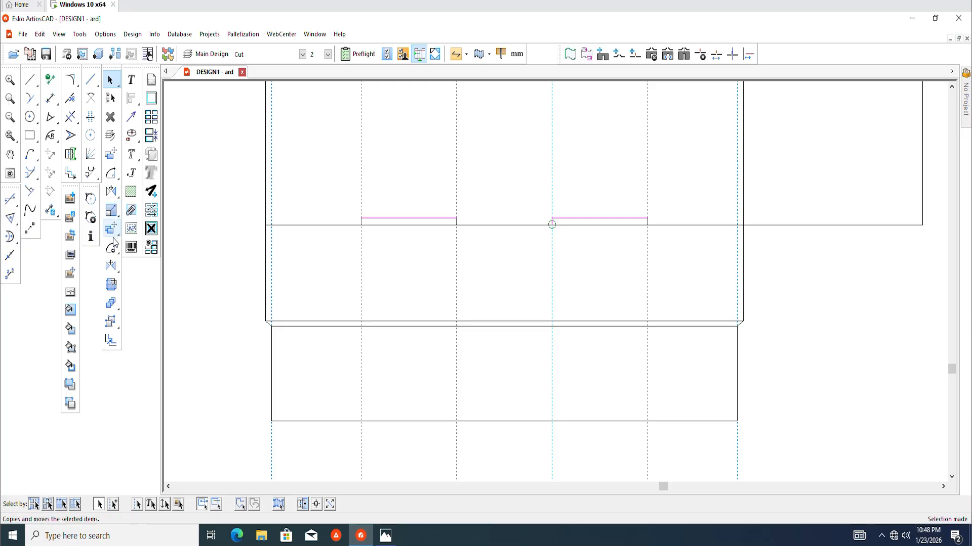
drag(112, 273, 154, 269)
click(155, 270)
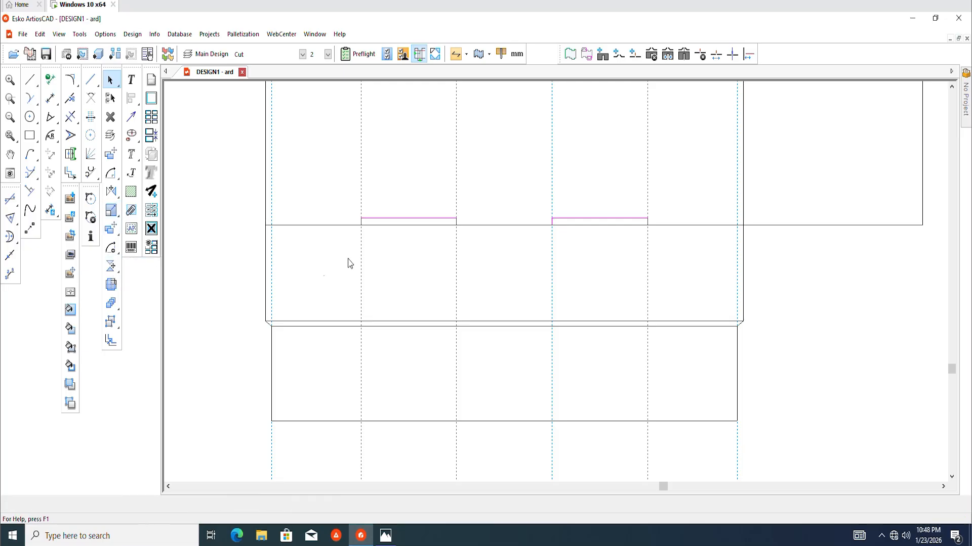
click(360, 224)
click(360, 421)
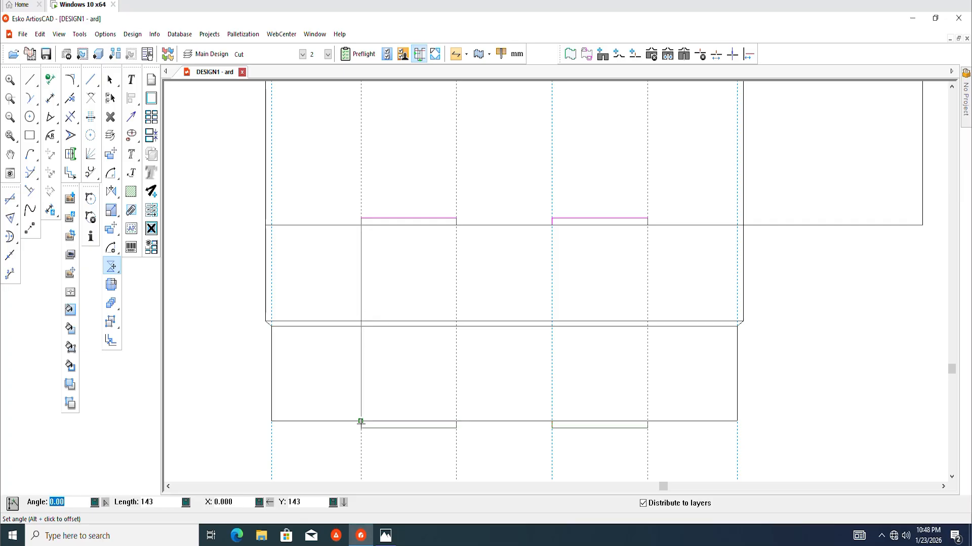
click(360, 421)
scroll(362, 358, down, 3)
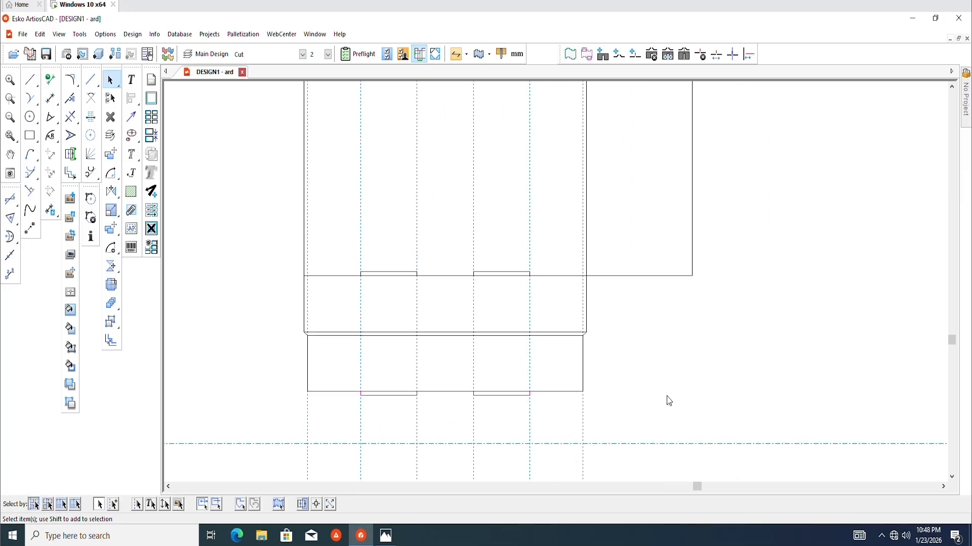
click(668, 397)
Step: Add a vertical construction line offset 1 mm inward from the left tab's left edge
scroll(368, 409, up, 4)
scroll(416, 399, up, 5)
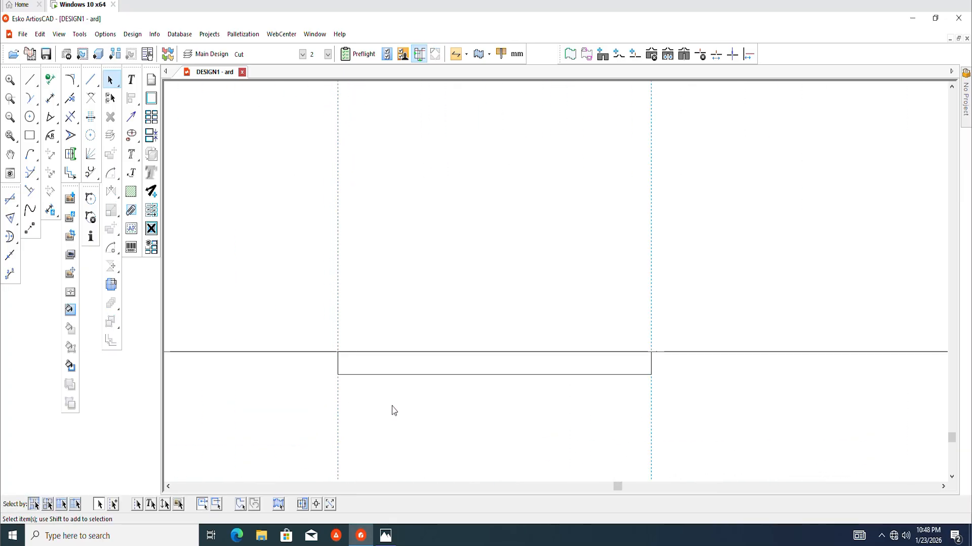
scroll(321, 321, up, 2)
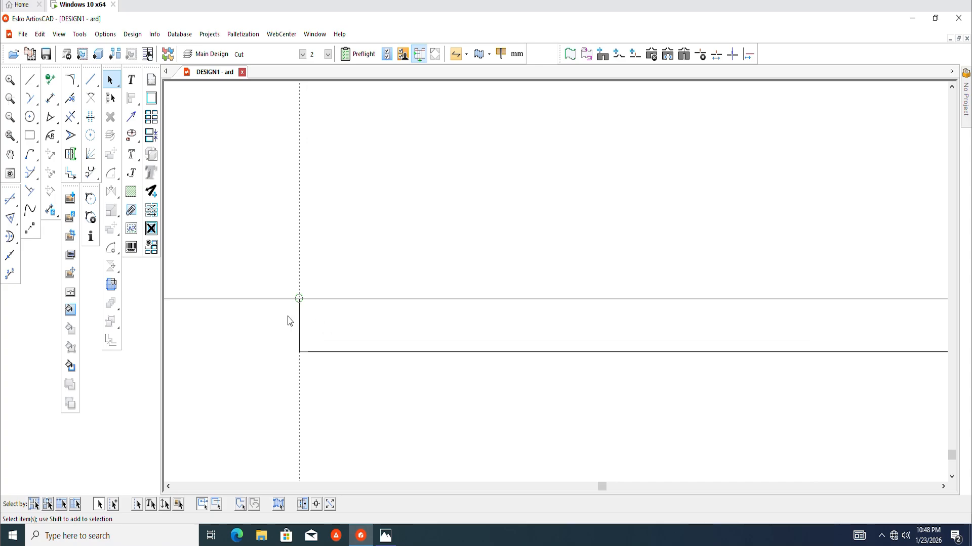
scroll(339, 332, up, 1)
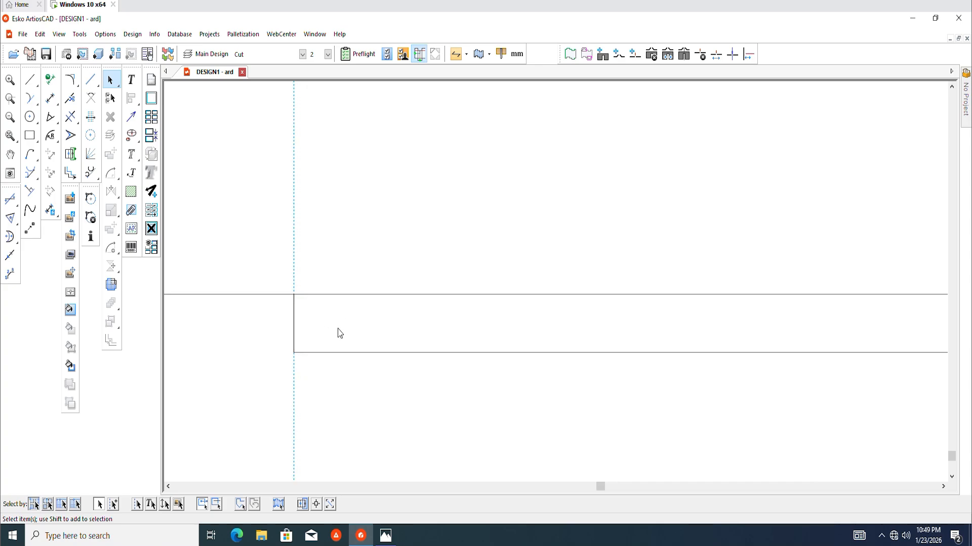
key(c)
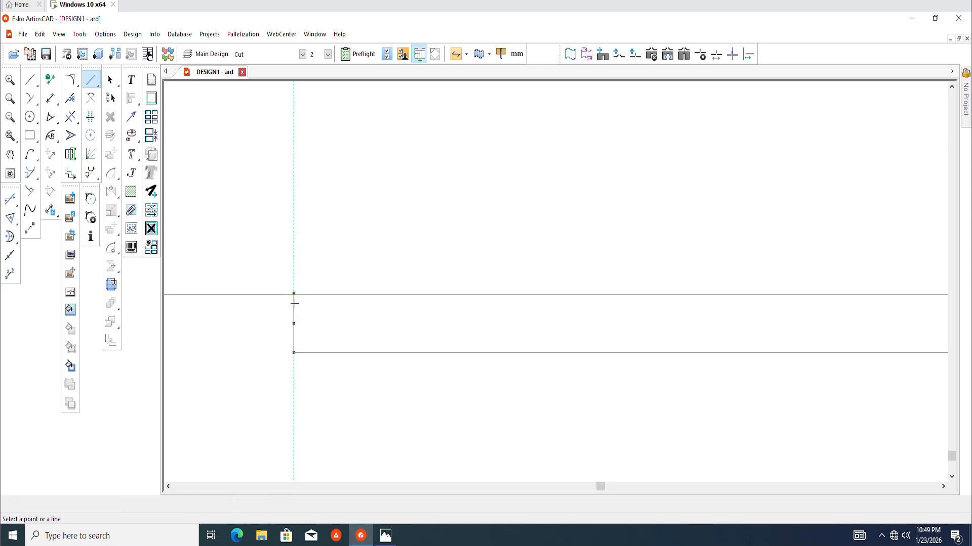
click(294, 303)
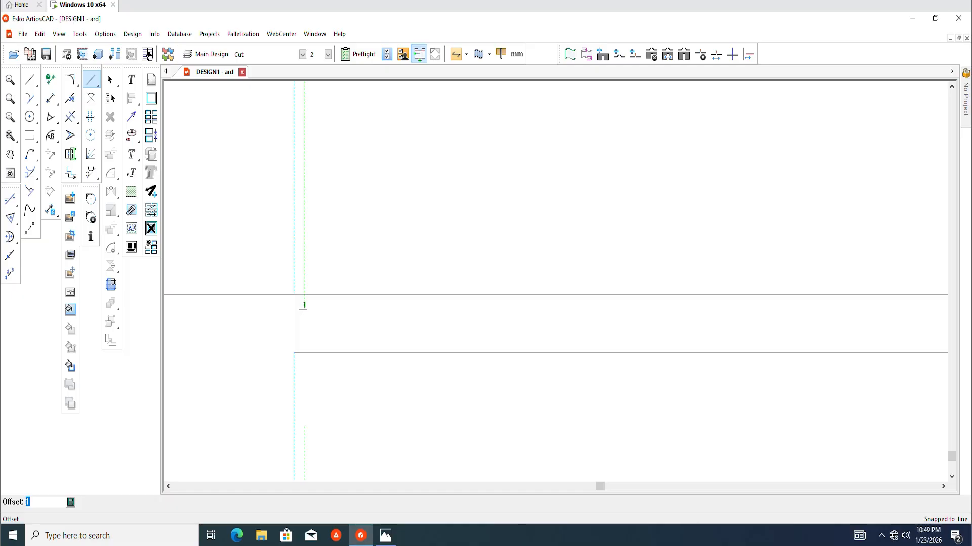
key(Return)
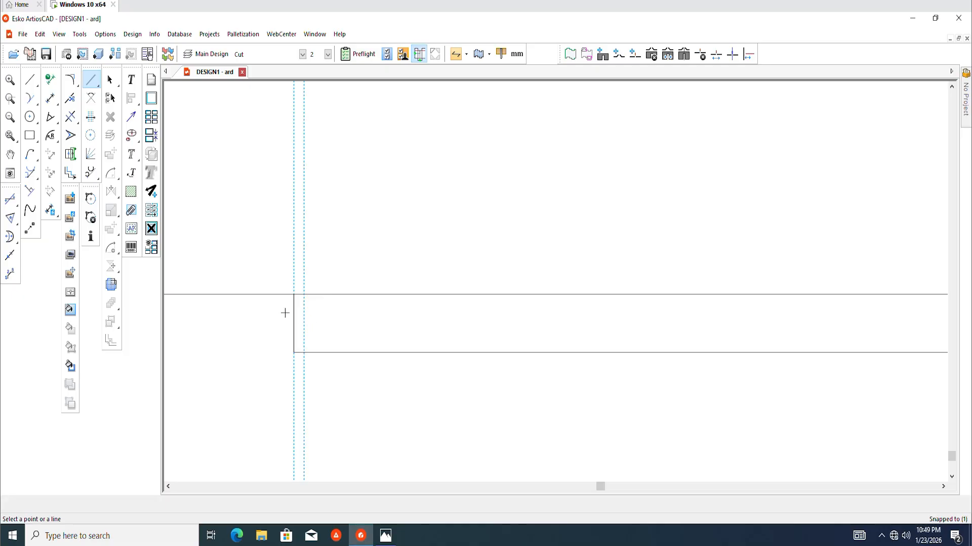
Step: Add a 10° construction line from where the 1 mm offset line meets the panel's lower edge, tapering into the left tab
scroll(284, 313, down, 2)
scroll(279, 327, up, 3)
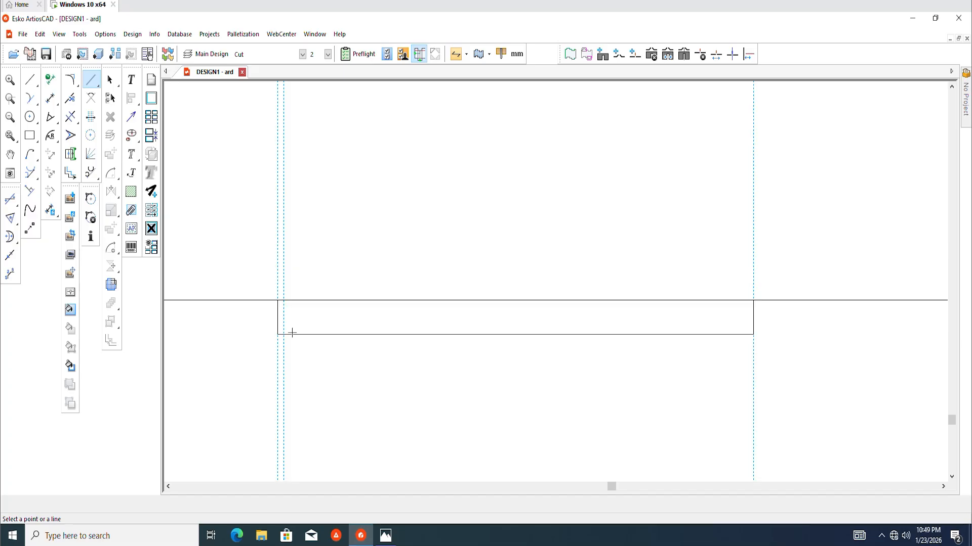
click(278, 281)
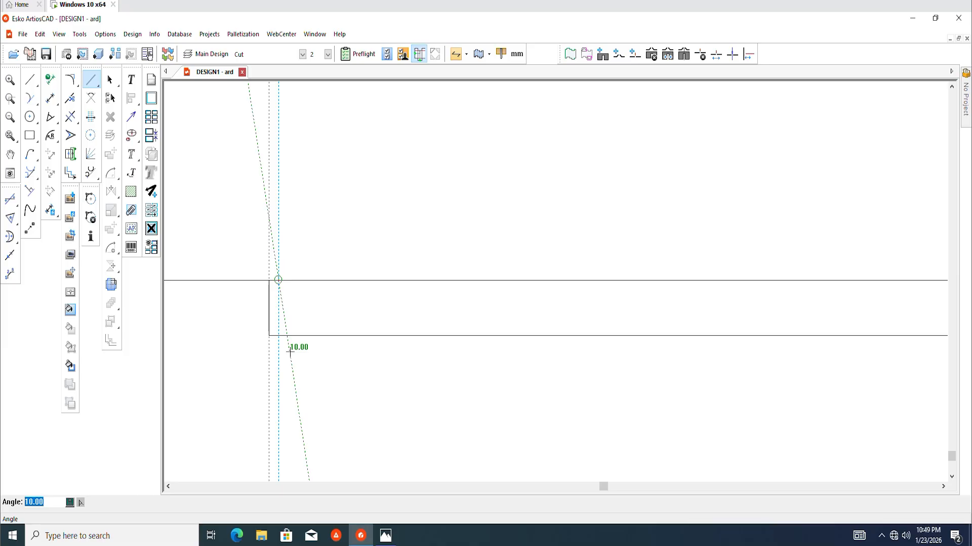
click(290, 353)
scroll(263, 340, down, 2)
scroll(477, 371, down, 1)
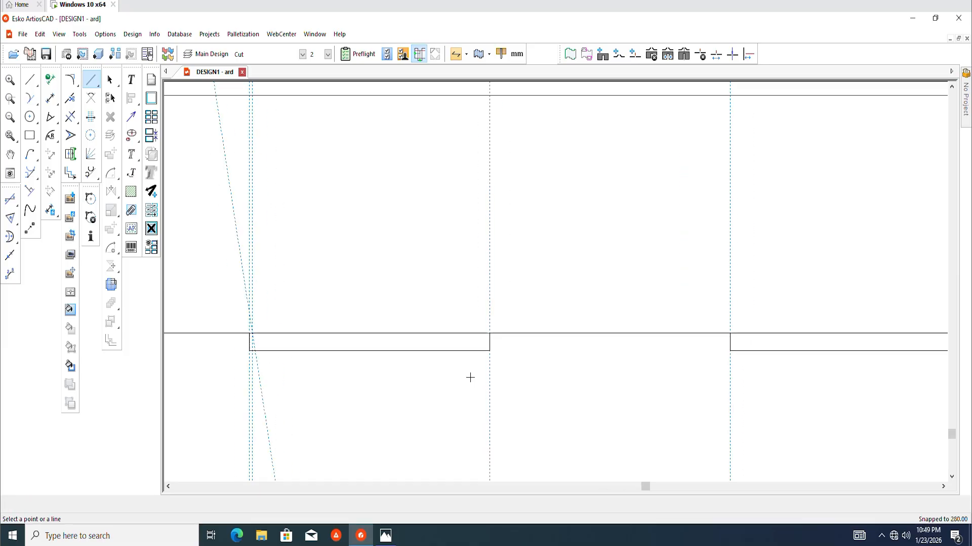
Step: Add a vertical construction line offset about 1 mm inward from the left tab's right edge
scroll(481, 369, up, 3)
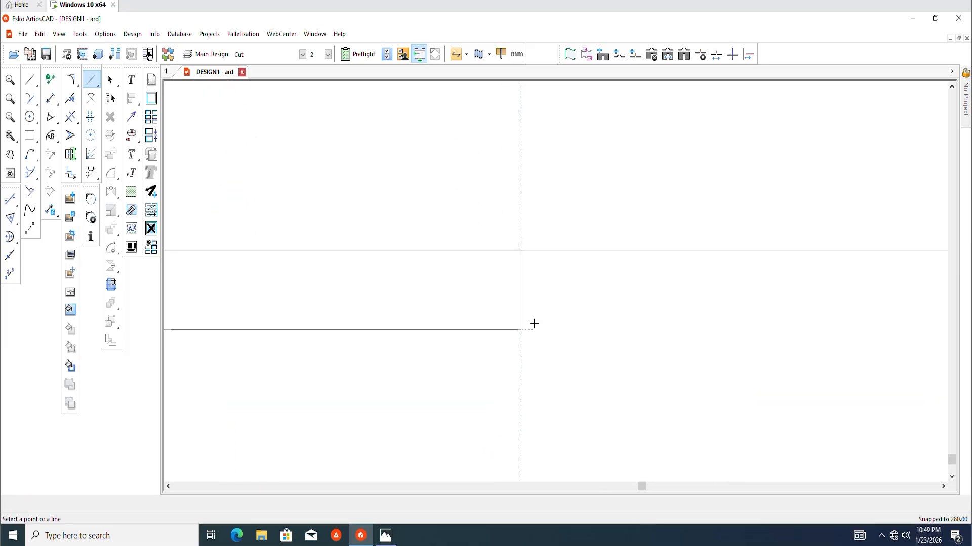
click(520, 279)
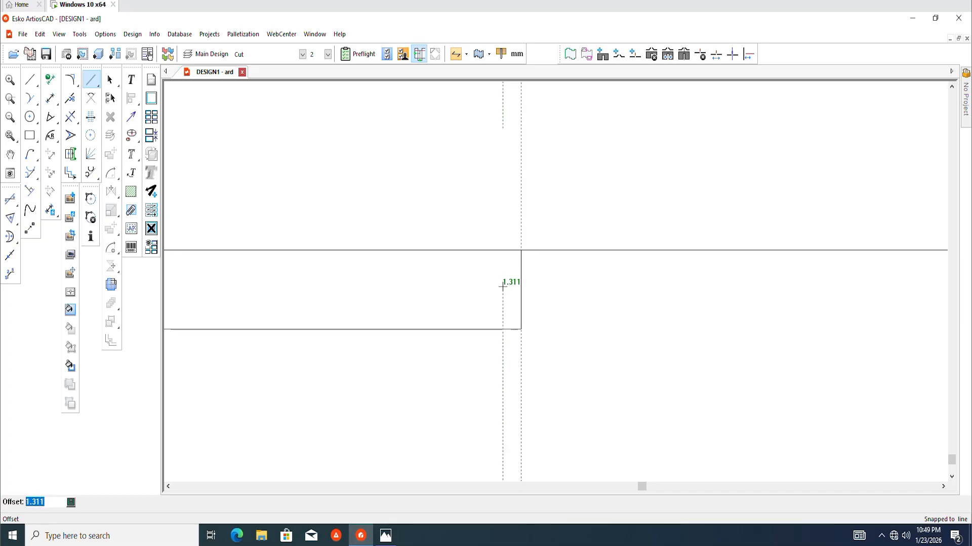
click(507, 288)
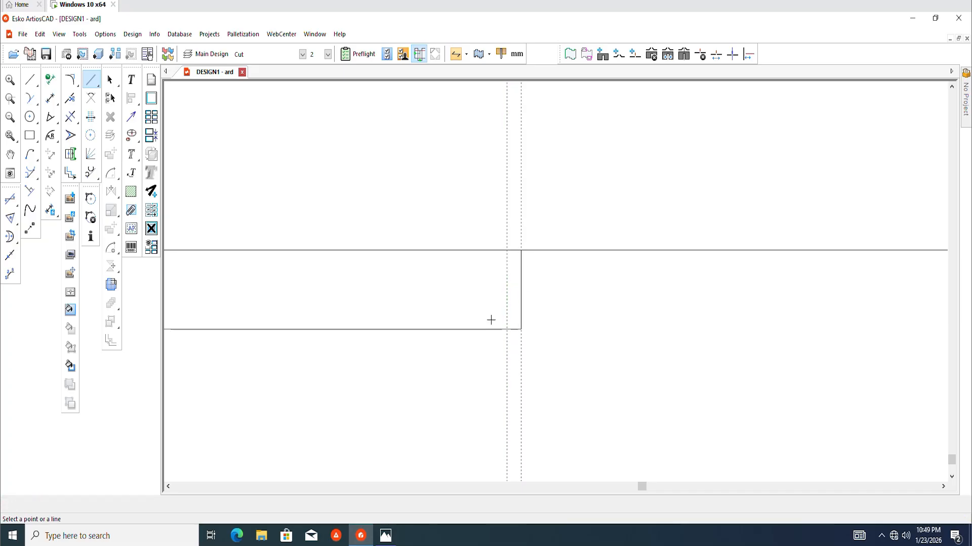
Step: Add a mirrored 10° construction line from the right offset line's intersection with the panel's lower edge, tapering into the left tab
scroll(491, 320, down, 1)
middle_drag(506, 326, 533, 335)
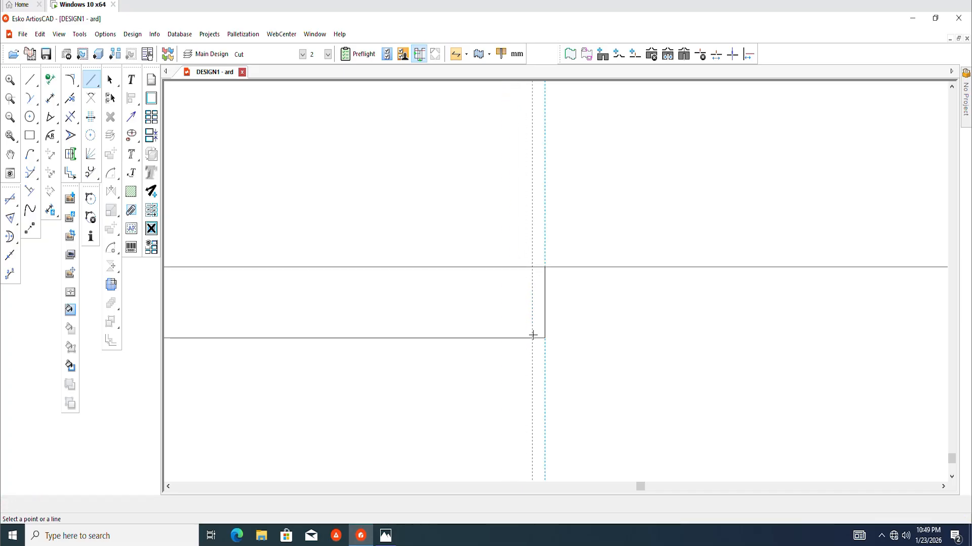
click(532, 266)
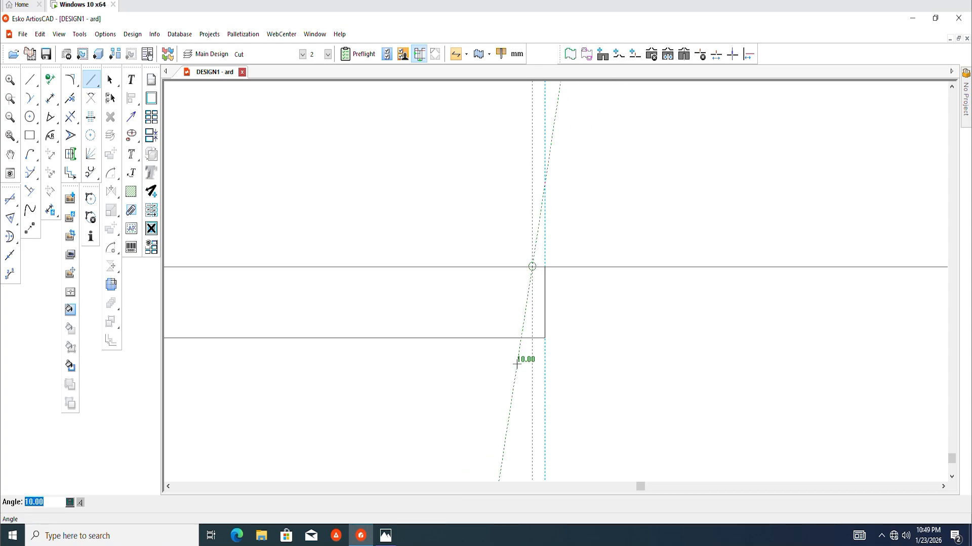
click(516, 364)
scroll(632, 360, down, 6)
scroll(306, 358, up, 7)
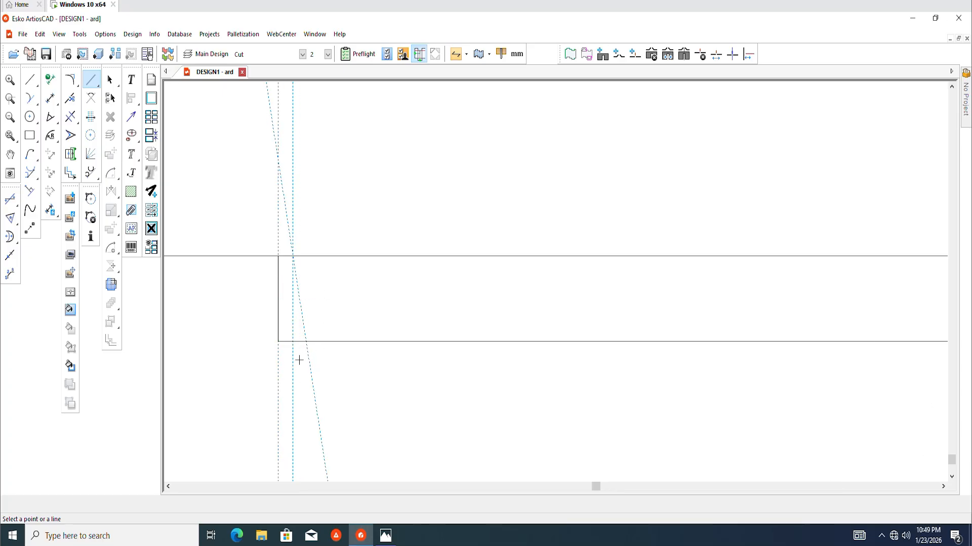
Step: Draw a cut line along the left 10° construction line, from the panel's lower edge to the left tab's bottom line
scroll(299, 355, down, 2)
scroll(491, 326, down, 1)
middle_drag(544, 319, 484, 335)
scroll(336, 361, down, 3)
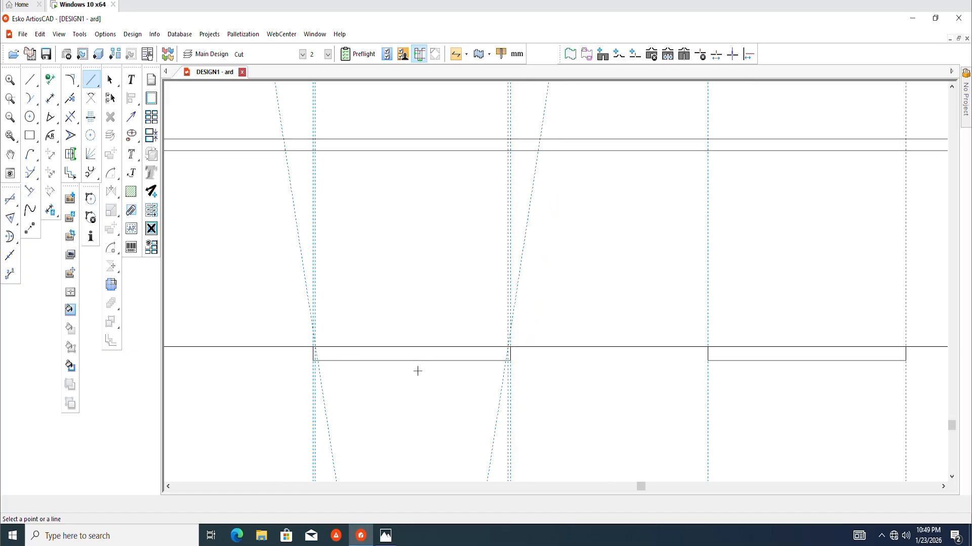
click(30, 79)
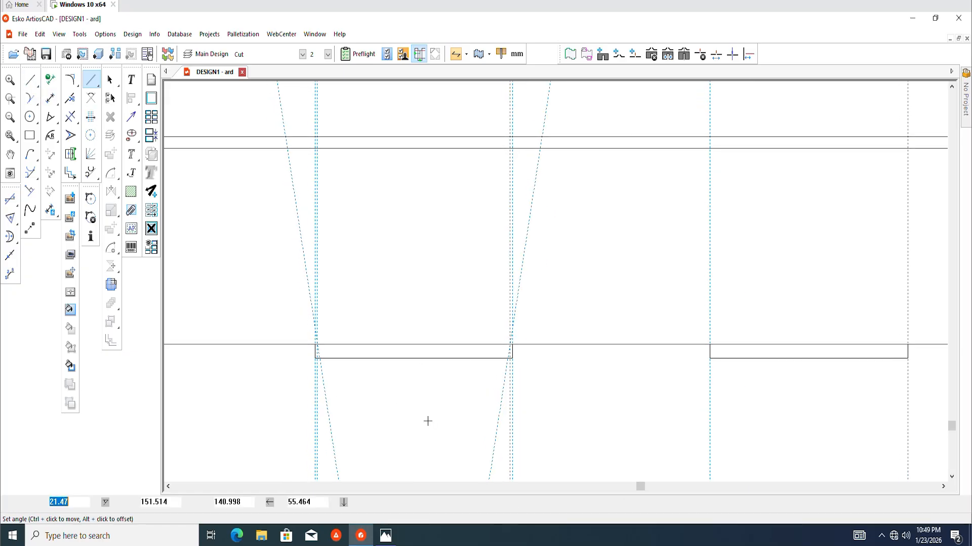
click(443, 417)
ctrl+click(442, 422)
scroll(312, 369, up, 10)
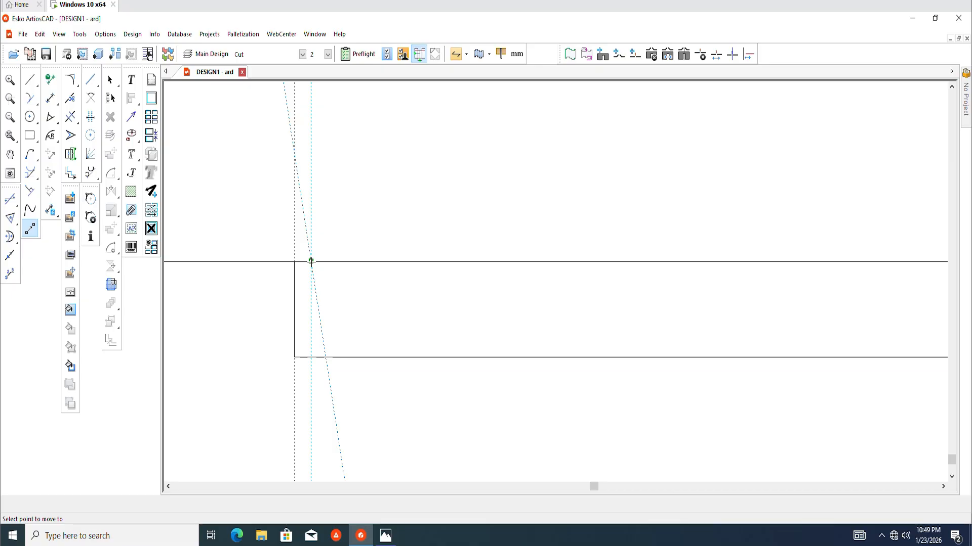
click(311, 261)
scroll(326, 357, down, 8)
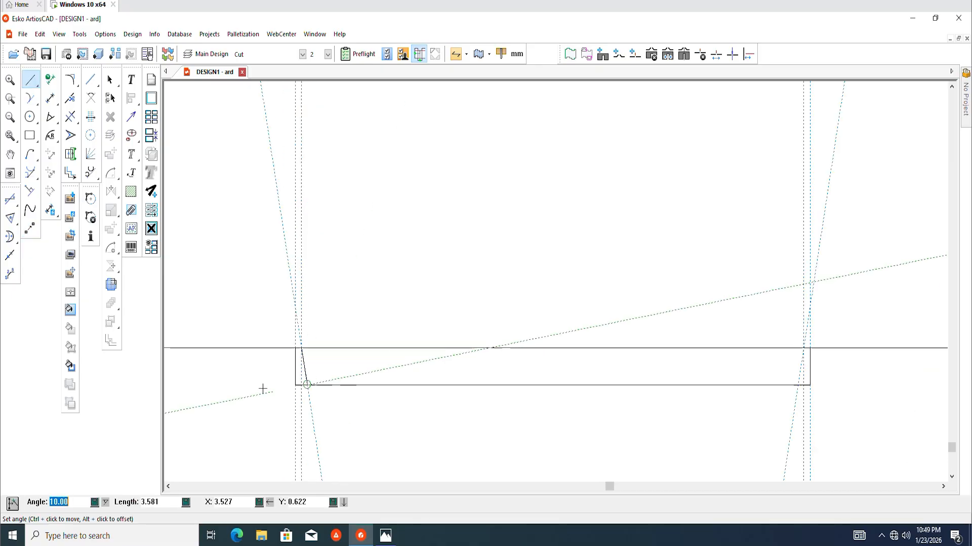
Step: Draw the matching cut line along the mirrored 10° construction line, forming the left tab's right tapered side
ctrl+click(421, 454)
scroll(488, 397, up, 8)
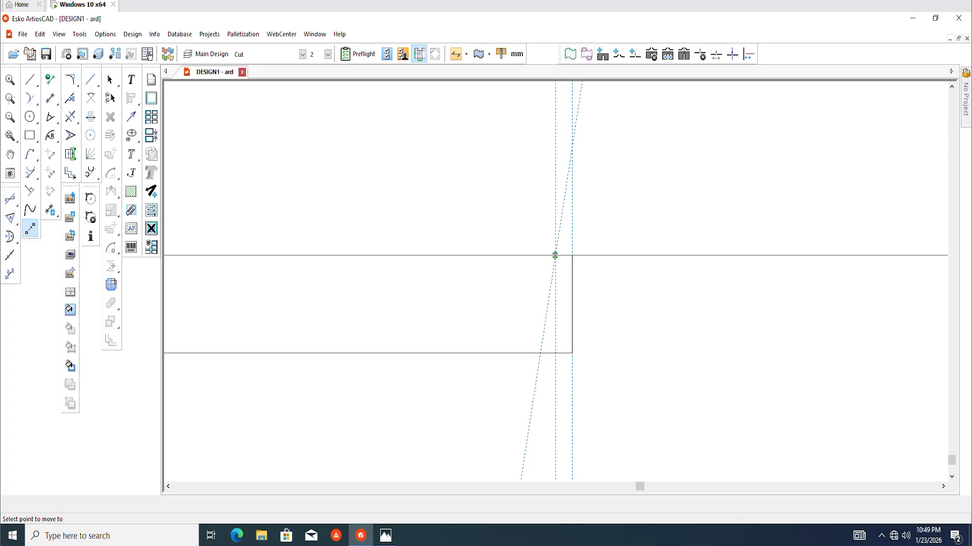
click(555, 255)
click(540, 352)
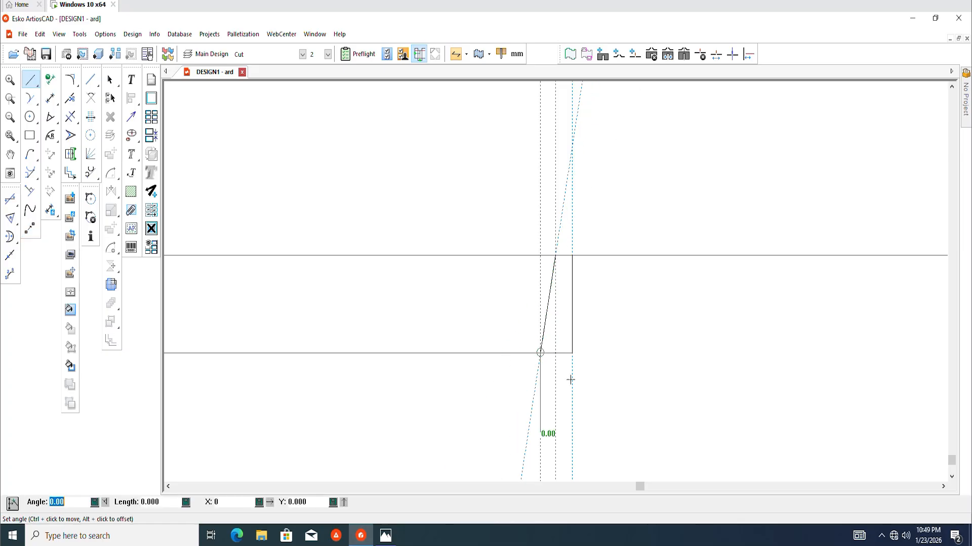
scroll(570, 372, down, 4)
Step: Delete the untapered right tab from the panel's lower edge
click(111, 79)
scroll(463, 325, down, 2)
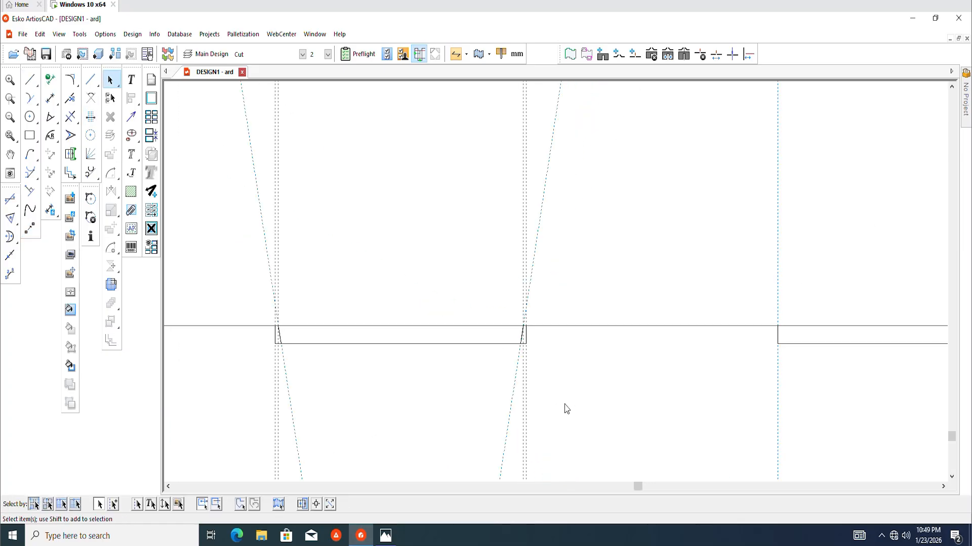
scroll(549, 393, down, 3)
drag(874, 374, 626, 333)
key(Delete)
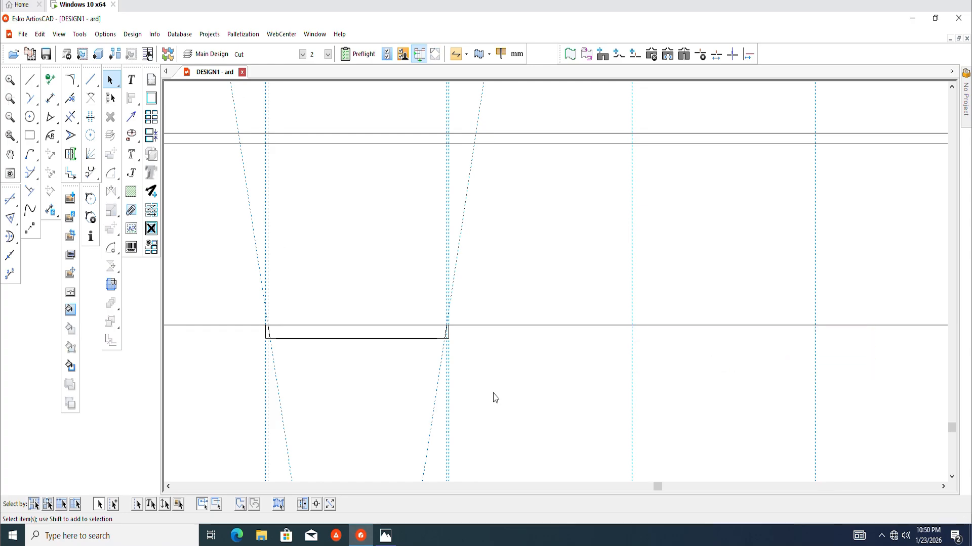
Step: Copy the left tab with its tapered sides 160 mm horizontally to the right tab position on the panel's lower edge
scroll(355, 360, up, 3)
drag(626, 385, 241, 312)
scroll(289, 340, down, 3)
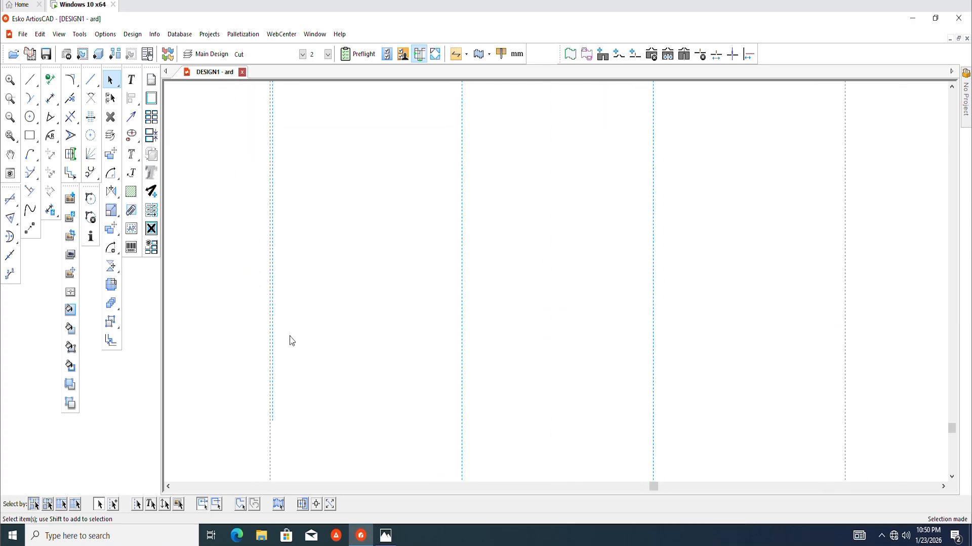
click(110, 228)
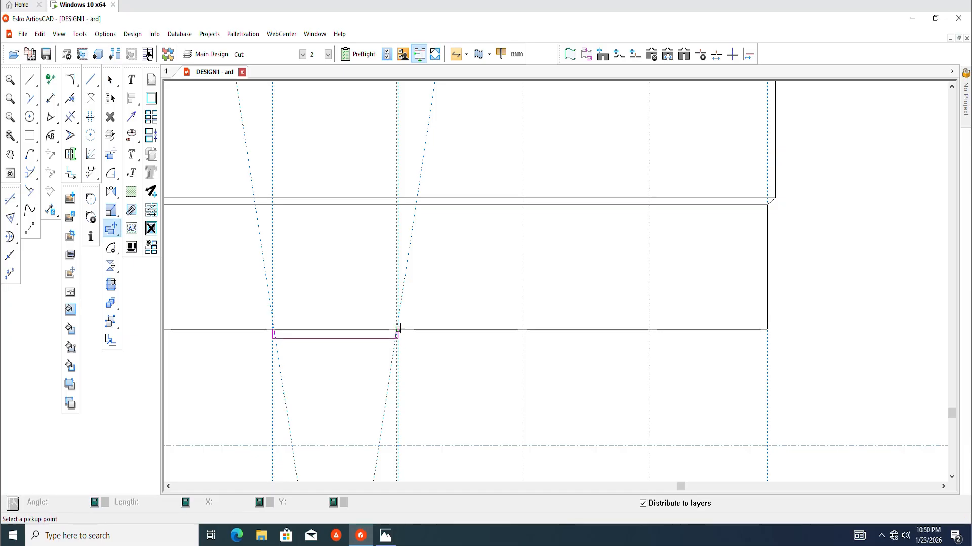
click(398, 330)
scroll(623, 344, up, 2)
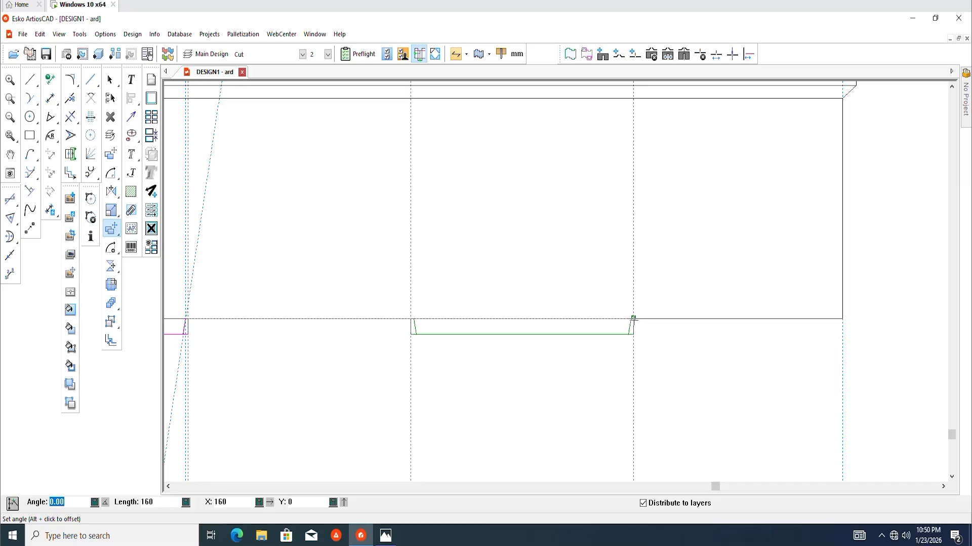
click(633, 319)
scroll(633, 319, down, 4)
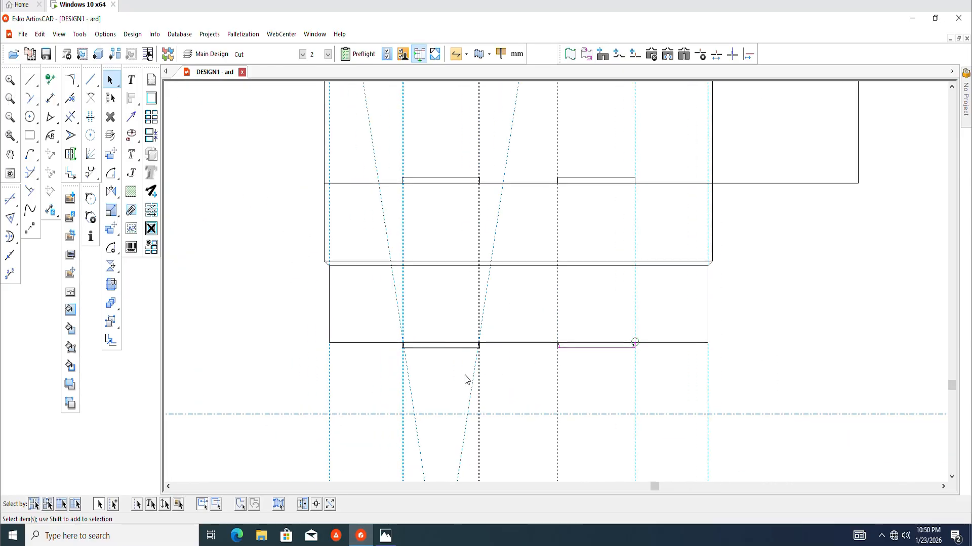
Step: Trim the left tab's straight sides and the bottom line's excess ends outside both tapered sides
click(70, 117)
scroll(379, 382, up, 6)
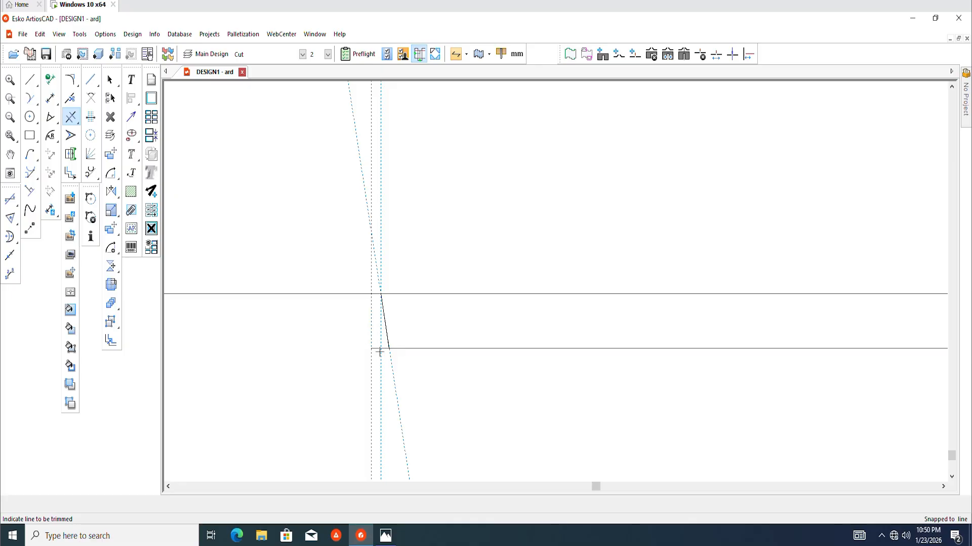
scroll(291, 349, down, 4)
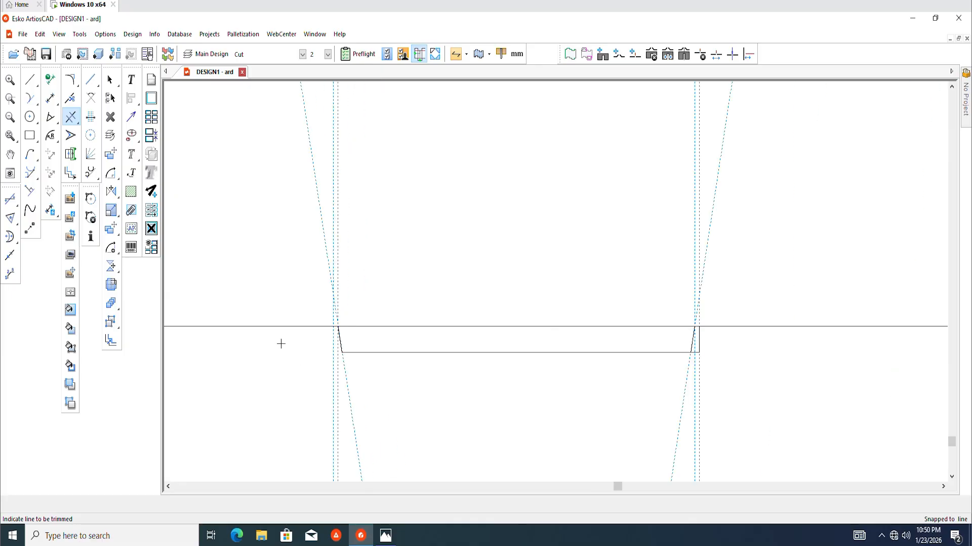
scroll(450, 374, up, 5)
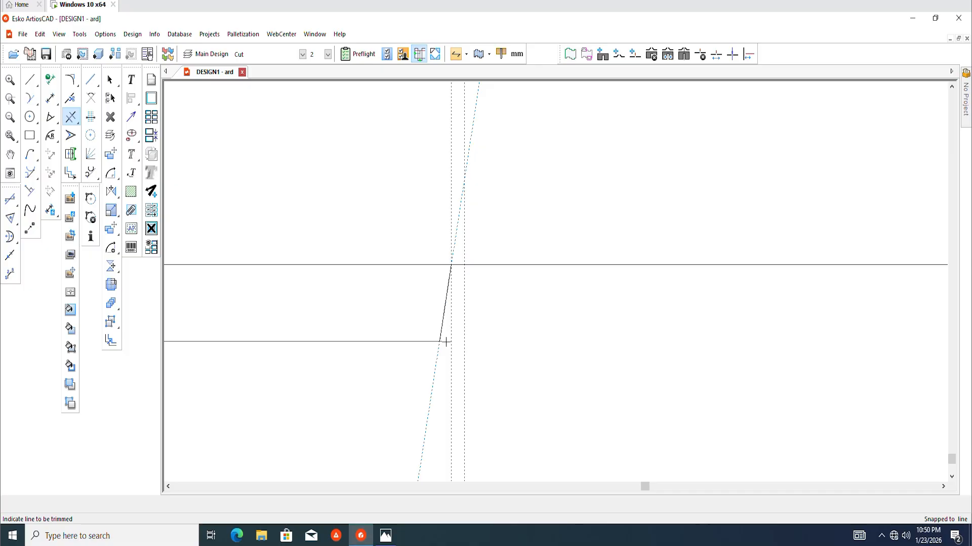
scroll(340, 339, down, 5)
Step: Trim the copied right tab's straight sides and excess bottom line ends outside its tapers
scroll(590, 330, up, 4)
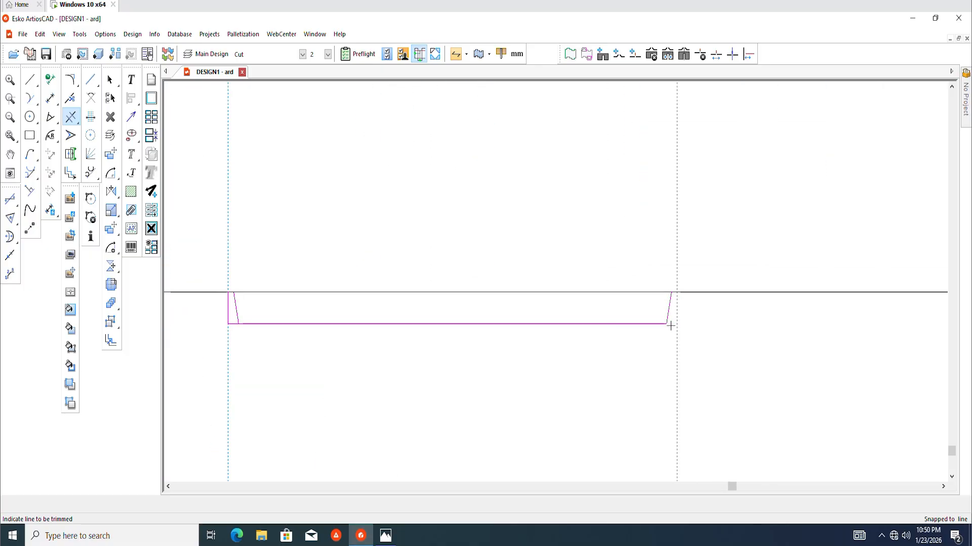
scroll(670, 326, down, 2)
scroll(354, 322, up, 5)
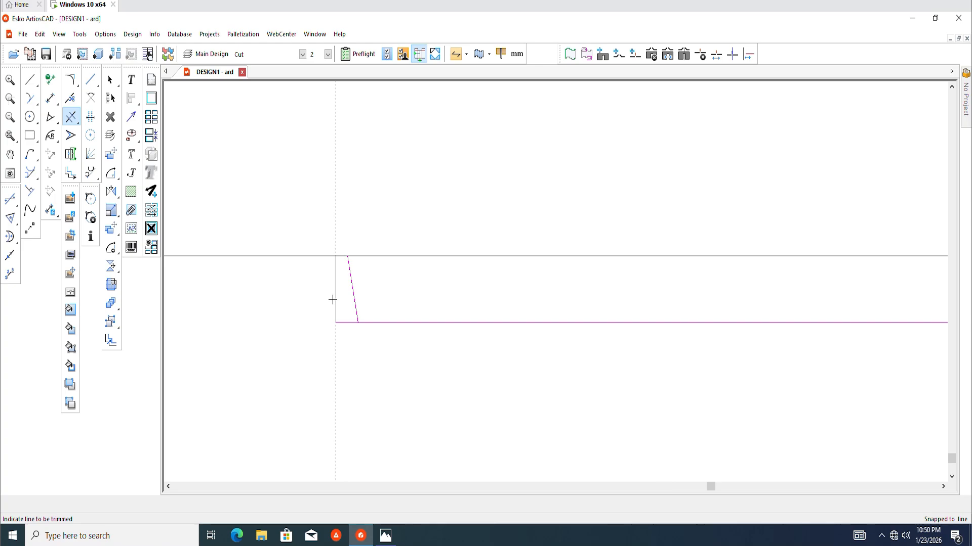
scroll(344, 324, down, 5)
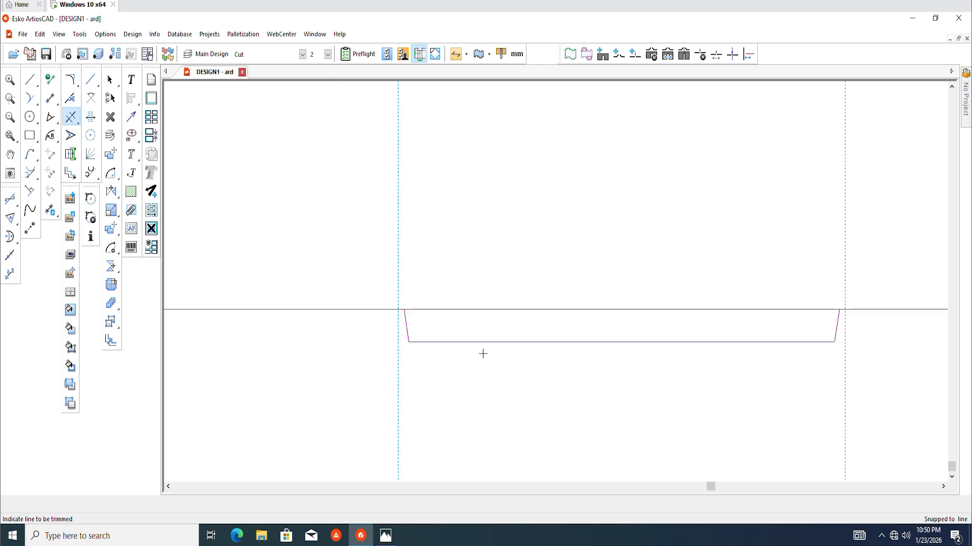
scroll(395, 329, down, 2)
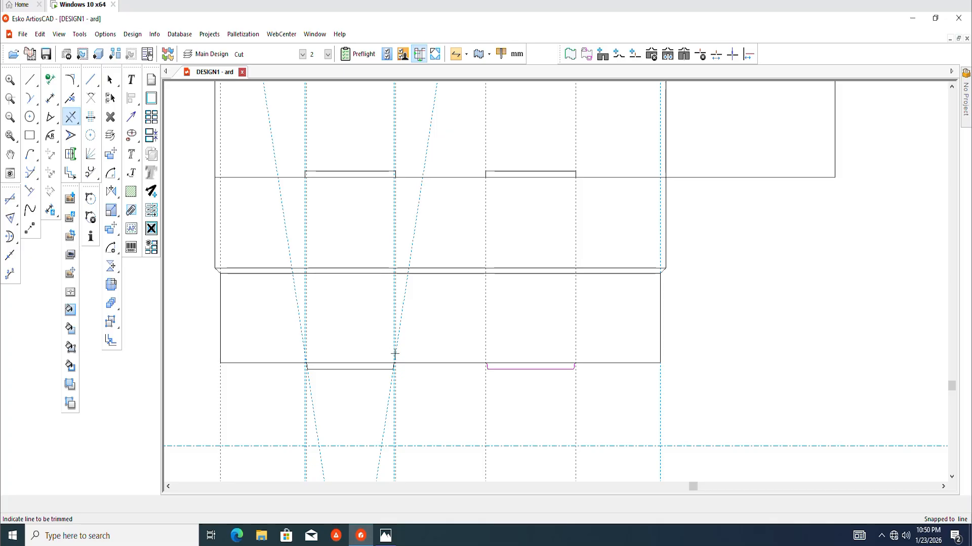
scroll(398, 355, down, 1)
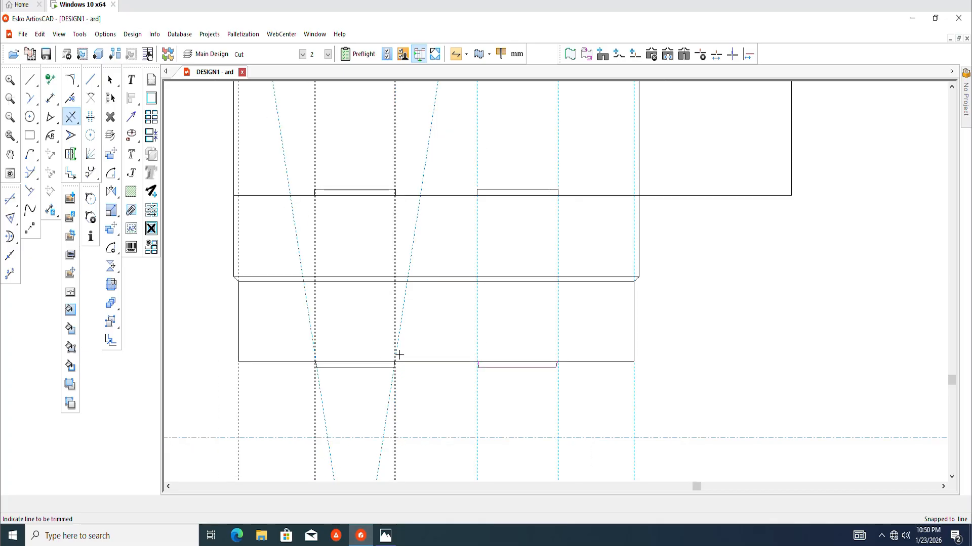
middle_drag(364, 345, 370, 351)
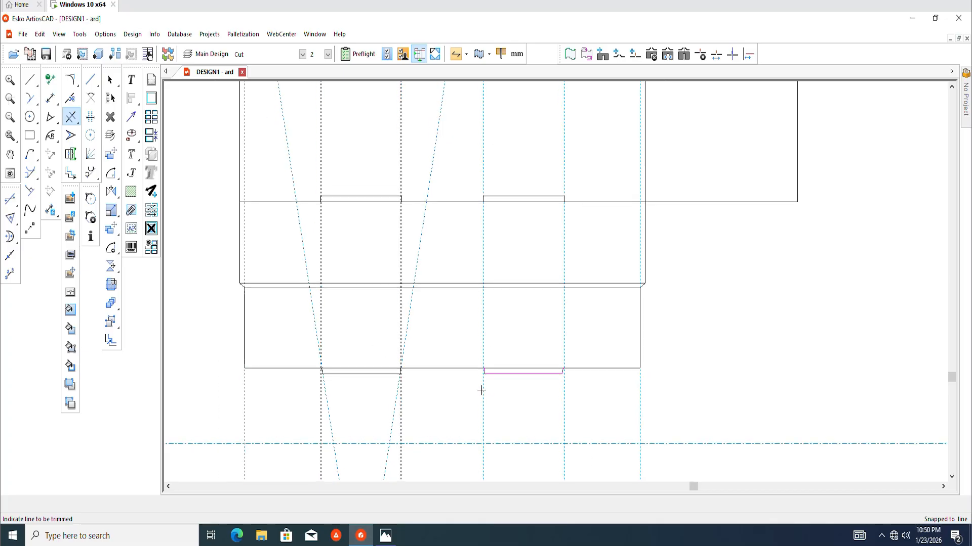
Step: Clear the selection and trim the panel's lower edge line between the tapered sides of both tabs
click(111, 80)
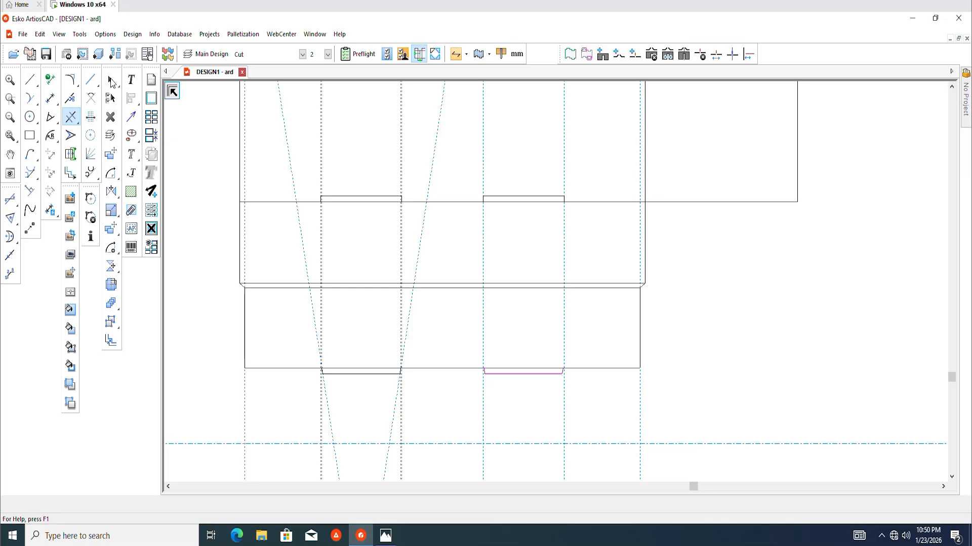
scroll(448, 403, down, 1)
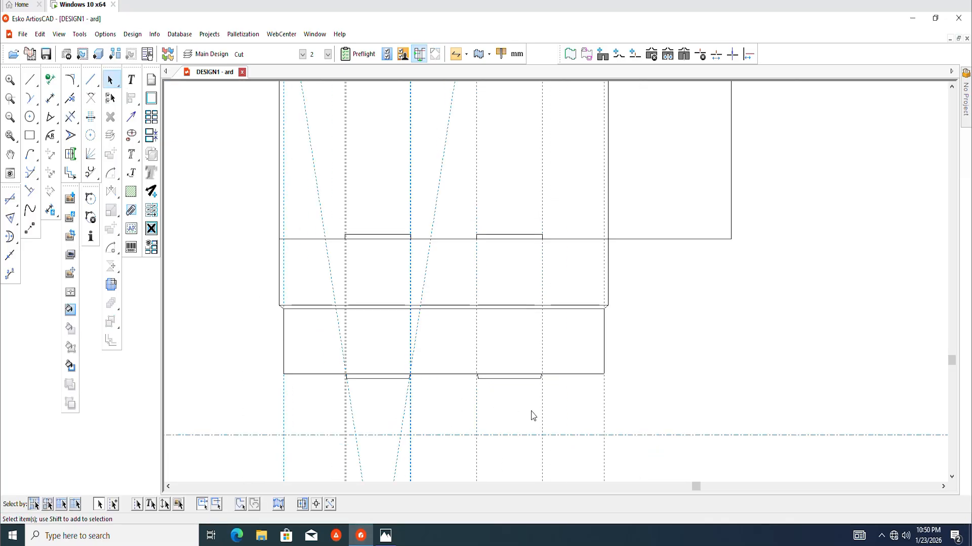
middle_drag(529, 414, 527, 423)
scroll(382, 389, up, 1)
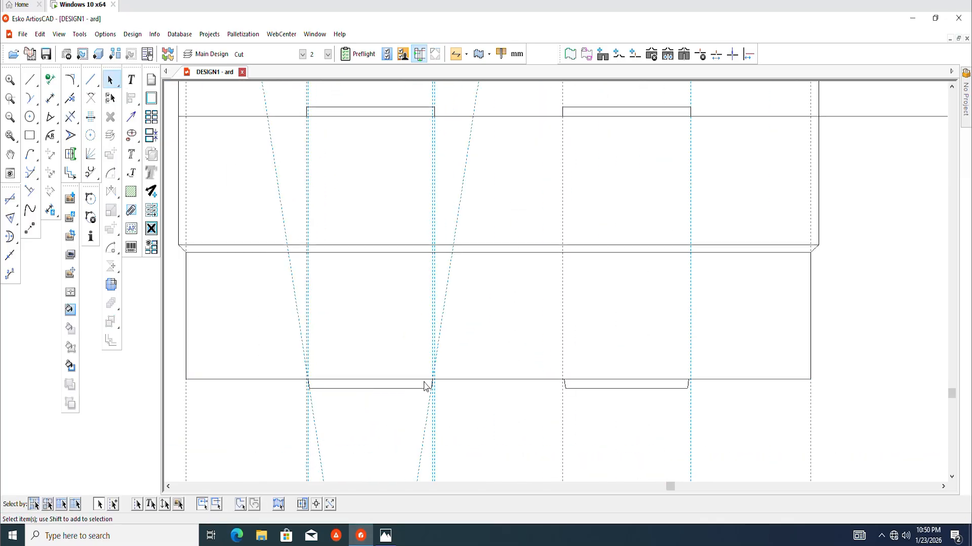
scroll(424, 382, down, 1)
middle_drag(431, 393, 436, 376)
click(70, 118)
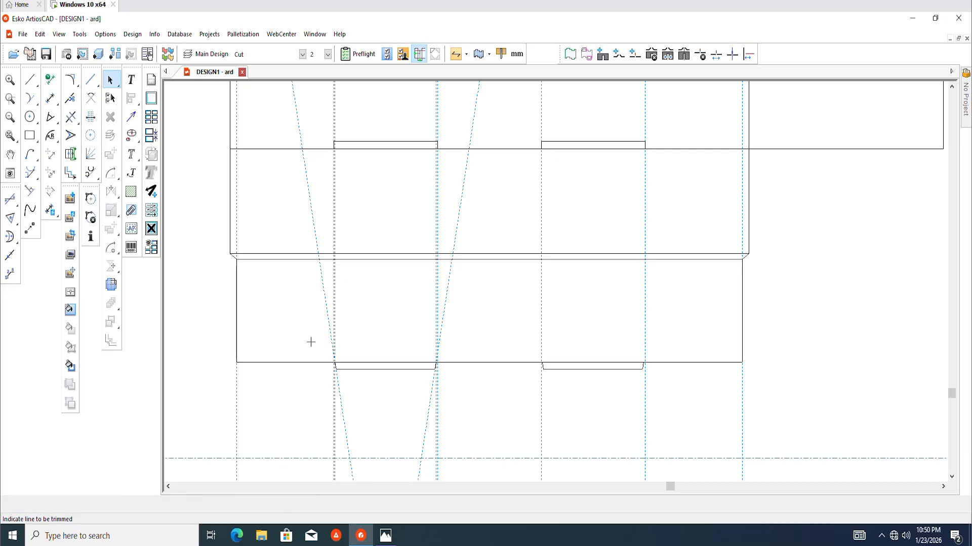
scroll(342, 369, up, 1)
scroll(524, 379, down, 1)
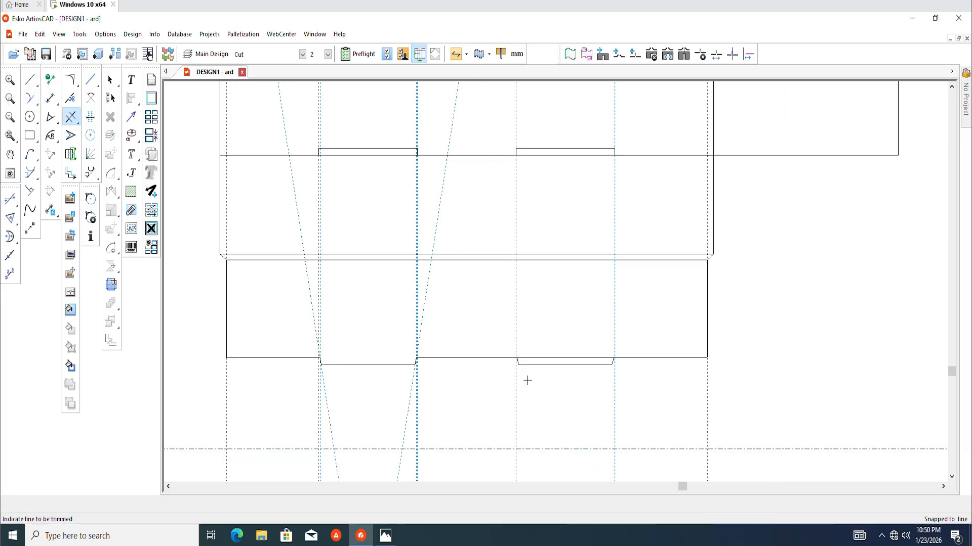
scroll(542, 351, up, 1)
scroll(493, 379, down, 5)
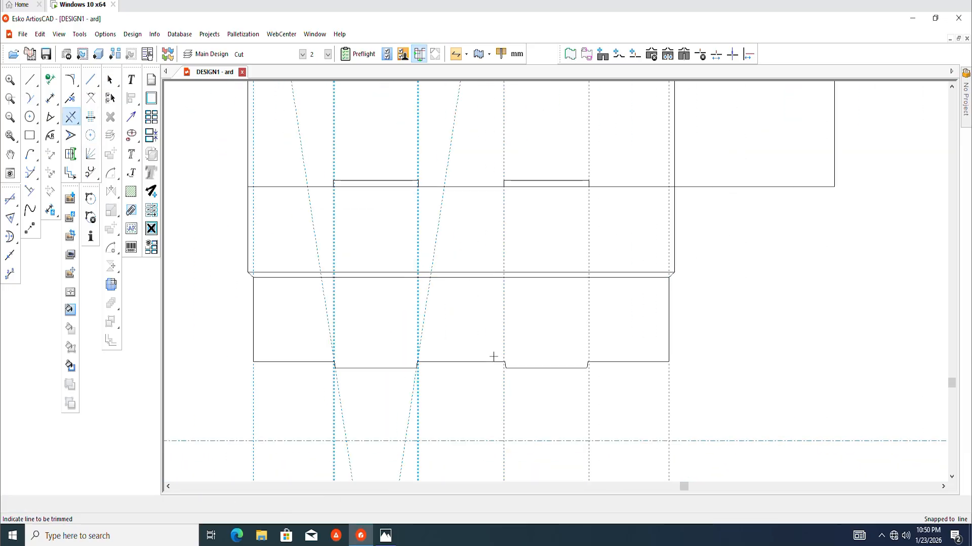
scroll(484, 350, down, 1)
Step: Trim the horizontal line across the open bottoms of both locking slots, including the short remnants at the offset lines
middle_drag(408, 205, 425, 264)
scroll(476, 279, up, 1)
scroll(474, 279, up, 1)
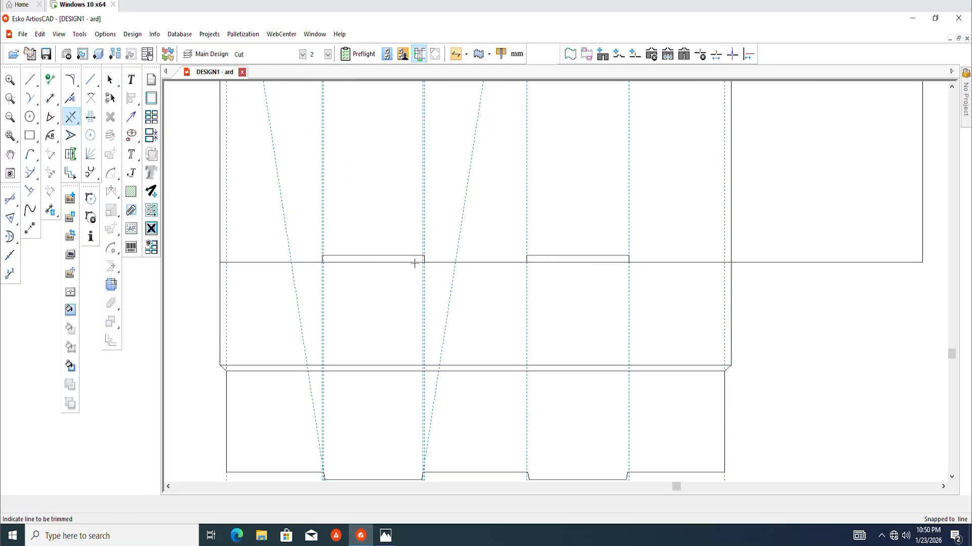
scroll(540, 265, up, 3)
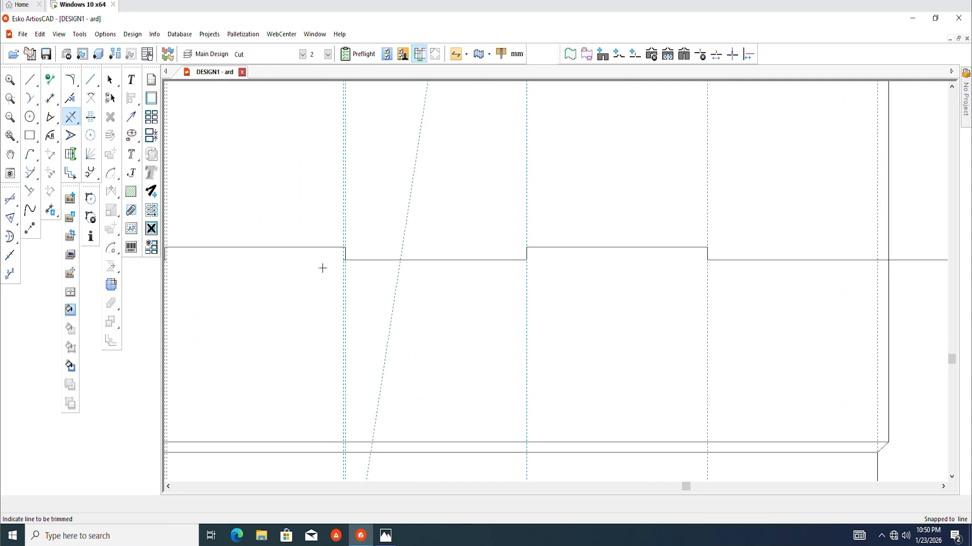
scroll(320, 266, up, 6)
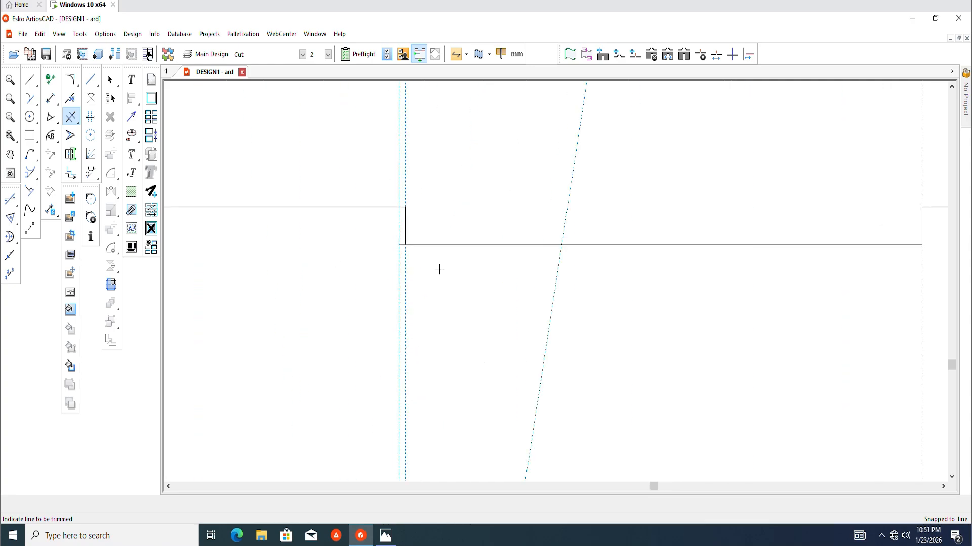
scroll(439, 269, down, 3)
scroll(456, 250, up, 7)
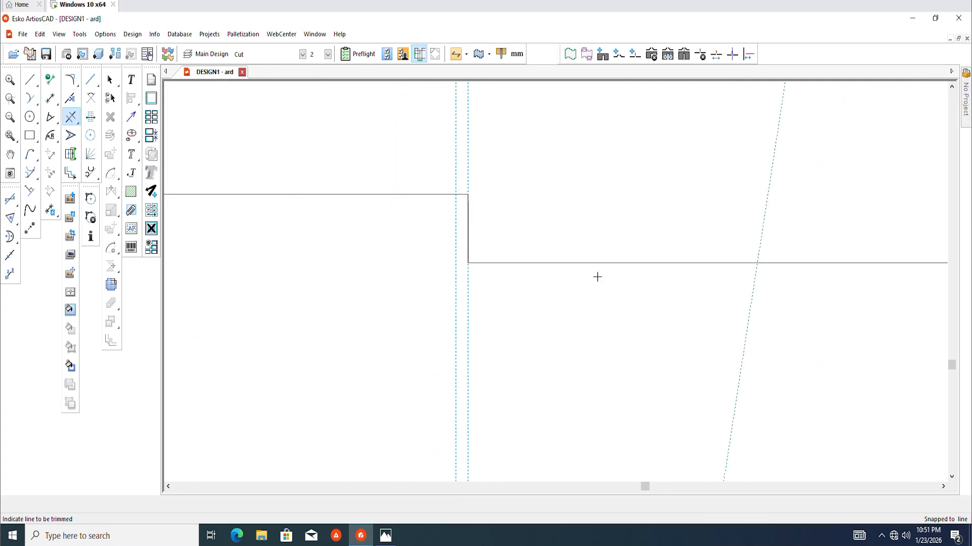
scroll(449, 279, down, 3)
scroll(412, 263, up, 5)
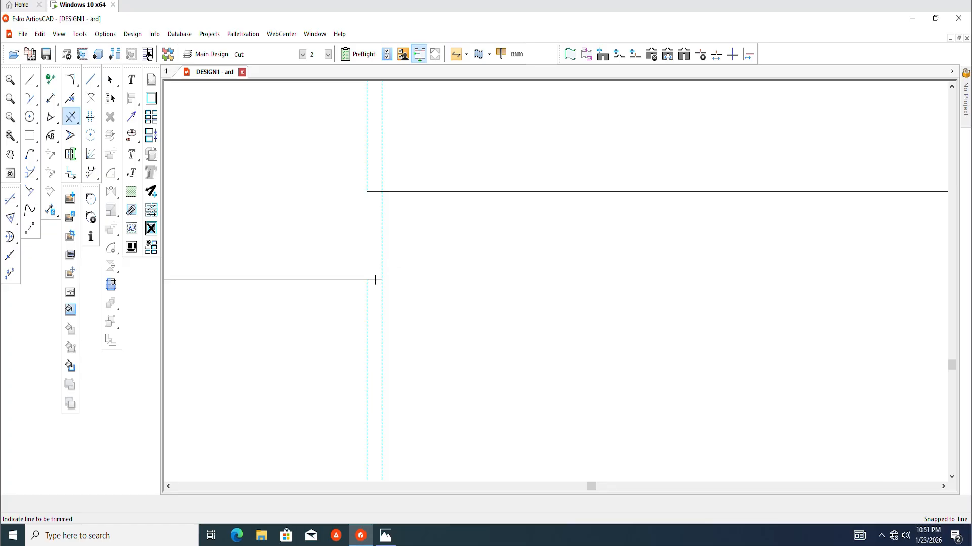
scroll(378, 276, down, 6)
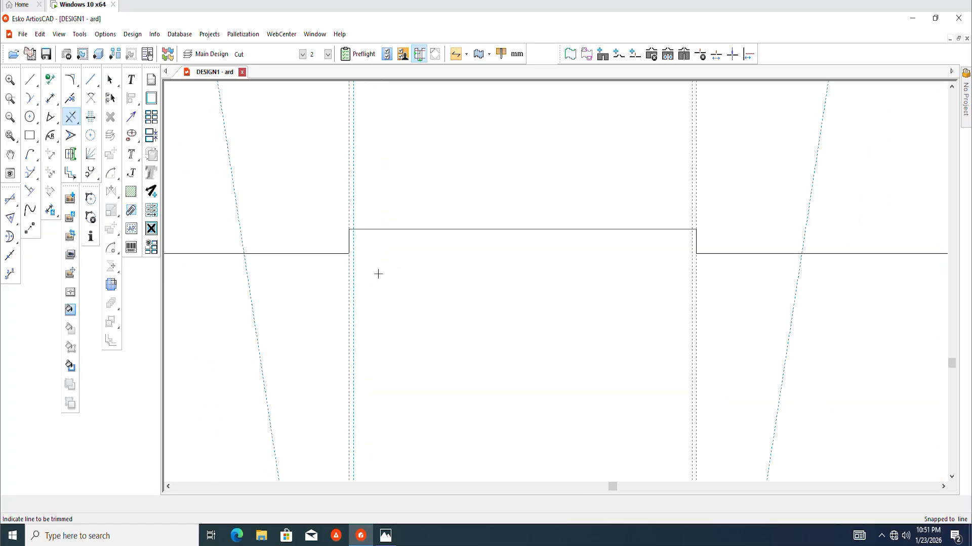
Step: Draw a horizontal cut line across the open bottom of the left locking slot, joining the lower ends of its sides
click(30, 81)
click(460, 354)
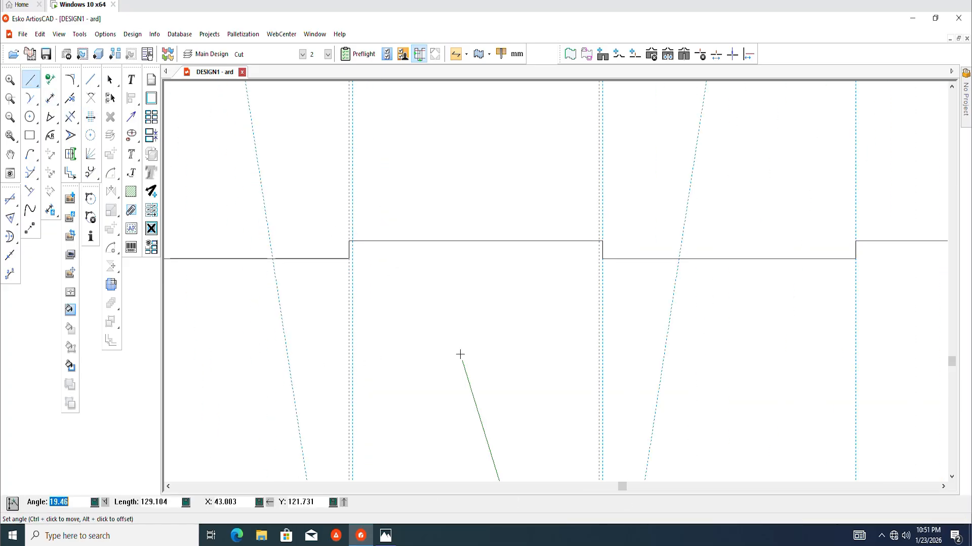
scroll(354, 279, up, 3)
key(ctrl)
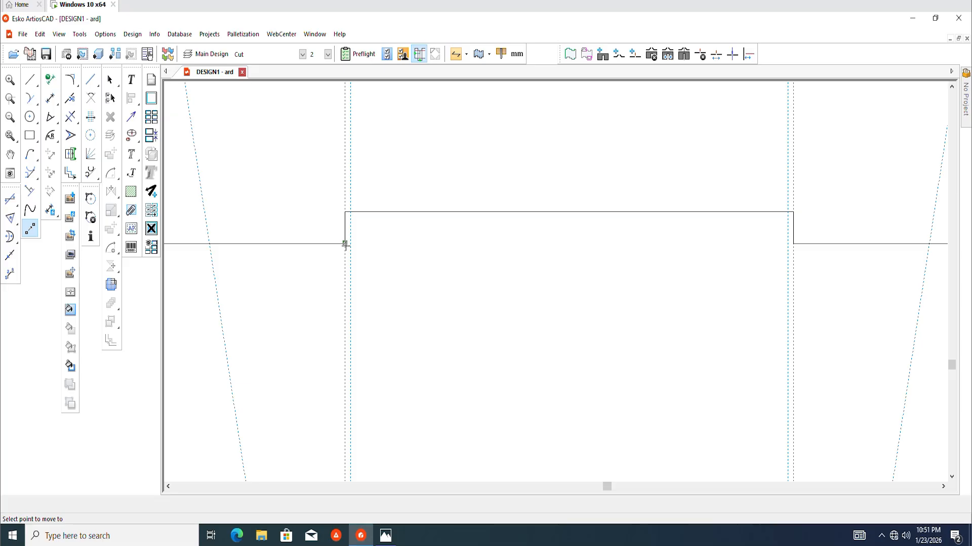
click(345, 245)
click(792, 244)
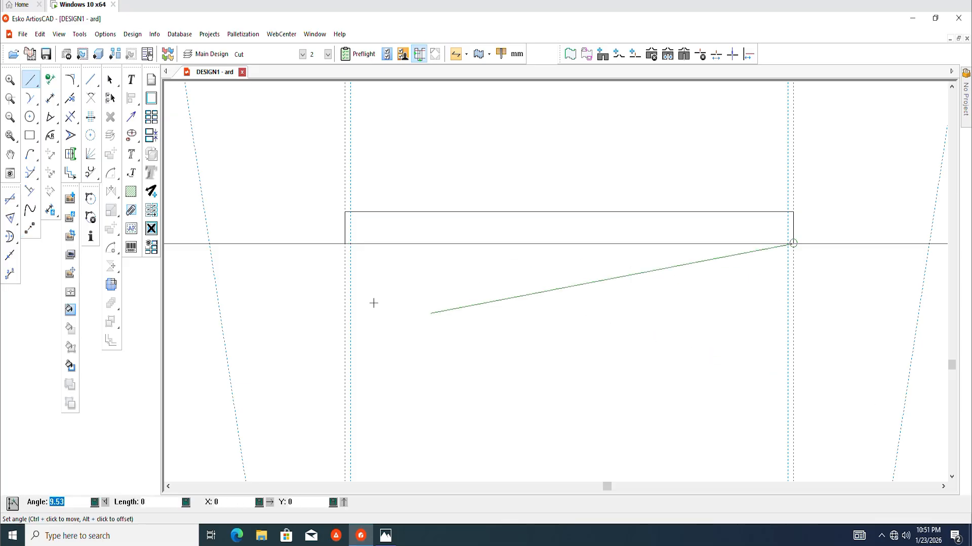
Step: Draw an 80 mm horizontal cut line closing the open bottom of the right locking slot
scroll(310, 312, down, 2)
key(ctrl)
scroll(602, 307, up, 1)
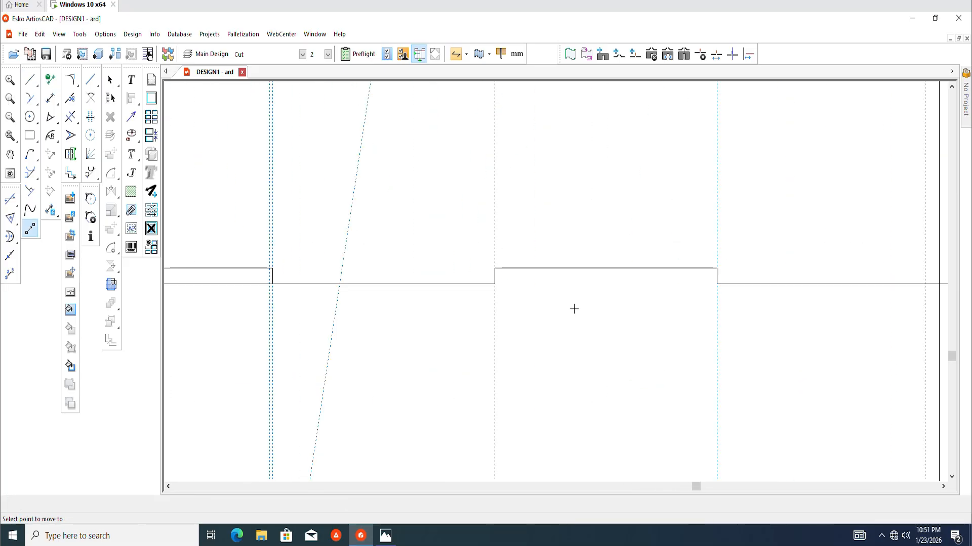
scroll(574, 309, up, 1)
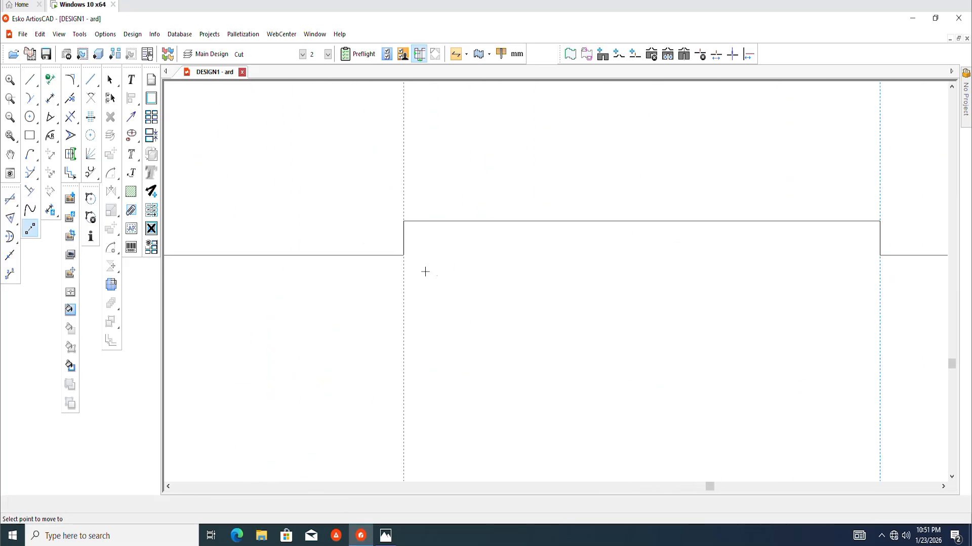
click(38, 79)
key(ctrl)
ctrl+click(403, 255)
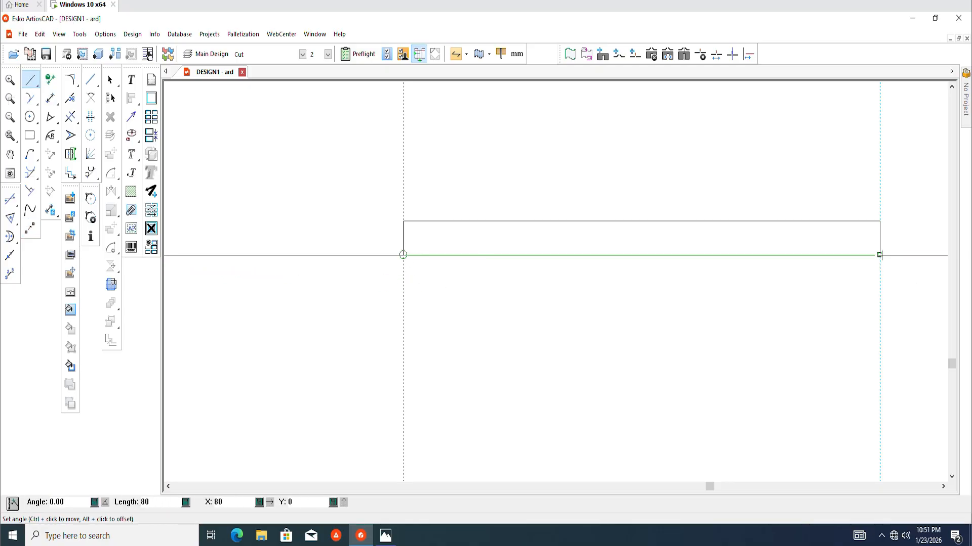
click(879, 255)
click(110, 79)
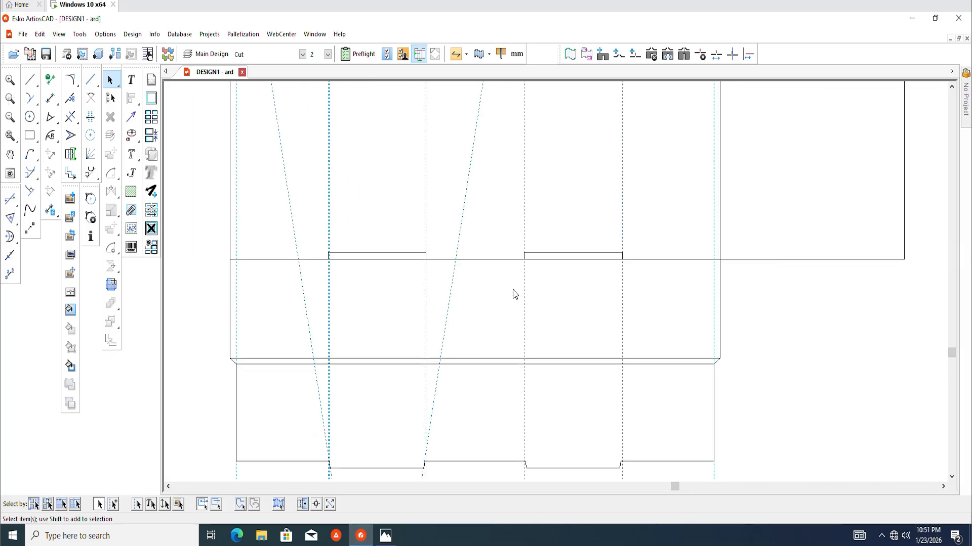
scroll(513, 290, down, 3)
mouse_move(509, 290)
middle_down()
mouse_move(466, 341)
mouse_move(454, 340)
middle_up()
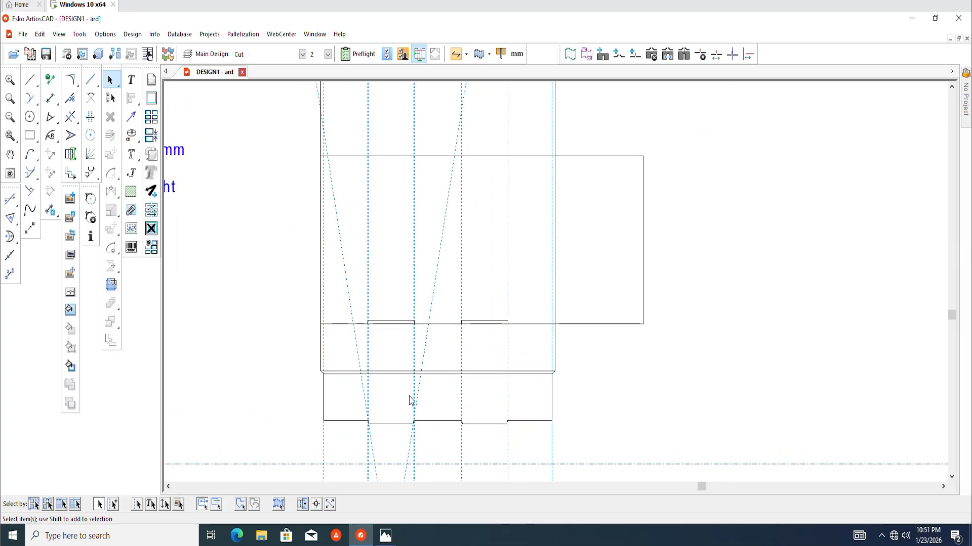
scroll(410, 395, up, 1)
scroll(455, 319, down, 2)
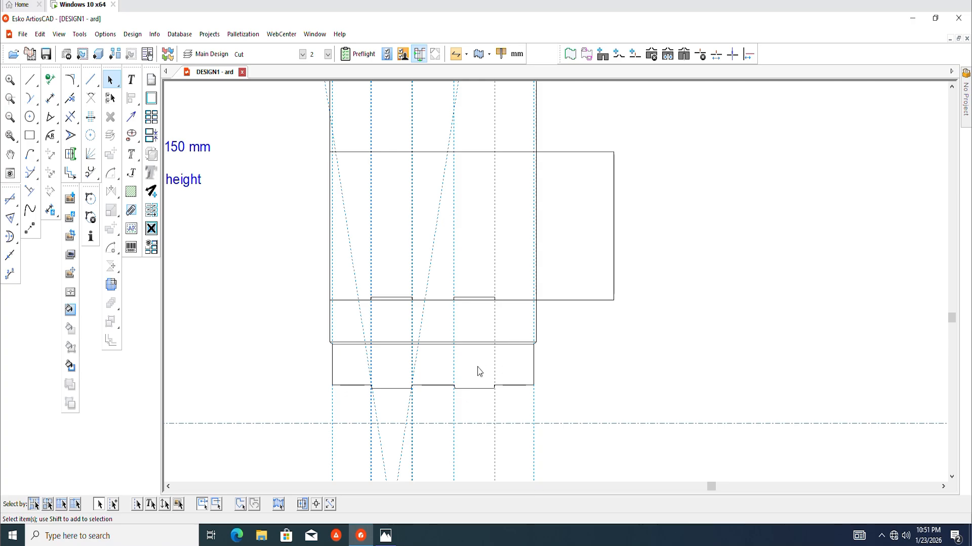
scroll(454, 372, up, 1)
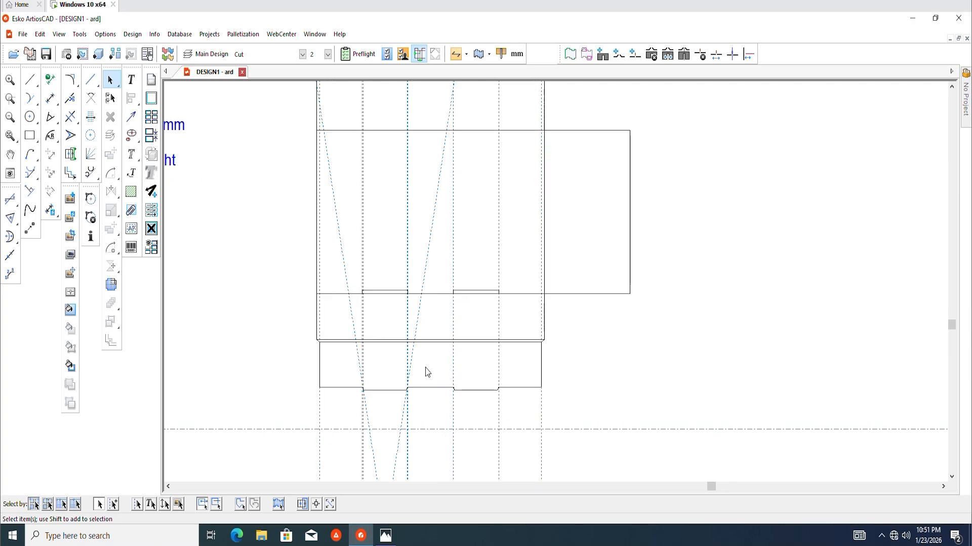
scroll(401, 374, up, 1)
scroll(402, 375, down, 2)
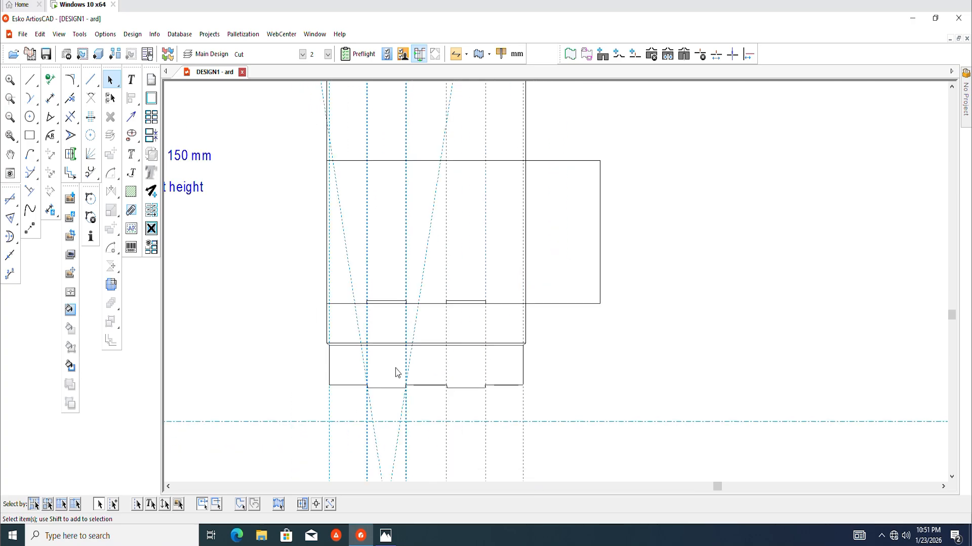
Step: Measure the front panel's height between the slot base line and the upper line of the fold below it
scroll(566, 291, up, 3)
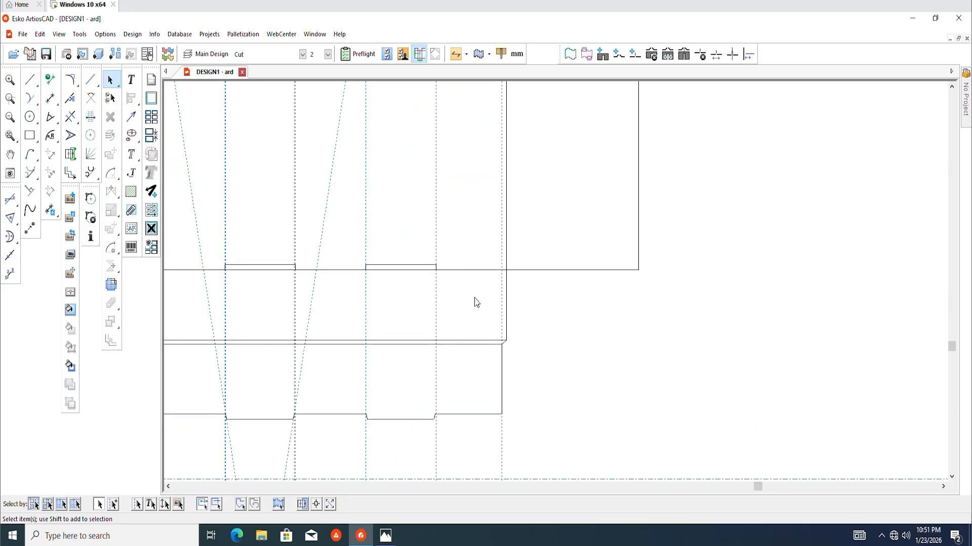
click(50, 98)
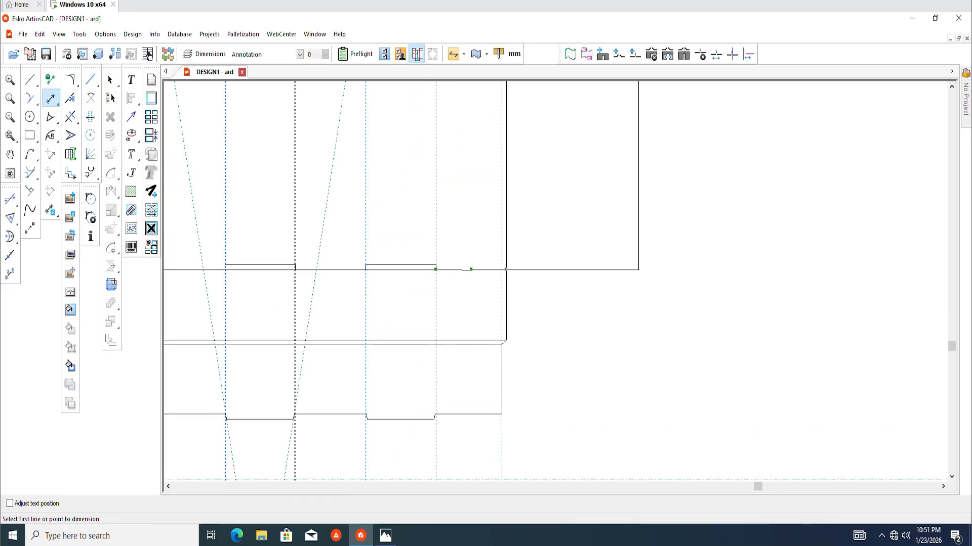
click(471, 269)
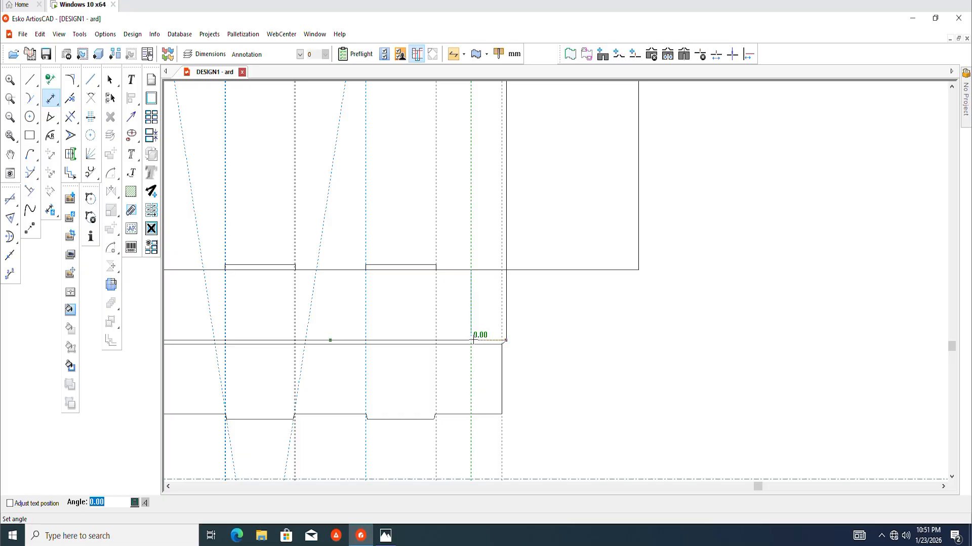
click(473, 340)
scroll(463, 329, up, 2)
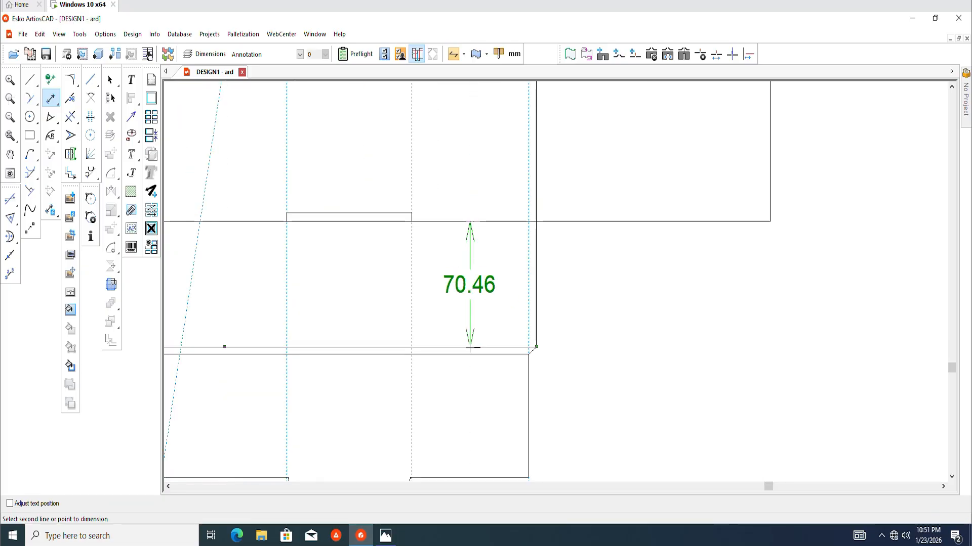
key(Escape)
scroll(481, 352, down, 3)
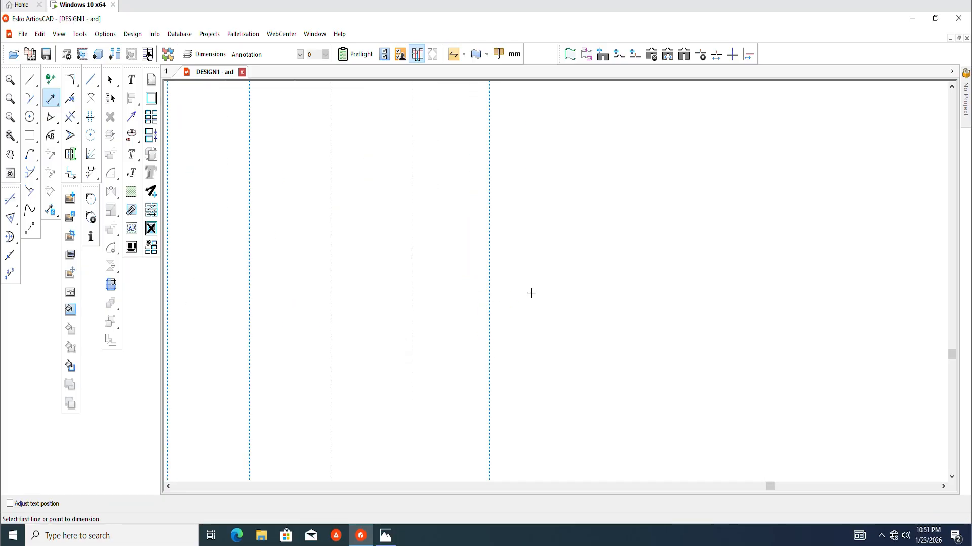
Step: Try a rectangle built outward from the front panel's right edge with a 70 mm offset
click(110, 79)
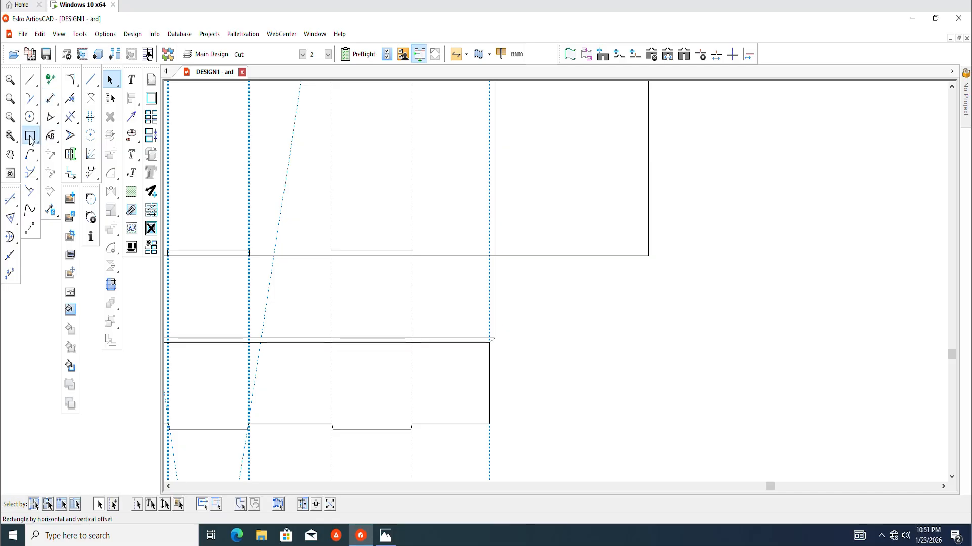
drag(31, 141, 82, 136)
scroll(512, 300, up, 1)
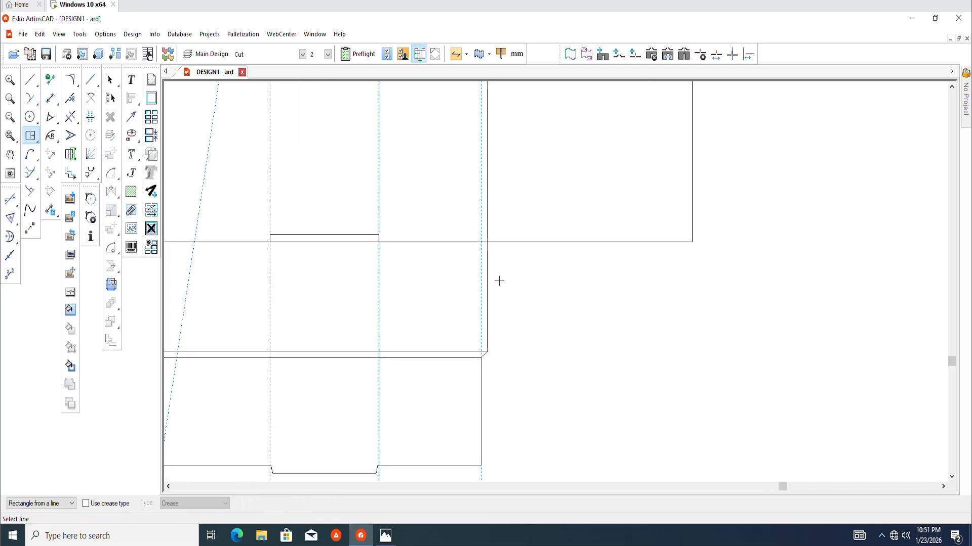
click(489, 274)
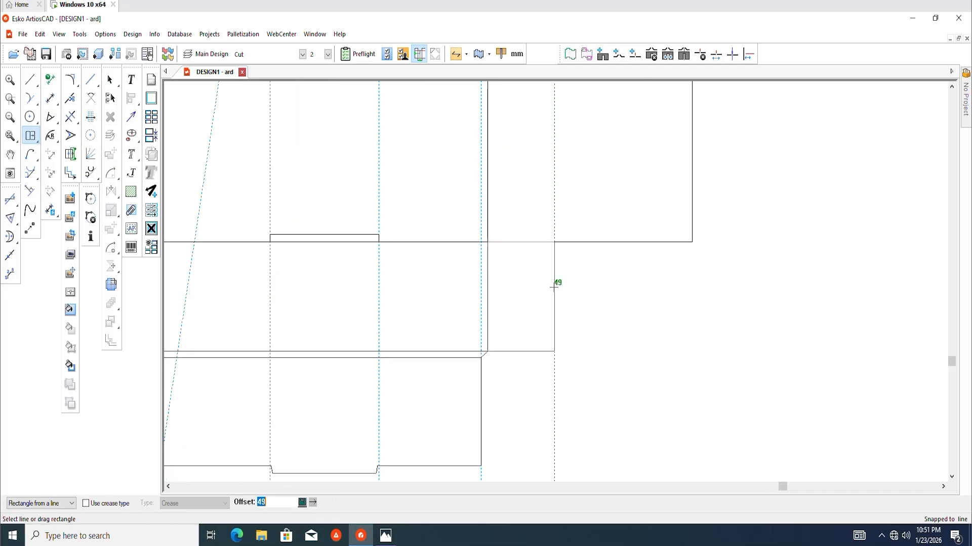
text(70)
key(Return)
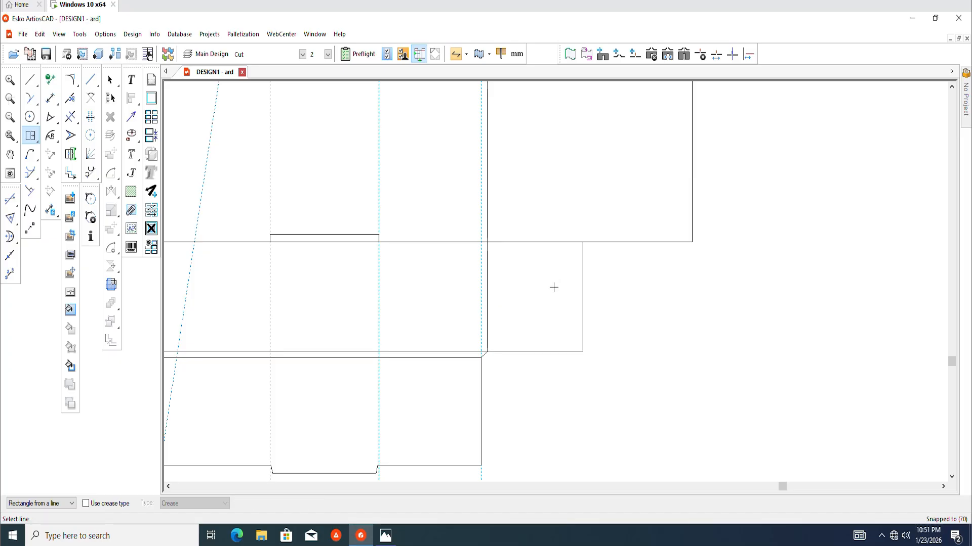
scroll(491, 289, down, 3)
scroll(507, 319, up, 3)
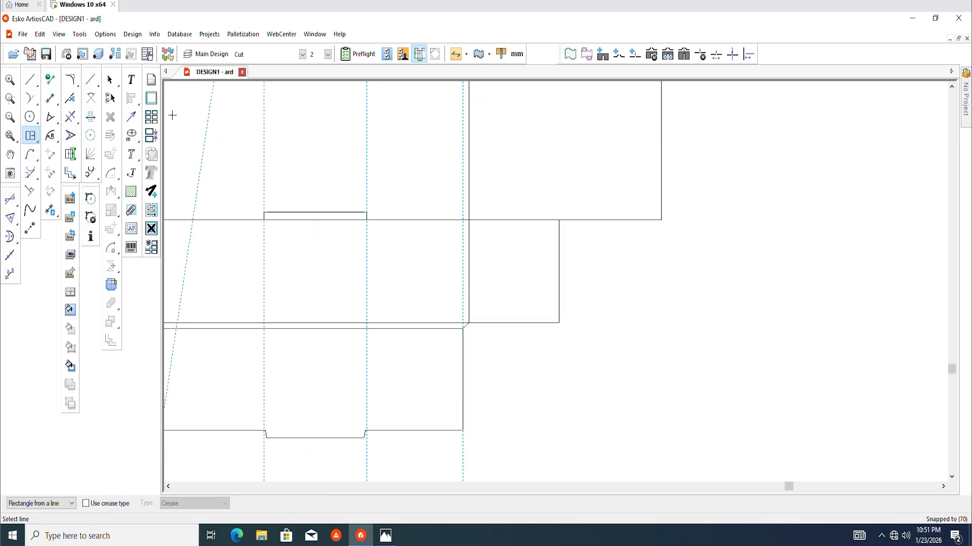
click(111, 81)
scroll(521, 332, up, 1)
scroll(509, 306, down, 1)
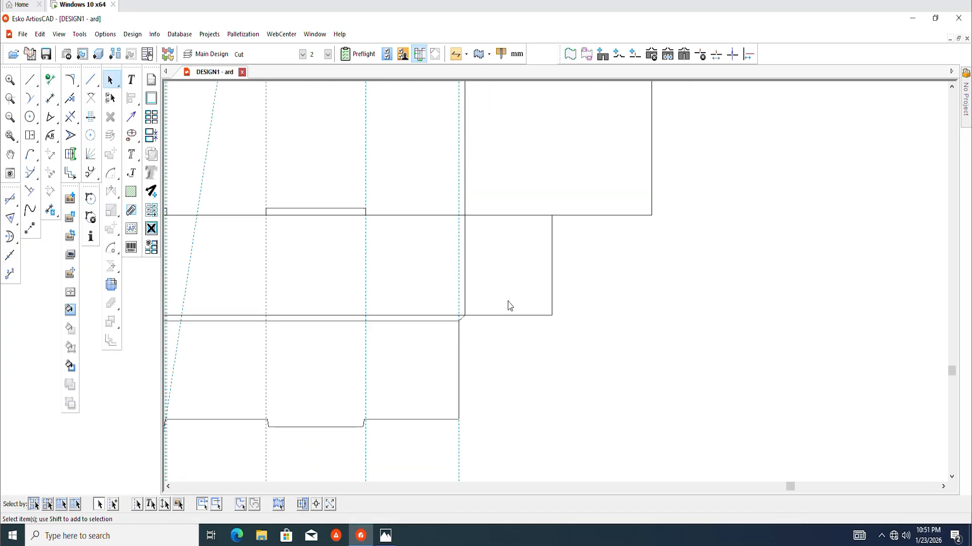
scroll(546, 238, up, 1)
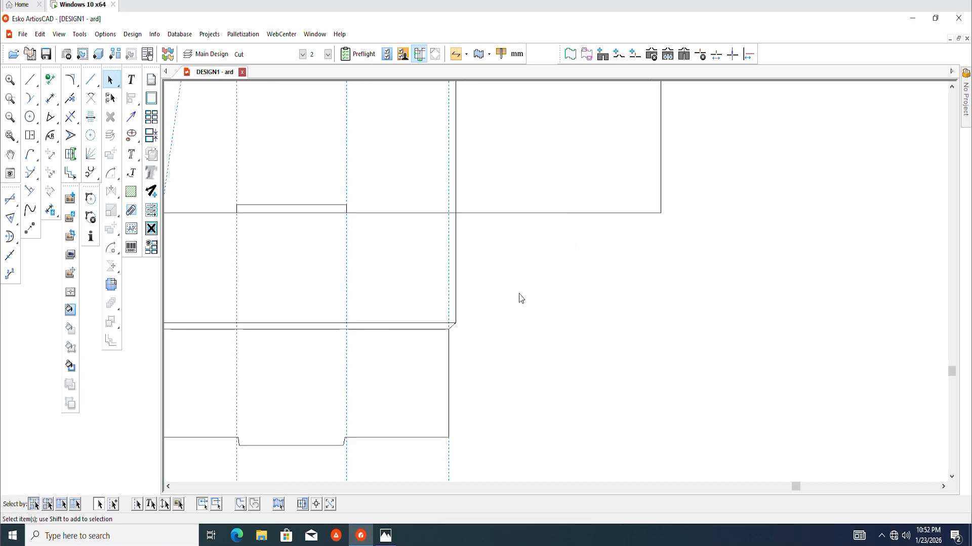
Step: Add a vertical construction line offset 70 mm outward from the front panel's right edge
key(c)
click(455, 268)
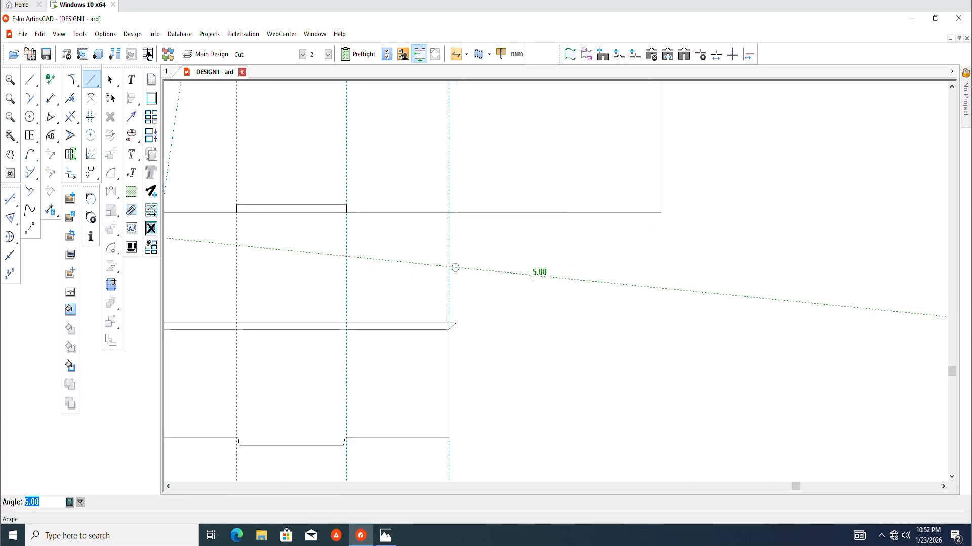
key(Escape)
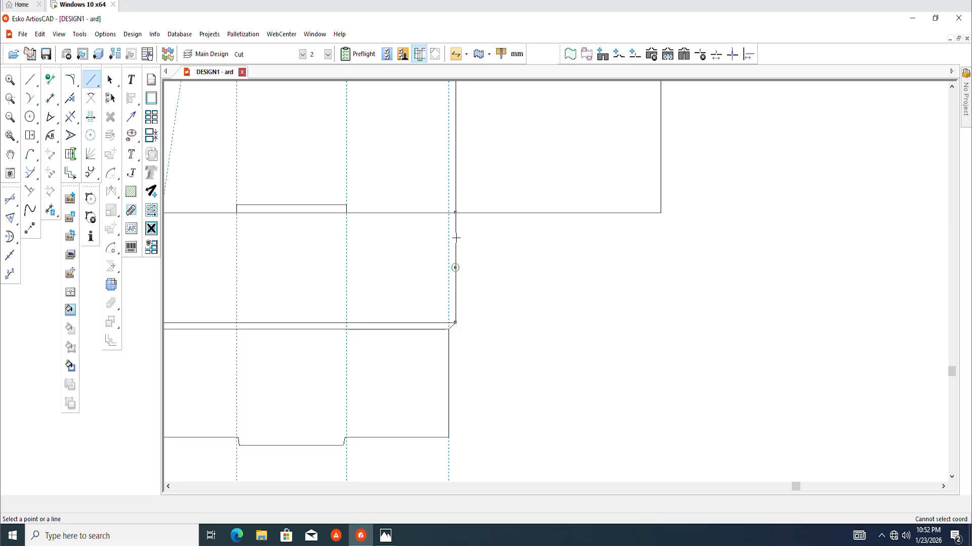
click(456, 239)
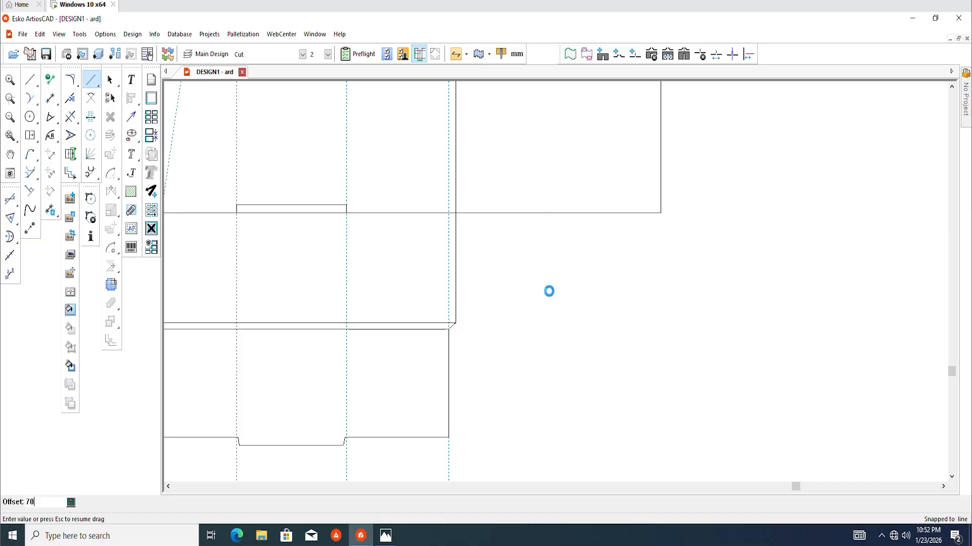
click(549, 292)
scroll(542, 290, down, 5)
middle_drag(557, 283, 543, 282)
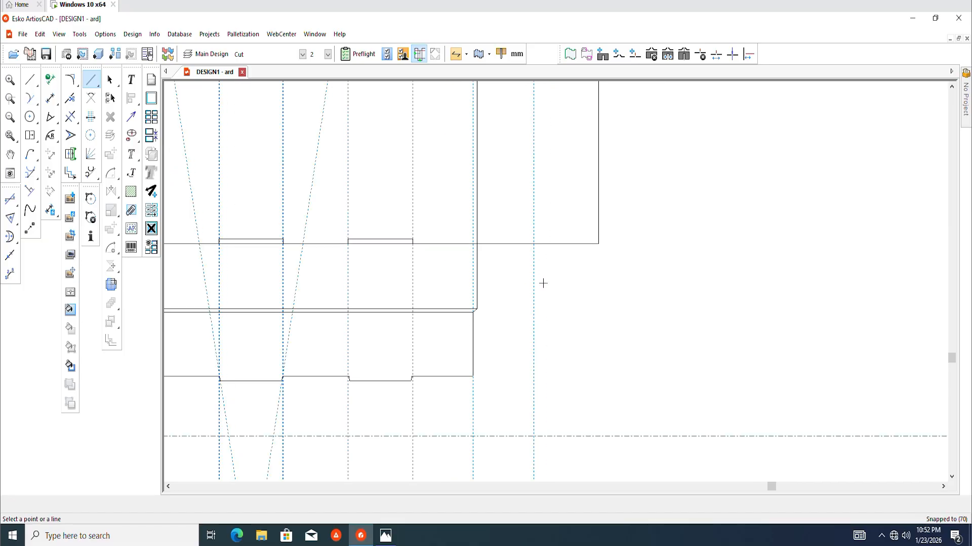
scroll(502, 355, up, 3)
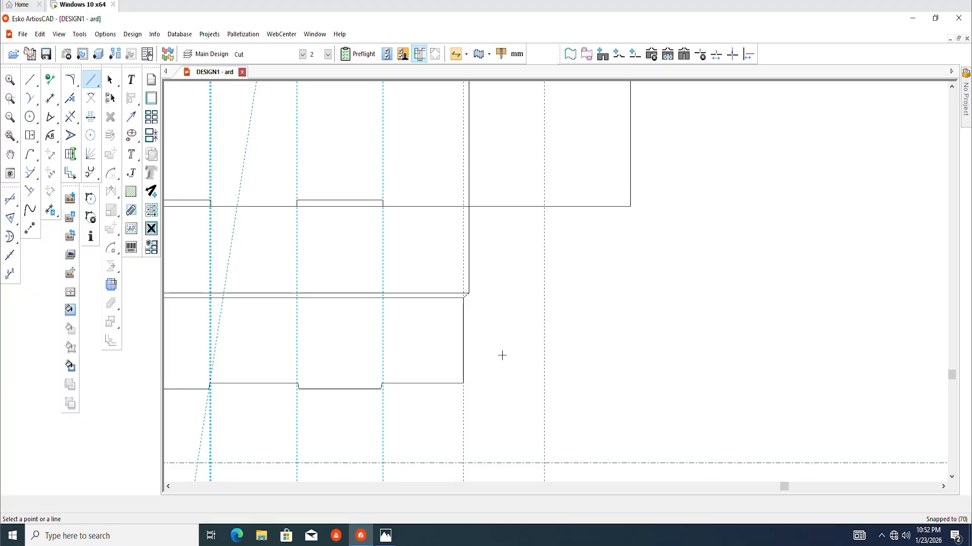
Step: Draw a 67 x 131 mm rectangle downward and inward from where the 70 mm construction line meets the right side panel's lower edge
click(30, 137)
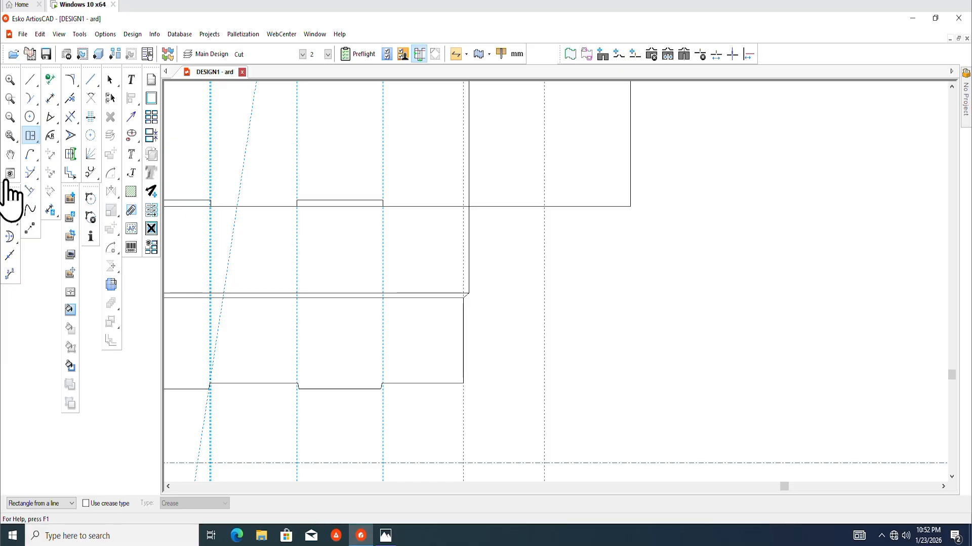
drag(34, 137, 49, 137)
key(F4)
scroll(518, 248, up, 2)
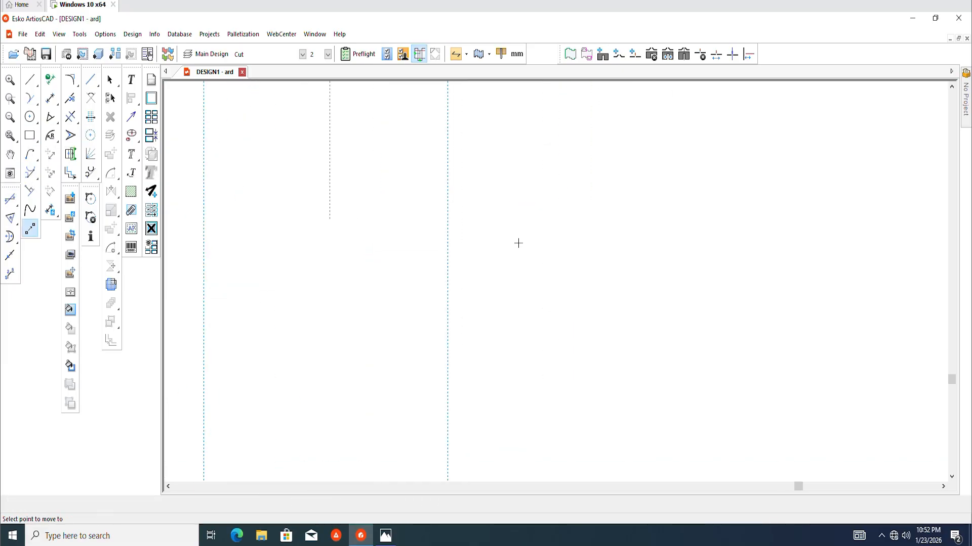
click(572, 177)
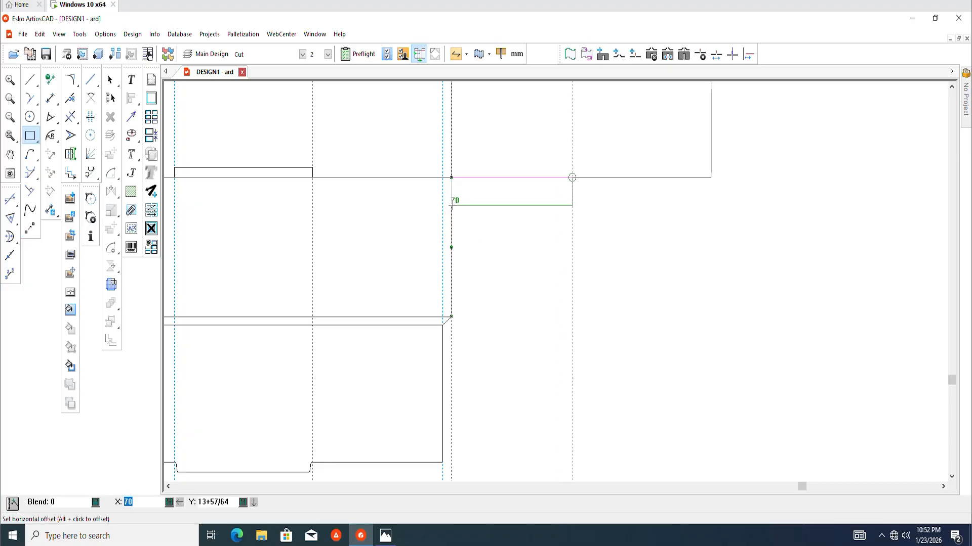
scroll(472, 303, down, 2)
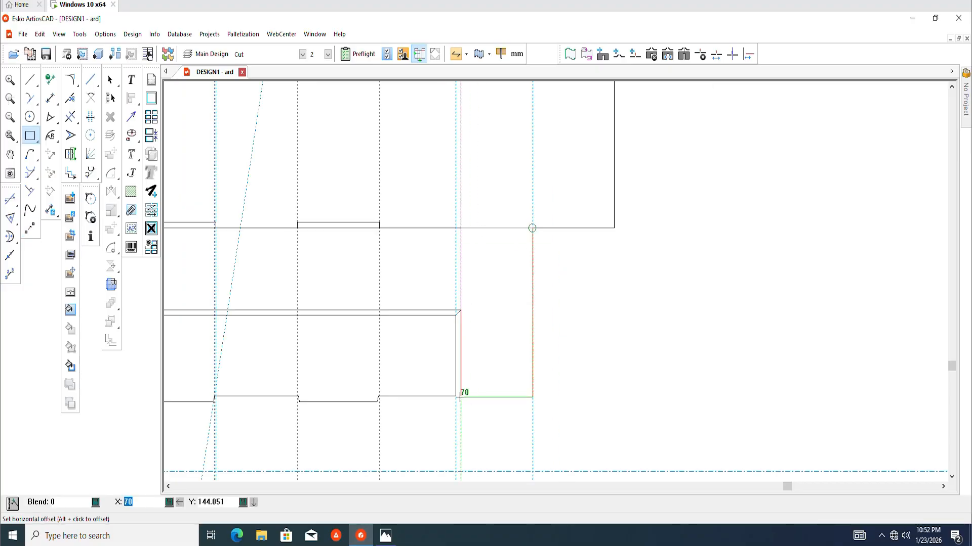
scroll(461, 398, up, 2)
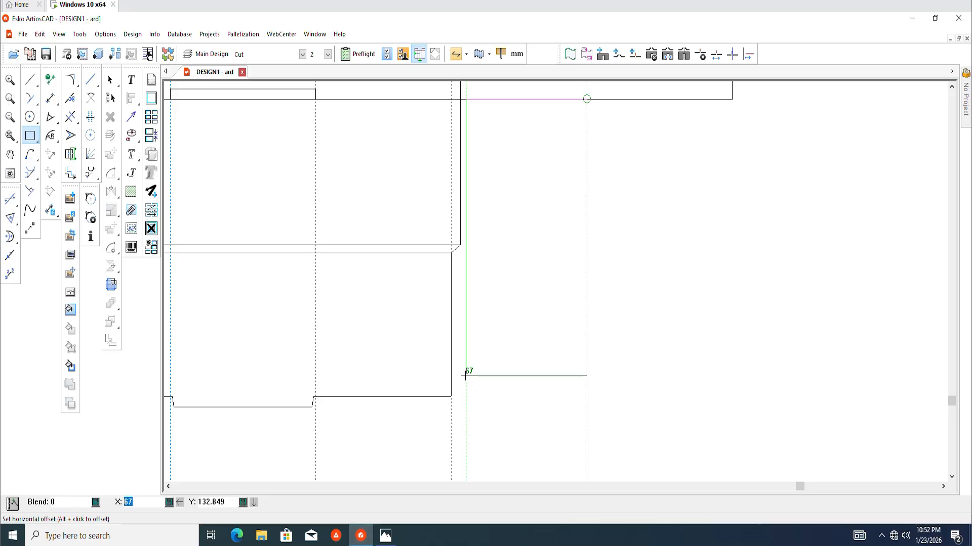
click(466, 372)
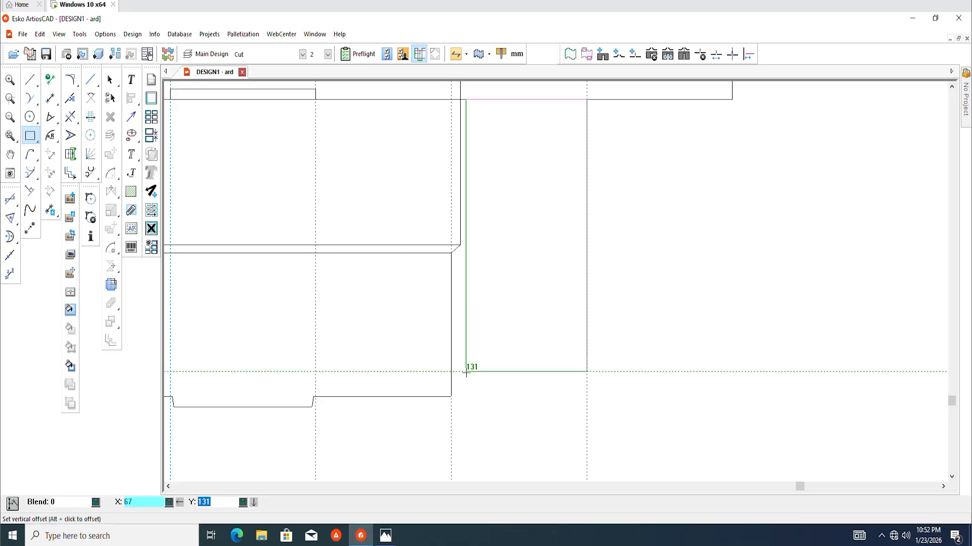
scroll(433, 382, down, 3)
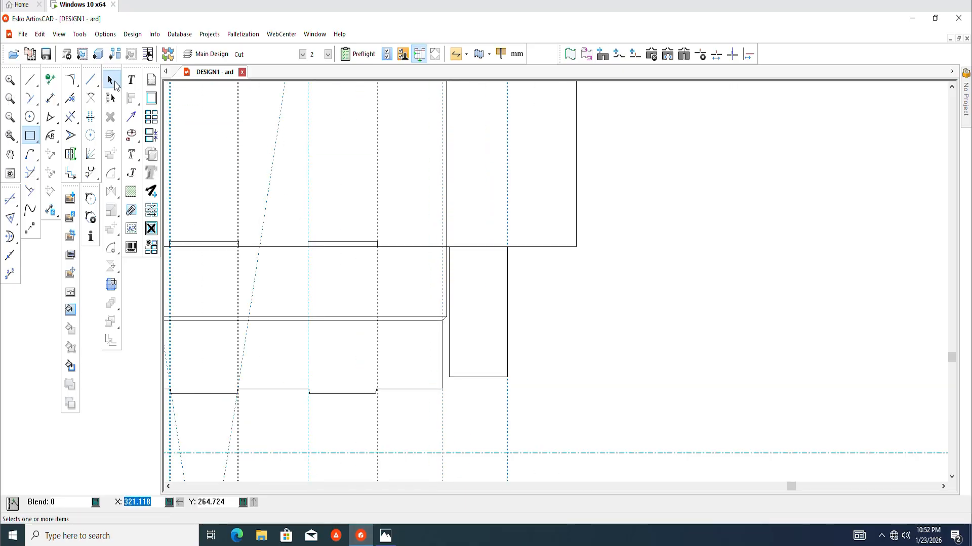
Step: Delete the 67 x 131 mm rectangle below the right side panel
click(110, 79)
scroll(514, 369, down, 2)
scroll(531, 336, up, 4)
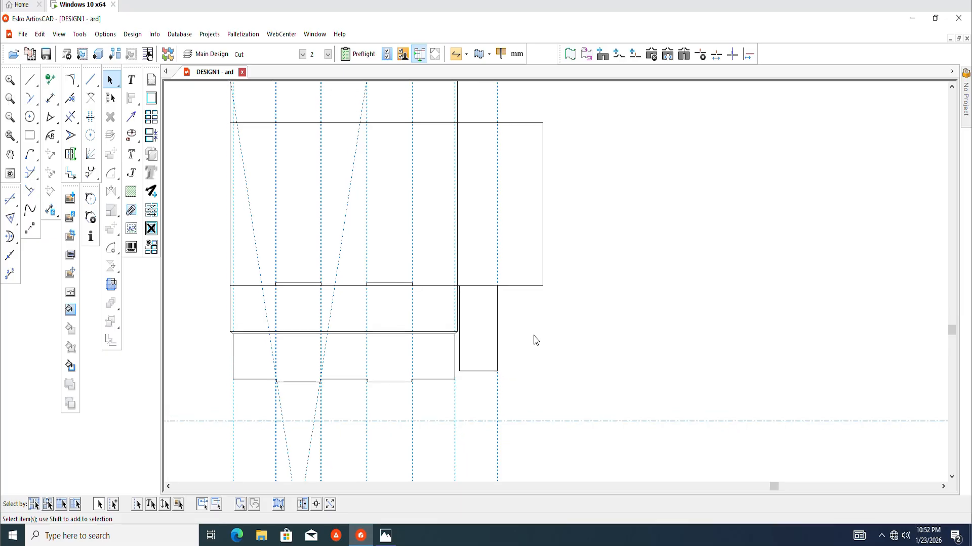
scroll(460, 348, up, 1)
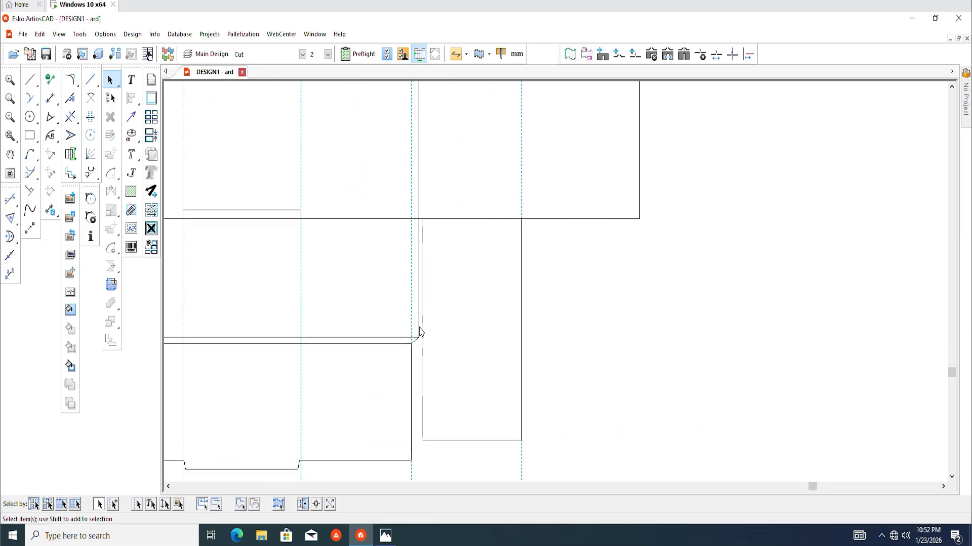
scroll(419, 327, up, 1)
scroll(447, 376, down, 1)
middle_drag(450, 373, 462, 349)
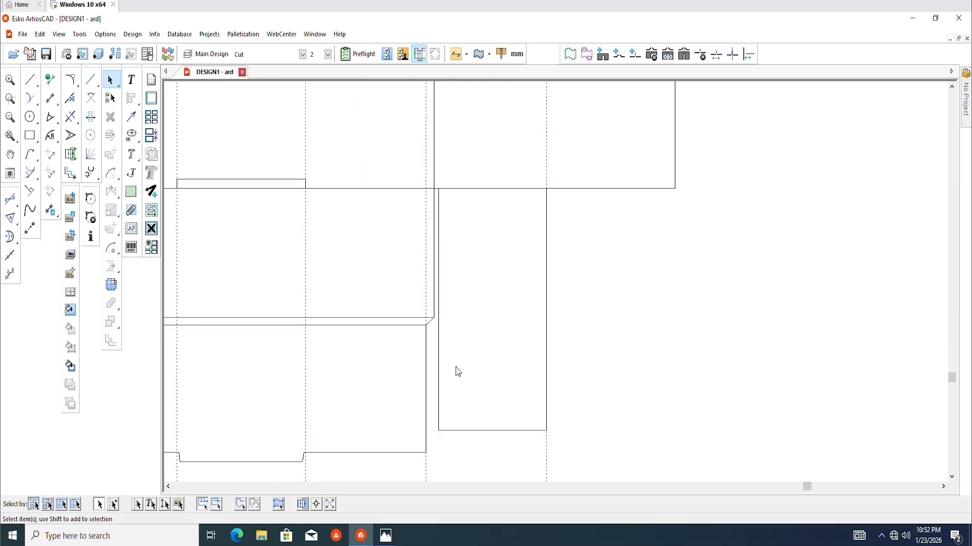
drag(435, 393, 435, 395)
key(Delete)
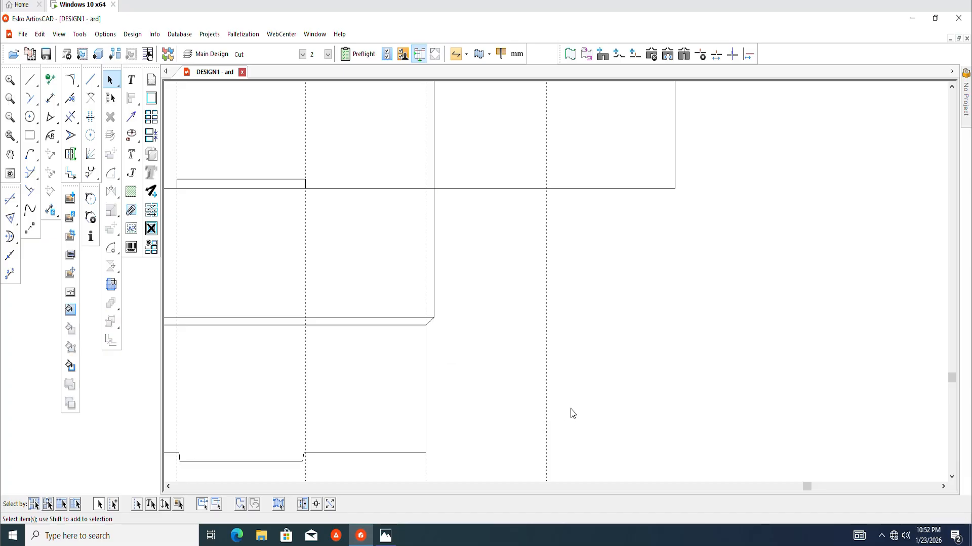
Step: Draw a 70 x 133 mm rectangle downward and inward from where the outer construction line meets the right side panel's lower edge
click(30, 135)
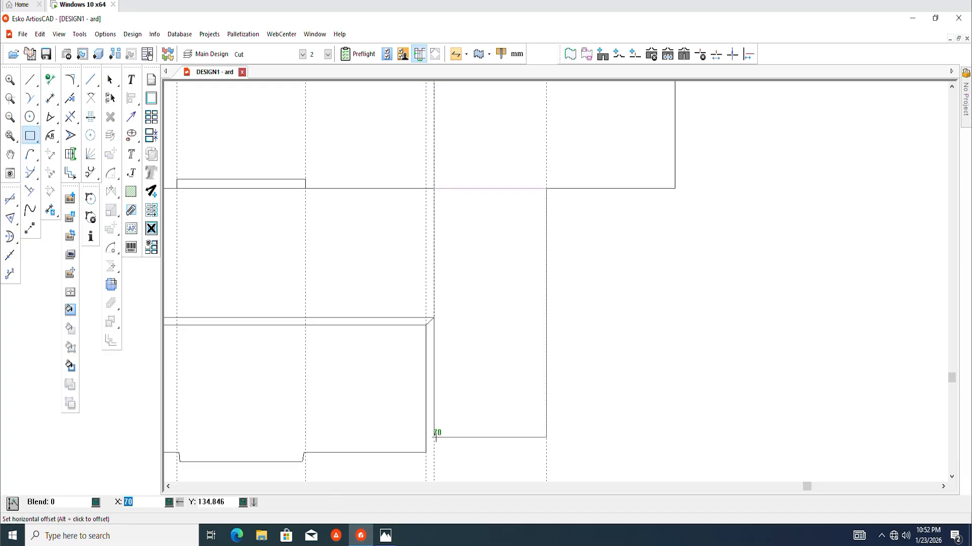
key(Tab)
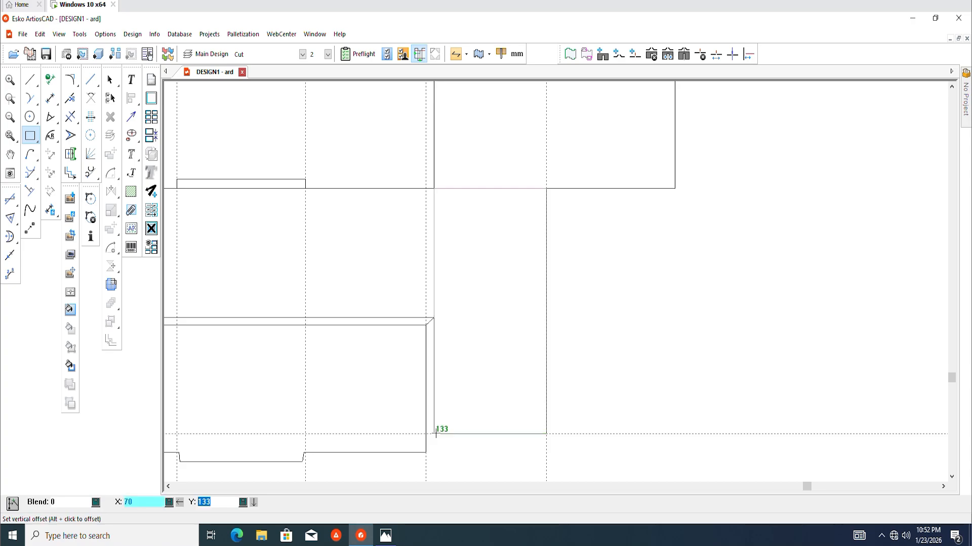
click(436, 433)
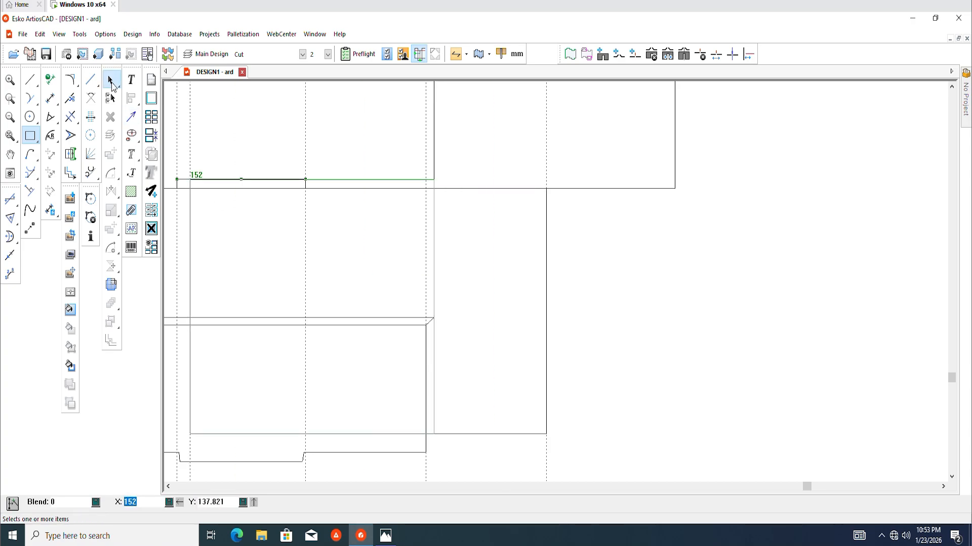
click(109, 80)
Step: Stretch the right side panel's lower outer corner inward to the upper outer corner of the 70 mm wide flap, tapering the panel
scroll(385, 257, down, 5)
scroll(544, 283, up, 1)
middle_drag(544, 283, 556, 332)
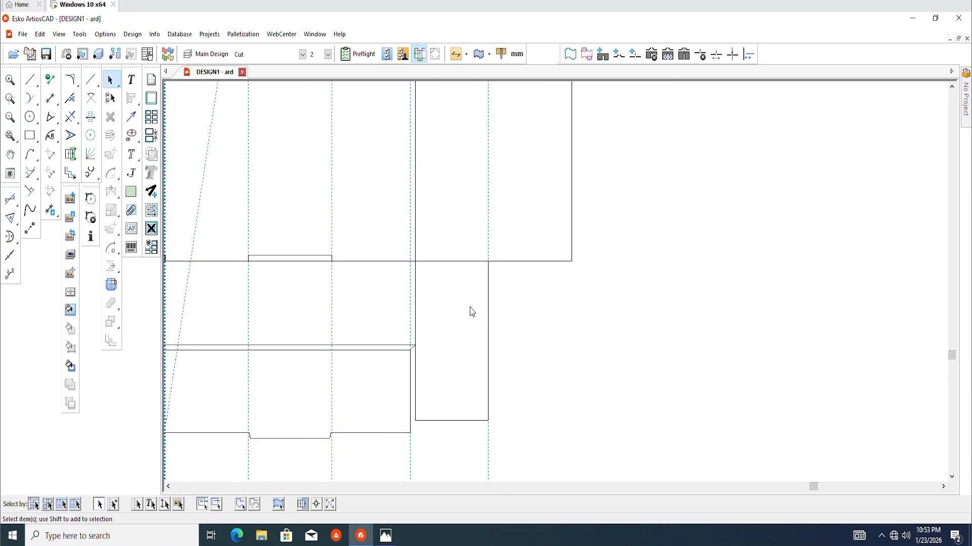
scroll(470, 307, up, 1)
click(70, 136)
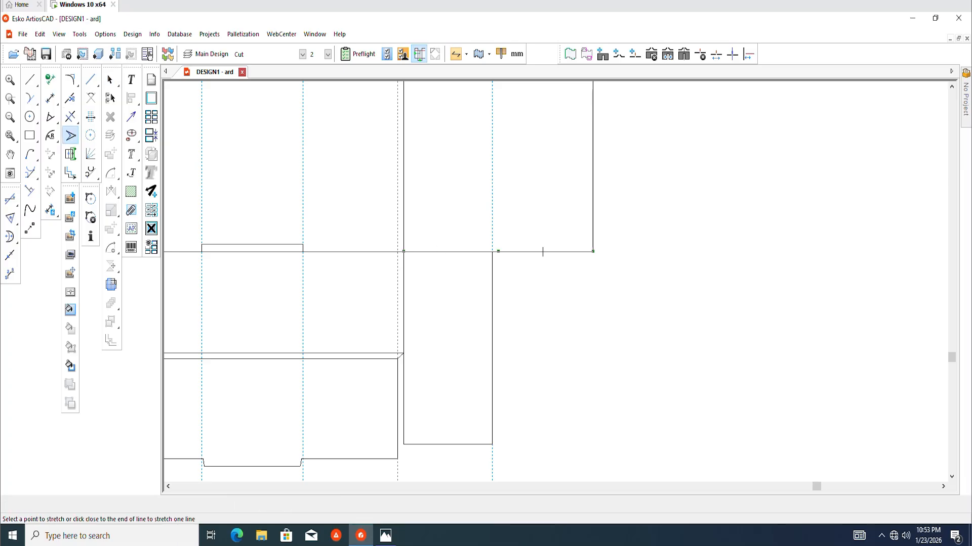
click(592, 251)
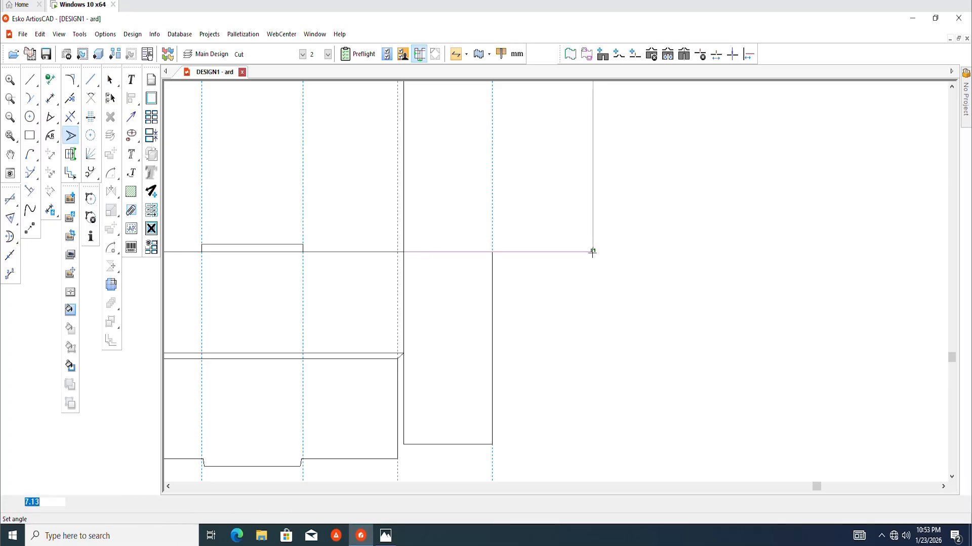
click(492, 251)
scroll(495, 294, down, 3)
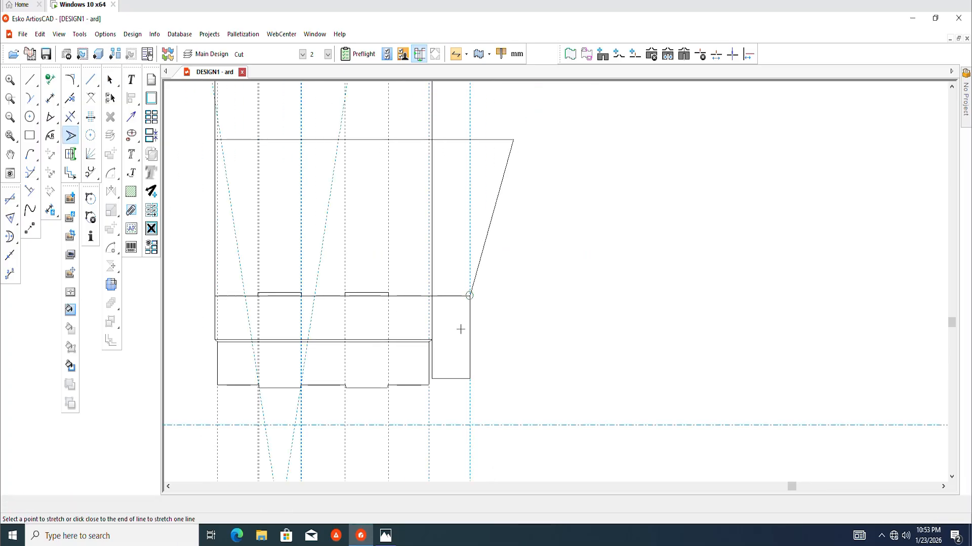
Step: Examine the layout around the tapered side panel, the flap below it and the front panel folds
scroll(360, 281, up, 1)
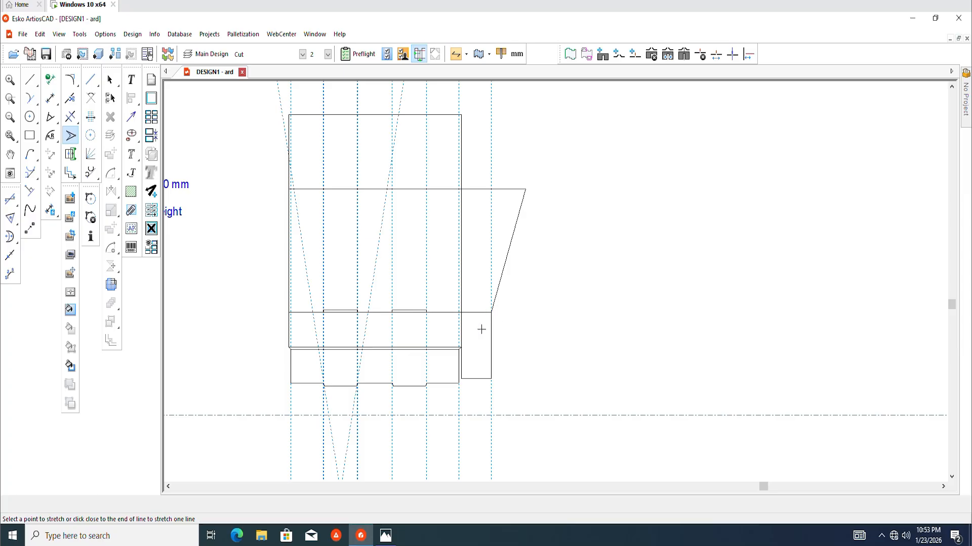
scroll(481, 330, up, 2)
scroll(478, 324, up, 1)
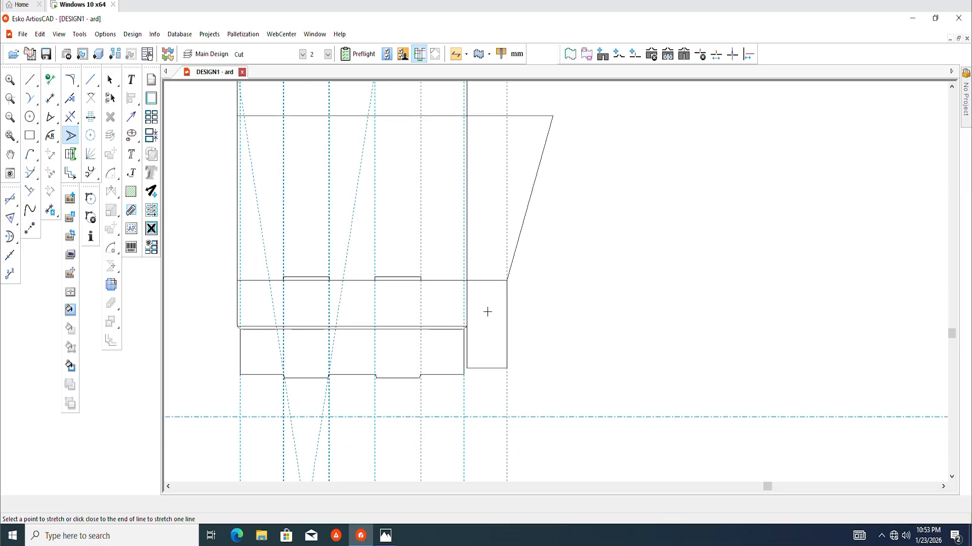
scroll(477, 292, down, 1)
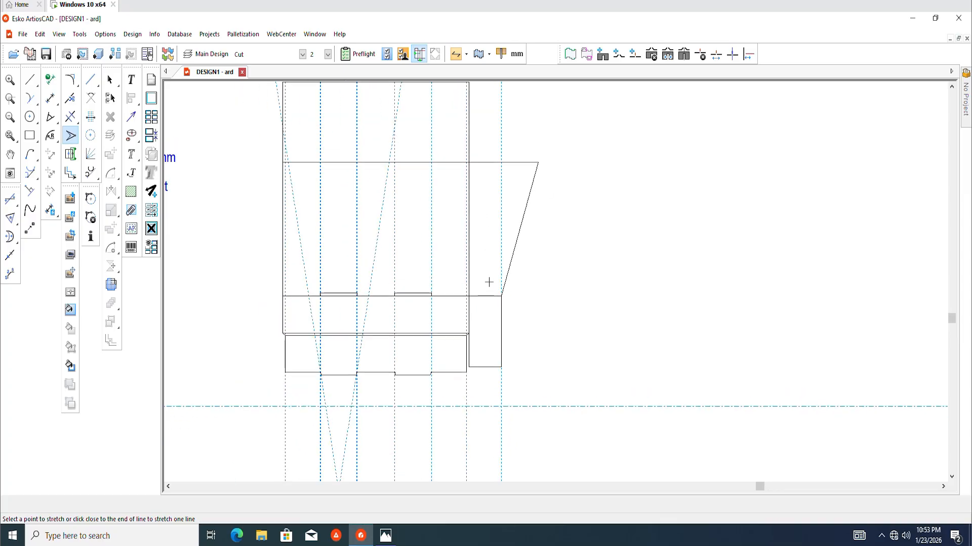
scroll(509, 242, up, 1)
scroll(438, 293, down, 1)
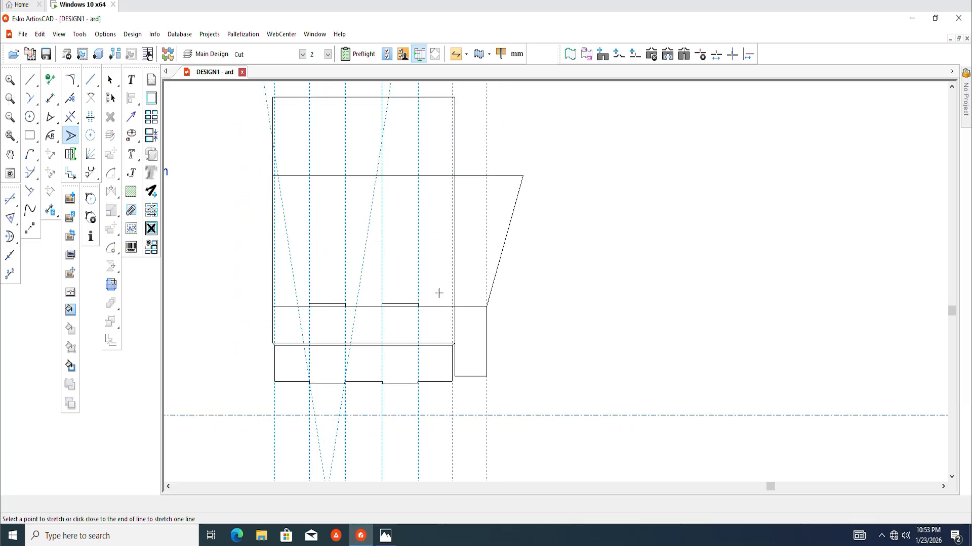
middle_drag(453, 272, 428, 301)
click(109, 82)
scroll(227, 195, down, 1)
scroll(424, 289, up, 3)
scroll(424, 290, up, 1)
middle_drag(379, 258, 392, 289)
scroll(420, 306, down, 2)
mouse_move(427, 364)
middle_down()
mouse_move(432, 337)
mouse_move(444, 336)
mouse_move(433, 349)
middle_up()
scroll(436, 387, up, 2)
scroll(435, 322, up, 1)
mouse_move(428, 316)
middle_down()
mouse_move(434, 300)
mouse_move(425, 308)
middle_up()
scroll(429, 299, down, 1)
scroll(443, 315, up, 1)
scroll(429, 311, down, 2)
scroll(422, 265, down, 1)
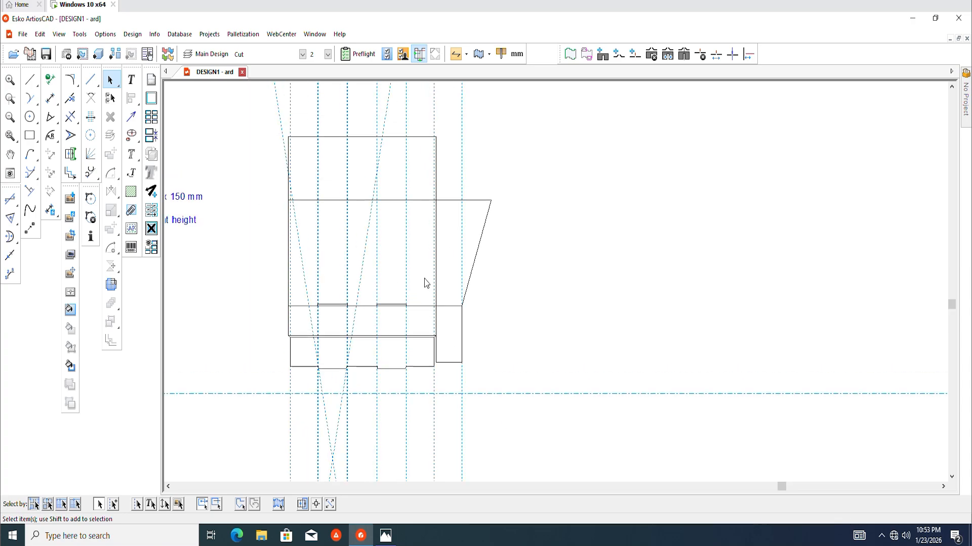
Step: Select all vertical and slanted construction lines crossing the layout together and delete them
click(114, 504)
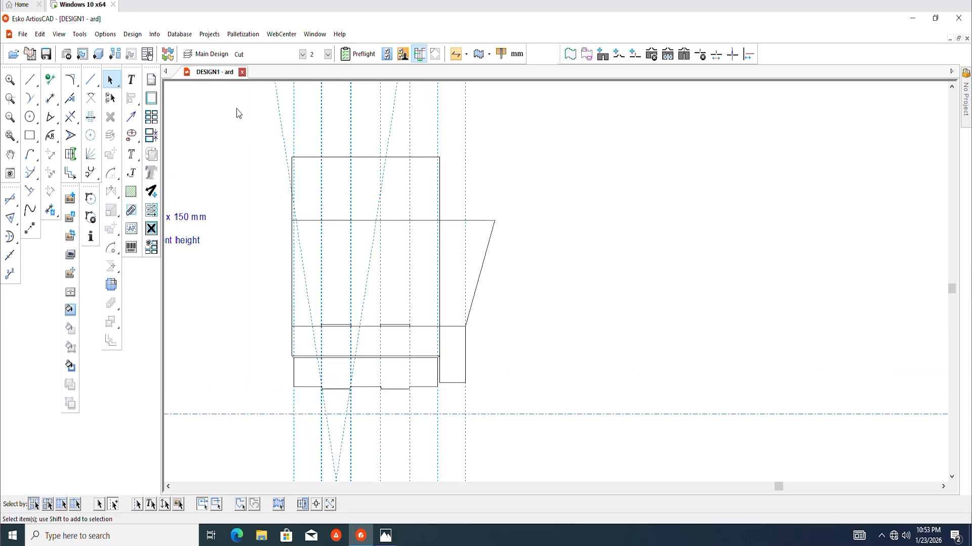
drag(238, 112, 520, 130)
key(Delete)
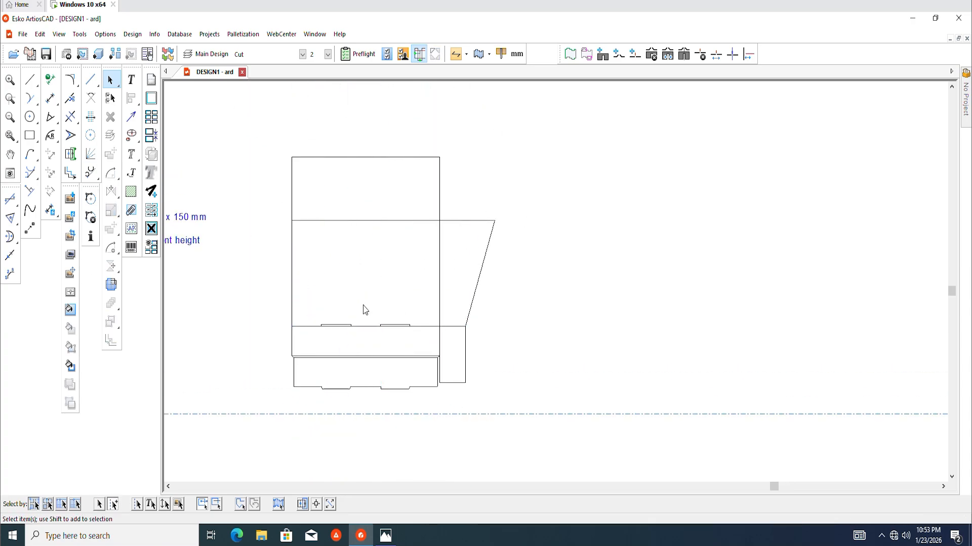
Step: Examine the cleaned box layout, from the slots and front tabs to the tapered side panel
scroll(365, 310, up, 2)
scroll(367, 309, down, 1)
scroll(446, 286, up, 2)
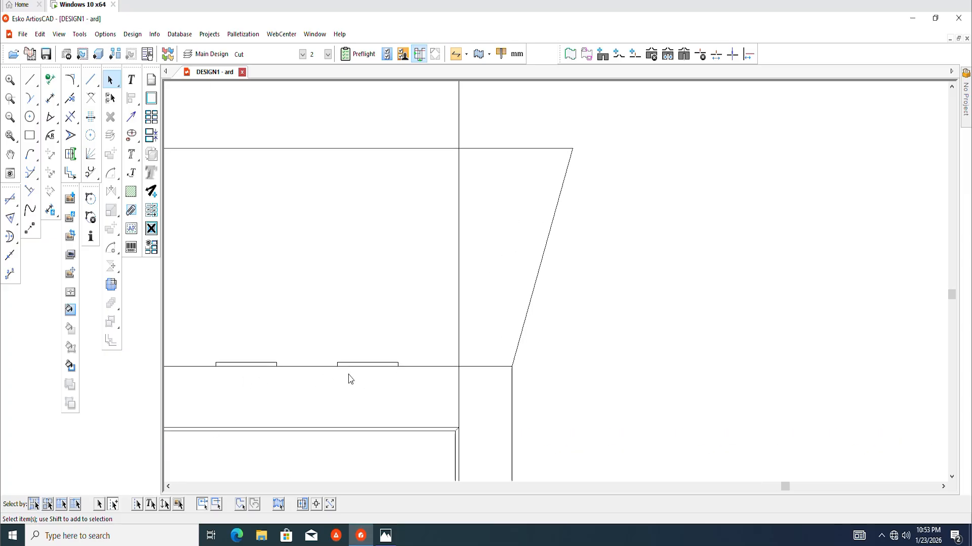
scroll(350, 378, down, 1)
middle_drag(382, 304, 399, 284)
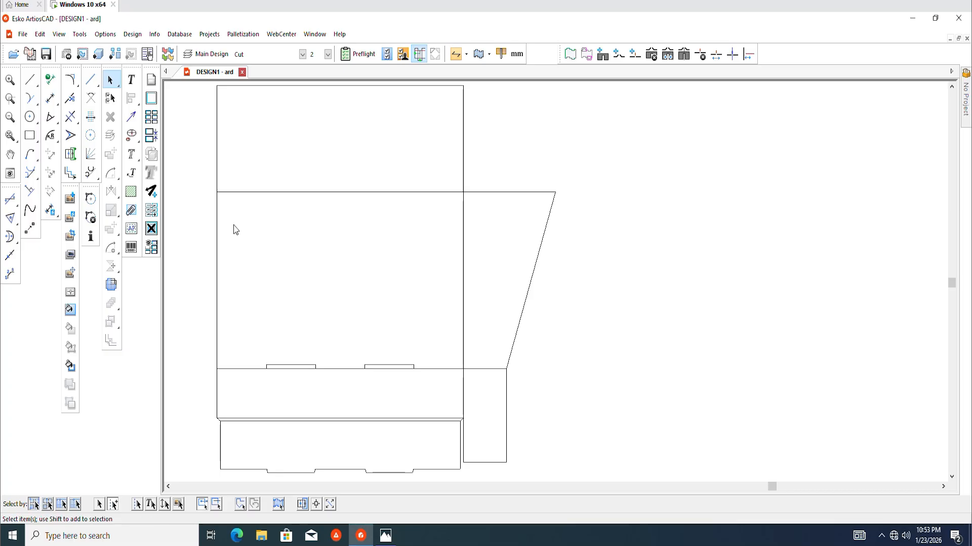
scroll(390, 311, down, 1)
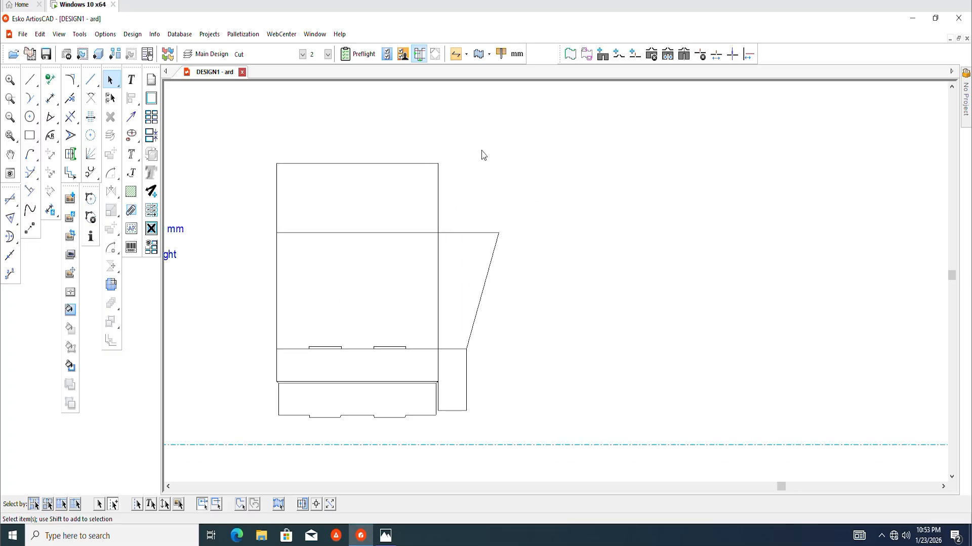
scroll(428, 309, down, 1)
scroll(426, 304, down, 1)
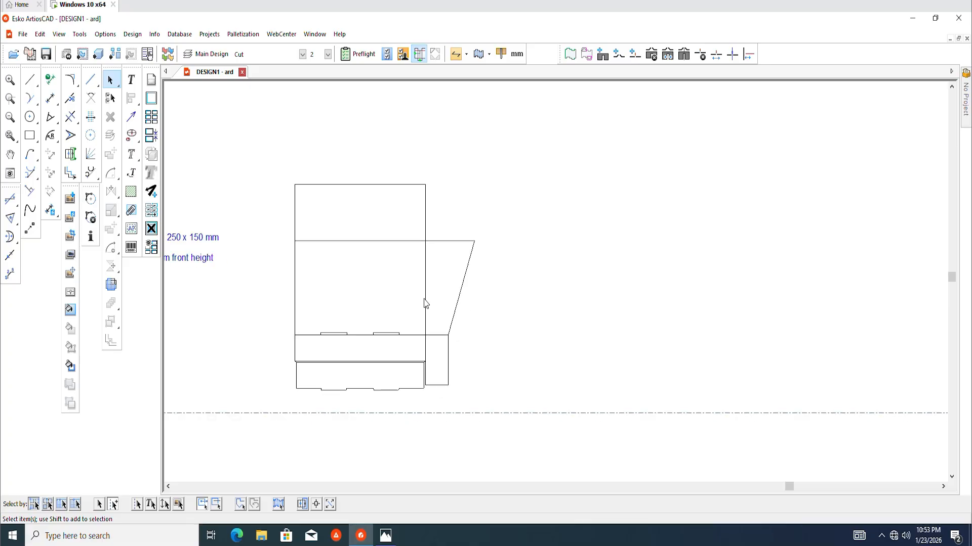
scroll(401, 299, up, 1)
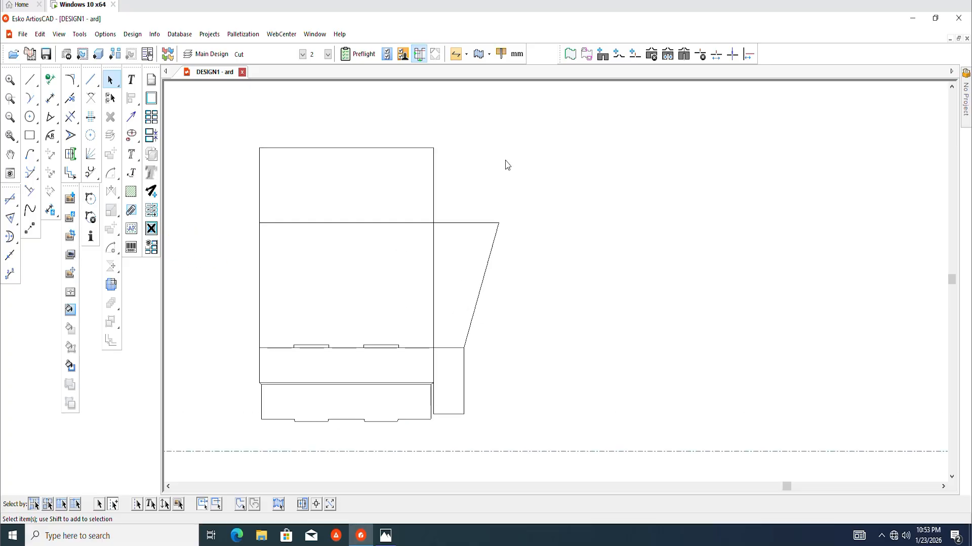
scroll(416, 335, down, 1)
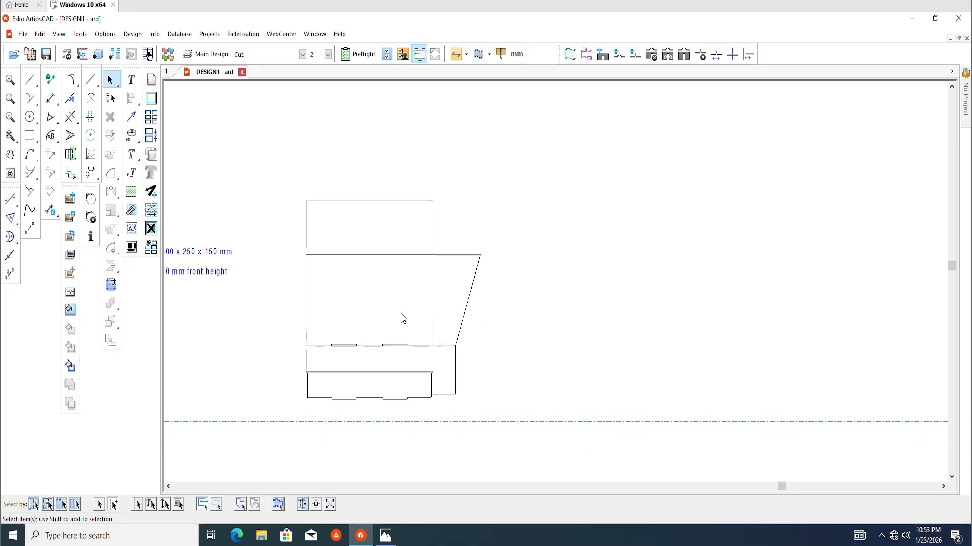
scroll(404, 330, up, 1)
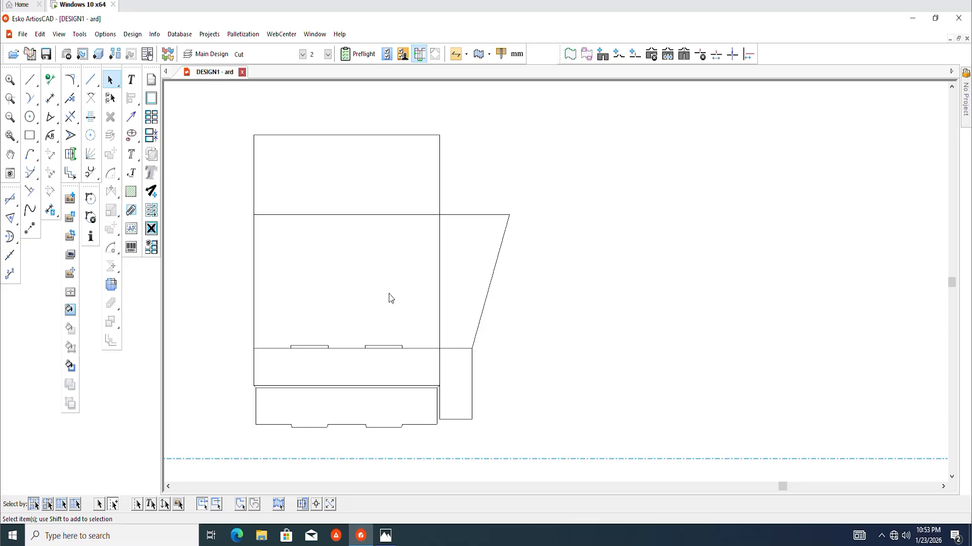
Step: Divide the vertical fold line between the main panel and the tapered side panel into 5 equal parts with construction lines
key(c)
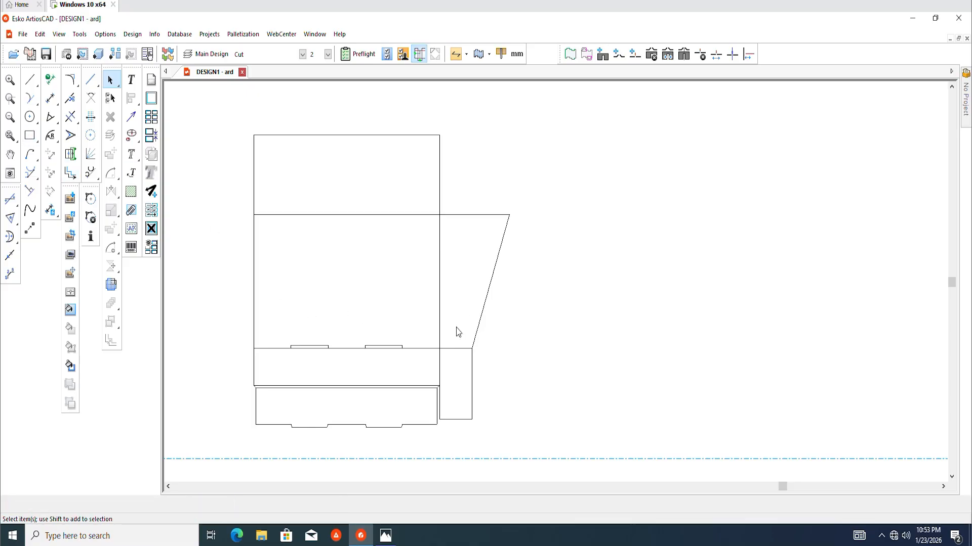
scroll(422, 282, up, 2)
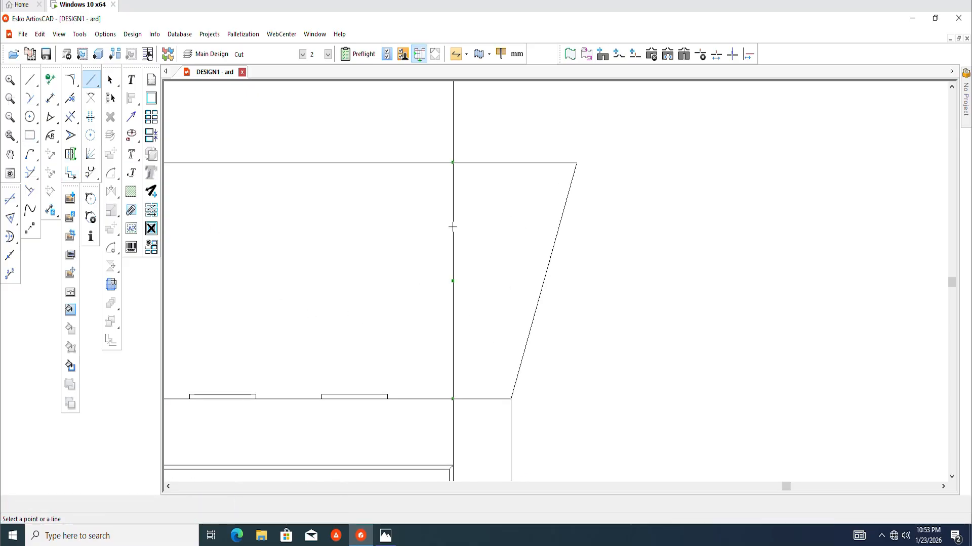
click(92, 119)
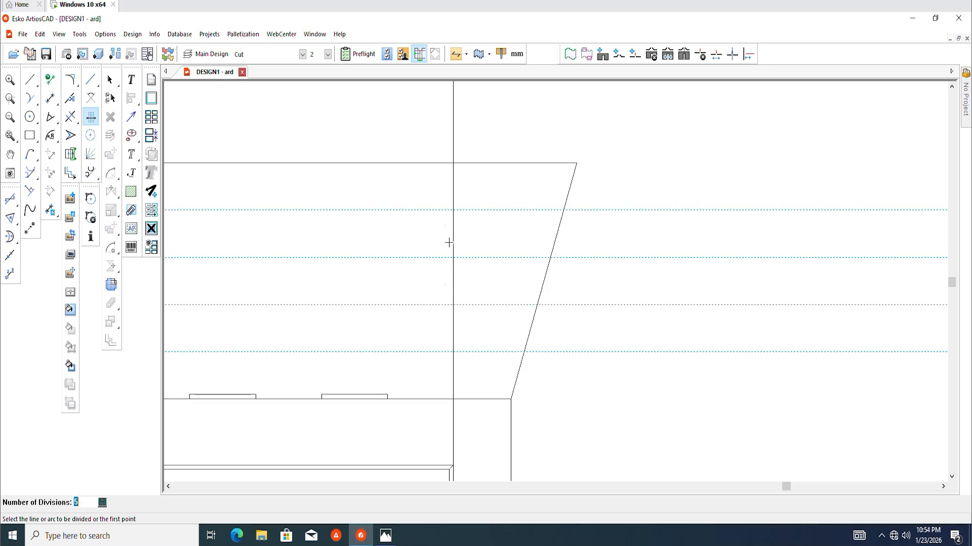
scroll(455, 311, down, 1)
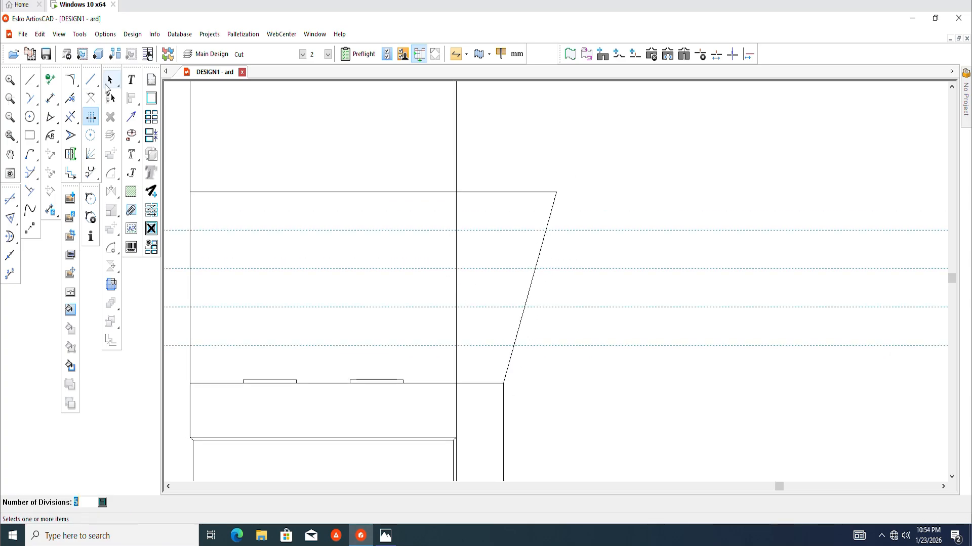
click(110, 83)
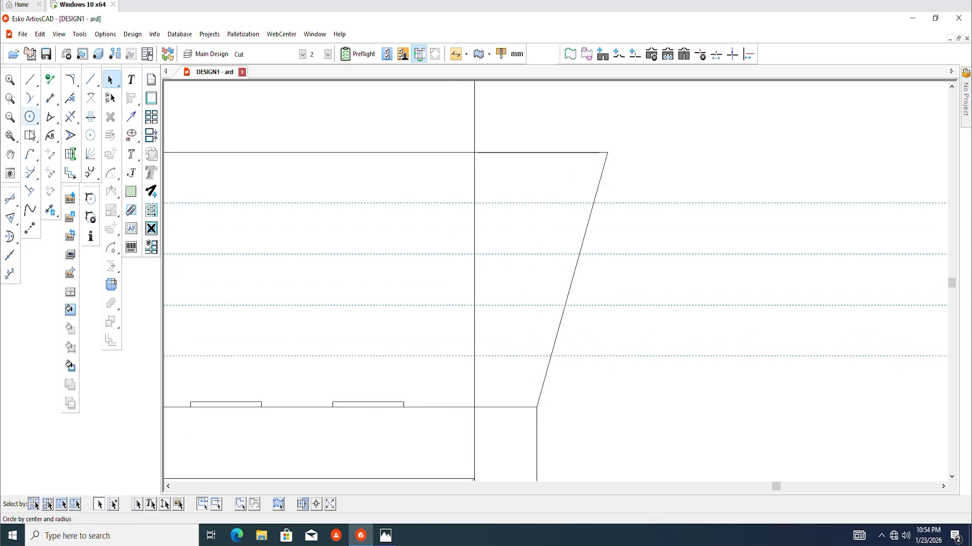
click(32, 132)
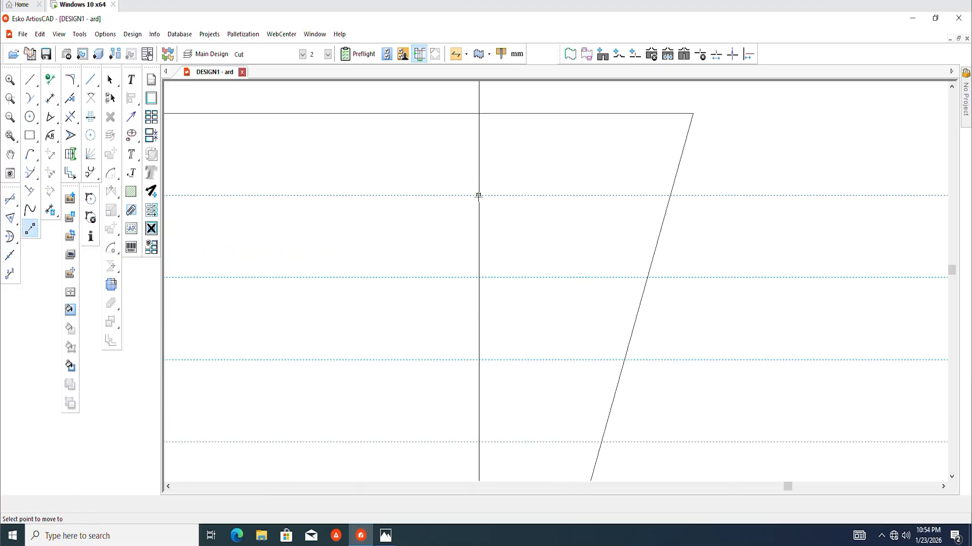
click(478, 195)
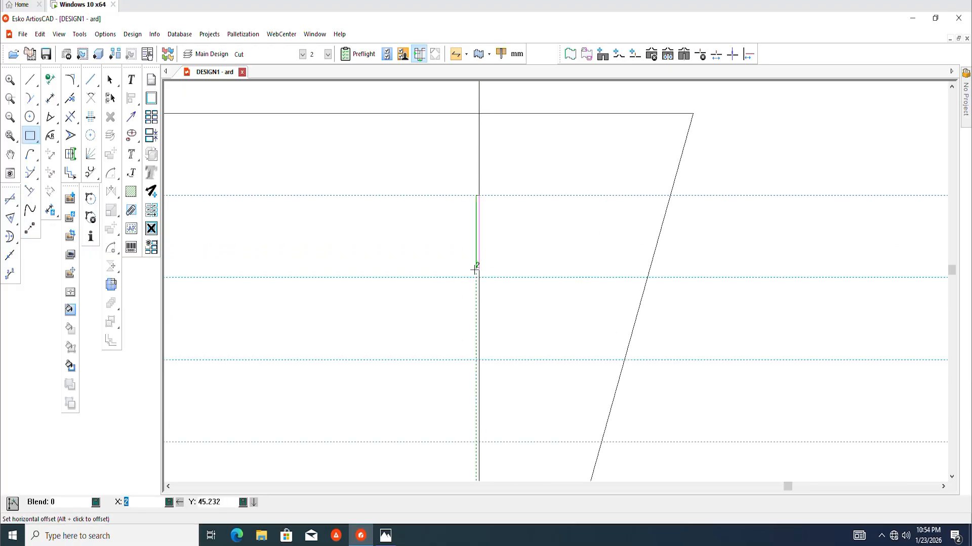
text(11)
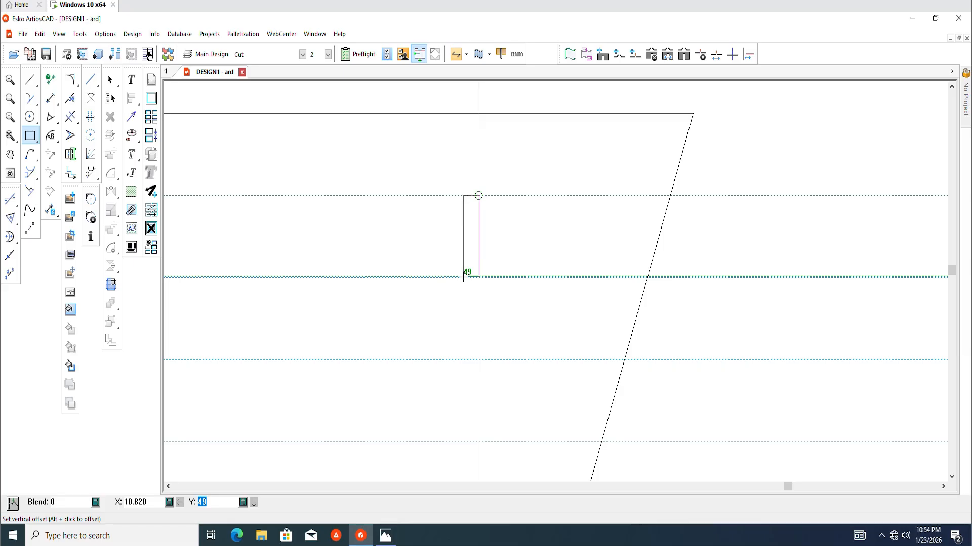
key(Tab)
text(5)
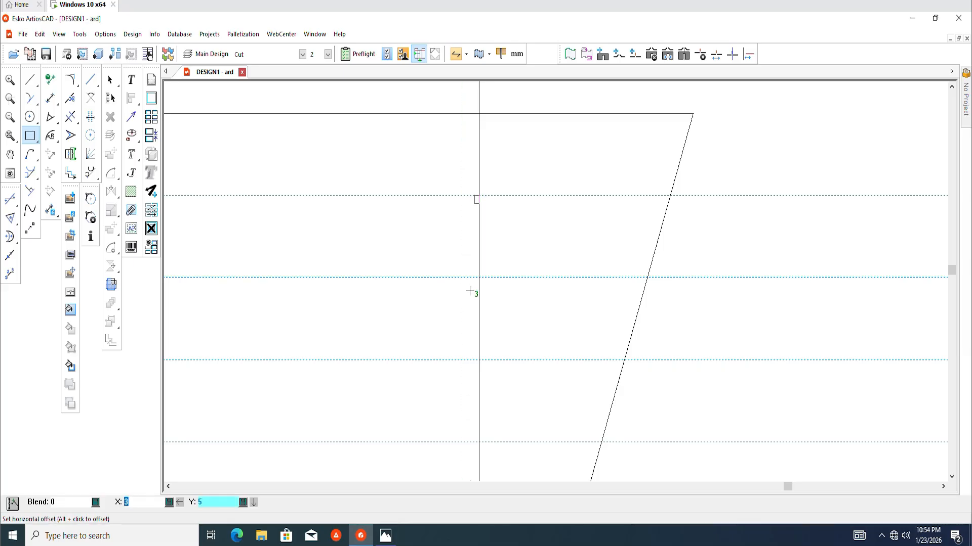
scroll(469, 291, up, 1)
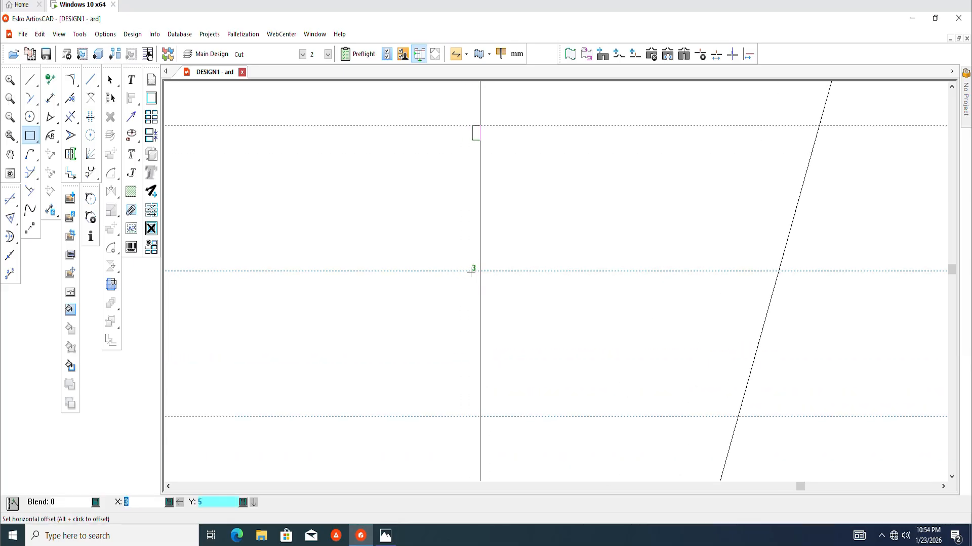
key(ctrl+z)
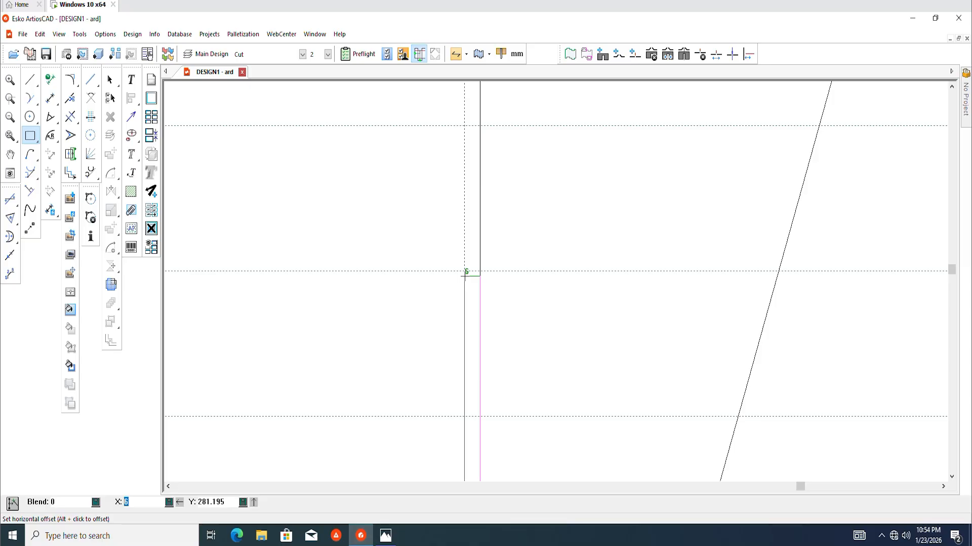
text(5)
key(Tab)
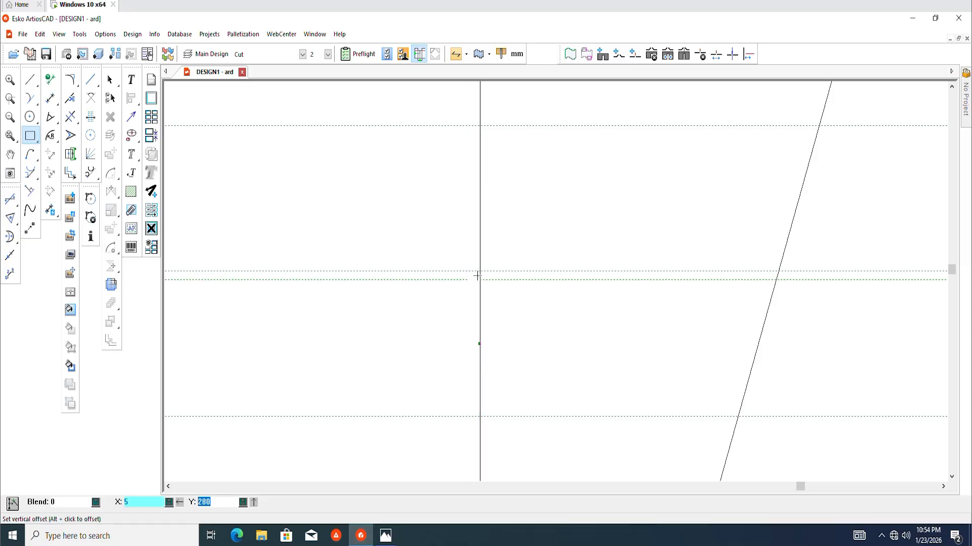
scroll(464, 254, down, 1)
scroll(455, 195, down, 2)
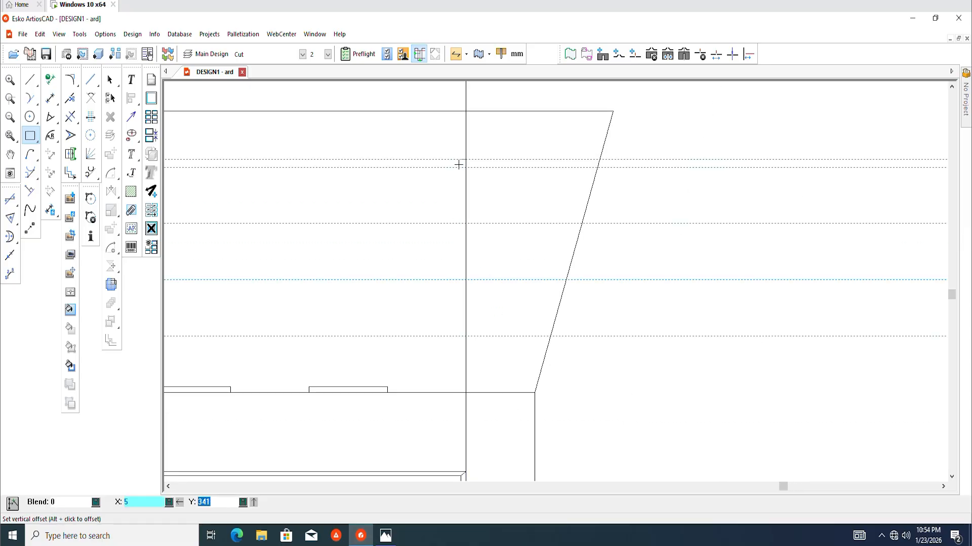
key(Escape)
Step: Draw a slot rectangle 5 mm wide and 50 mm high on the main panel side of the fold line, between the upper two construction lines
scroll(464, 160, up, 1)
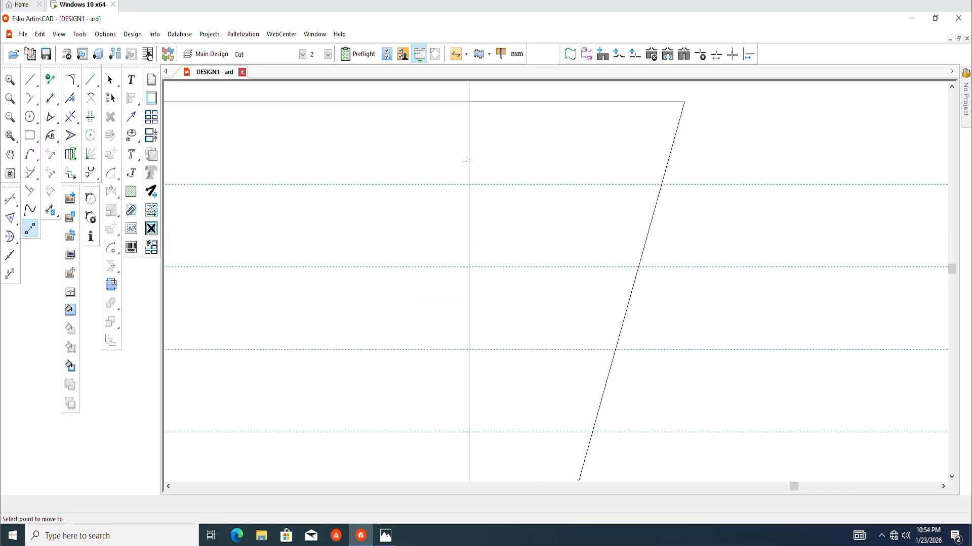
scroll(474, 196, up, 1)
click(470, 194)
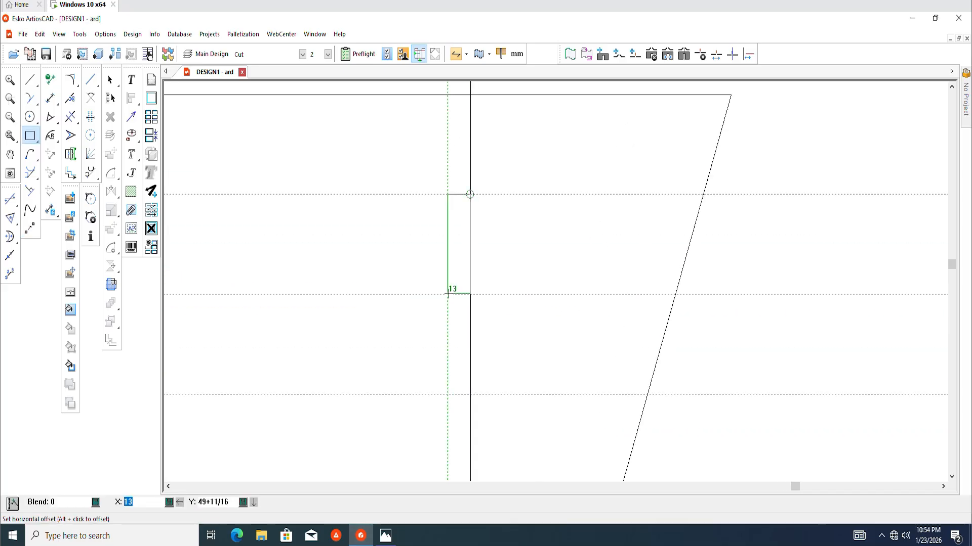
text(5)
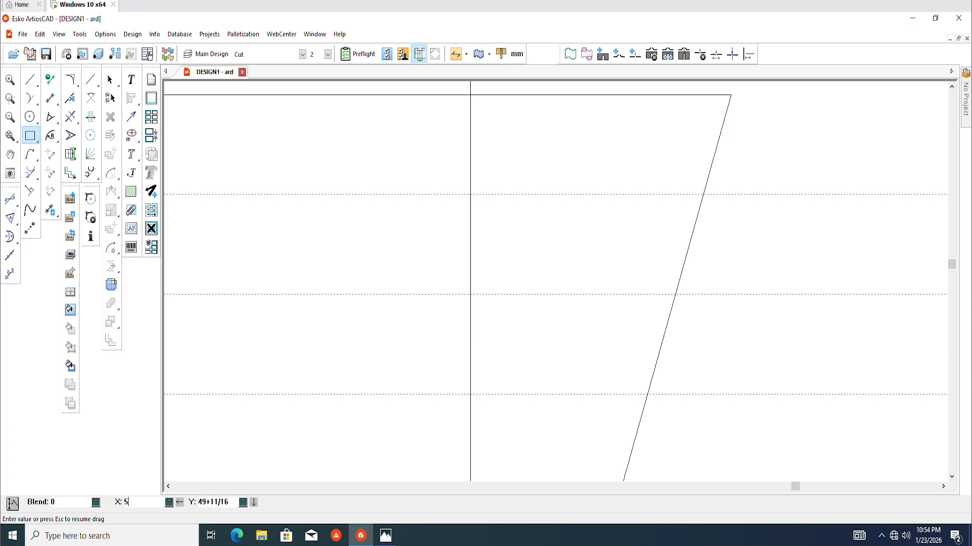
key(Tab)
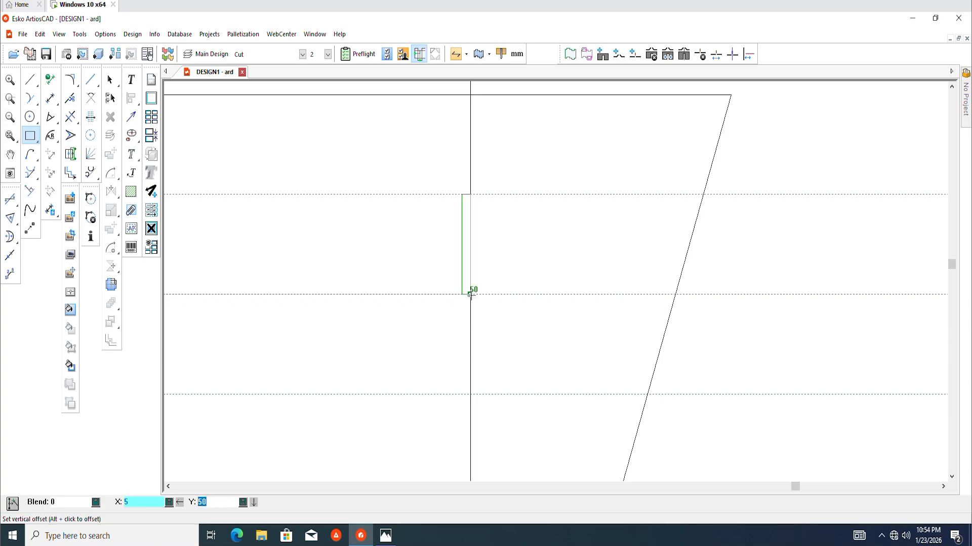
key(Return)
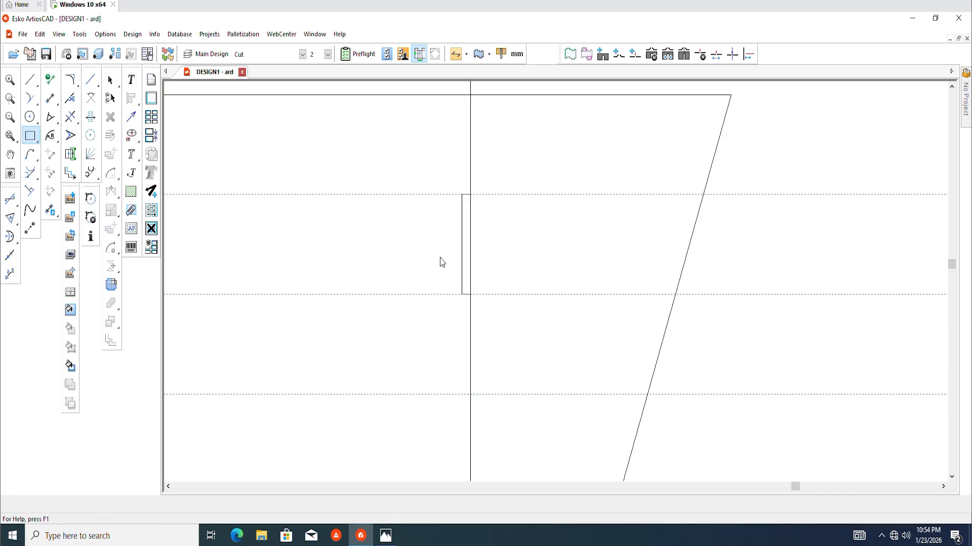
scroll(459, 225, down, 3)
key(Escape)
Step: Copy the slot 100 mm straight down the fold line so it starts at the third construction line
middle_drag(605, 313, 602, 286)
scroll(444, 220, up, 3)
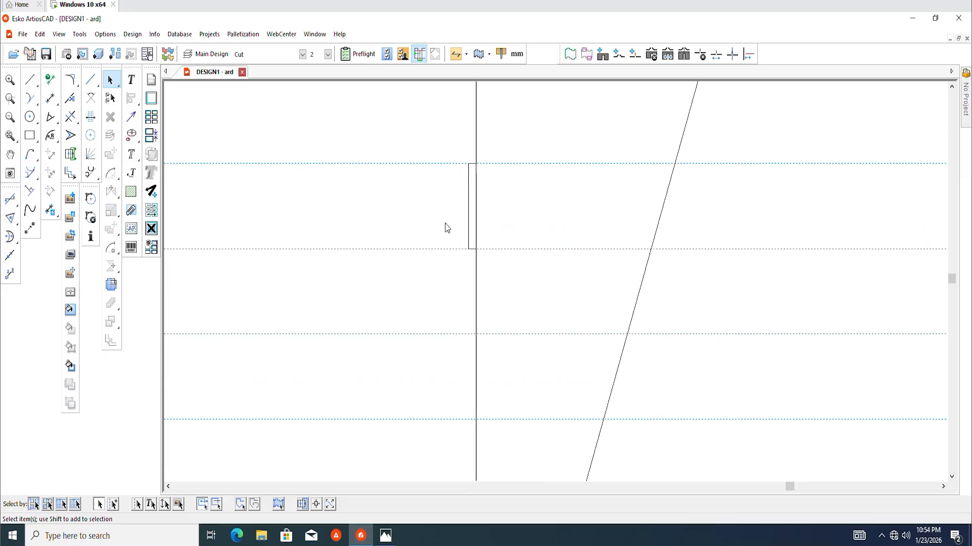
middle_drag(483, 240, 482, 204)
drag(452, 100, 472, 226)
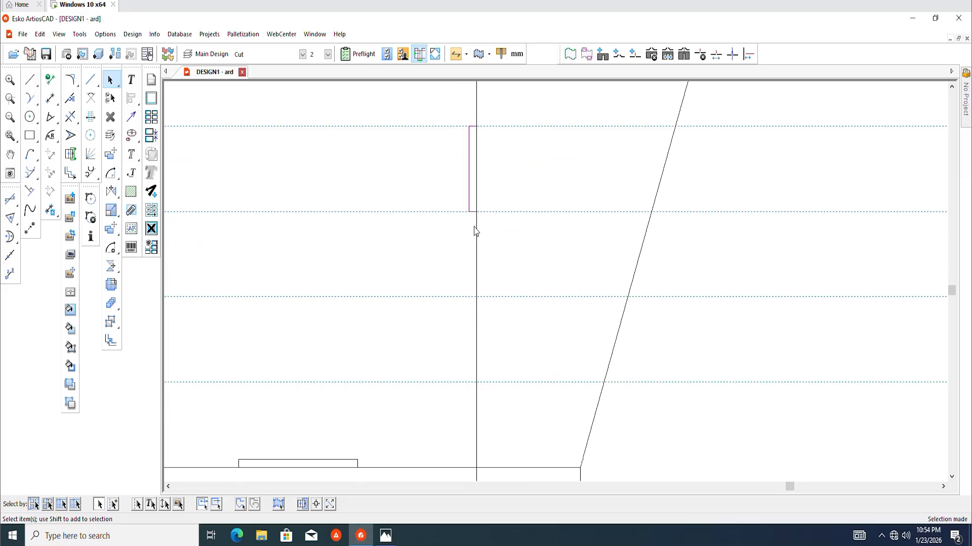
click(113, 235)
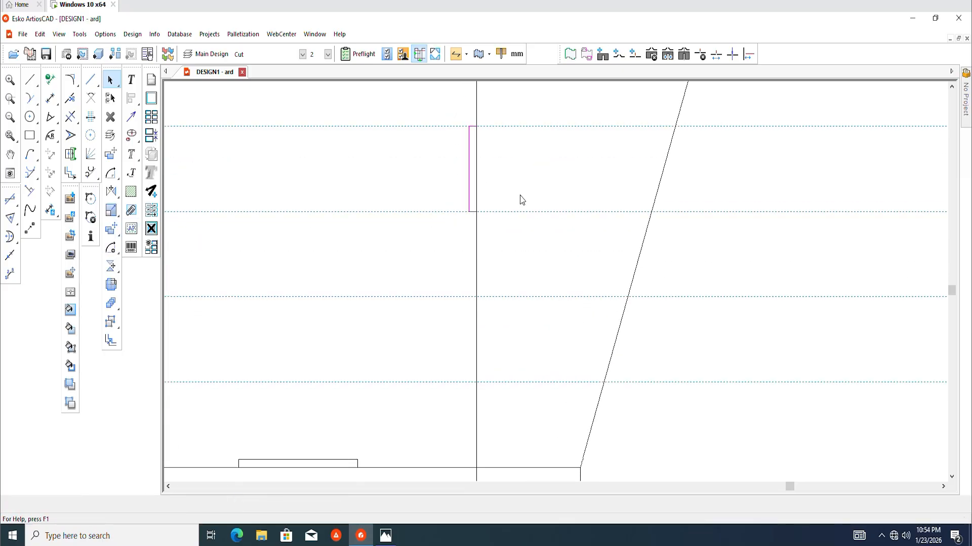
click(475, 125)
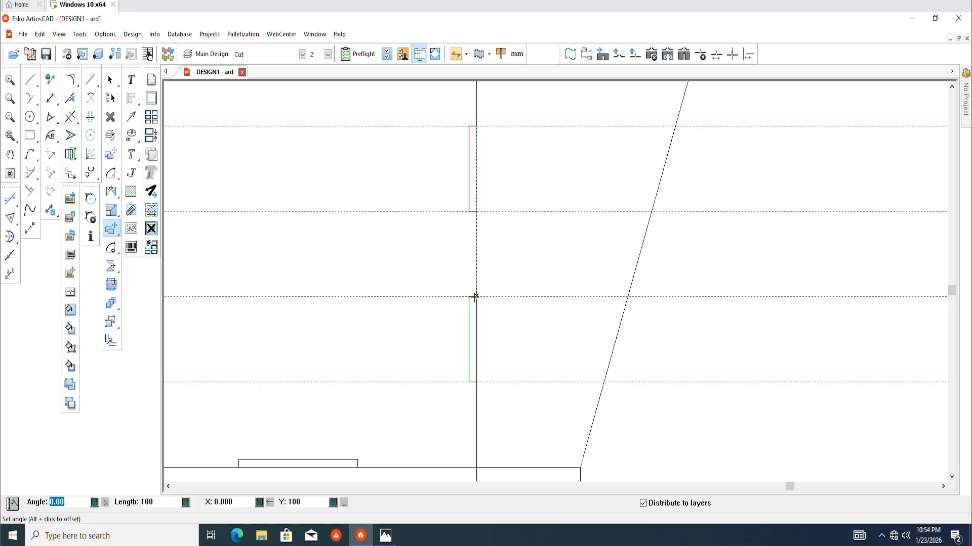
click(476, 297)
scroll(437, 305, down, 3)
click(599, 218)
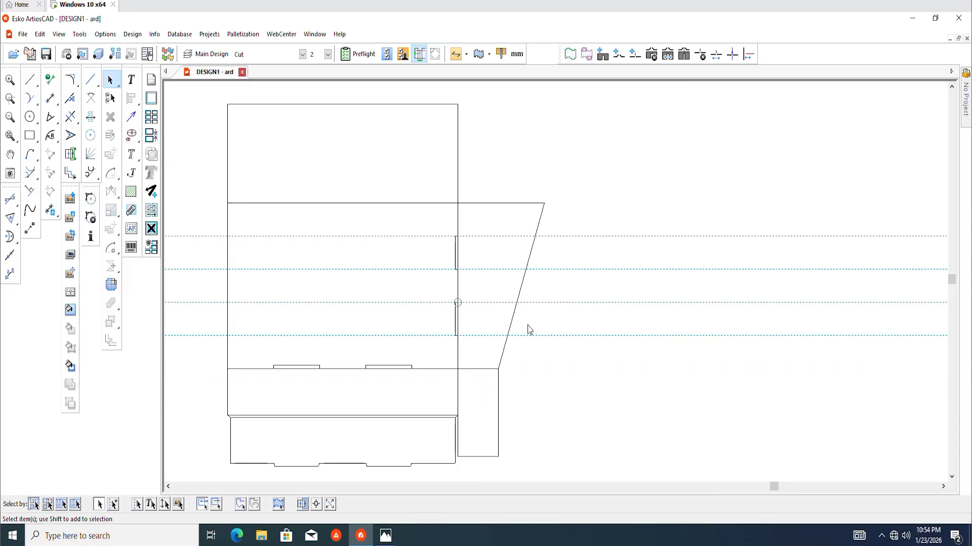
Step: Copy the tapered side panel outline with its fold line and both slots about 493 mm horizontally into the empty area beside the layout
scroll(543, 320, down, 1)
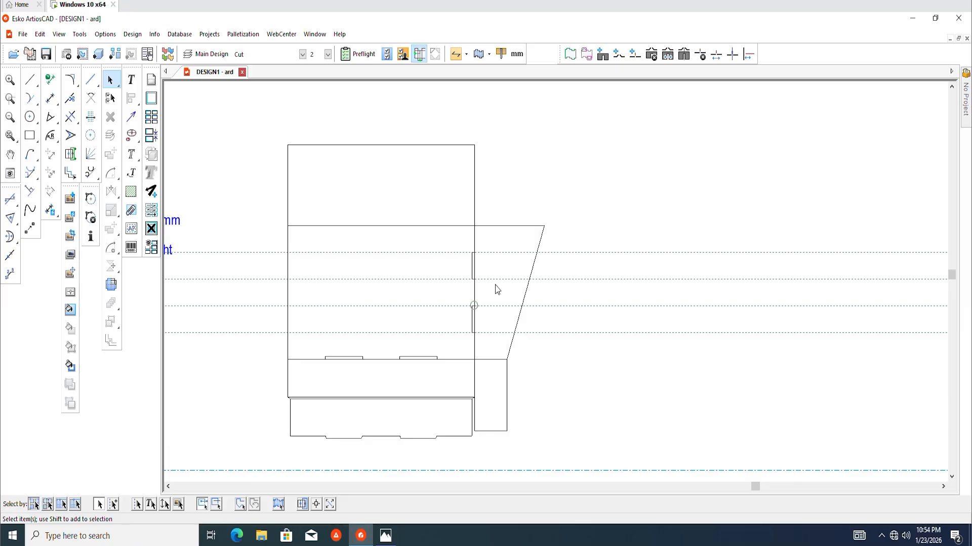
scroll(497, 289, up, 2)
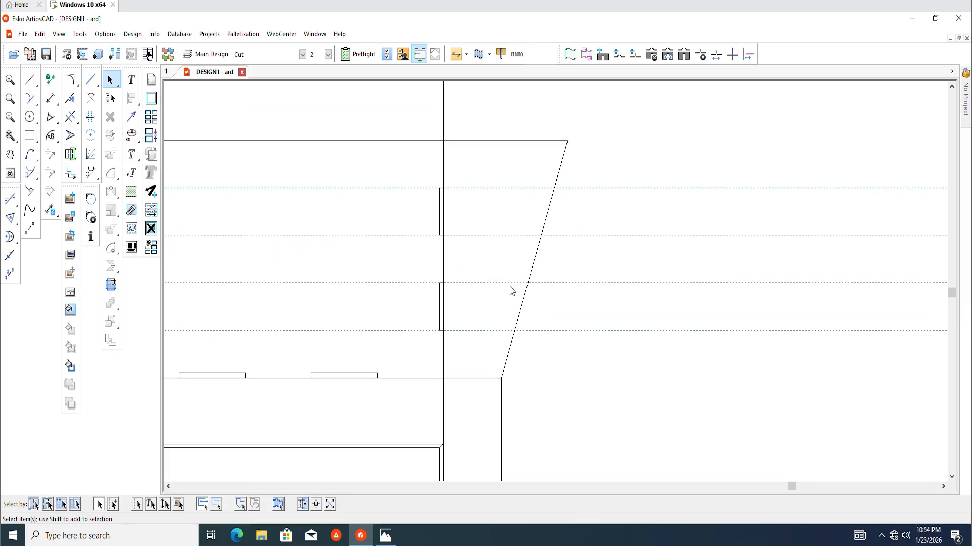
scroll(438, 305, down, 4)
middle_drag(488, 312, 467, 308)
scroll(437, 311, up, 1)
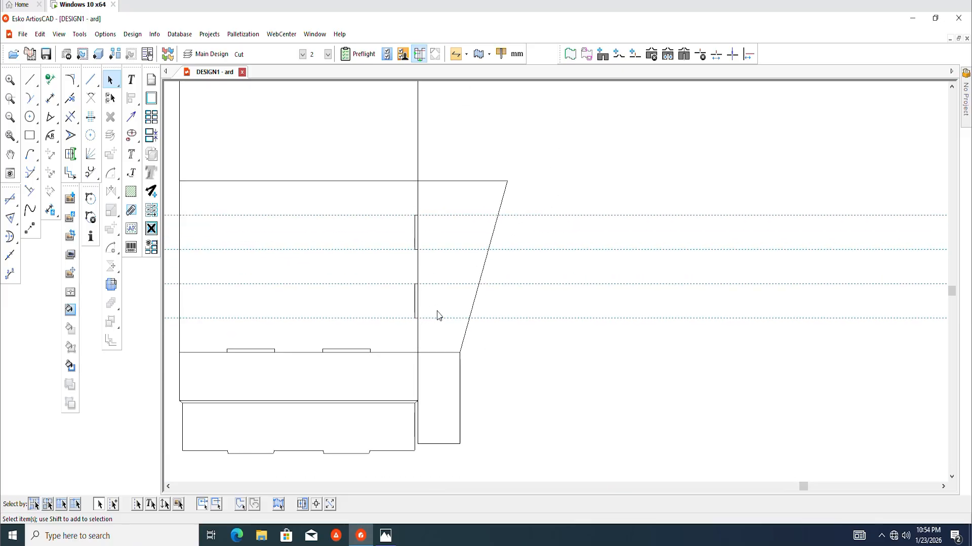
scroll(437, 310, up, 1)
drag(528, 152, 430, 348)
scroll(430, 344, down, 1)
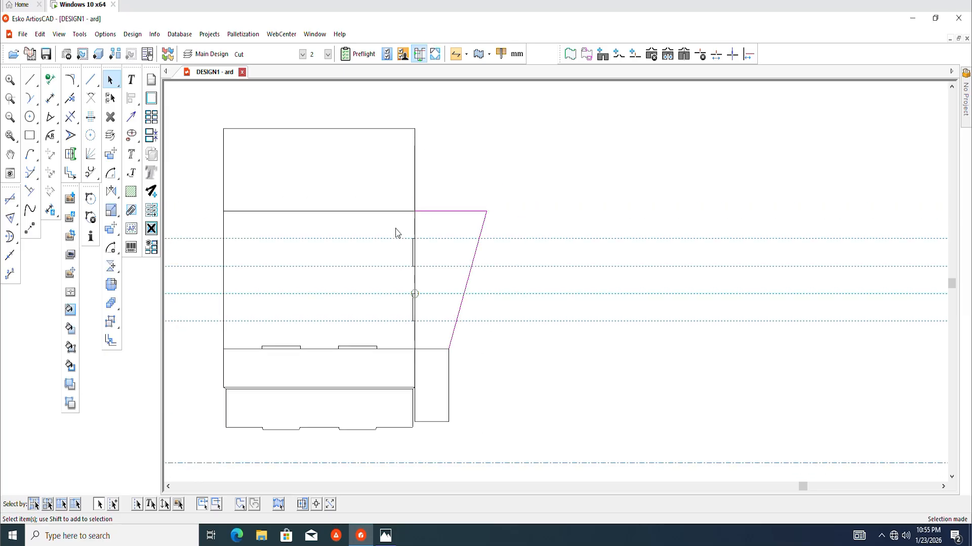
shift+drag(392, 226, 425, 340)
scroll(384, 331, down, 1)
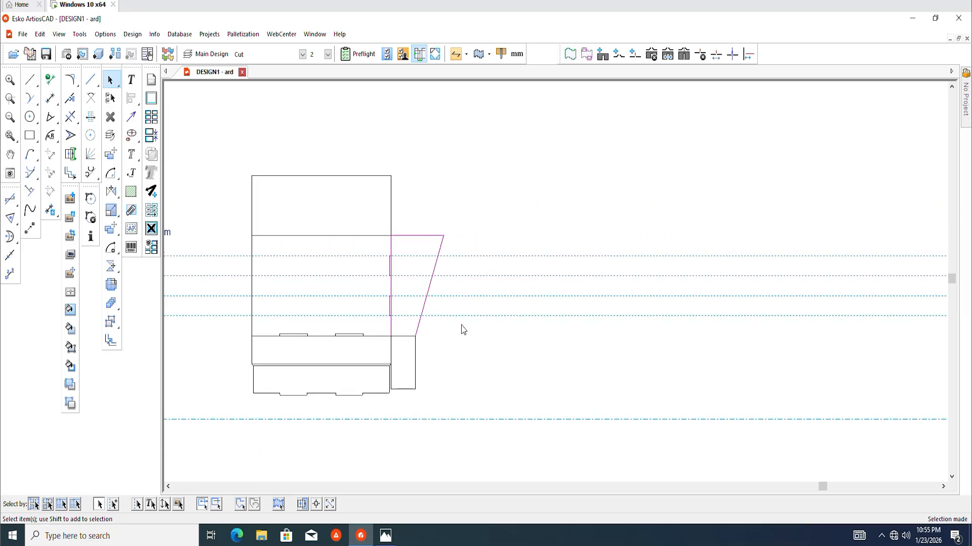
middle_drag(461, 325, 457, 324)
click(111, 229)
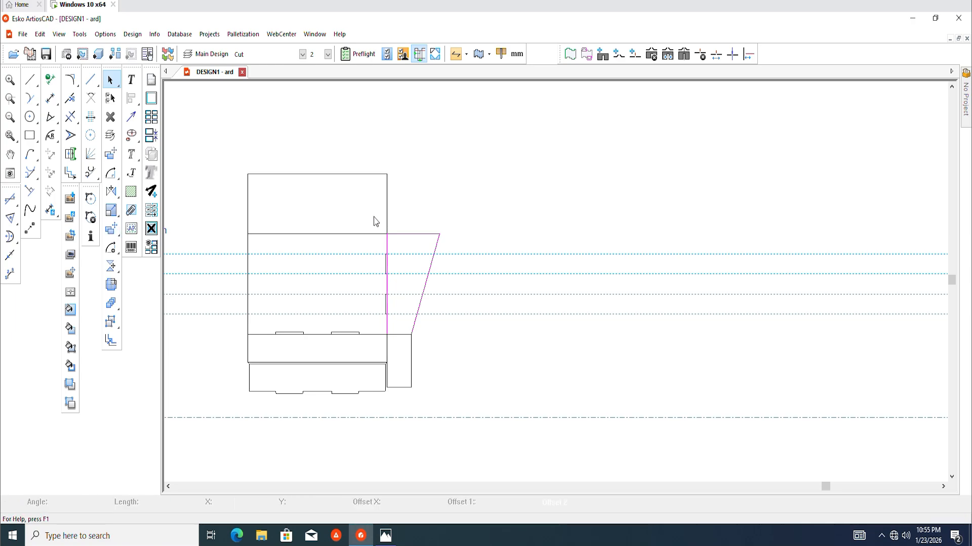
click(387, 234)
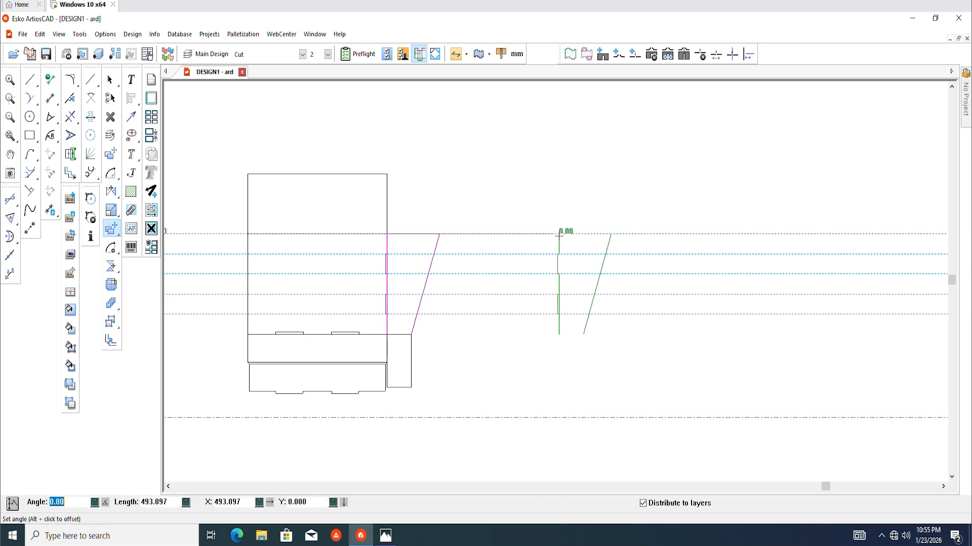
click(558, 235)
click(558, 236)
click(637, 365)
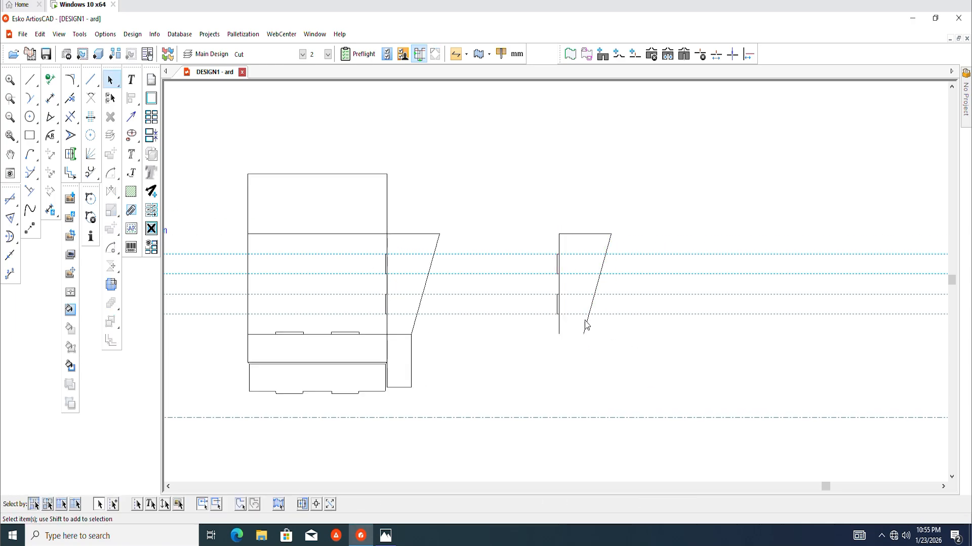
Step: Close the lower end of the copied tapered panel with a straight line from the slanted edge to the vertical edge
scroll(585, 323, up, 4)
click(30, 79)
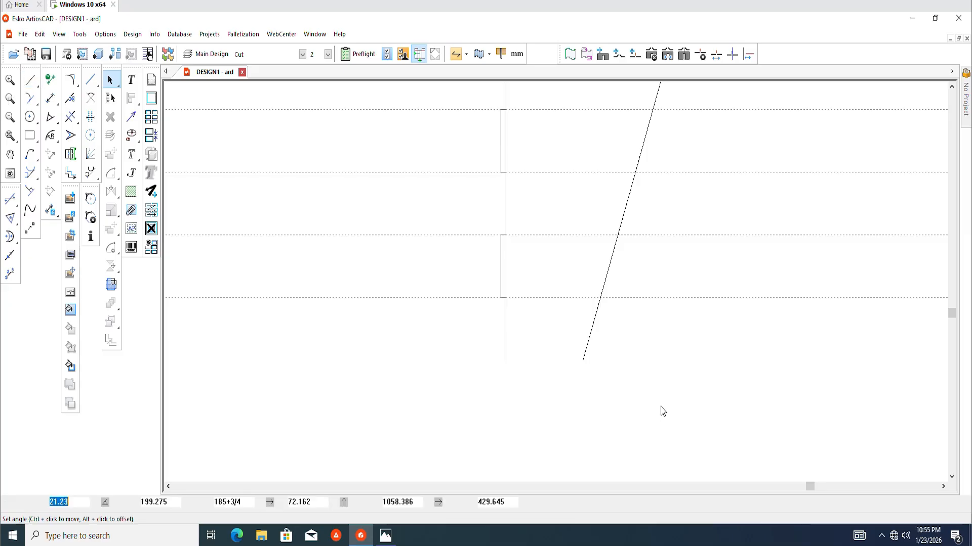
key(F4)
scroll(596, 372, up, 2)
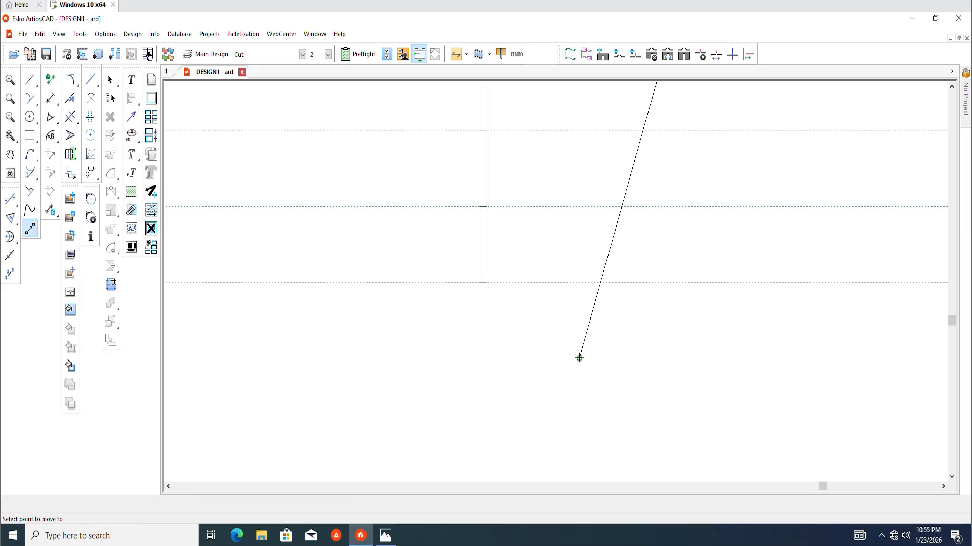
click(579, 357)
click(486, 358)
scroll(587, 400, down, 3)
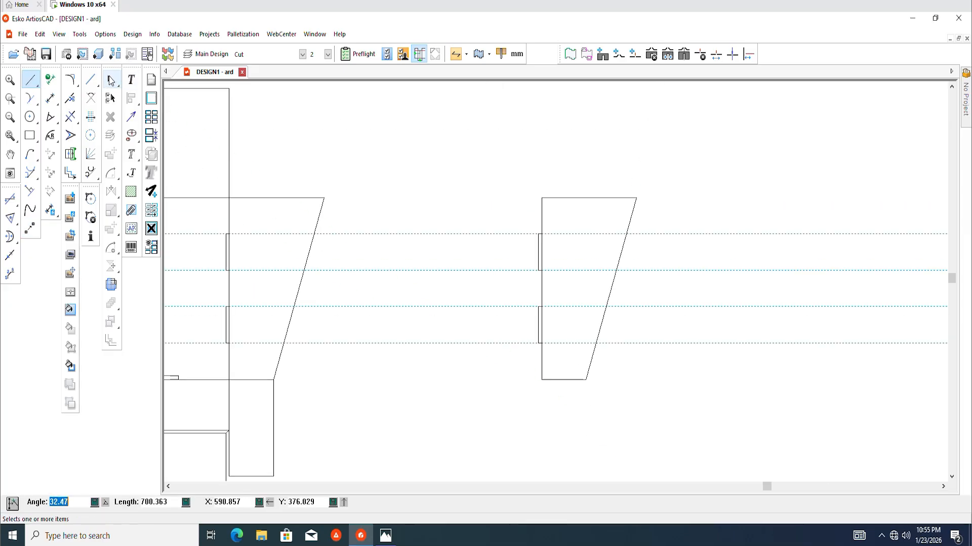
click(110, 80)
Step: Draw a 5 mm wide rectangle off the slanted edge of the tapered side panel attached to the box, on its outer side
scroll(566, 384, down, 2)
scroll(577, 365, up, 2)
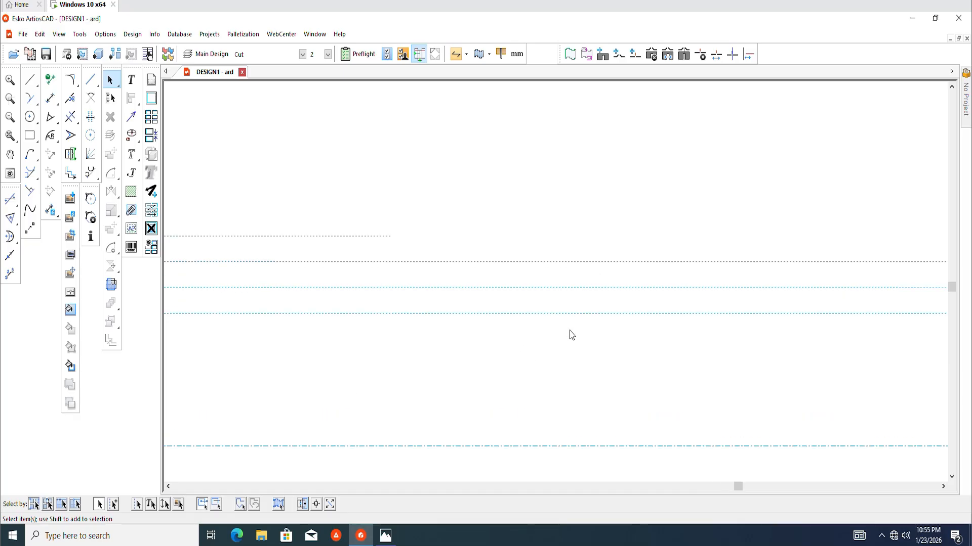
scroll(370, 323, up, 2)
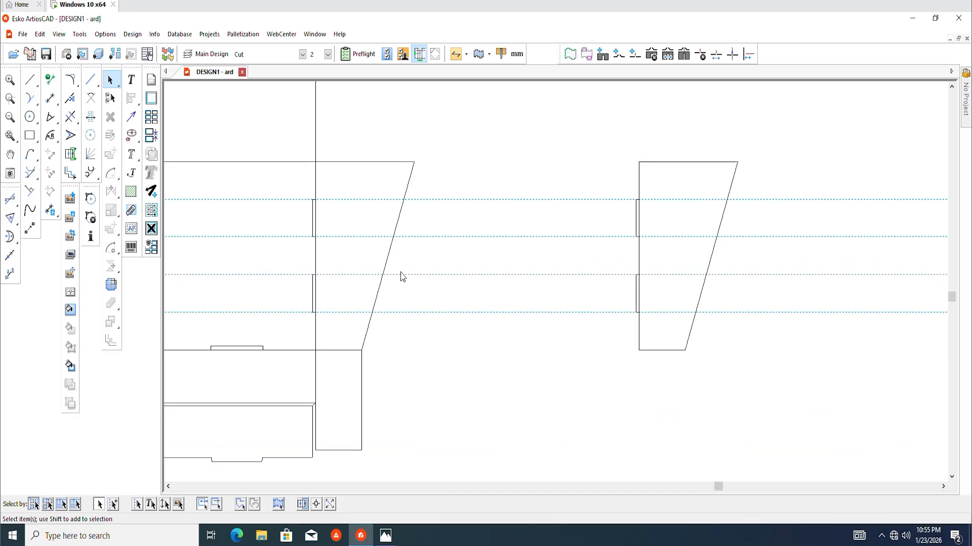
middle_drag(399, 272, 426, 279)
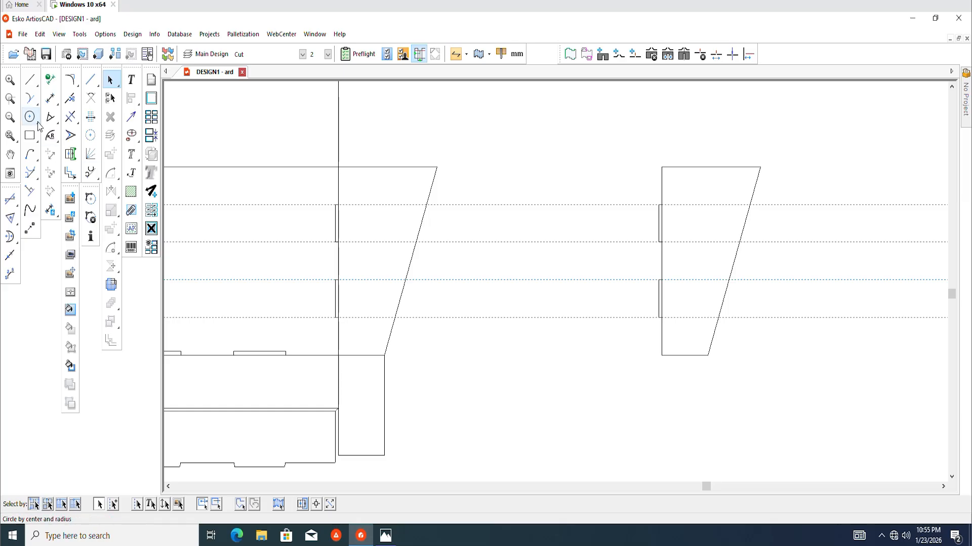
drag(30, 137, 83, 139)
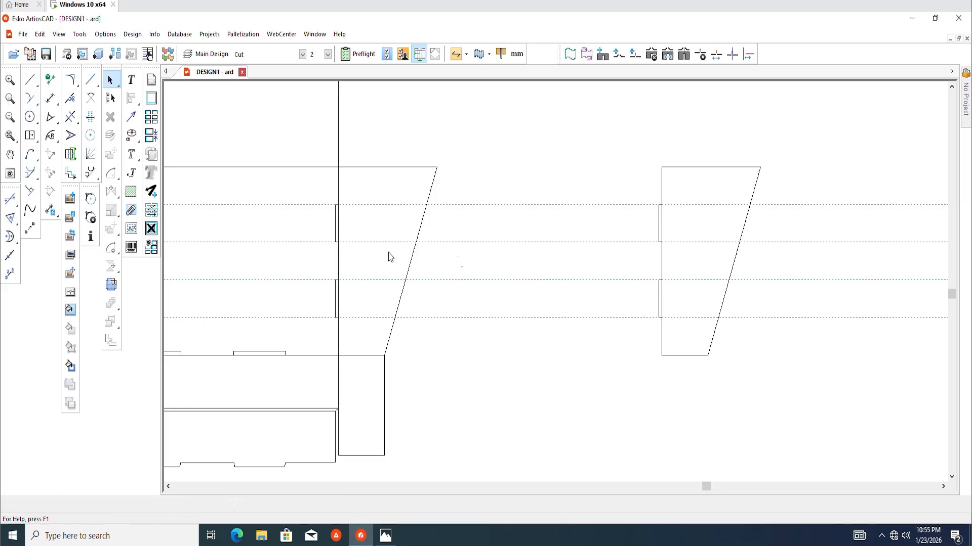
scroll(425, 221, up, 1)
click(410, 213)
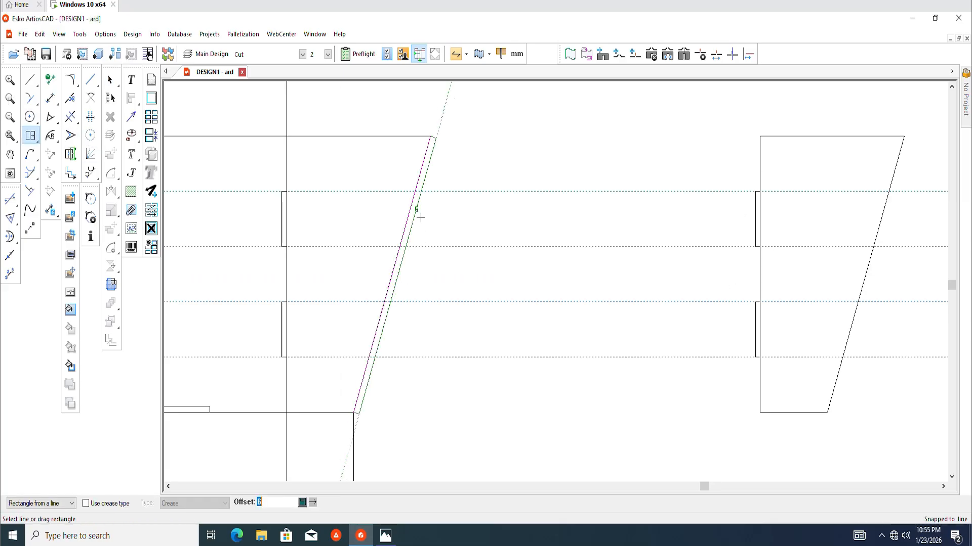
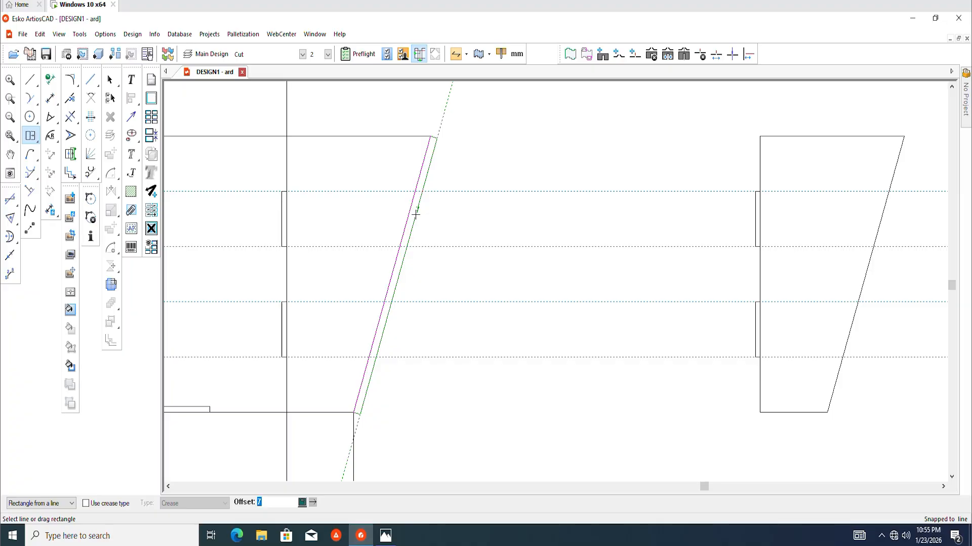
text(5)
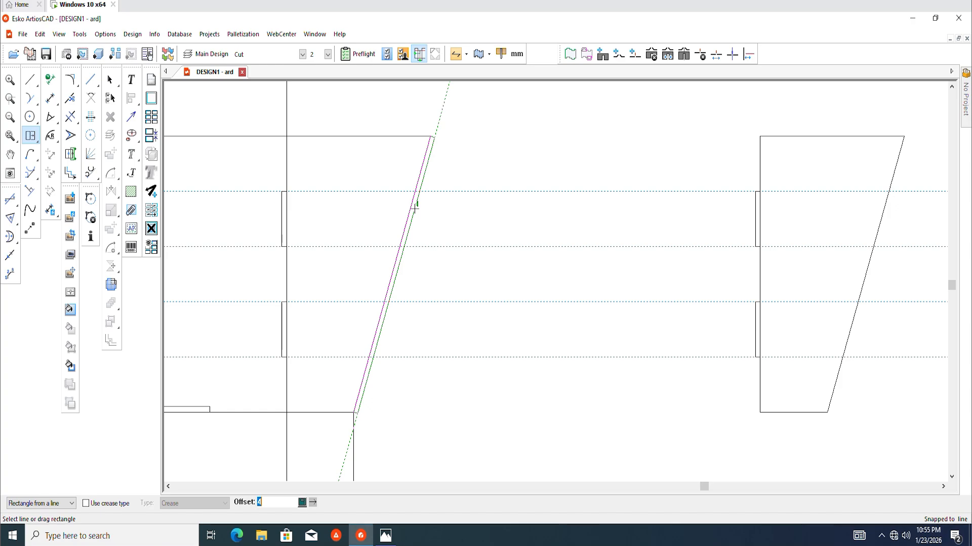
text(6)
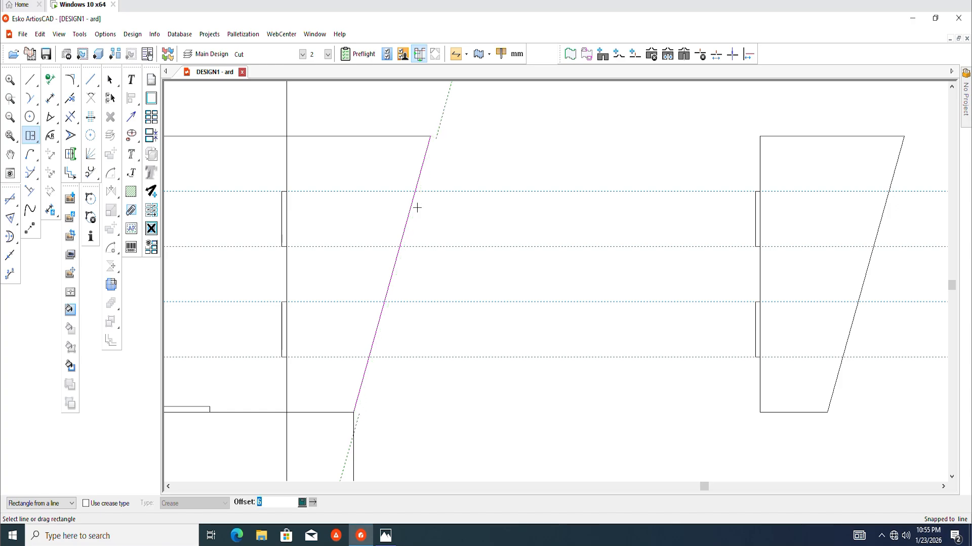
click(419, 208)
scroll(419, 208, down, 3)
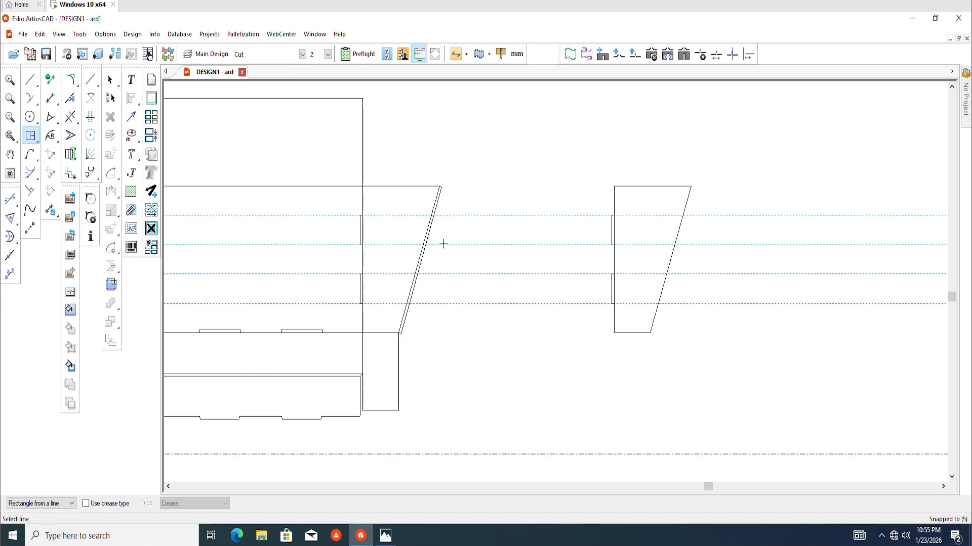
scroll(488, 312, up, 1)
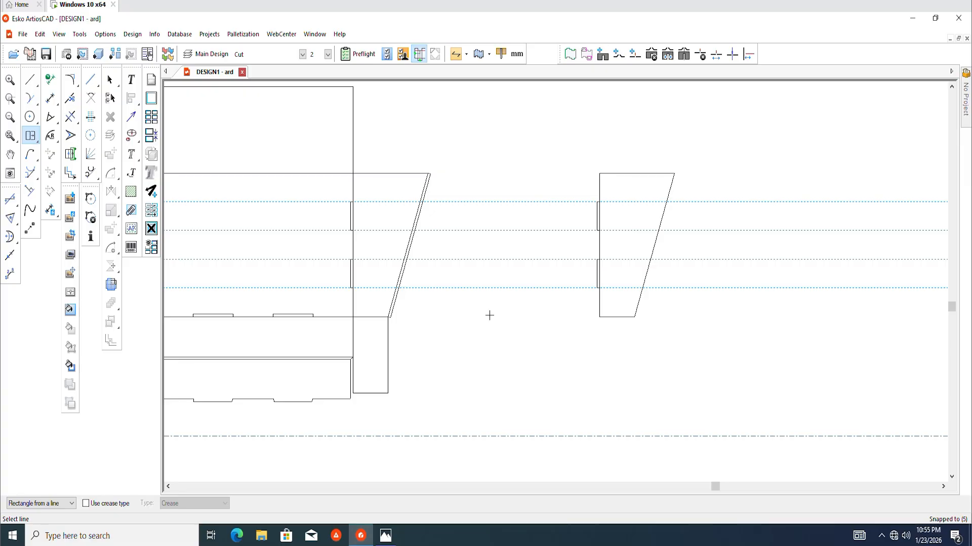
middle_drag(489, 315, 501, 324)
Step: Copy the detached tapered panel with both slot rectangles horizontally into the empty area beyond it, picking it up at its upper fold-line corner
click(111, 81)
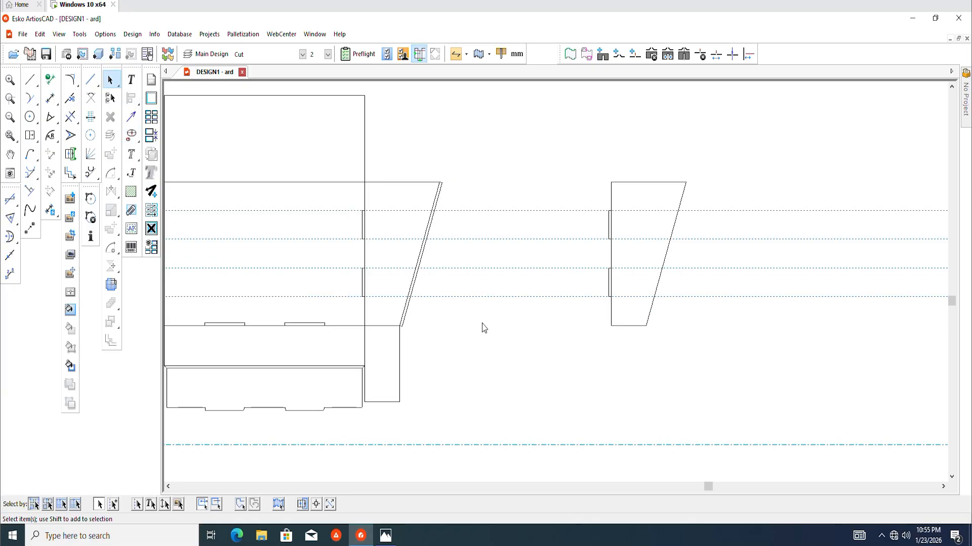
scroll(482, 323, up, 2)
scroll(431, 272, down, 2)
middle_drag(534, 278, 525, 277)
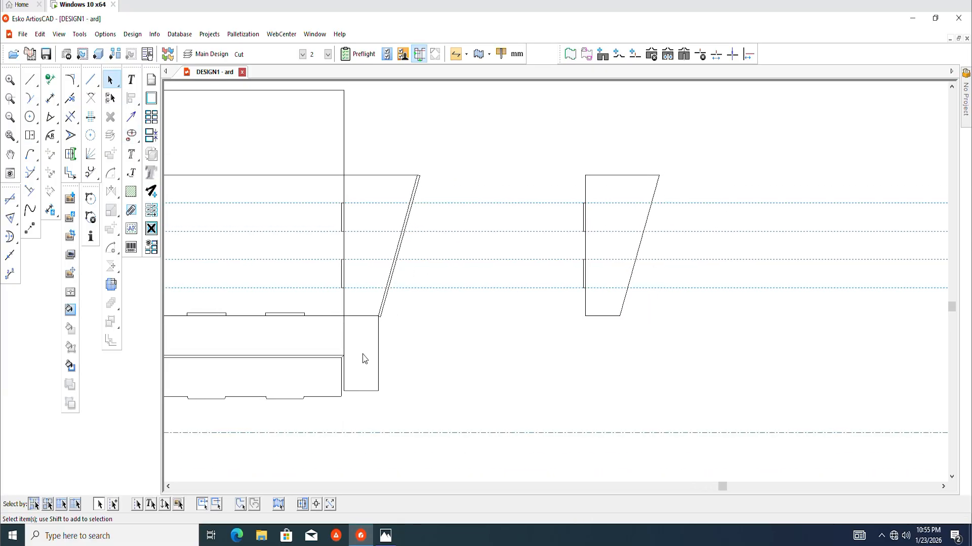
scroll(363, 356, up, 3)
middle_drag(349, 378, 449, 337)
scroll(372, 341, down, 3)
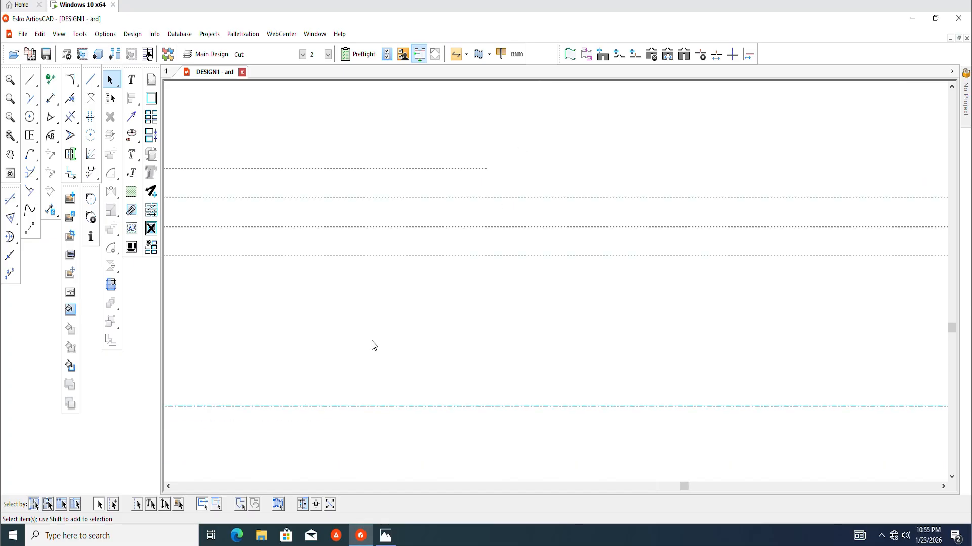
middle_drag(616, 255, 568, 274)
middle_drag(671, 205, 536, 289)
scroll(597, 264, up, 2)
scroll(571, 275, down, 2)
drag(509, 198, 615, 403)
scroll(569, 350, down, 2)
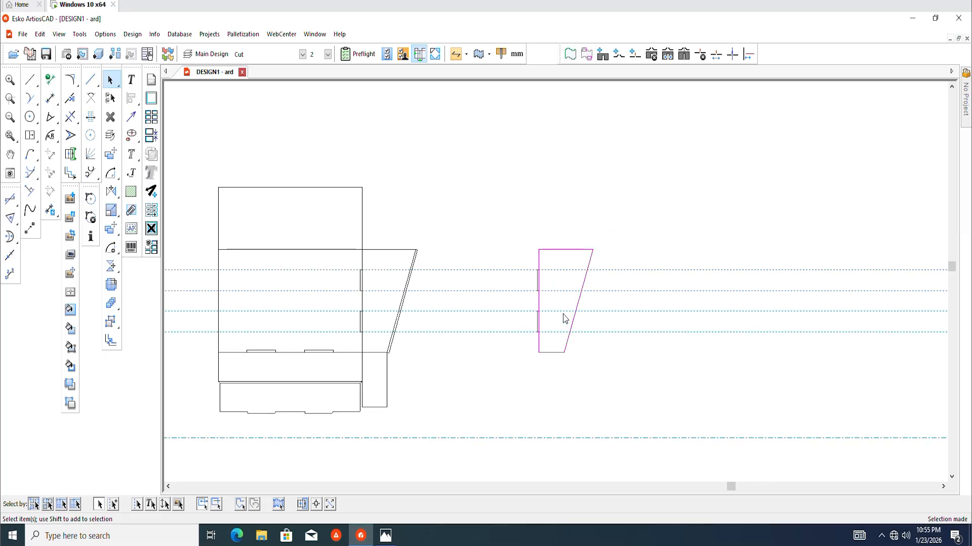
middle_drag(560, 315, 548, 313)
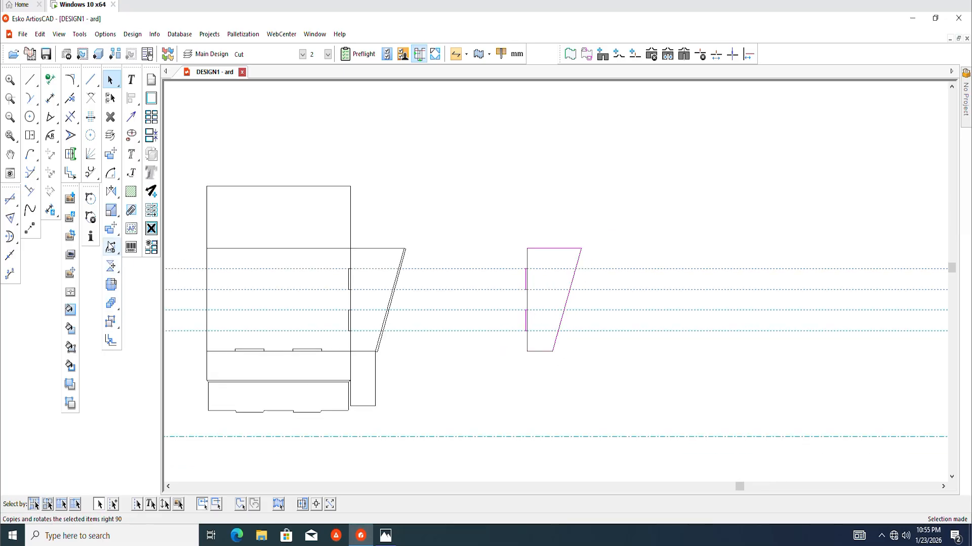
click(111, 228)
click(527, 248)
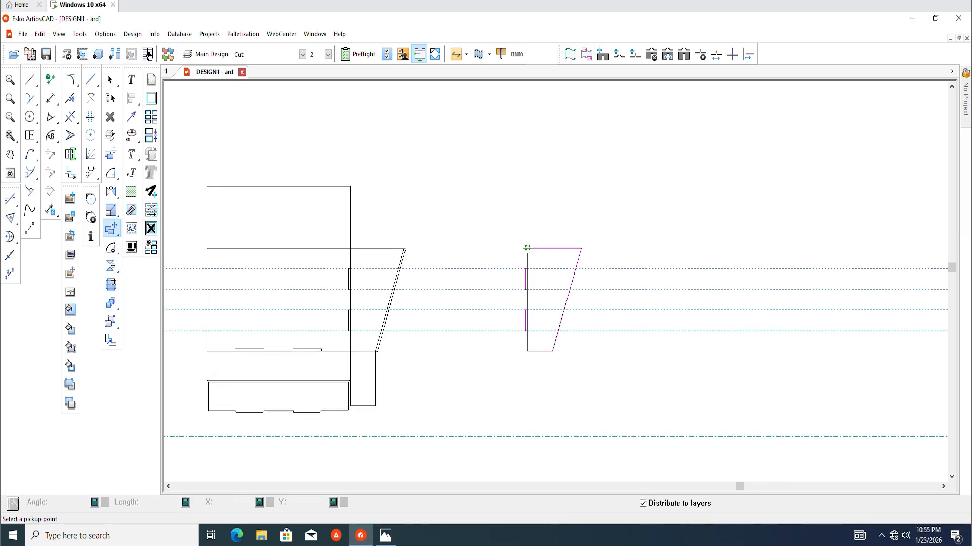
click(641, 248)
key(Escape)
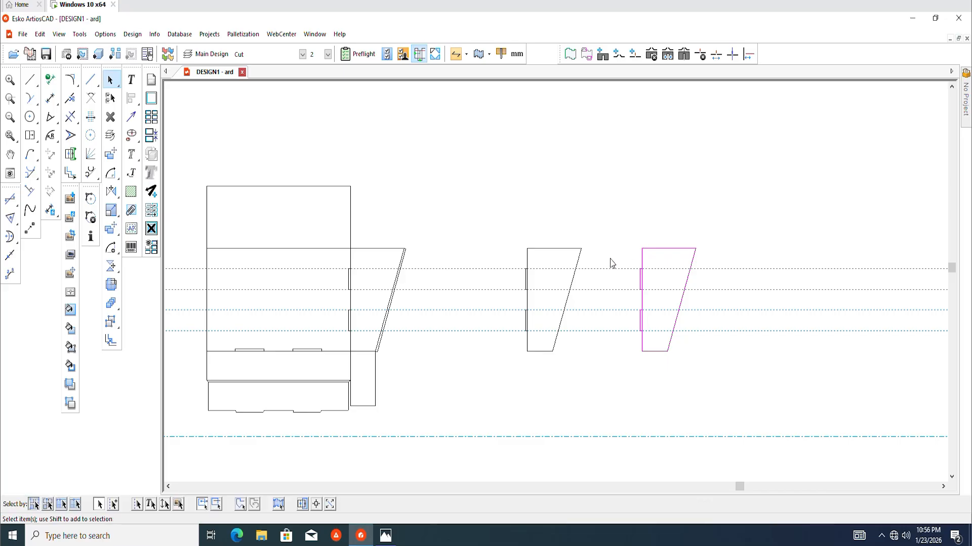
Step: Add a horizontal construction line 1 mm below the top edge of the upper slot rectangle on the first detached tapered panel
scroll(540, 321, up, 5)
scroll(447, 238, down, 2)
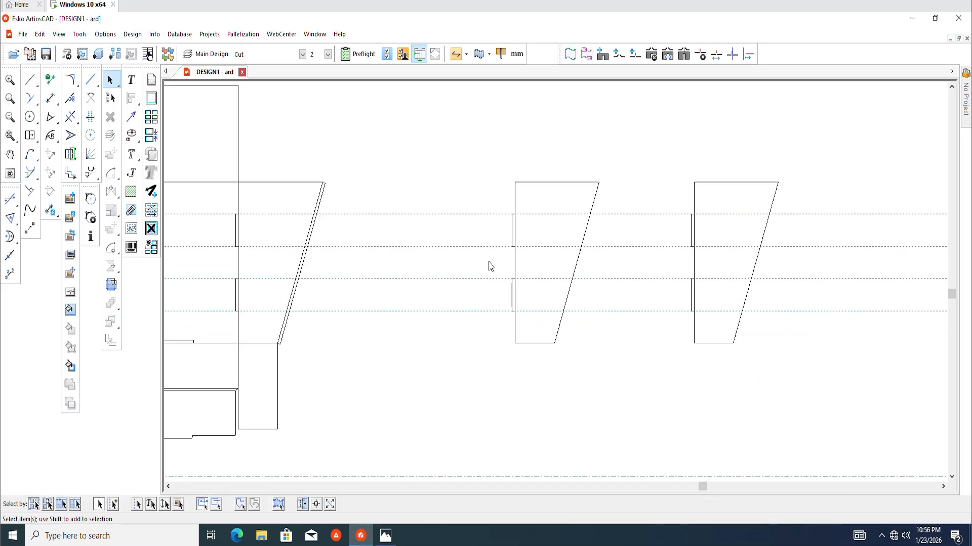
scroll(574, 291, up, 2)
middle_drag(575, 259, 560, 268)
scroll(561, 269, down, 2)
scroll(521, 250, up, 3)
scroll(520, 250, up, 4)
scroll(501, 257, up, 1)
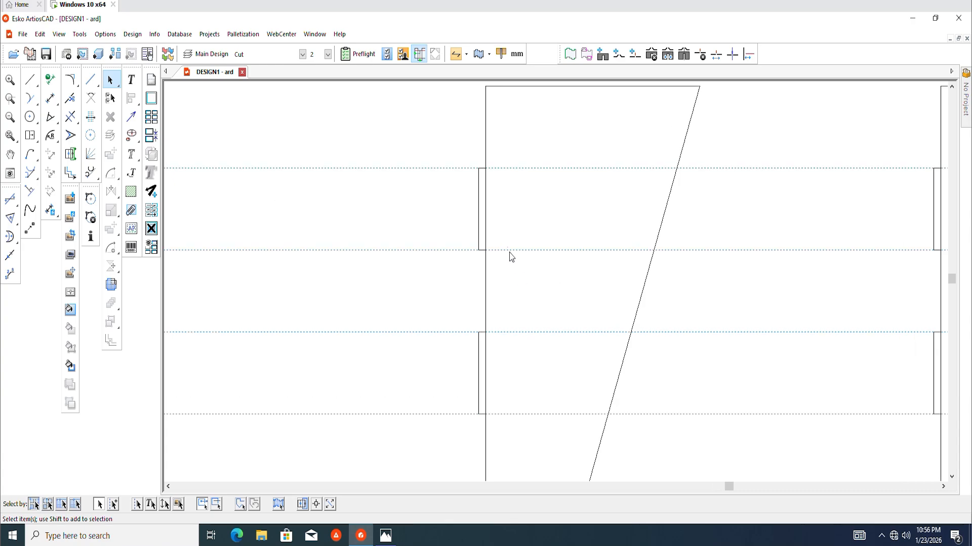
middle_drag(504, 241, 495, 235)
scroll(475, 160, up, 5)
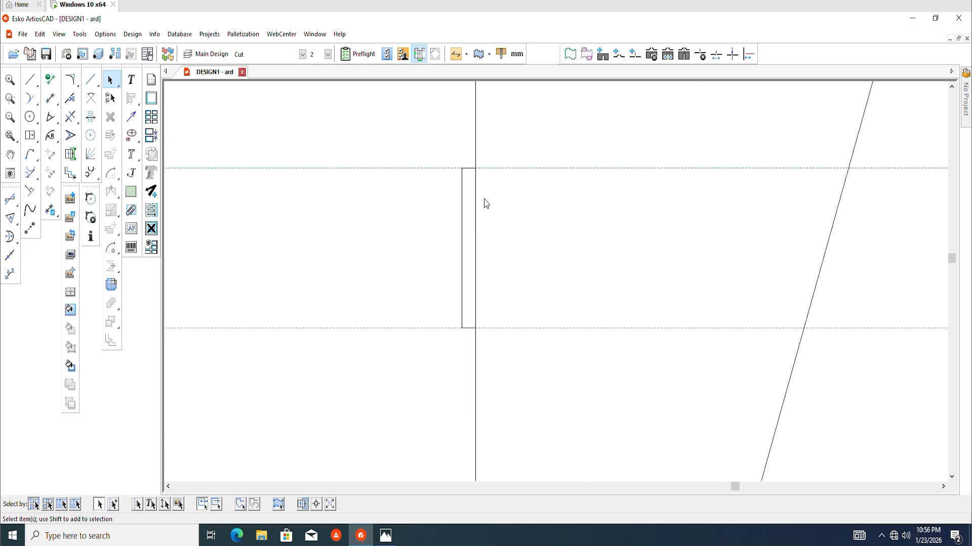
key(c)
scroll(476, 178, up, 4)
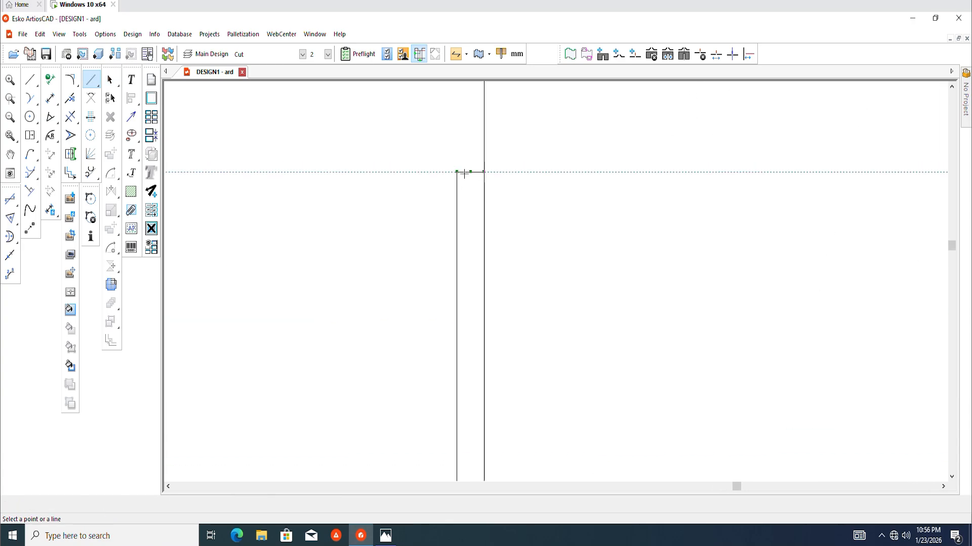
click(464, 173)
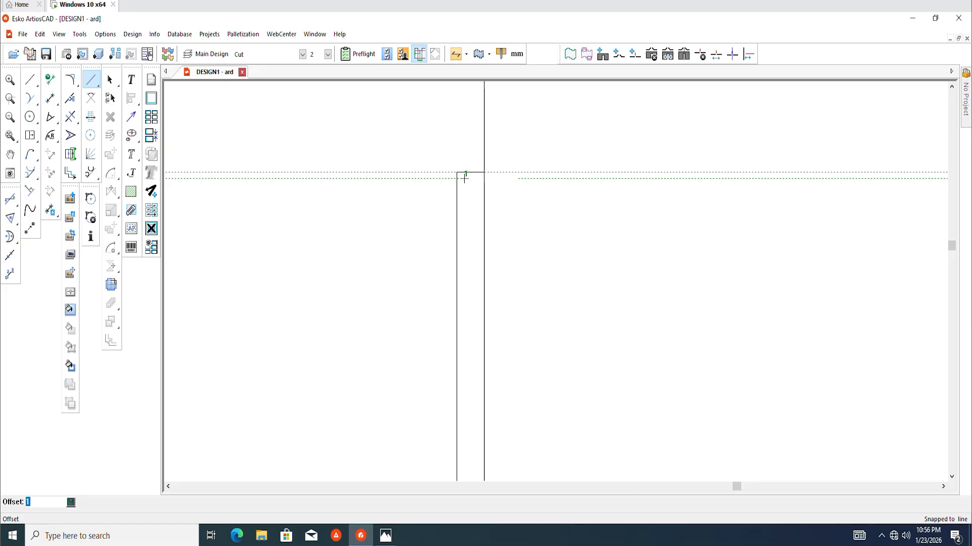
click(464, 178)
Step: Add a horizontal construction line 1 mm above the bottom edge of the same upper slot rectangle
scroll(477, 196, down, 4)
scroll(481, 337, up, 5)
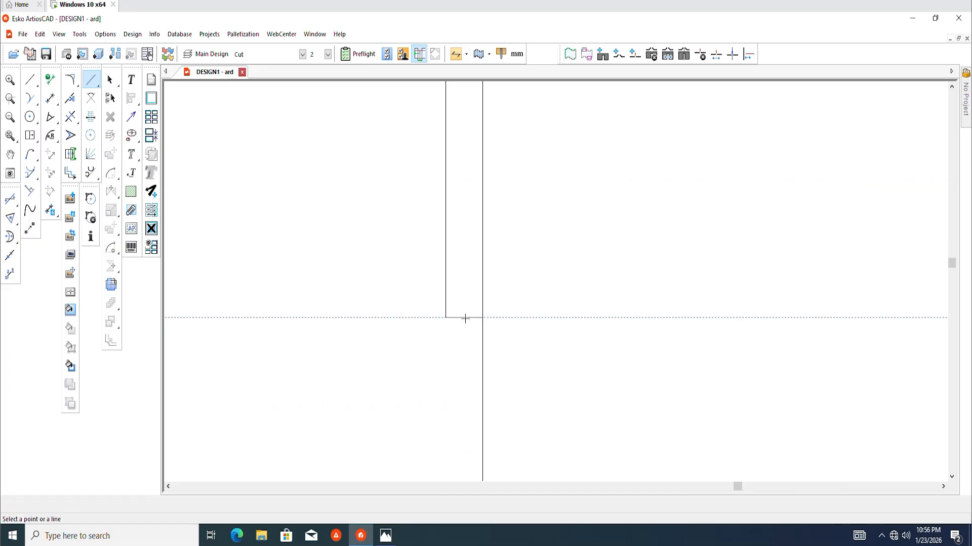
click(464, 318)
key(Escape)
click(476, 317)
click(470, 311)
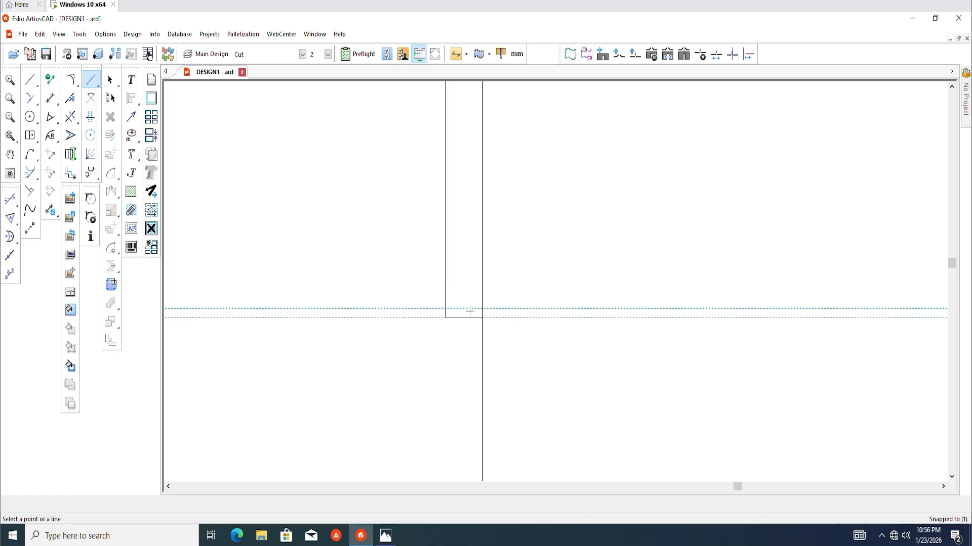
scroll(471, 317, down, 1)
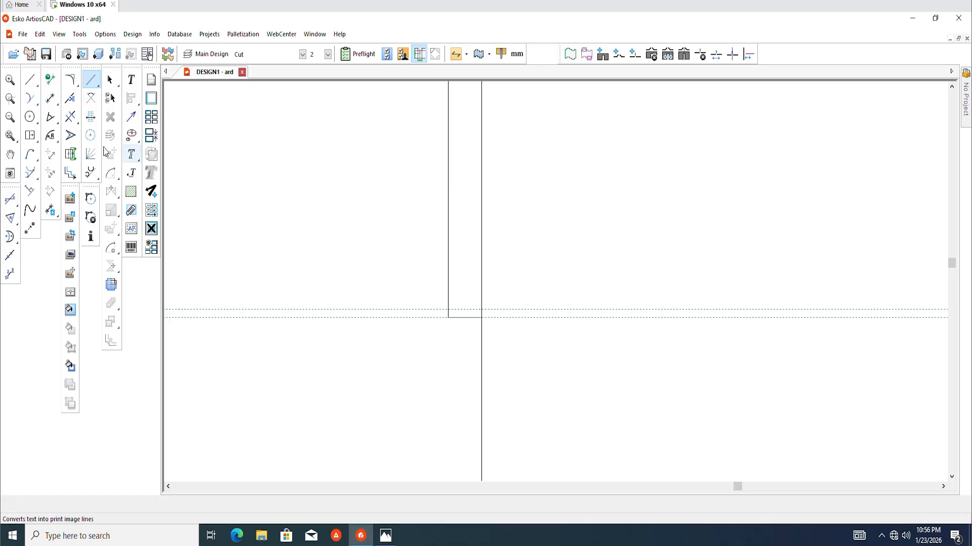
Step: Add inward-sloping 10° construction lines through the points where the two 1 mm offset lines meet the fold line
scroll(459, 287, up, 2)
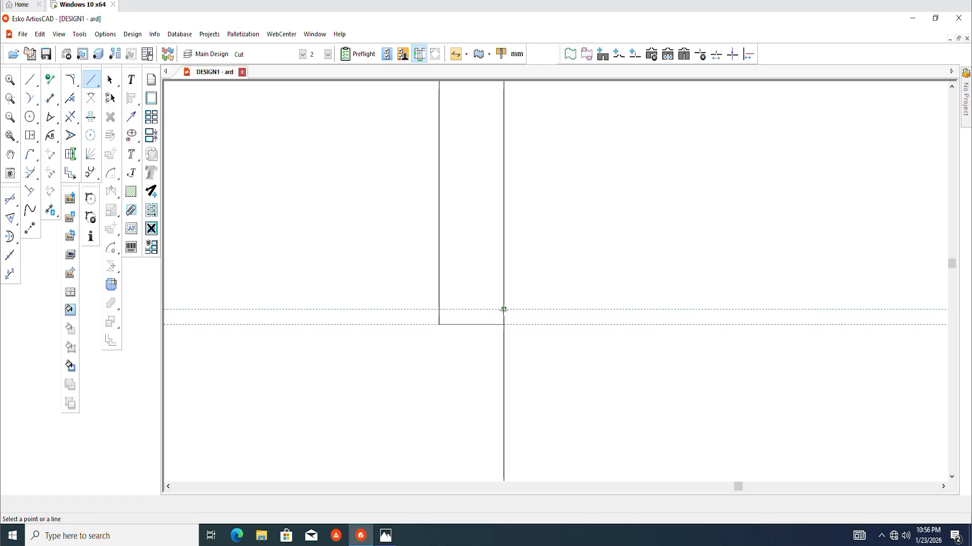
click(503, 309)
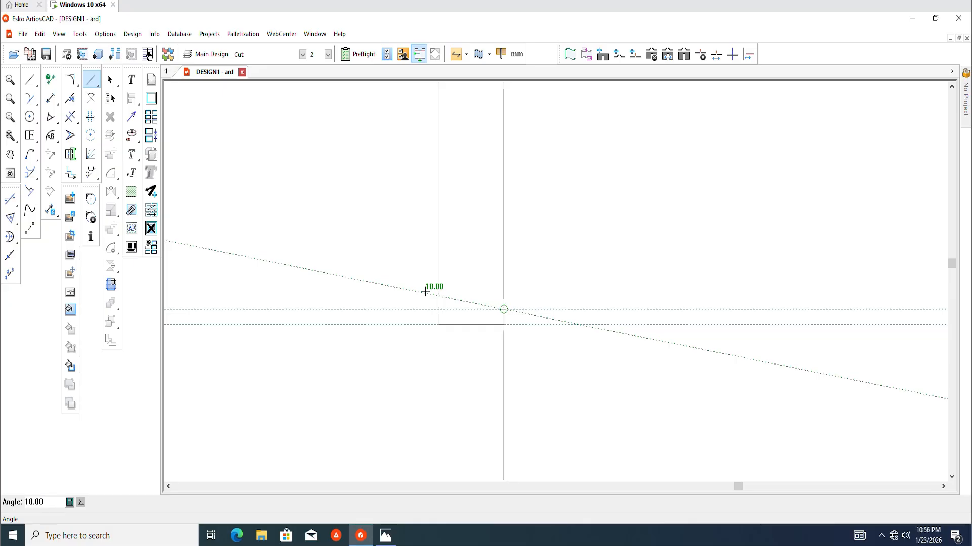
click(425, 292)
scroll(473, 405, down, 5)
scroll(475, 261, up, 5)
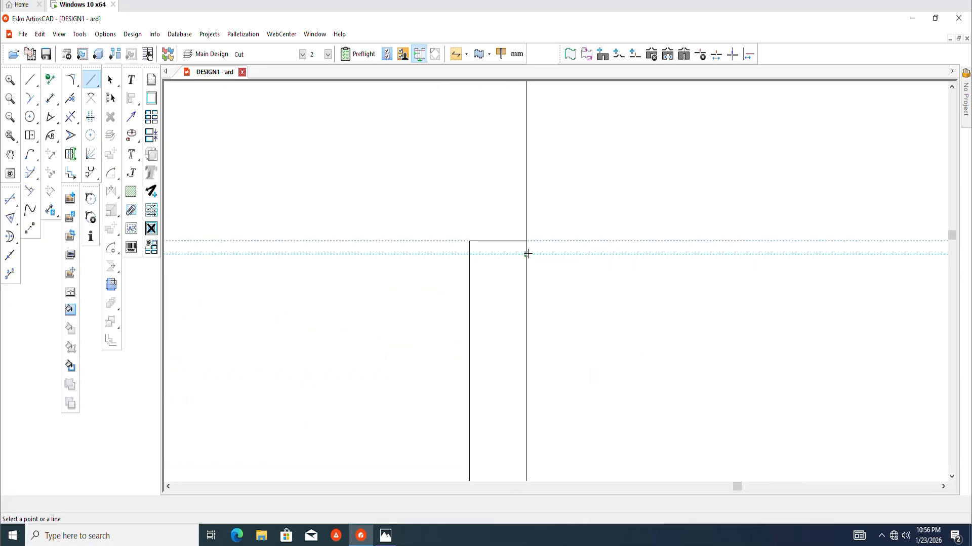
click(526, 254)
click(448, 271)
scroll(497, 232, down, 3)
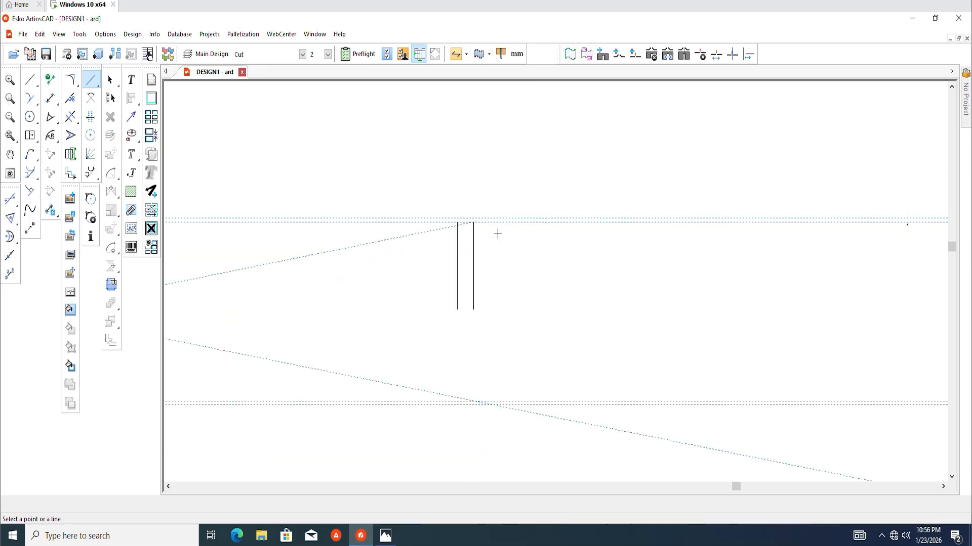
Step: Draw a line about 5 mm long along the upper 10° construction line, across the upper slot rectangle of the first detached panel
click(30, 79)
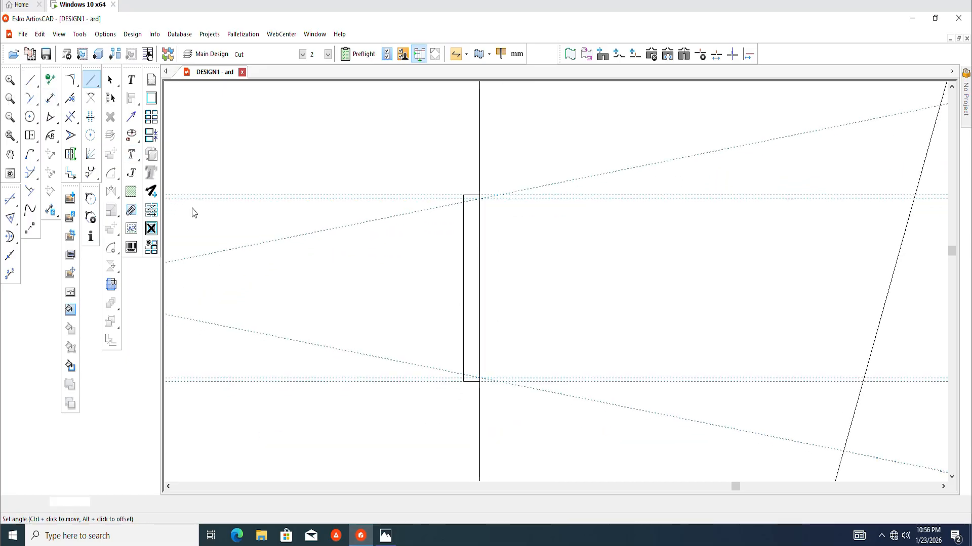
scroll(624, 287, down, 3)
scroll(570, 237, down, 5)
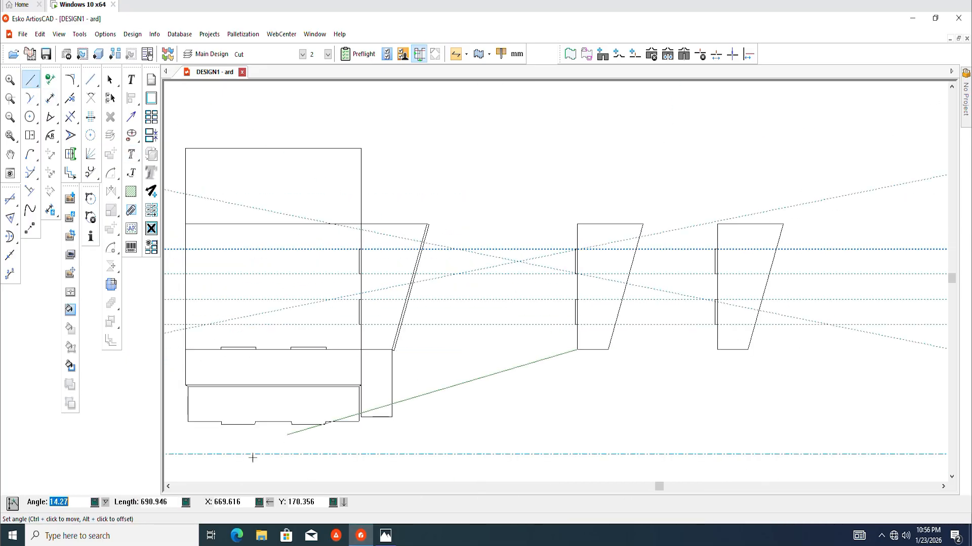
scroll(601, 348, up, 5)
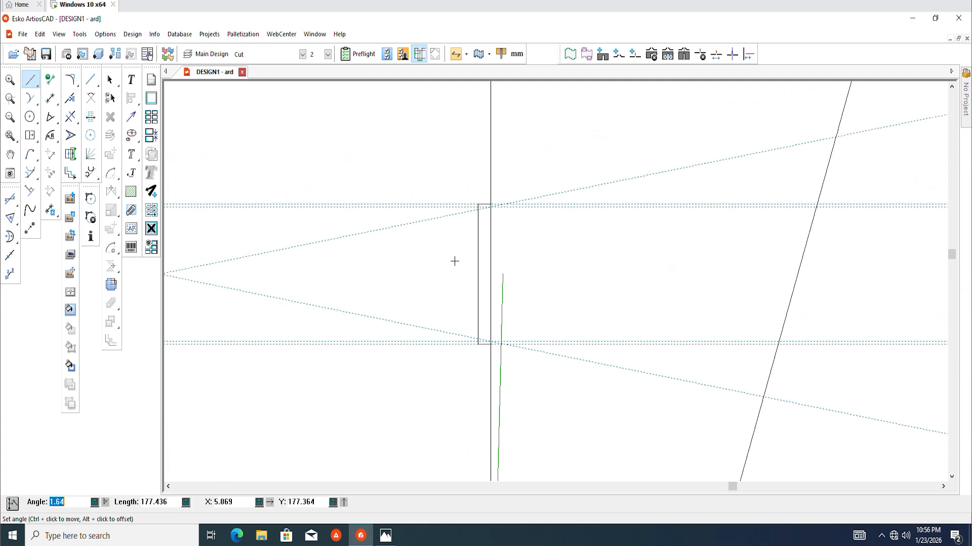
scroll(410, 234, up, 2)
key(F2)
scroll(481, 198, up, 2)
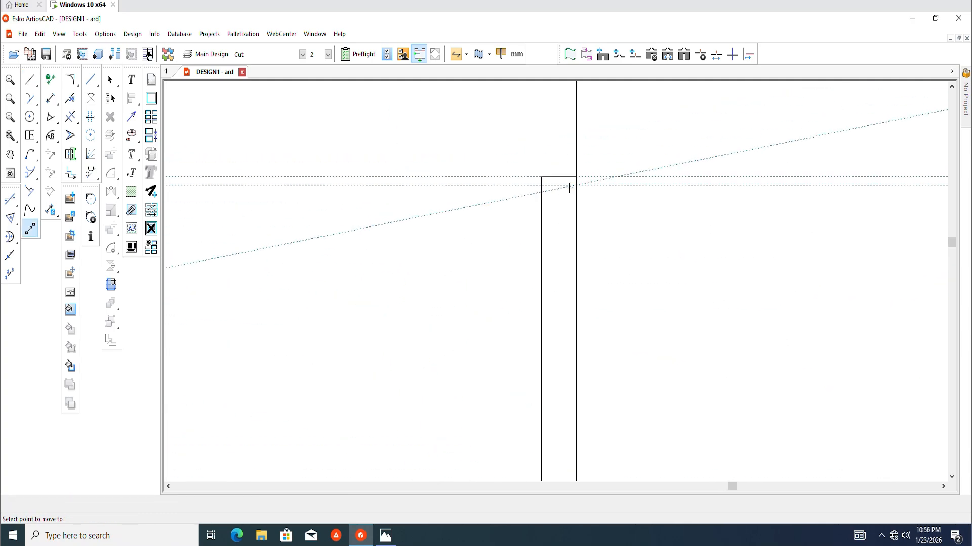
click(576, 184)
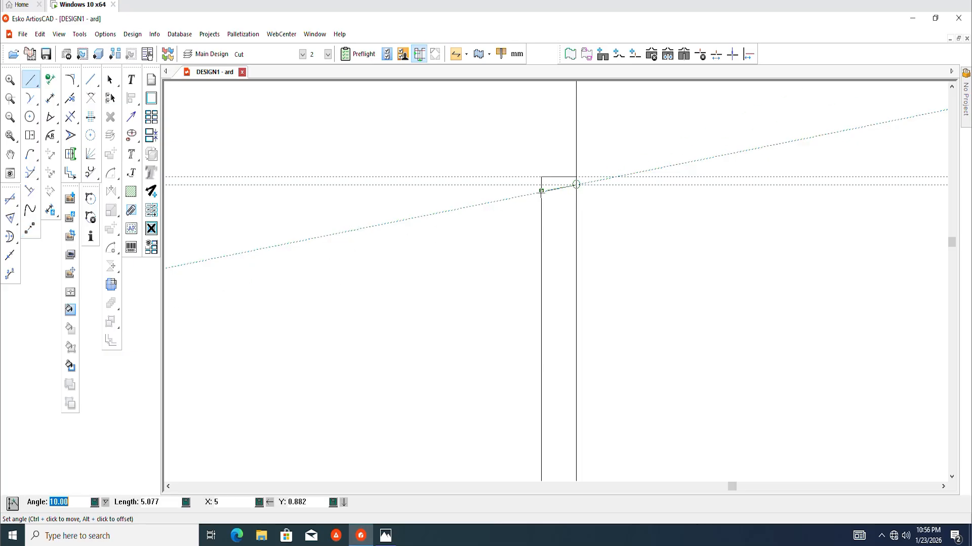
Step: Draw the matching sloped line across the lower end of the upper slot rectangle, along the other 10° construction line
scroll(477, 184, down, 3)
scroll(514, 268, up, 2)
scroll(488, 355, up, 2)
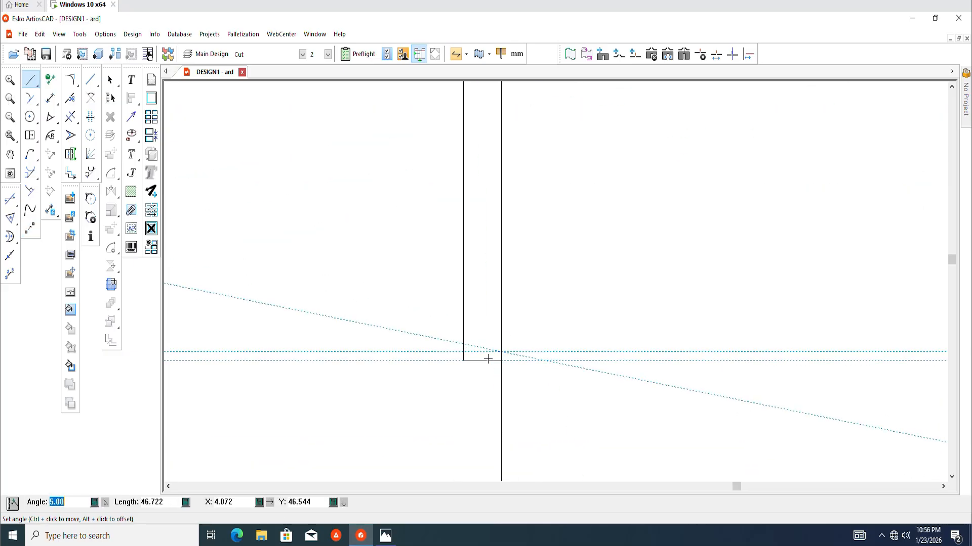
click(463, 344)
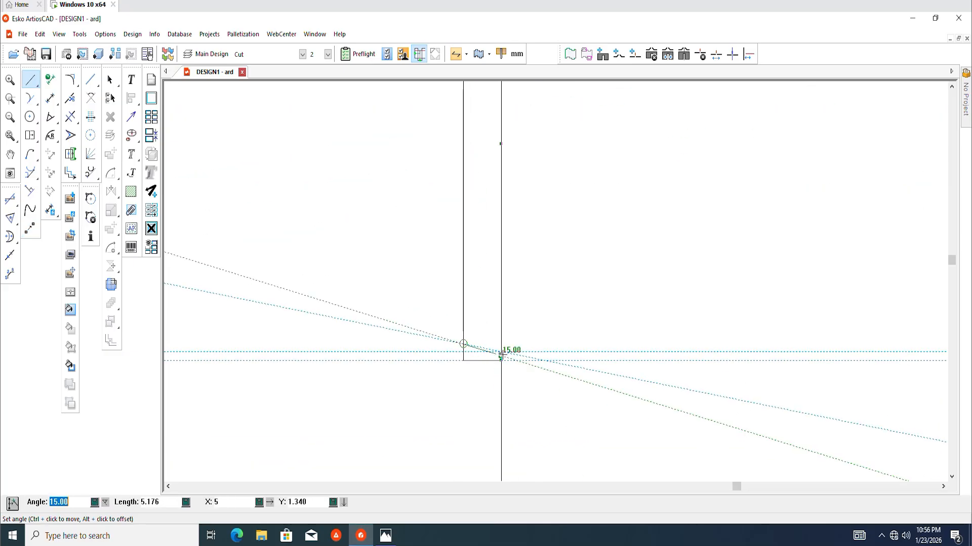
click(501, 351)
scroll(465, 354, down, 3)
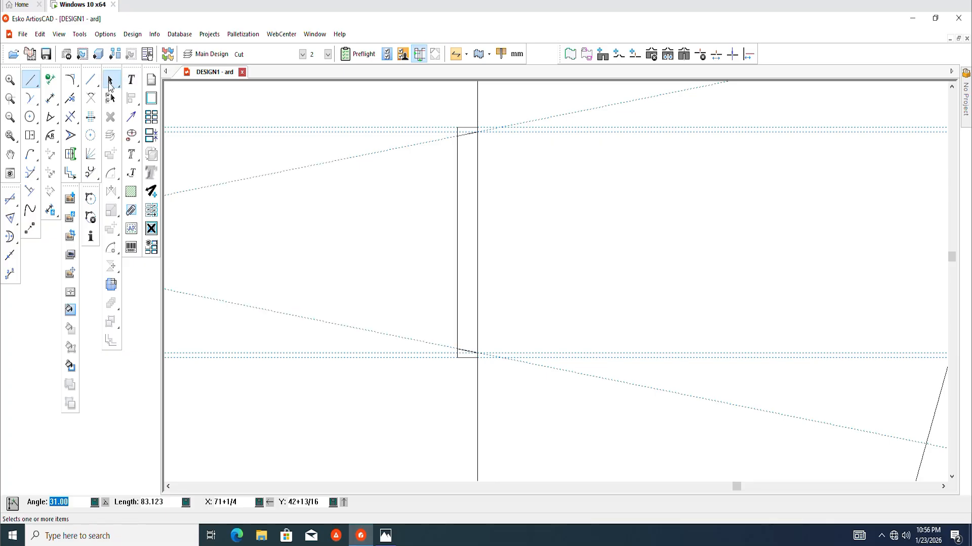
Step: Delete the lower slot rectangle on the first detached tapered panel
click(111, 81)
scroll(349, 219, down, 2)
middle_drag(497, 287, 502, 199)
scroll(504, 203, down, 1)
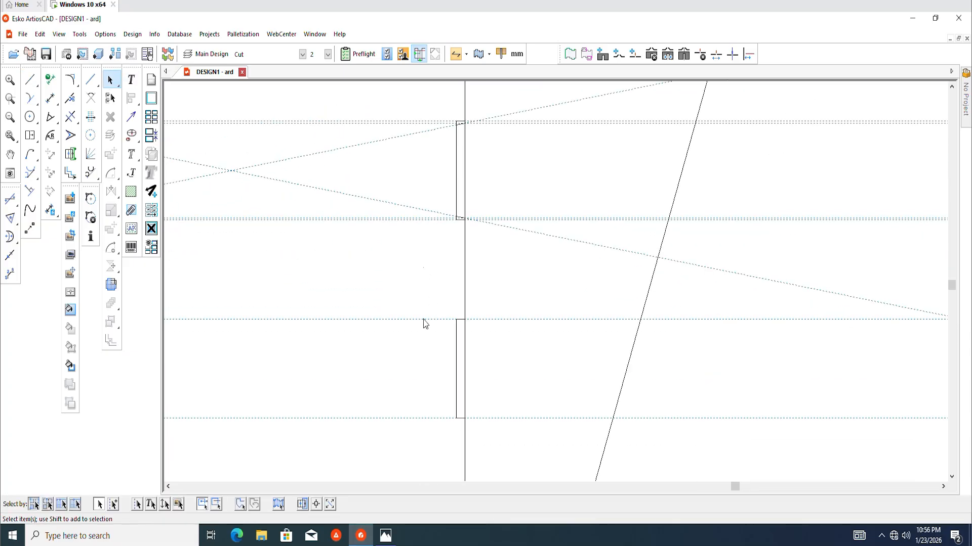
drag(424, 268, 462, 444)
key(Delete)
Step: Copy the upper slot rectangle with its two sloped end lines straight down to the deleted lower rectangle's position on the fold line
drag(425, 98, 460, 252)
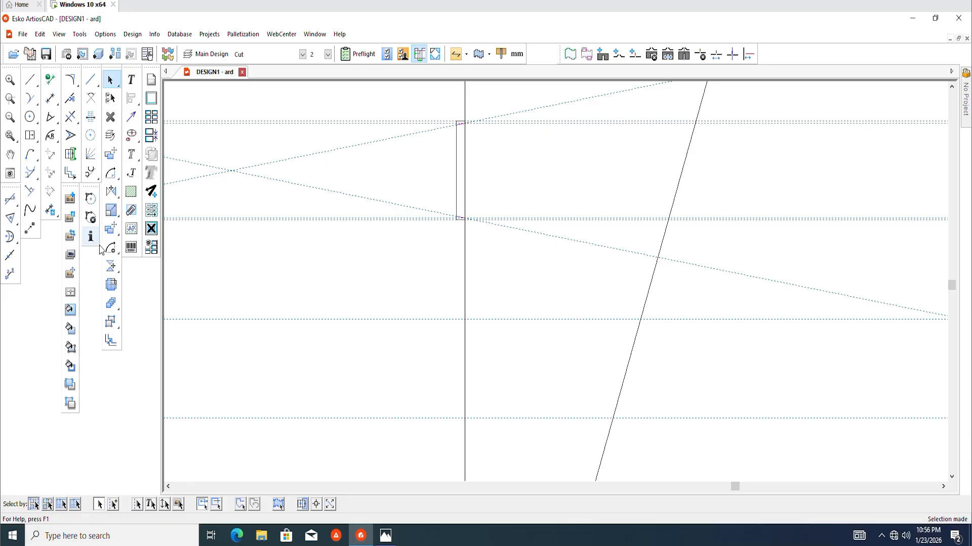
click(109, 232)
click(461, 122)
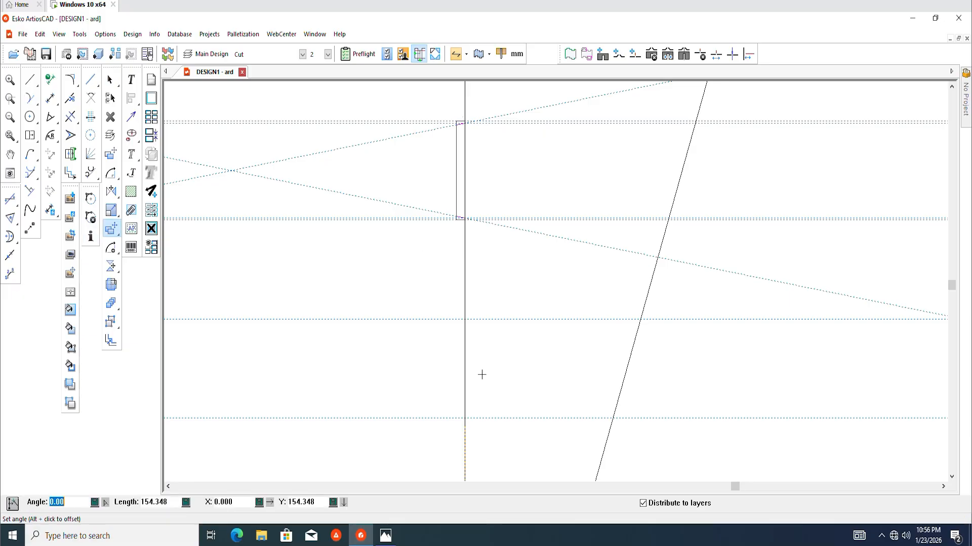
click(464, 319)
scroll(408, 274, down, 1)
click(409, 274)
Step: Trim the square corners outside the sloped lines at both ends of the upper slot rectangle to form a tapered tab
scroll(424, 358, up, 2)
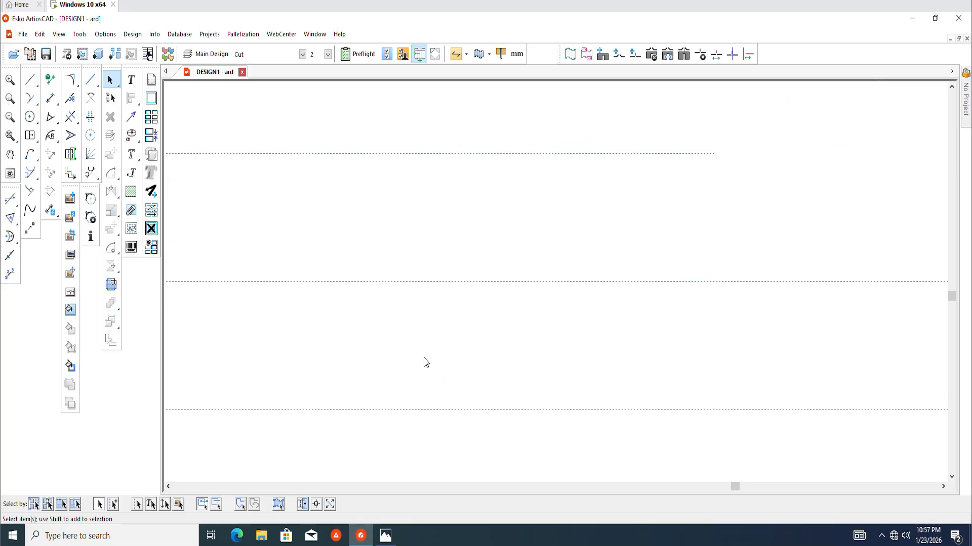
click(70, 117)
scroll(487, 193, up, 3)
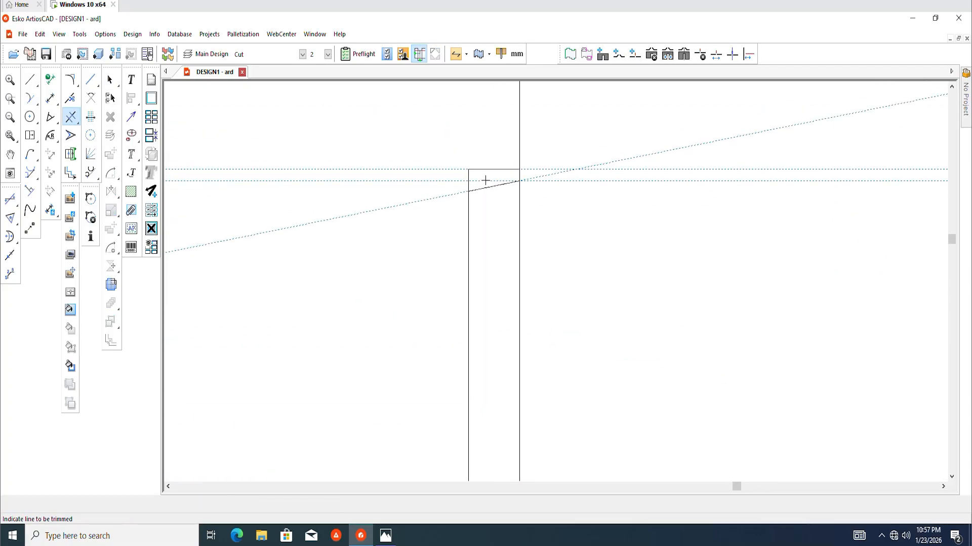
click(468, 188)
scroll(472, 151, down, 5)
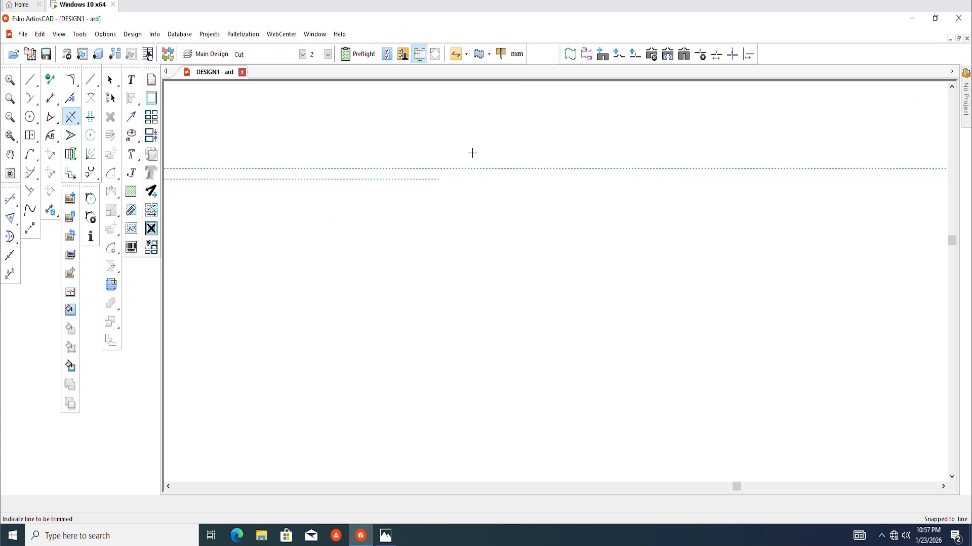
scroll(482, 309, up, 3)
scroll(460, 230, up, 3)
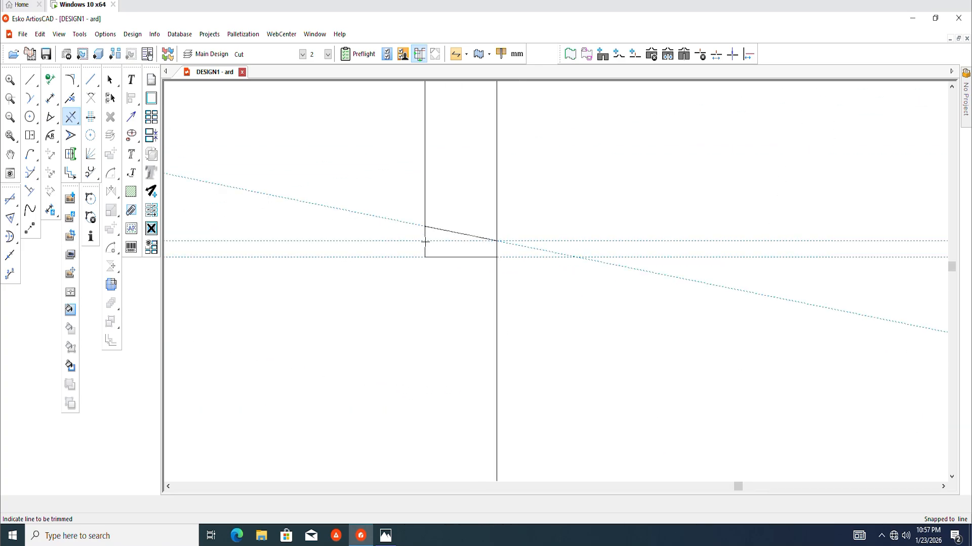
click(436, 258)
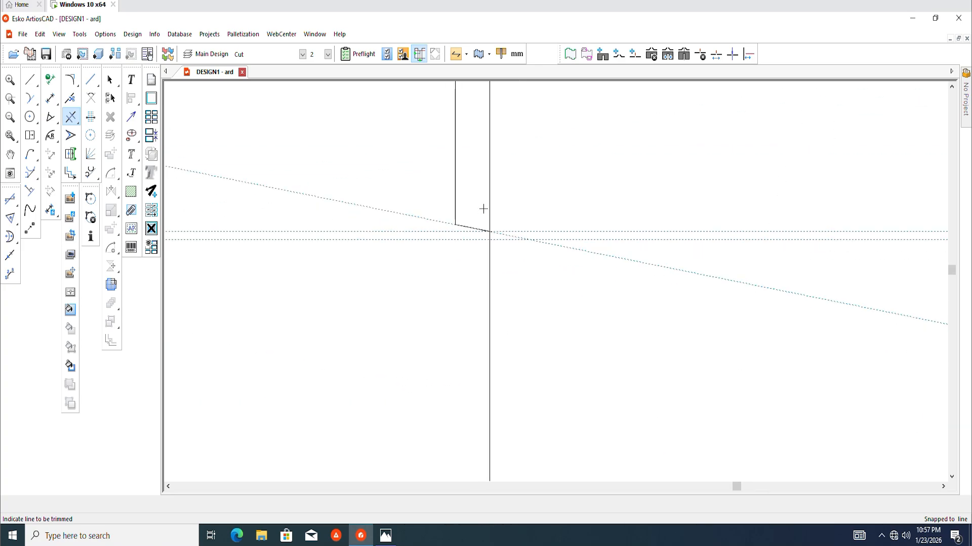
scroll(484, 328, down, 3)
Step: Trim the square corners outside the sloped ends of the copied lower rectangle to form the second tapered tab
scroll(486, 259, up, 5)
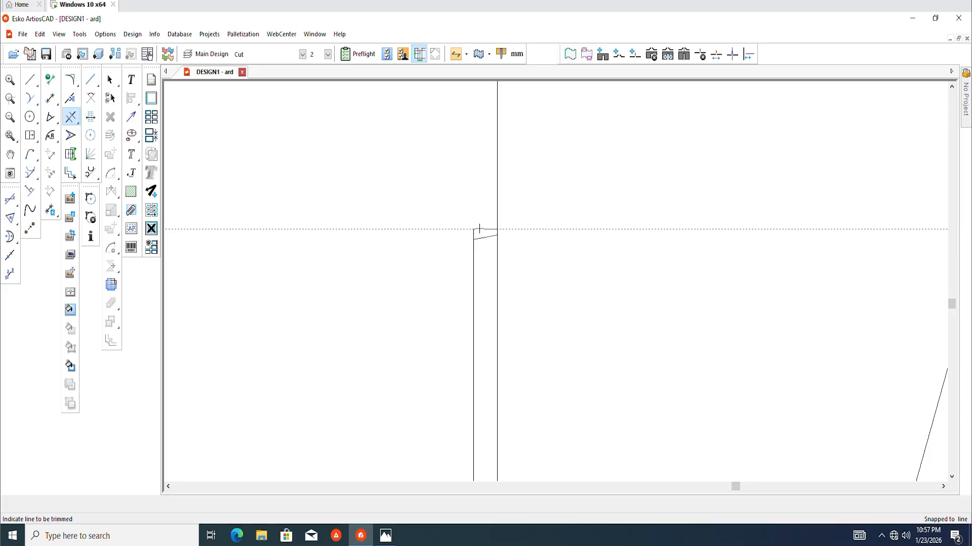
scroll(479, 379, down, 2)
scroll(473, 293, up, 2)
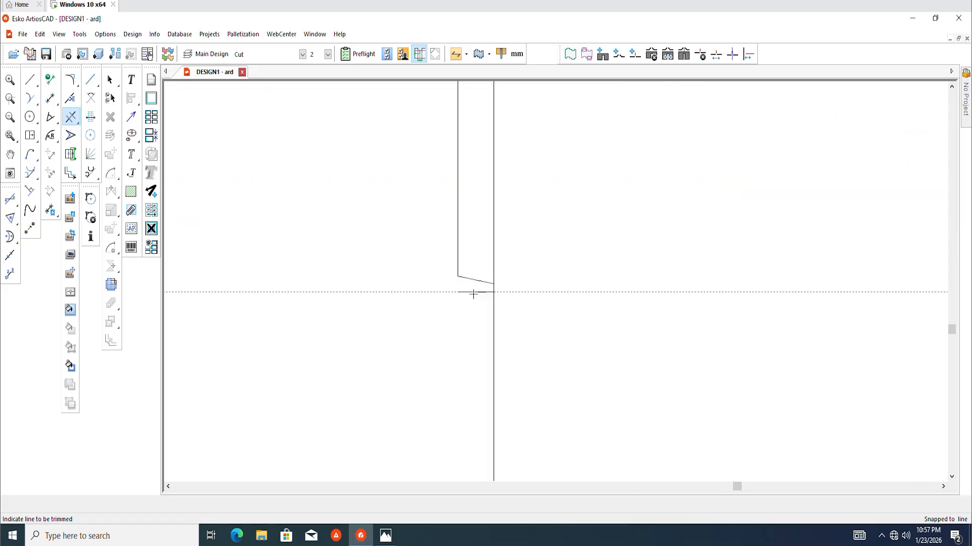
Step: Trim away the fold-line segments across the bases of both tabs so the tabs open into the first detached panel
scroll(440, 325, down, 5)
mouse_move(478, 266)
middle_down()
mouse_move(483, 286)
mouse_move(472, 277)
middle_up()
scroll(483, 285, up, 1)
scroll(447, 202, up, 3)
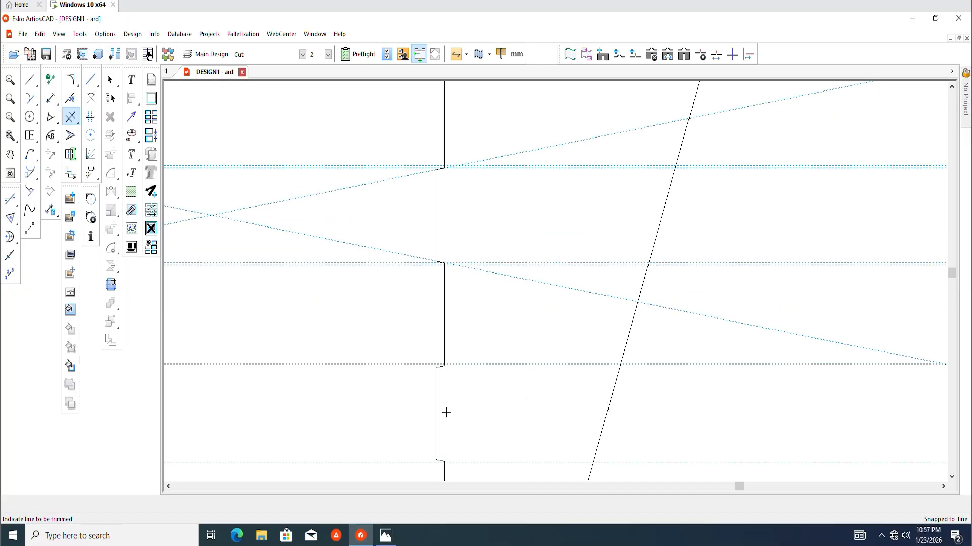
Step: Delete all the horizontal and 10° construction lines that run across the detached panels
scroll(429, 341, down, 3)
scroll(482, 373, down, 2)
middle_drag(482, 373, 497, 338)
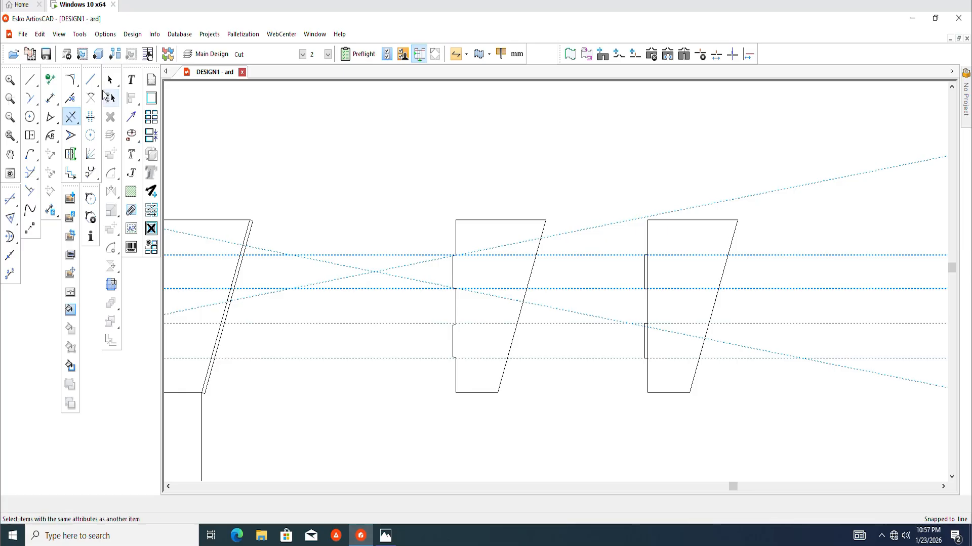
click(110, 80)
scroll(484, 273, down, 2)
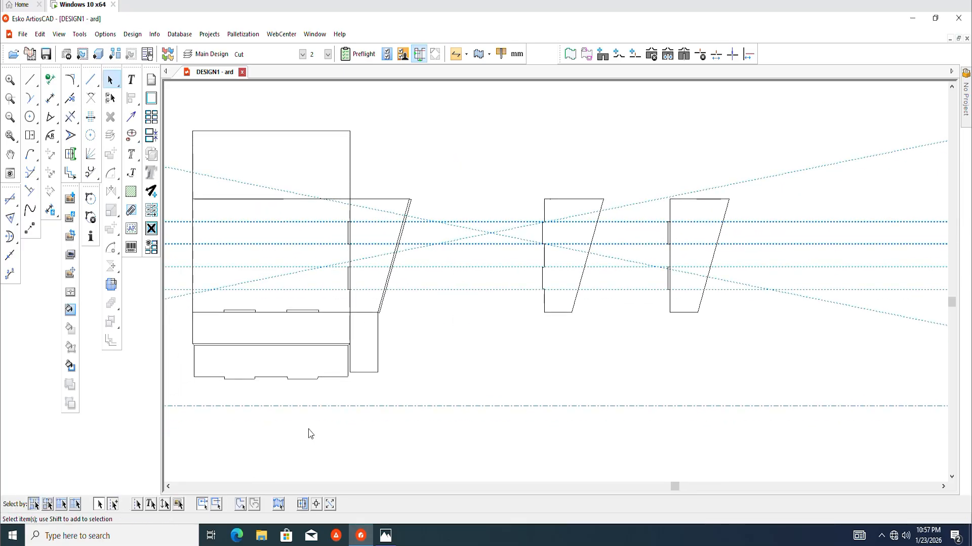
drag(454, 149, 510, 372)
key(Delete)
Step: Rotate the first detached panel with its two tapered tabs by 180°
scroll(579, 232, up, 1)
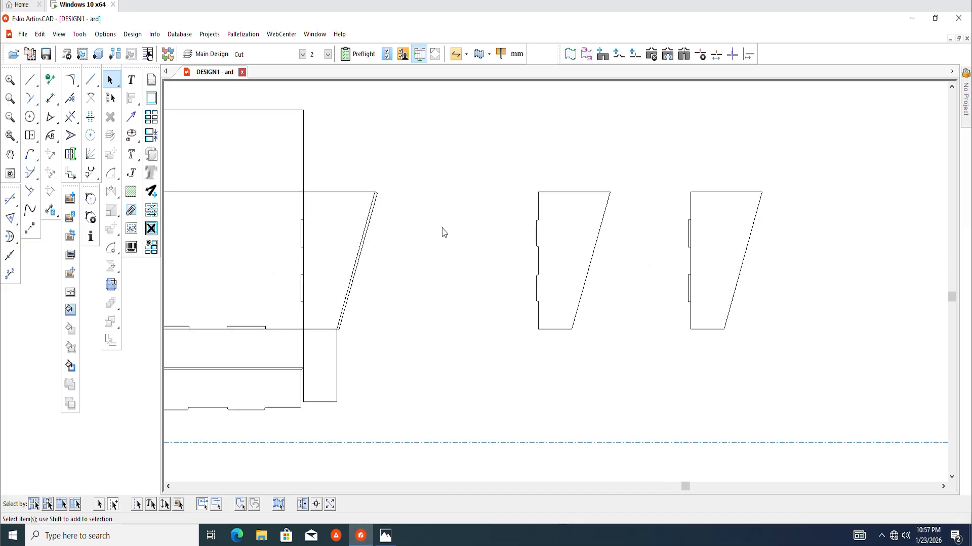
mouse_move(443, 233)
middle_down()
mouse_move(542, 219)
mouse_move(538, 228)
middle_up()
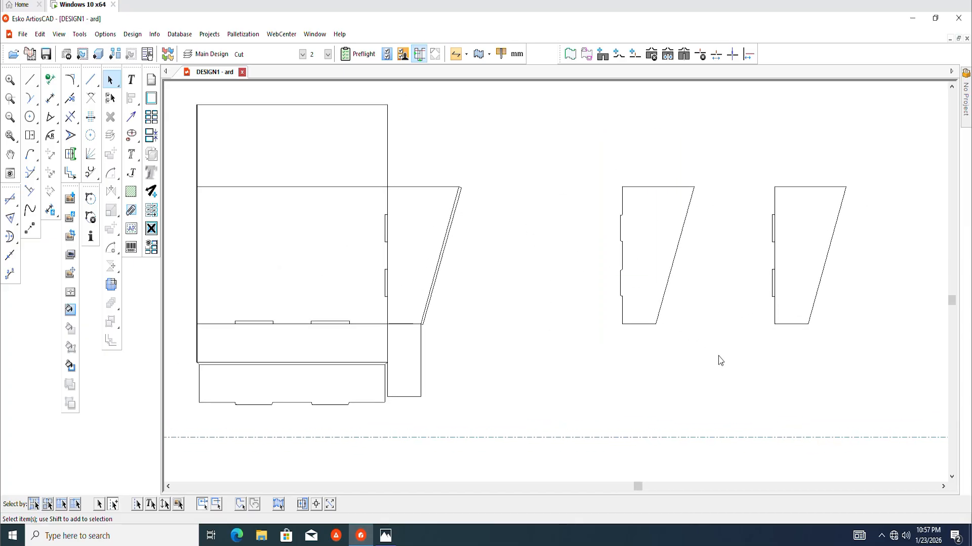
drag(599, 154, 718, 356)
middle_drag(694, 293, 652, 280)
scroll(651, 278, up, 1)
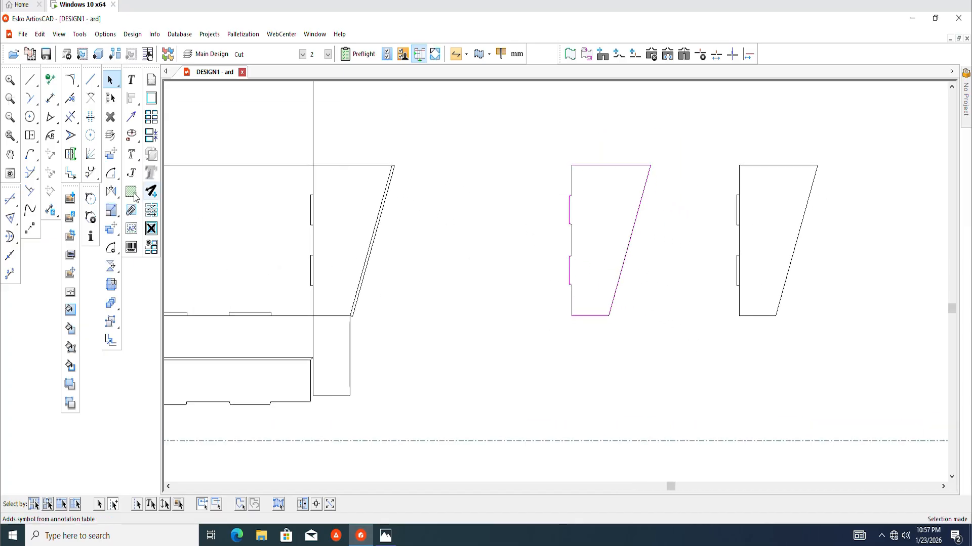
click(111, 174)
click(111, 174)
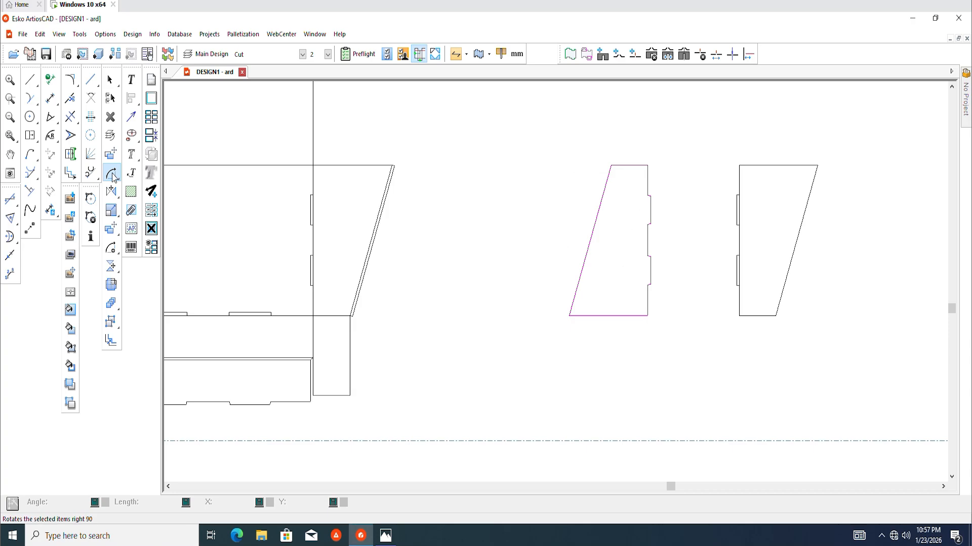
click(111, 175)
click(111, 175)
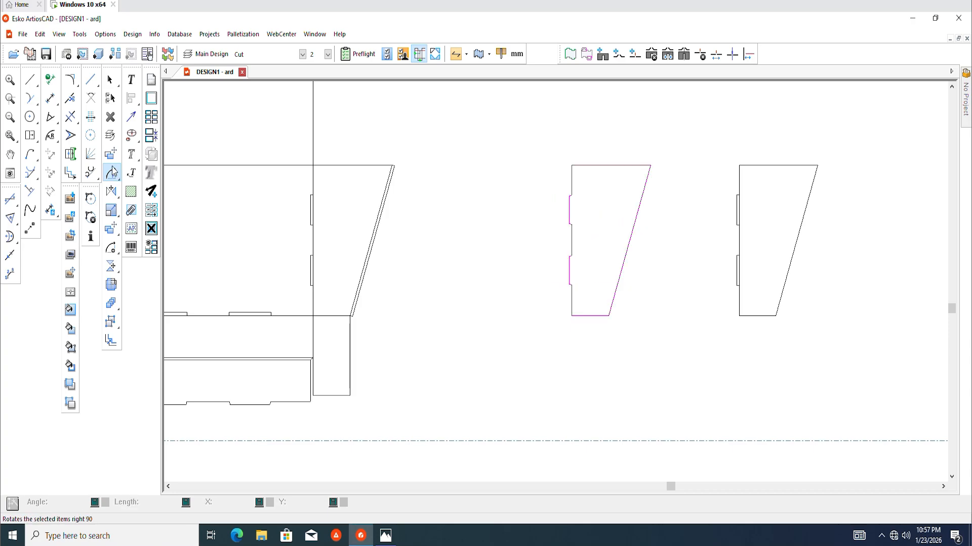
click(112, 175)
click(112, 175)
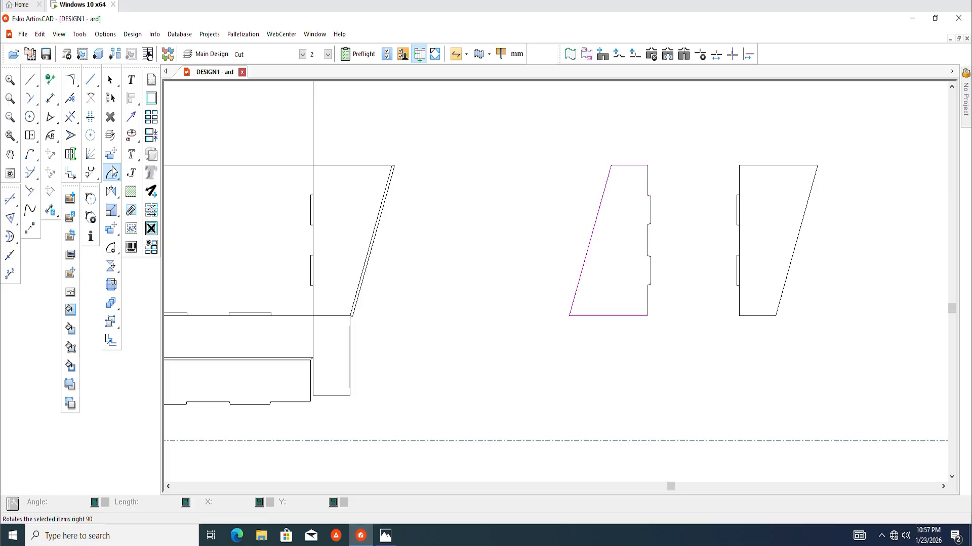
Step: Mirror the rotated tabbed panel vertically, placing it beside the attached side panel with its wide edge up and tabs facing outward
drag(114, 195, 130, 191)
click(610, 165)
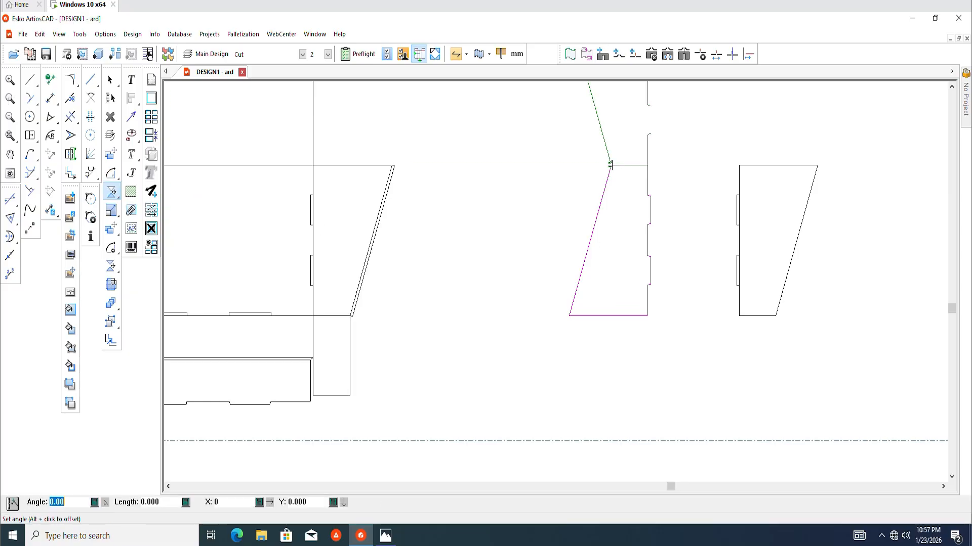
key(Escape)
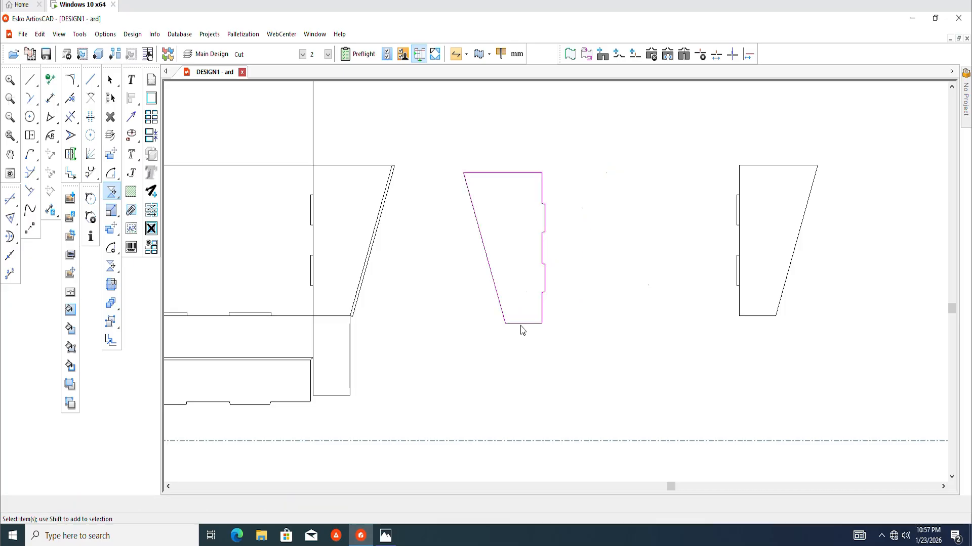
Step: Move the mirrored tabbed panel by its upper sloped-edge corner onto the upper end of the attached side panel's outer sloped line
scroll(336, 172, up, 3)
click(110, 154)
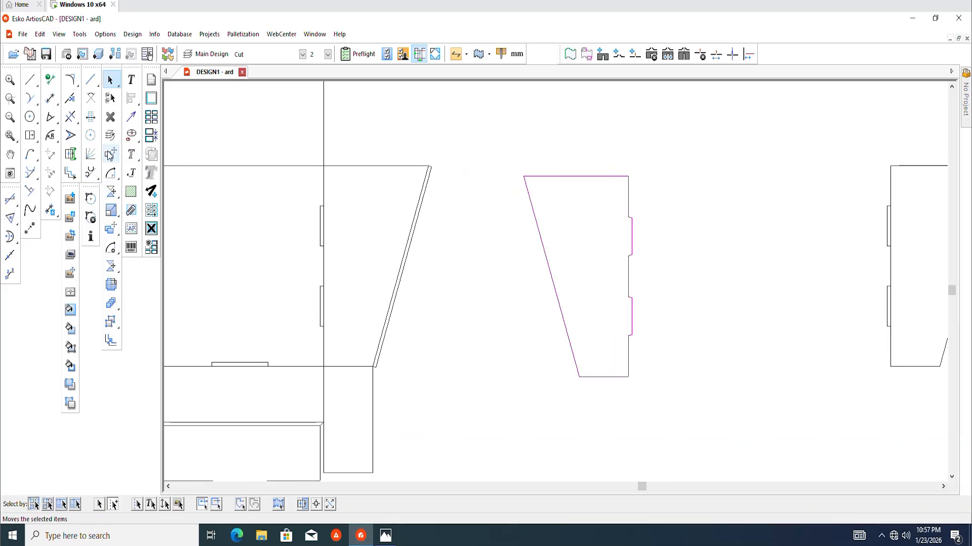
click(524, 175)
scroll(430, 167, up, 3)
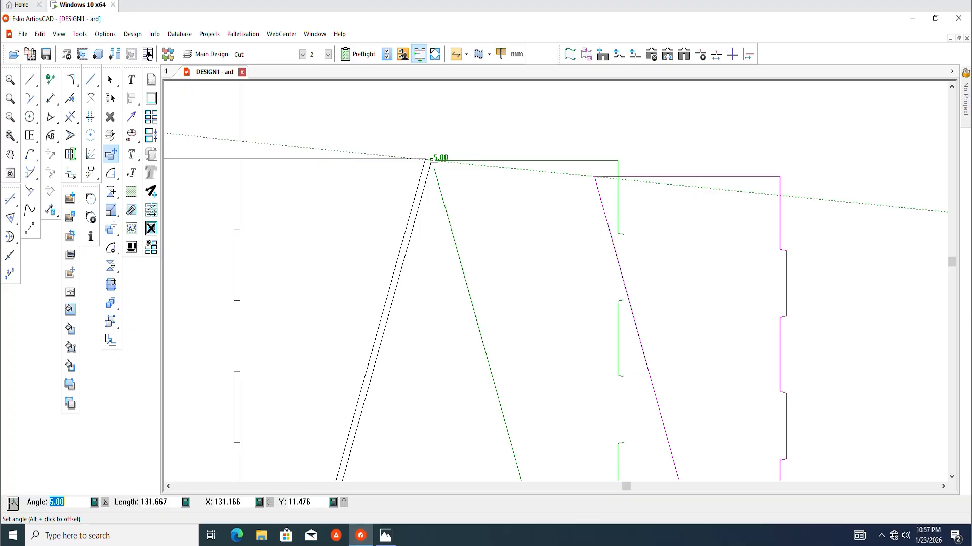
click(431, 160)
key(Escape)
scroll(542, 202, down, 4)
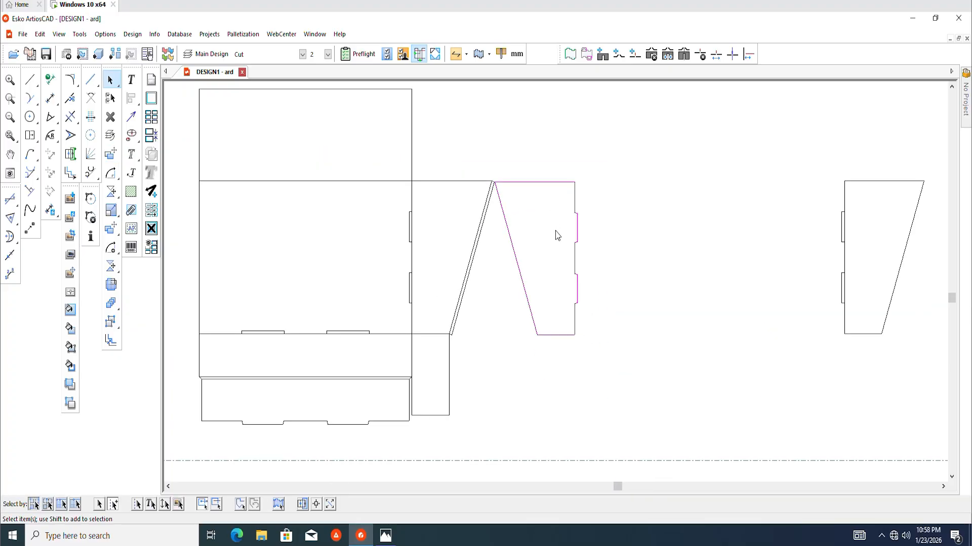
Step: Try to rotate the tabbed panel about its upper sloped-edge corner so its sloped edge lies on the side panel's outer sloped line
click(112, 174)
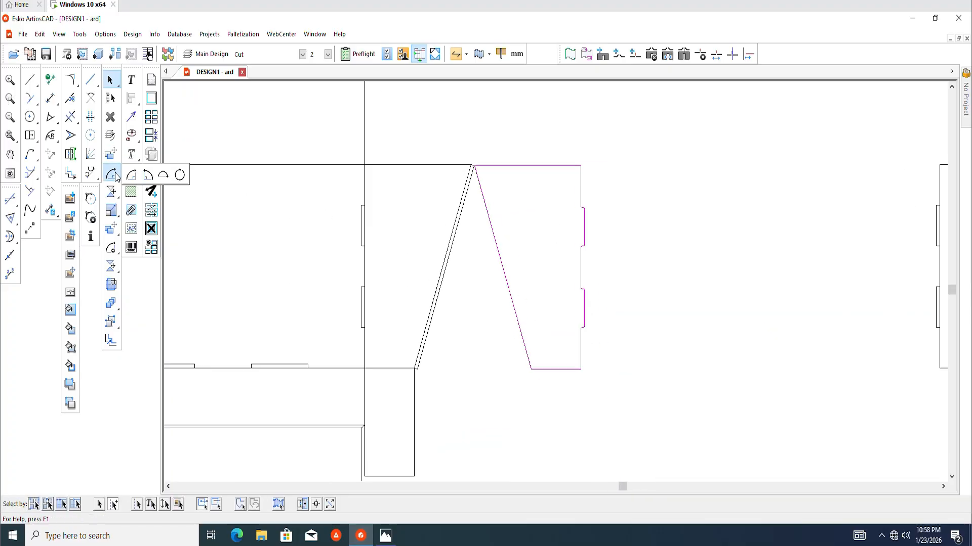
click(180, 176)
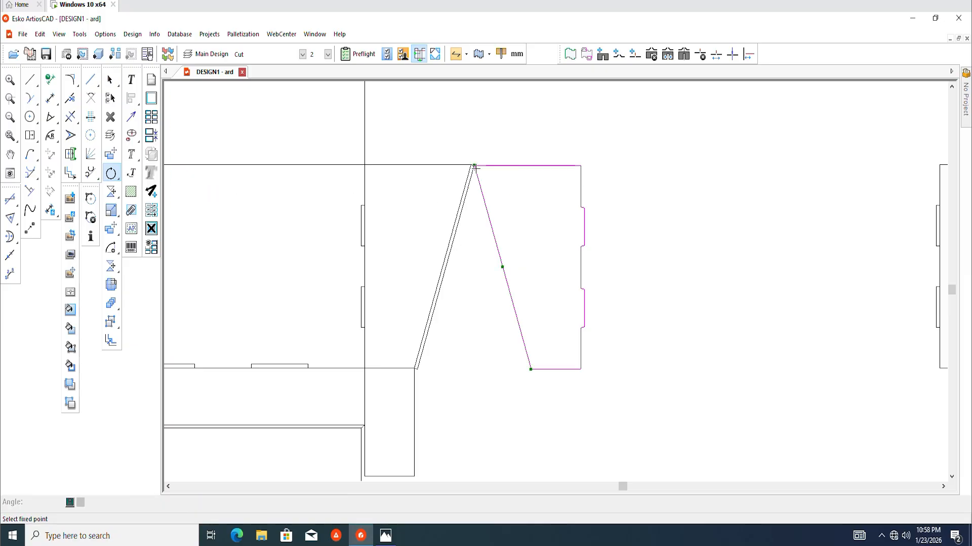
scroll(419, 383, up, 2)
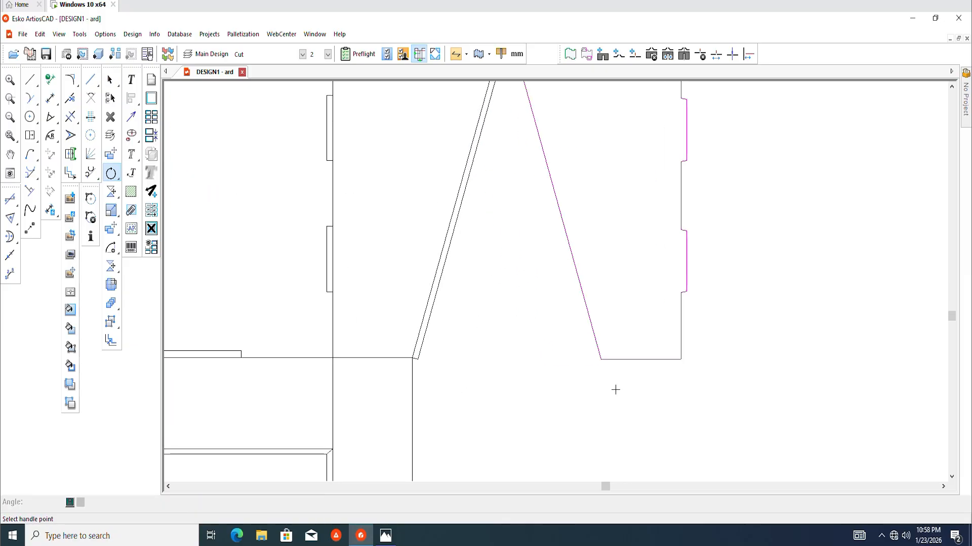
click(601, 360)
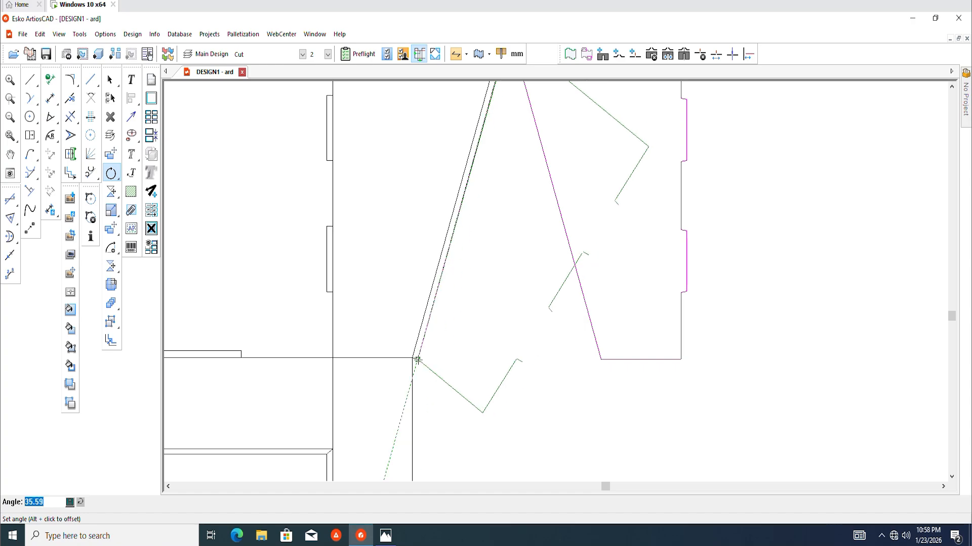
click(418, 359)
Step: Examine how the lower and upper ends of the rotated panel's sloped edge meet the side panel's outer sloped line
scroll(436, 404, up, 2)
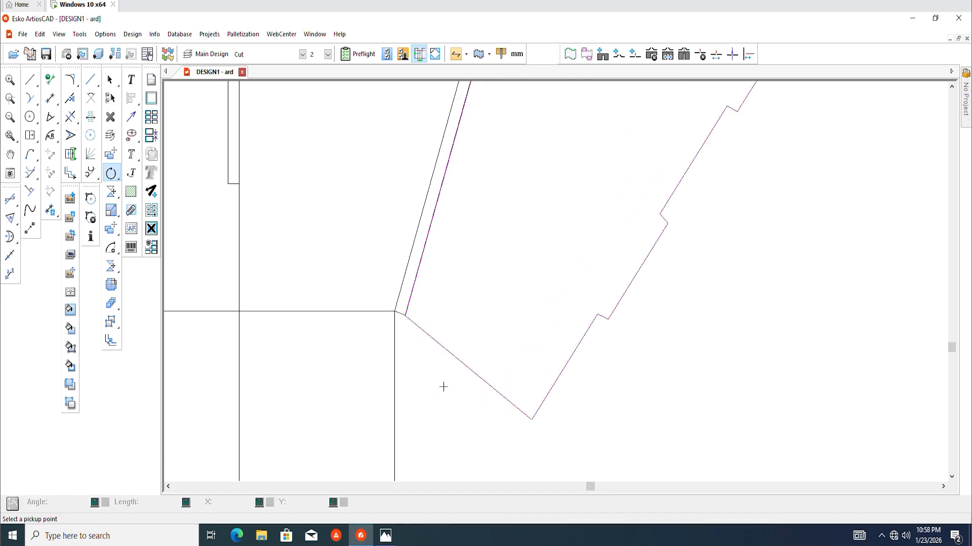
scroll(444, 381, up, 1)
scroll(438, 356, down, 1)
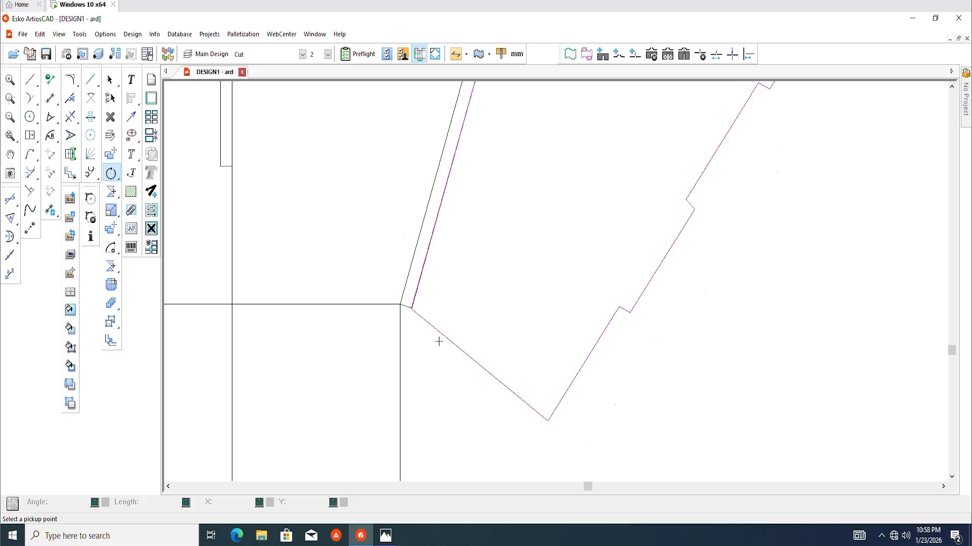
scroll(401, 302, up, 2)
scroll(412, 324, down, 1)
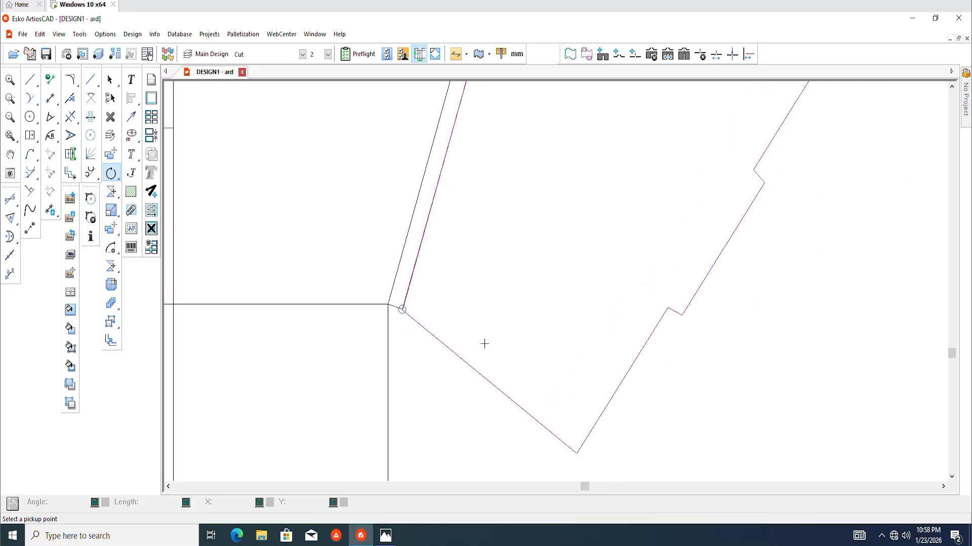
scroll(448, 356, down, 5)
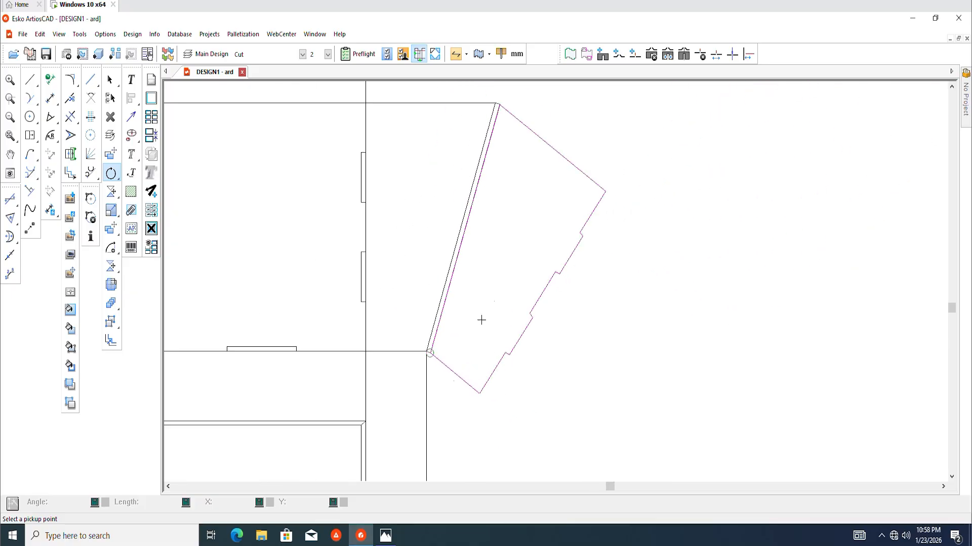
mouse_move(527, 175)
middle_down()
mouse_move(496, 254)
mouse_move(494, 290)
middle_up()
scroll(495, 255, up, 3)
scroll(464, 261, up, 3)
scroll(437, 239, up, 1)
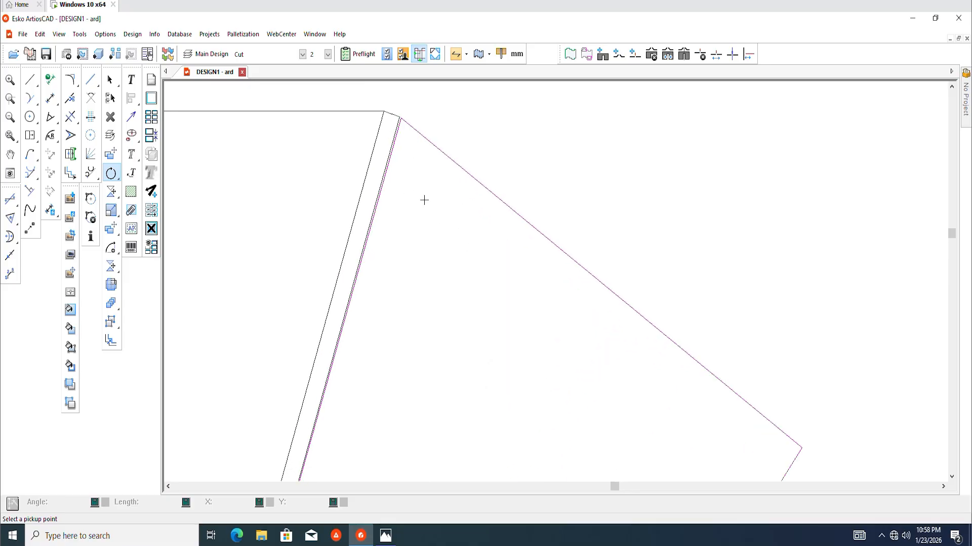
scroll(417, 109, up, 3)
middle_drag(393, 170, 450, 212)
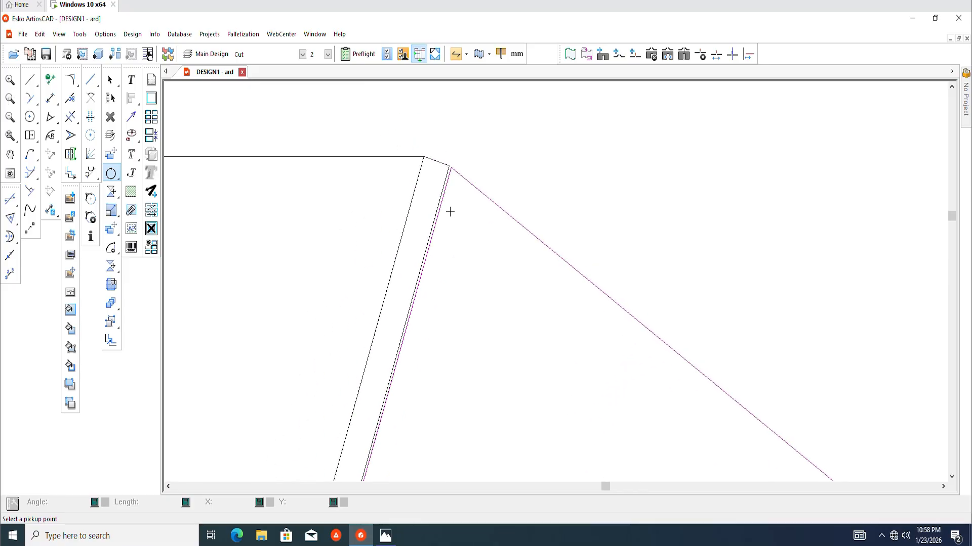
Step: Undo the rotation and move the tabbed panel's upper sloped-edge corner exactly onto the upper end of the outer sloped line
click(111, 153)
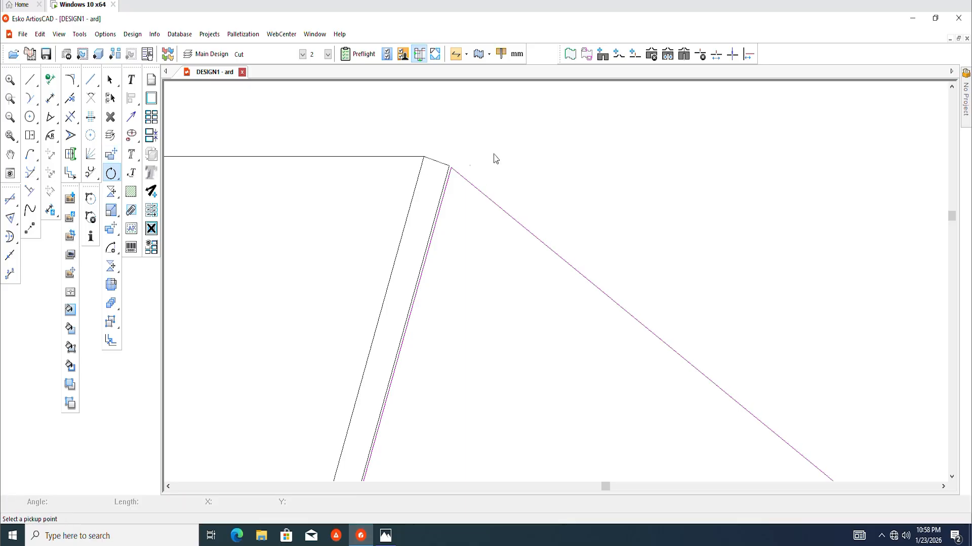
scroll(495, 156, up, 3)
scroll(408, 165, up, 3)
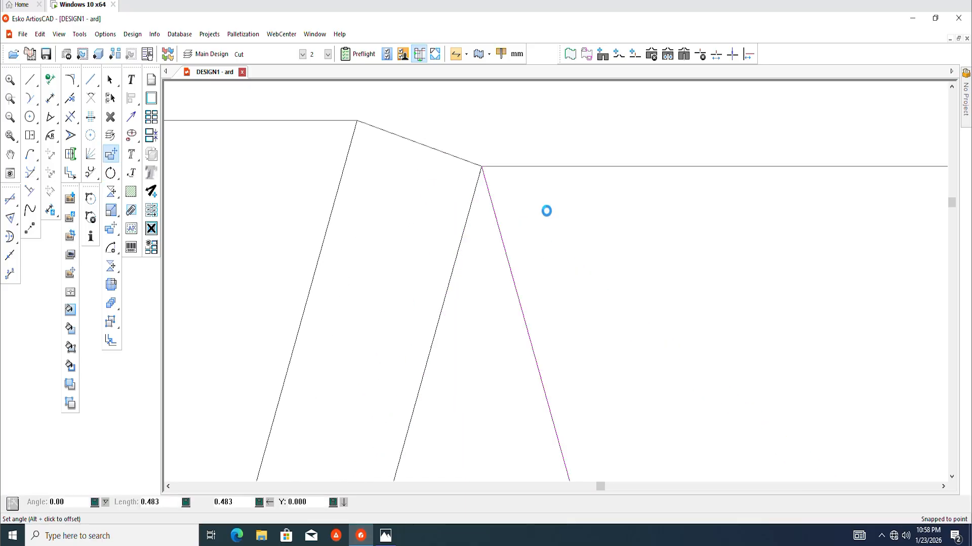
scroll(547, 210, down, 6)
scroll(479, 190, down, 5)
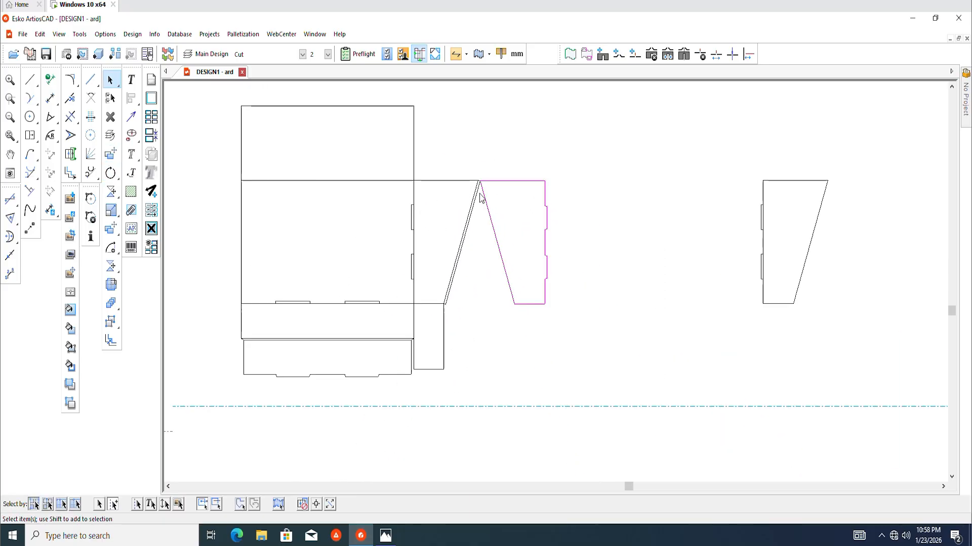
Step: Rotate the repositioned tabbed panel about its upper corner until its sloped edge aligns with the outer sloped line down to its lower end
click(112, 172)
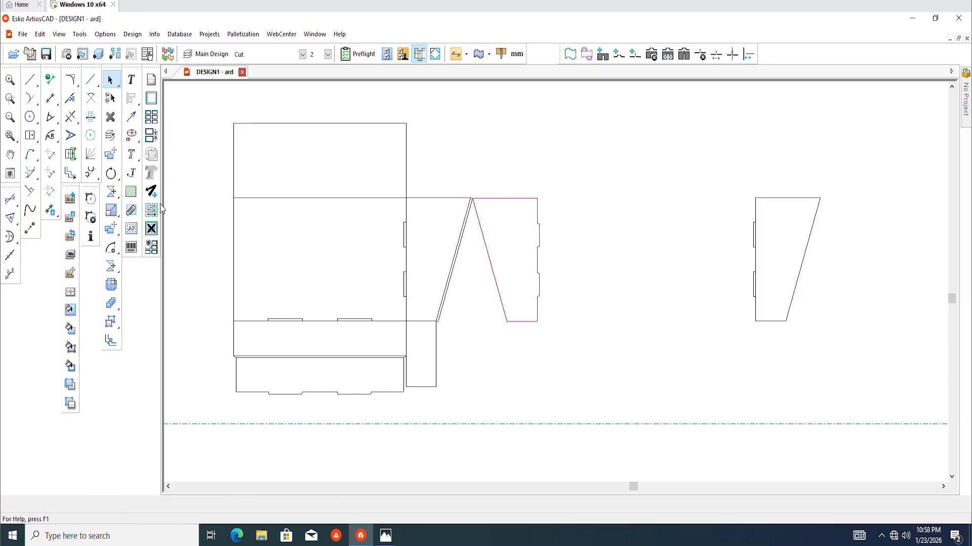
scroll(462, 227, up, 4)
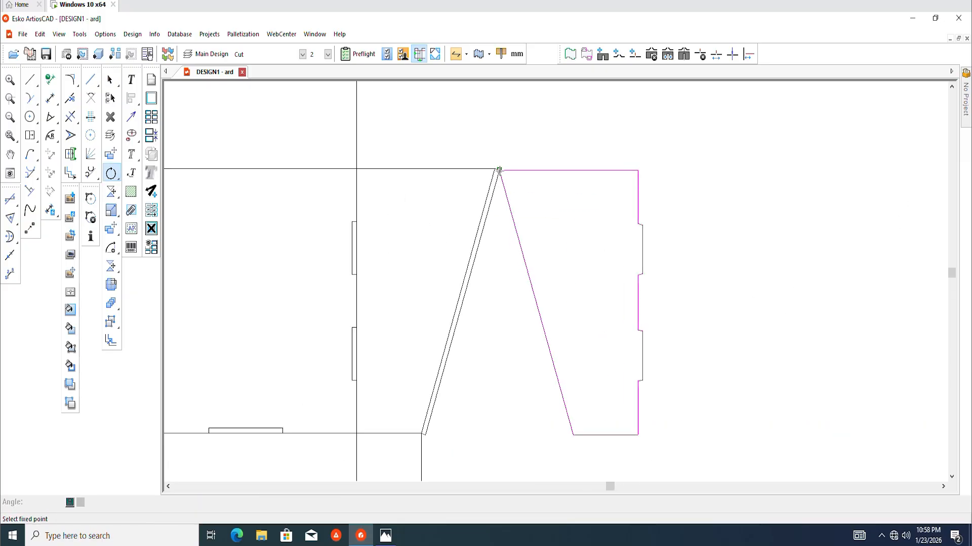
click(573, 436)
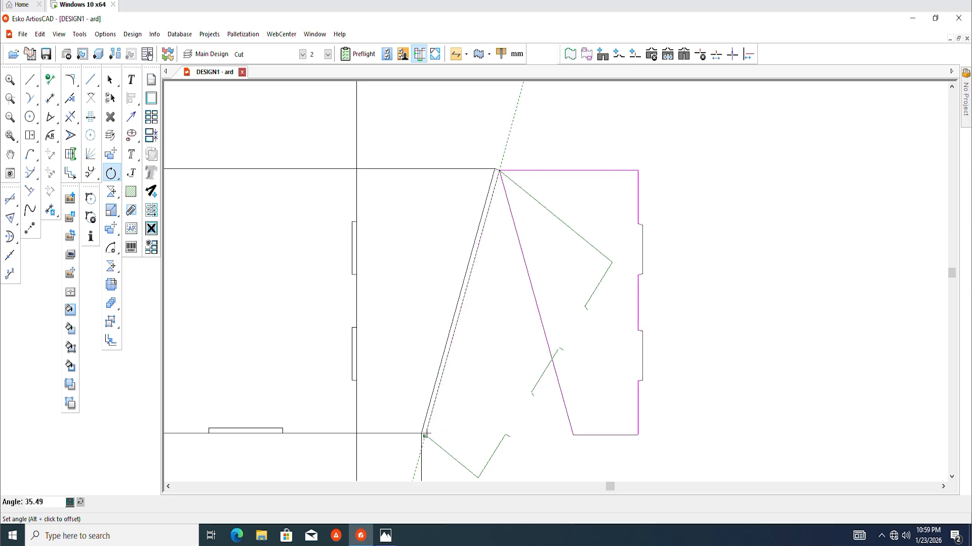
click(427, 434)
scroll(467, 344, down, 5)
click(111, 82)
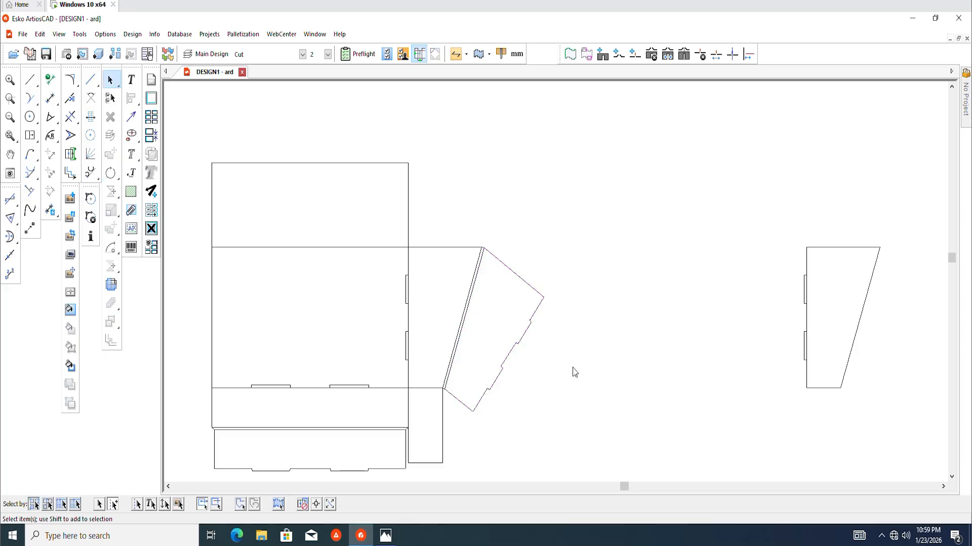
Step: Add a construction line offset 1 mm inward from the short edge joining the lower ends of the two parallel sloped lines
scroll(442, 334, up, 5)
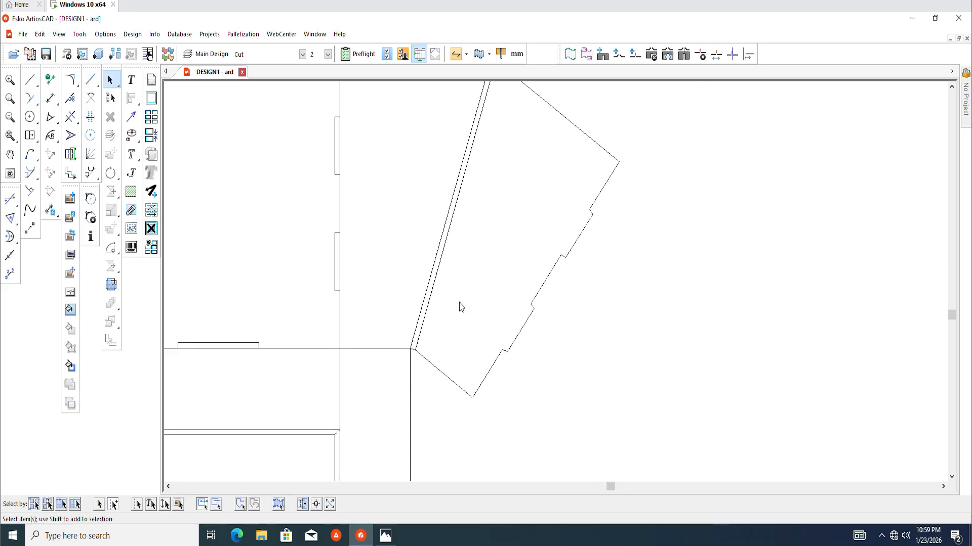
scroll(440, 378, up, 4)
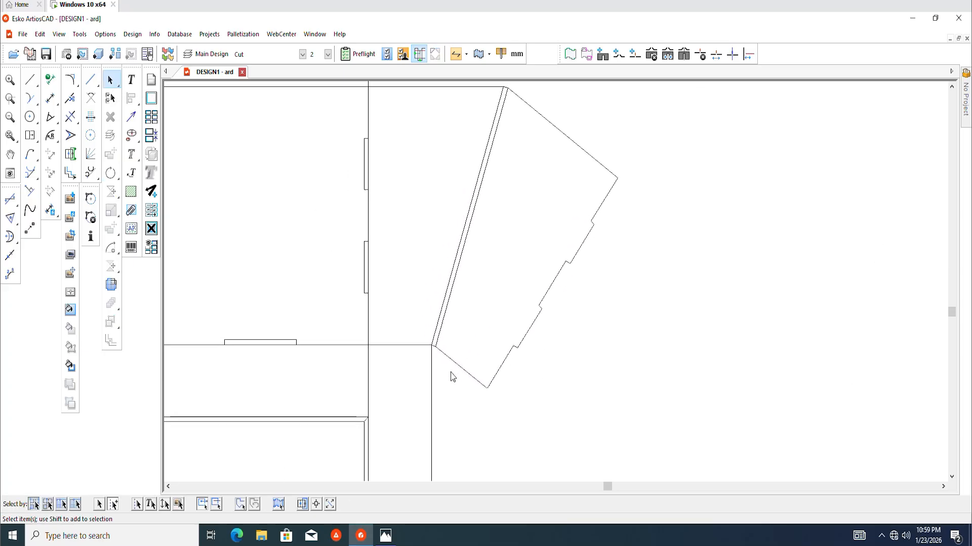
scroll(445, 326, up, 3)
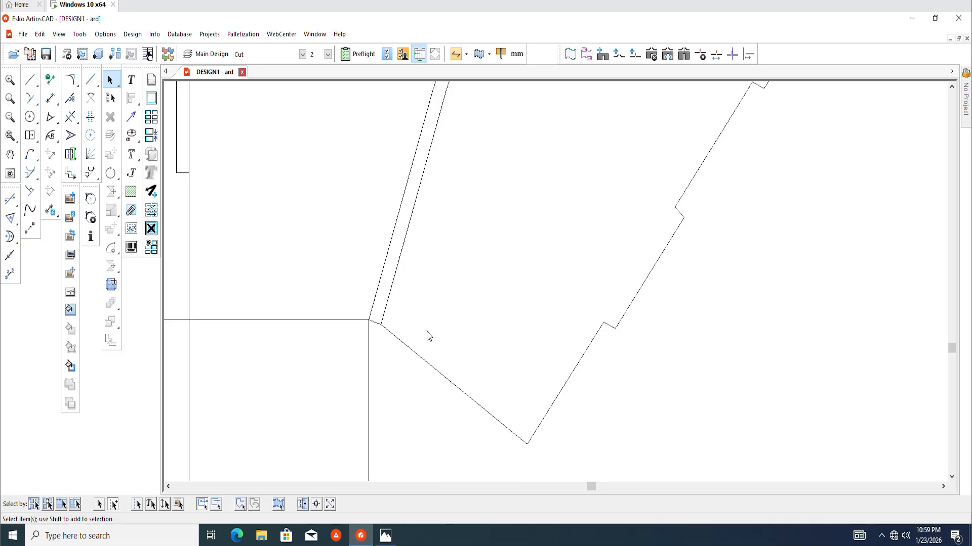
scroll(413, 338, down, 1)
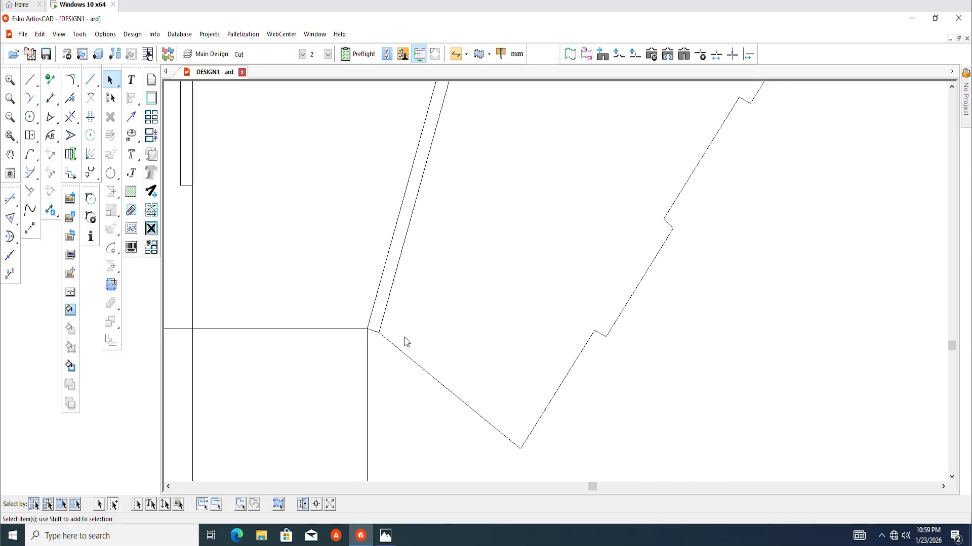
scroll(467, 369, down, 4)
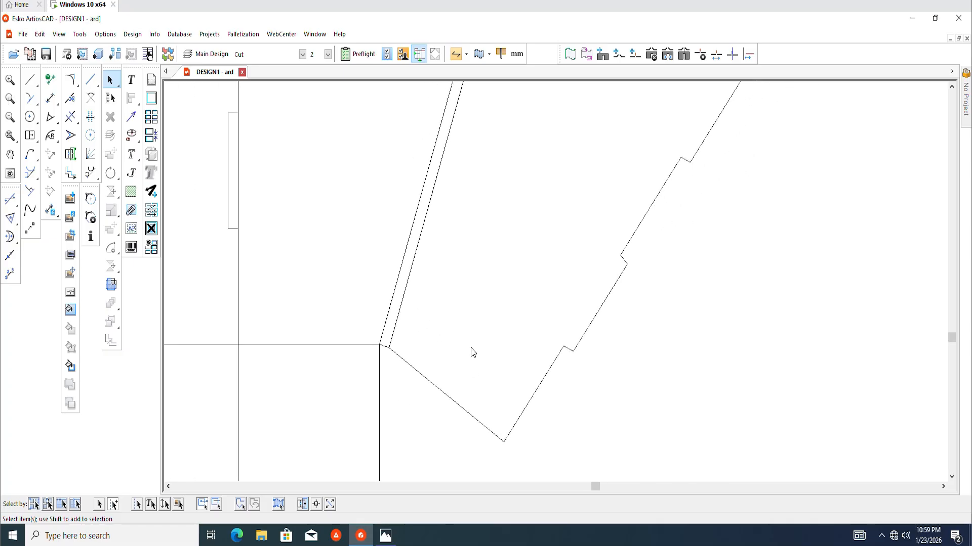
scroll(405, 349, up, 4)
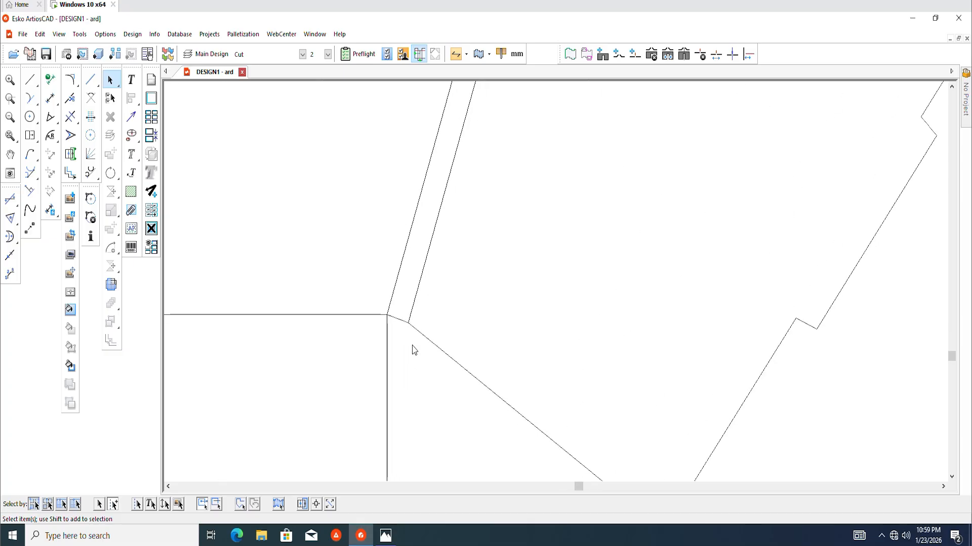
scroll(410, 309, down, 3)
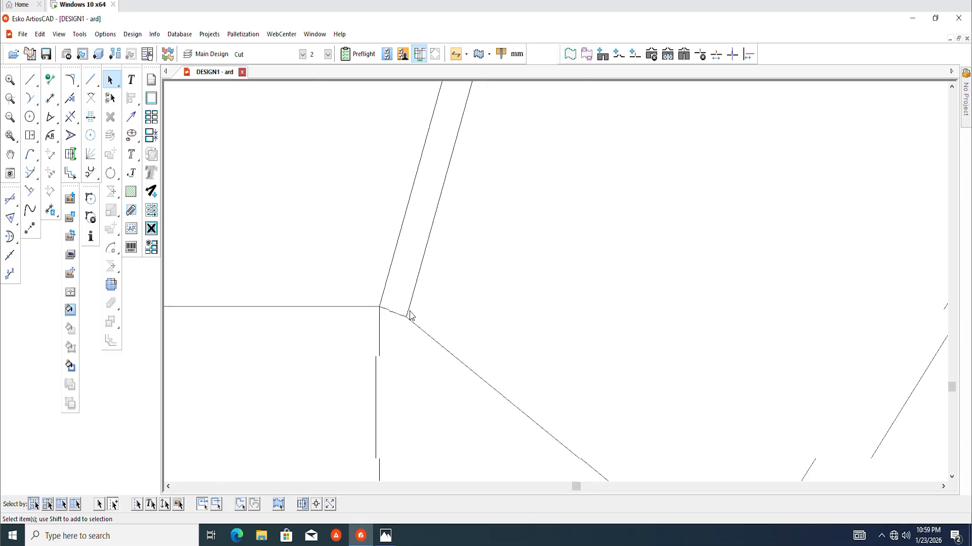
scroll(425, 327, up, 2)
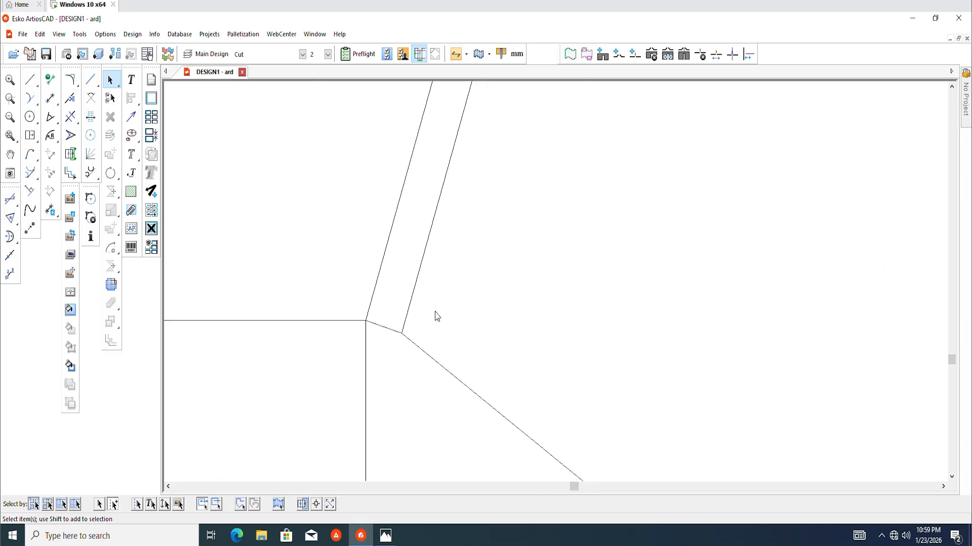
key(c)
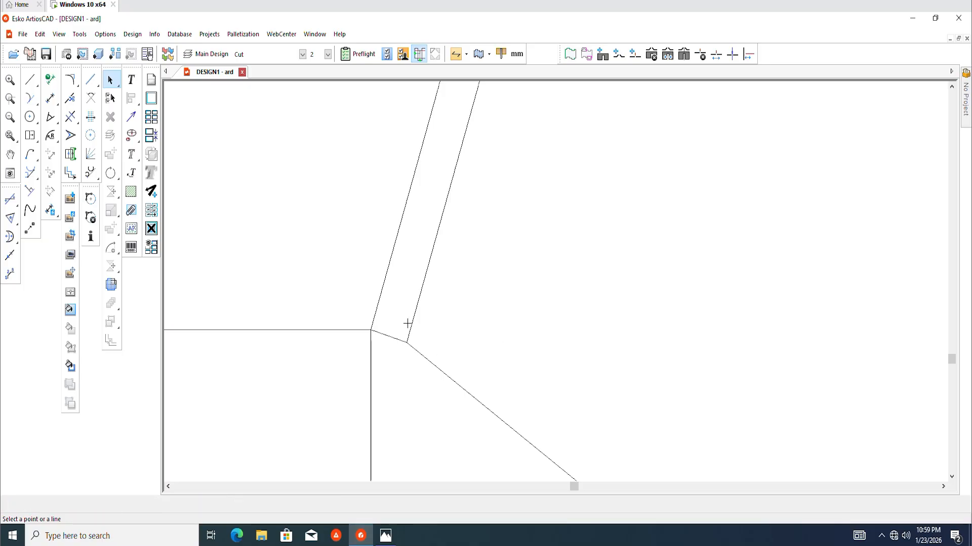
scroll(409, 325, up, 2)
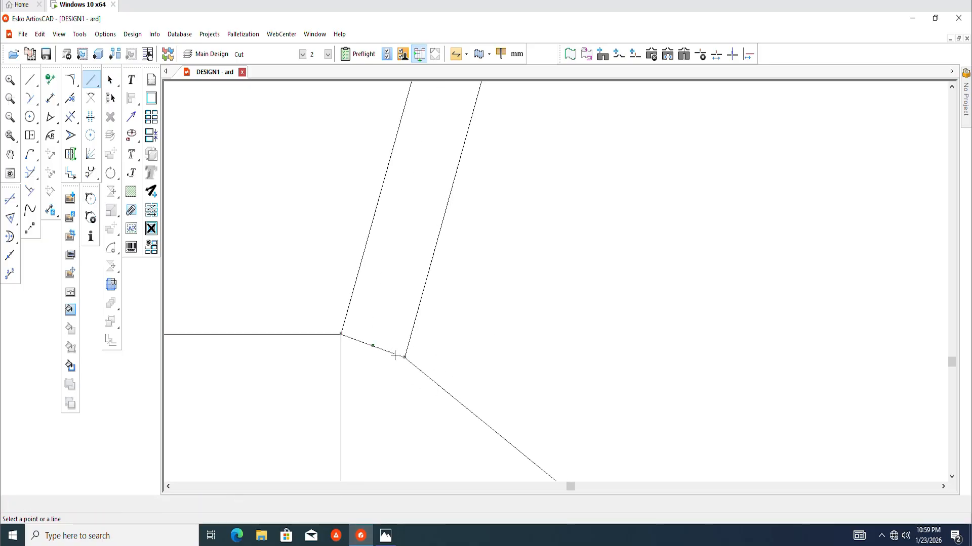
click(395, 356)
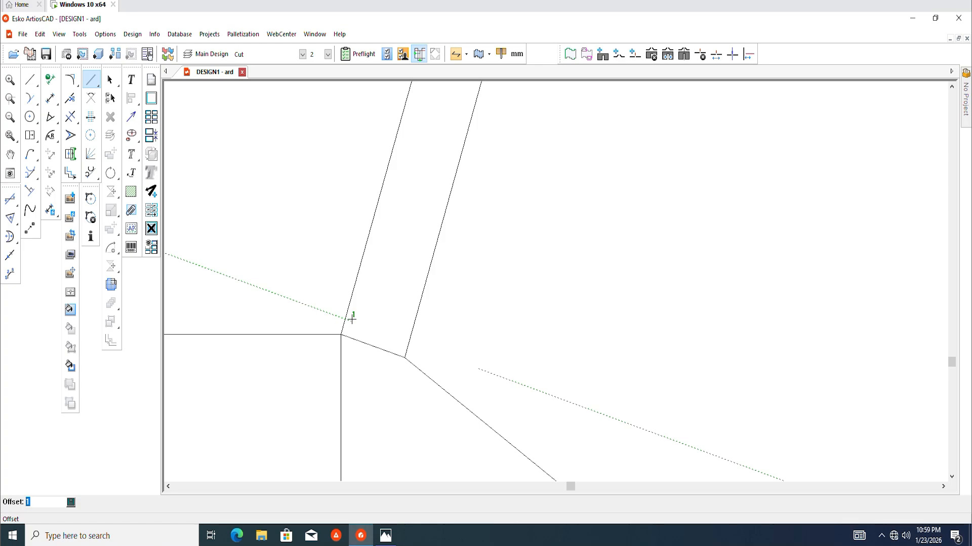
click(352, 319)
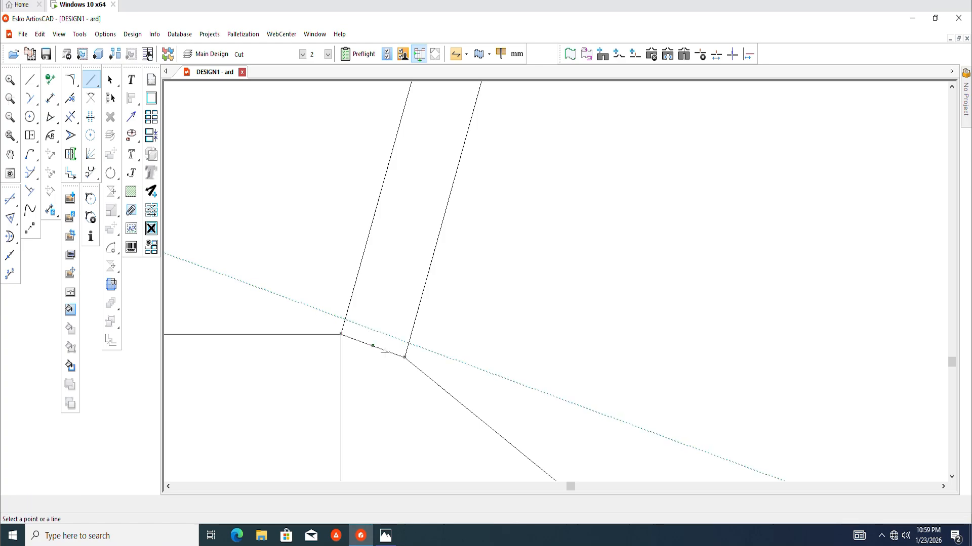
Step: Add a construction line offset 1 mm inward from the short edge joining the upper ends of the two parallel sloped lines
scroll(385, 364, down, 8)
middle_drag(476, 174, 424, 413)
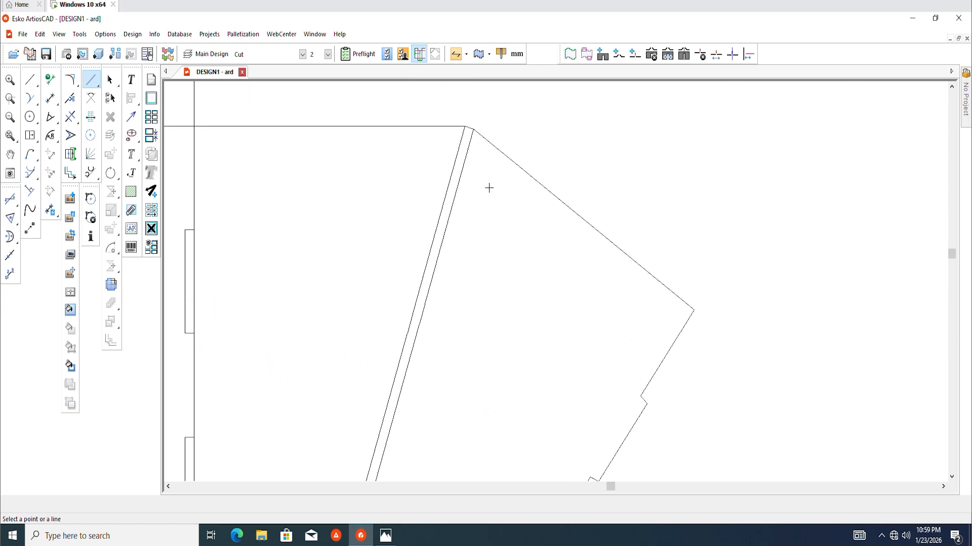
middle_drag(489, 159, 457, 293)
scroll(423, 282, up, 5)
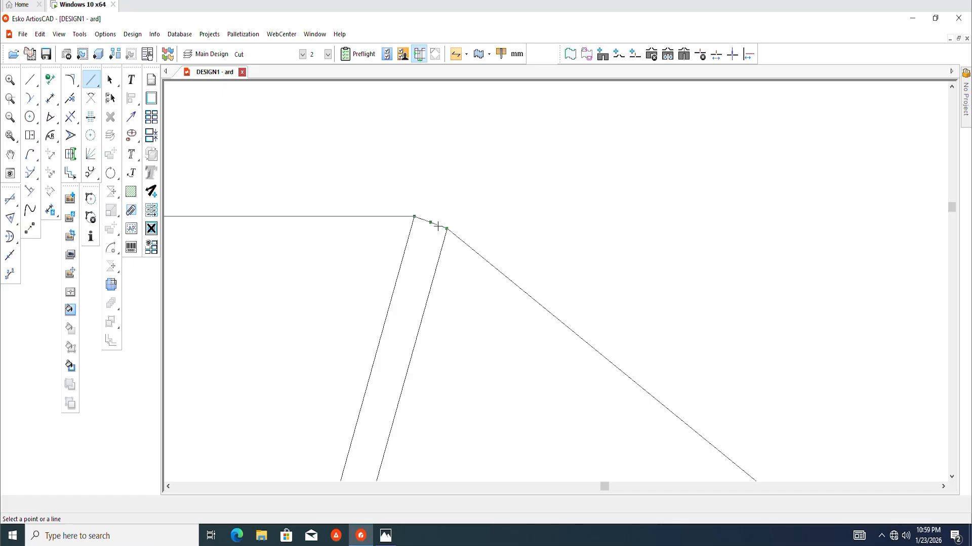
click(438, 226)
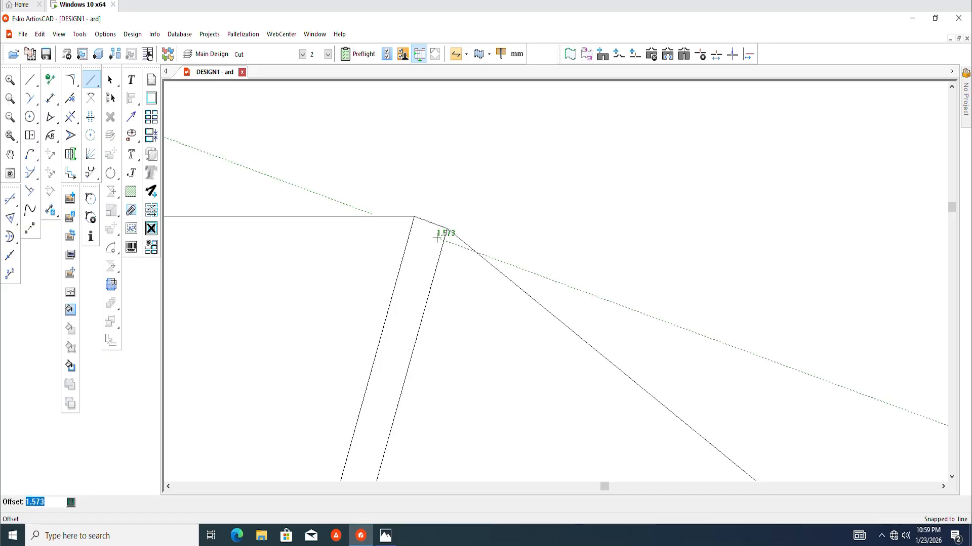
text(1)
key(Return)
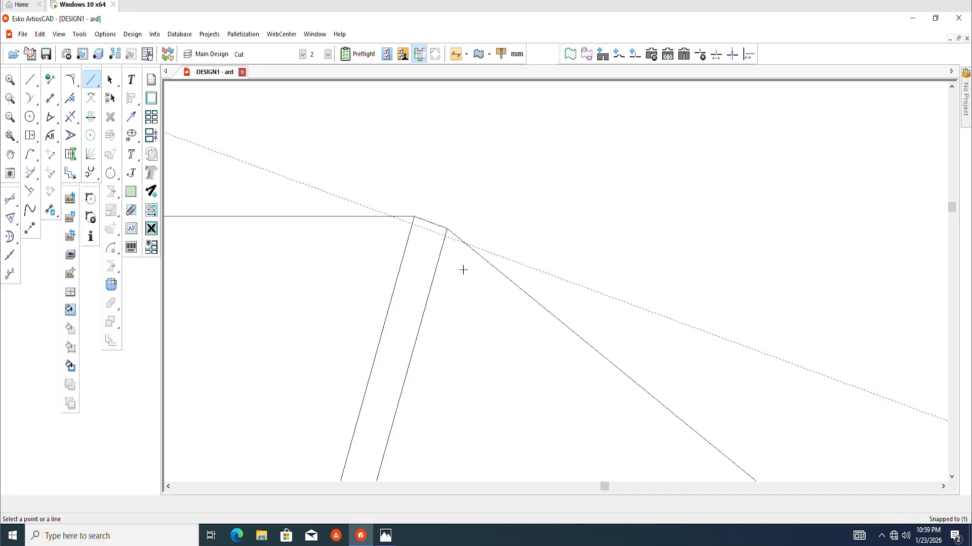
Step: Stretch the tabbed panel's upper sloped-edge corner down along the sloped edge onto the upper construction line
scroll(462, 269, down, 3)
scroll(462, 226, up, 2)
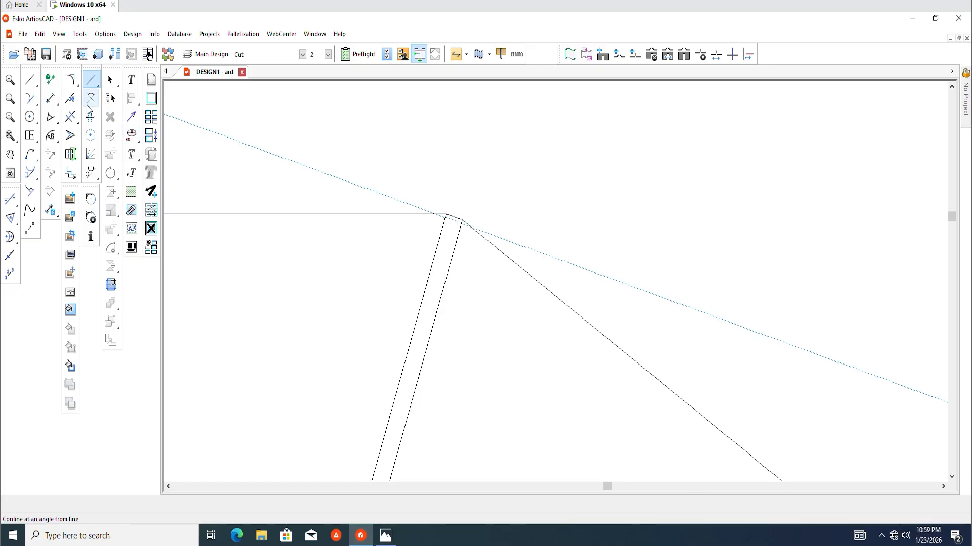
click(73, 142)
scroll(477, 219, up, 3)
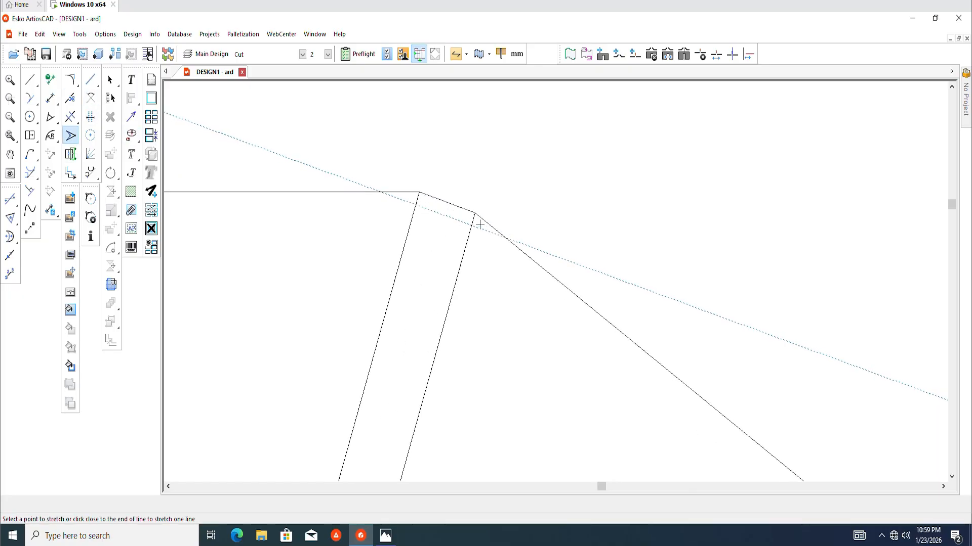
click(475, 213)
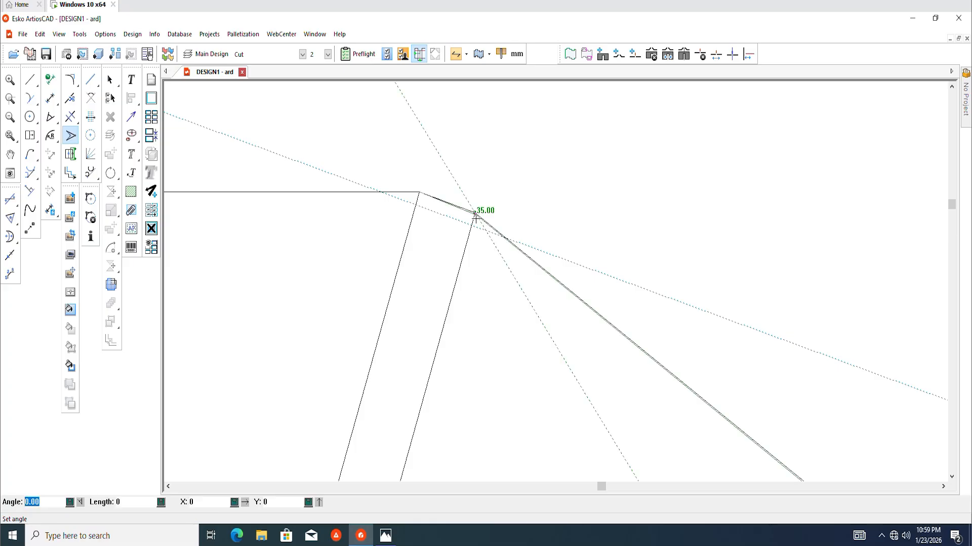
click(470, 224)
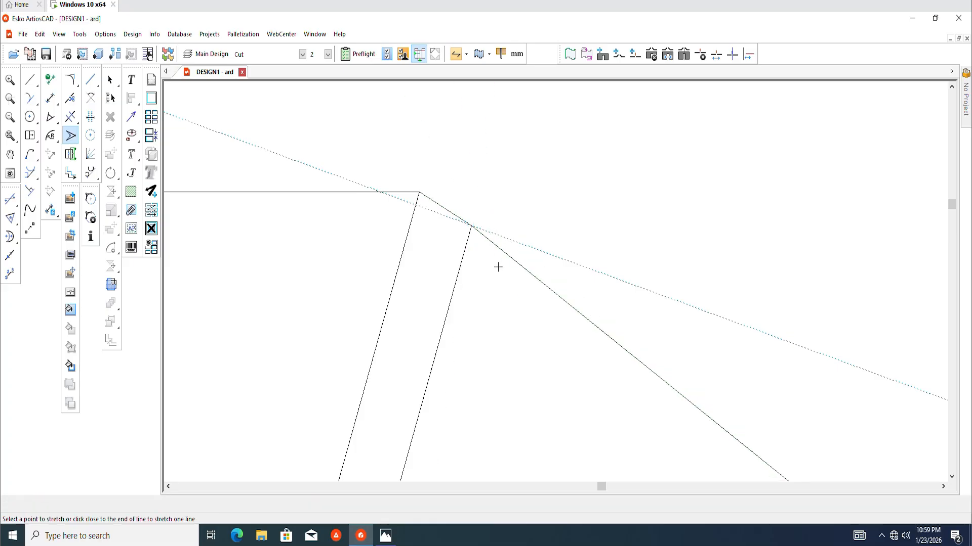
Step: Stretch the tabbed panel's lower sloped-edge corner up along the sloped edge onto the lower construction line
scroll(479, 180, down, 4)
scroll(479, 180, down, 1)
scroll(429, 412, up, 12)
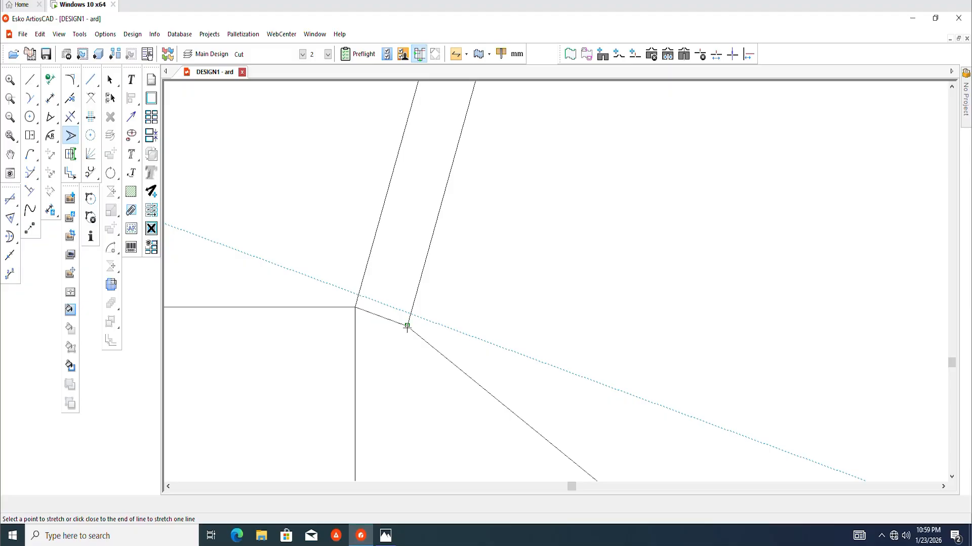
click(407, 326)
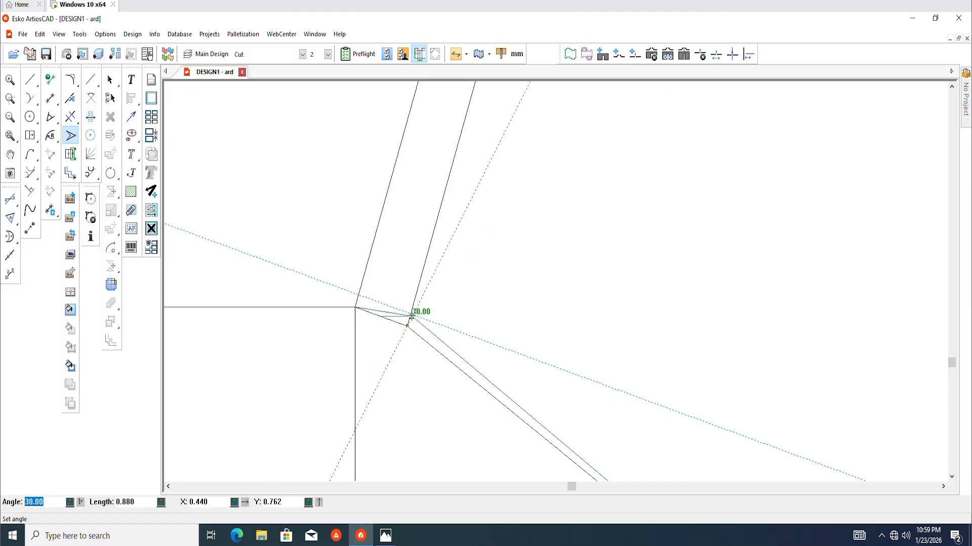
click(411, 315)
scroll(432, 334, down, 5)
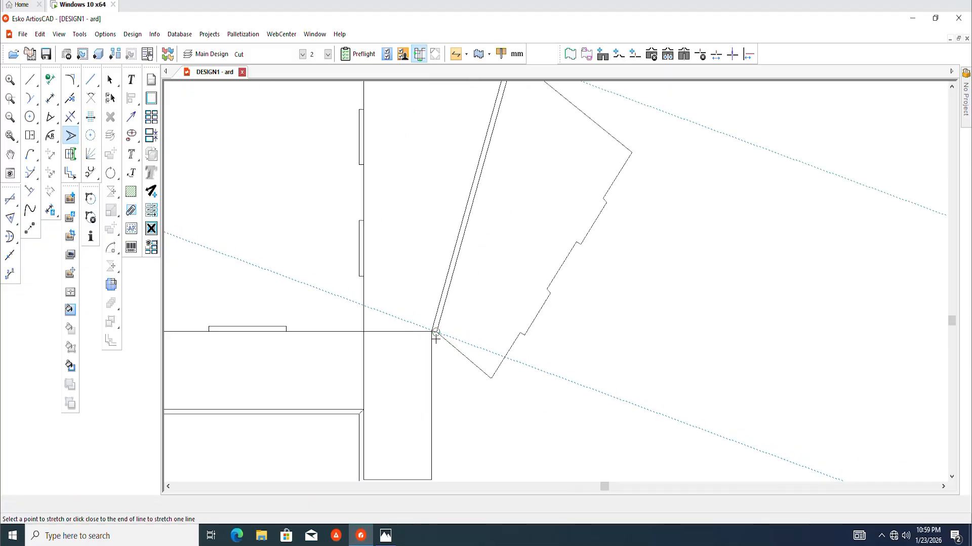
scroll(484, 188, up, 7)
scroll(508, 189, down, 7)
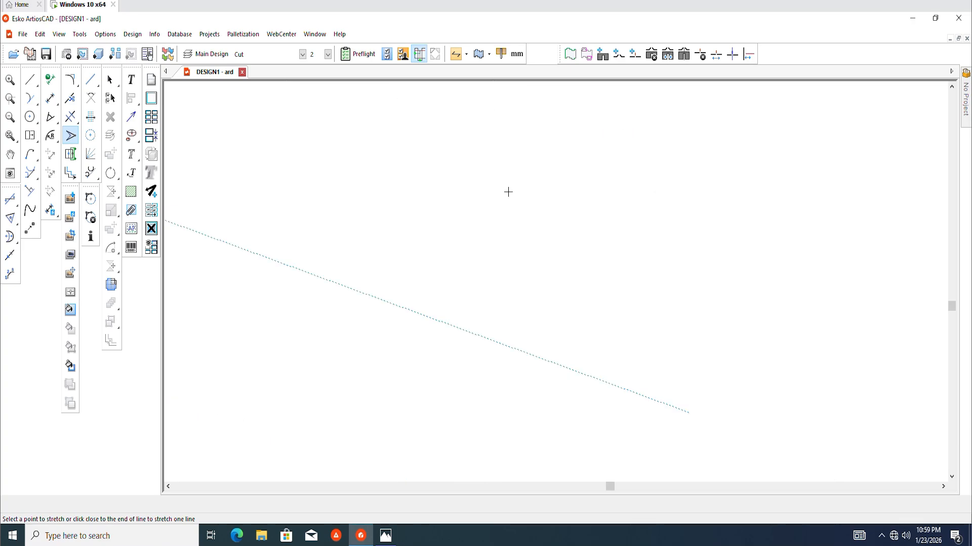
middle_drag(476, 254, 531, 258)
key(Escape)
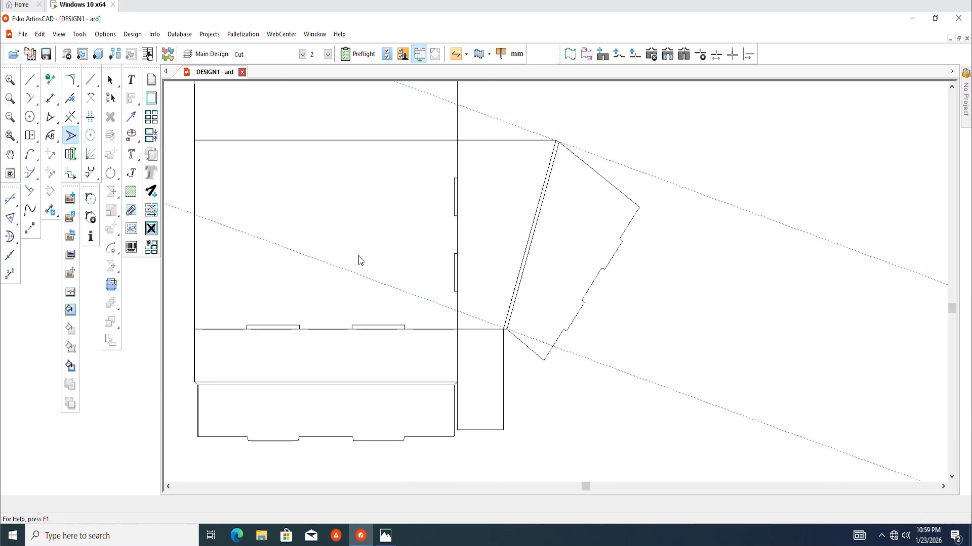
Step: Delete the two slanted construction lines crossing the ends of the double sloped fold
scroll(390, 274, down, 3)
middle_drag(450, 310, 472, 319)
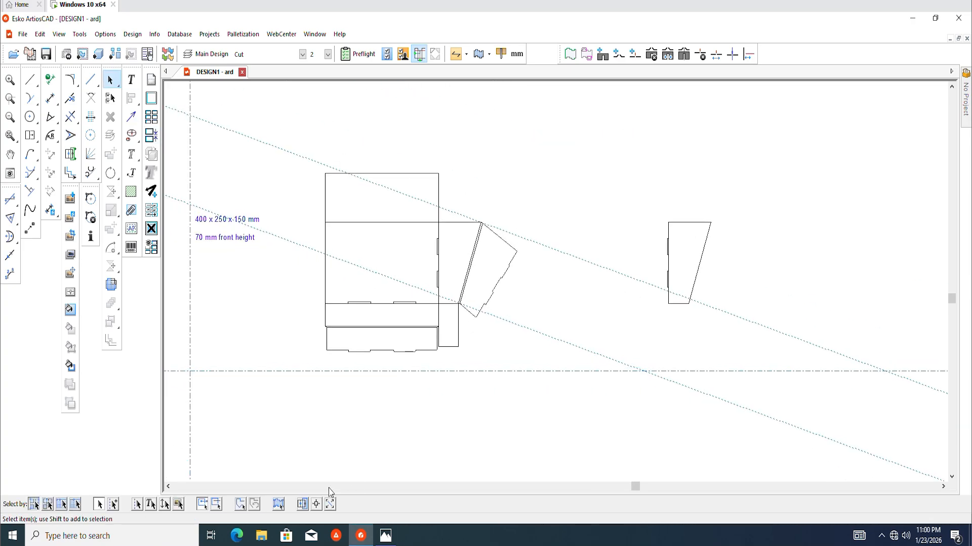
click(113, 505)
drag(581, 181, 573, 452)
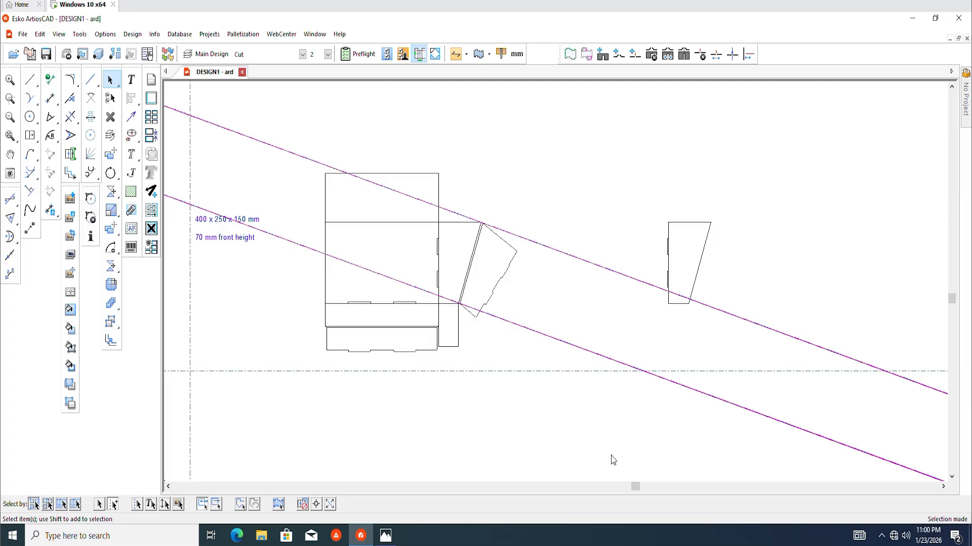
key(Delete)
scroll(438, 293, up, 3)
scroll(501, 203, down, 3)
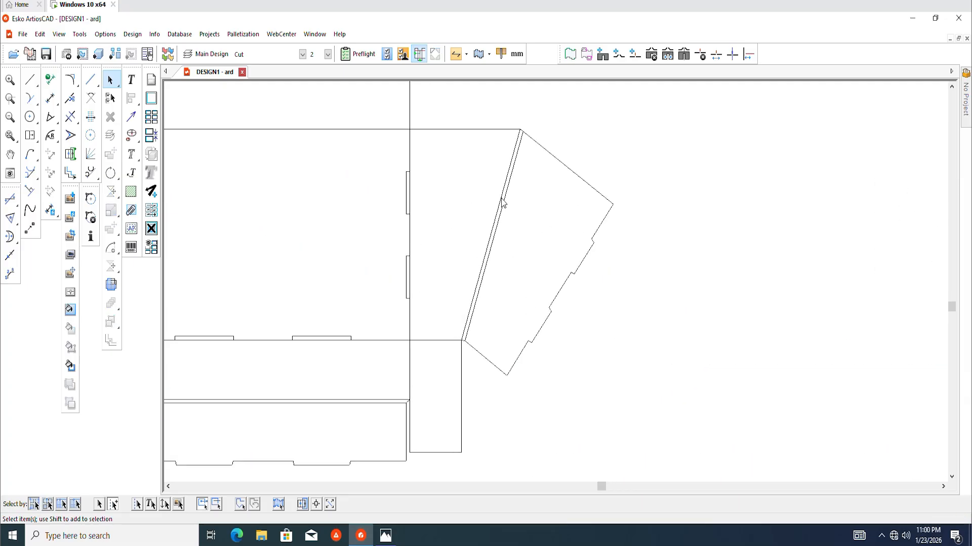
middle_drag(514, 183, 484, 231)
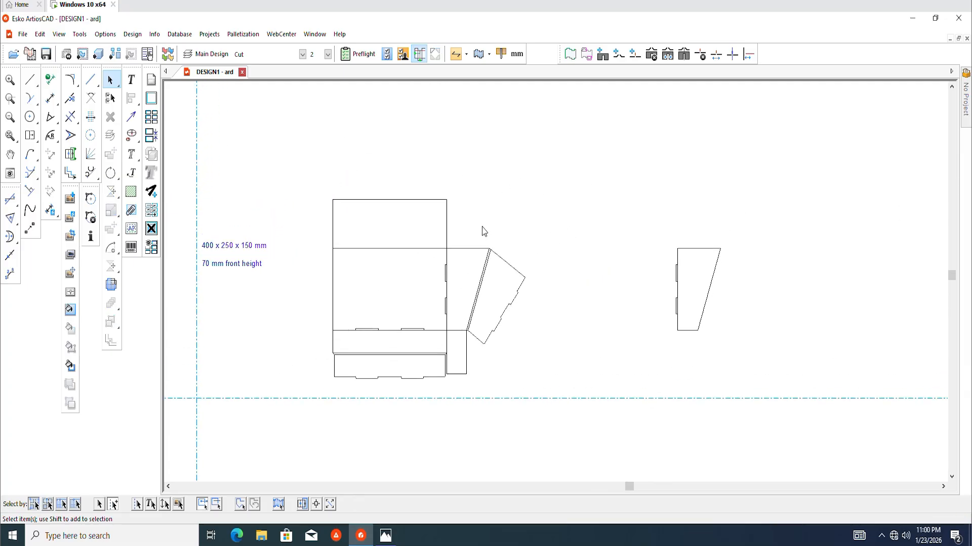
Step: Trim away the vertical fold line where it passes the two slots between the base and the tapered side panel
scroll(458, 253, up, 2)
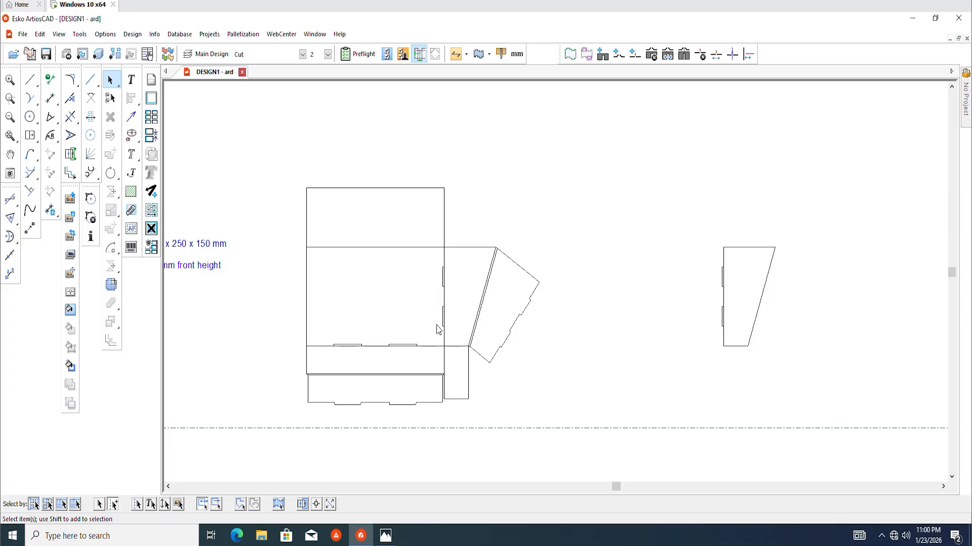
scroll(440, 329, up, 3)
scroll(456, 286, up, 4)
scroll(456, 259, down, 2)
middle_drag(456, 259, 488, 245)
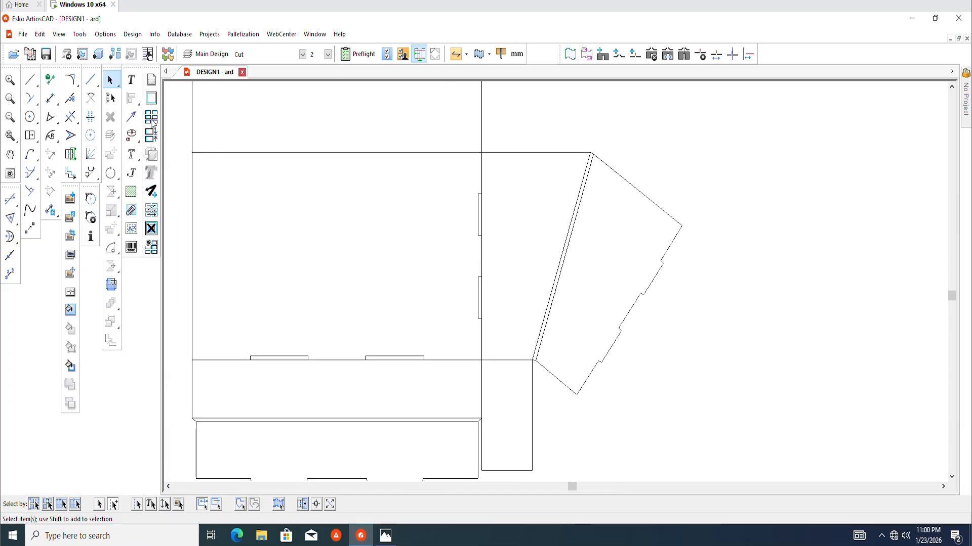
click(70, 118)
scroll(407, 218, up, 2)
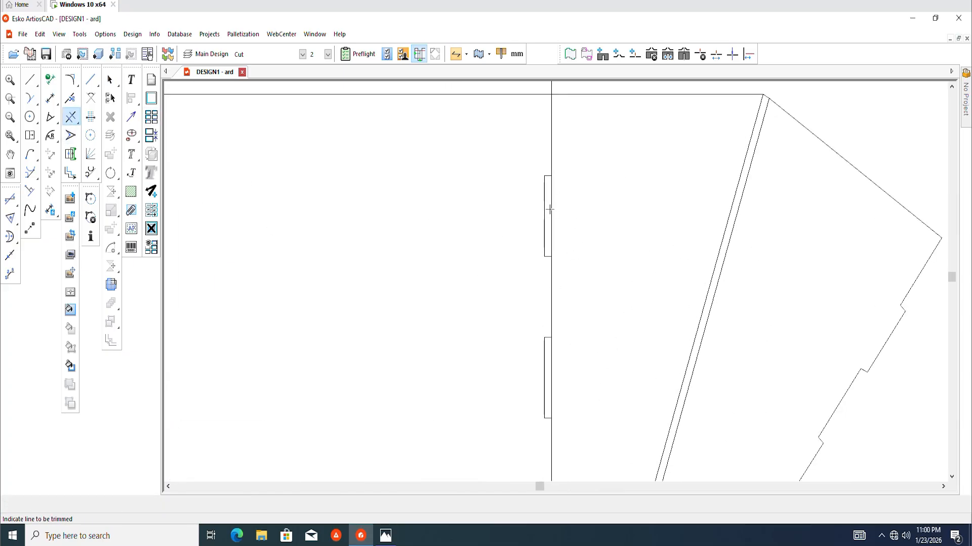
click(550, 374)
scroll(494, 242, down, 2)
middle_drag(532, 248, 516, 241)
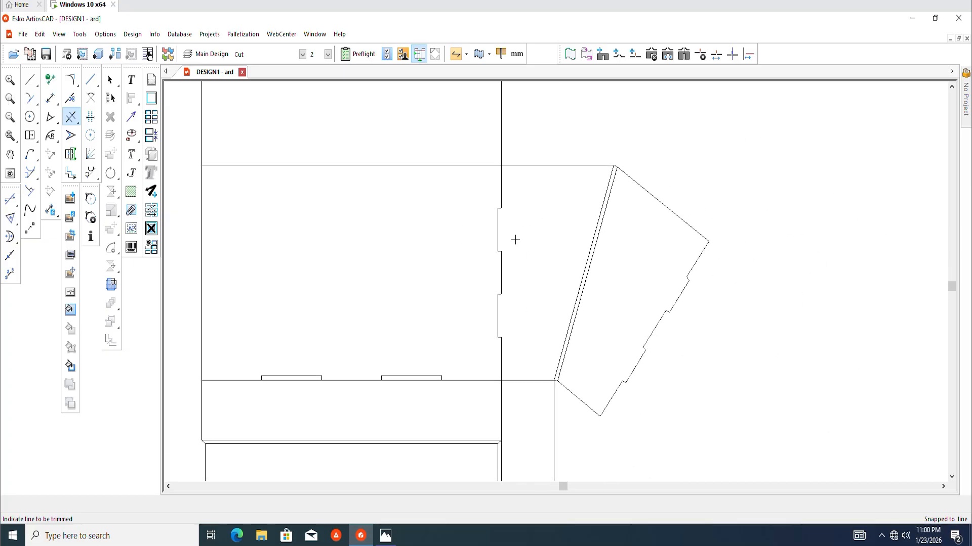
Step: Draw a separate 50 mm vertical line across the open side of each of the two slots beside the tapered side panel
click(31, 80)
key(m)
scroll(516, 233, up, 4)
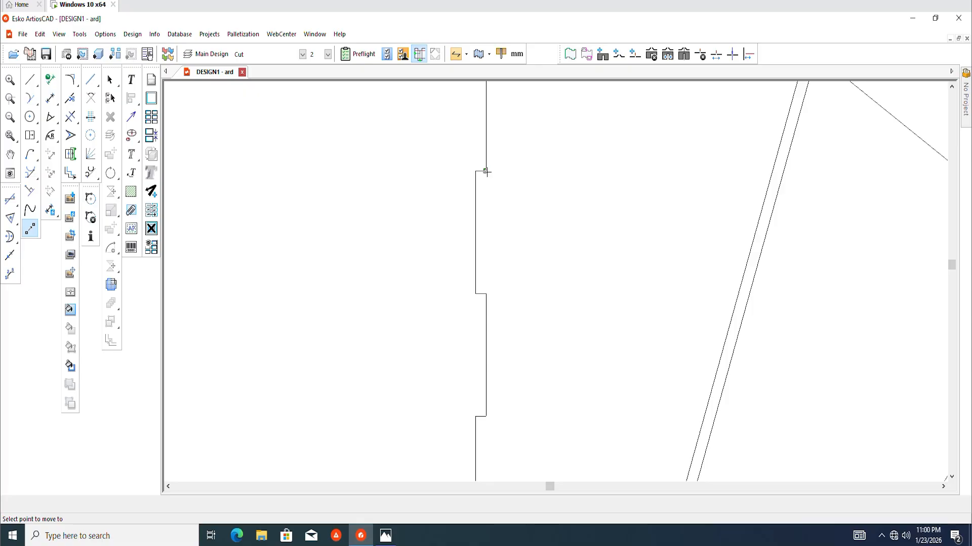
click(486, 172)
scroll(511, 405, down, 3)
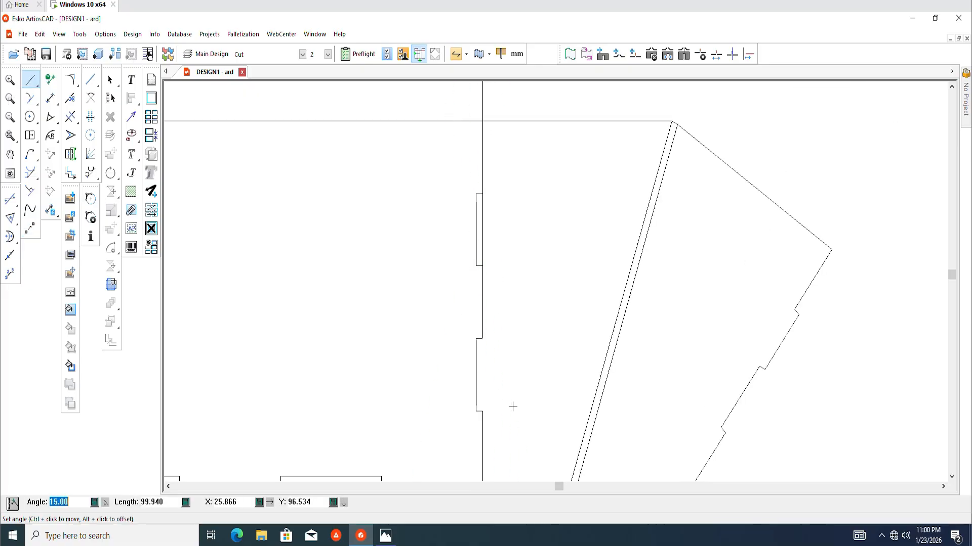
key(m)
scroll(479, 400, up, 3)
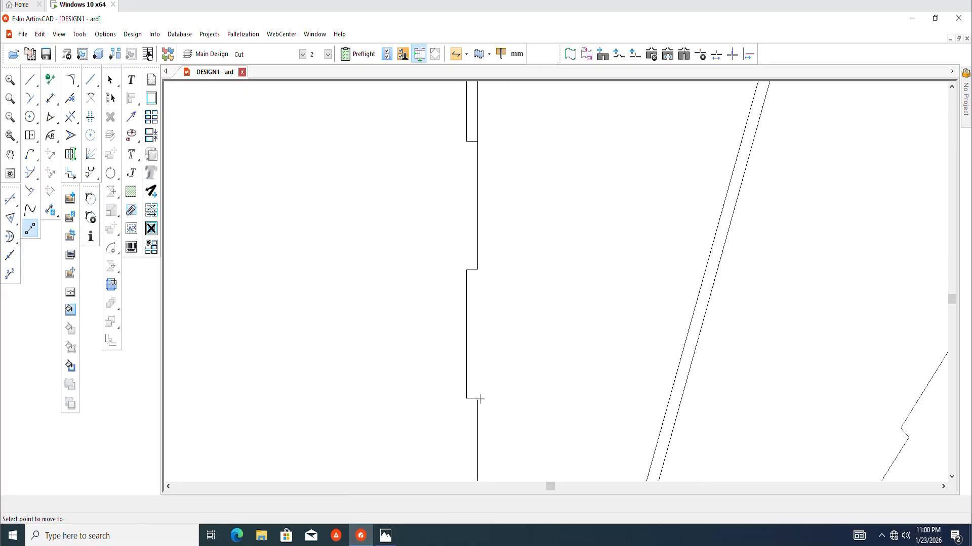
click(477, 270)
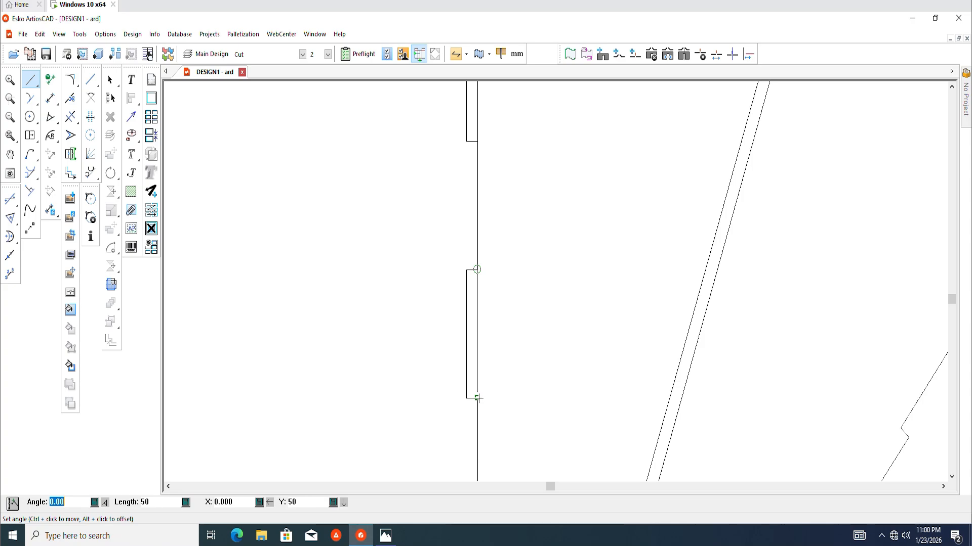
click(478, 398)
scroll(433, 317, down, 6)
click(109, 80)
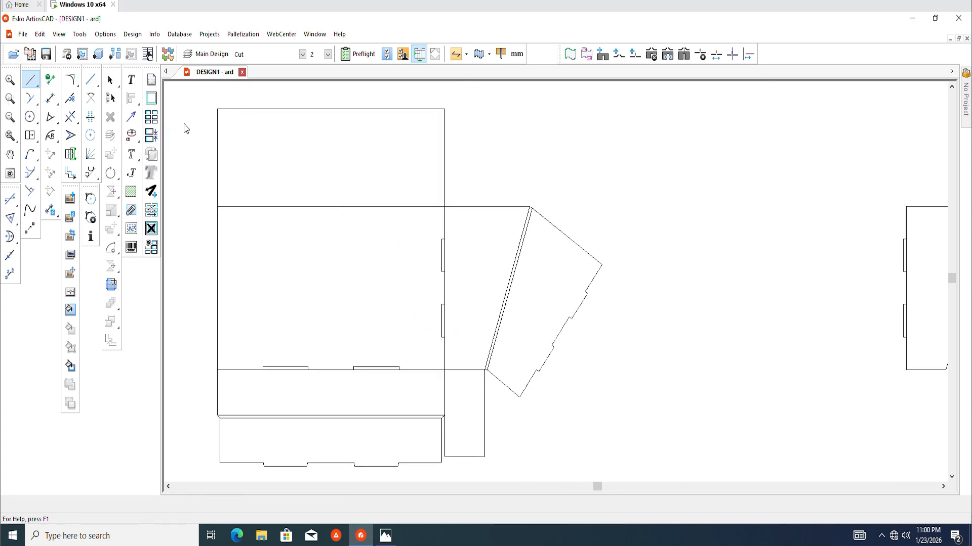
Step: Add vertical construction lines offset 2 mm inward from both long edges of the rectangular flap below the tapered side panel
scroll(456, 254, down, 3)
scroll(446, 288, up, 2)
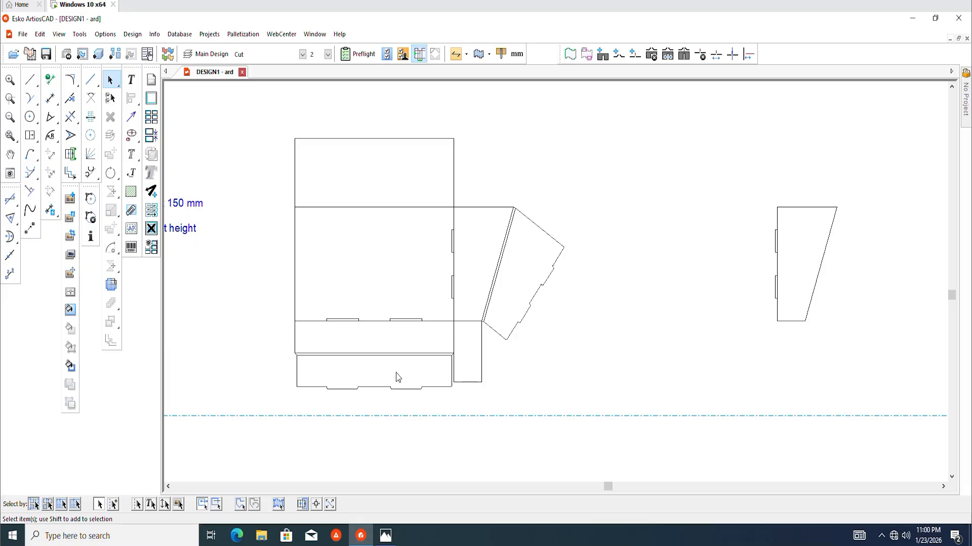
scroll(396, 369, up, 2)
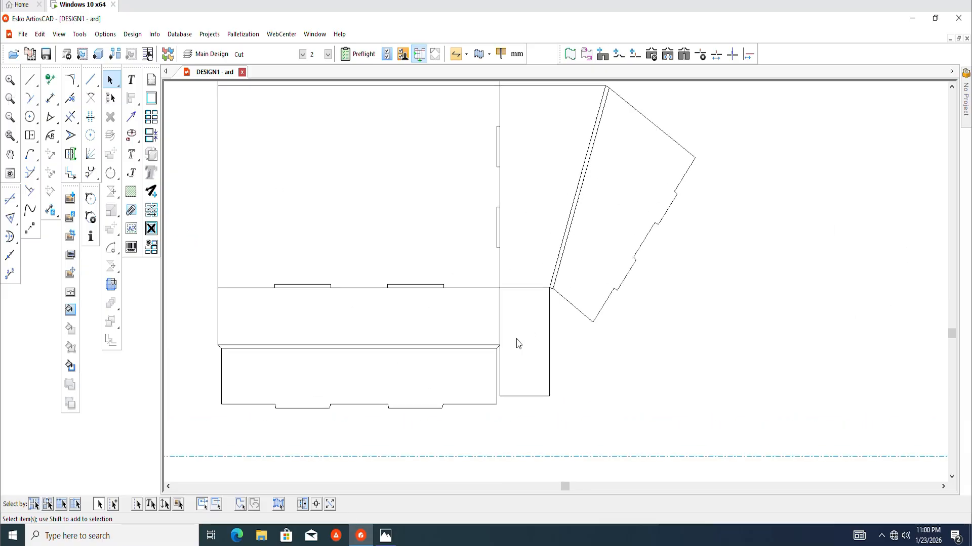
scroll(519, 344, up, 2)
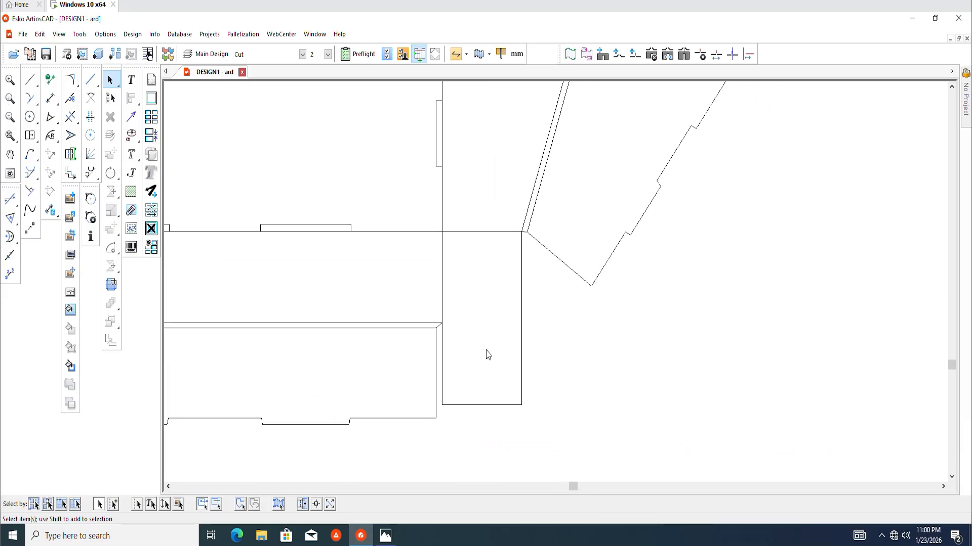
scroll(487, 355, up, 1)
scroll(470, 296, up, 2)
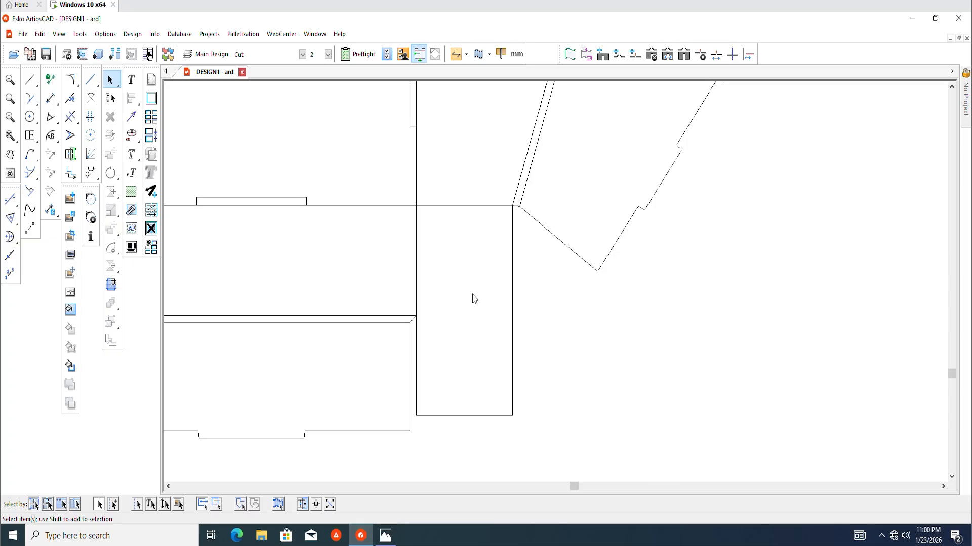
key(c)
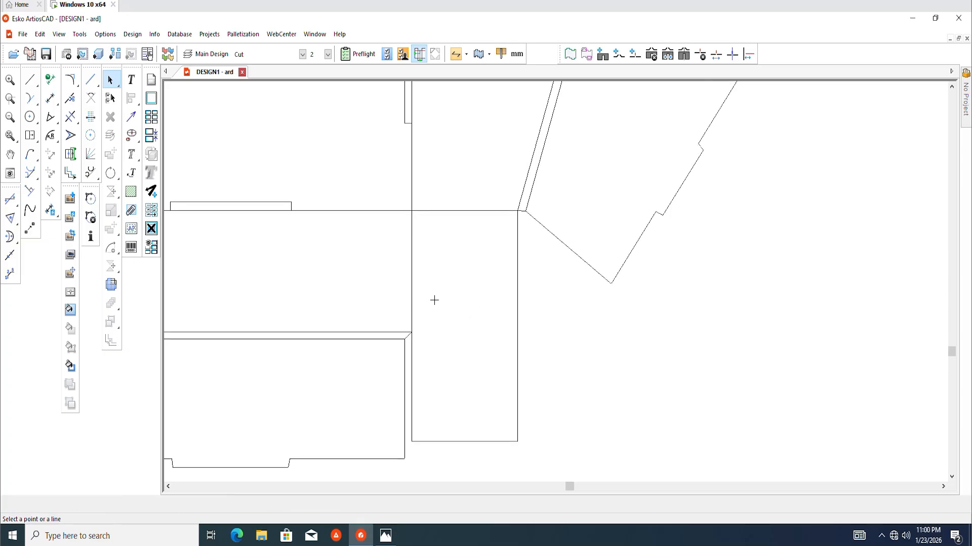
scroll(433, 300, up, 3)
click(395, 253)
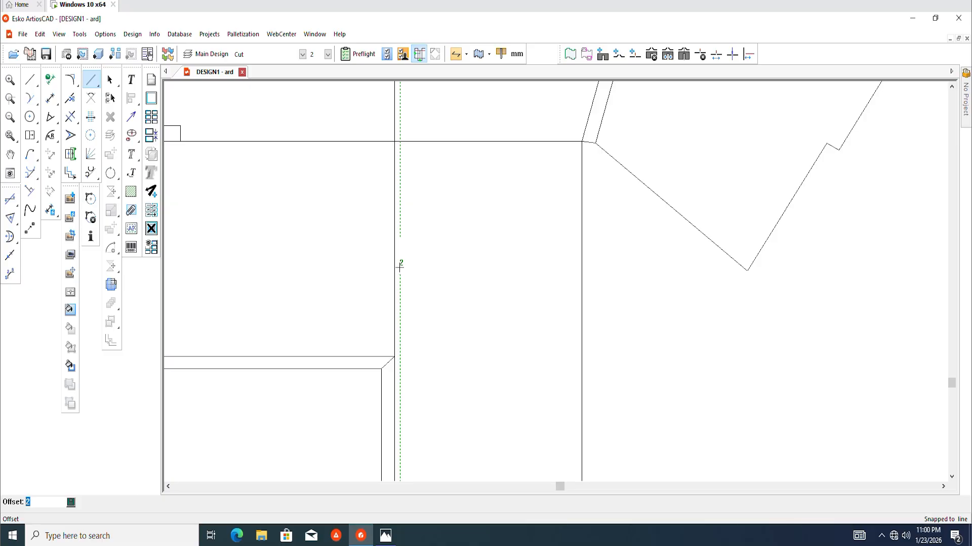
key(Return)
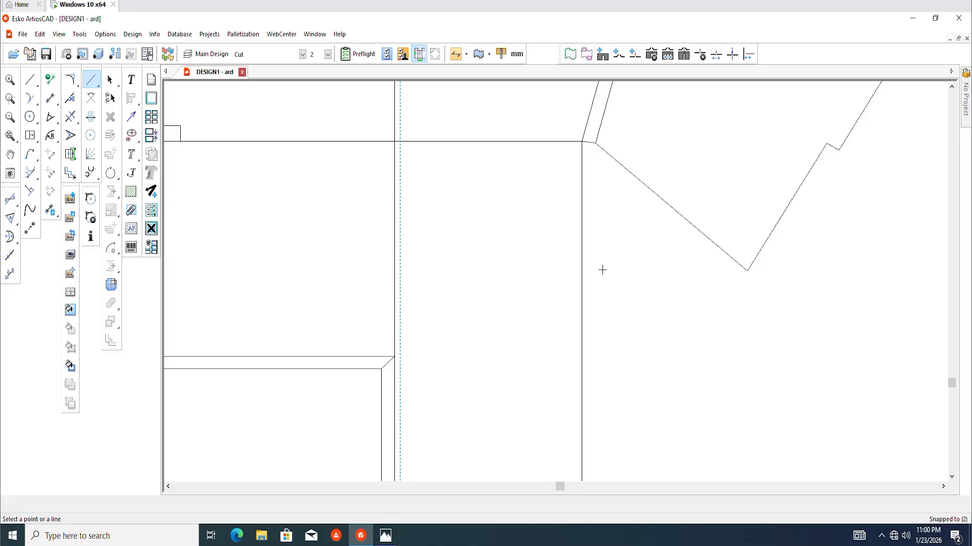
click(582, 206)
key(Return)
Step: Add a horizontal construction line offset 2 mm below the fold line joining the rectangular flap to the tapered side panel
scroll(448, 138, up, 1)
click(448, 144)
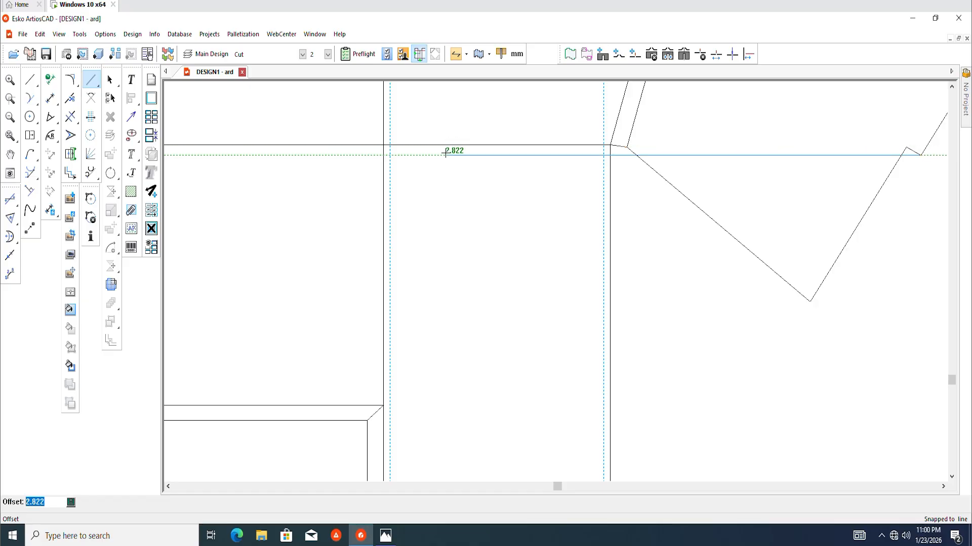
text(2)
key(Return)
scroll(436, 173, down, 3)
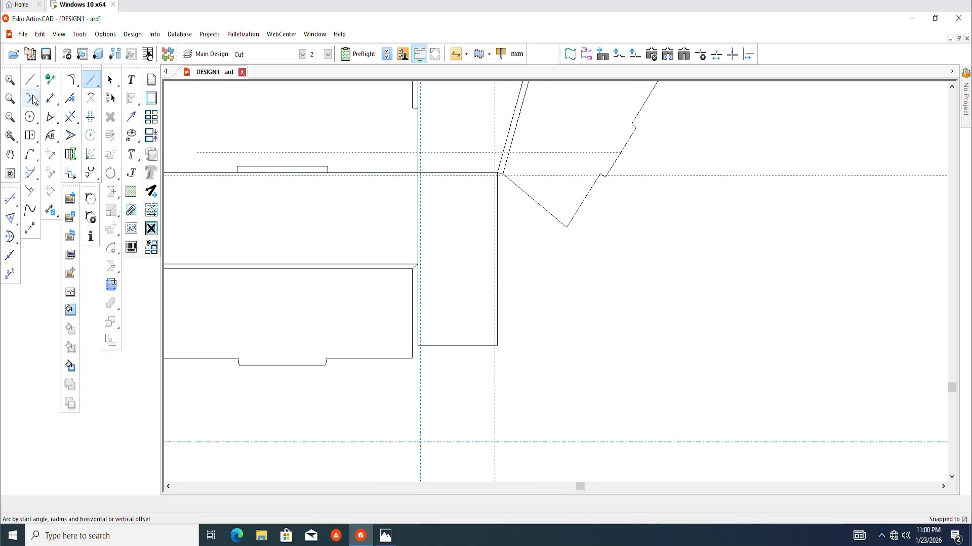
Step: Start a new line for the rectangular flap's inset outline near the construction lines at its upper end
click(31, 80)
key(m)
scroll(426, 177, up, 5)
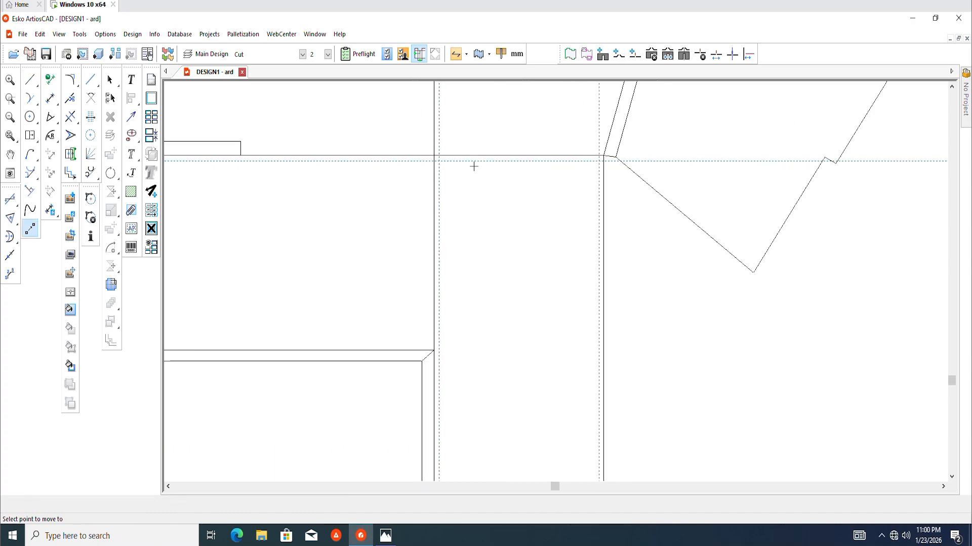
Step: Draw the lower flap's first inset edge: a short diagonal from its upper corner, continued 131 mm along the guide to the flap's end
click(384, 151)
click(397, 168)
scroll(410, 161, down, 6)
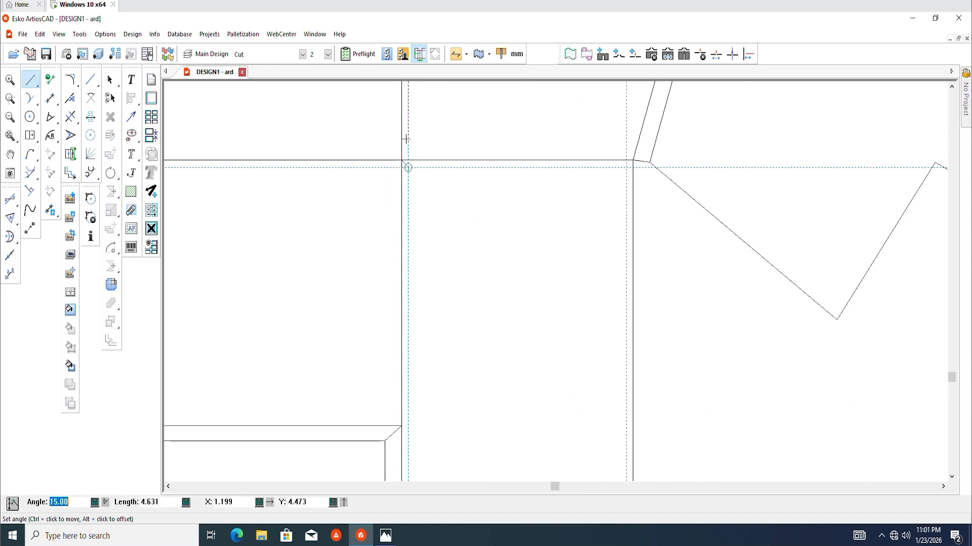
scroll(407, 383, up, 2)
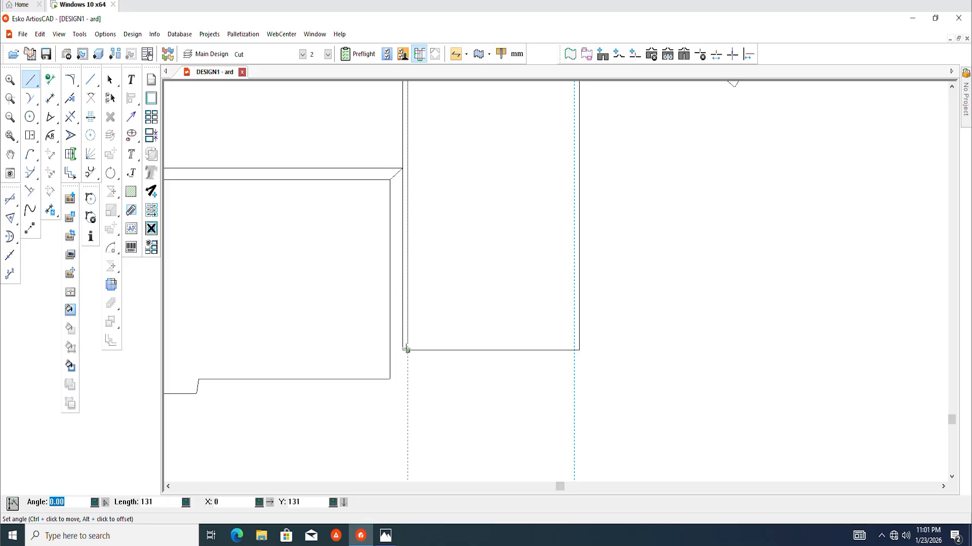
click(407, 349)
Step: Draw the lower flap's opposite inset edge 131 mm up along its guide, closing with a short diagonal to the corner beside the angled panel
click(578, 350)
scroll(503, 390, down, 2)
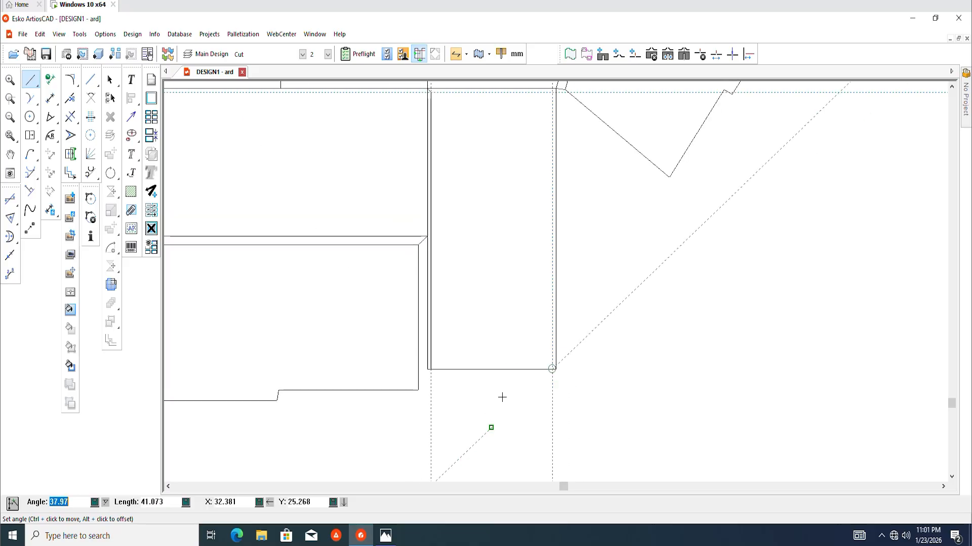
scroll(556, 172, up, 3)
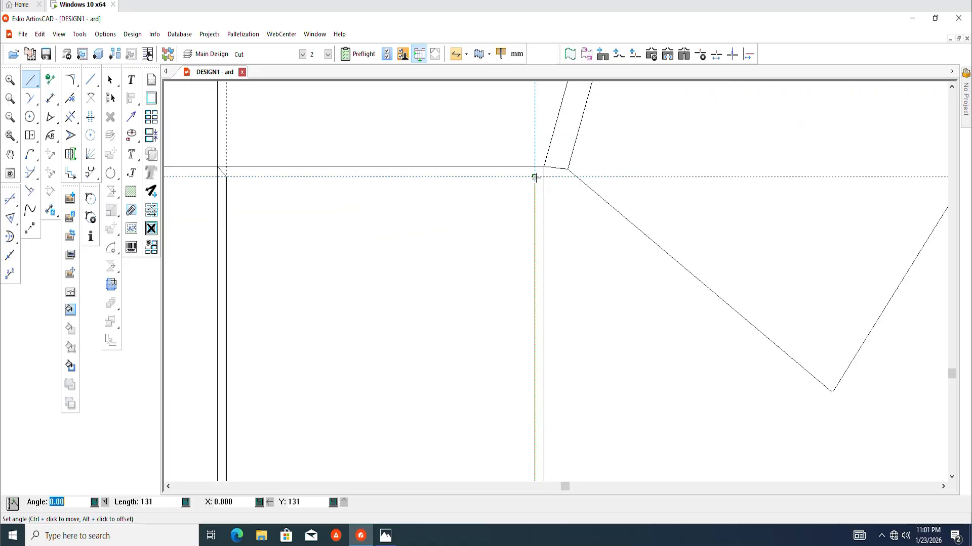
click(535, 177)
click(544, 167)
scroll(521, 188, down, 3)
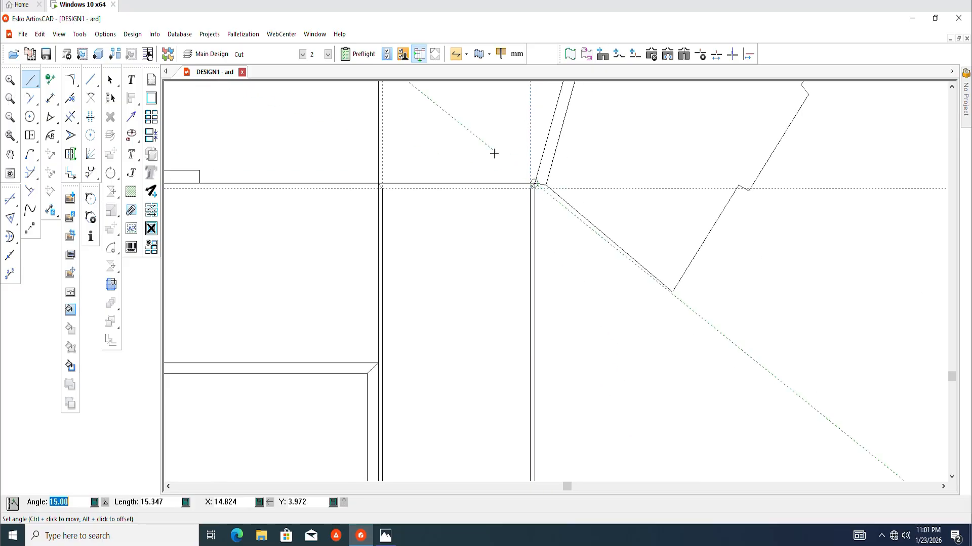
Step: Trim away the original outer side lines of the lower flap, leaving only the inset edges
click(70, 117)
scroll(520, 203, up, 2)
click(524, 218)
scroll(512, 223, down, 2)
scroll(501, 258, up, 4)
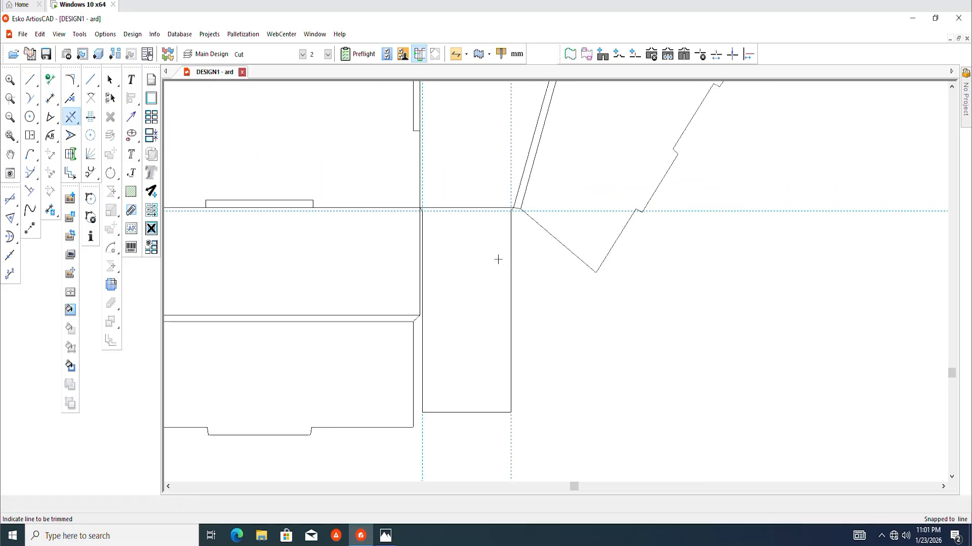
Step: Examine the trimmed lower flap, the upper back panel and the overall blank layout
scroll(460, 216, down, 2)
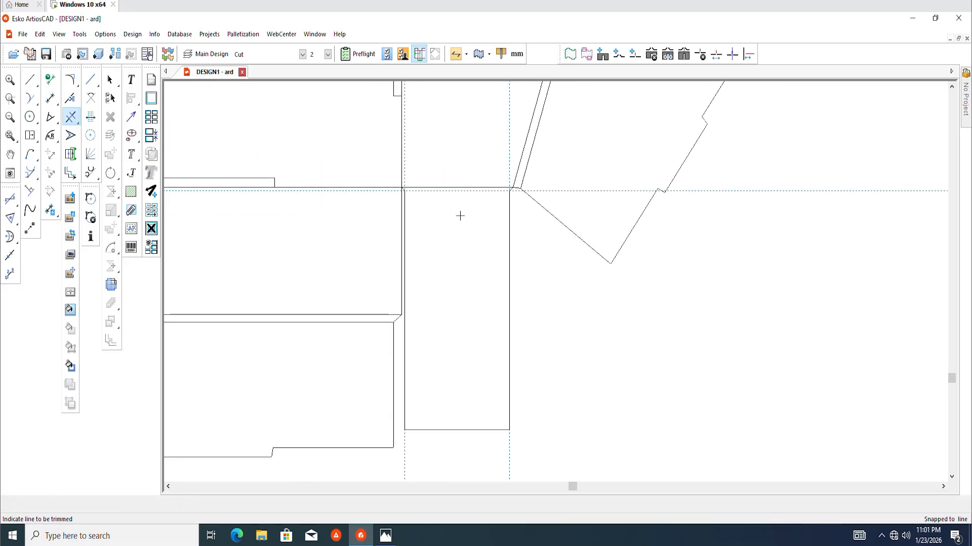
scroll(430, 194, up, 1)
scroll(429, 194, down, 3)
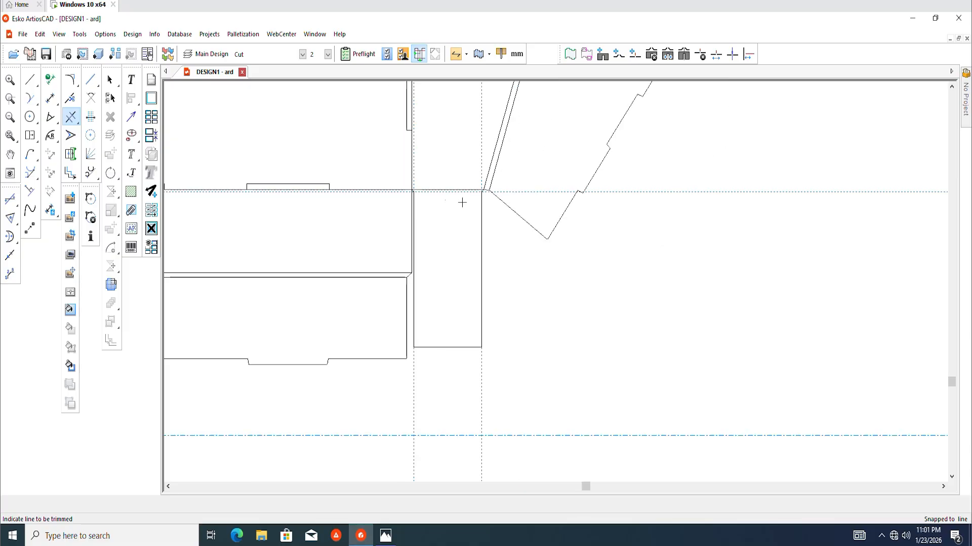
middle_drag(470, 184, 479, 245)
scroll(503, 273, down, 3)
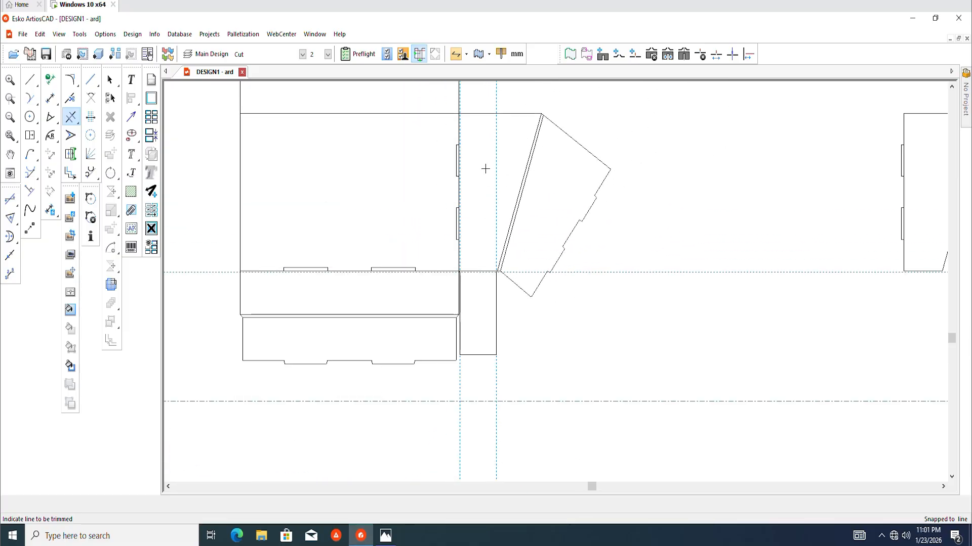
middle_drag(483, 167, 466, 280)
scroll(493, 161, down, 2)
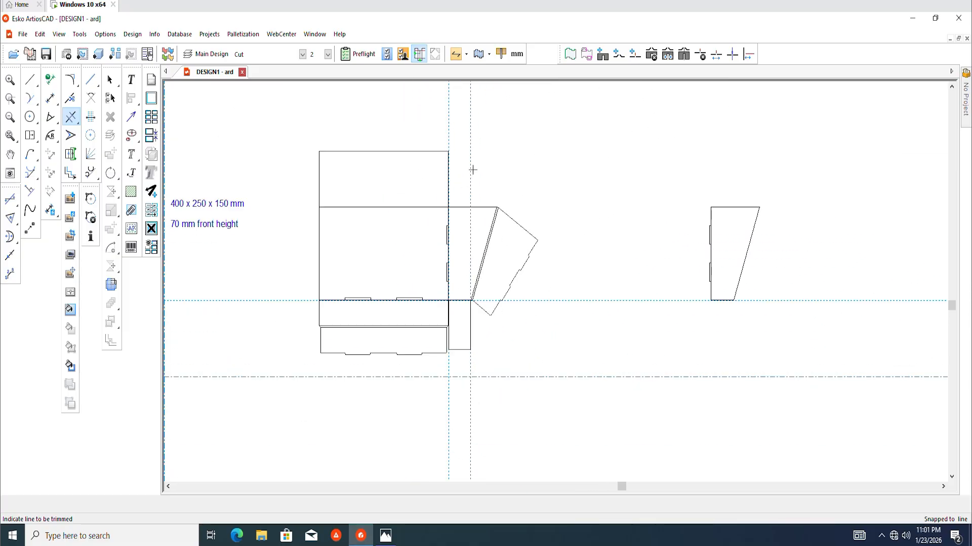
middle_drag(473, 167, 477, 215)
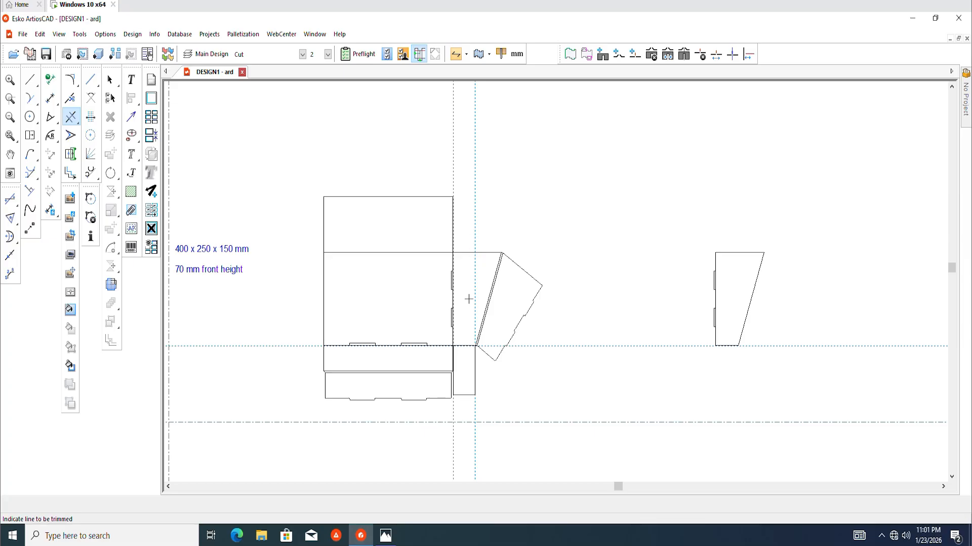
scroll(518, 313, up, 1)
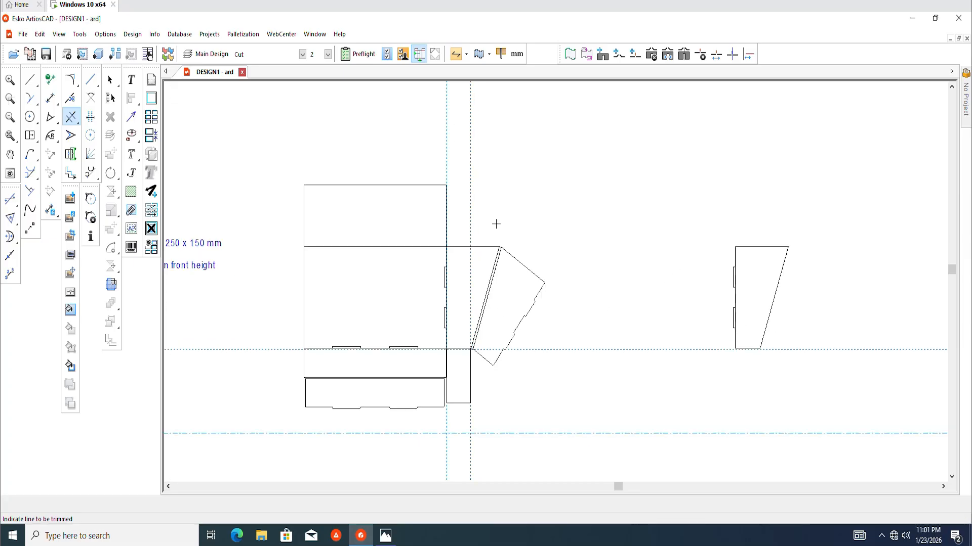
key(Escape)
scroll(511, 249, down, 1)
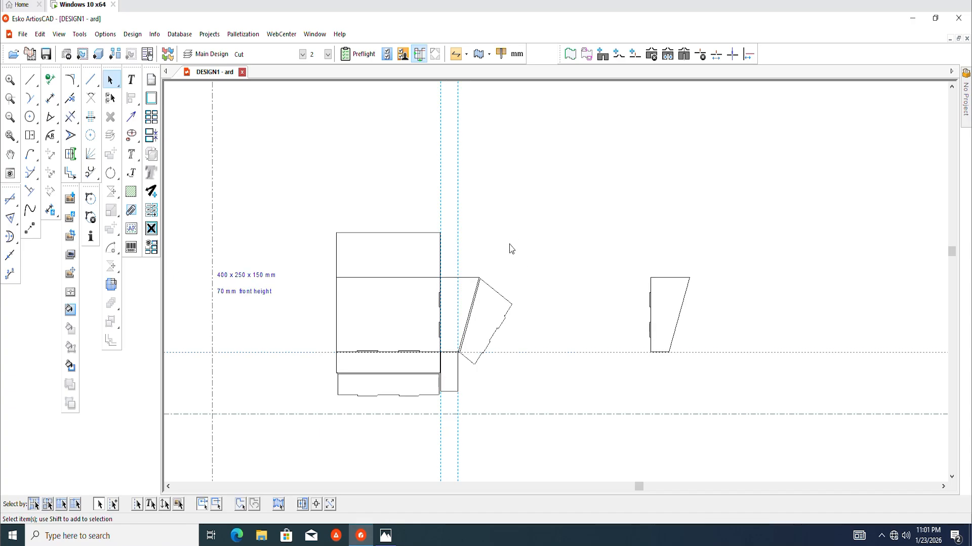
scroll(383, 305, up, 1)
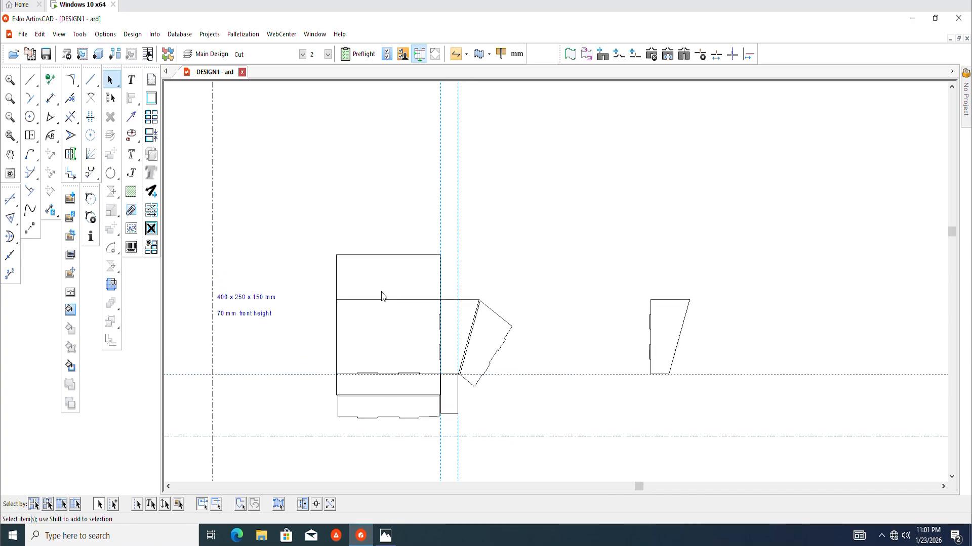
middle_drag(382, 297, 393, 294)
scroll(420, 289, up, 4)
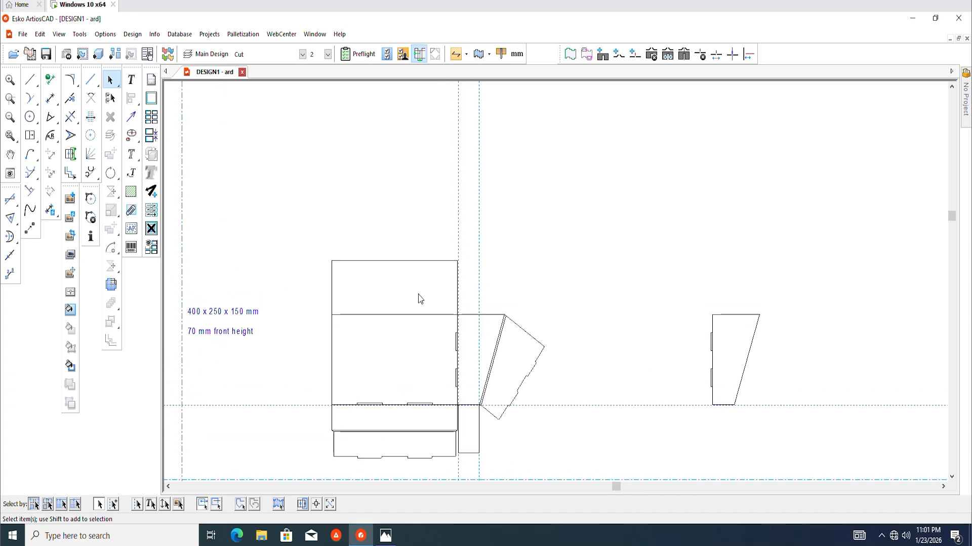
middle_drag(418, 289, 423, 315)
scroll(423, 204, down, 3)
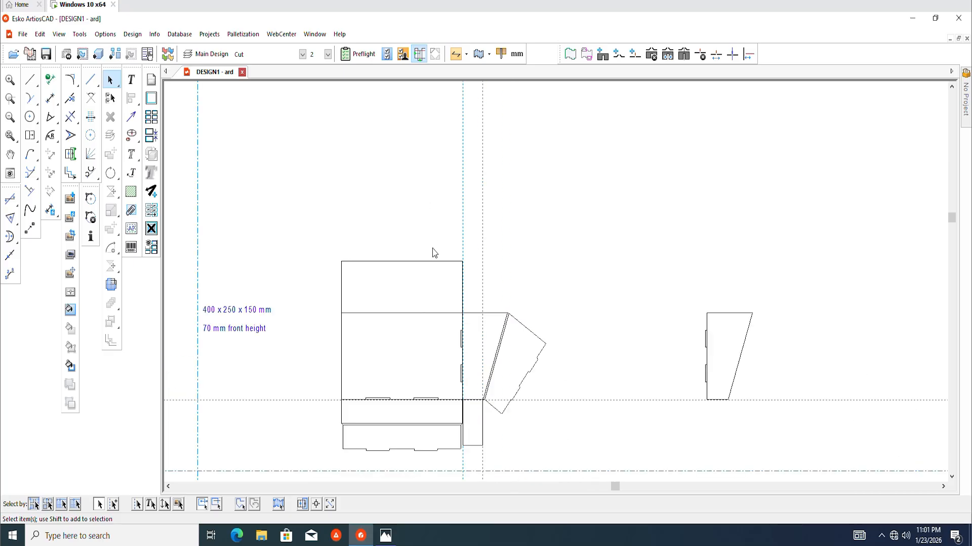
middle_drag(435, 280, 420, 258)
scroll(428, 268, up, 2)
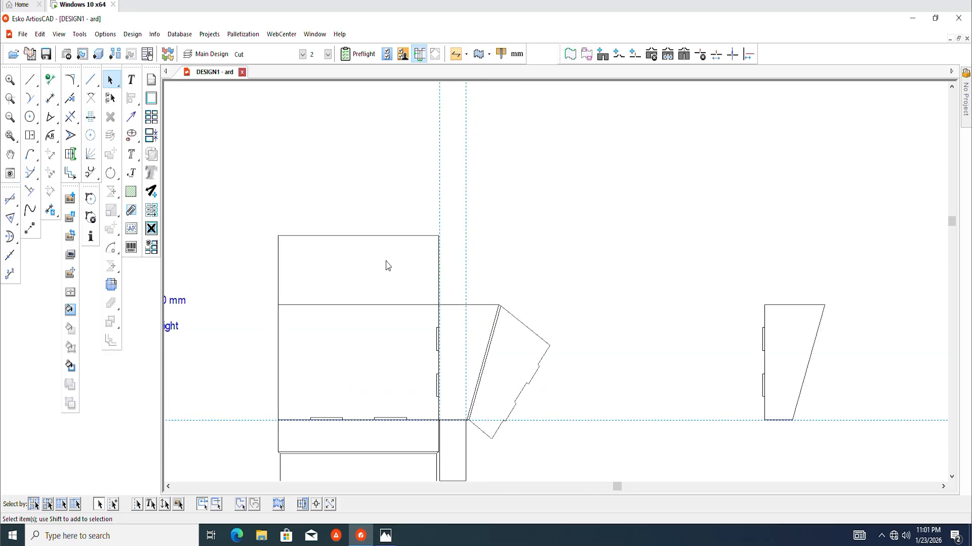
Step: Create a rectangle from the upper panel's side edge, extending out to the top corner of the angled side panel
key(r)
scroll(455, 272, up, 6)
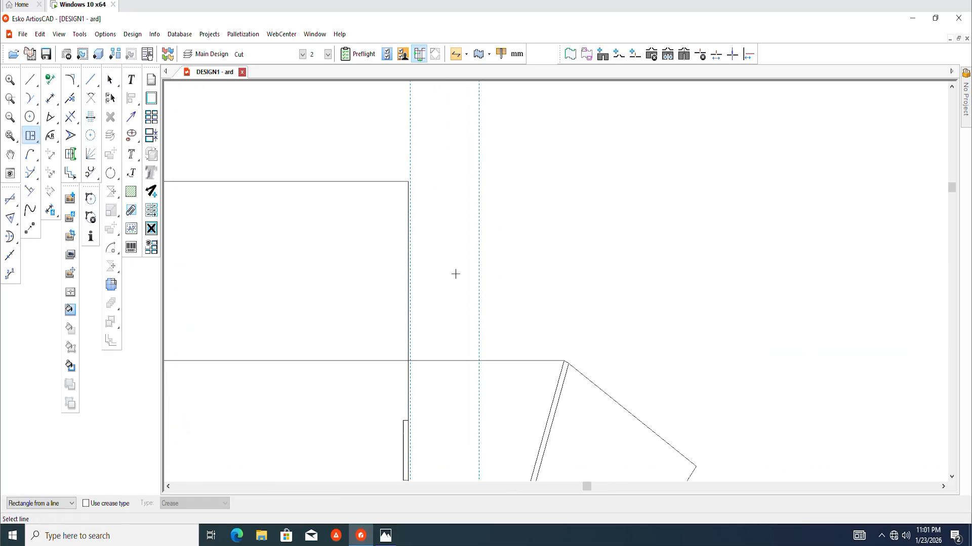
click(407, 248)
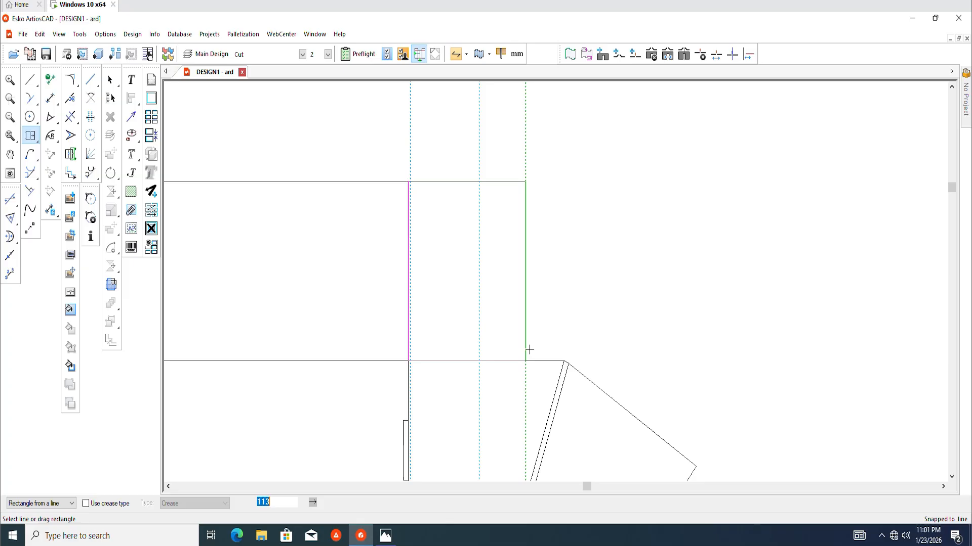
click(564, 360)
Step: Add a horizontal construction line offset 2 mm inside the top edge of the new upper flap
click(71, 136)
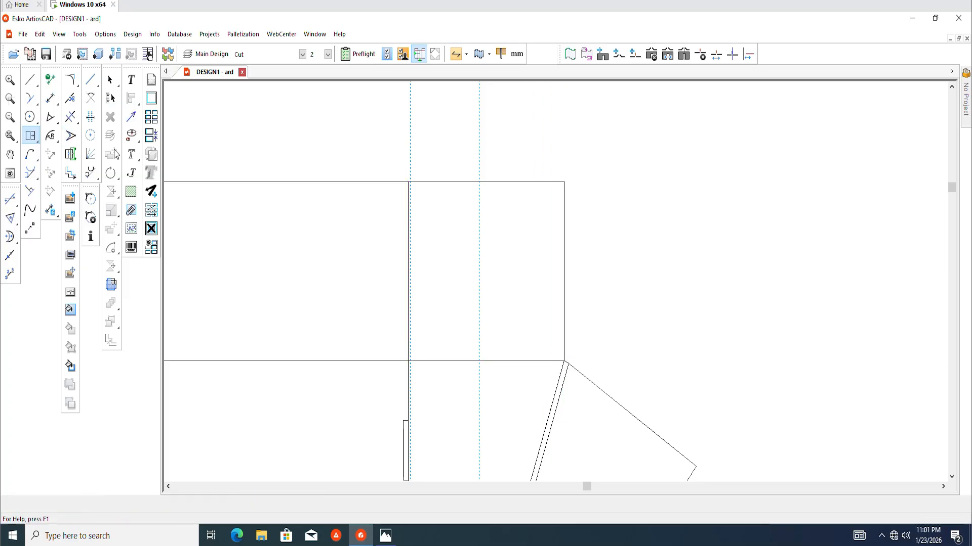
scroll(445, 195, up, 3)
middle_drag(456, 204, 460, 226)
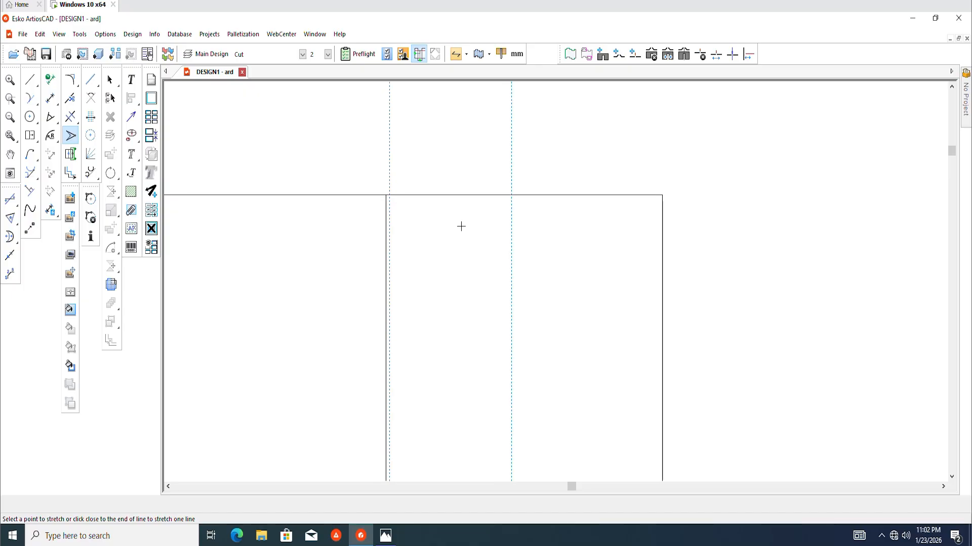
scroll(426, 213, up, 2)
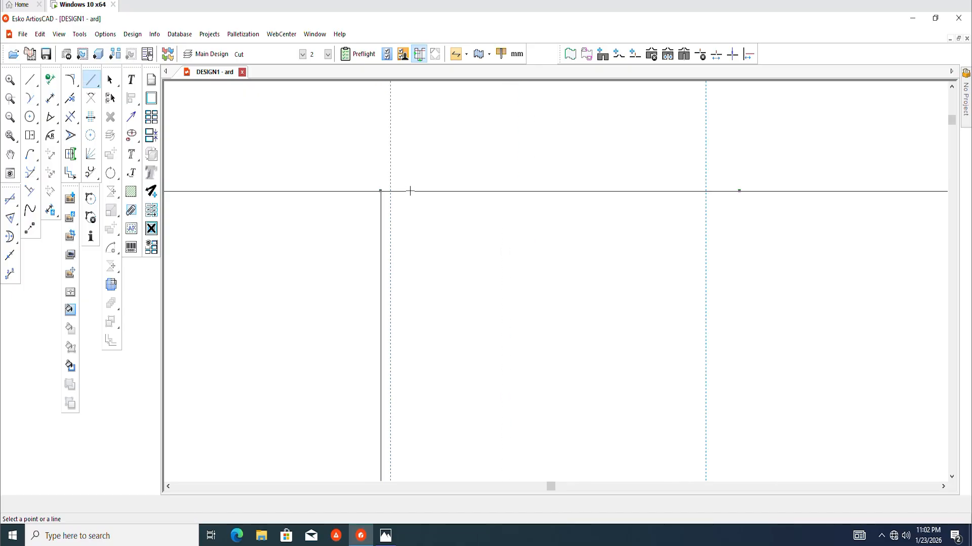
click(409, 191)
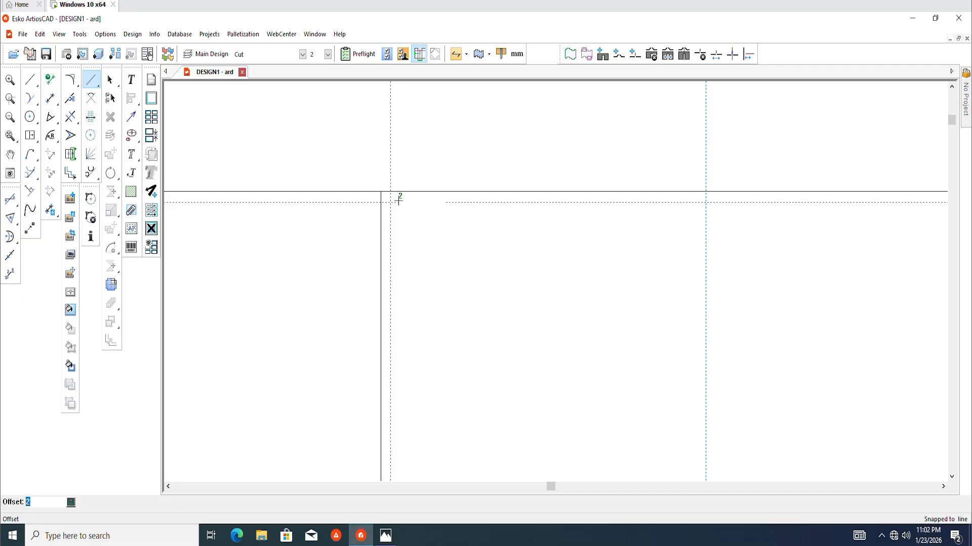
click(398, 201)
scroll(397, 202, down, 7)
middle_drag(391, 186, 383, 178)
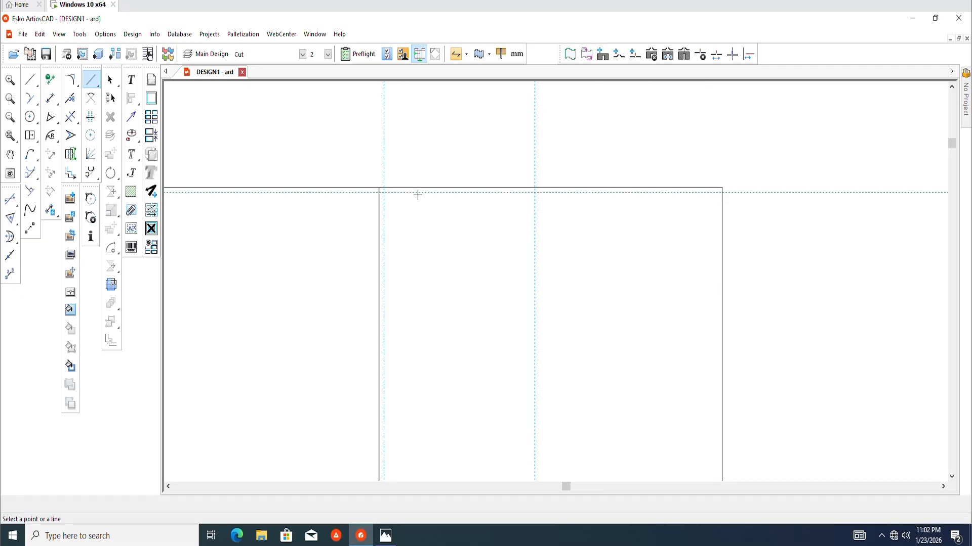
Step: Draw a short diagonal from the upper flap's inner top corner to the guide intersection, then a line along the guide to the outer edge
click(25, 87)
key(ctrl+m)
scroll(395, 194, up, 5)
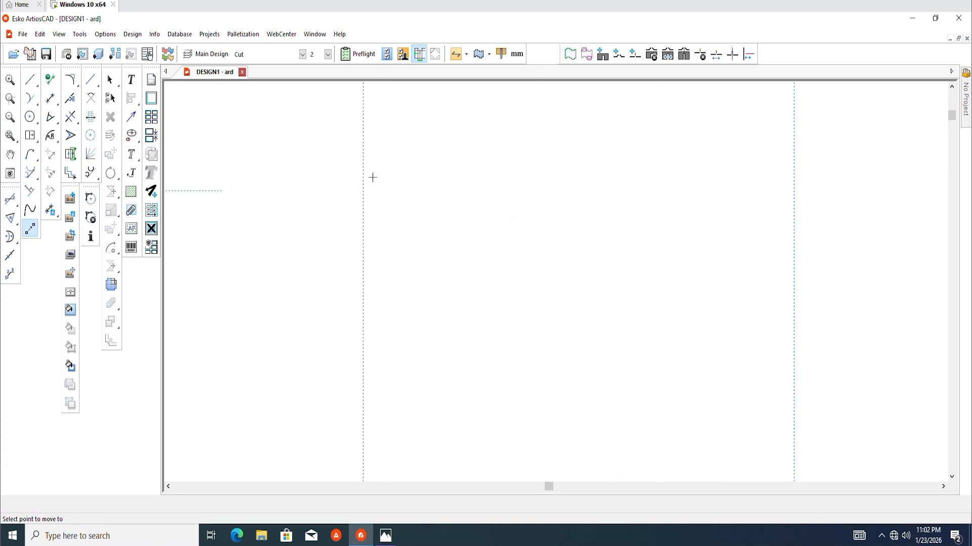
click(350, 175)
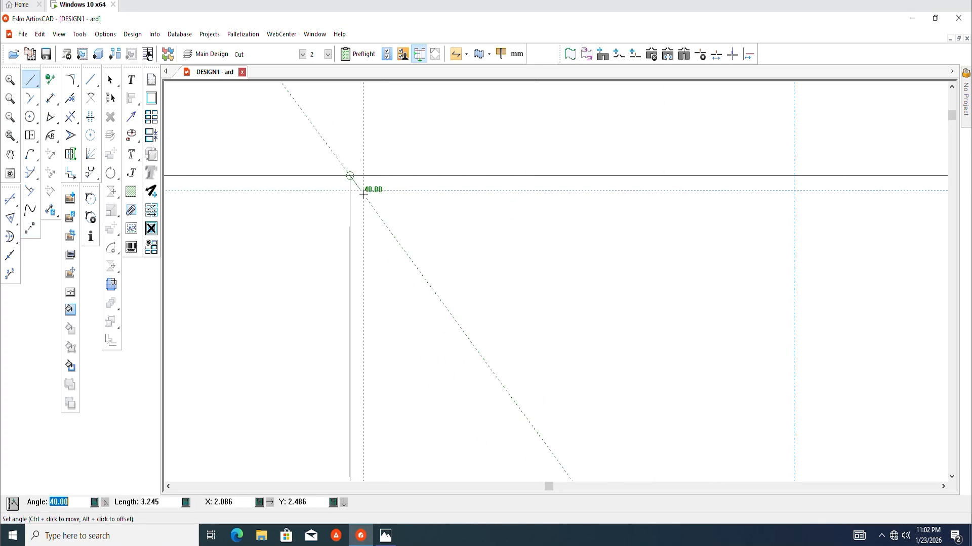
scroll(362, 191, down, 3)
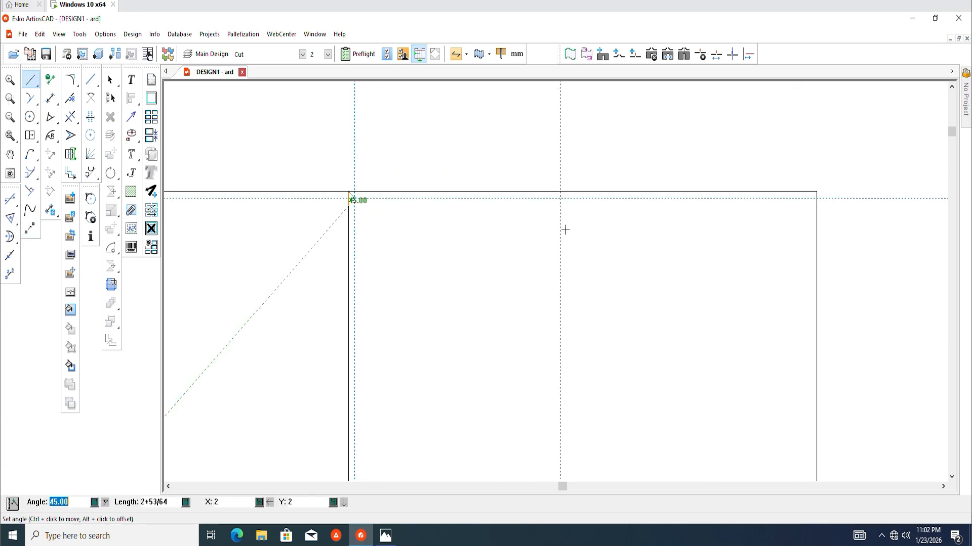
click(816, 198)
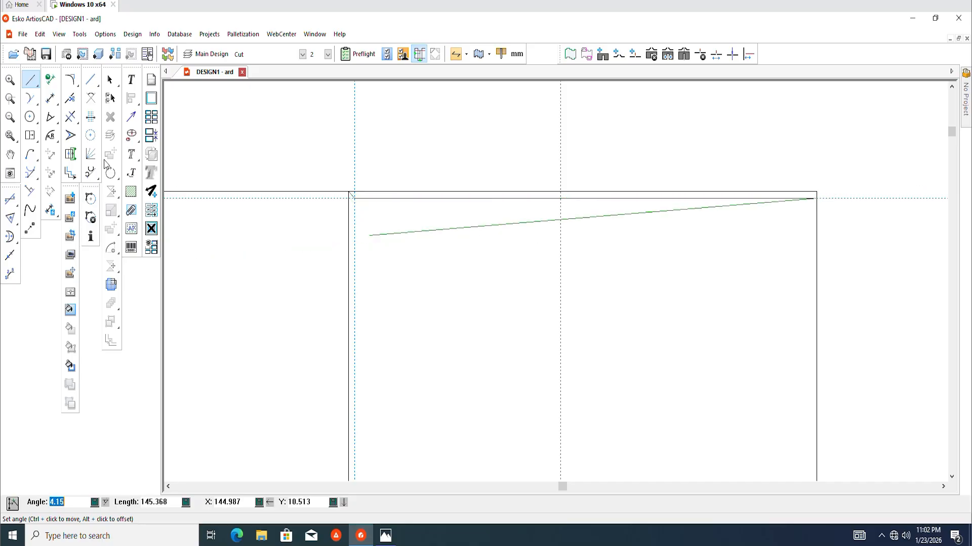
click(111, 82)
Step: Trim away the upper flap's original top edge above the new inset line
click(70, 117)
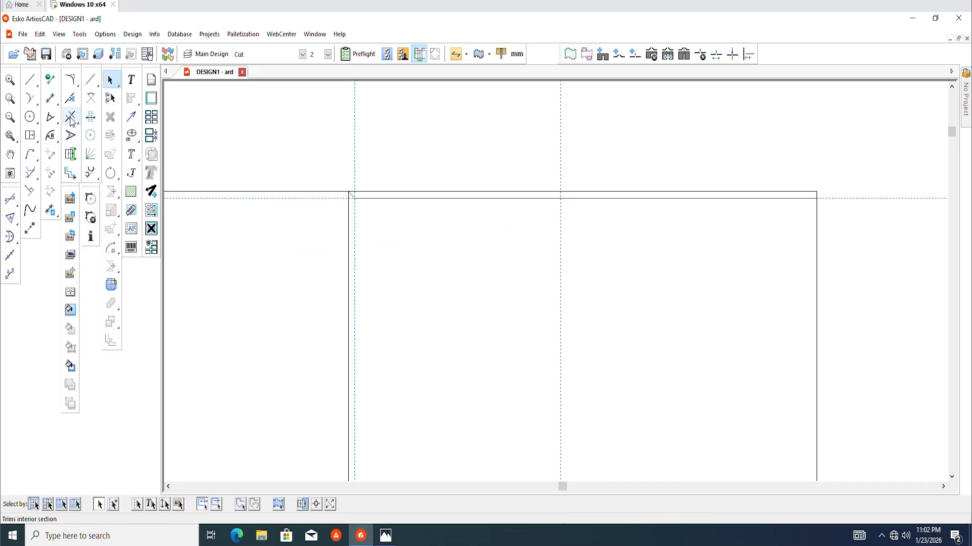
click(359, 192)
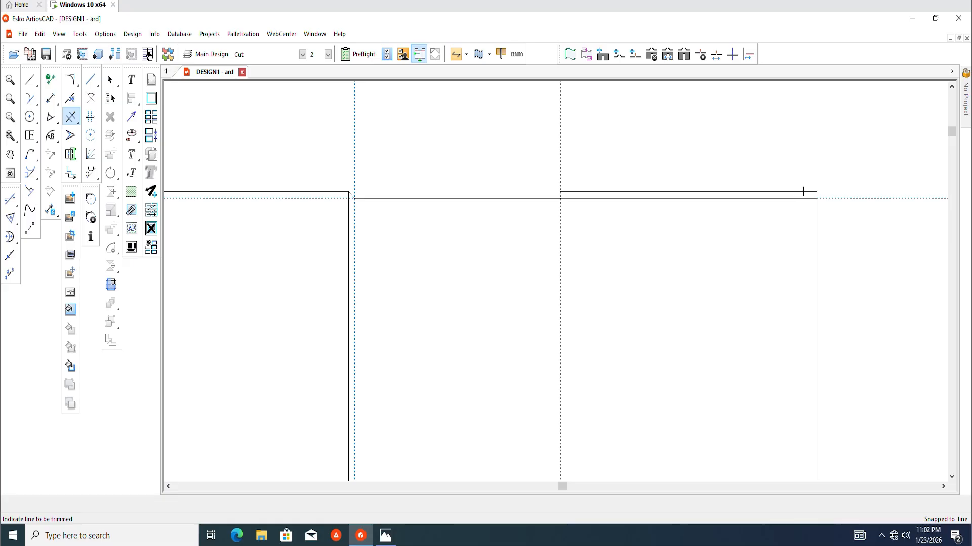
click(803, 191)
Step: Add a horizontal construction line offset 2 mm inside the upper flap's bottom edge
scroll(448, 99, down, 5)
middle_drag(504, 206, 507, 244)
scroll(467, 320, up, 6)
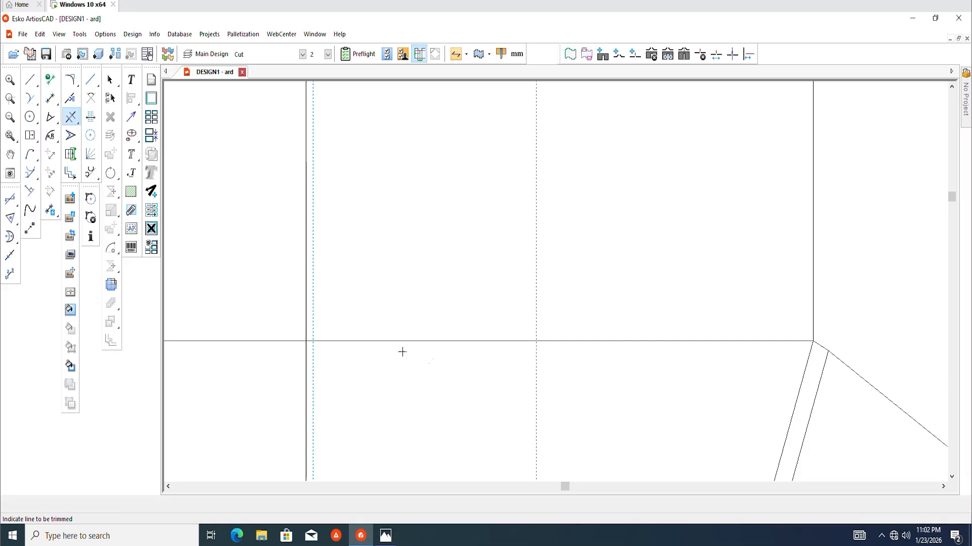
scroll(361, 342, up, 2)
key(c)
click(360, 342)
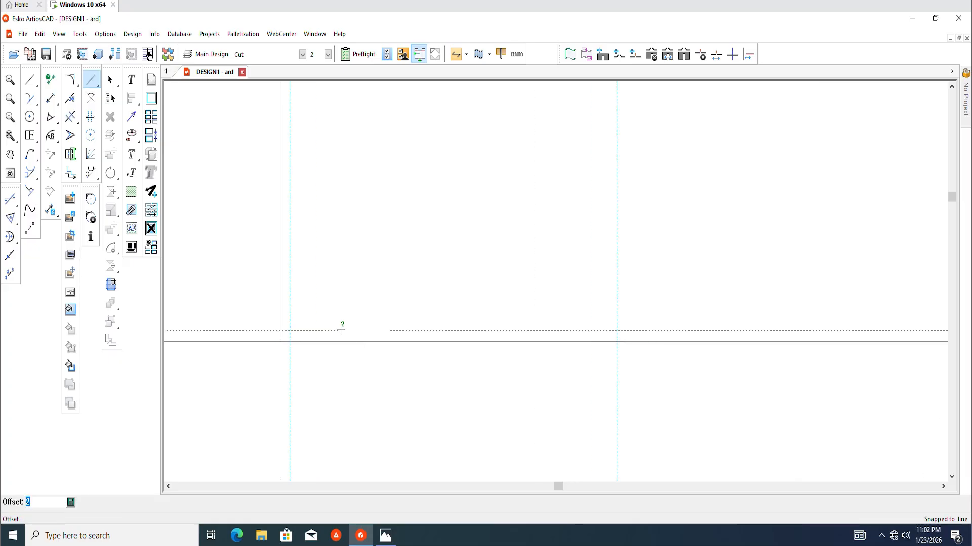
click(340, 329)
Step: Draw a short diagonal from the upper flap's inner bottom corner to the guide intersection, then a line along the guide to the outer edge
click(30, 80)
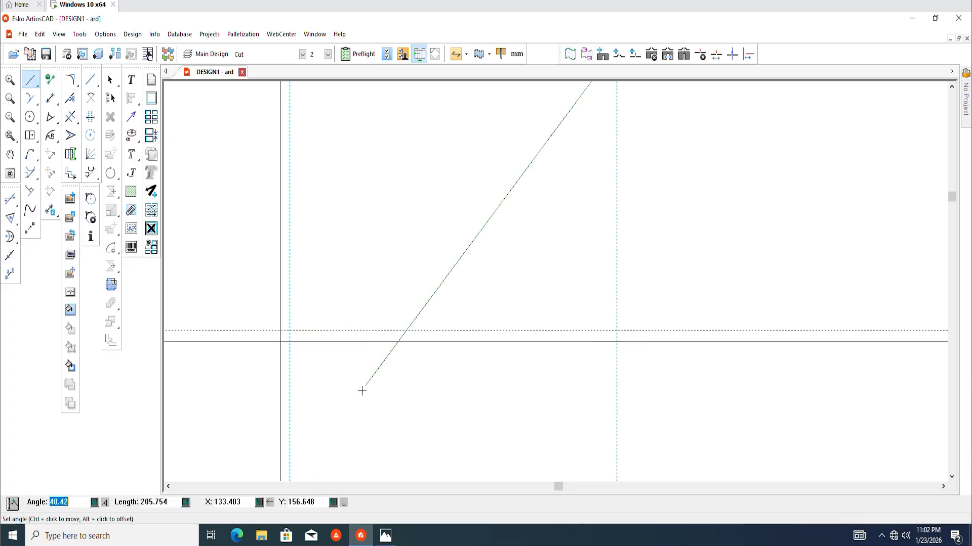
key(m)
scroll(295, 358, up, 1)
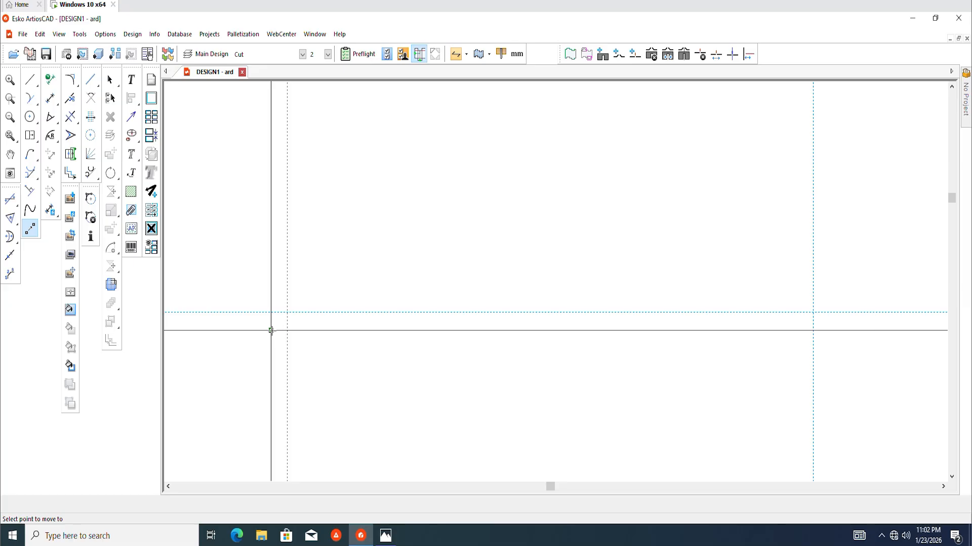
click(271, 331)
scroll(263, 316, down, 1)
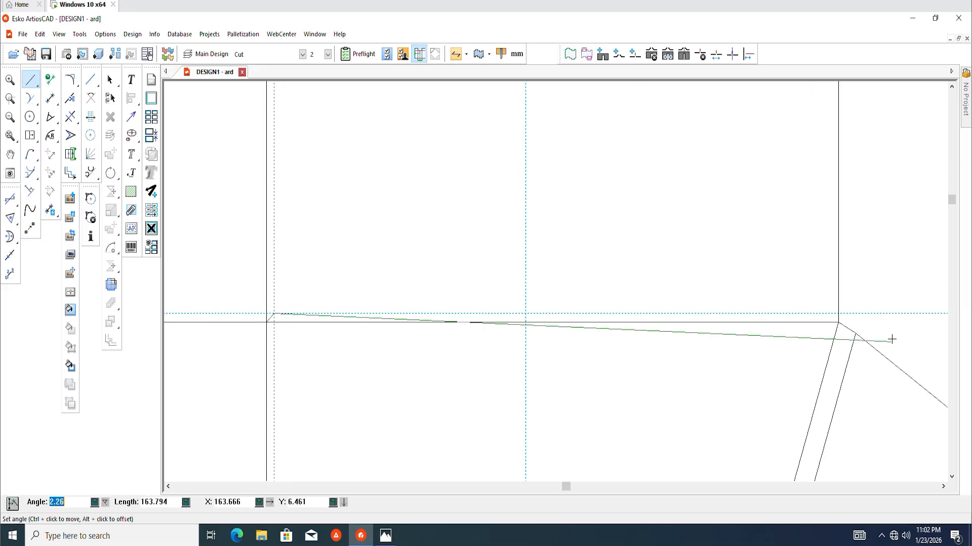
click(837, 314)
scroll(471, 316, down, 7)
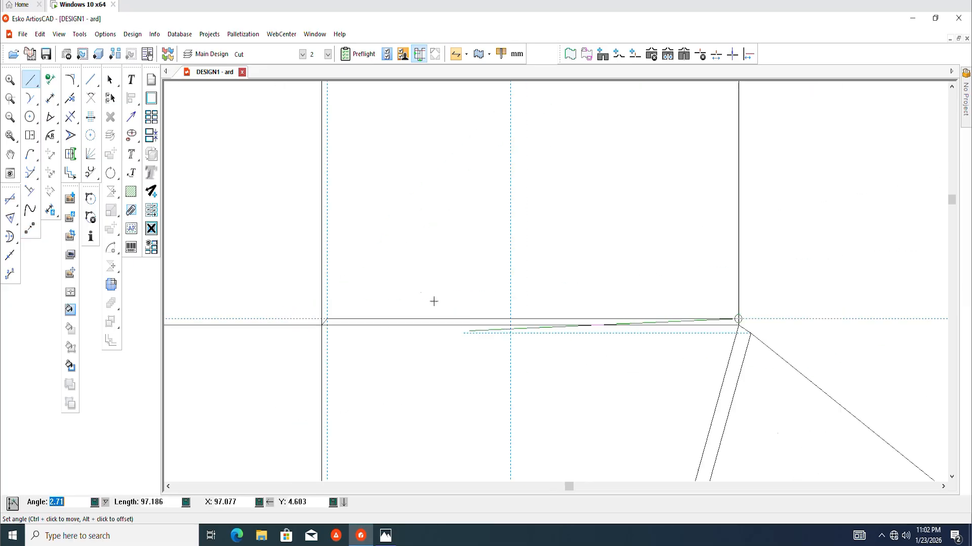
Step: Trim away the short end of the upper flap's outer edge below the new inset bottom line
click(110, 80)
scroll(402, 268, down, 5)
mouse_move(494, 255)
middle_down()
mouse_move(461, 278)
mouse_move(468, 285)
middle_up()
scroll(440, 302, up, 3)
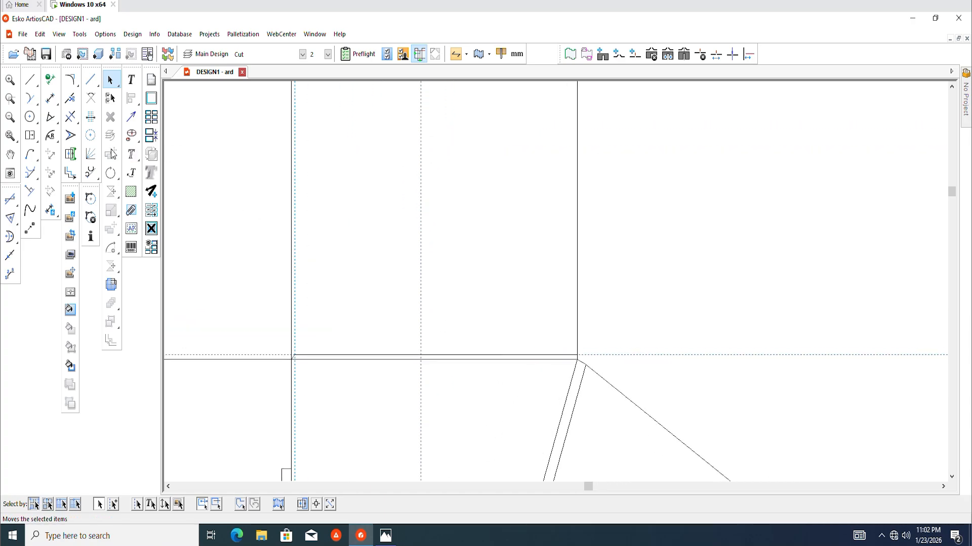
click(70, 117)
scroll(571, 402, up, 3)
scroll(573, 304, up, 1)
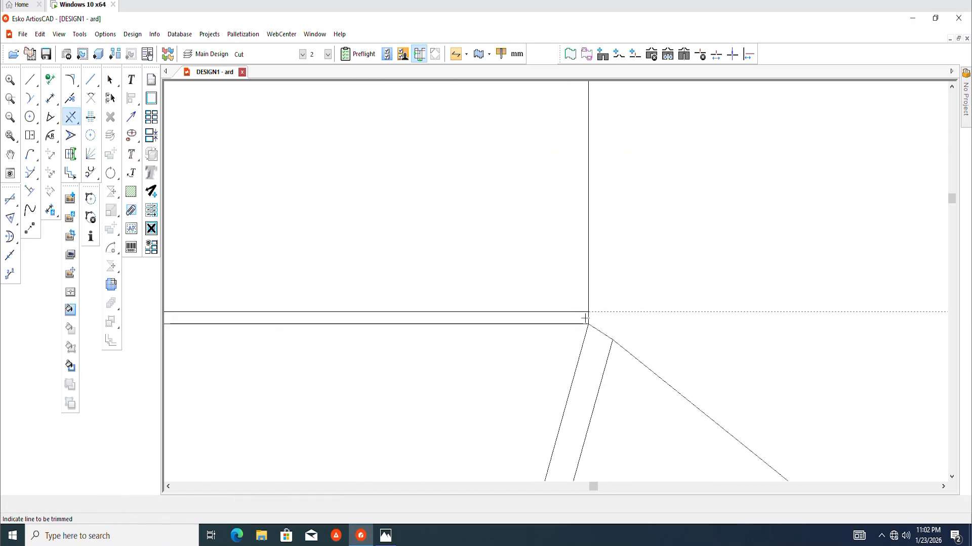
click(587, 319)
scroll(601, 338, down, 4)
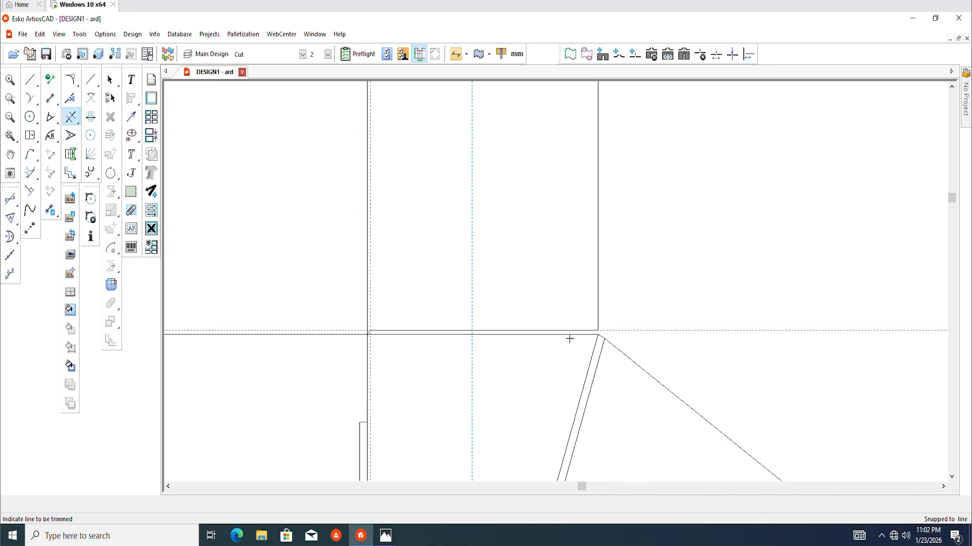
scroll(449, 331, down, 1)
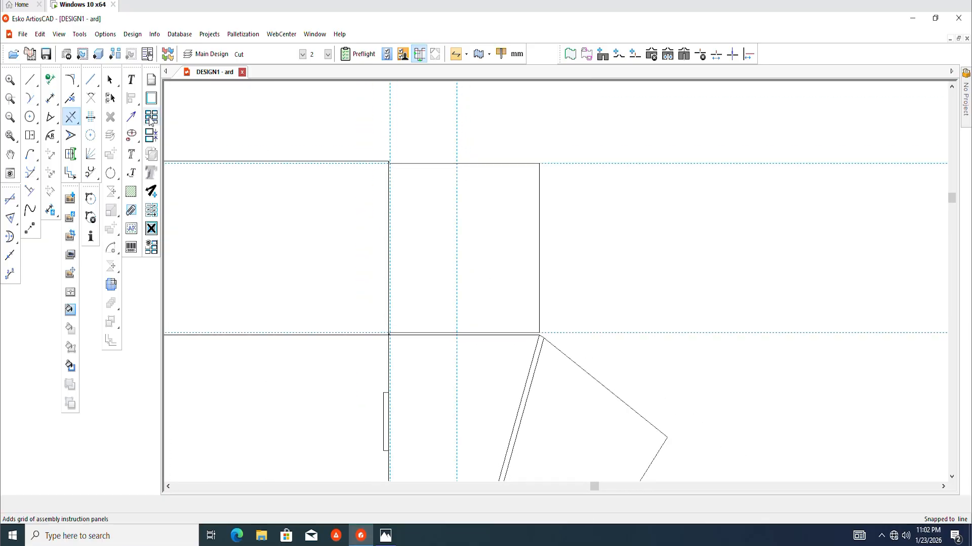
Step: Stretch the upper flap's outer top corner straight down to the midpoint of its outer edge to slope the top edge
click(70, 136)
scroll(503, 212, up, 1)
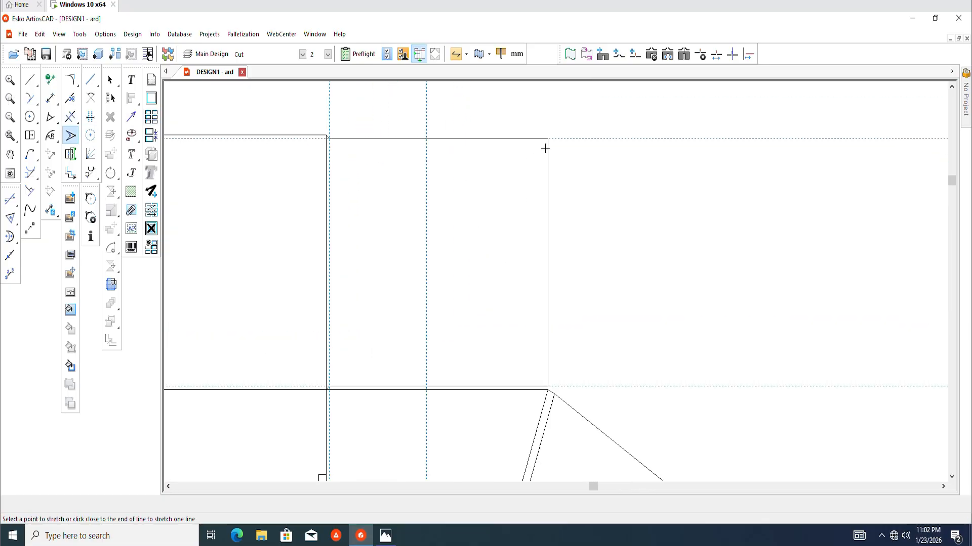
click(547, 138)
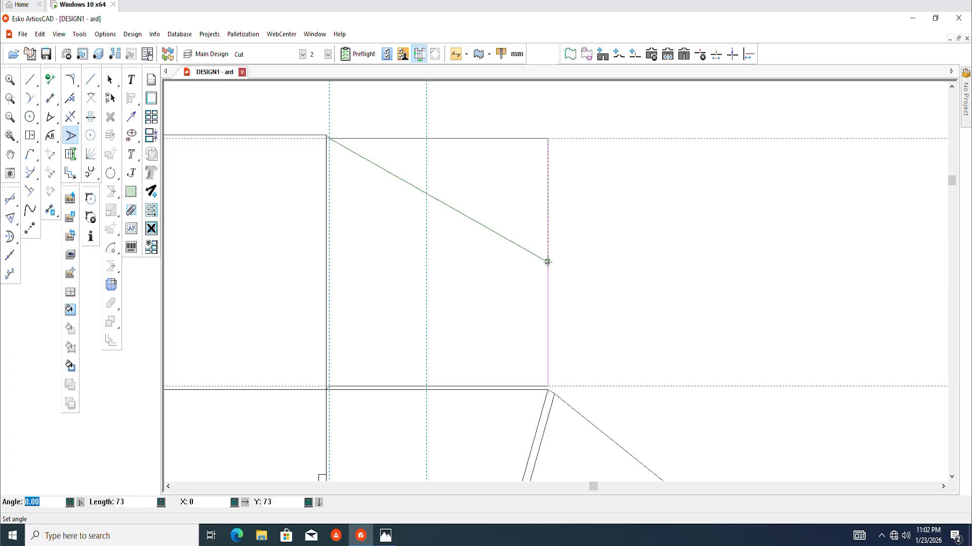
click(548, 262)
scroll(501, 208, down, 3)
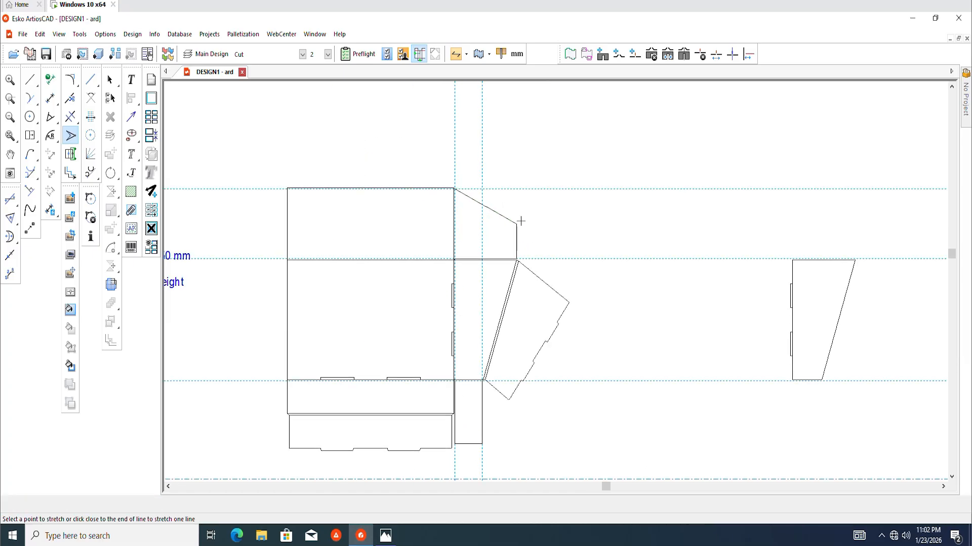
Step: Examine the upper flap's bottom clearance and the overall tray layout
click(110, 81)
scroll(445, 265, up, 3)
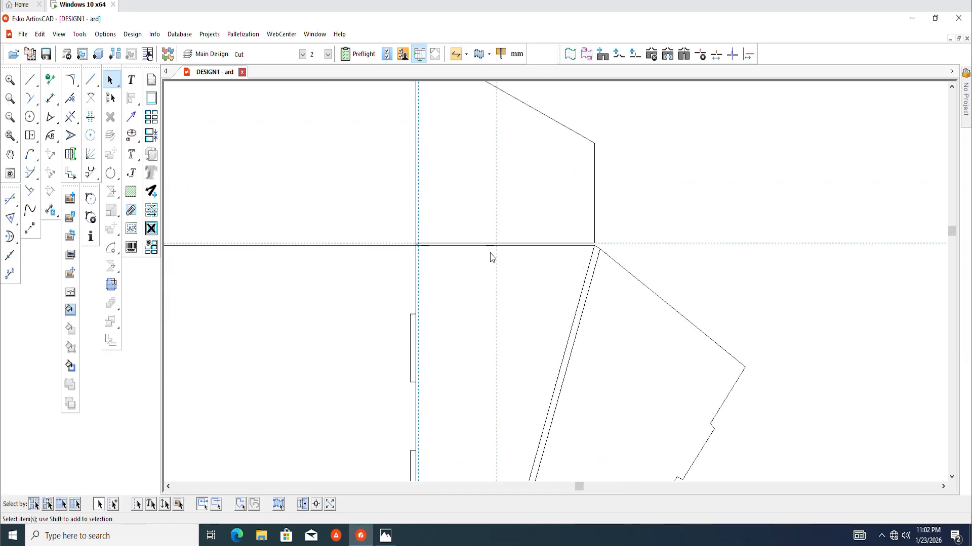
scroll(494, 253, down, 2)
scroll(494, 252, down, 3)
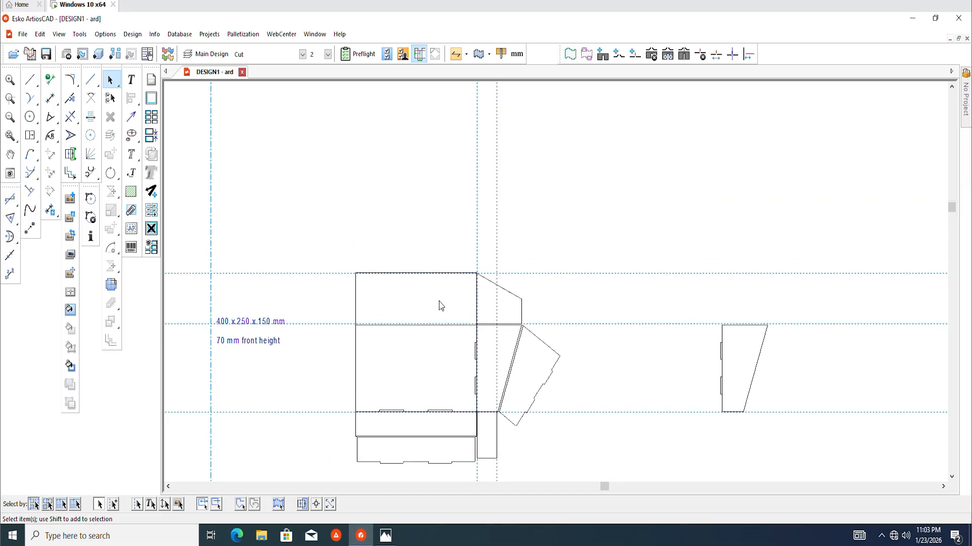
scroll(424, 230, up, 2)
scroll(431, 228, down, 2)
middle_drag(451, 306, 448, 247)
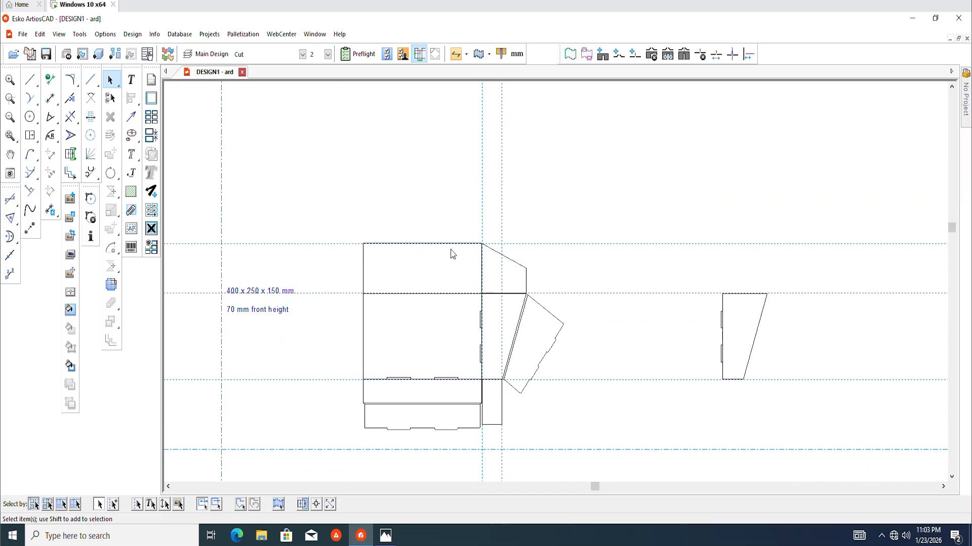
scroll(438, 229, up, 1)
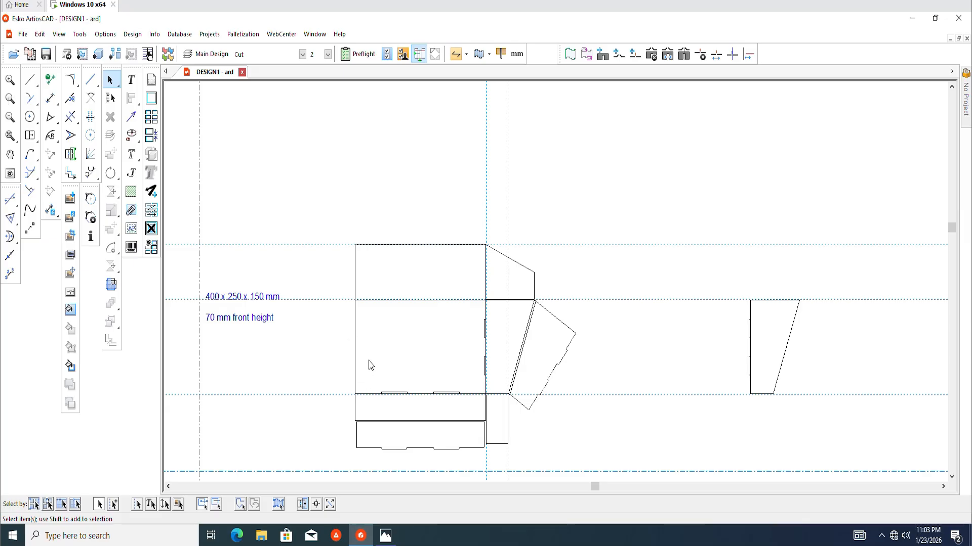
middle_drag(445, 251, 439, 272)
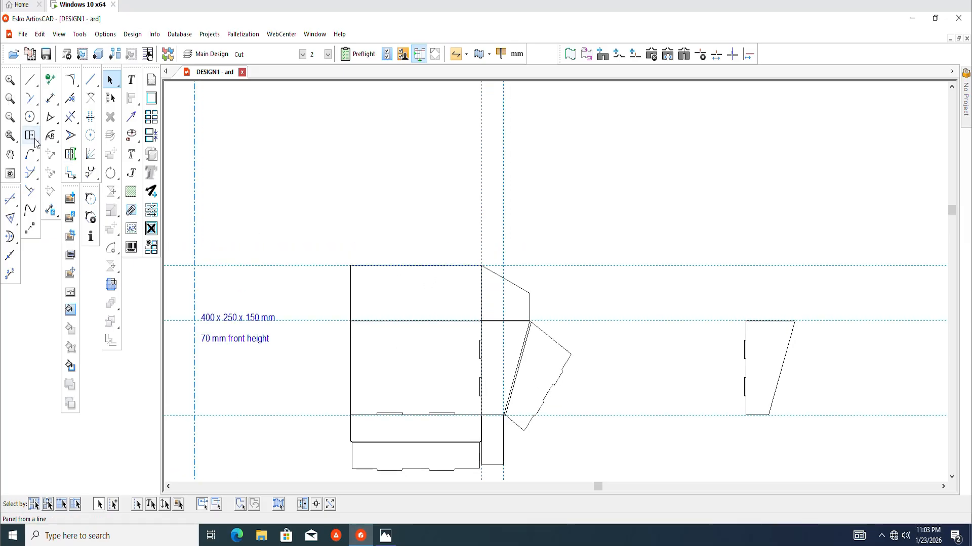
Step: Add a rectangular panel from the top edge of the upper main panel with an offset of 250 mm
click(34, 139)
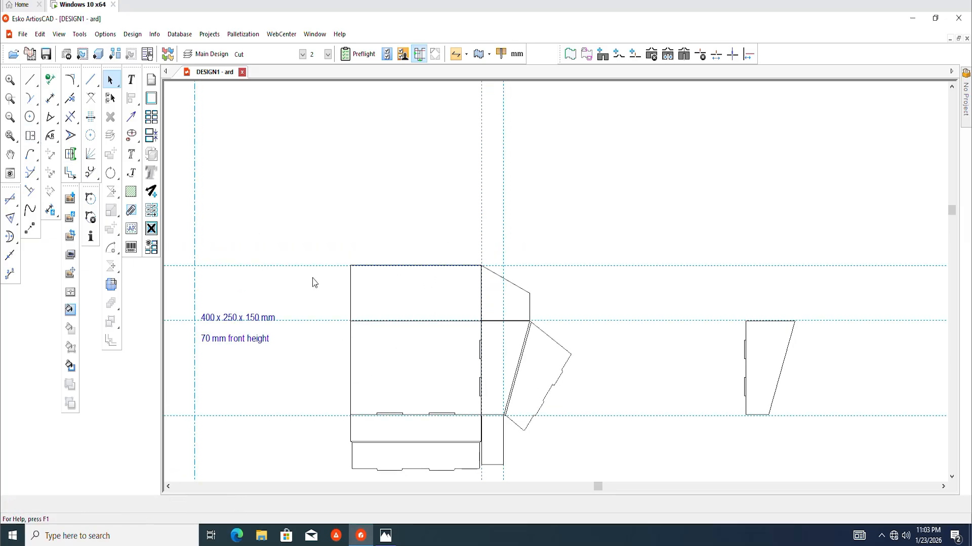
click(420, 266)
text(2)
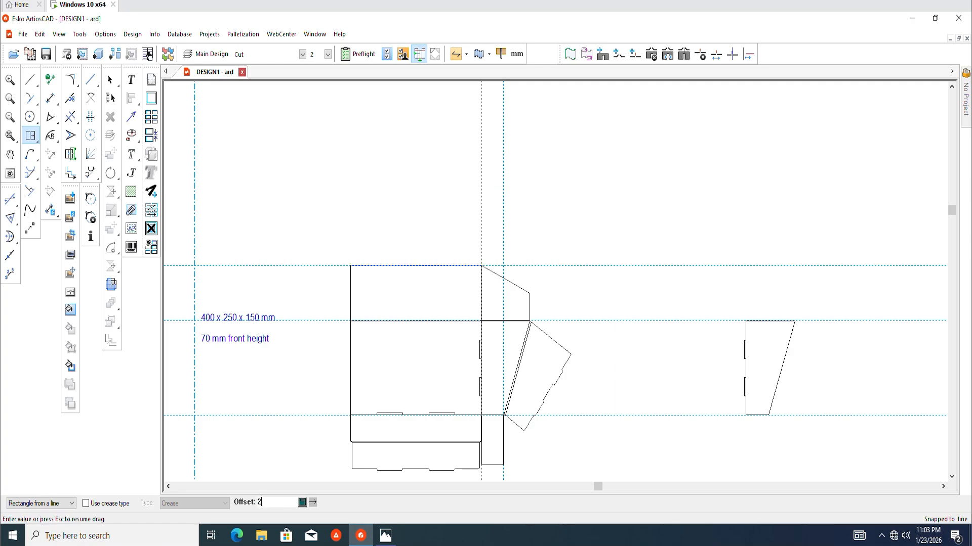
text(50)
key(Return)
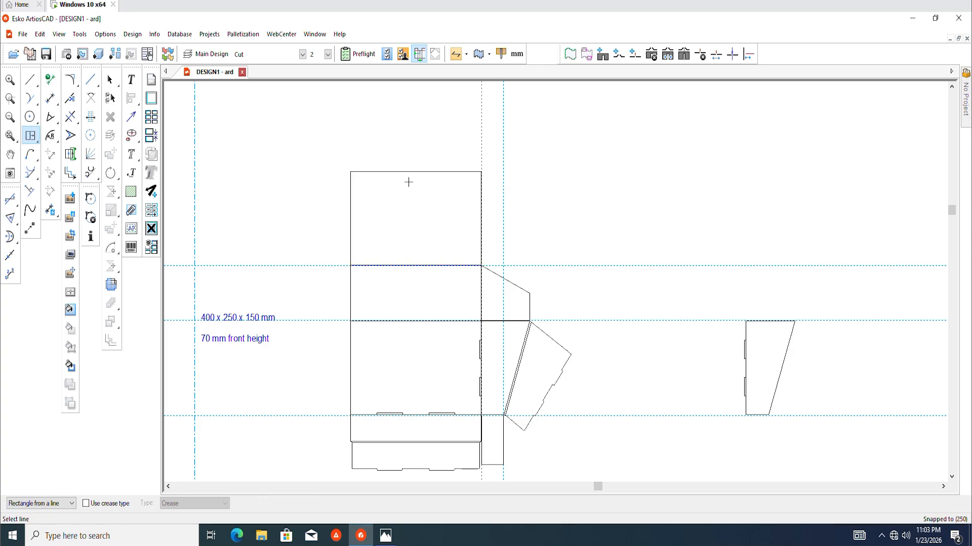
Step: Add another rectangular panel from the top edge of the 250 mm panel with an offset of 145 mm
middle_drag(420, 183, 407, 238)
scroll(419, 273, up, 1)
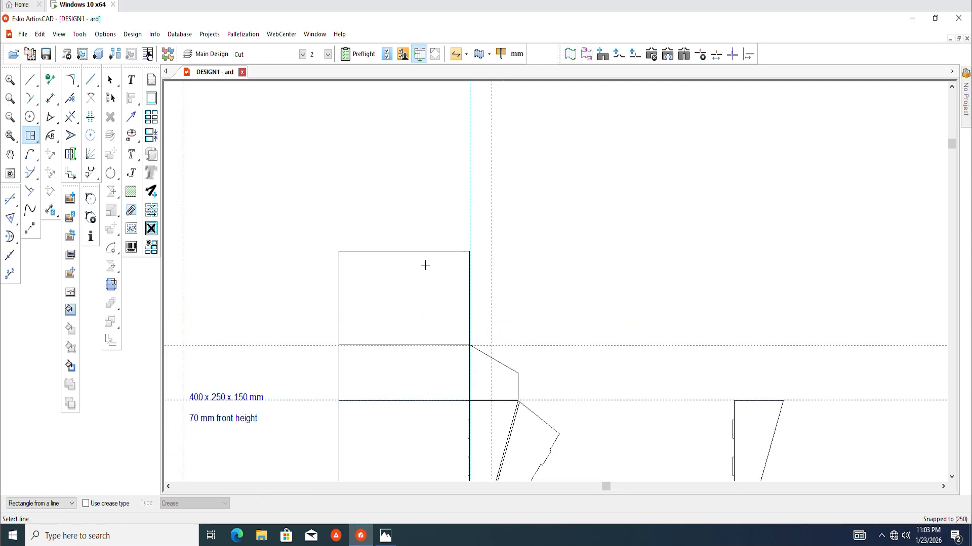
click(429, 251)
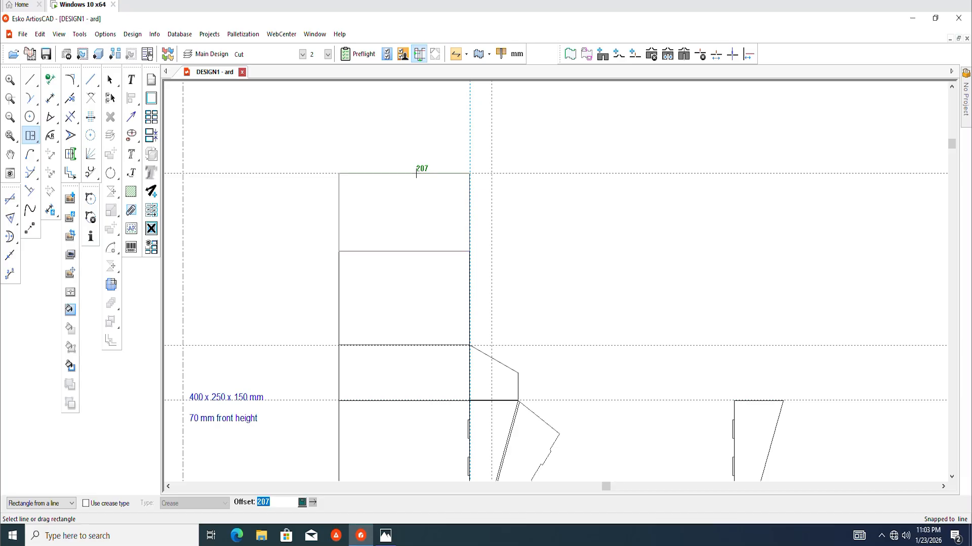
text(145)
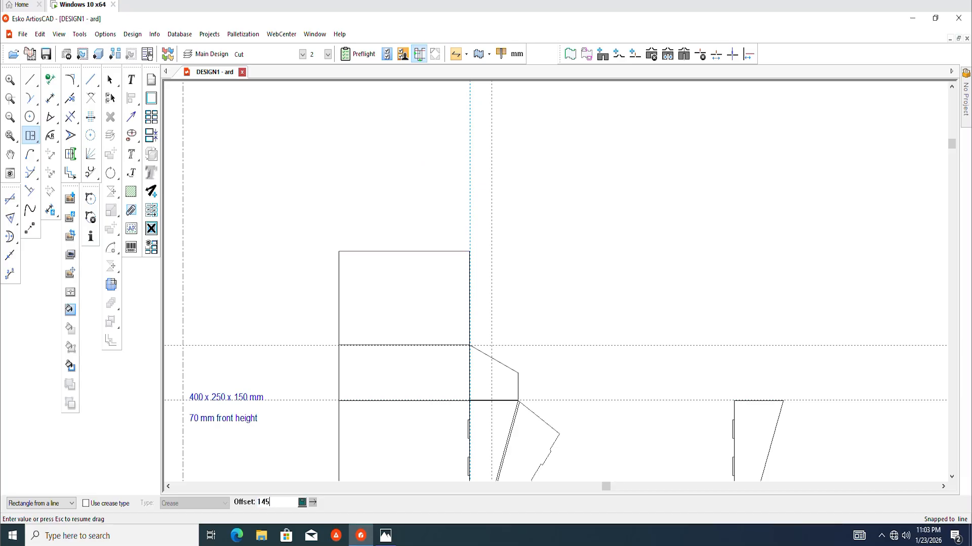
key(Return)
scroll(415, 173, down, 2)
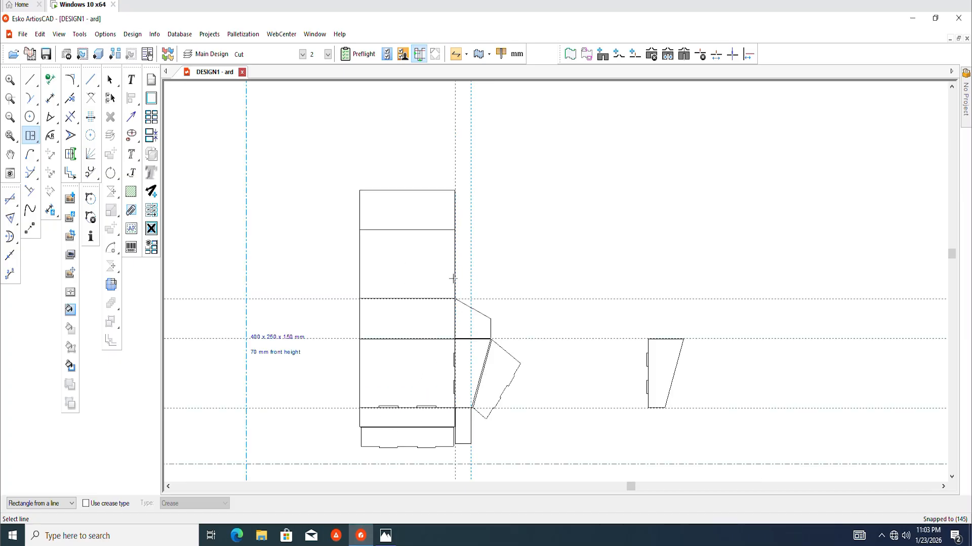
Step: Round both outer corners of the 145 mm top panel with a 50 mm blend radius
scroll(423, 258, up, 1)
middle_drag(423, 257, 423, 280)
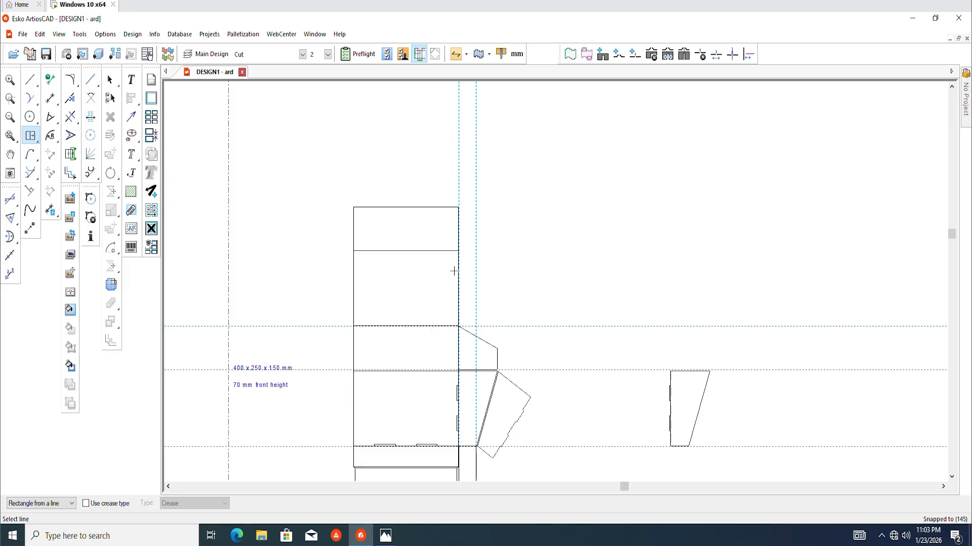
scroll(428, 268, down, 2)
middle_drag(423, 262, 403, 281)
scroll(446, 328, up, 6)
scroll(409, 286, up, 3)
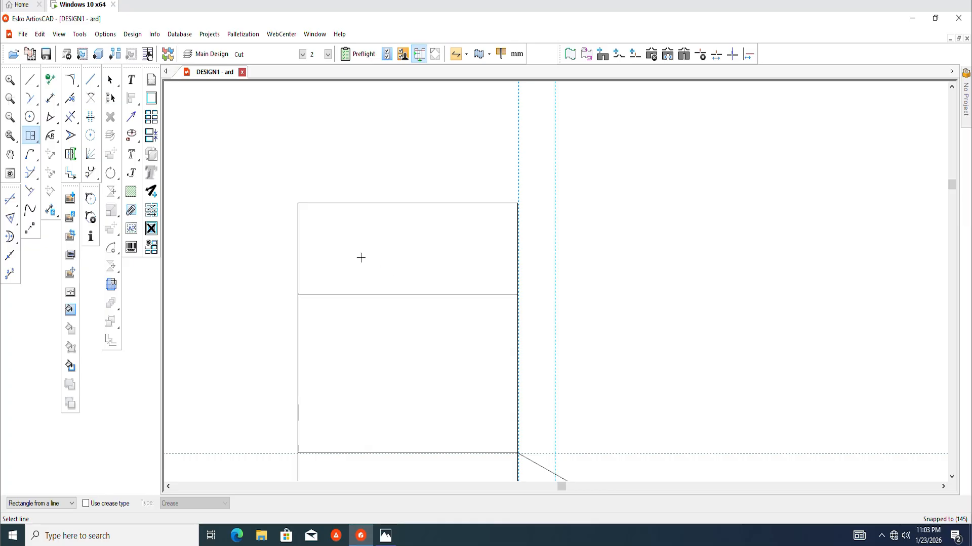
click(111, 285)
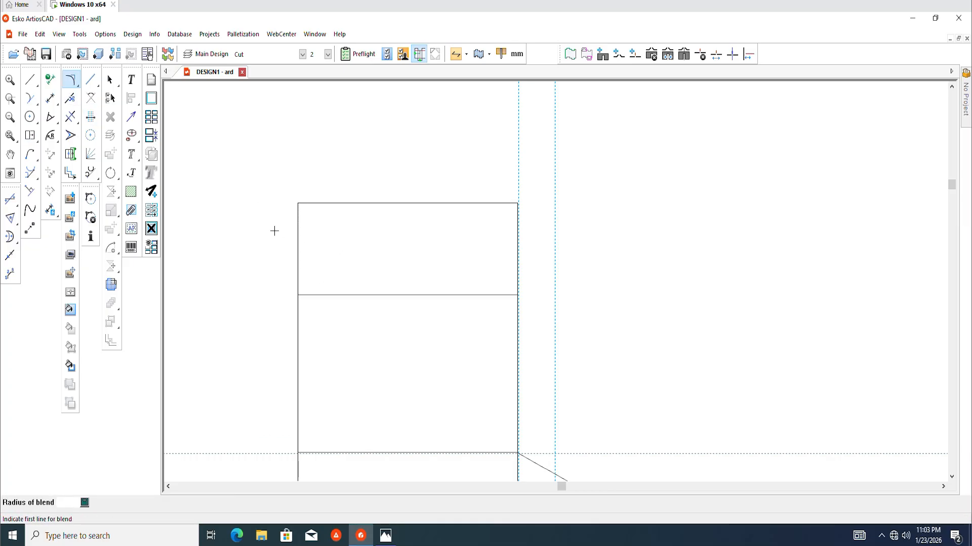
scroll(296, 241, up, 1)
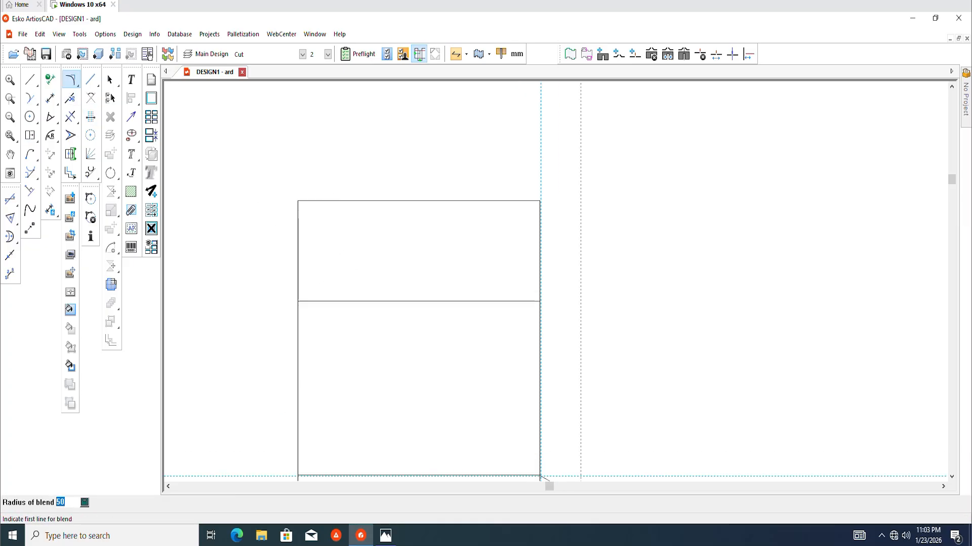
click(321, 200)
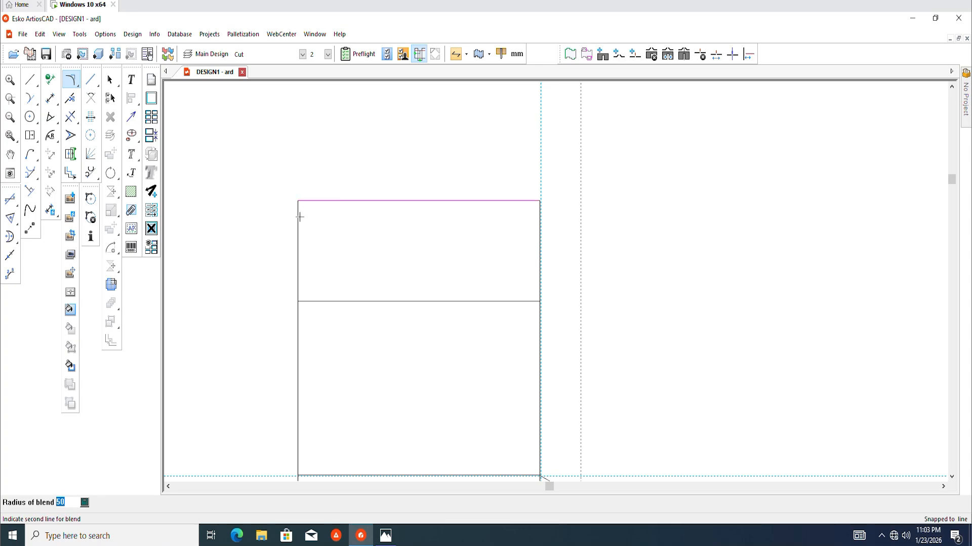
click(298, 223)
click(517, 202)
click(539, 222)
scroll(401, 180, down, 3)
scroll(409, 219, up, 1)
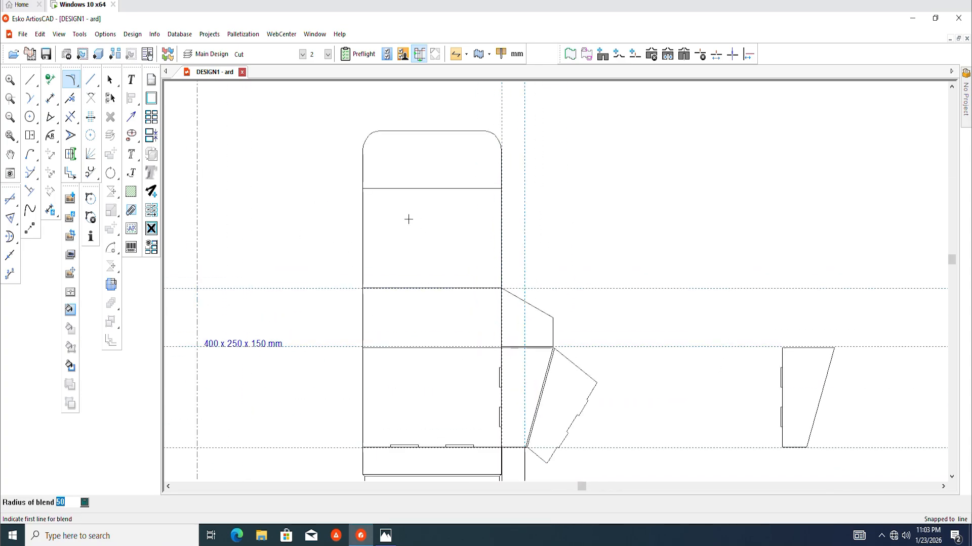
Step: Draw a 400 mm horizontal line across the middle of the 250 mm panel, between the midpoints of its side edges
scroll(408, 219, up, 3)
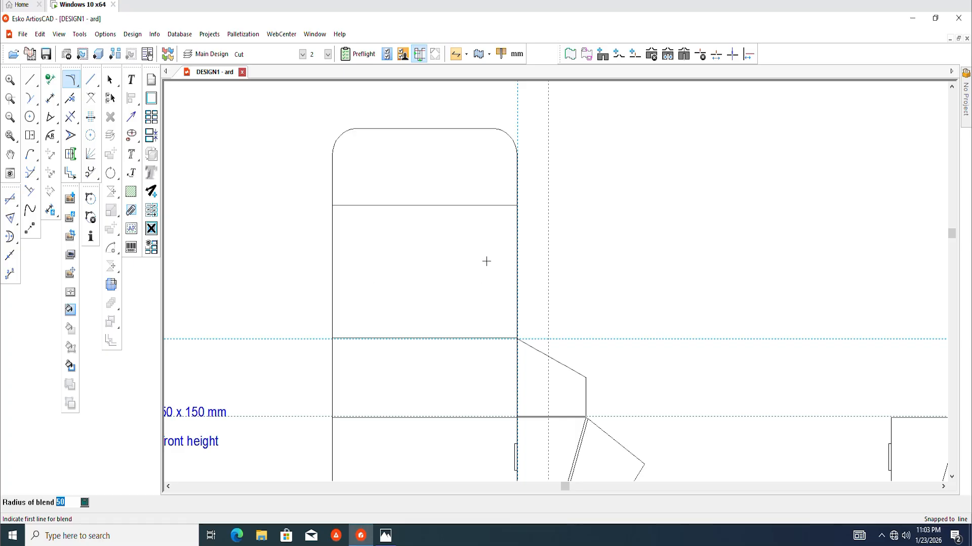
scroll(424, 272, up, 1)
middle_drag(422, 274, 391, 273)
click(110, 85)
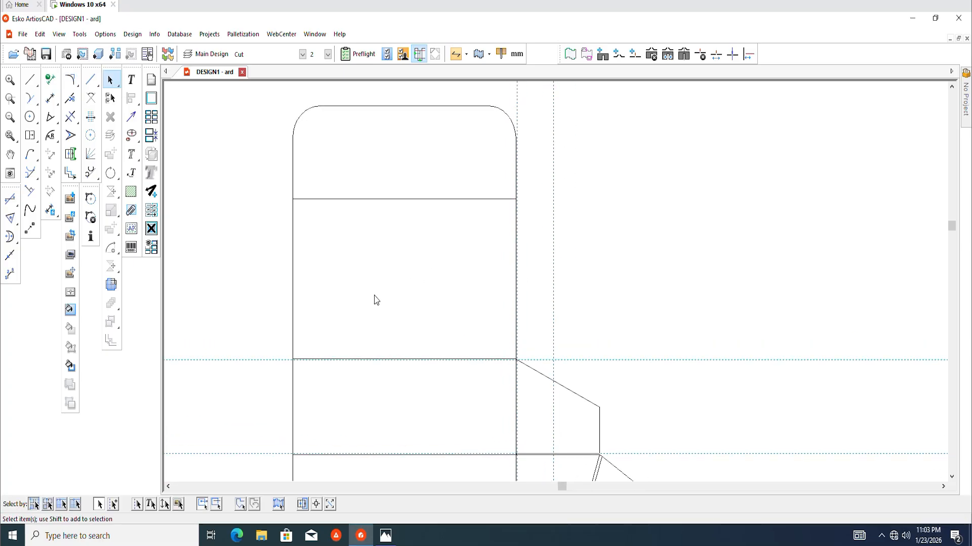
click(30, 81)
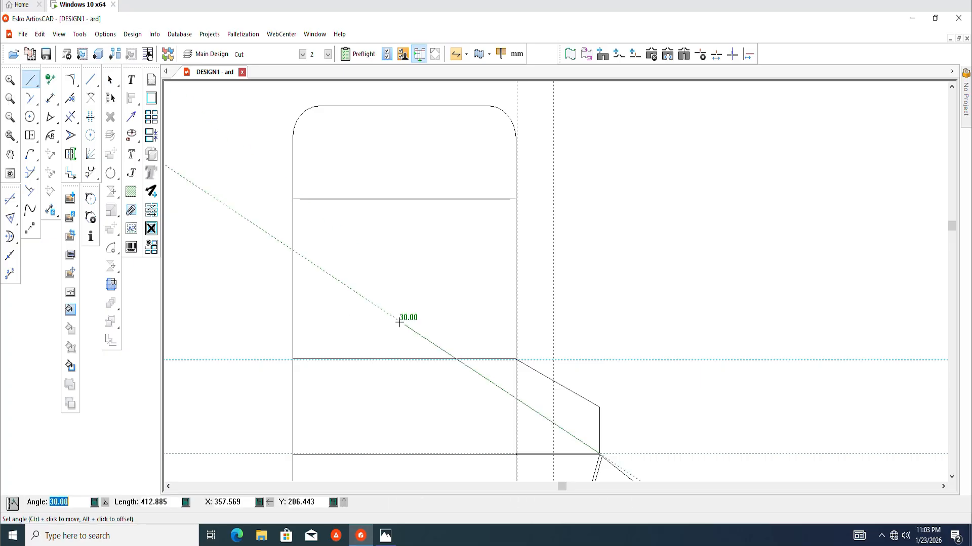
click(30, 228)
scroll(331, 277, up, 1)
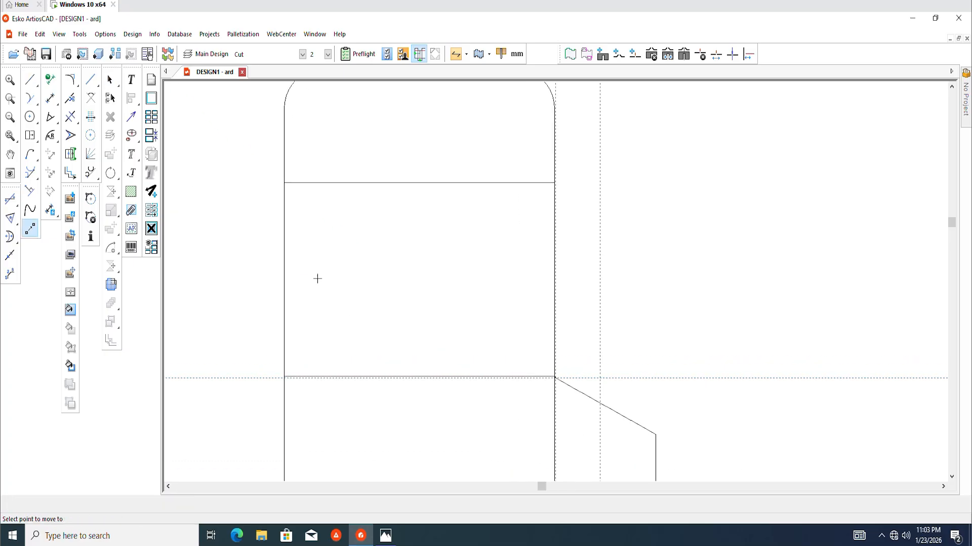
click(283, 278)
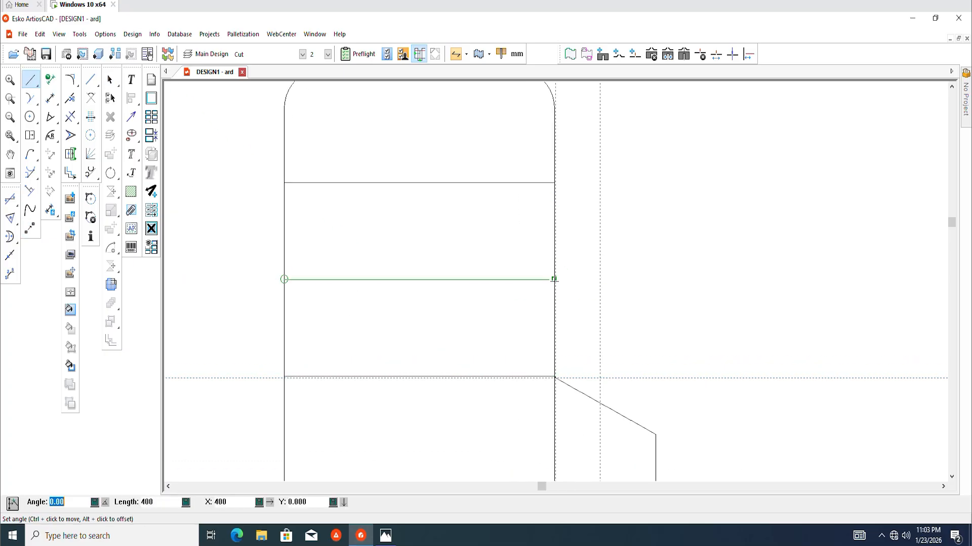
click(553, 279)
key(Escape)
scroll(339, 191, down, 1)
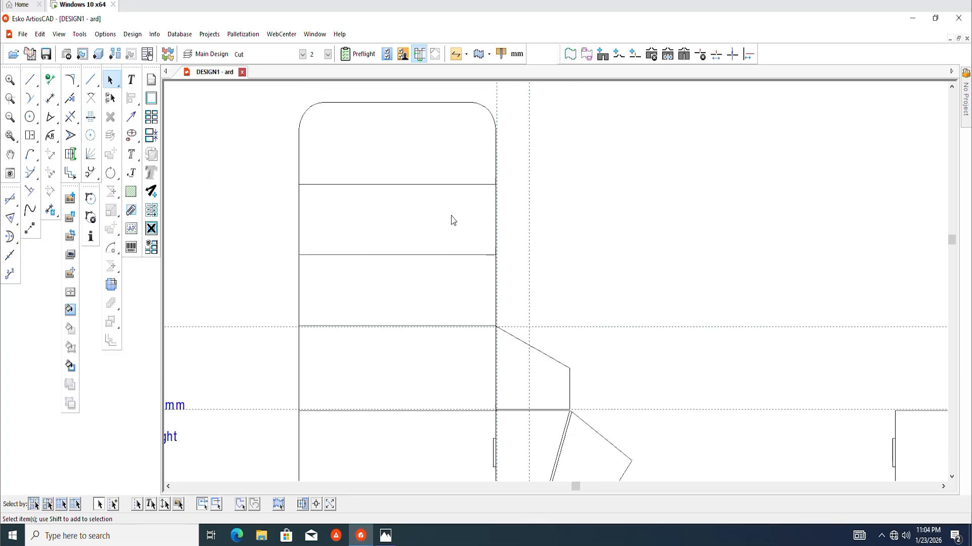
Step: Divide the horizontal line across the 250 mm panel into 5 equal parts with vertical construction lines
scroll(384, 256, up, 3)
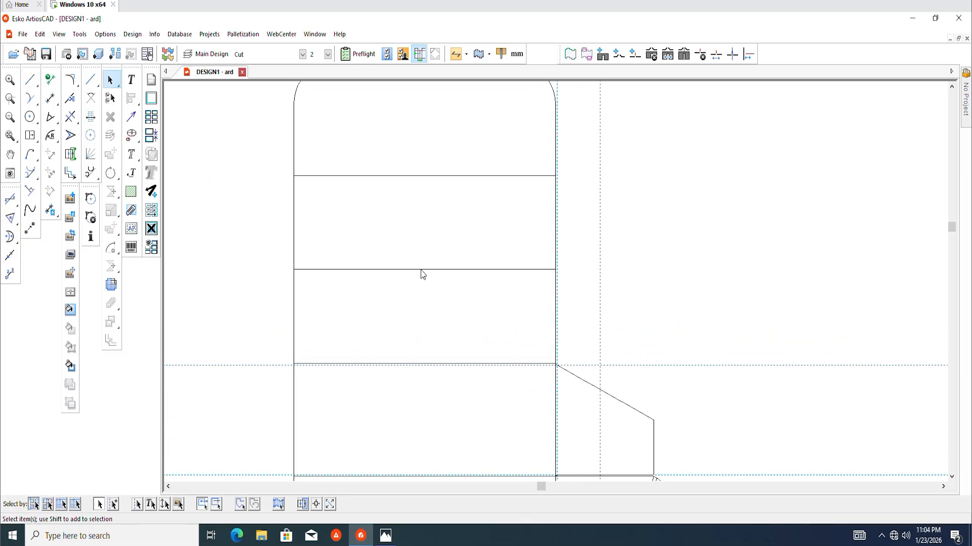
middle_drag(423, 274, 407, 263)
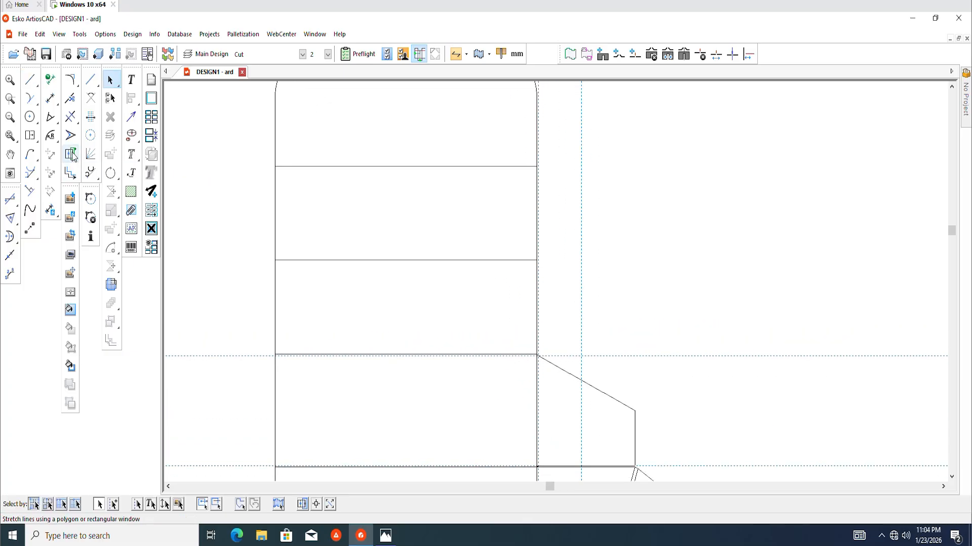
click(94, 121)
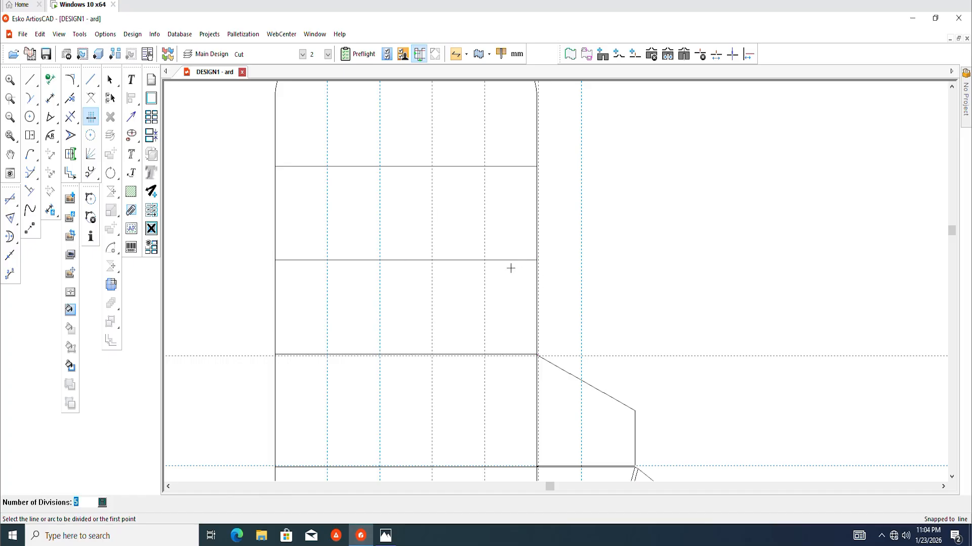
scroll(506, 266, down, 1)
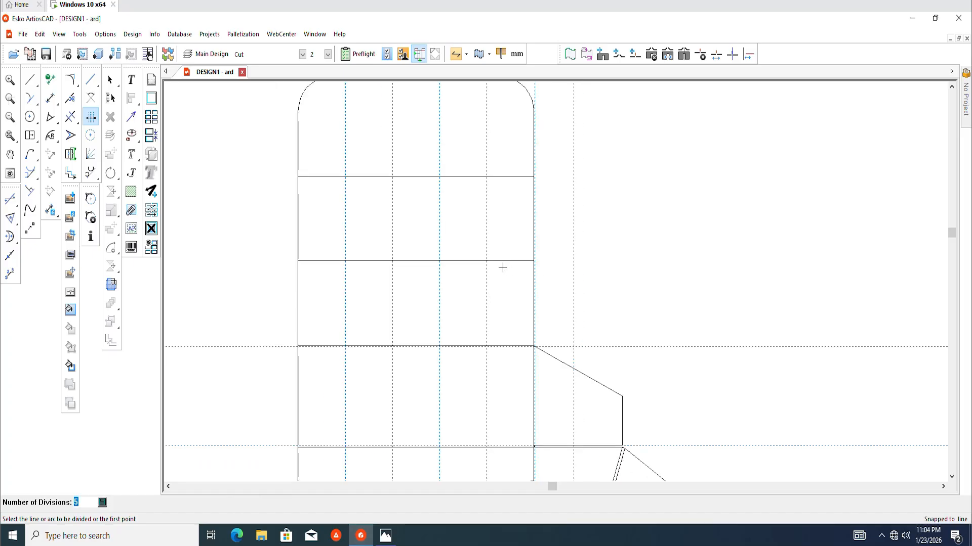
middle_drag(496, 265, 489, 266)
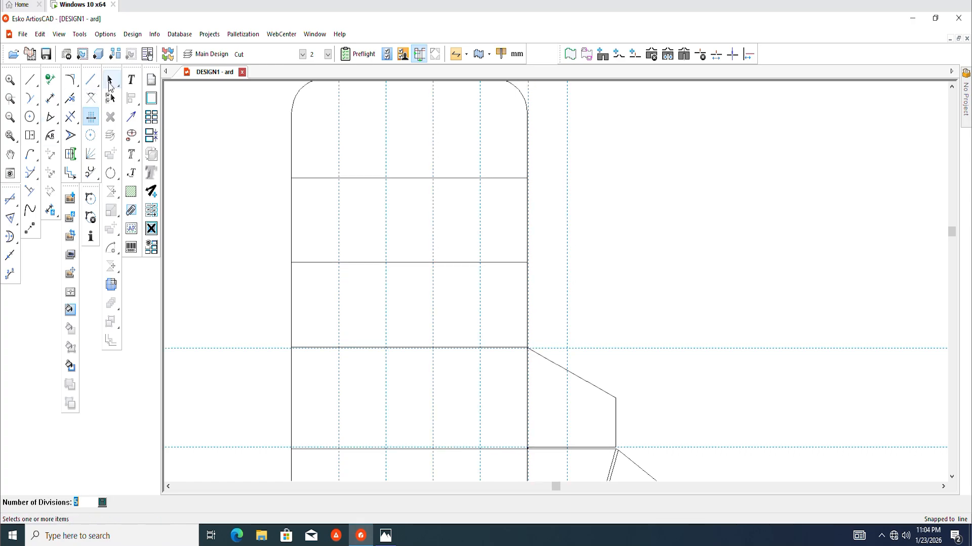
click(10, 236)
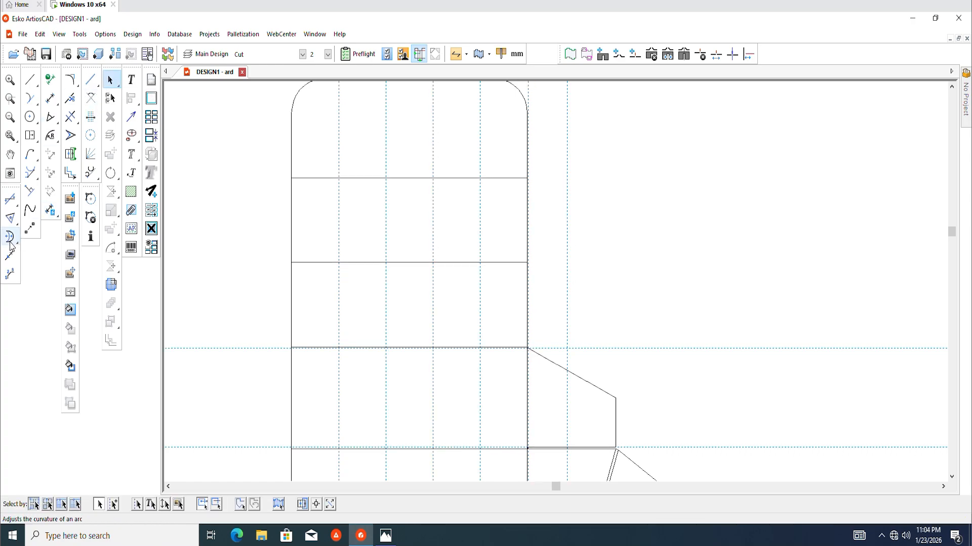
click(411, 263)
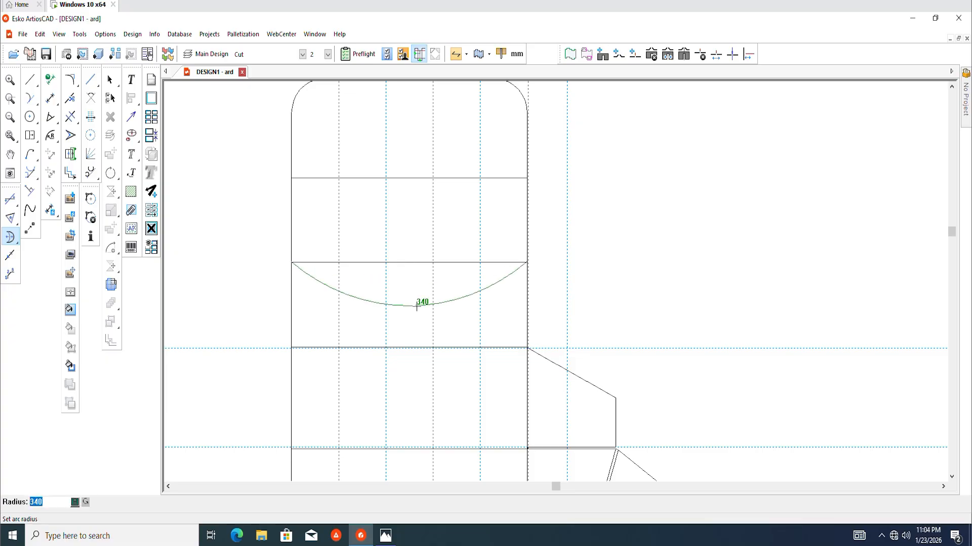
key(Escape)
click(112, 81)
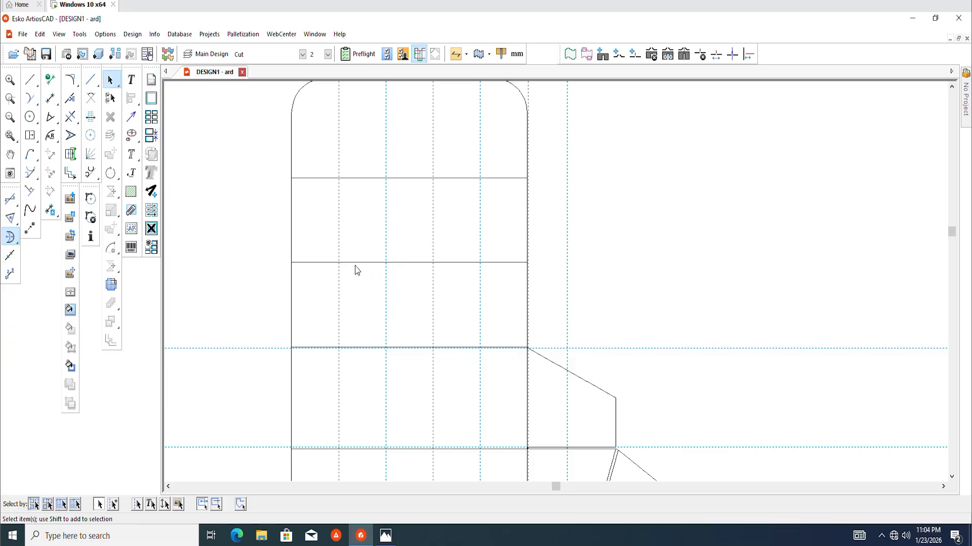
Step: Trim away the middle of the 250 mm panel's horizontal line between the first and fourth division lines
click(70, 120)
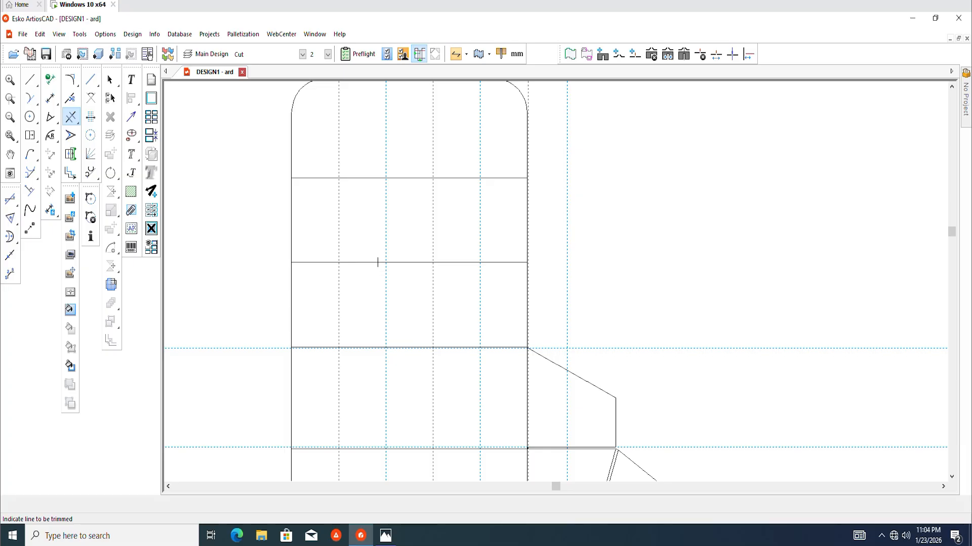
click(378, 262)
click(423, 263)
click(462, 268)
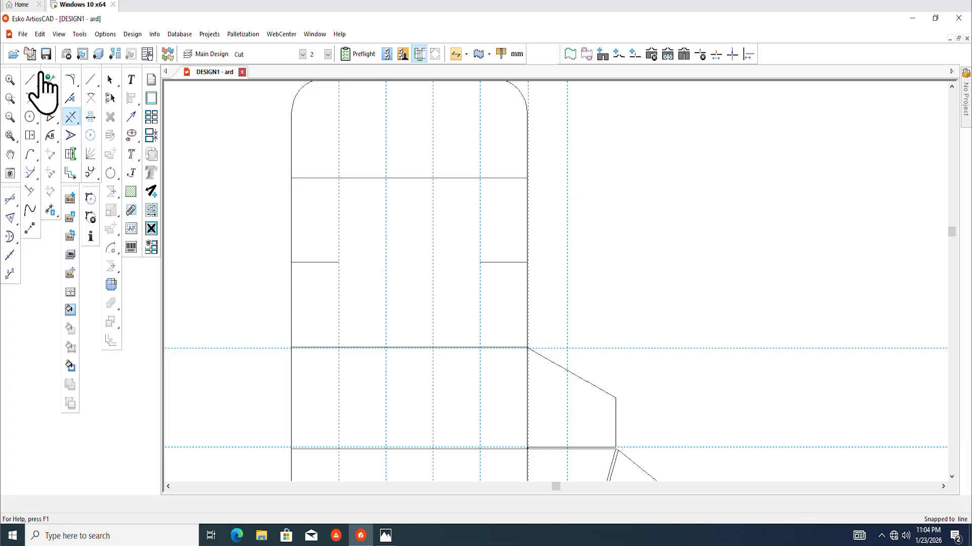
Step: Draw a separate 240 mm horizontal line bridging the gap between the two remaining line segments in the 250 mm panel
click(30, 80)
key(ctrl+m)
scroll(338, 251, up, 1)
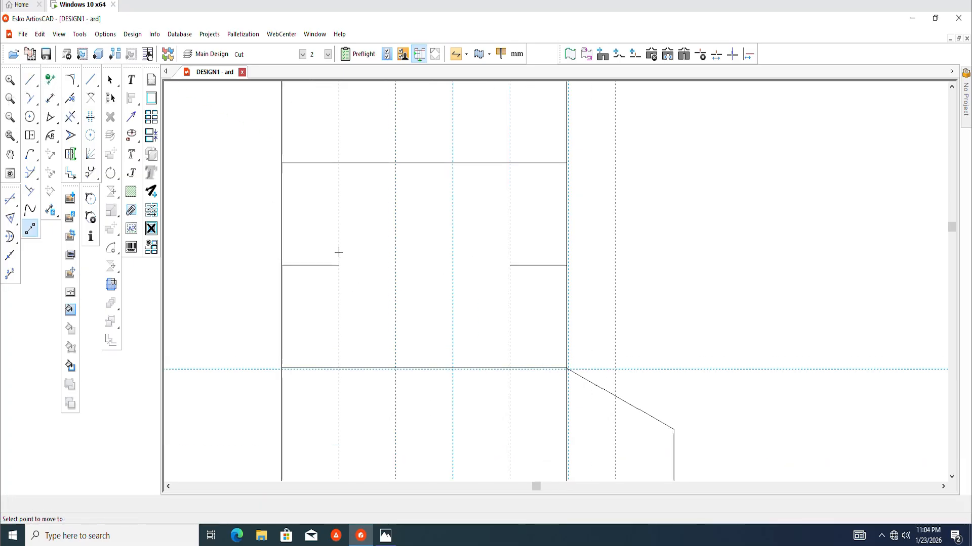
click(339, 265)
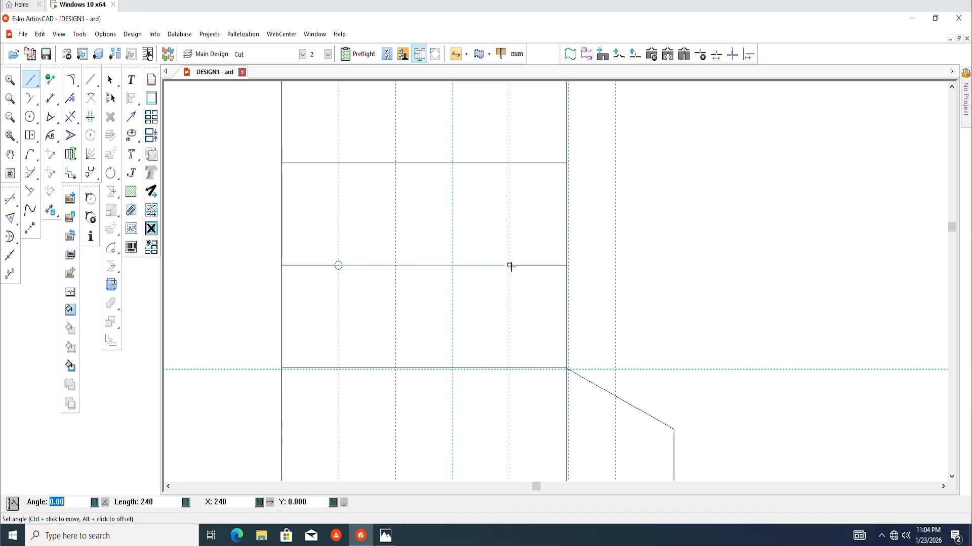
click(510, 265)
click(107, 85)
Step: Adjust the 240 mm middle line into a downward-curving arc with a radius of 139 mm
scroll(183, 115, down, 3)
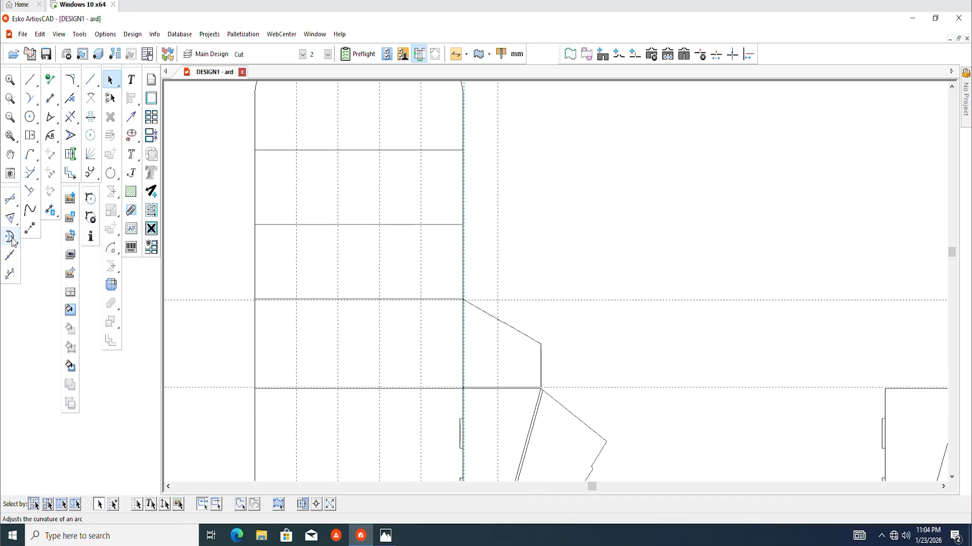
click(11, 238)
click(361, 224)
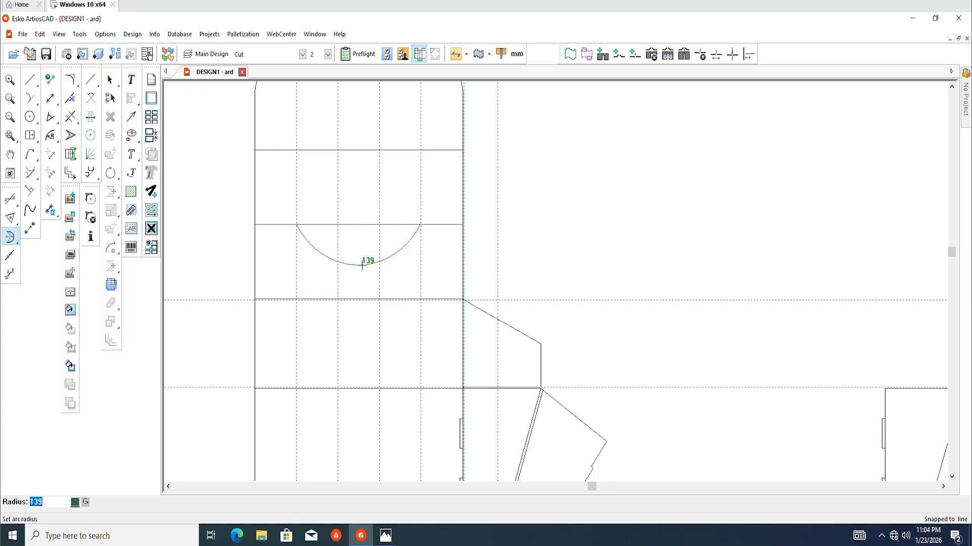
click(362, 265)
Step: Move the two-line dimension note up and outward, away from the tray and level with the rounded lid panel
scroll(386, 232, down, 2)
scroll(393, 265, down, 3)
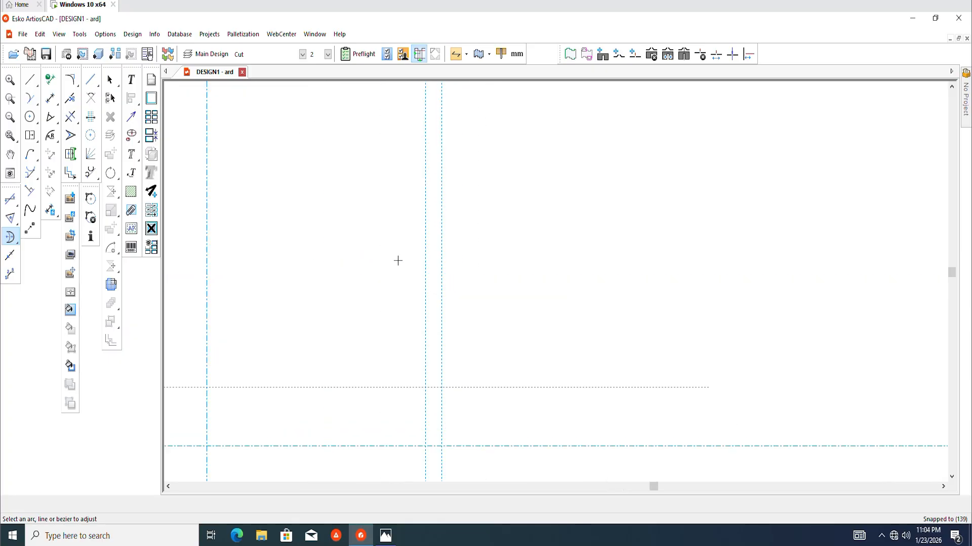
middle_drag(372, 280, 370, 239)
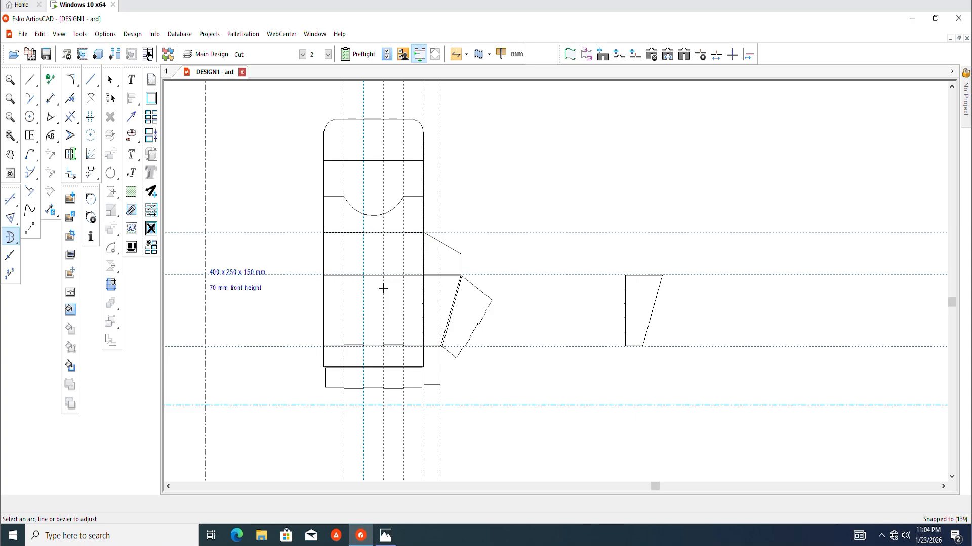
middle_drag(383, 289, 393, 292)
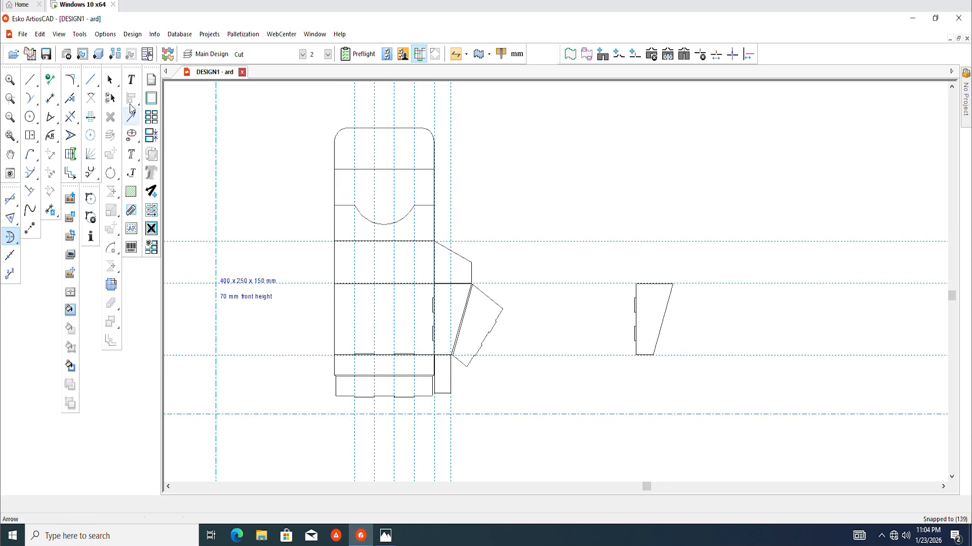
click(110, 79)
middle_drag(359, 324, 383, 316)
scroll(385, 316, up, 1)
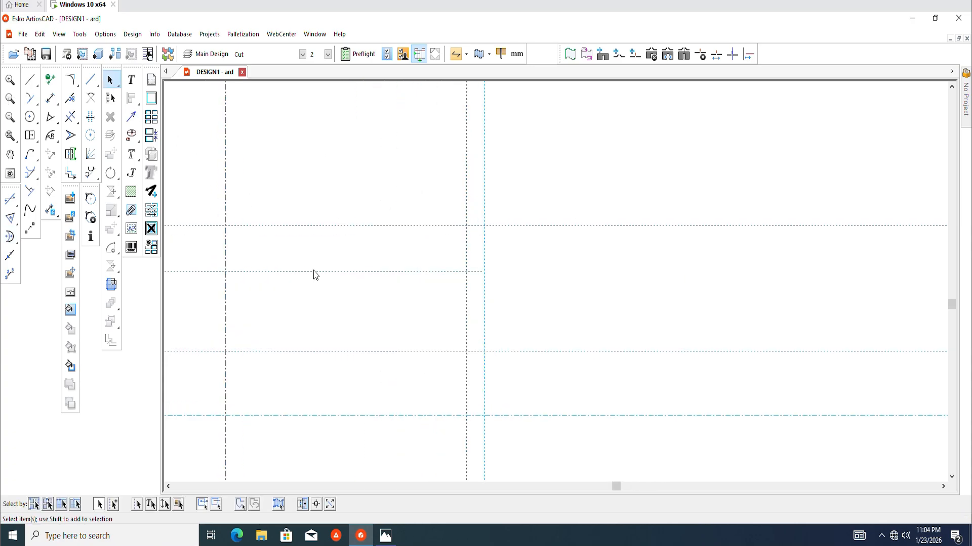
drag(319, 252, 218, 317)
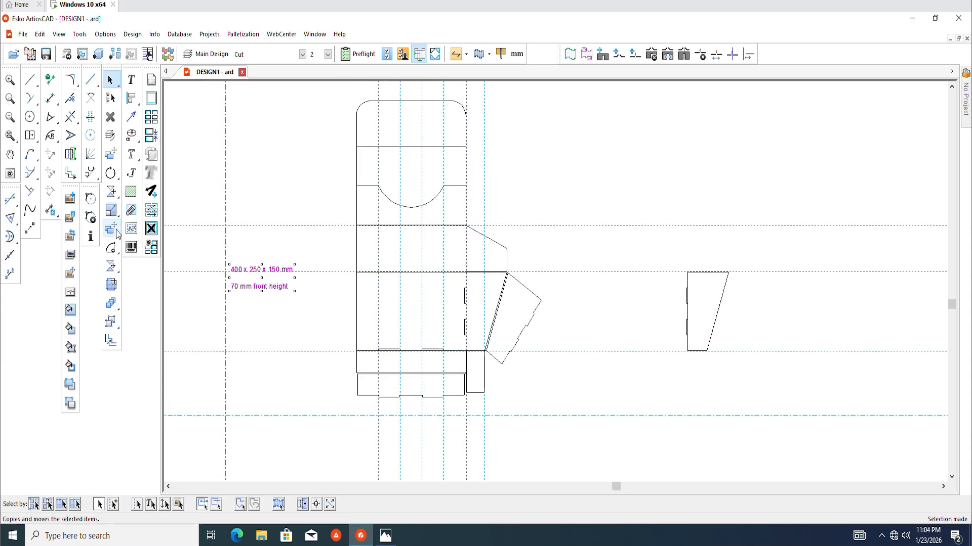
click(111, 154)
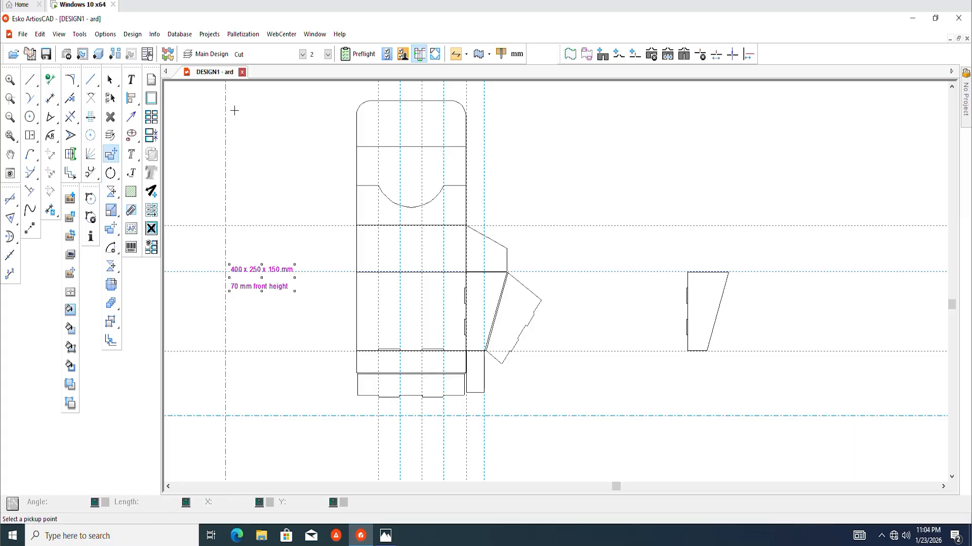
click(228, 264)
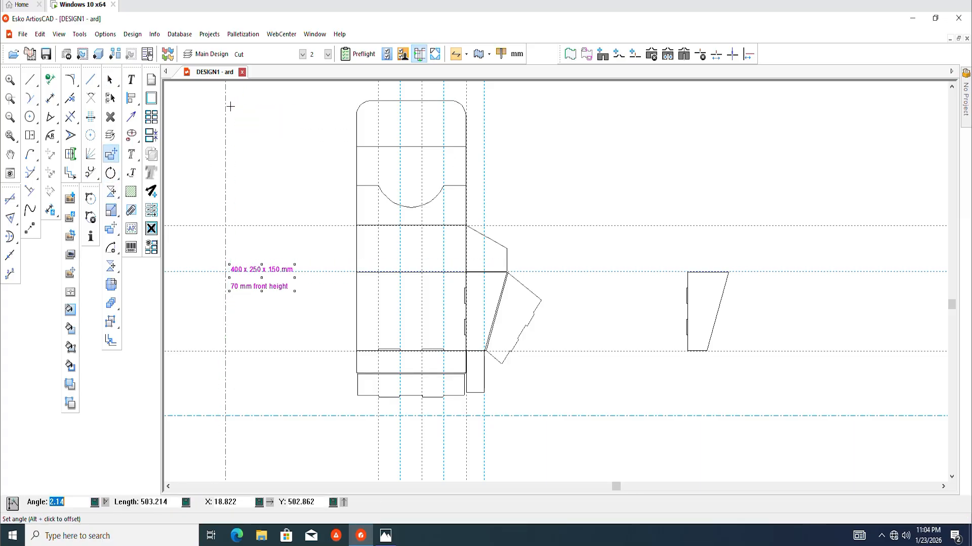
click(178, 119)
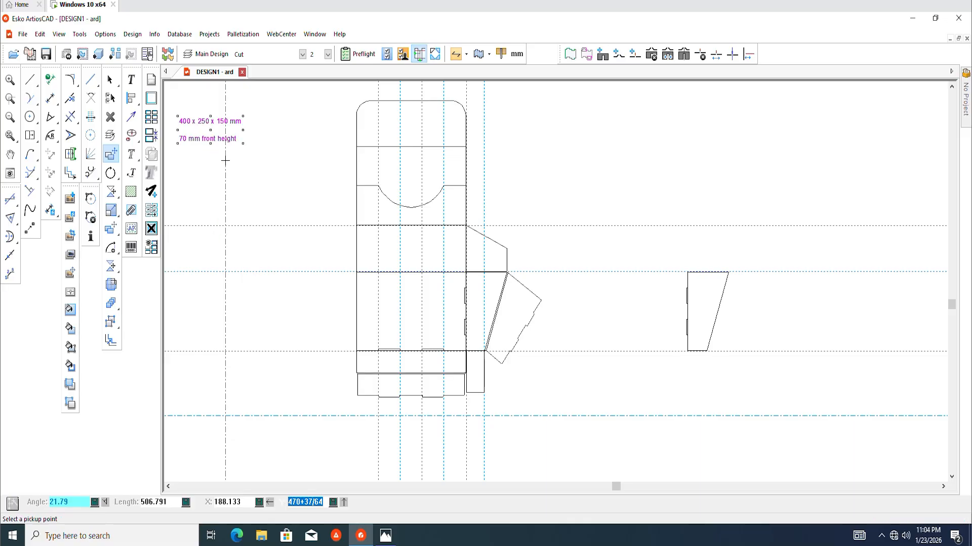
key(Escape)
Step: Delete the vertical and horizontal construction lines crossing the tray design
scroll(413, 379, up, 2)
scroll(449, 304, down, 3)
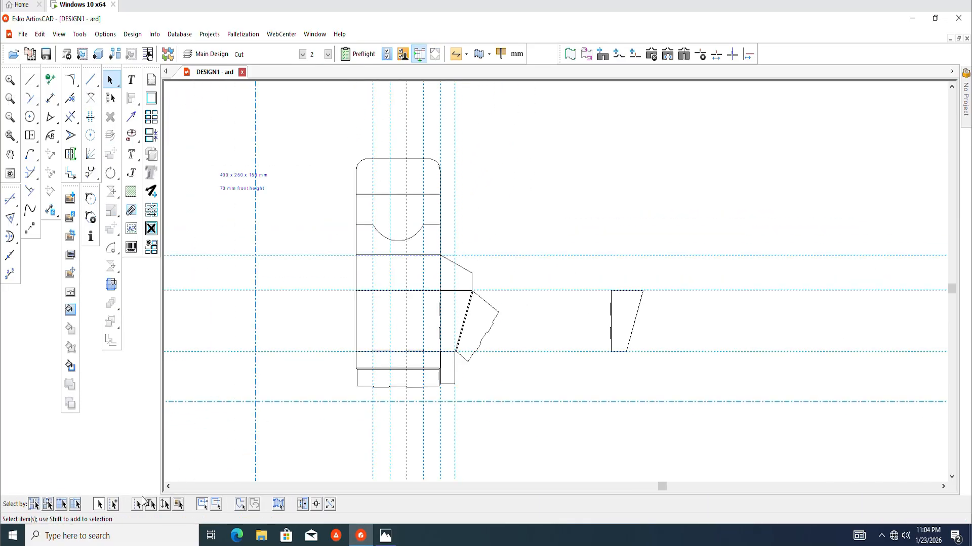
click(114, 505)
drag(503, 125, 330, 124)
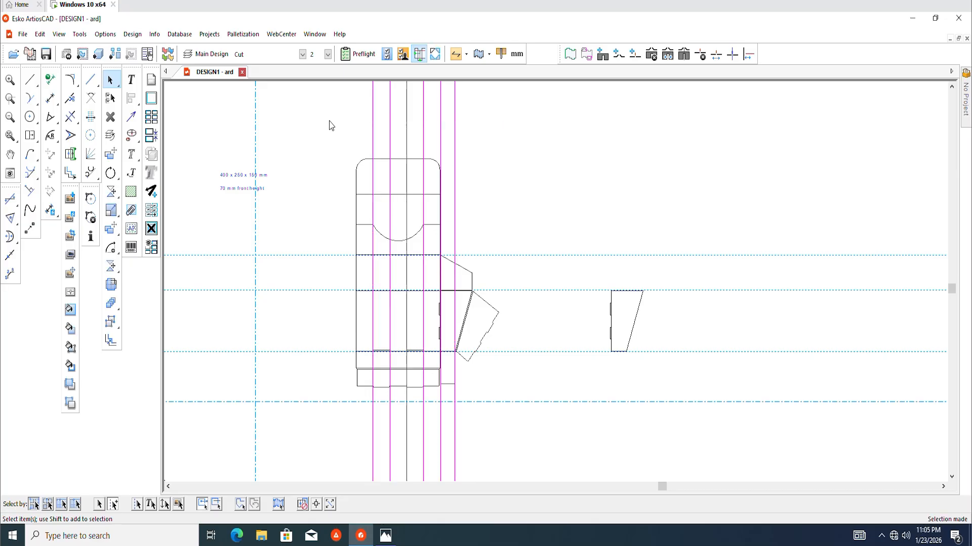
key(Delete)
drag(534, 203, 559, 415)
key(Delete)
Step: Delete the two slot outlines along the straight vertical edge of the separate tapered side panel
scroll(420, 315, up, 6)
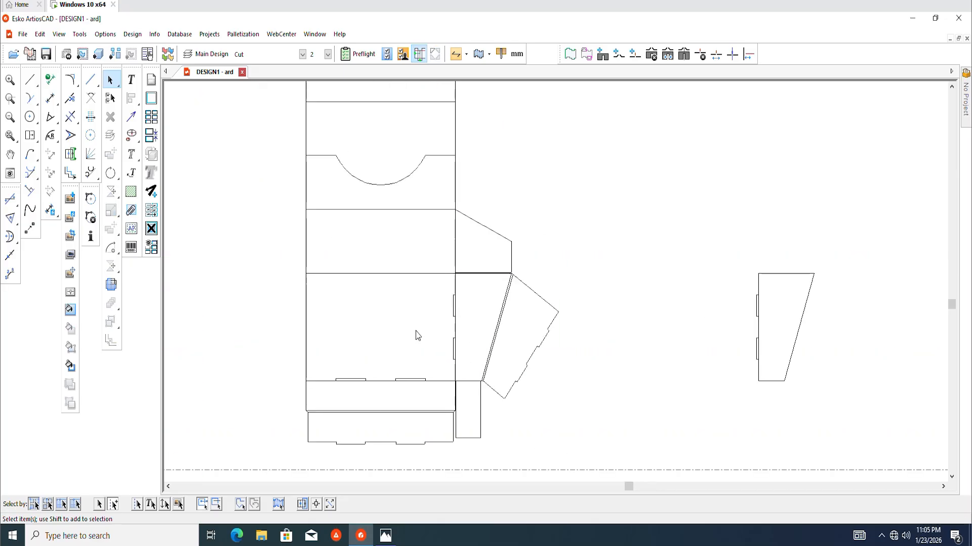
scroll(460, 301, up, 5)
scroll(466, 259, down, 6)
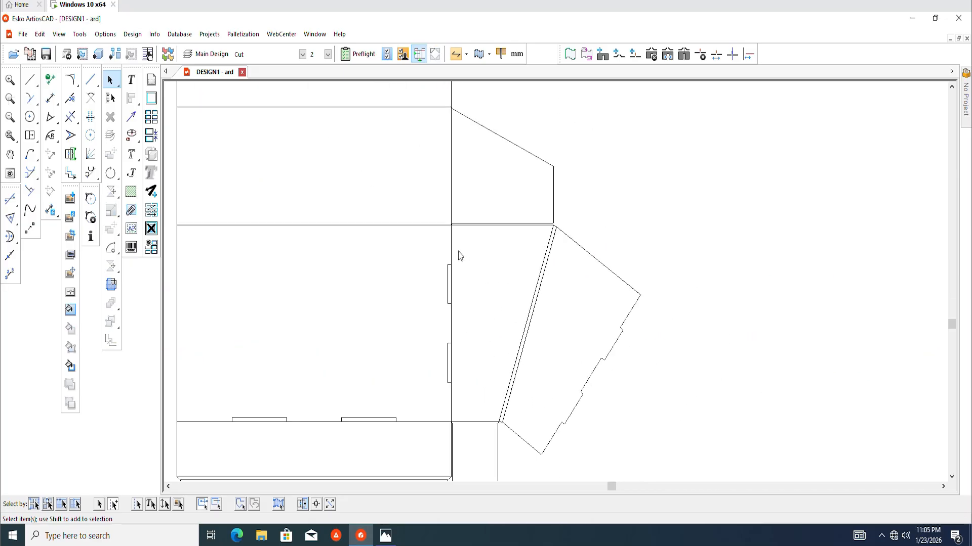
scroll(445, 291, down, 2)
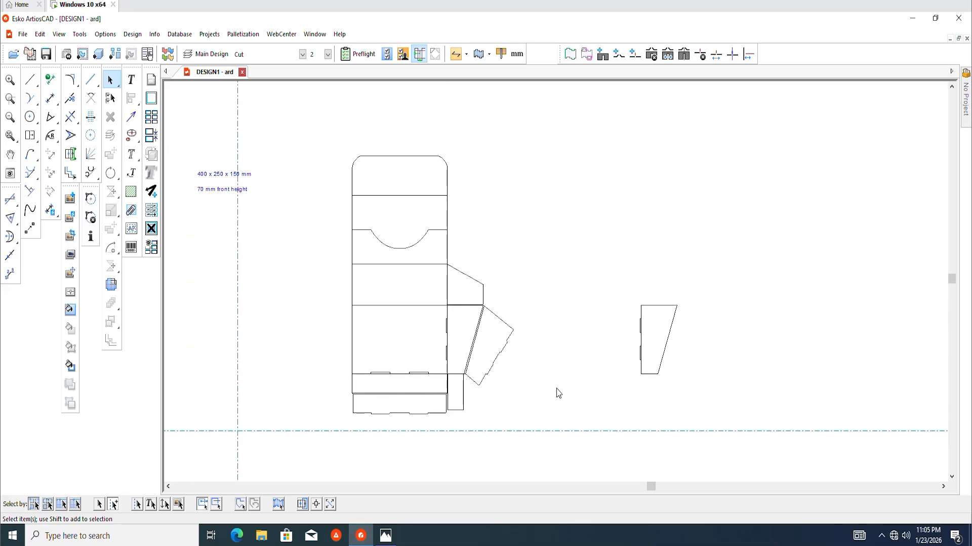
scroll(623, 394, up, 2)
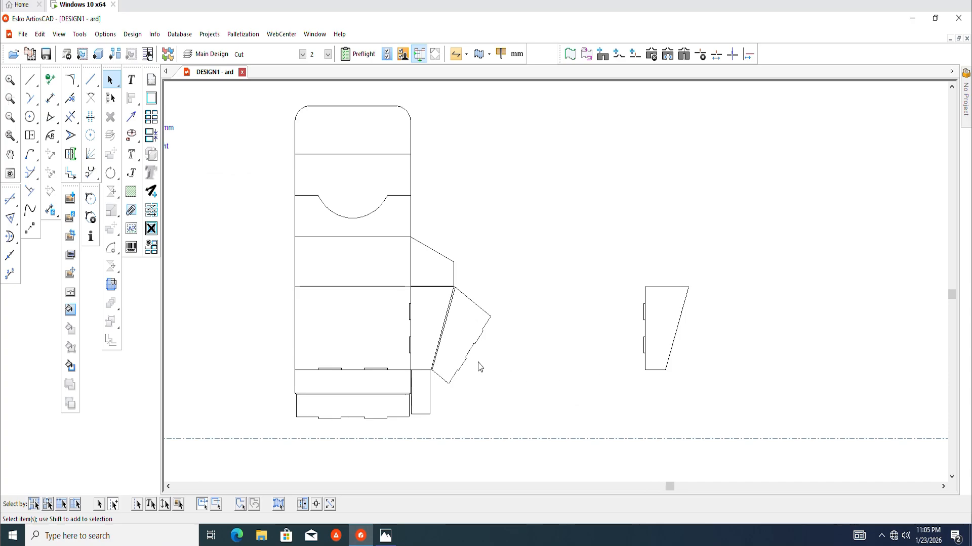
scroll(478, 362, down, 1)
middle_drag(623, 331, 552, 338)
scroll(579, 344, up, 3)
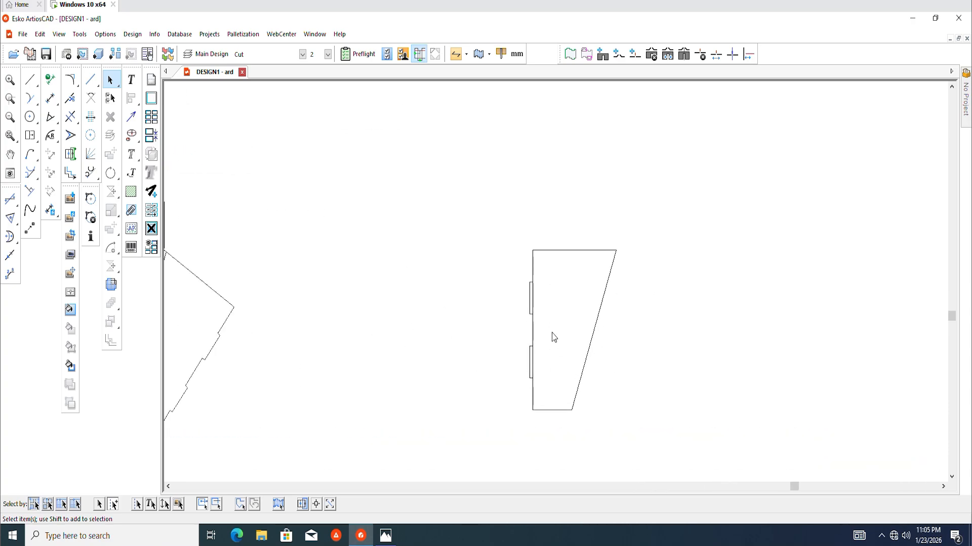
scroll(573, 330, down, 4)
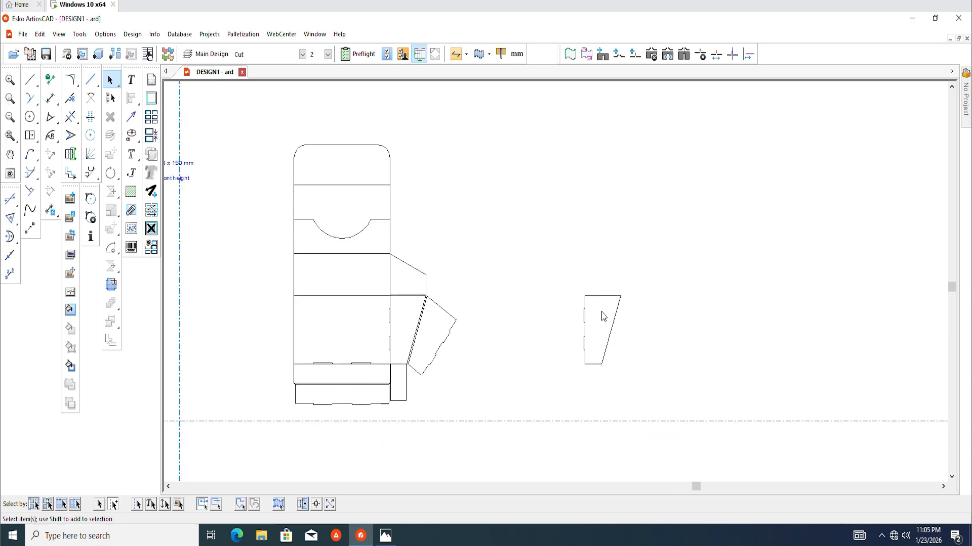
scroll(607, 352, up, 5)
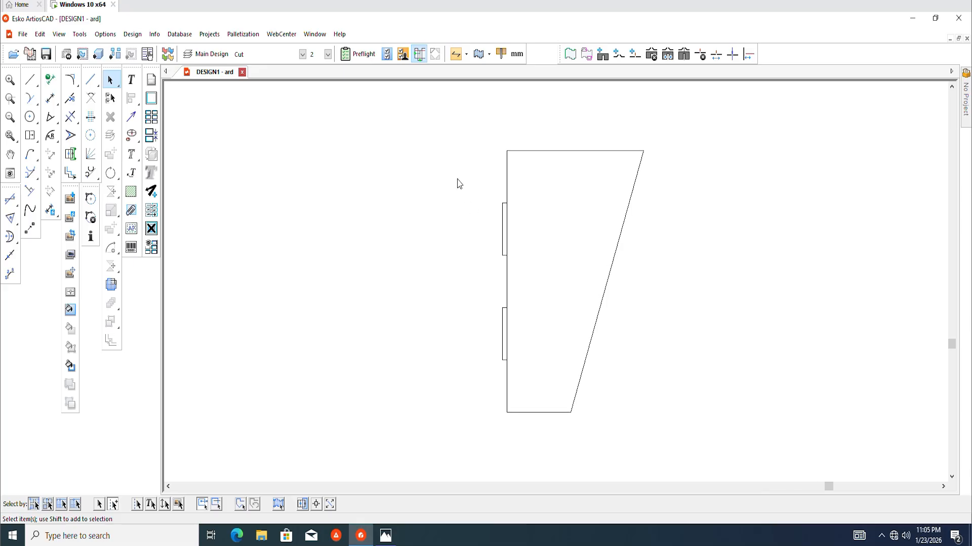
drag(457, 179, 506, 372)
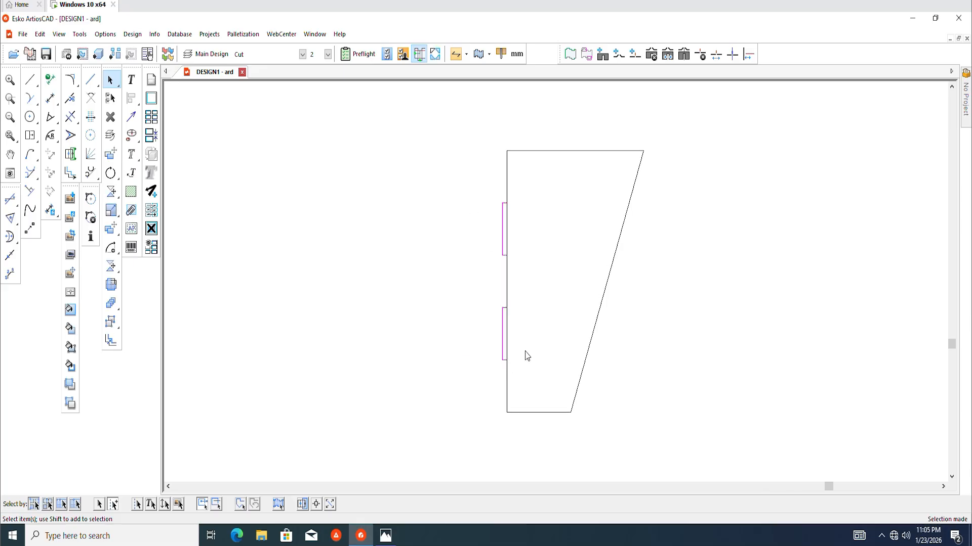
key(Delete)
Step: Select the side panel, slanted double-wall panel and flaps along the tray's right edge, including the small corner relief of the lower flap
scroll(665, 304, down, 5)
scroll(540, 235, up, 4)
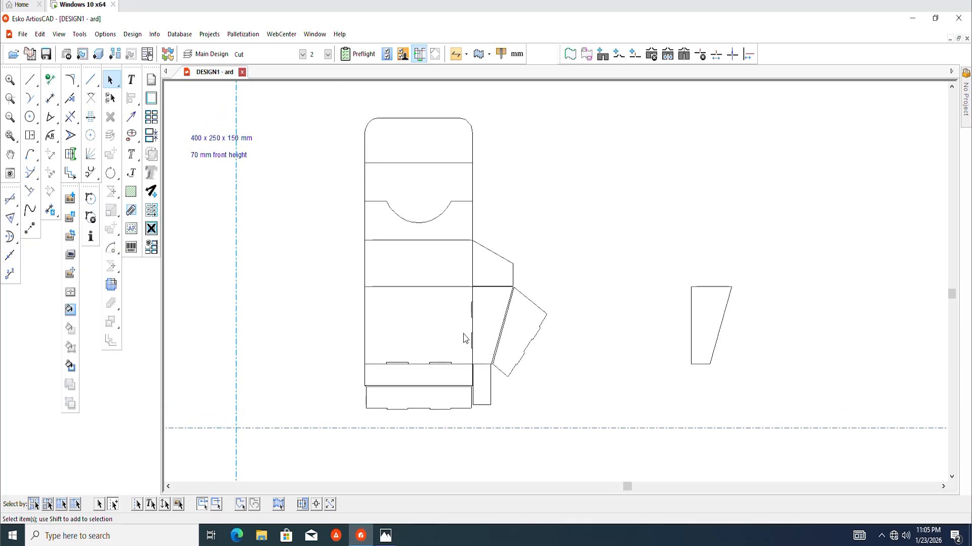
scroll(468, 324, up, 2)
drag(660, 147, 485, 434)
scroll(483, 425, up, 2)
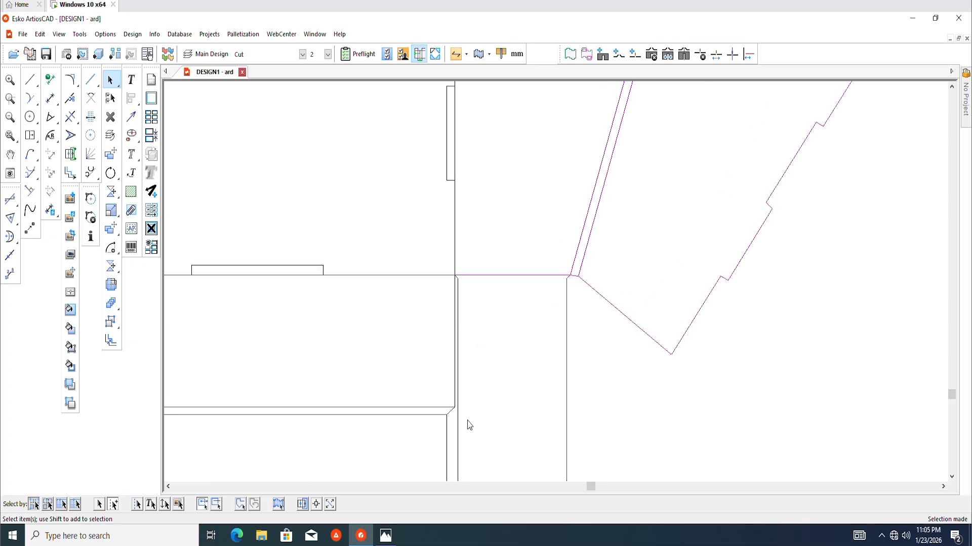
scroll(457, 290, up, 2)
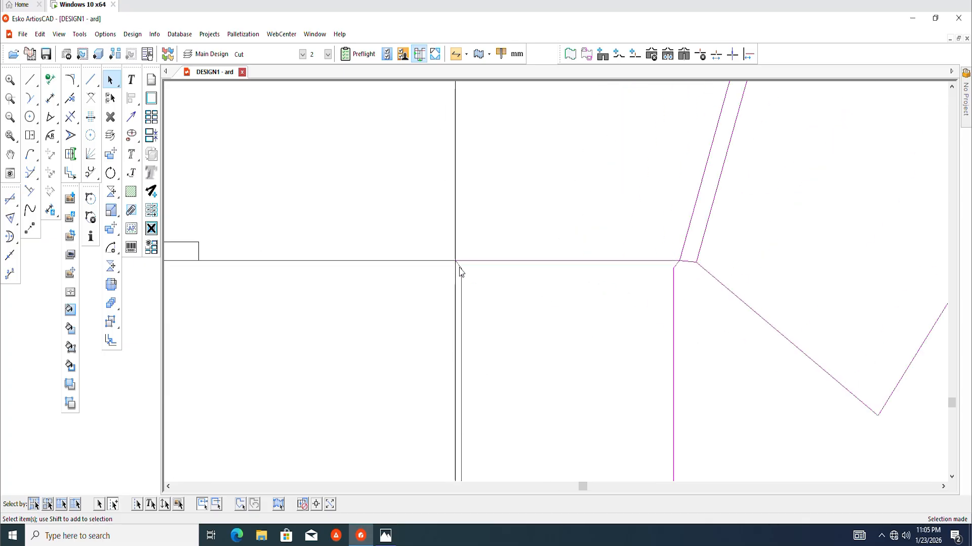
scroll(461, 332, down, 3)
scroll(457, 305, up, 9)
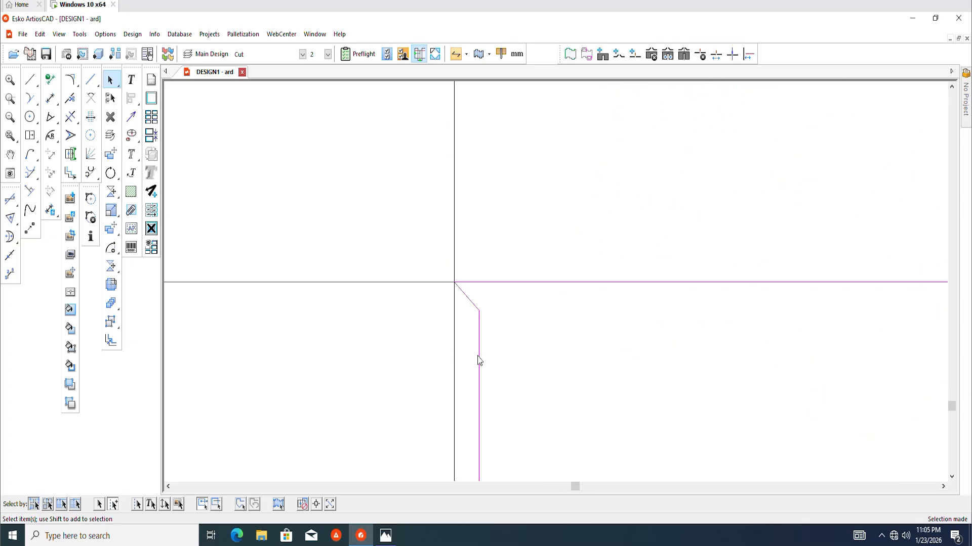
Step: Add the short slanted corner lines at both hinge ends of the upper right side flap to the selection
scroll(463, 368, down, 8)
scroll(459, 377, down, 3)
scroll(475, 269, up, 5)
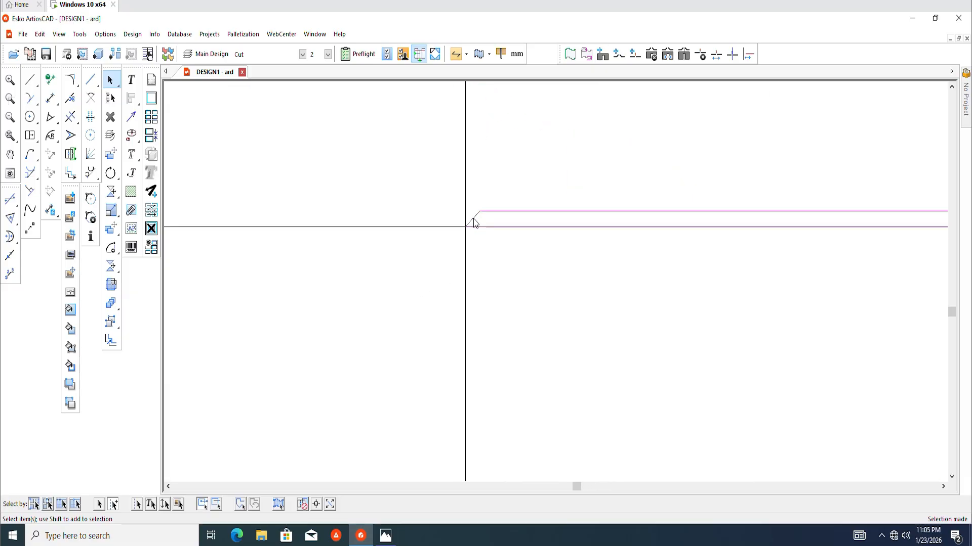
scroll(481, 268, down, 4)
scroll(470, 172, up, 4)
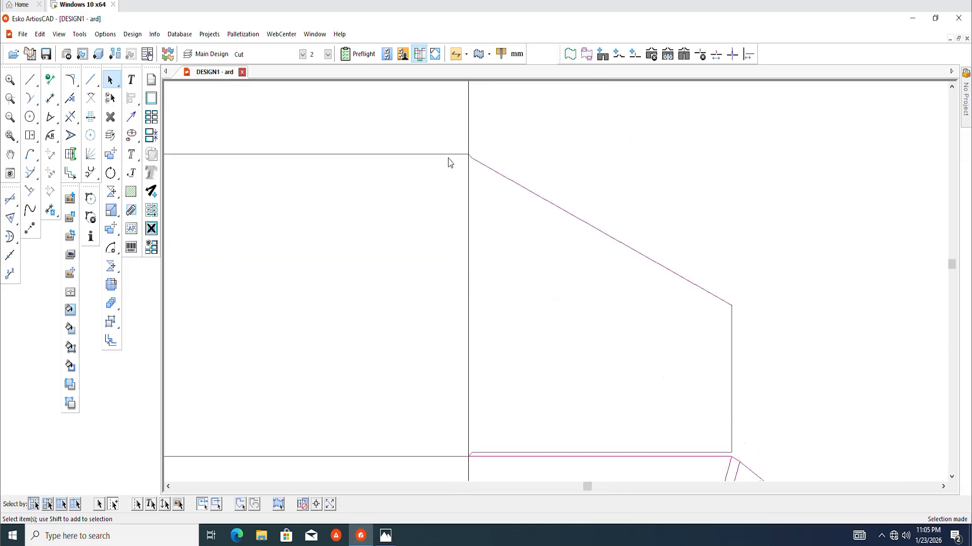
scroll(471, 174, up, 1)
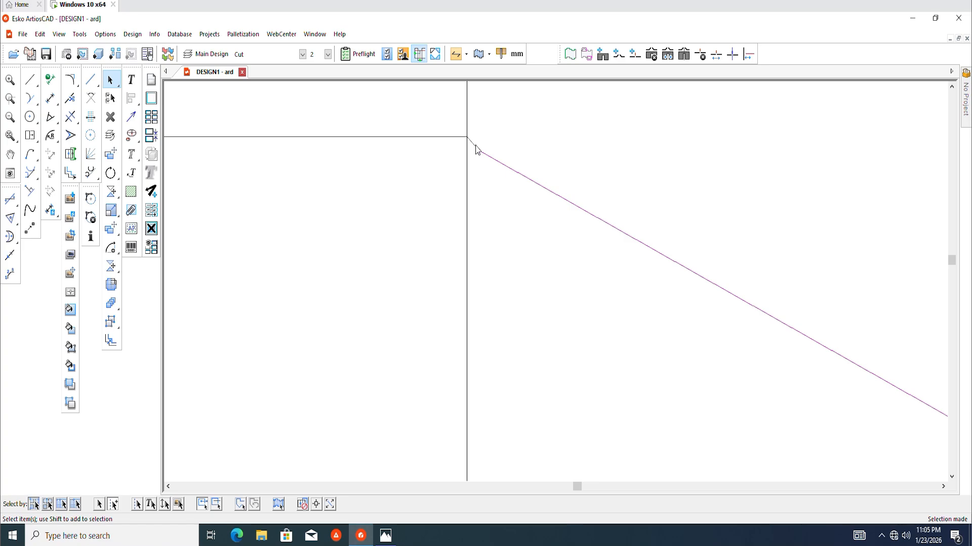
scroll(474, 151, down, 6)
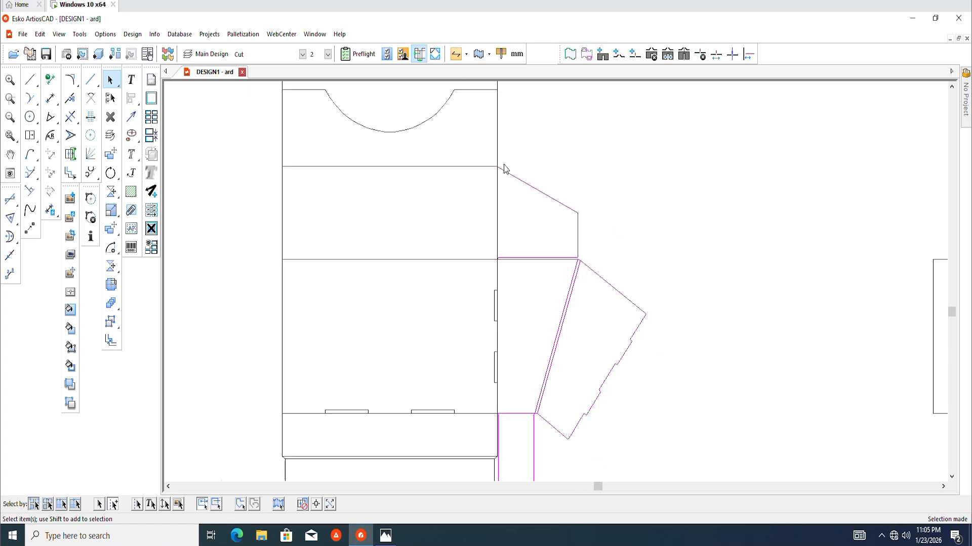
mouse_move(457, 163)
middle_down()
mouse_move(457, 218)
mouse_move(470, 221)
middle_up()
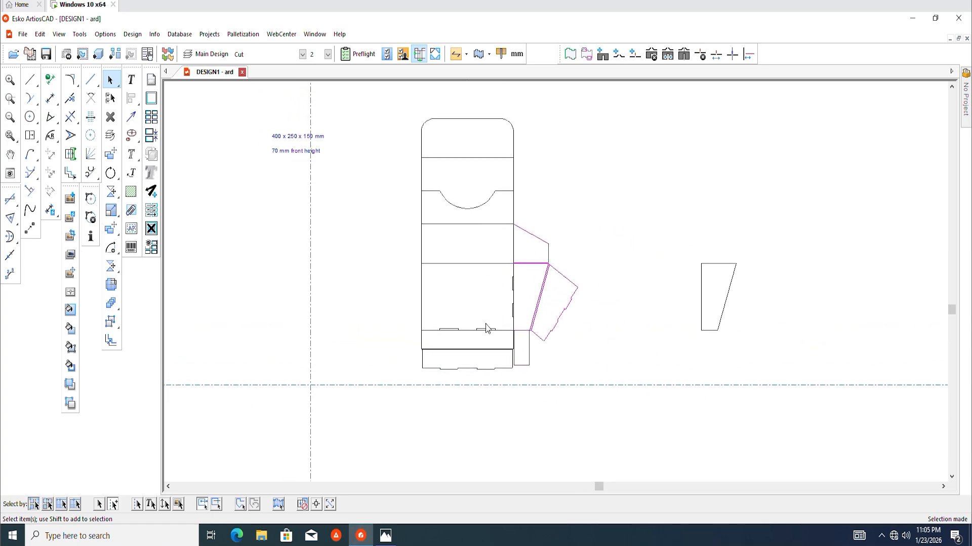
scroll(485, 327, up, 2)
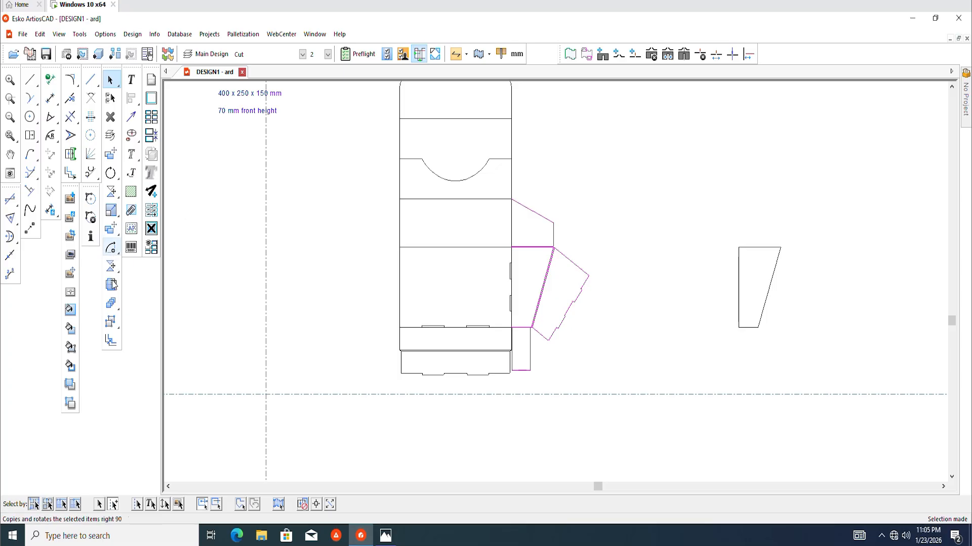
Step: Try to mirror a copy of the selected right side panels about a vertical axis onto the tray's left edge
drag(111, 272, 137, 274)
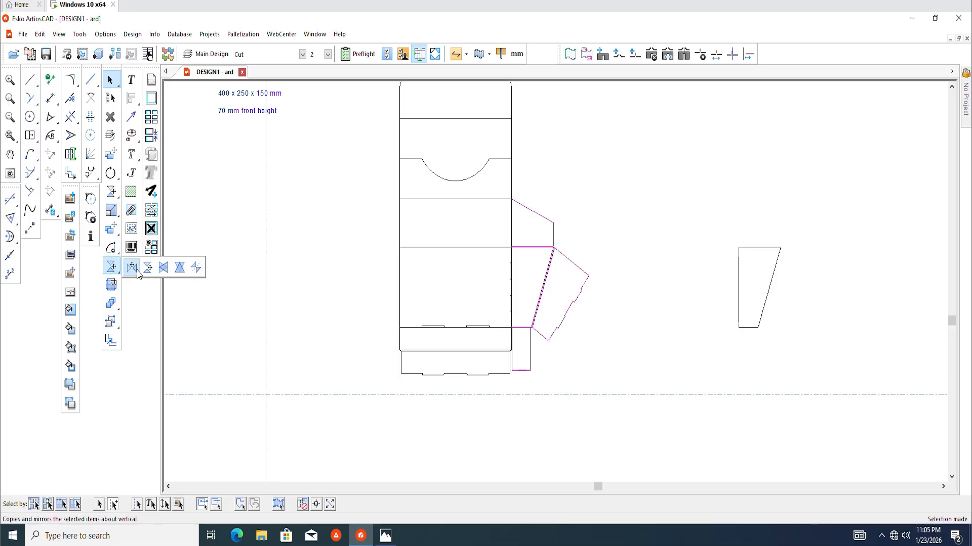
click(137, 273)
scroll(398, 231, up, 5)
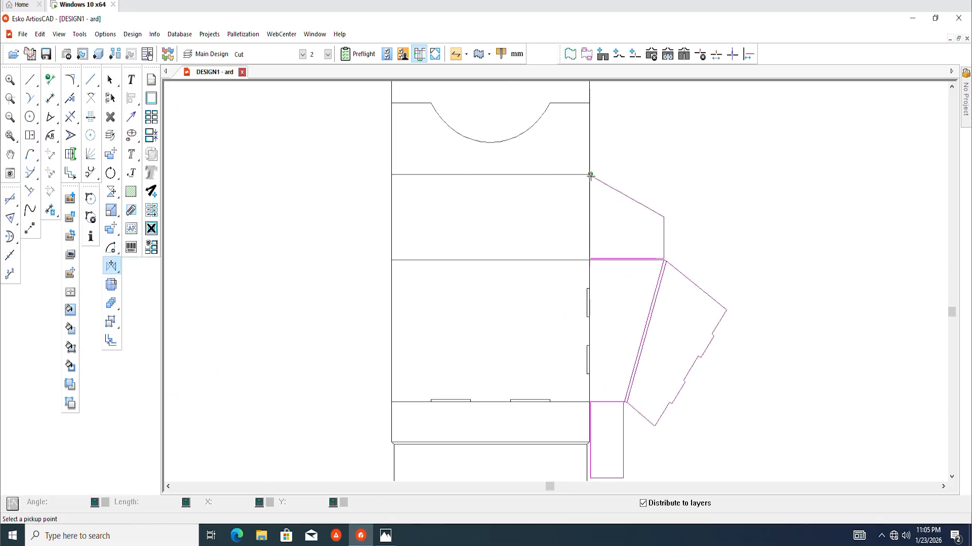
click(589, 175)
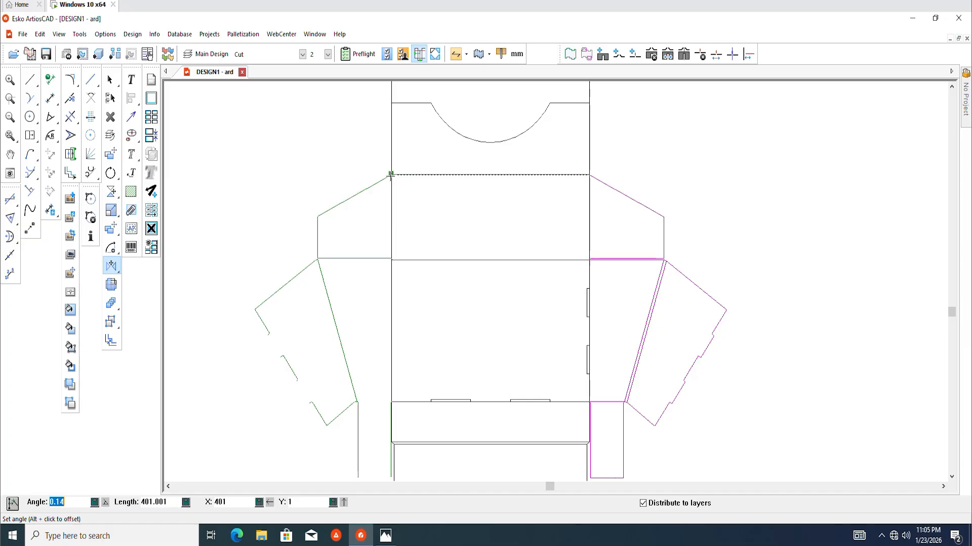
click(391, 175)
scroll(404, 237, down, 6)
click(631, 327)
Step: Check where the mirrored panels meet the tray's left edge and undo the mirrored copy
scroll(395, 342, down, 4)
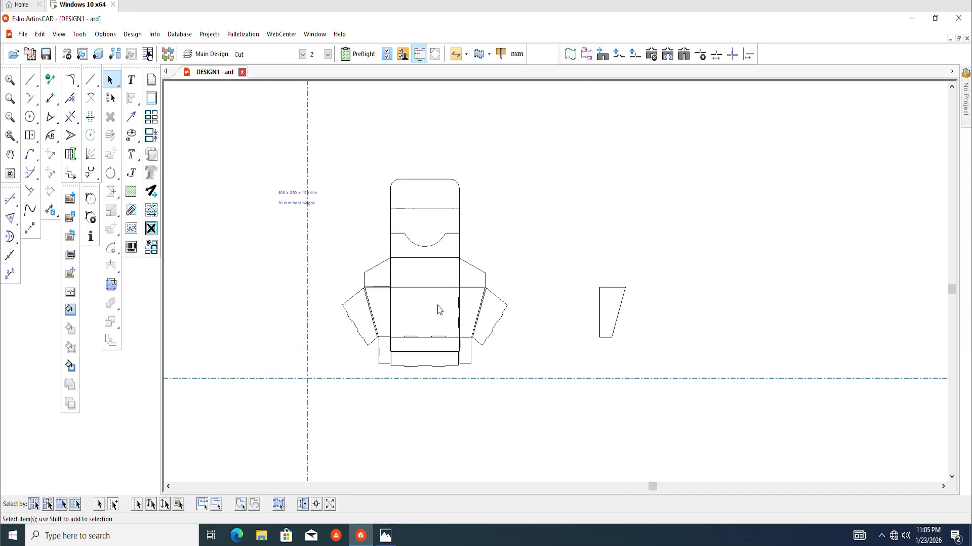
middle_drag(452, 254, 452, 266)
scroll(397, 341, up, 5)
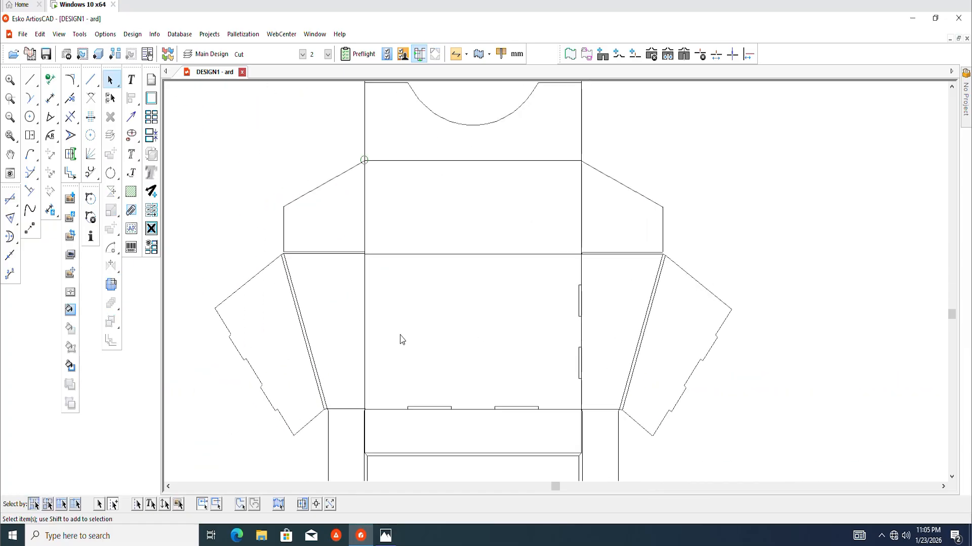
scroll(364, 381, up, 4)
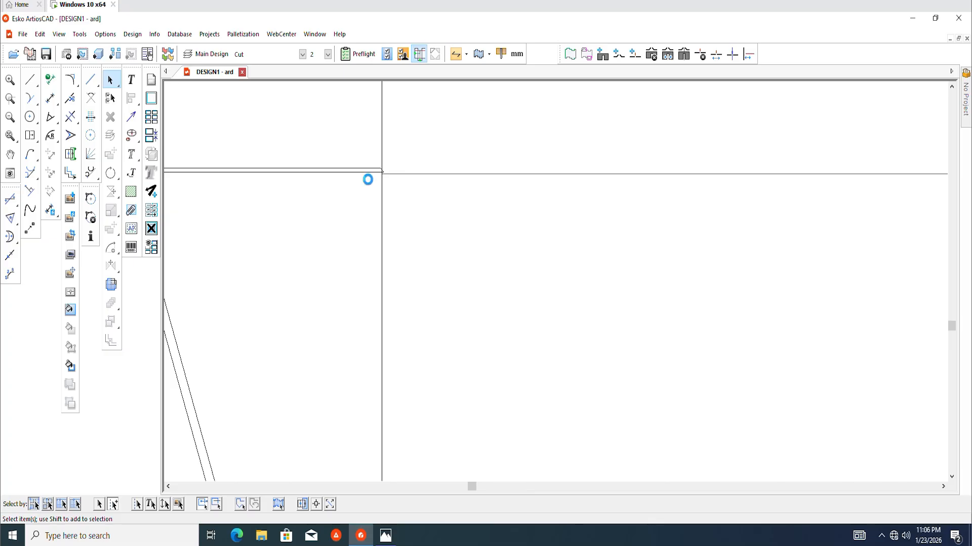
scroll(415, 223, down, 5)
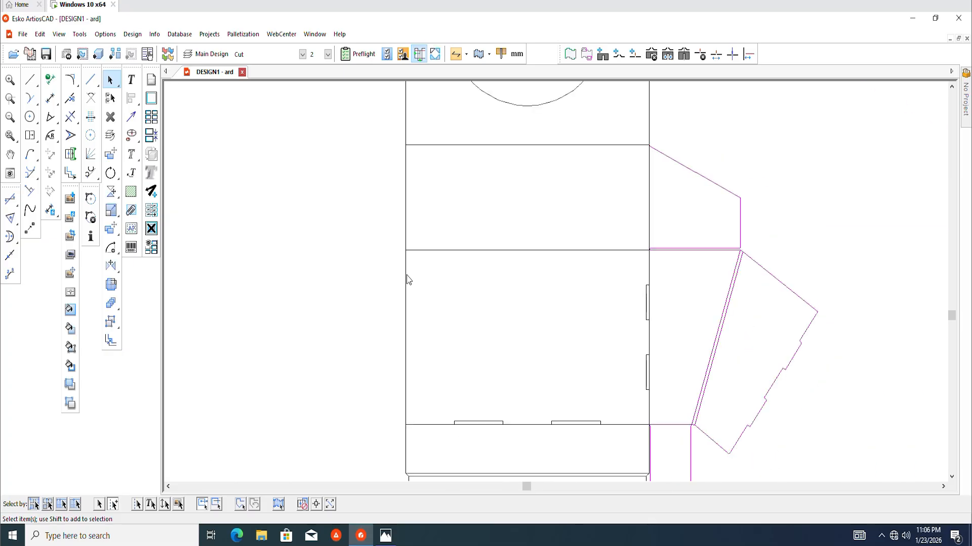
Step: Mirror a copy of the right side panels vertically, from the back panel's upper right corner to its upper left corner
scroll(650, 265, up, 3)
scroll(651, 271, down, 5)
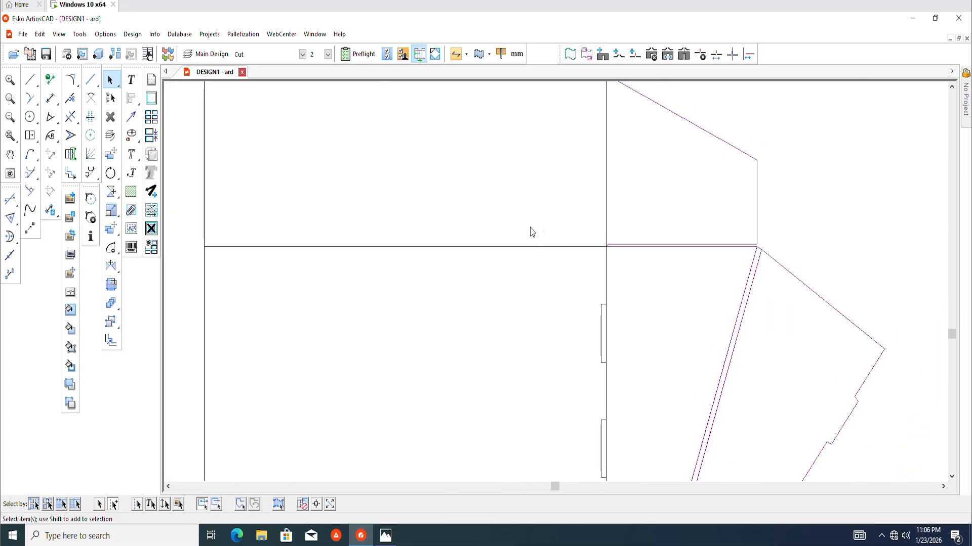
scroll(412, 206, up, 3)
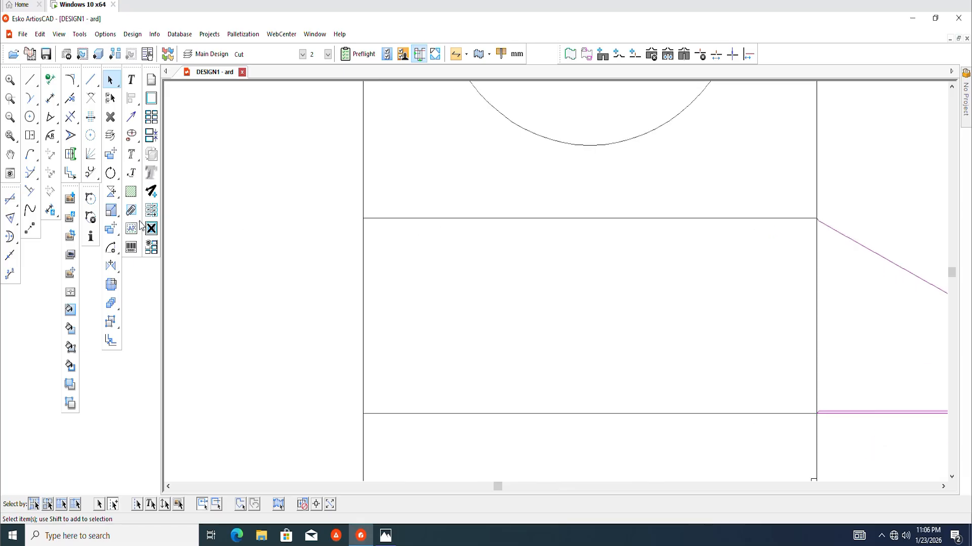
click(111, 266)
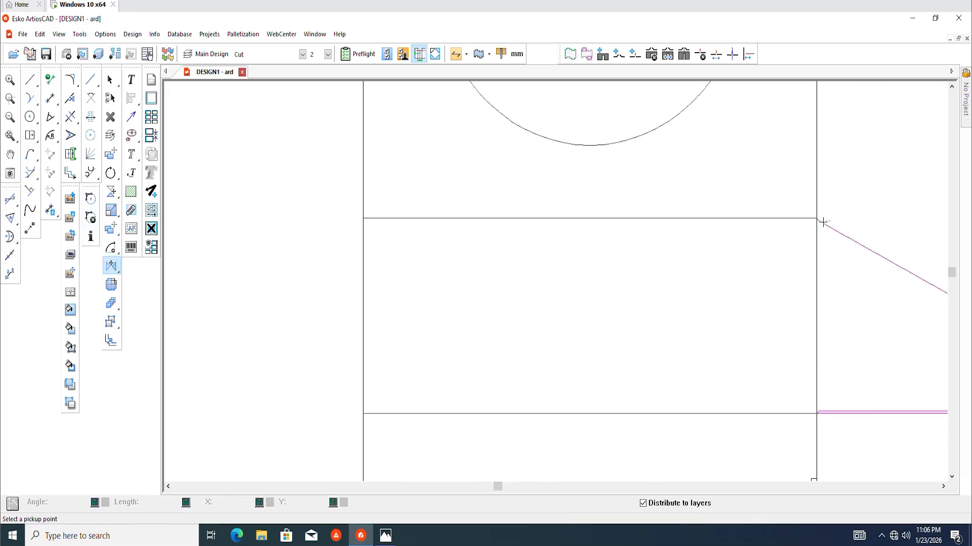
scroll(816, 218, up, 2)
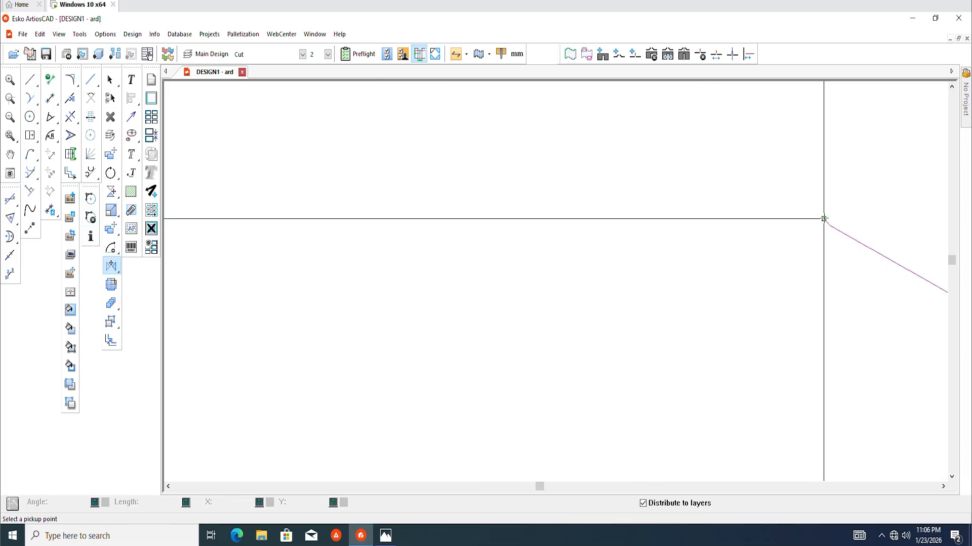
click(824, 218)
scroll(449, 219, down, 3)
scroll(357, 224, up, 4)
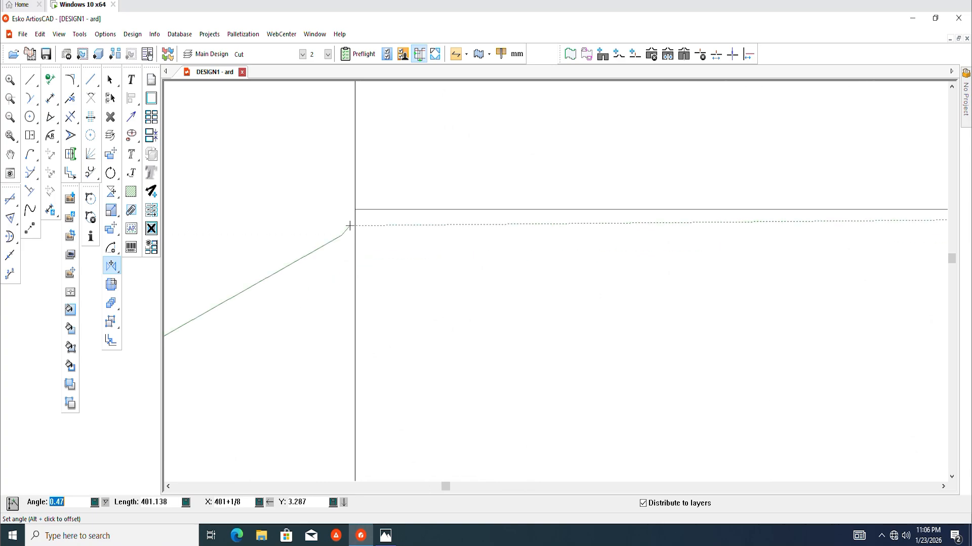
click(357, 198)
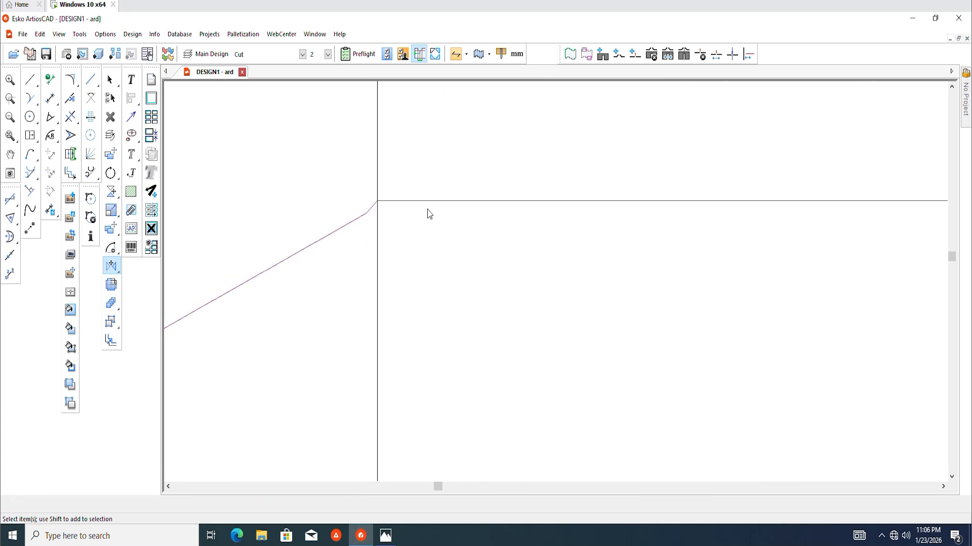
Step: Check the mirrored side panels' joints along the tray's left edge and clear the selection
scroll(421, 172, down, 3)
scroll(406, 336, up, 4)
scroll(425, 189, down, 3)
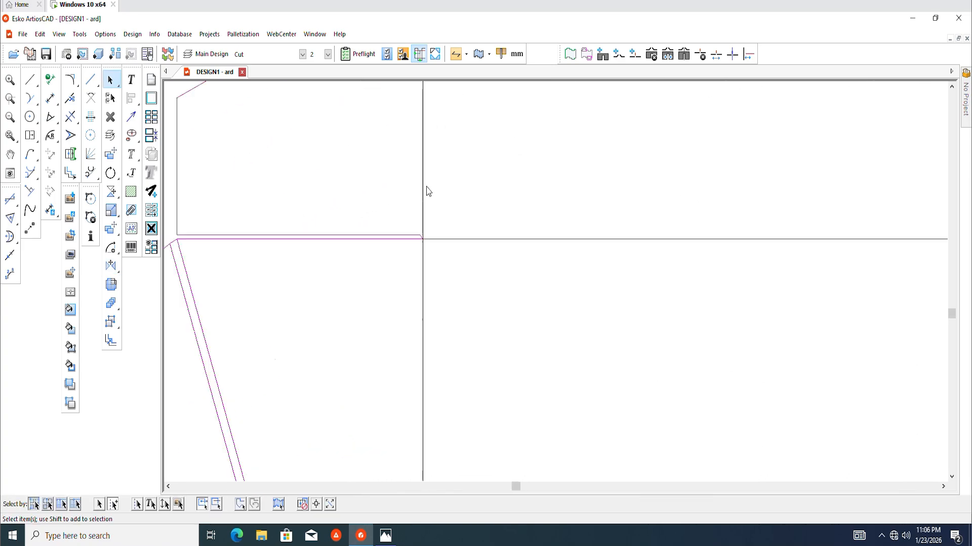
scroll(432, 339, up, 4)
scroll(391, 184, down, 4)
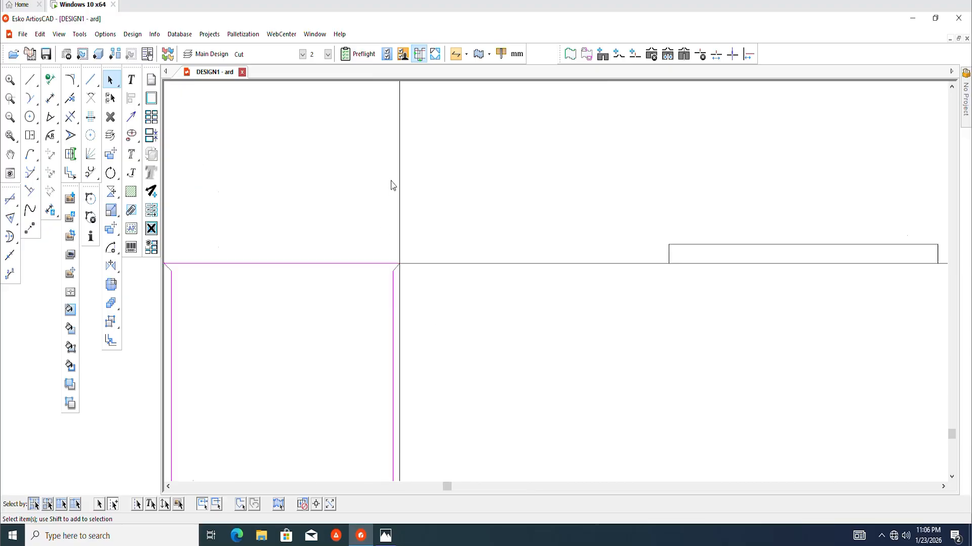
scroll(462, 277, down, 3)
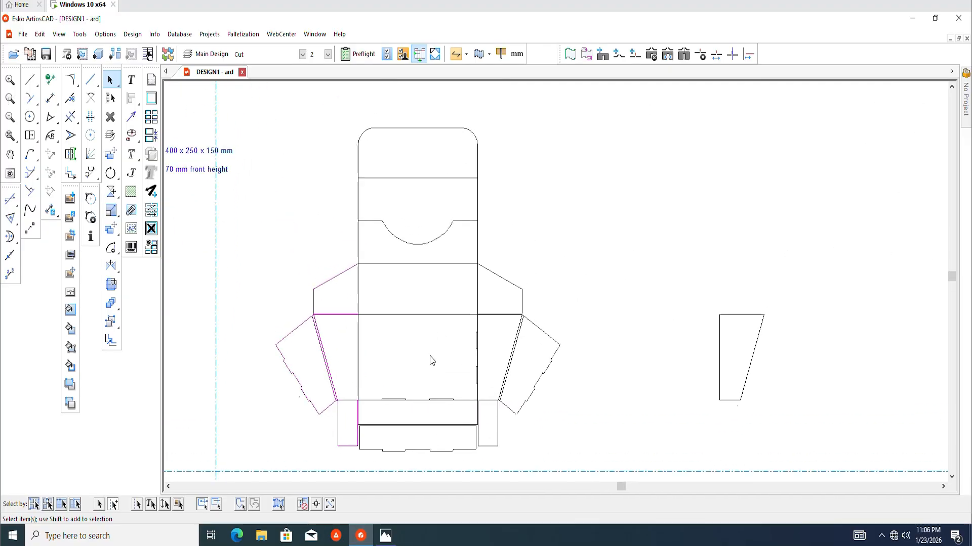
click(553, 328)
scroll(562, 324, up, 2)
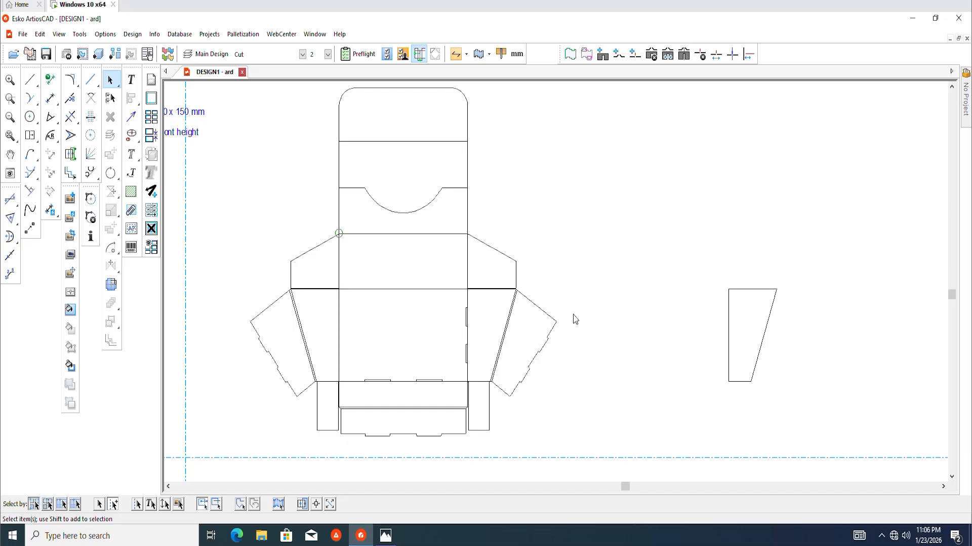
scroll(512, 288, down, 3)
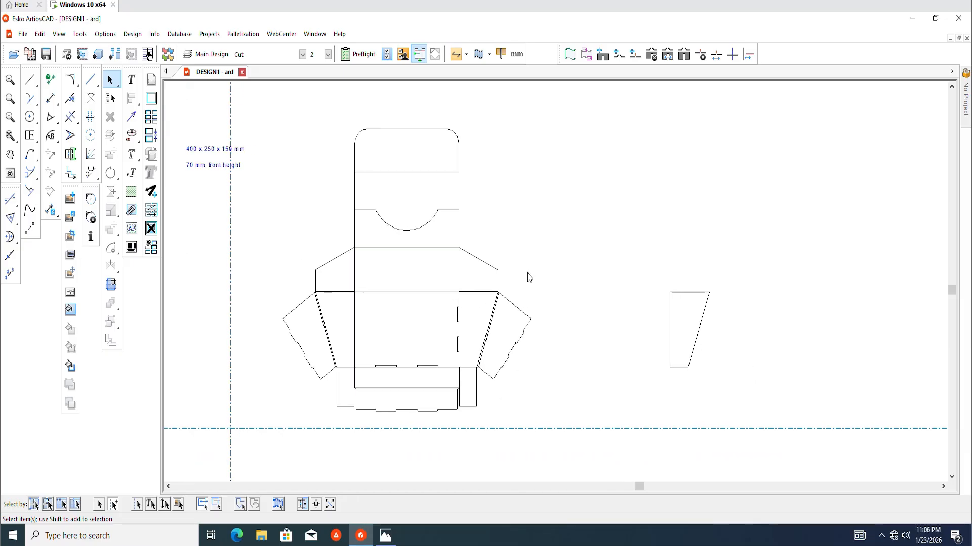
scroll(424, 341, up, 1)
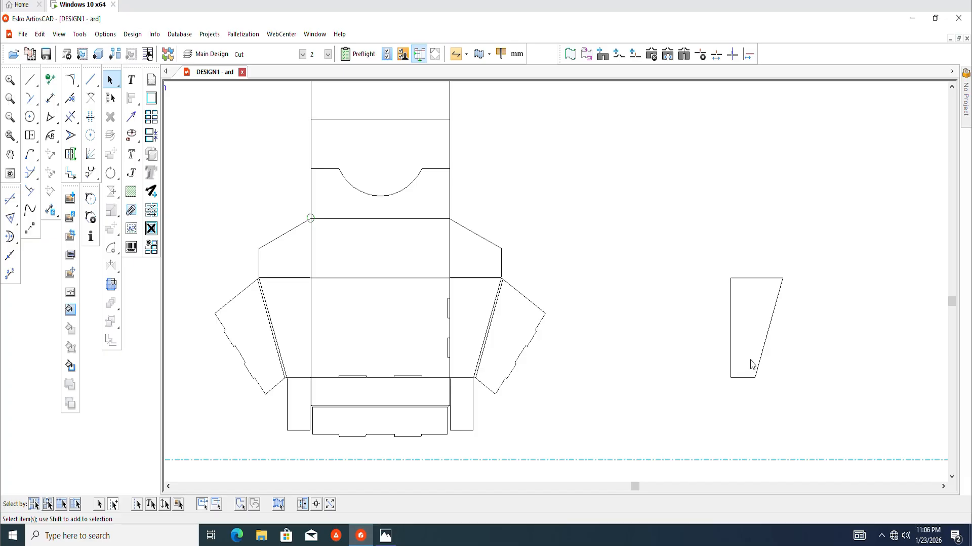
scroll(454, 308, down, 1)
scroll(381, 337, up, 1)
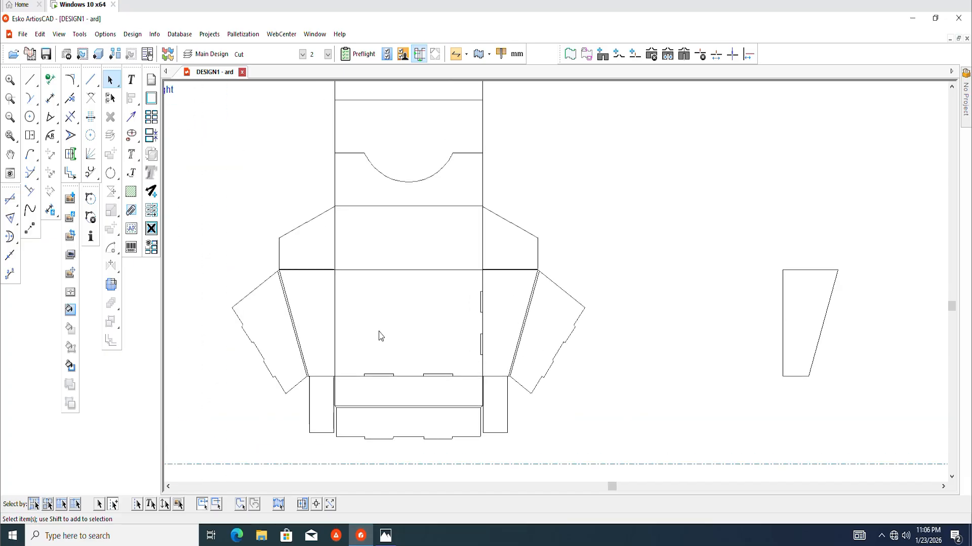
scroll(380, 337, down, 1)
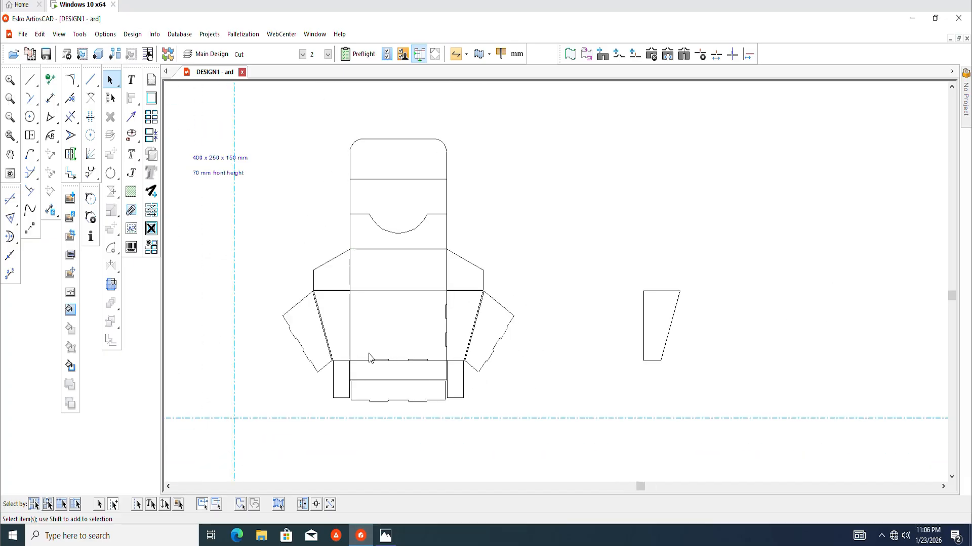
scroll(369, 357, up, 1)
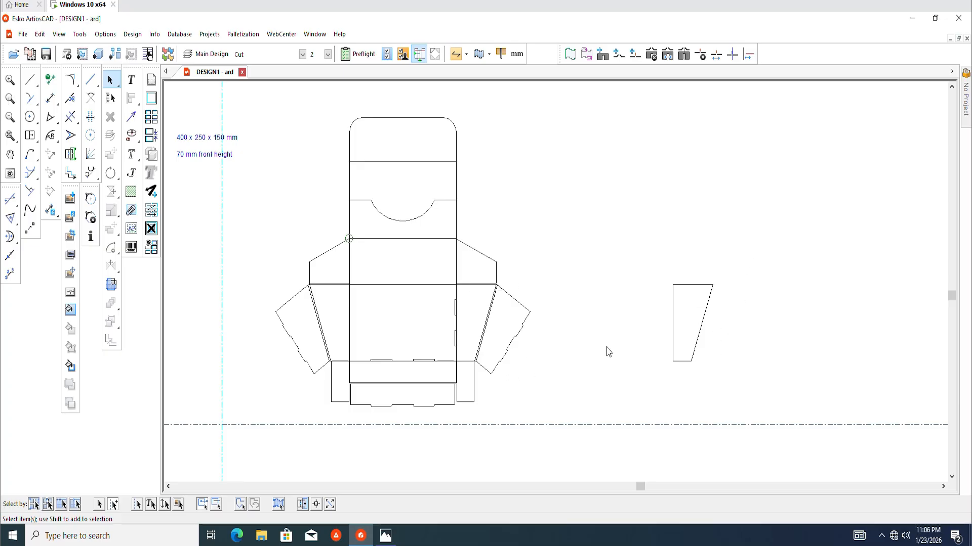
scroll(417, 353, up, 1)
scroll(416, 353, down, 1)
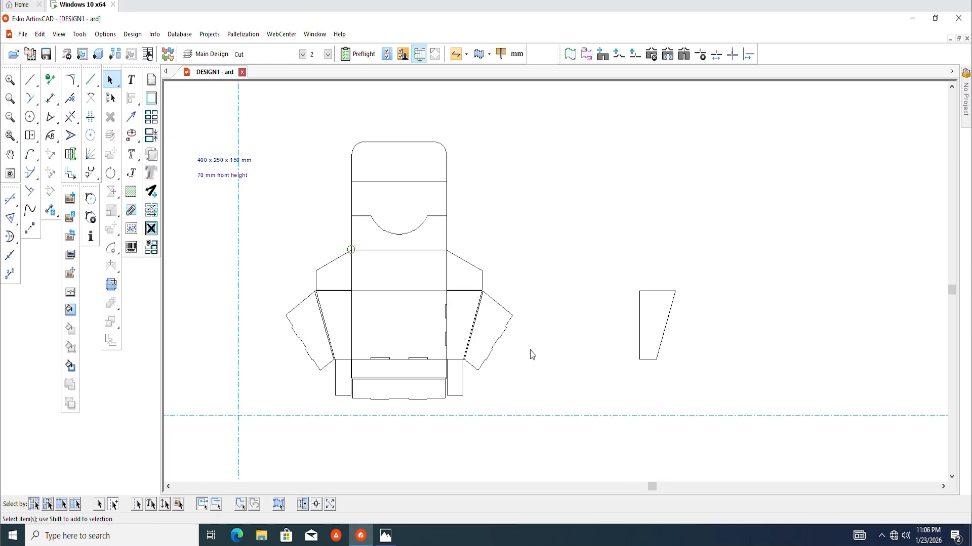
scroll(363, 300, up, 1)
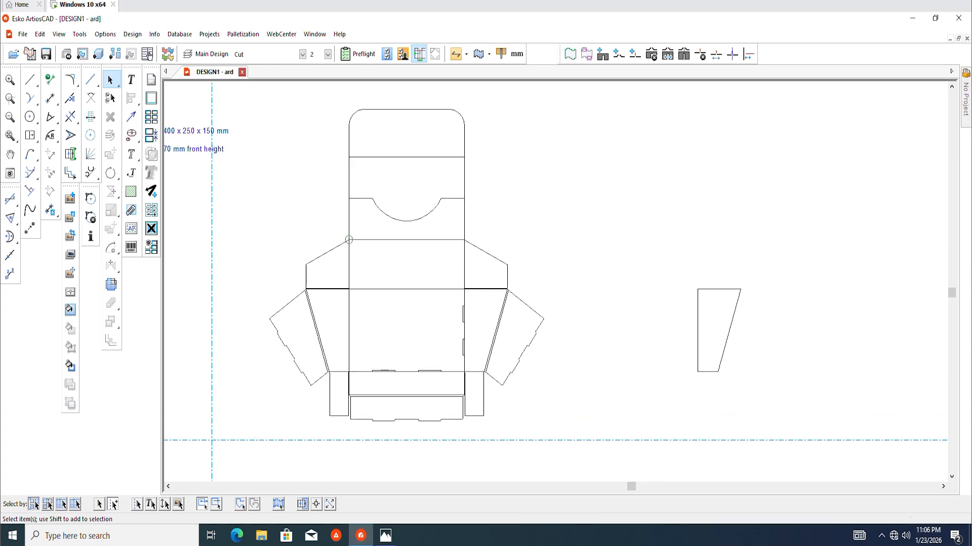
scroll(576, 305, down, 1)
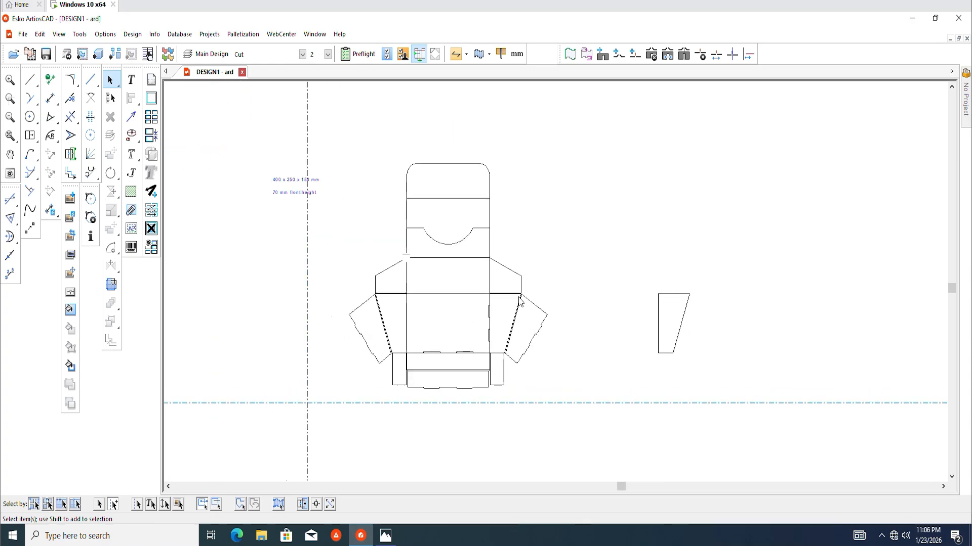
Step: Change the lid's tuck fold, the short lines beside the curved cut, and the lid-to-back fold to Crease
scroll(501, 296, up, 1)
scroll(453, 243, up, 2)
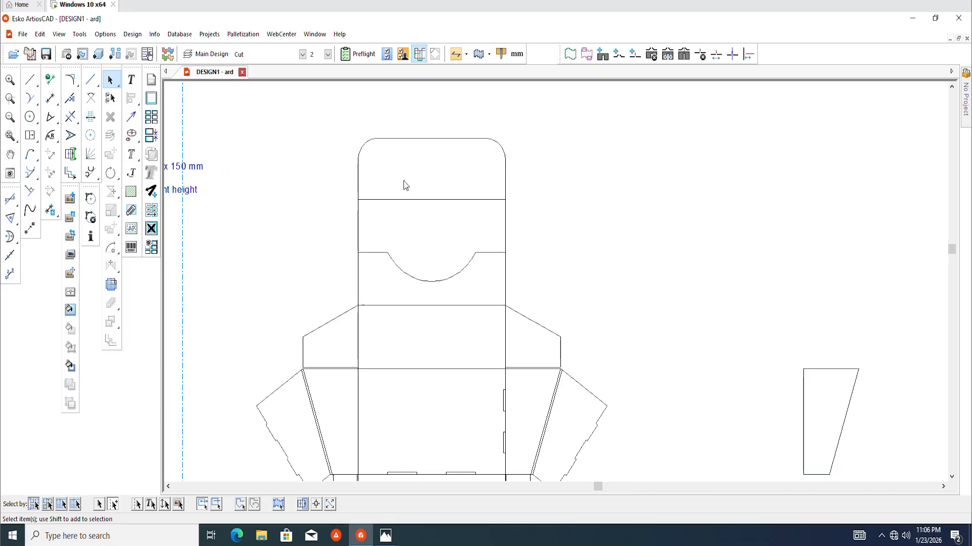
drag(403, 181, 465, 237)
scroll(437, 272, up, 1)
drag(347, 229, 353, 278)
drag(496, 226, 513, 275)
drag(468, 303, 478, 323)
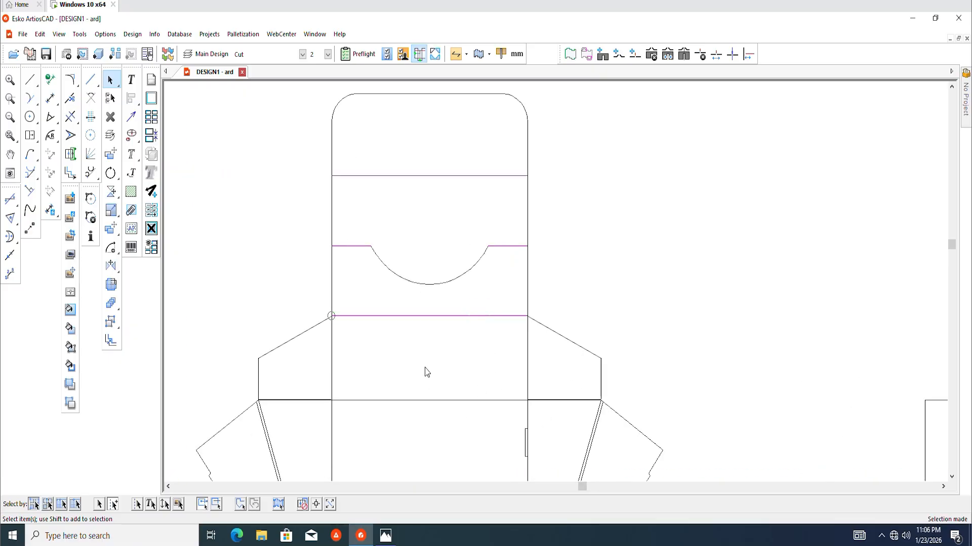
click(302, 54)
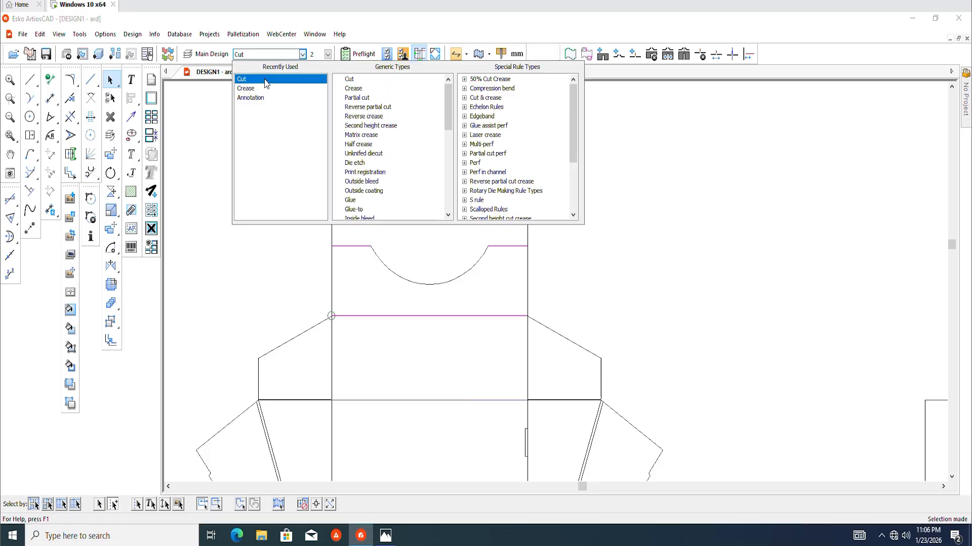
click(246, 88)
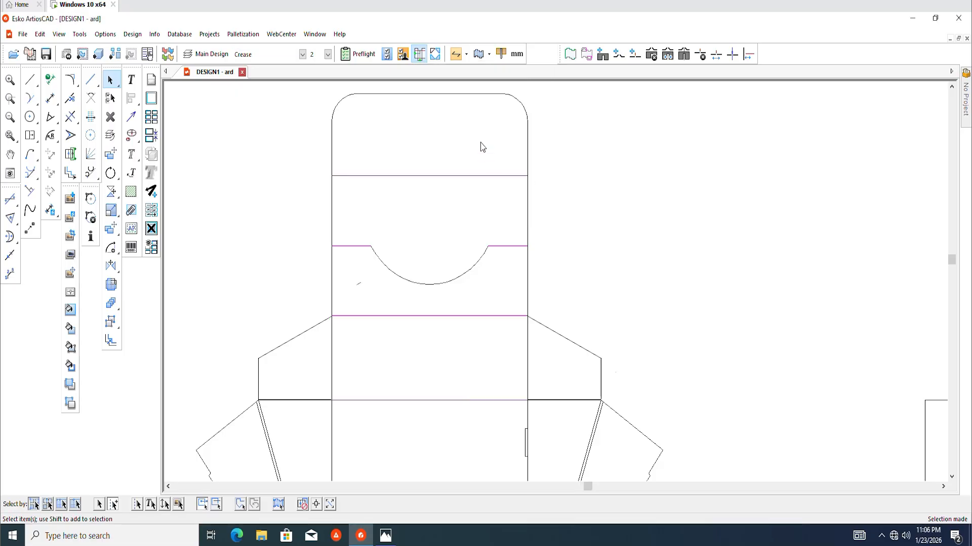
scroll(472, 361, down, 2)
scroll(485, 345, up, 2)
click(500, 302)
Step: Change the base-to-front fold line and the front panel's double fold lines to Crease
scroll(415, 343, up, 2)
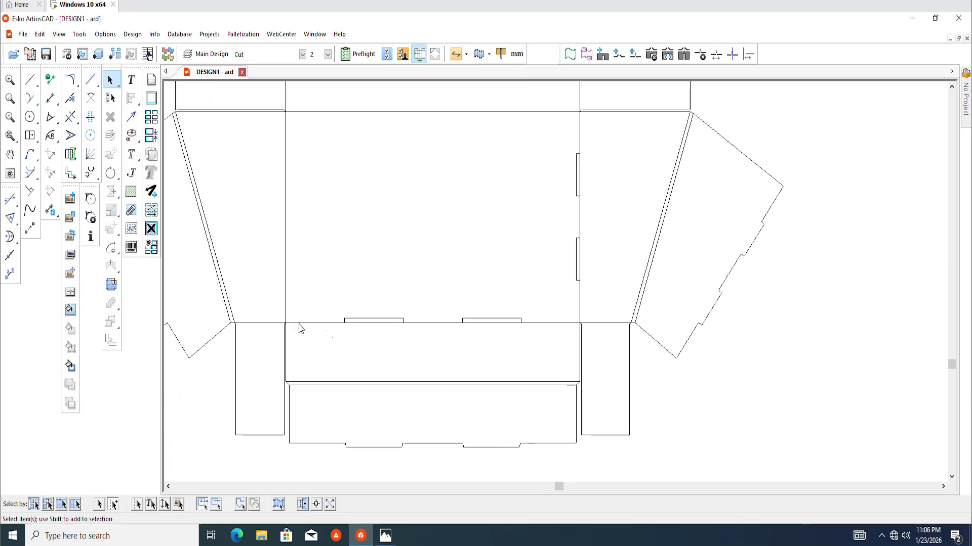
click(334, 323)
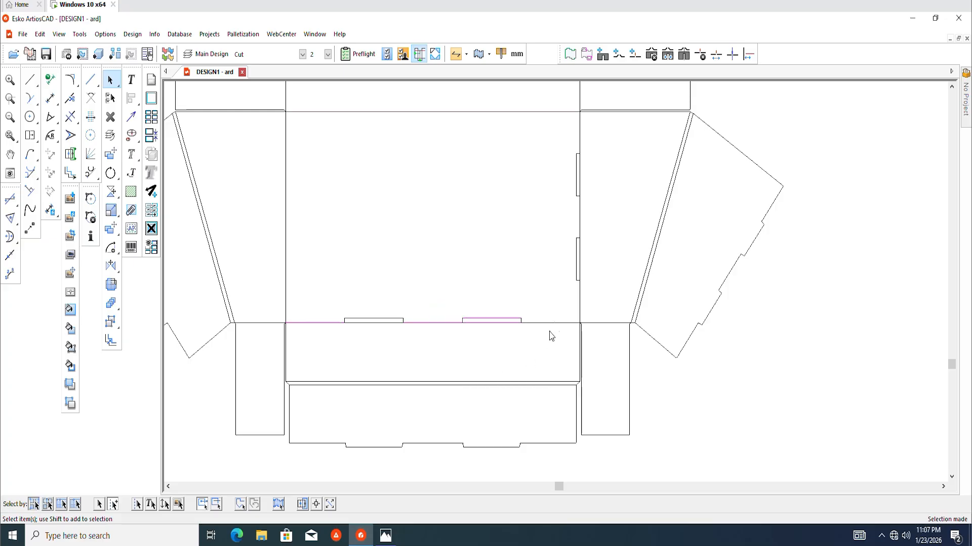
click(685, 394)
scroll(464, 352, up, 1)
drag(557, 295, 577, 359)
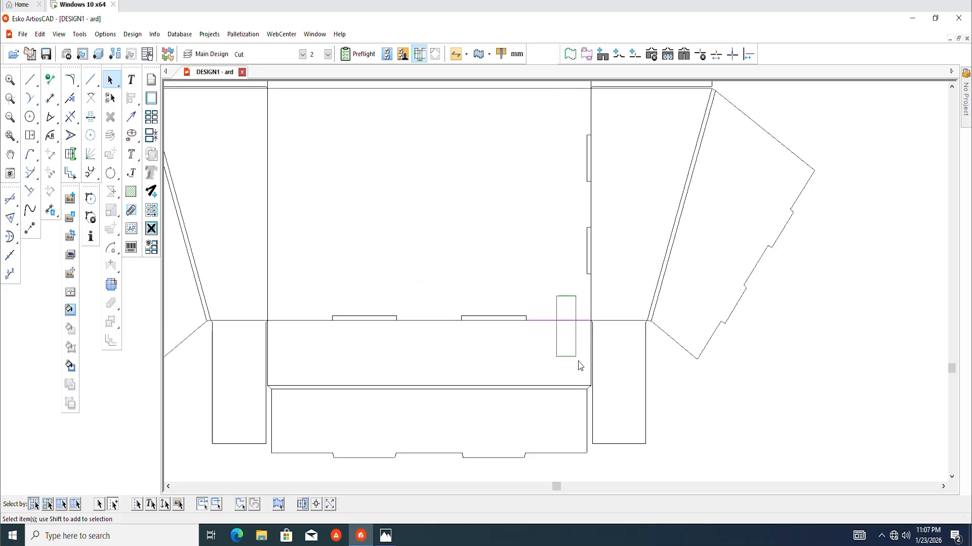
shift+drag(418, 300, 430, 359)
shift+drag(298, 301, 425, 426)
scroll(425, 426, down, 2)
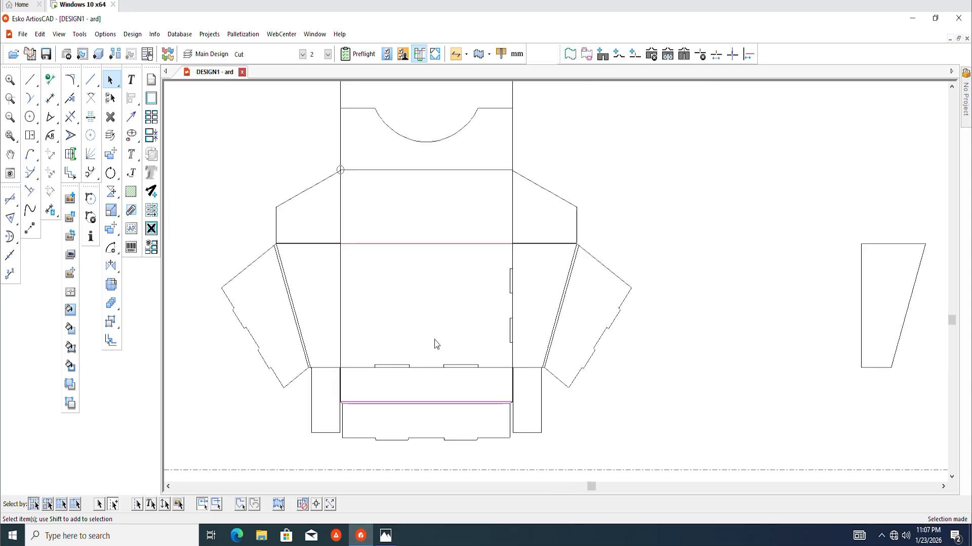
click(273, 54)
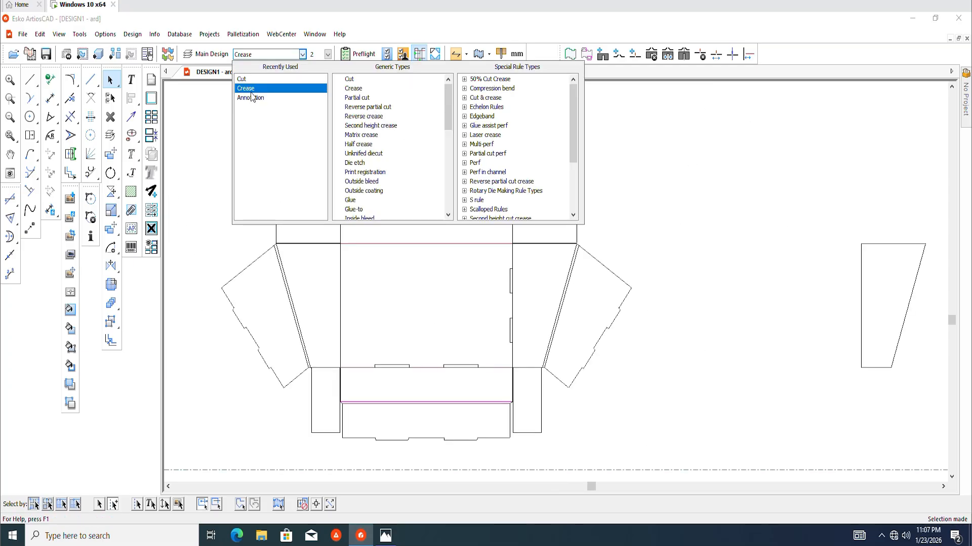
click(251, 92)
click(507, 229)
Step: Delete the plain line along the base panel's left edge
scroll(363, 203, up, 2)
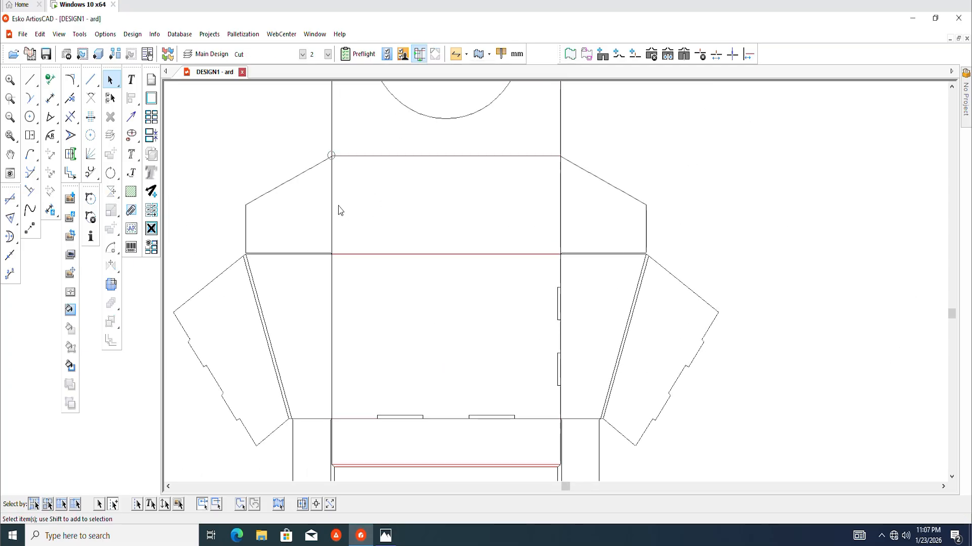
click(581, 205)
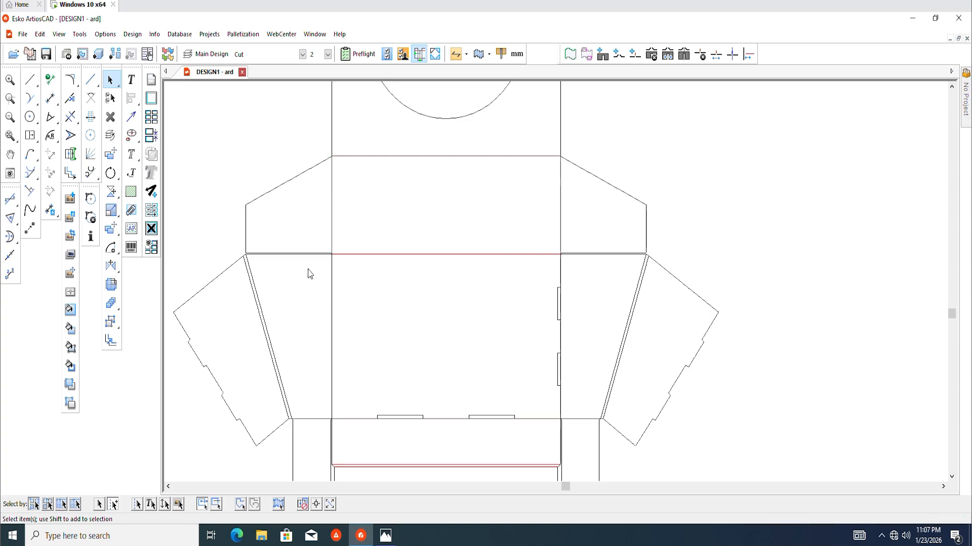
drag(310, 273, 597, 276)
scroll(591, 307, down, 2)
scroll(372, 321, up, 1)
click(385, 306)
key(Delete)
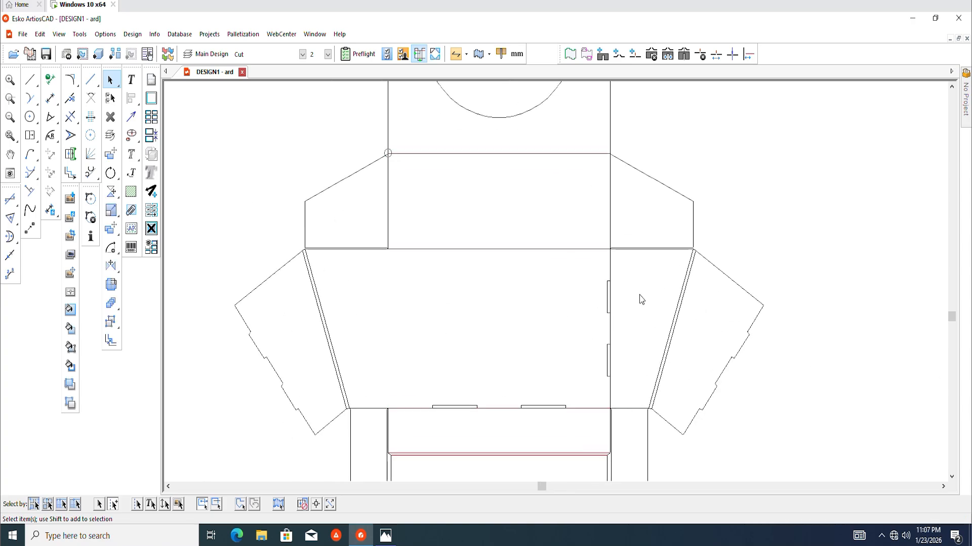
Step: Mirror a copy of the base panel's slotted right edge onto its left edge, using the base's vertical centre
drag(594, 256, 626, 403)
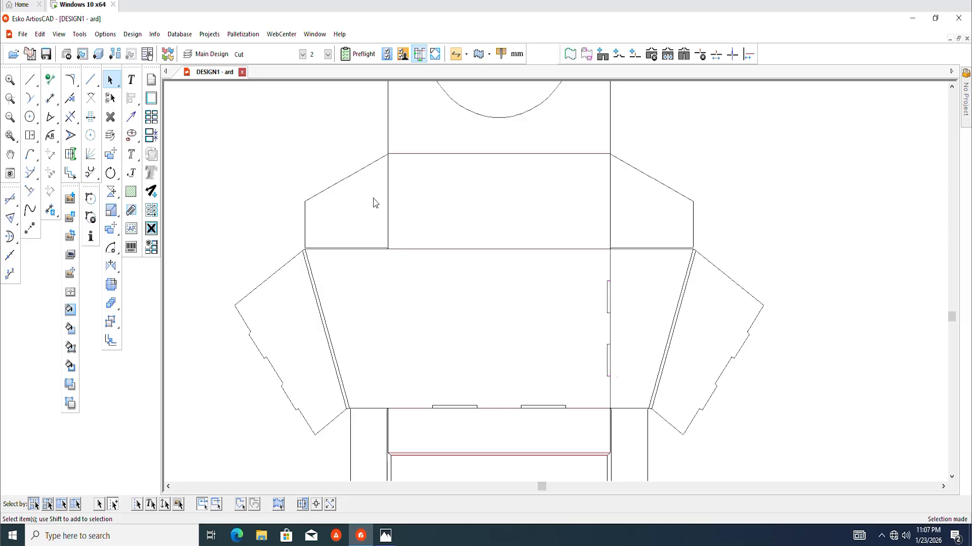
click(112, 266)
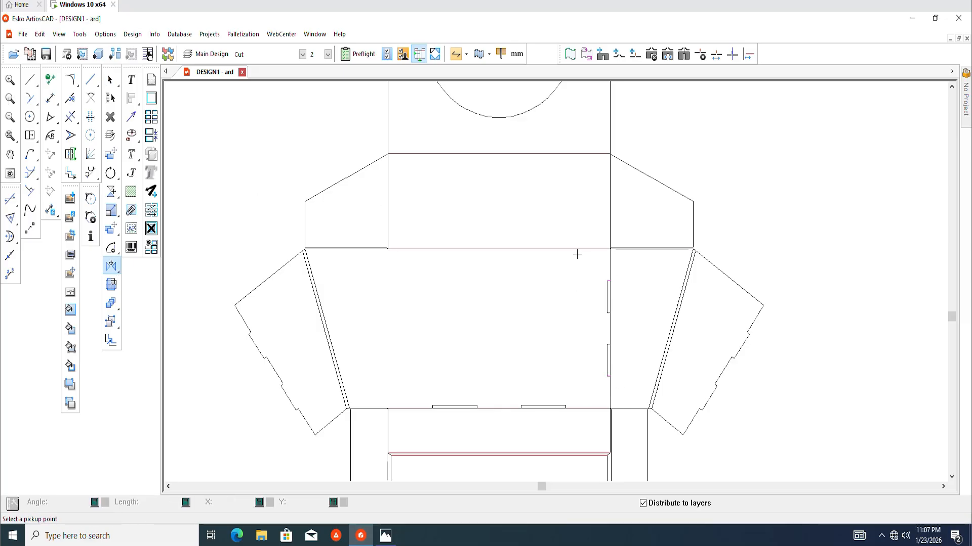
scroll(576, 254, up, 2)
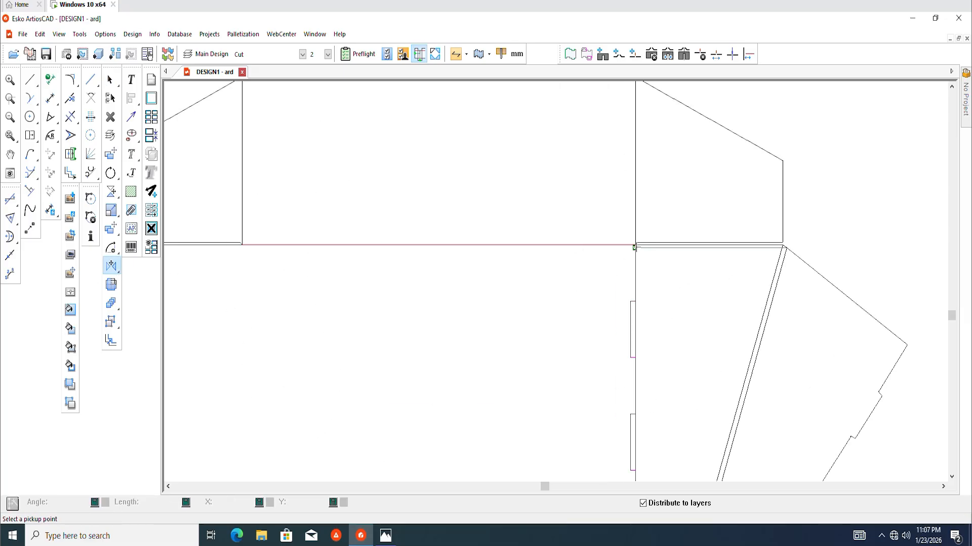
click(634, 247)
scroll(216, 262, up, 2)
click(262, 233)
scroll(320, 216, down, 5)
scroll(346, 284, up, 1)
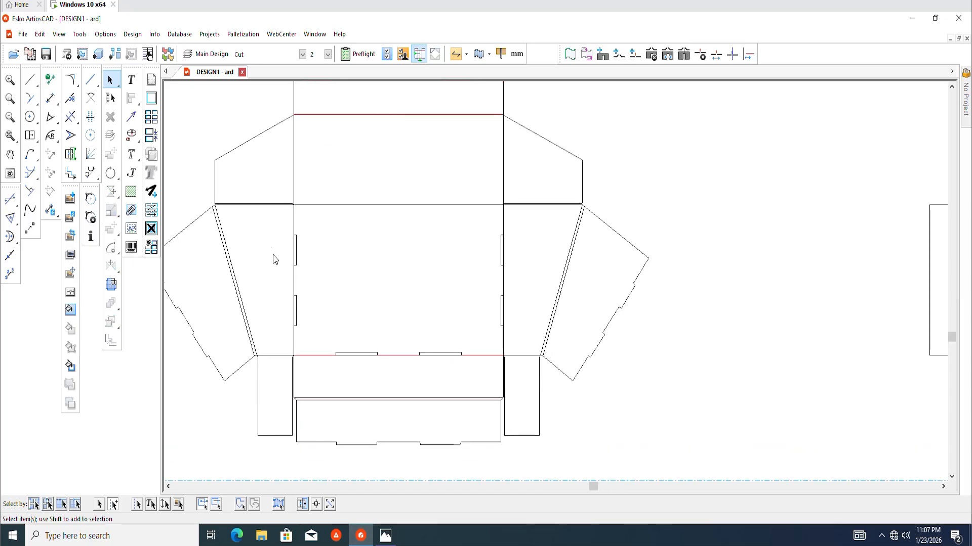
Step: Change the base panel's slotted side edges and both side panels' slanted double lines to Crease
drag(271, 212, 514, 232)
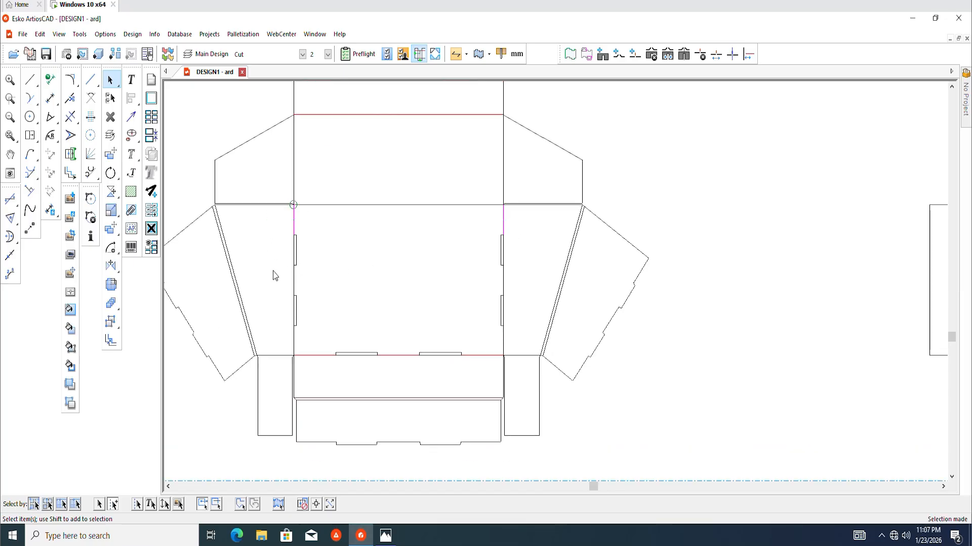
shift+drag(278, 278, 518, 283)
shift+drag(282, 336, 520, 345)
shift+drag(264, 255, 198, 275)
shift+drag(555, 223, 587, 283)
click(302, 54)
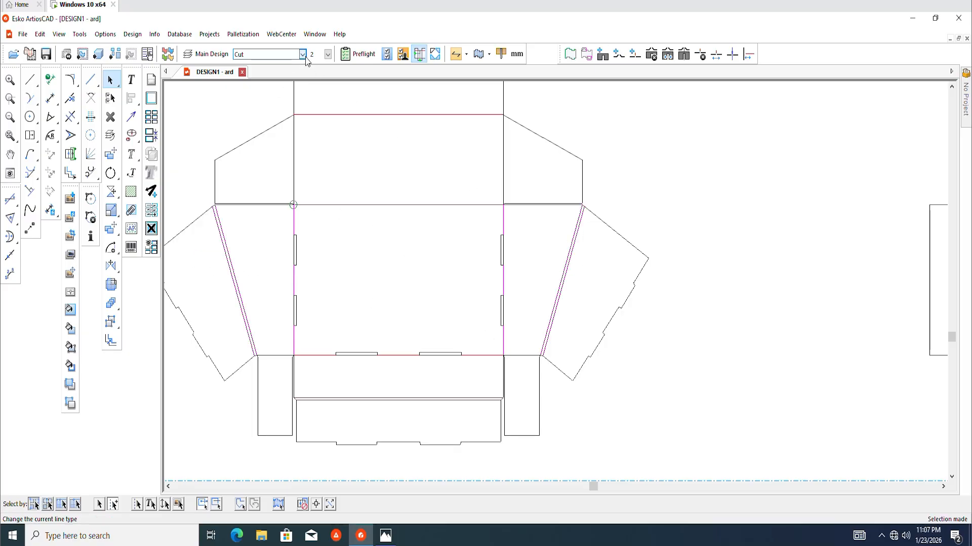
click(246, 88)
click(667, 192)
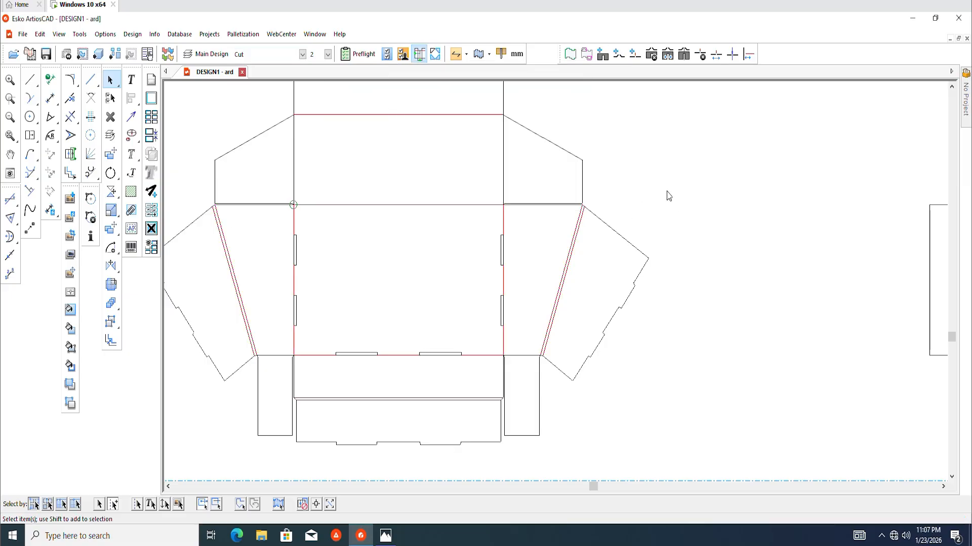
Step: Change the back panel's left and right vertical edges to Crease
drag(287, 163, 528, 179)
click(302, 56)
click(270, 88)
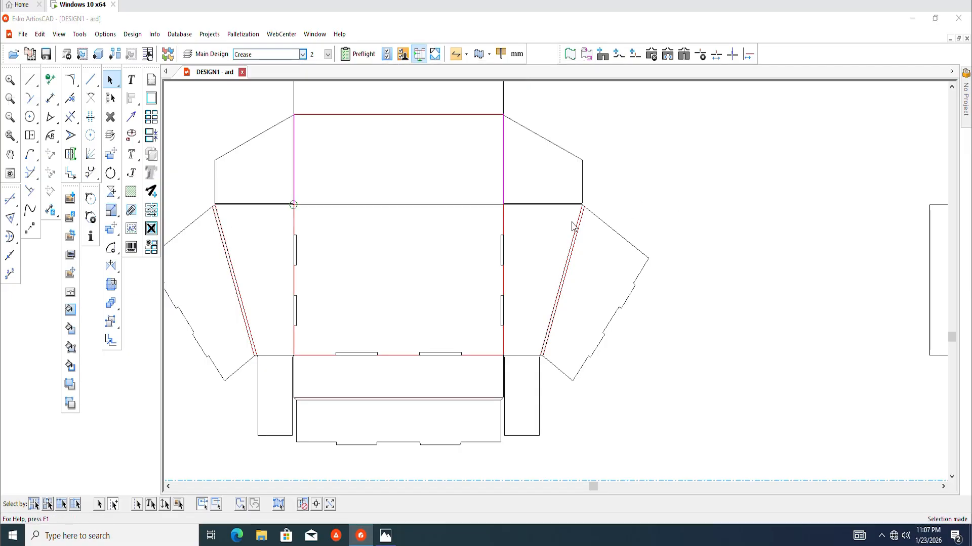
click(653, 267)
Step: Change the two fold lines joining the side panels to their front glue flaps to Crease
scroll(347, 400, up, 2)
scroll(318, 413, up, 3)
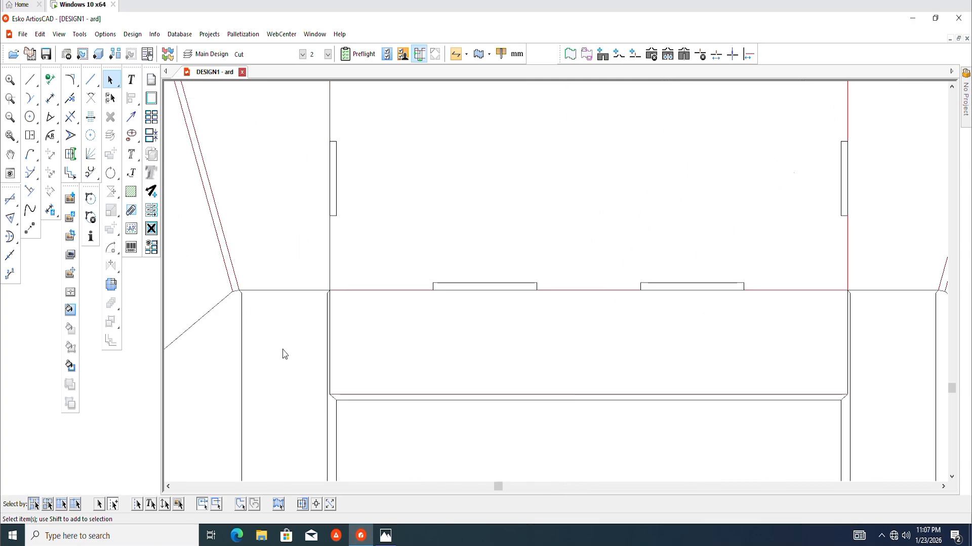
click(291, 310)
shift+click(900, 306)
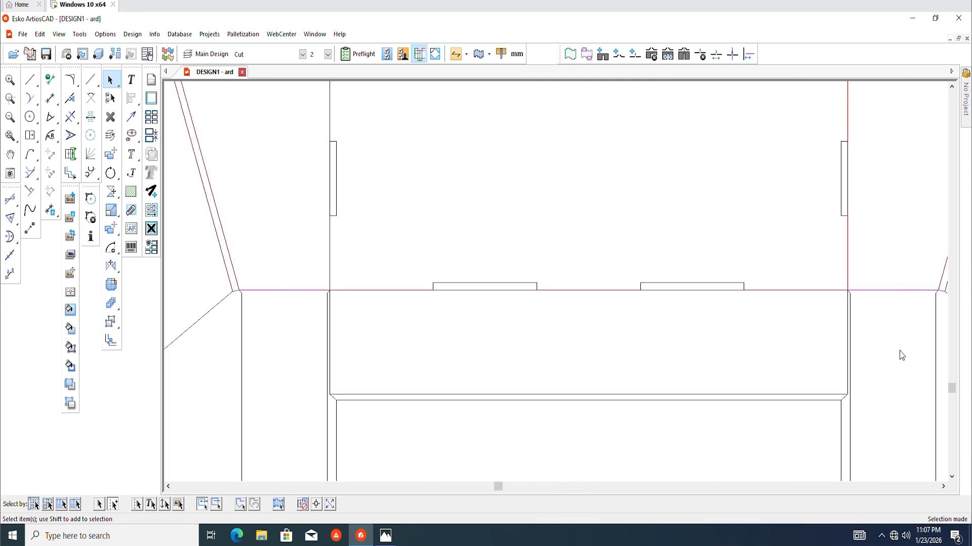
scroll(349, 264, down, 6)
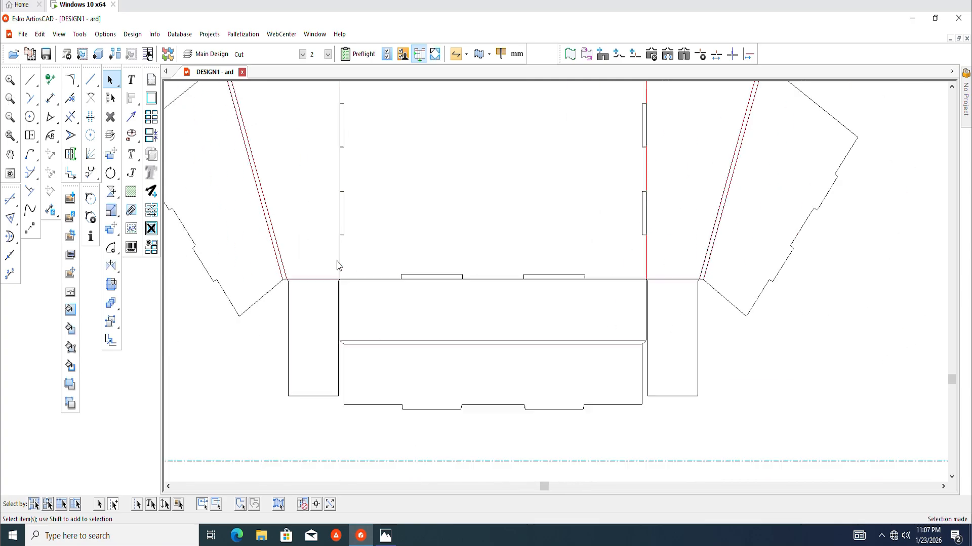
click(302, 54)
click(411, 288)
Step: Delete the leftover tapered side panel outline standing apart from the tray design
scroll(557, 323, down, 3)
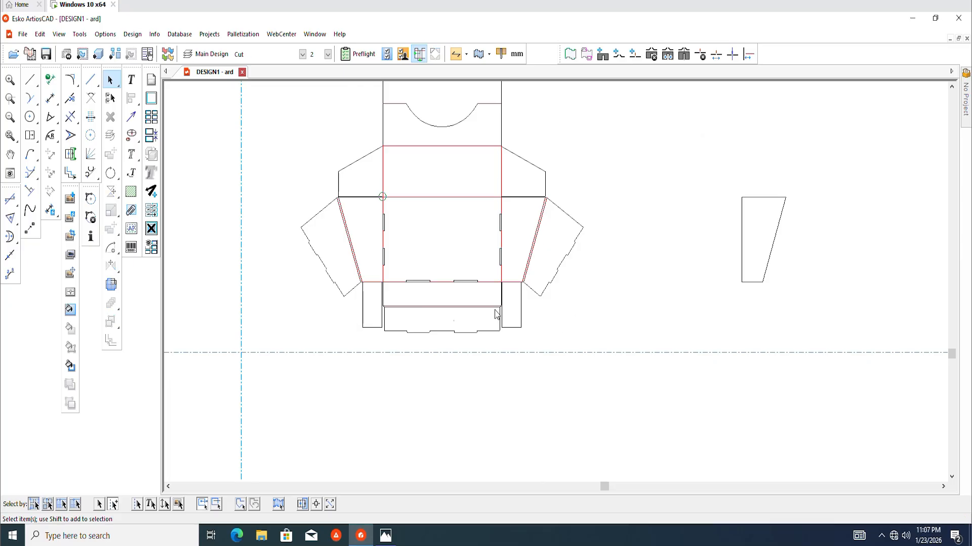
scroll(529, 219, down, 3)
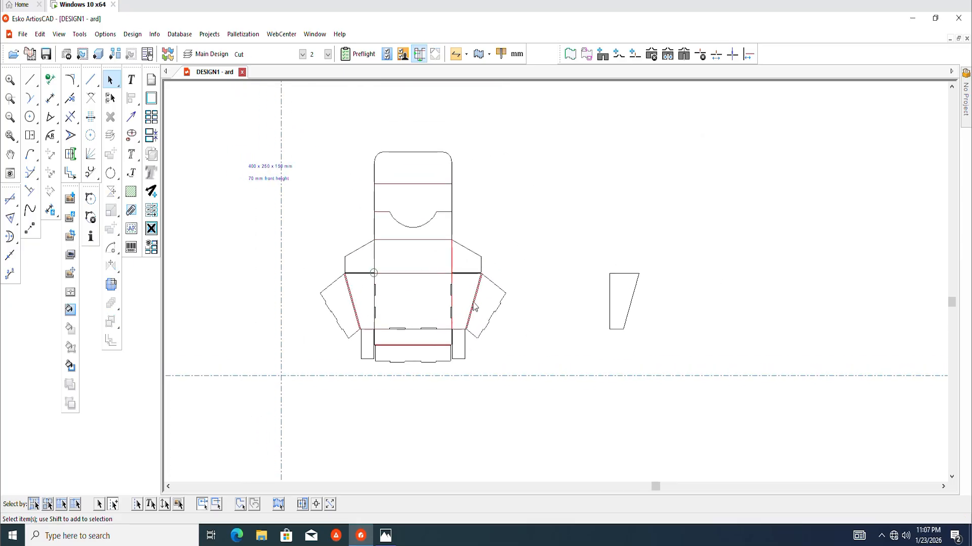
scroll(574, 253, up, 1)
drag(572, 239, 690, 349)
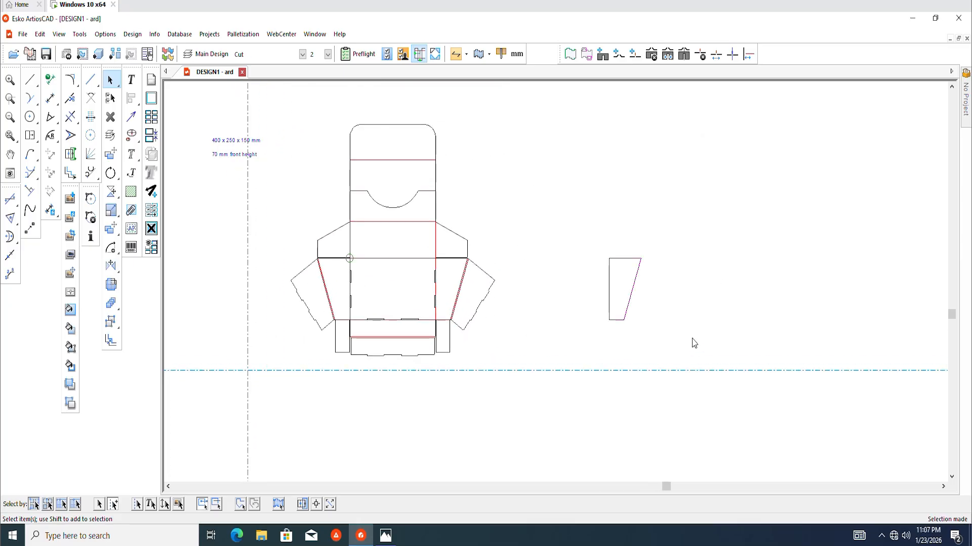
key(Delete)
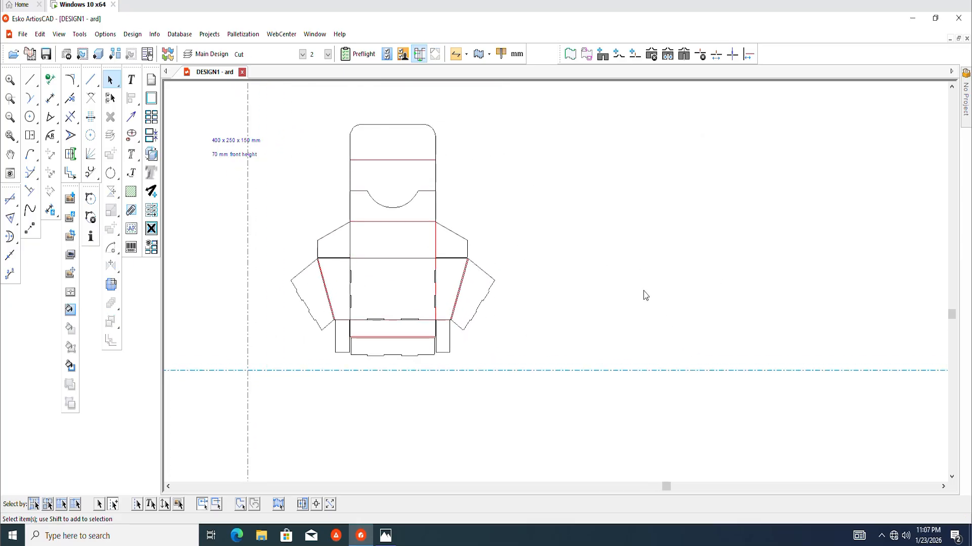
Step: Convert the design to 3D with the central base panel as the base face
click(99, 54)
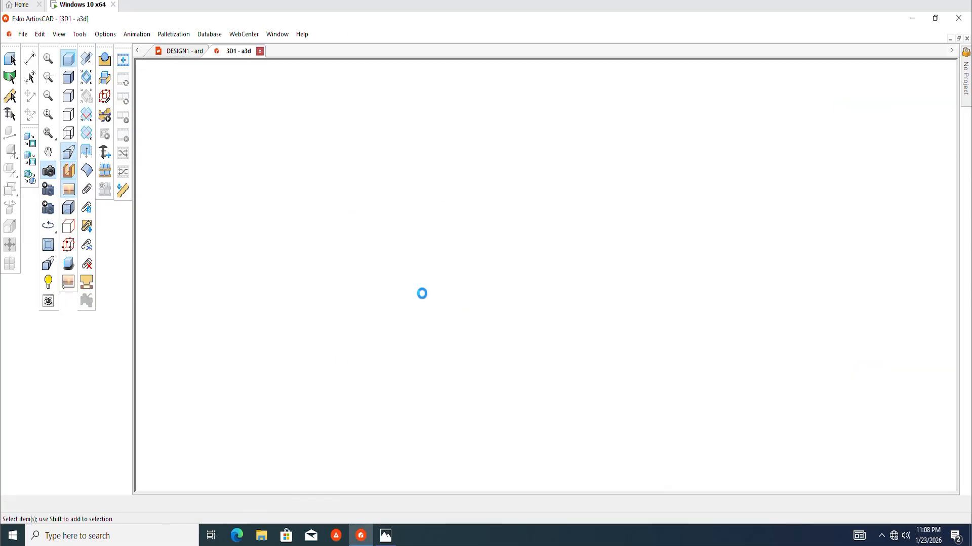
click(480, 286)
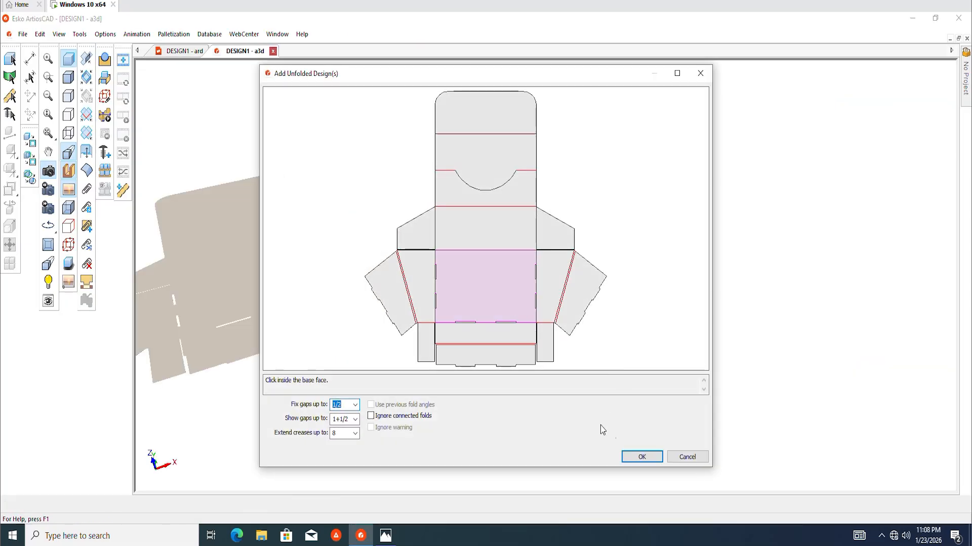
click(642, 457)
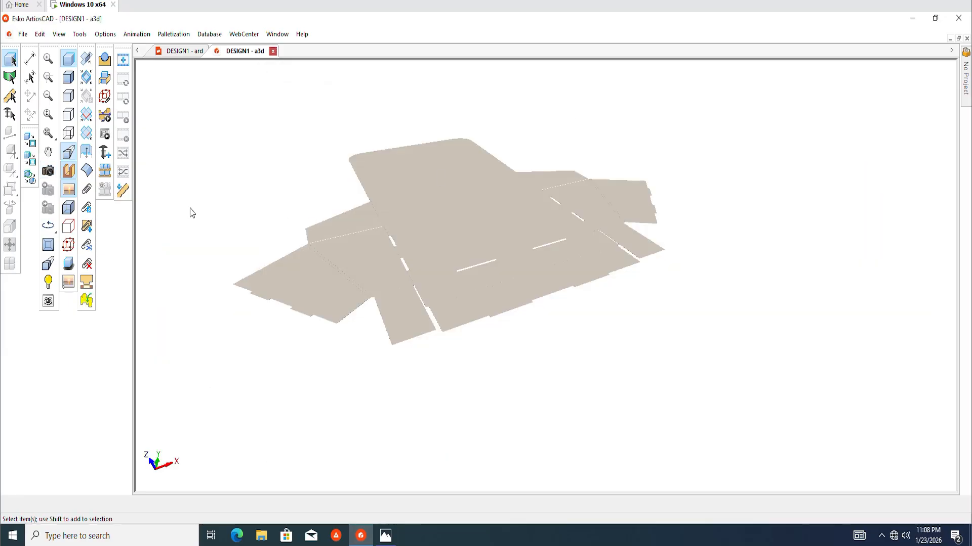
Step: Fold both side panels up from the base panel with a fold angle of 90
click(48, 171)
mouse_move(456, 323)
mouse_down()
mouse_move(500, 370)
mouse_move(481, 334)
mouse_move(495, 300)
mouse_move(457, 325)
mouse_up()
scroll(457, 325, up, 1)
click(341, 346)
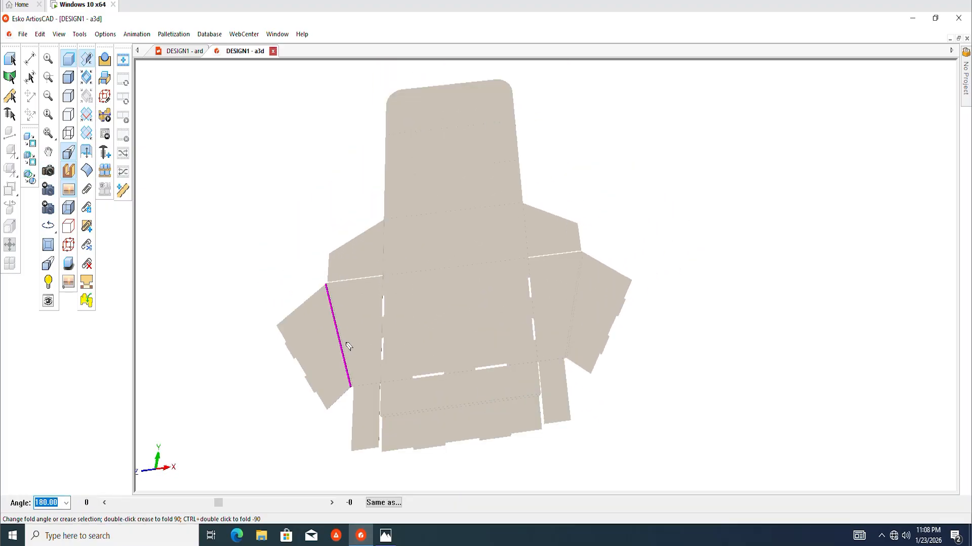
scroll(380, 274, up, 3)
scroll(396, 211, down, 3)
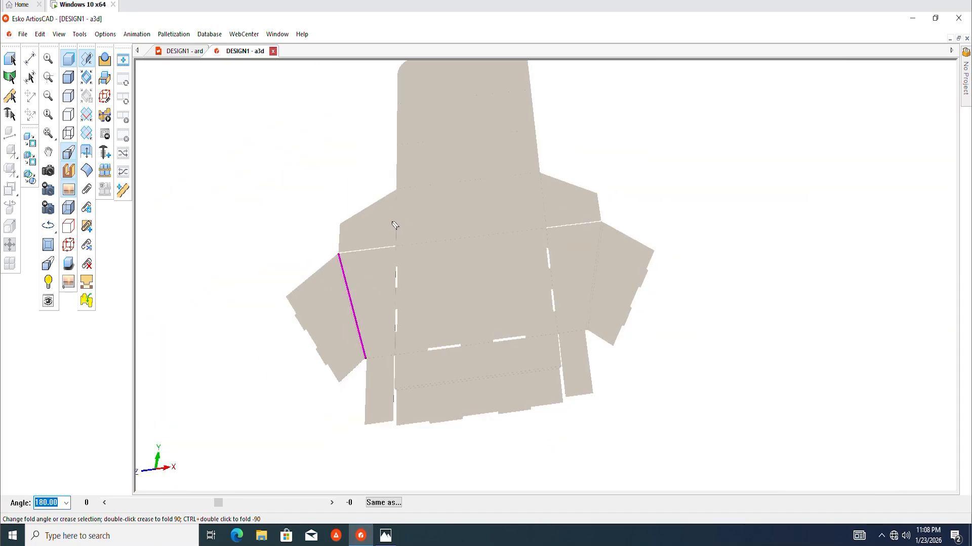
middle_drag(499, 241, 460, 304)
scroll(422, 338, up, 1)
scroll(422, 338, down, 3)
scroll(444, 314, up, 2)
scroll(444, 341, down, 1)
middle_drag(389, 387, 382, 395)
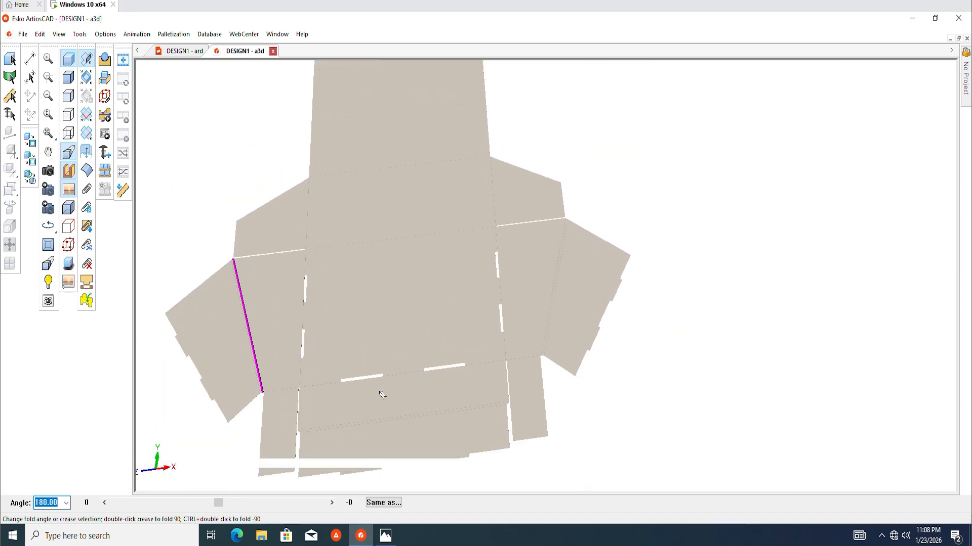
scroll(442, 258, down, 3)
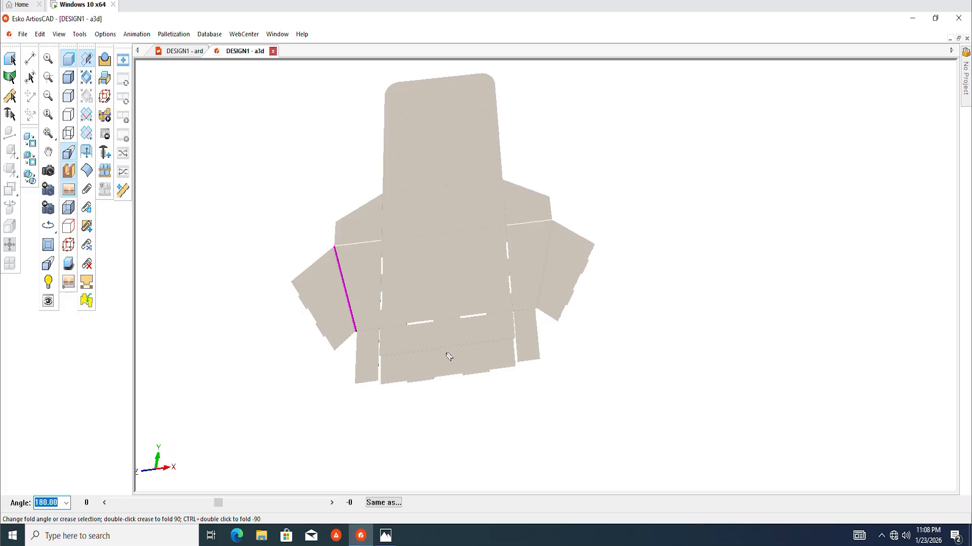
scroll(445, 362, up, 2)
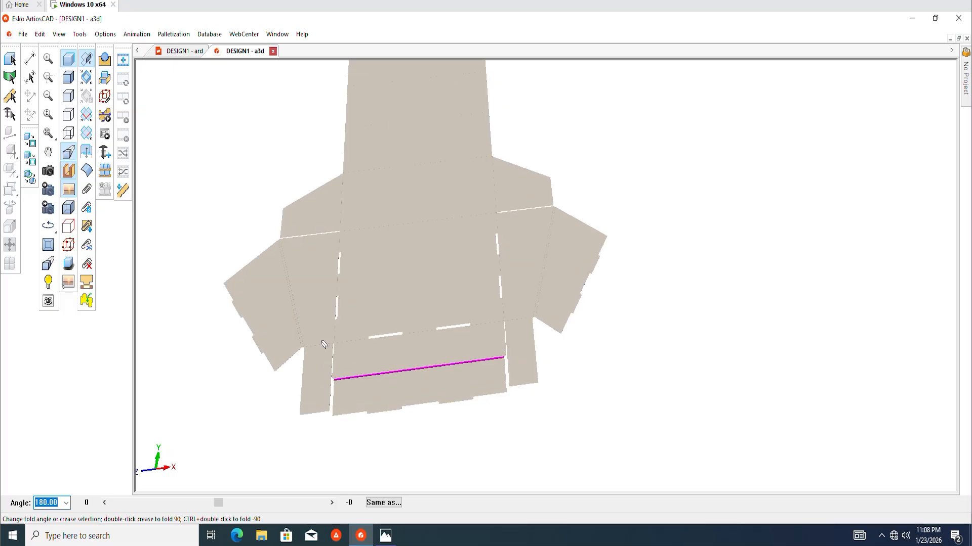
click(336, 329)
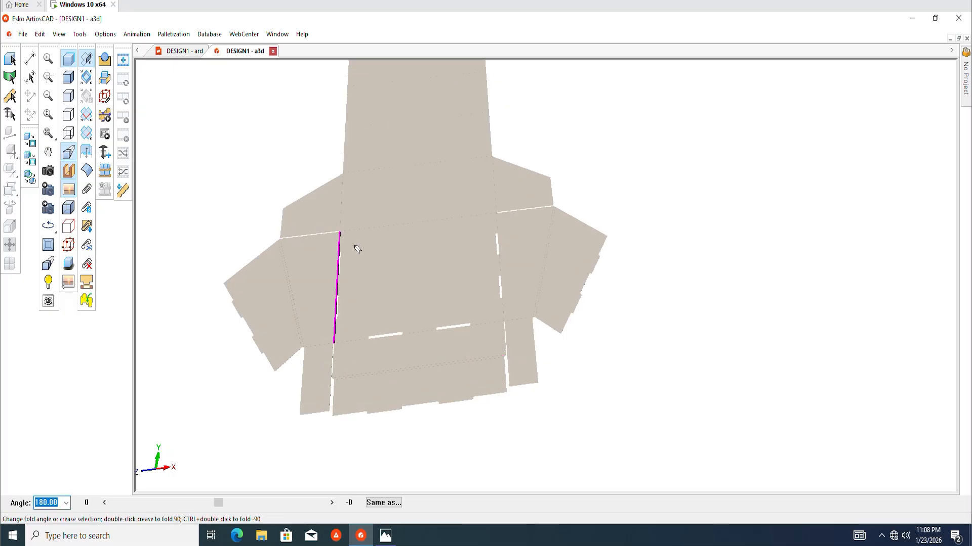
shift+click(497, 227)
key(Return)
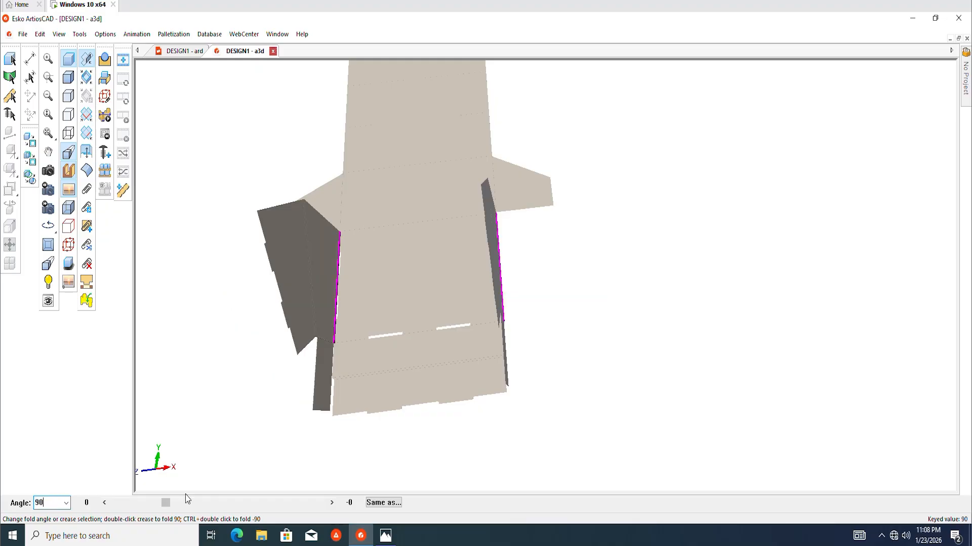
click(610, 390)
Step: Fold the back panel, with its attached lid, up from the base at a fold angle of 90
click(48, 171)
drag(323, 258, 437, 203)
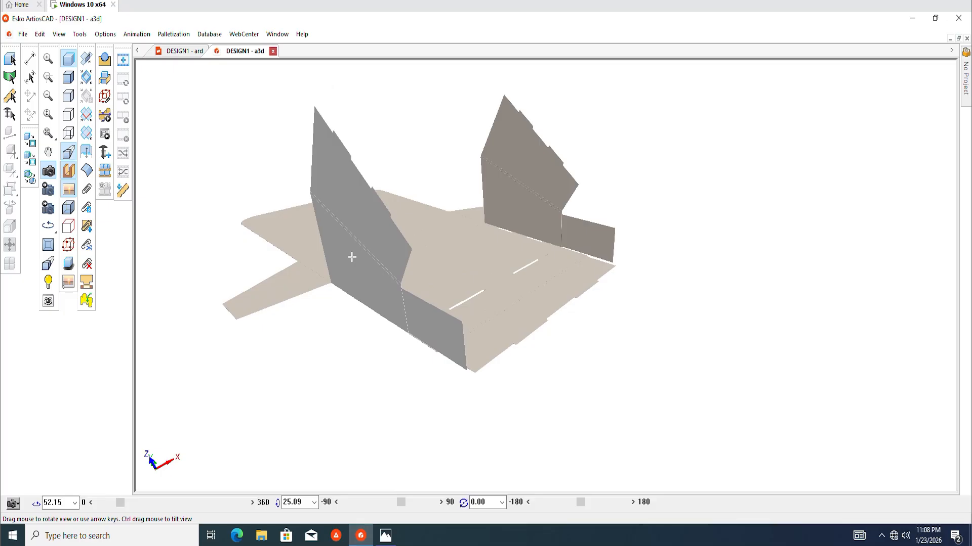
scroll(356, 256, up, 2)
click(86, 59)
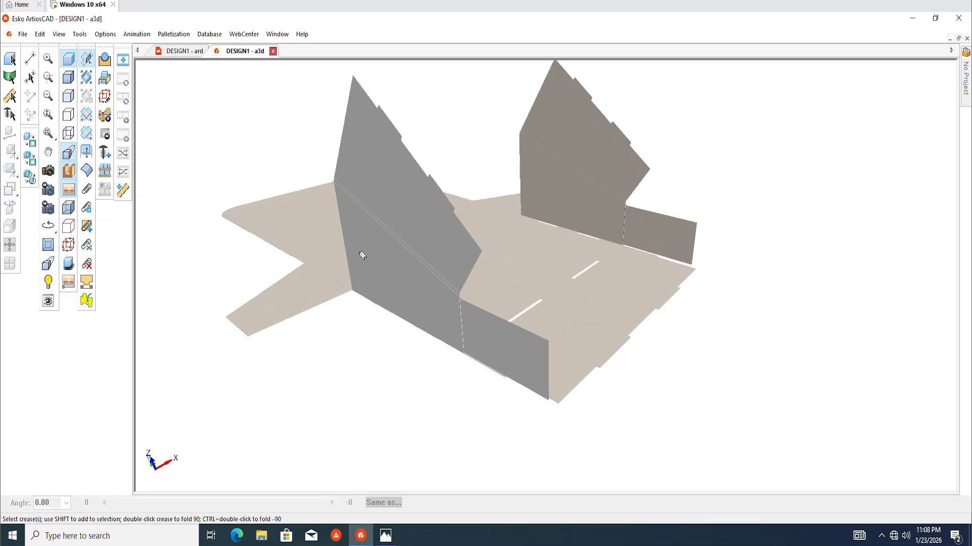
scroll(362, 256, up, 2)
scroll(426, 305, down, 5)
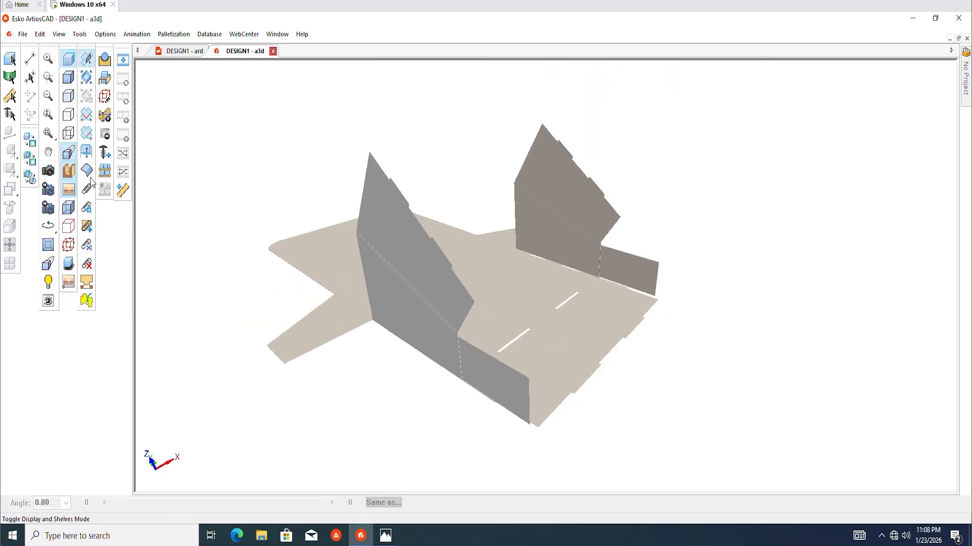
click(48, 171)
drag(433, 267, 391, 280)
key(Escape)
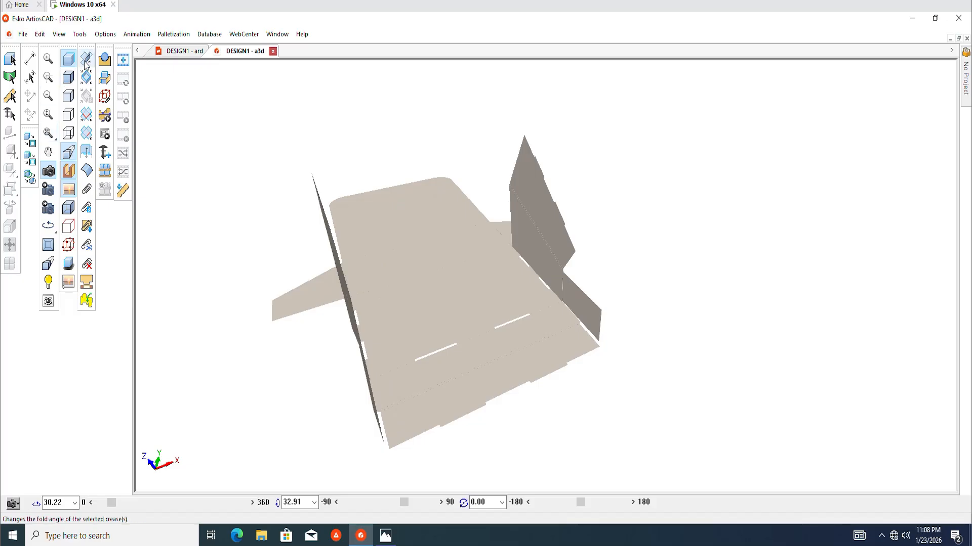
click(428, 289)
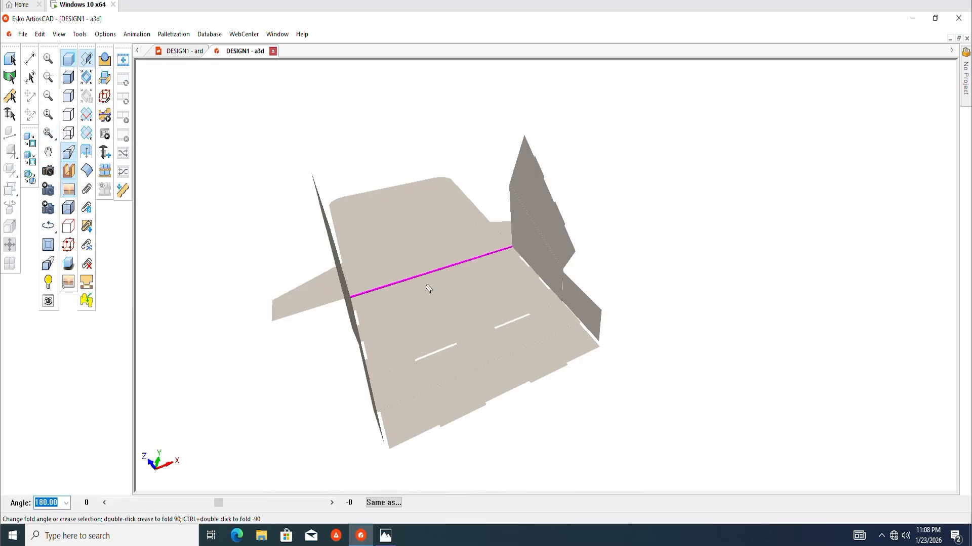
key(Return)
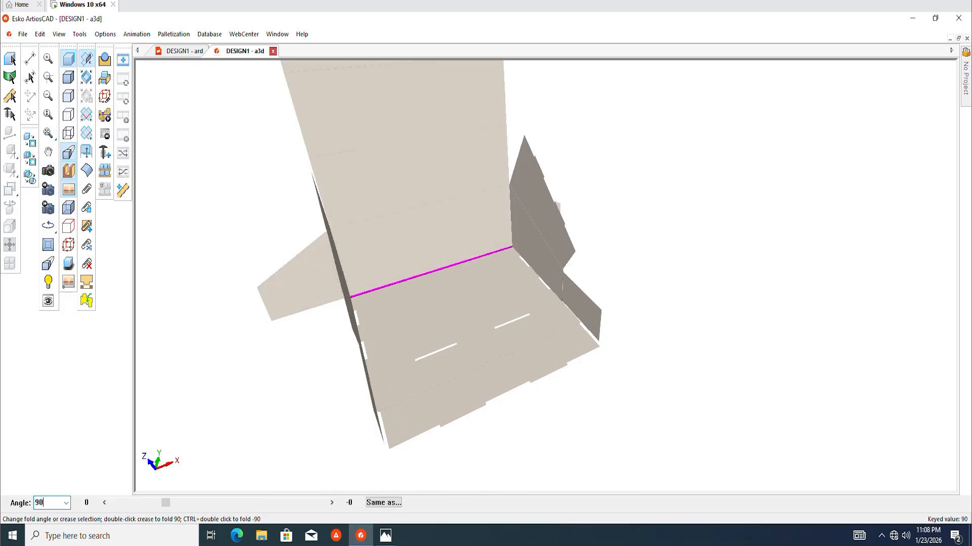
click(326, 327)
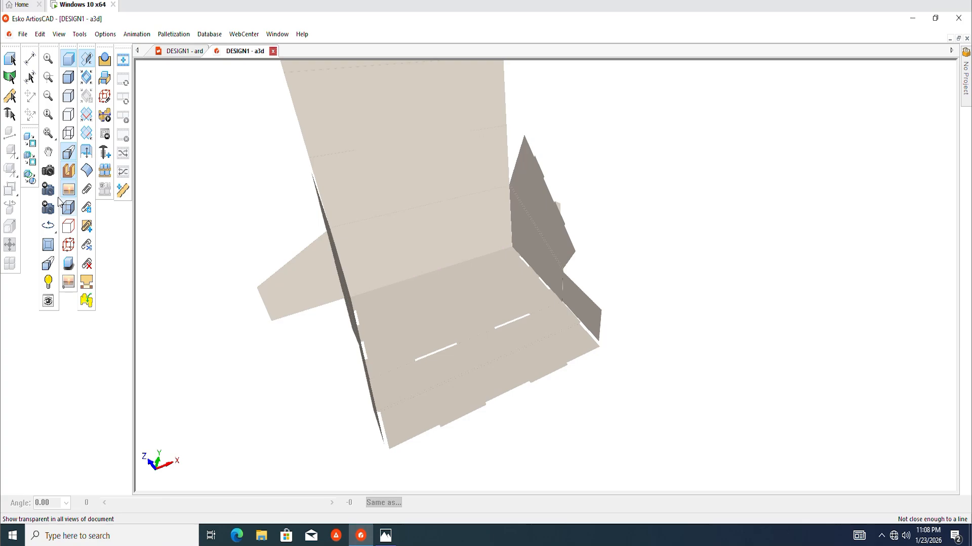
Step: Fold the two tapered flaps on the back panel's vertical side edges with an angle of 90
click(48, 171)
drag(284, 253, 527, 226)
drag(368, 210, 506, 233)
click(83, 60)
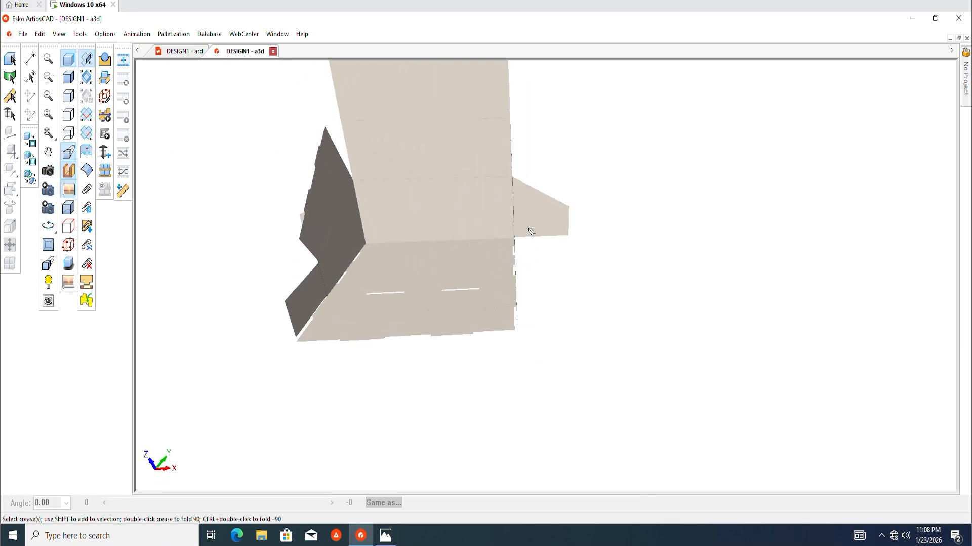
click(513, 223)
shift+click(362, 206)
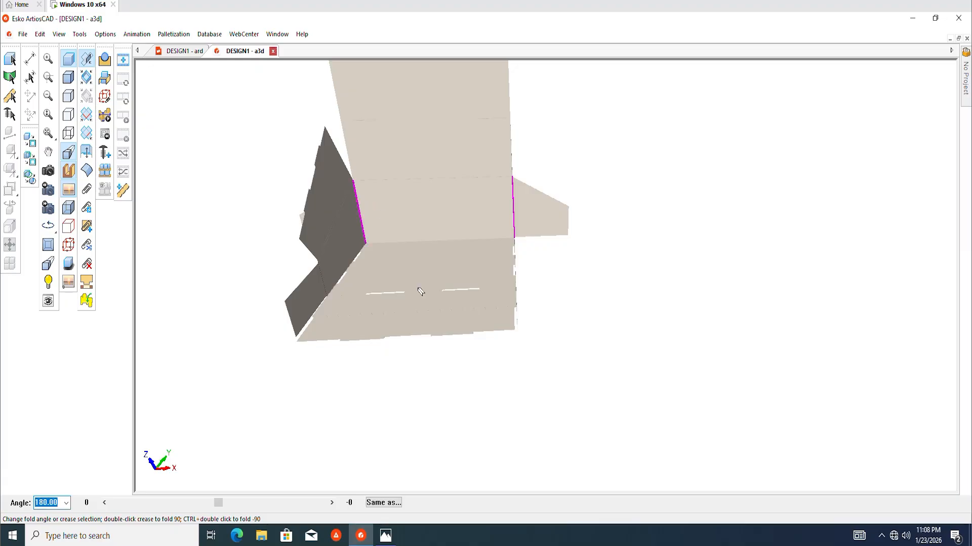
key(Return)
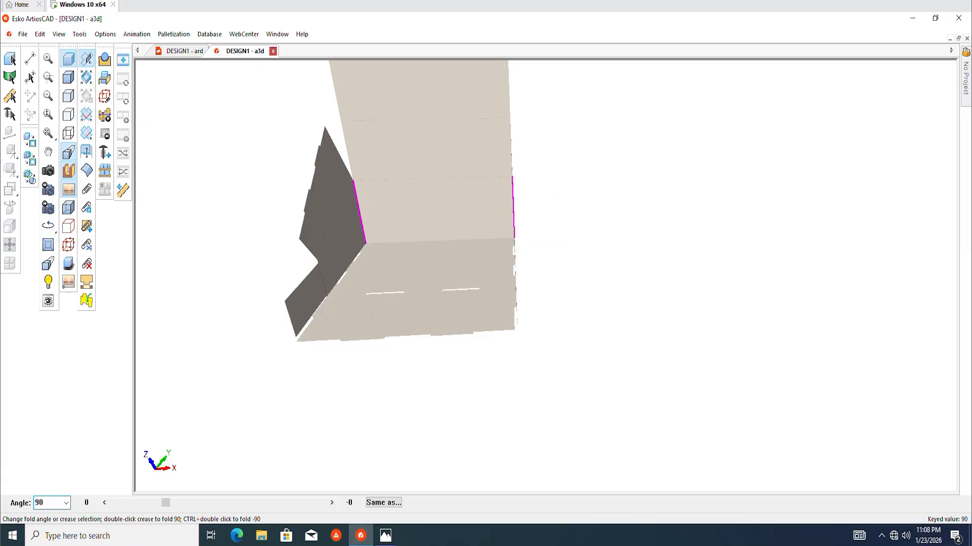
click(679, 359)
Step: Fold the front glue flaps of both side panels inward with an angle of 90
click(48, 171)
drag(232, 224, 516, 271)
click(86, 60)
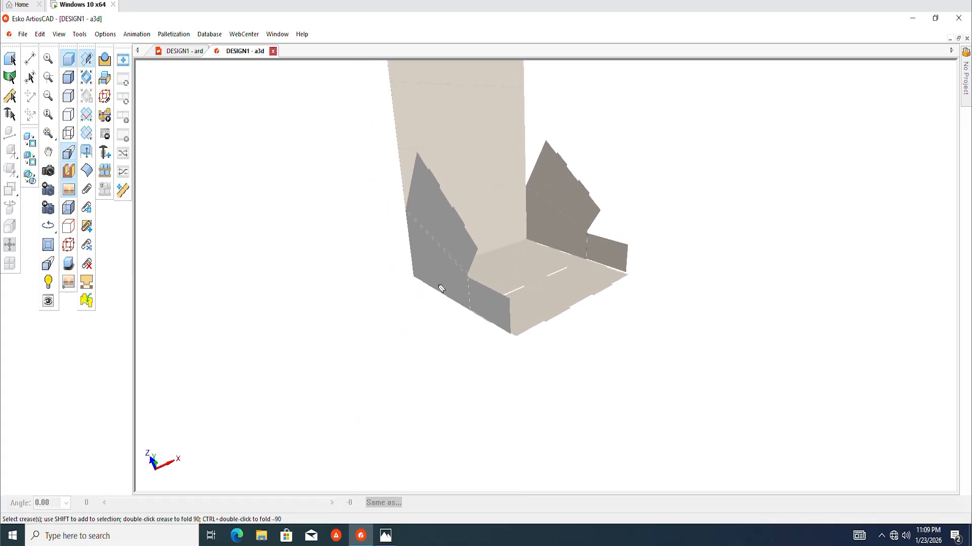
click(471, 298)
shift+click(590, 252)
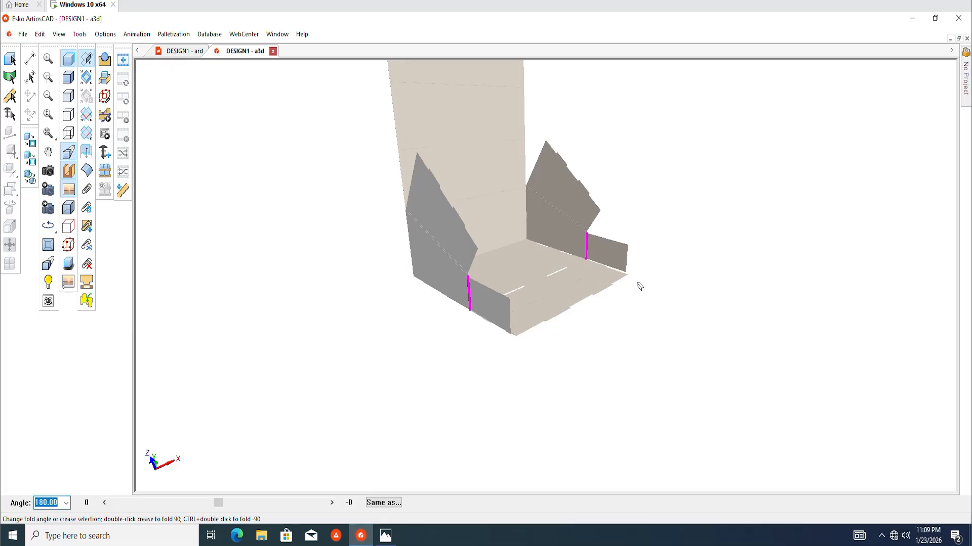
text(90)
key(Return)
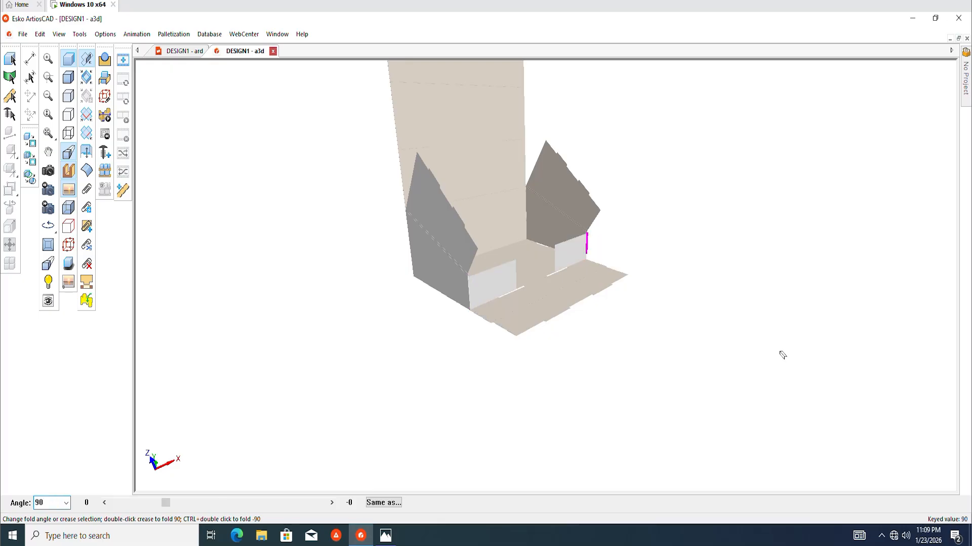
Step: Set the outer crease of the double fold on the left side panel's sloped top edge to 100
click(48, 170)
mouse_move(511, 273)
mouse_down()
mouse_move(480, 270)
mouse_move(476, 286)
mouse_move(482, 271)
mouse_move(507, 285)
mouse_up()
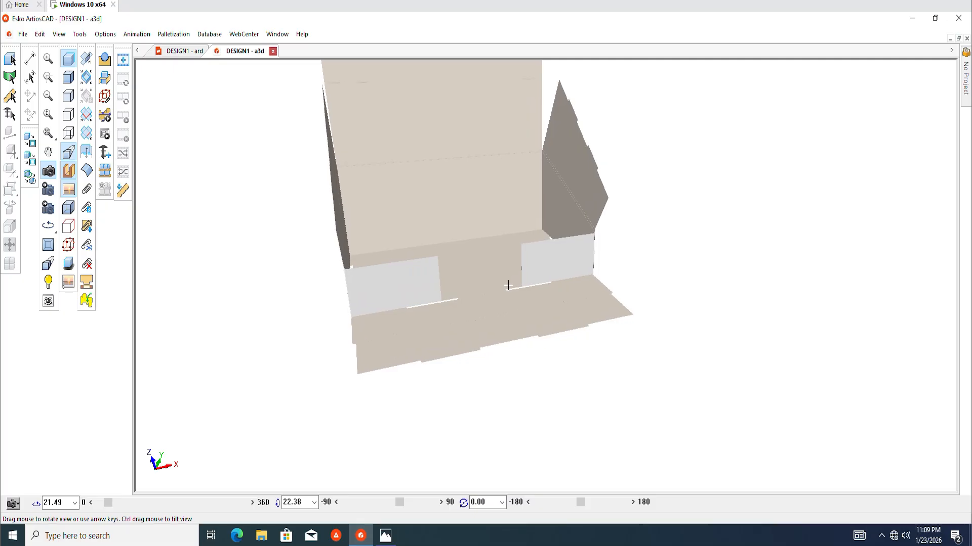
drag(500, 192, 354, 197)
click(87, 59)
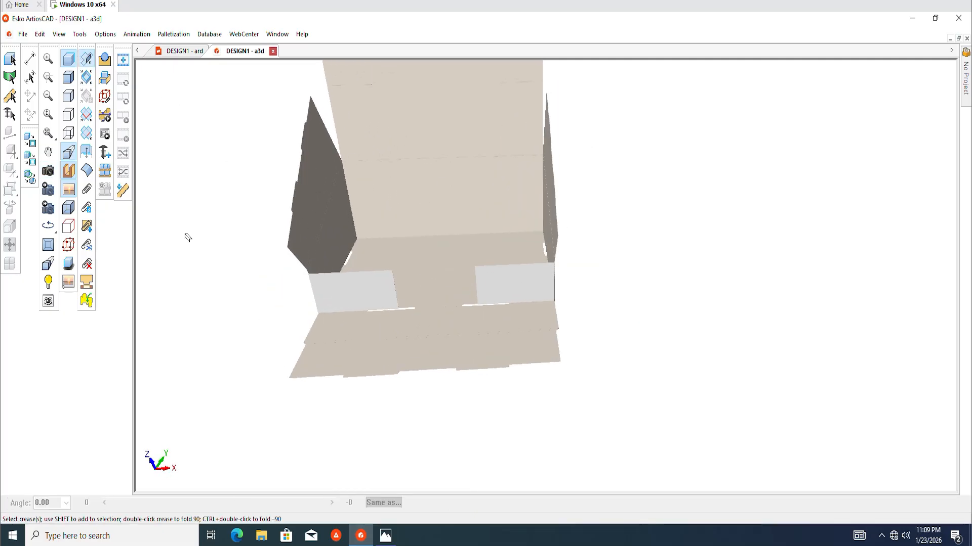
click(48, 170)
drag(267, 207, 384, 205)
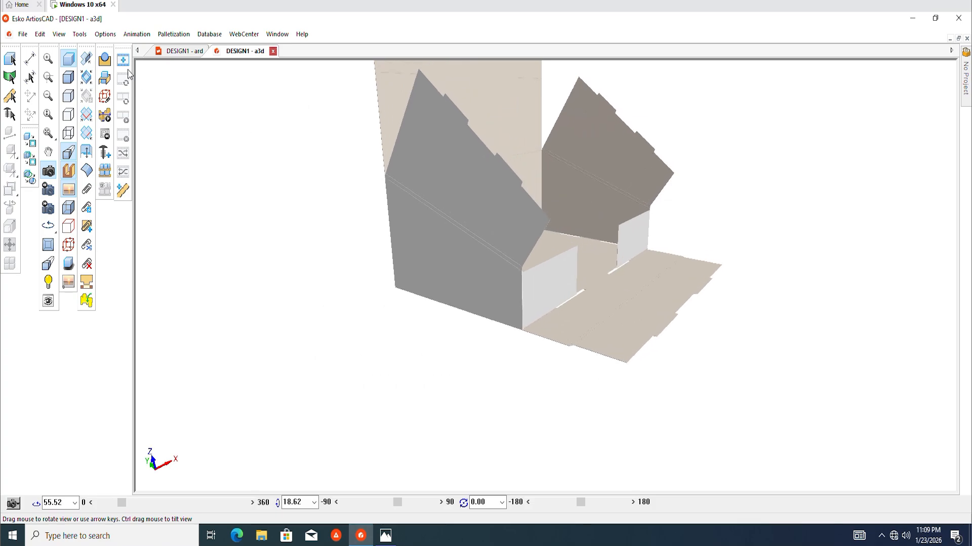
click(87, 58)
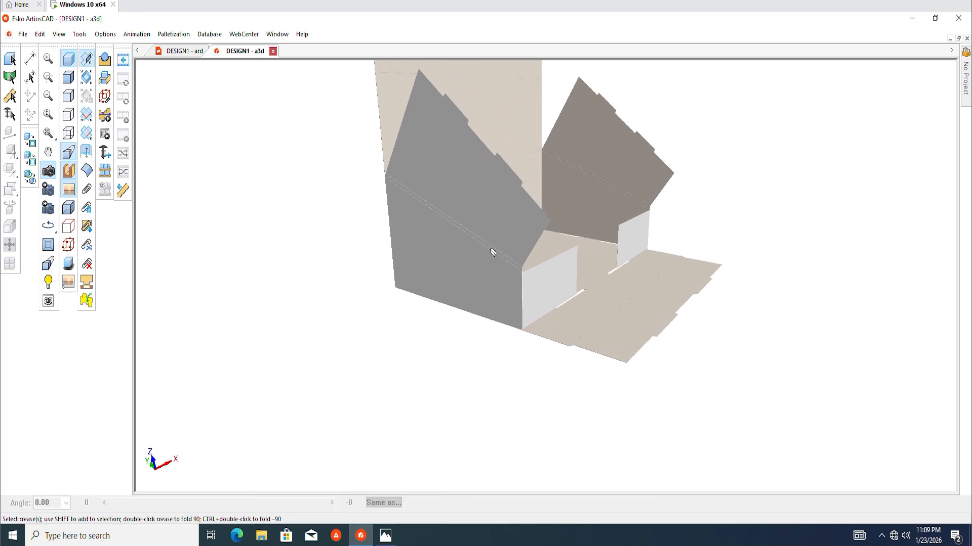
click(491, 250)
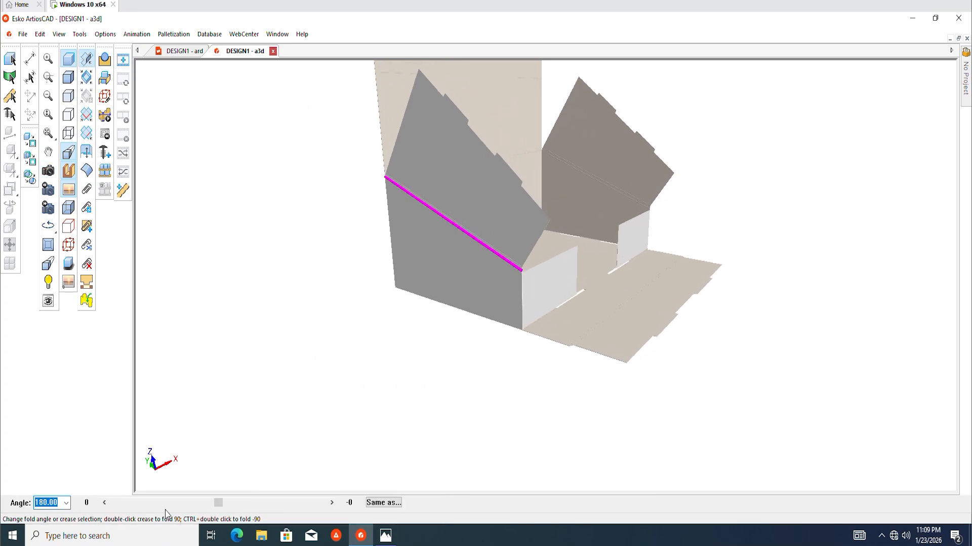
drag(218, 506, 181, 508)
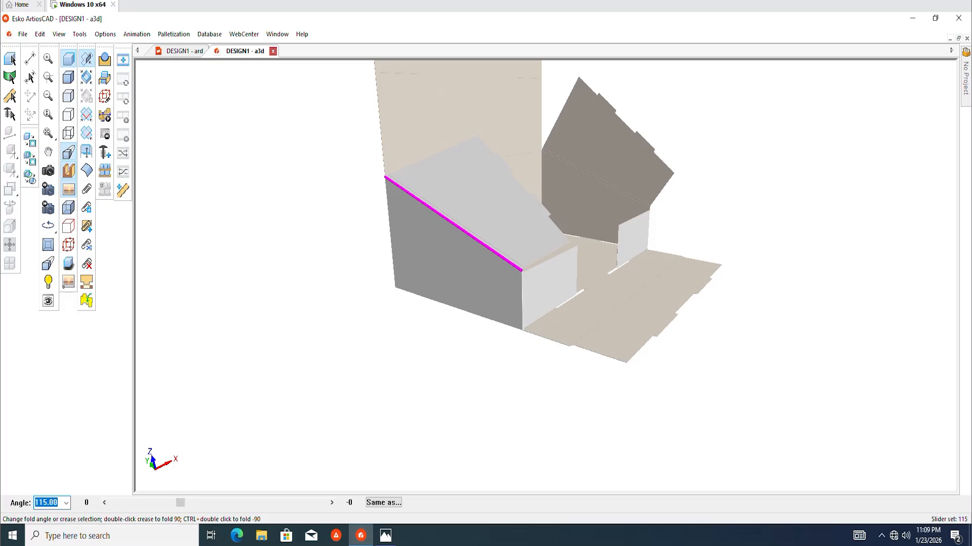
text(100)
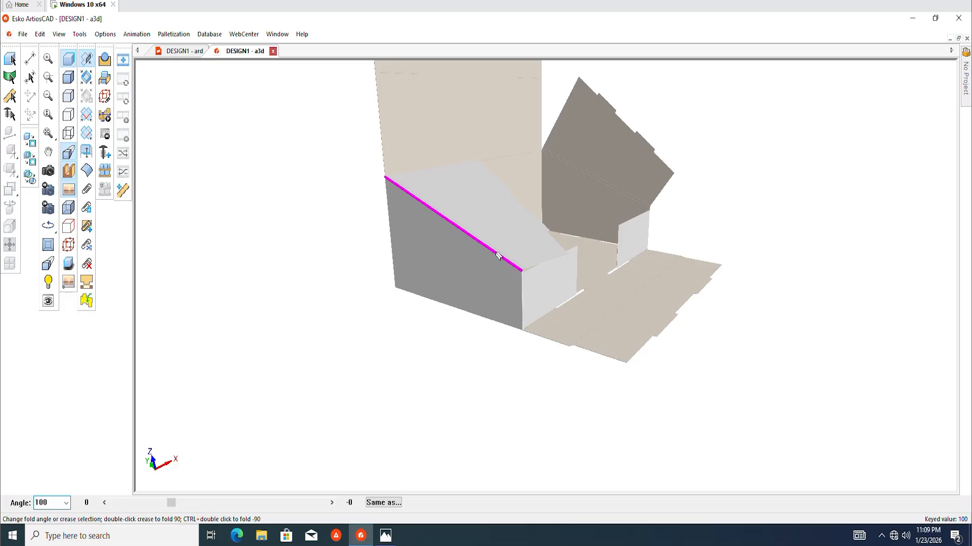
Step: Fold the inner crease of the left side panel's double fold to 90, turning the flap down inside the tray
click(501, 254)
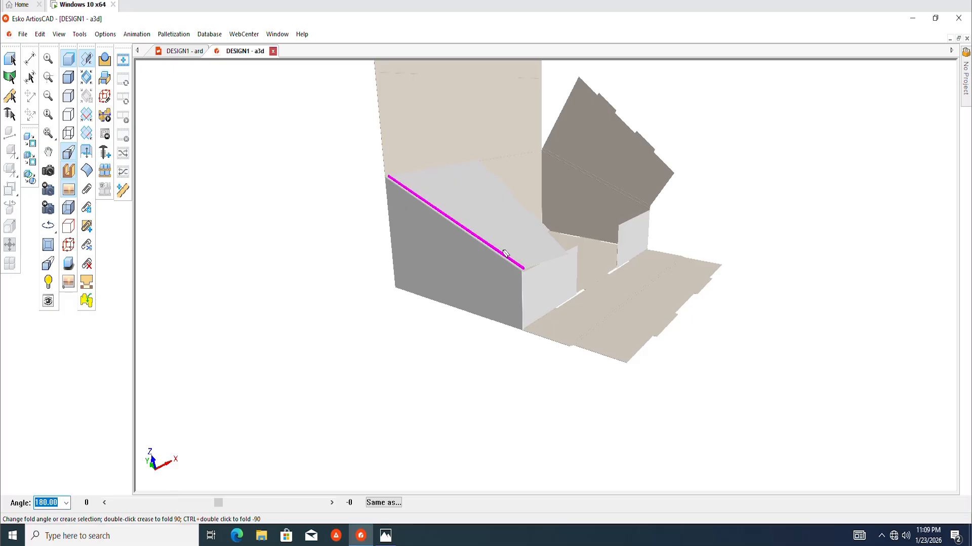
key(Return)
click(308, 309)
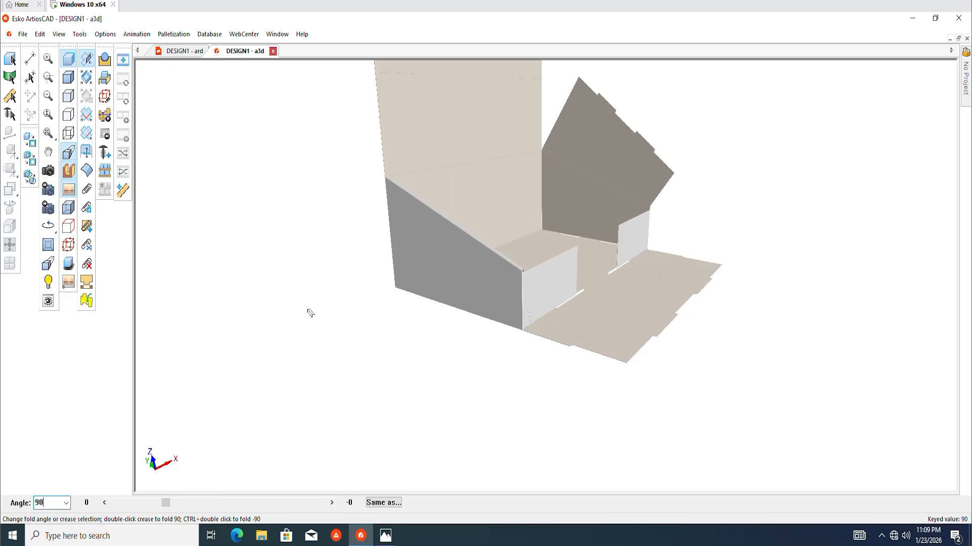
Step: Adjust the inner crease of the left side panel's double fold to an angle of 80
click(65, 176)
click(48, 171)
drag(526, 268, 425, 335)
scroll(378, 270, up, 3)
drag(378, 270, 413, 223)
click(90, 62)
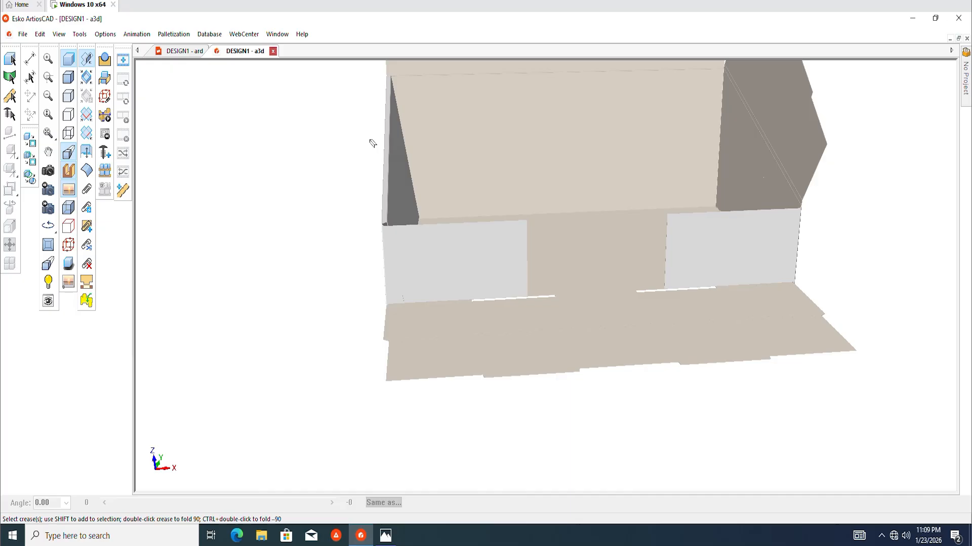
click(390, 153)
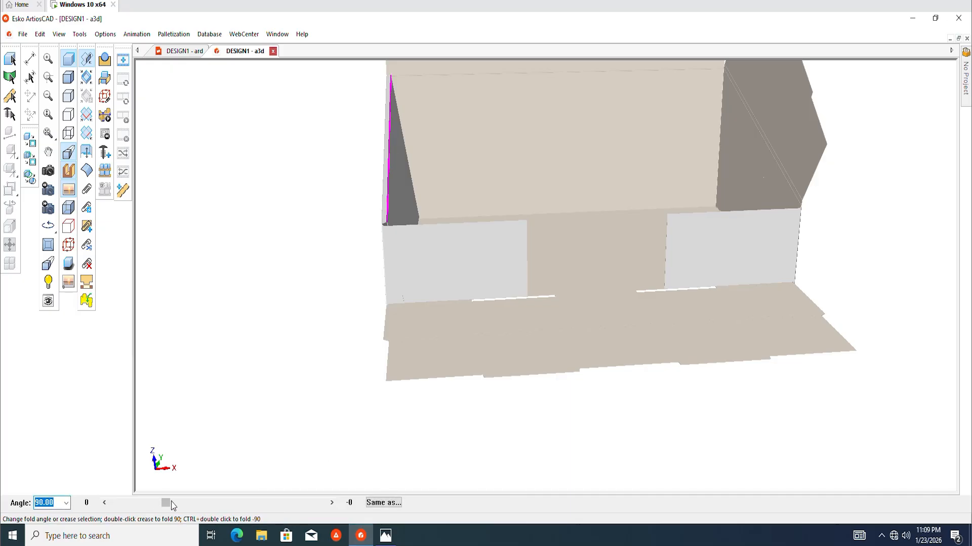
drag(171, 503, 162, 504)
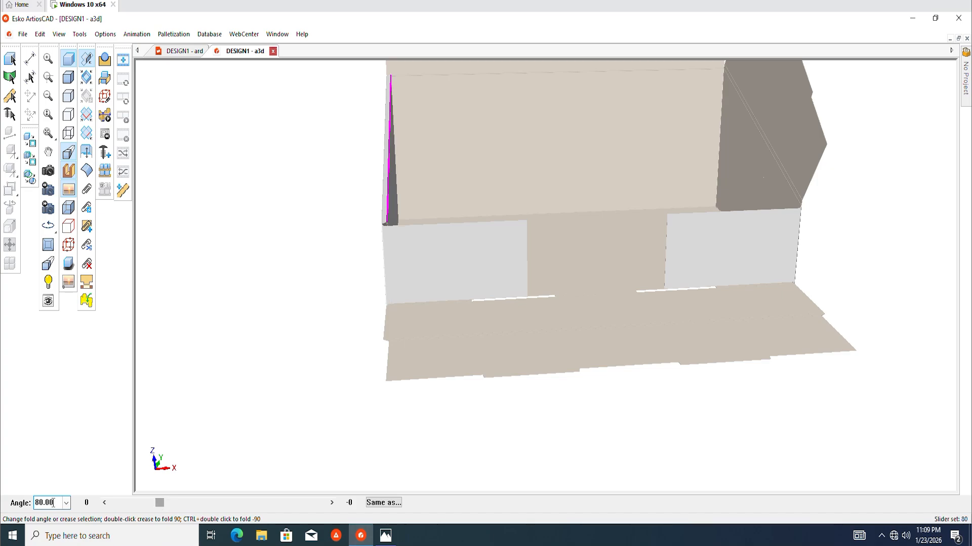
click(145, 303)
Step: Set the outer crease of the double fold on the right side panel's sloped top edge to 100
click(49, 178)
drag(405, 222, 496, 243)
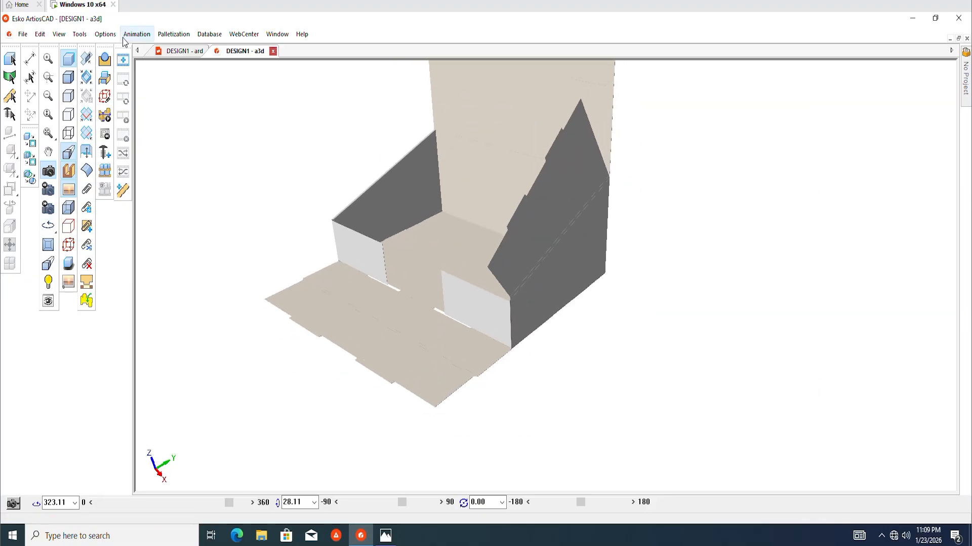
click(87, 58)
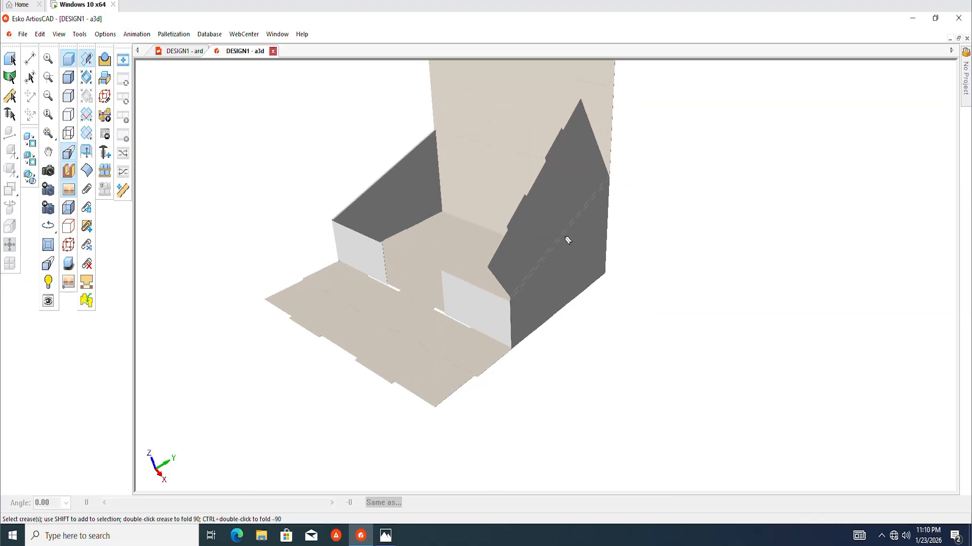
click(568, 238)
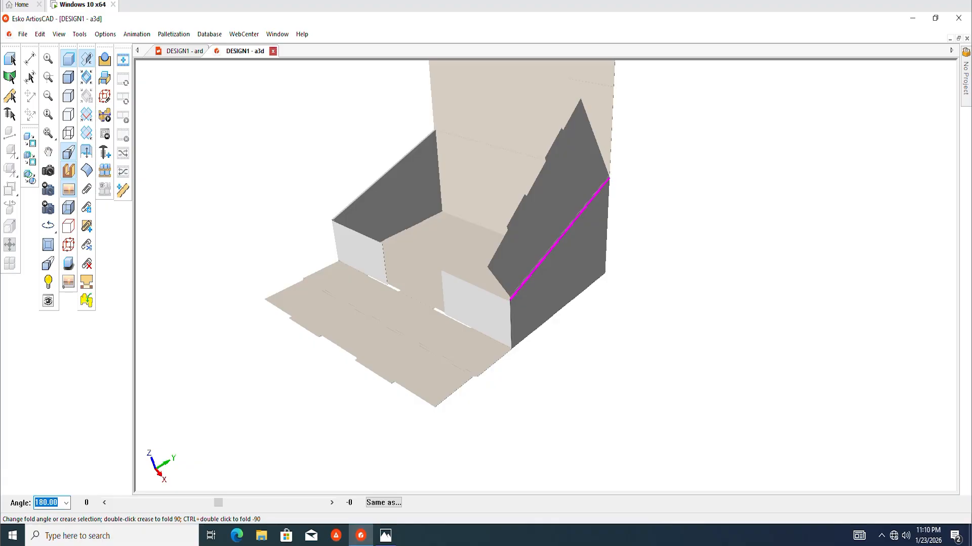
key(Return)
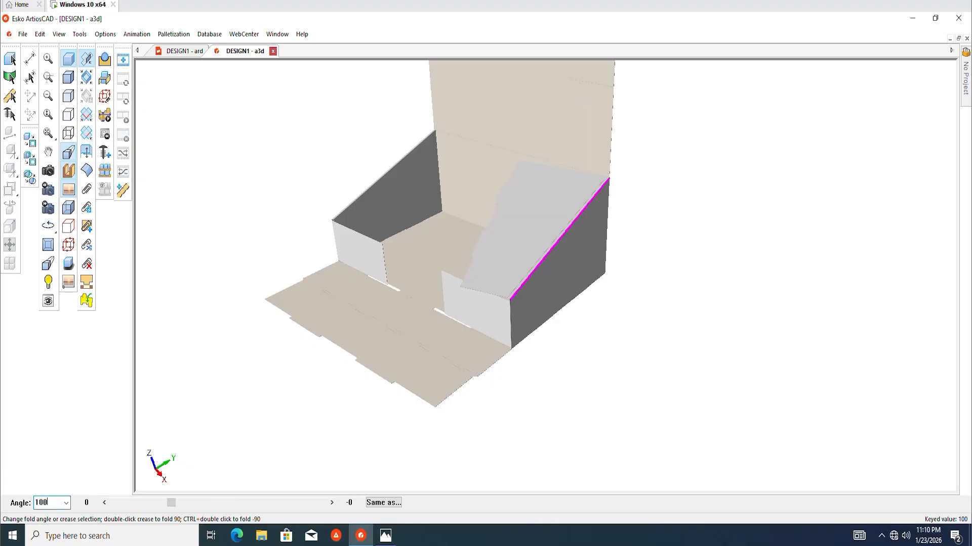
Step: Fold the inner crease of the right side panel's double fold, turning the flap down inside the tray
click(559, 238)
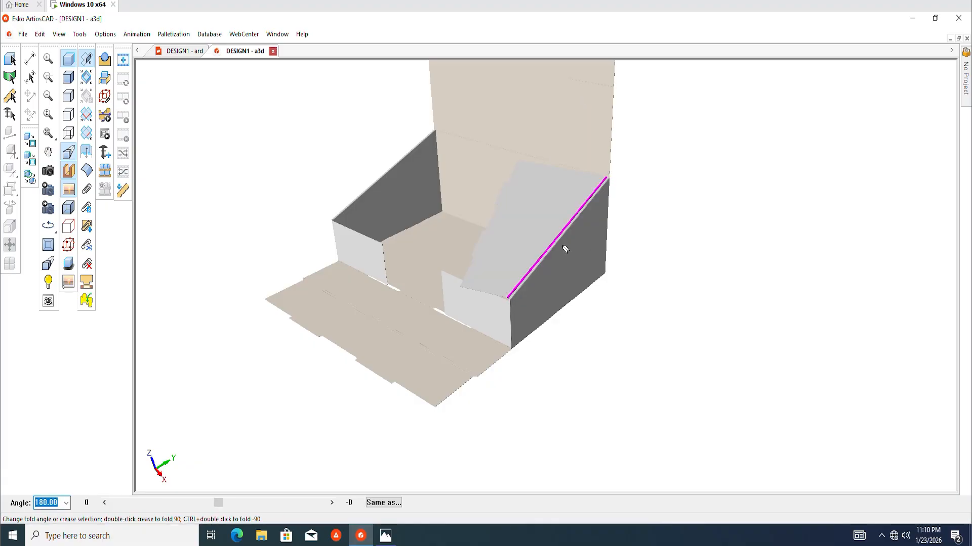
key(Return)
click(696, 373)
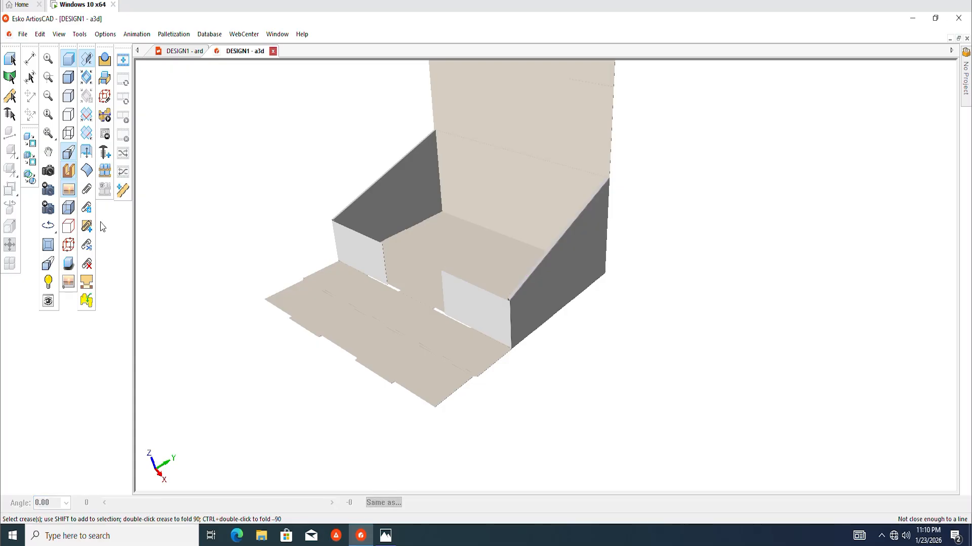
Step: Fold the front panel up from the tray base along its bottom crease with an angle of 90
click(48, 171)
drag(361, 279, 496, 297)
drag(470, 266, 375, 273)
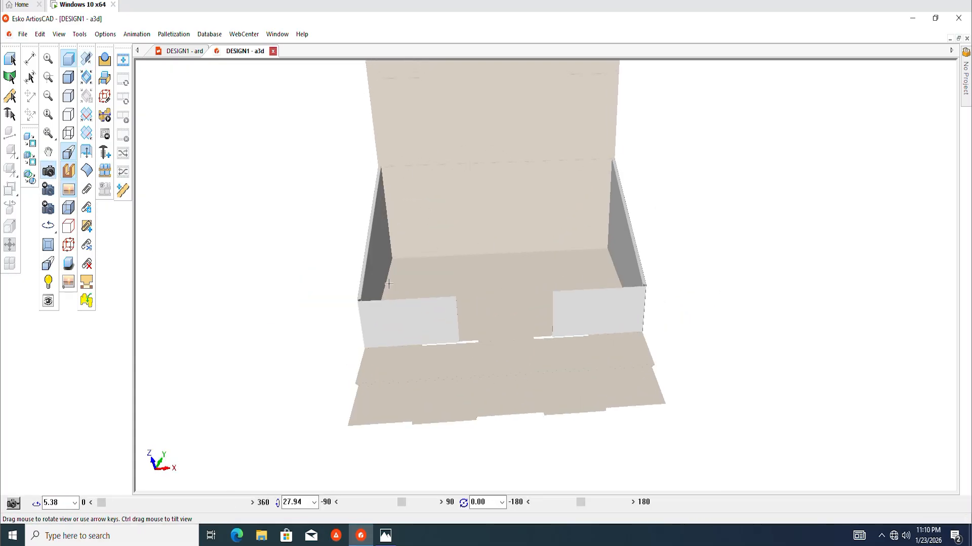
drag(426, 296, 456, 285)
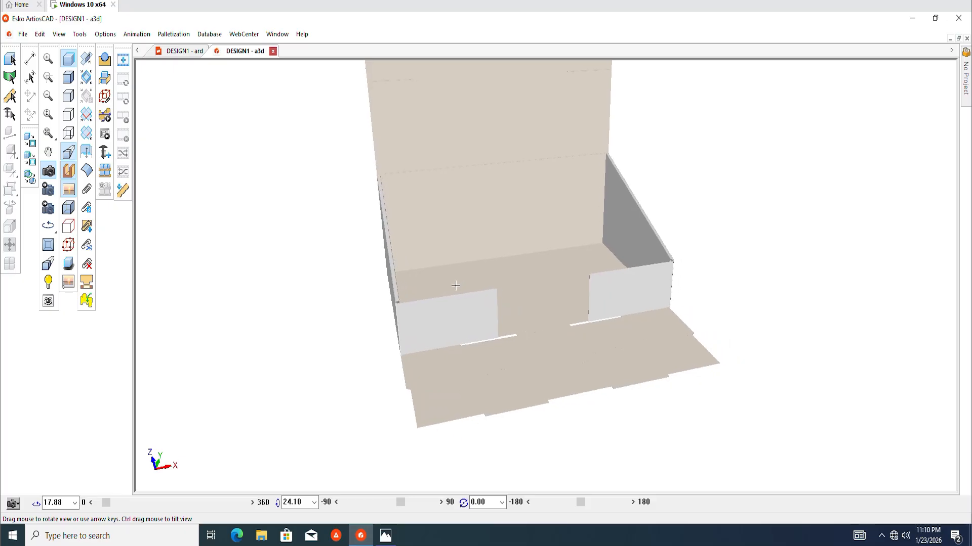
drag(556, 329, 536, 342)
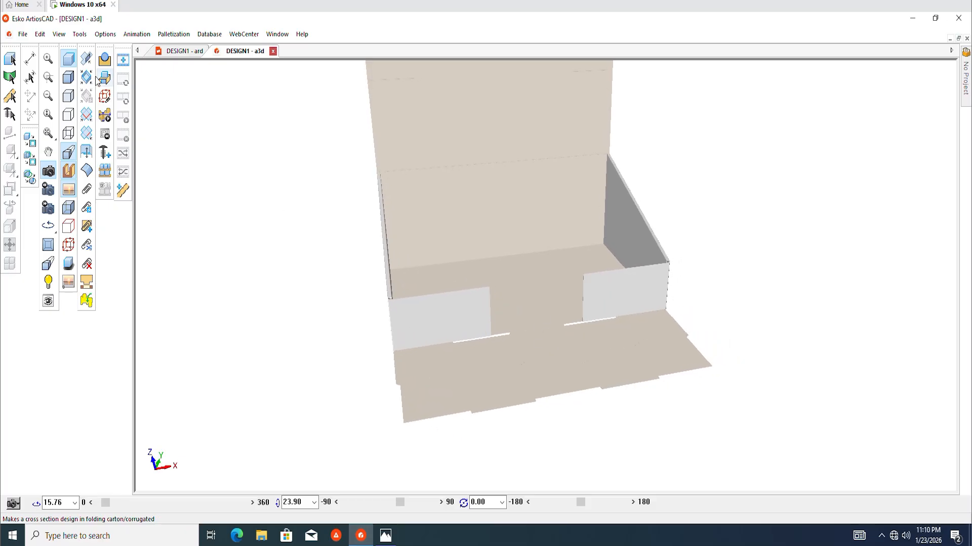
click(87, 59)
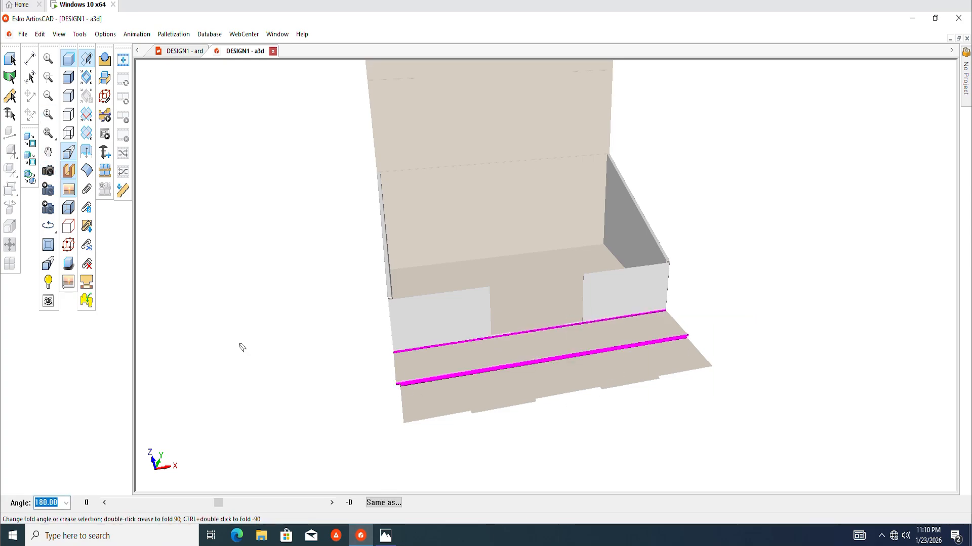
click(49, 172)
drag(313, 316, 556, 284)
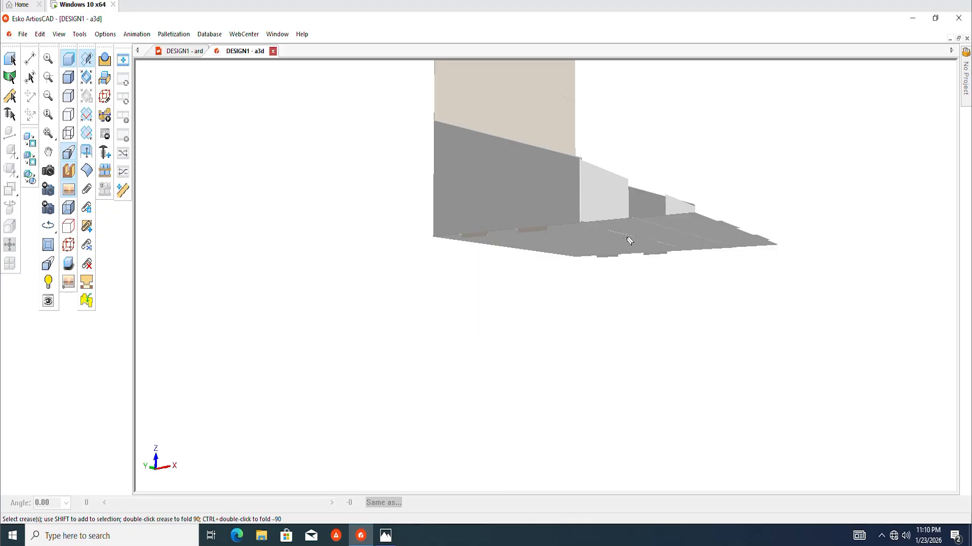
click(643, 242)
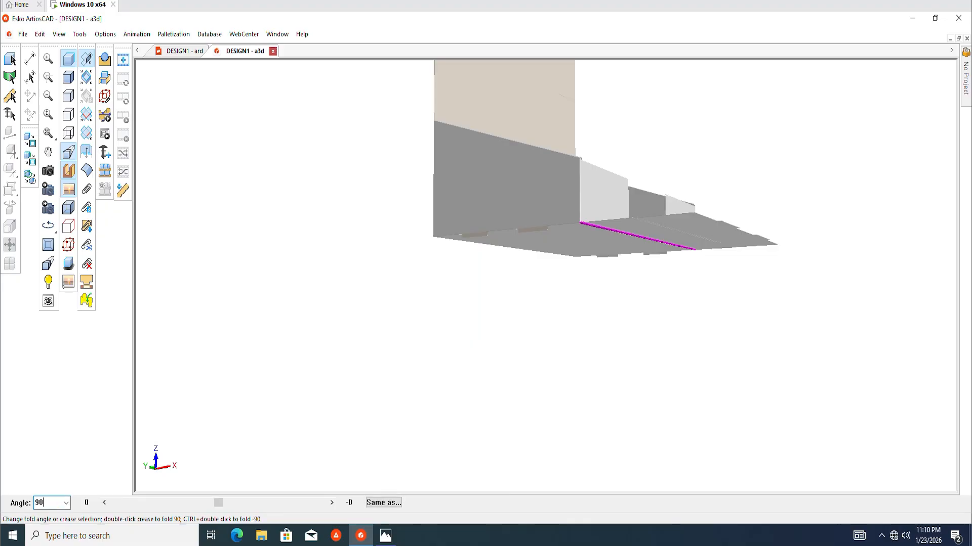
text(90)
key(Return)
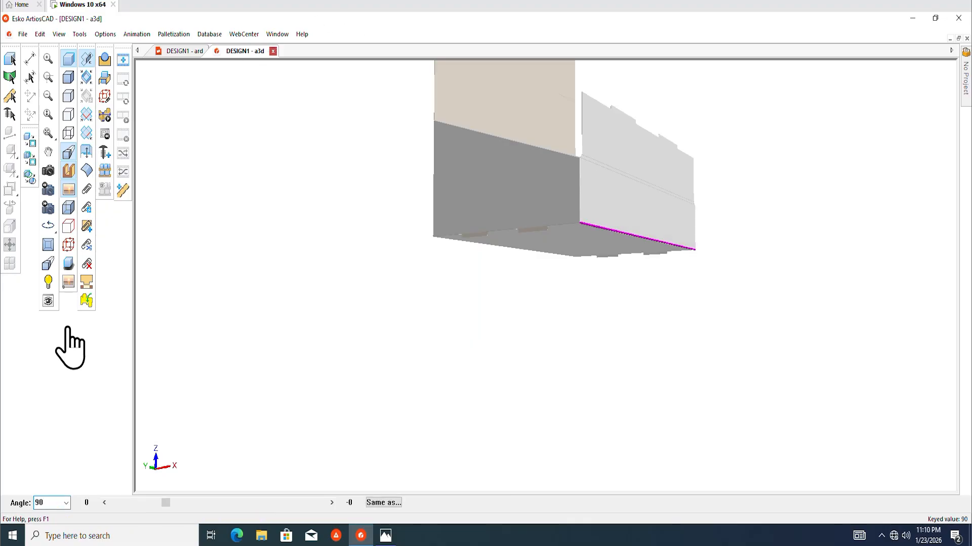
Step: Set the outer crease of the front panel's double fold to an angle of 100
click(48, 173)
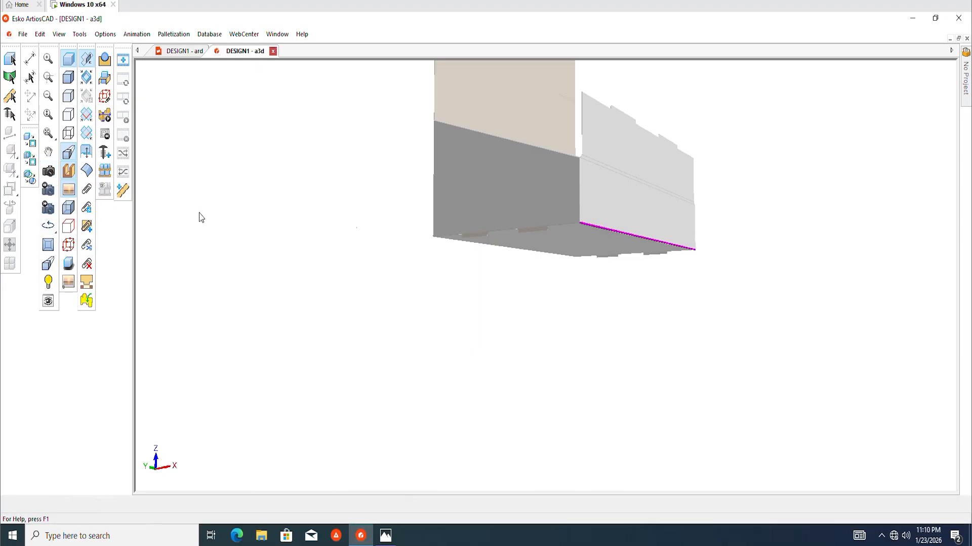
drag(199, 214, 425, 282)
click(86, 58)
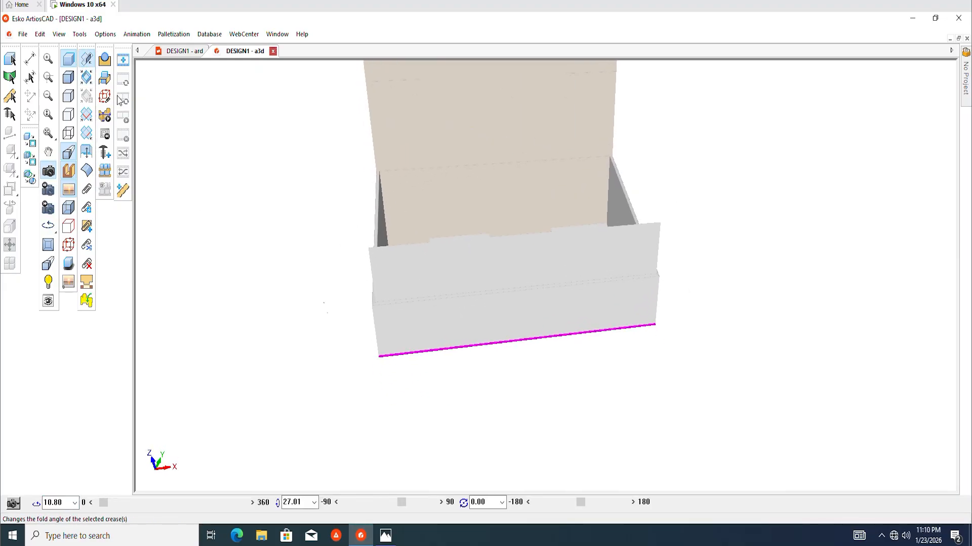
click(380, 305)
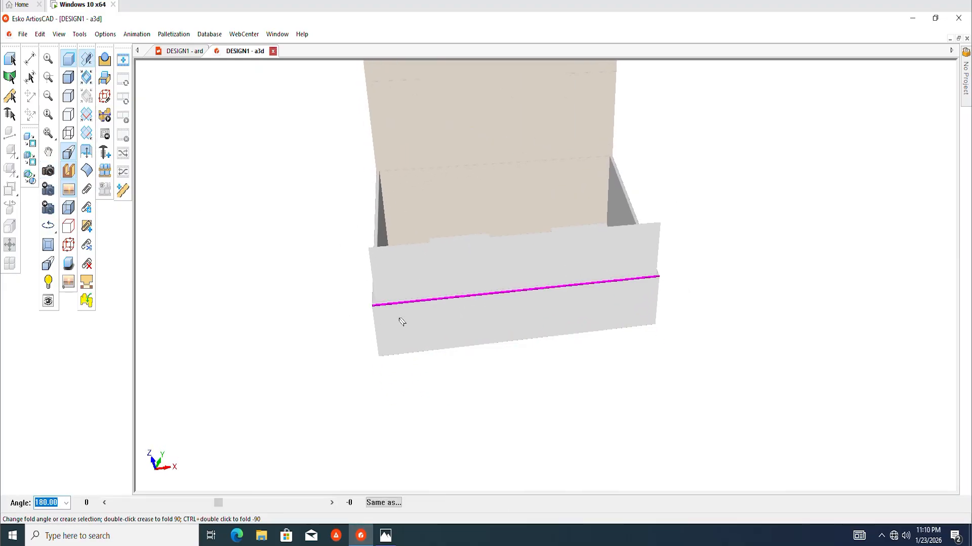
key(Return)
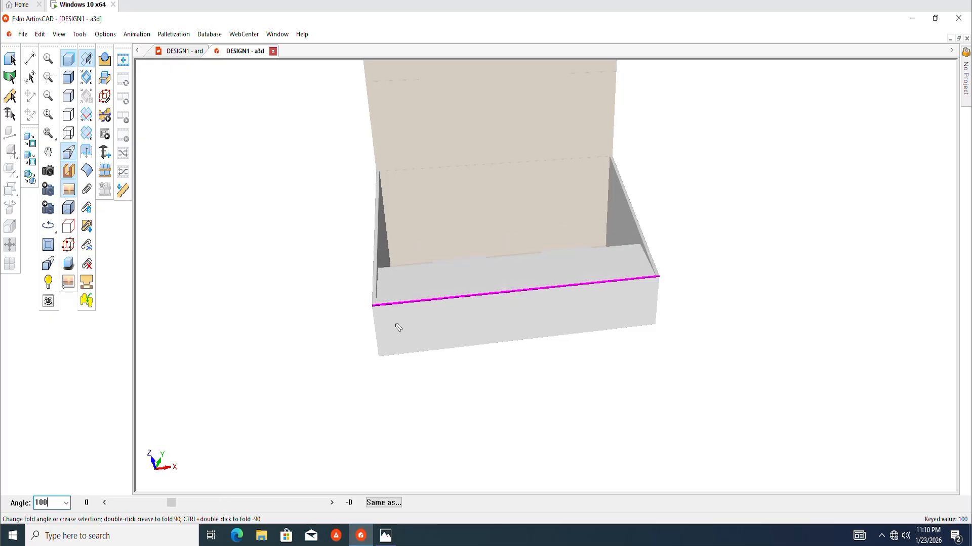
Step: Fold the inner crease of the front panel's double fold to 80, turning its flap down inside the tray
scroll(456, 307, up, 3)
click(429, 304)
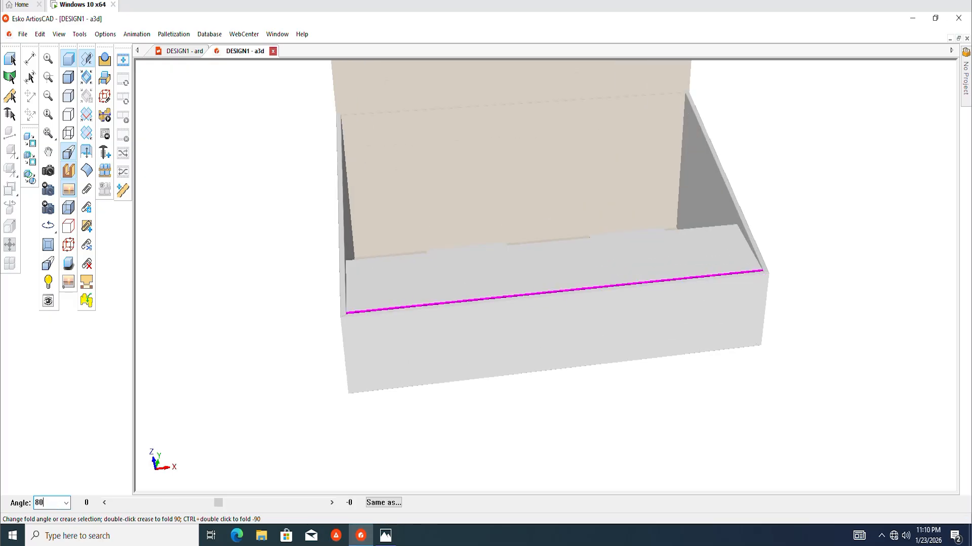
text(80)
key(Return)
click(248, 240)
Step: Fold the lid section down along the curved-cut crease above the back panel, setting the angle to 0
click(48, 171)
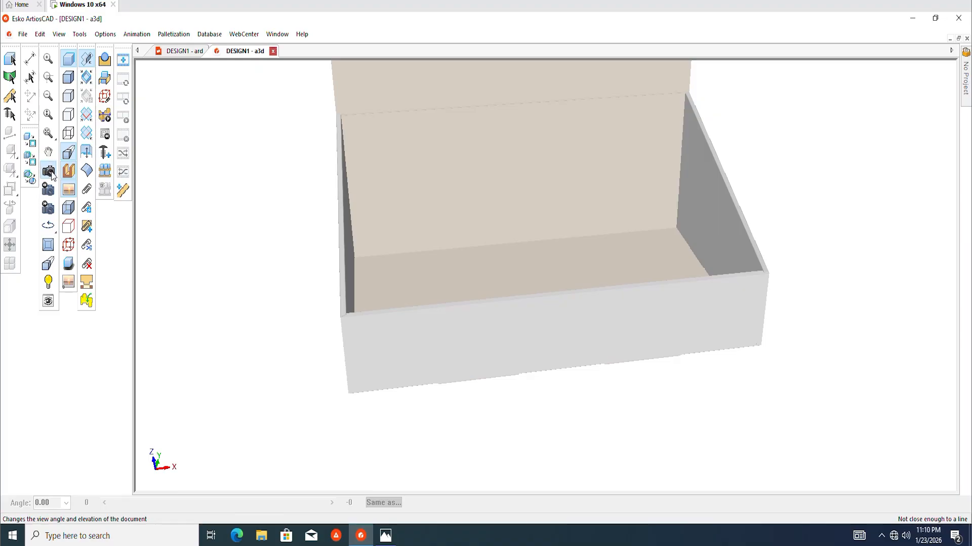
scroll(569, 341, down, 2)
drag(631, 330, 522, 230)
scroll(405, 264, up, 3)
drag(404, 263, 504, 392)
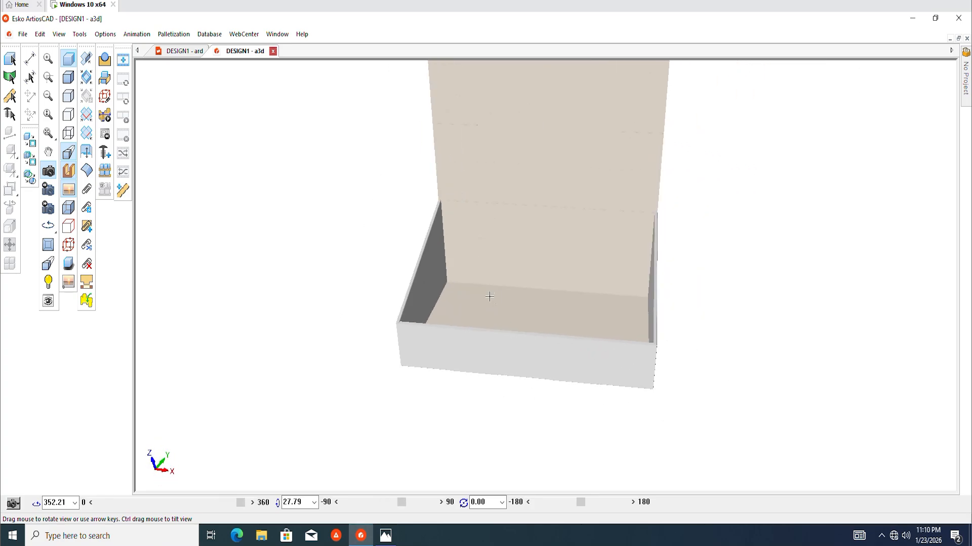
drag(489, 297, 464, 315)
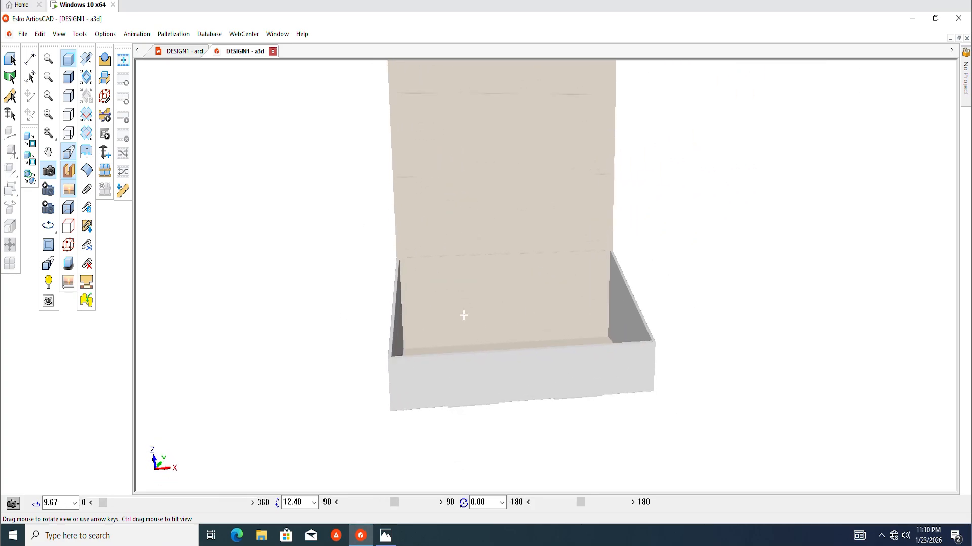
scroll(463, 317, down, 2)
middle_drag(490, 300, 461, 323)
click(88, 60)
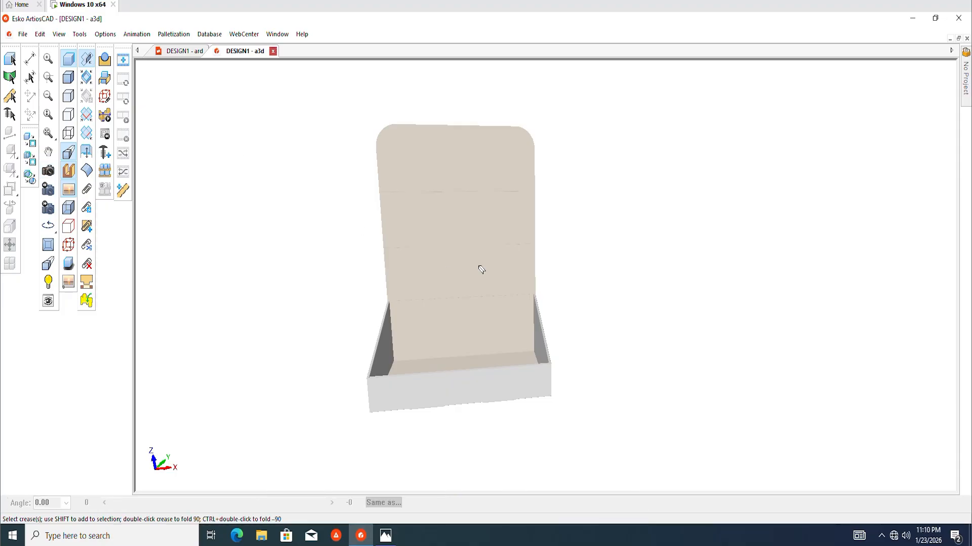
click(481, 246)
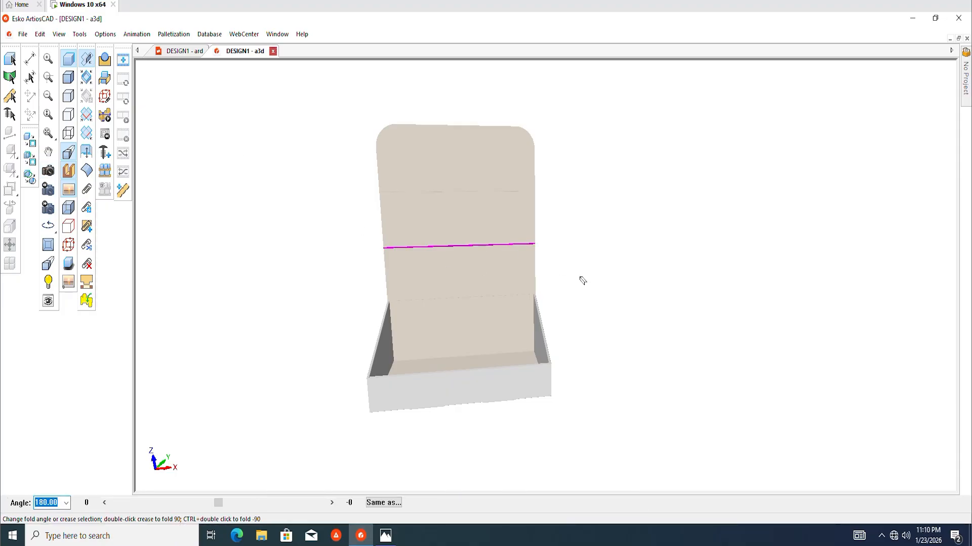
drag(221, 504, 114, 536)
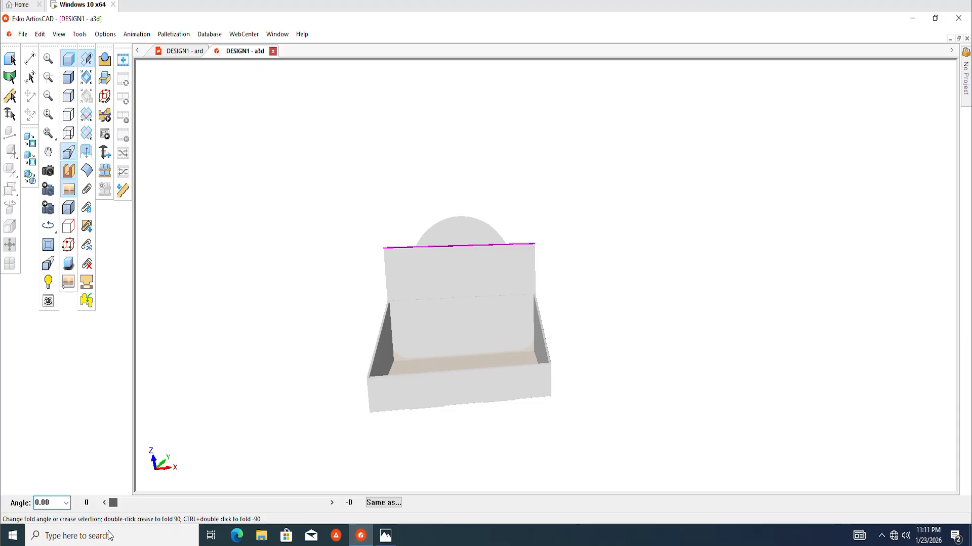
Step: Examine the folded lid's fit against the tray base and side panels from several angles, and return to the flat 2D design
click(48, 171)
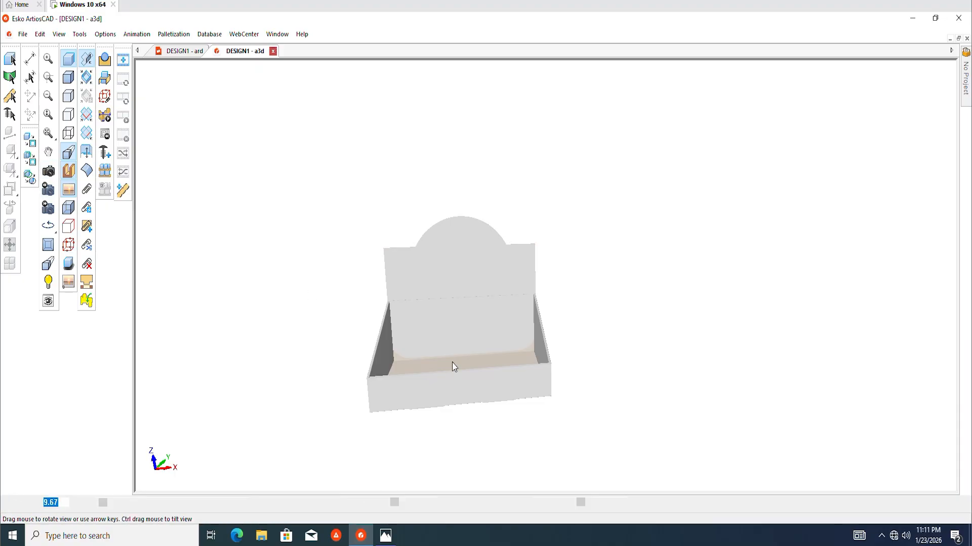
scroll(454, 366, up, 5)
drag(453, 365, 464, 365)
drag(497, 338, 490, 348)
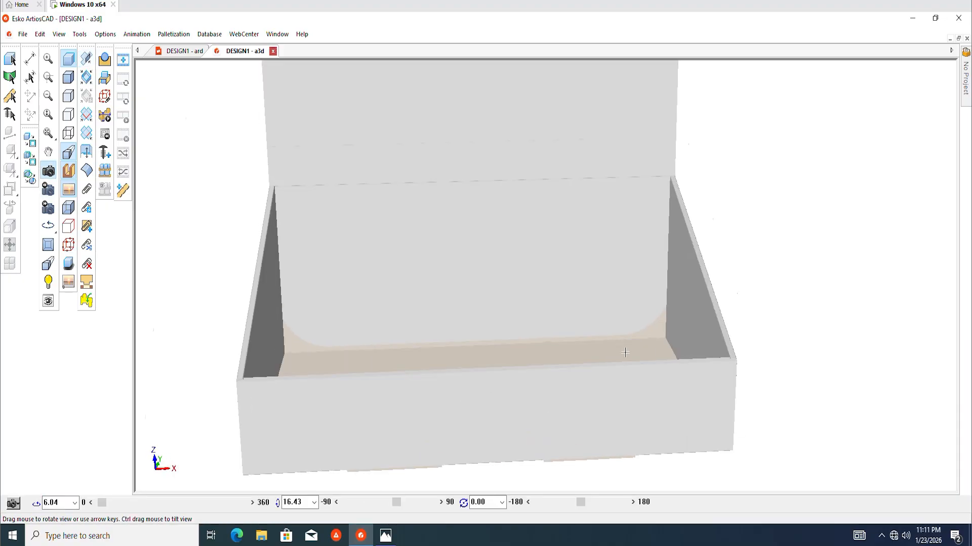
scroll(624, 353, up, 3)
scroll(547, 343, up, 2)
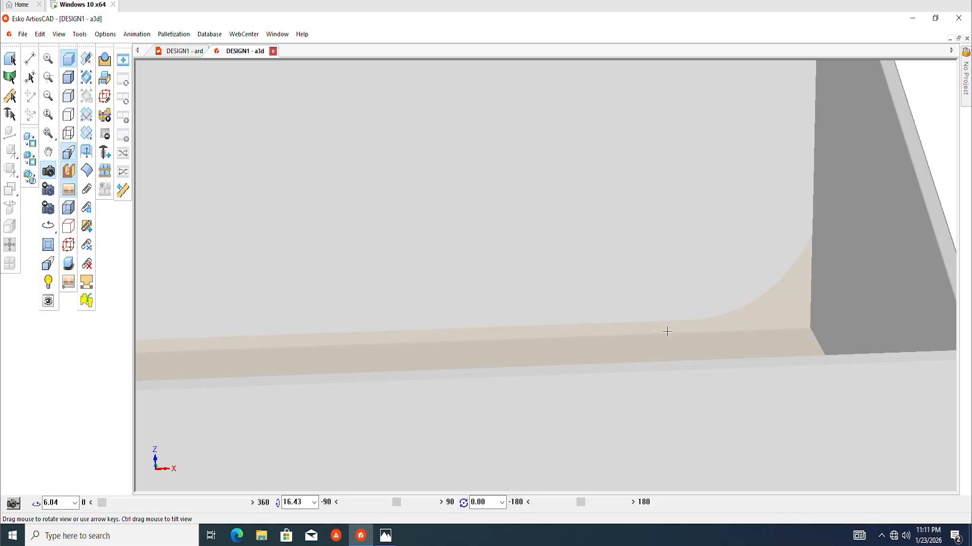
scroll(534, 326, down, 3)
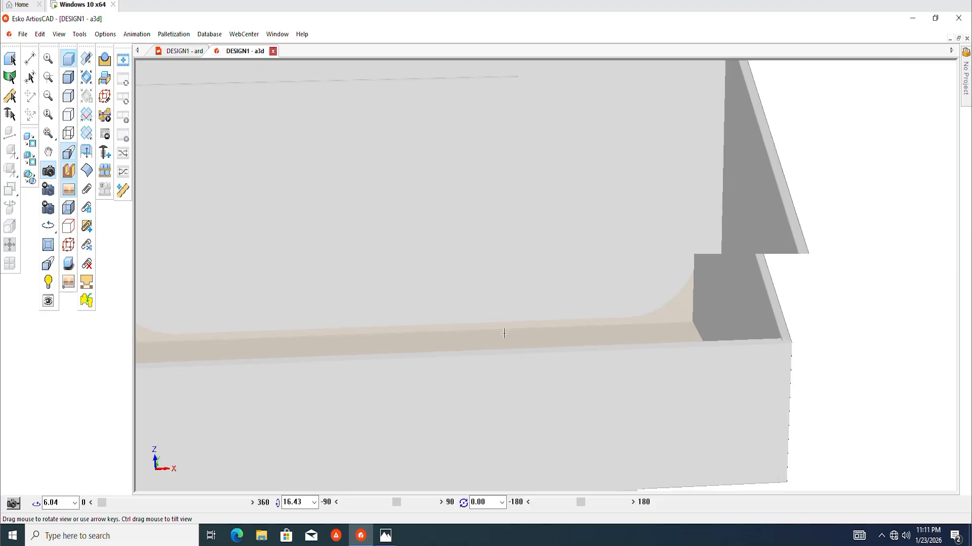
scroll(491, 340, up, 2)
scroll(505, 299, down, 4)
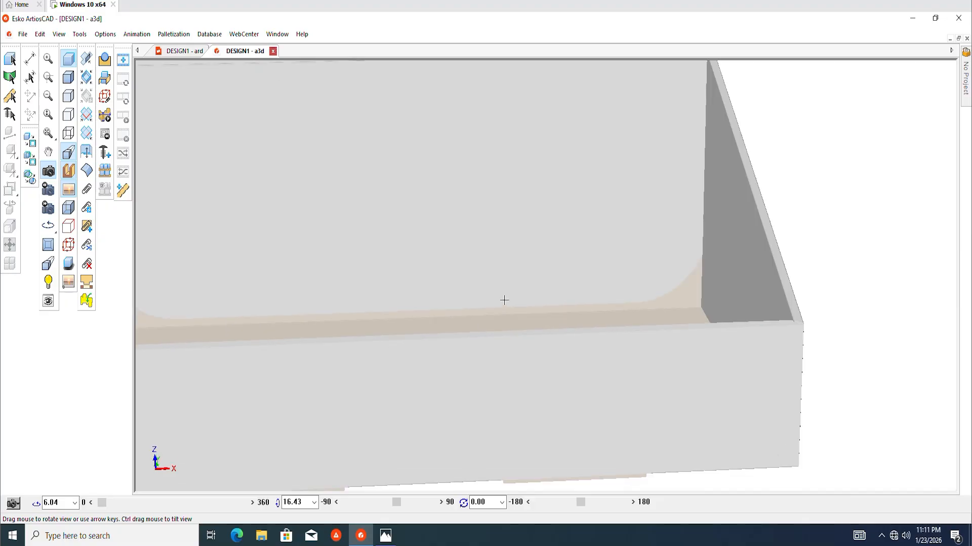
drag(569, 276, 451, 267)
scroll(452, 267, up, 4)
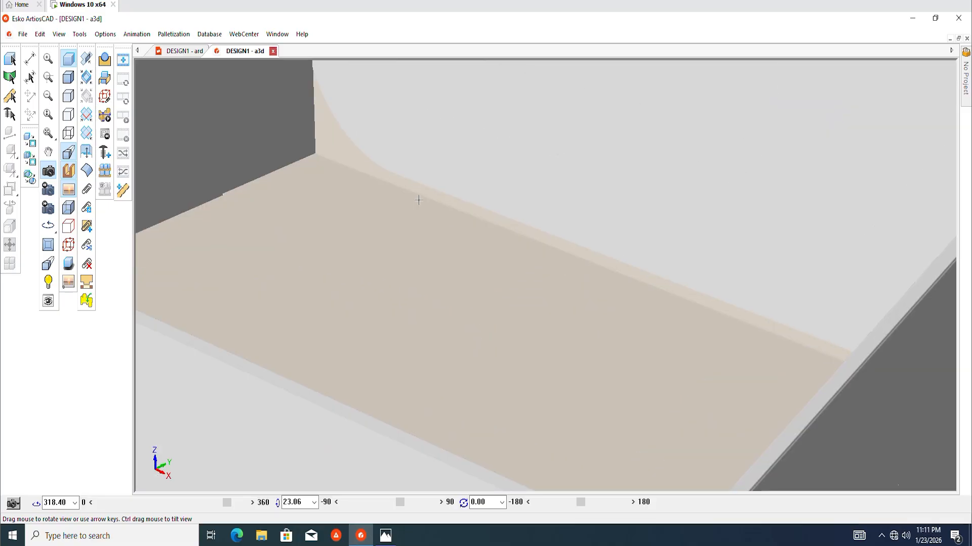
scroll(450, 212, down, 5)
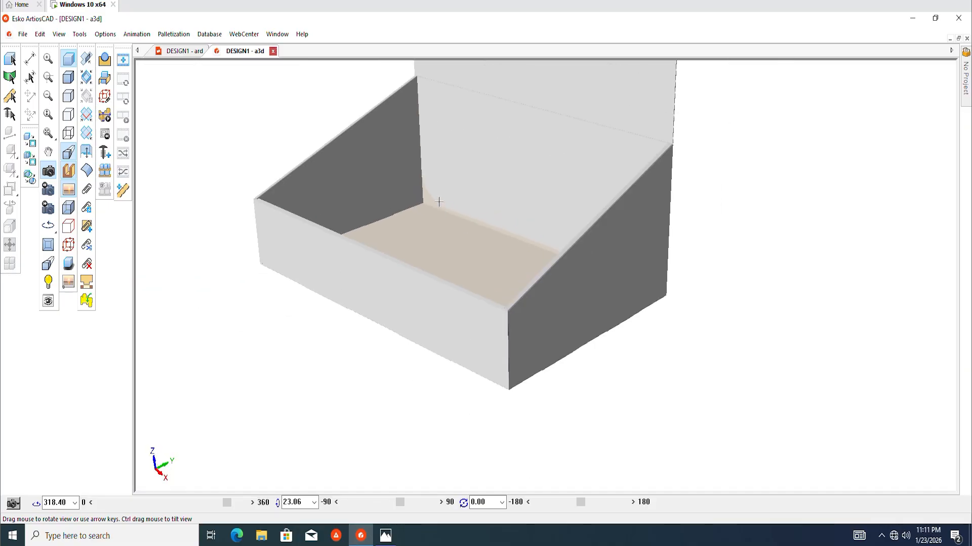
drag(438, 203, 494, 278)
scroll(410, 281, down, 5)
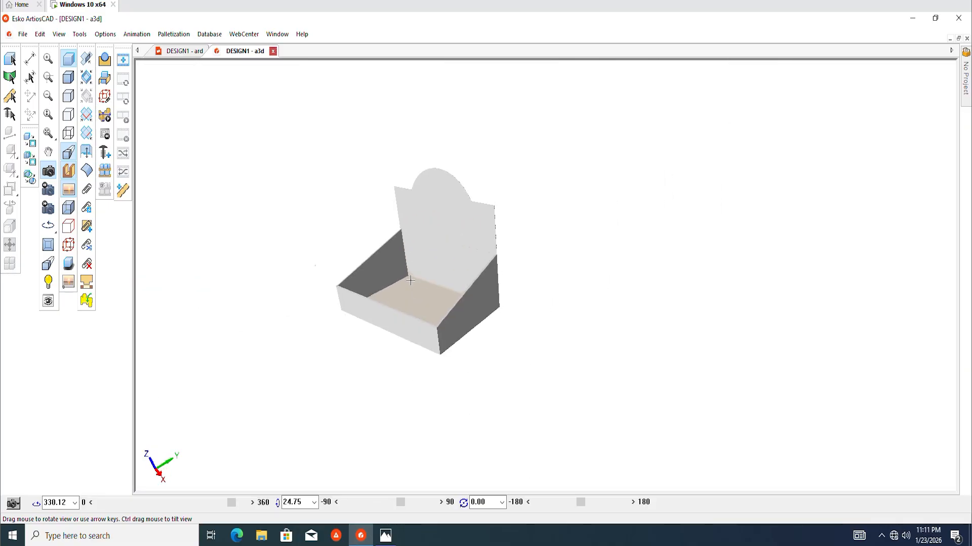
drag(409, 281, 496, 225)
drag(406, 255, 426, 292)
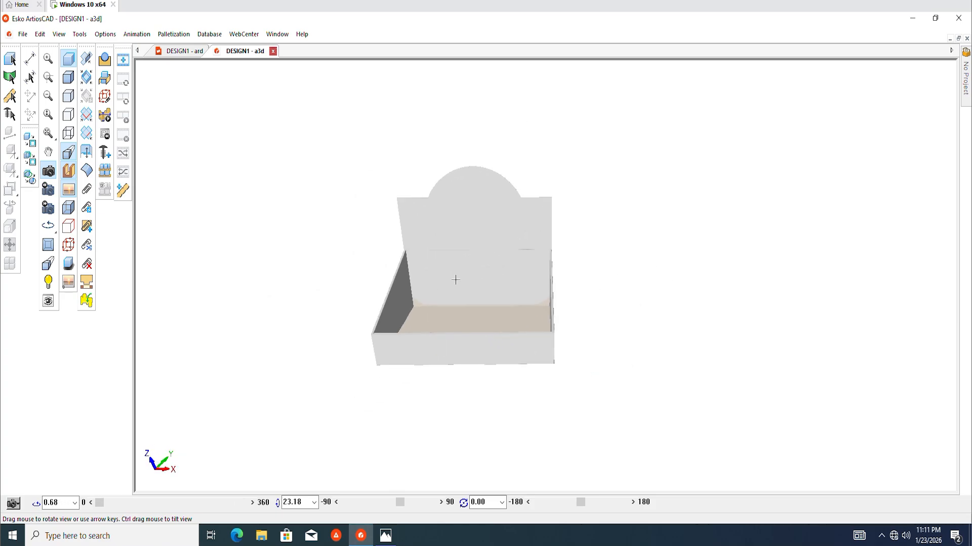
drag(469, 268, 413, 274)
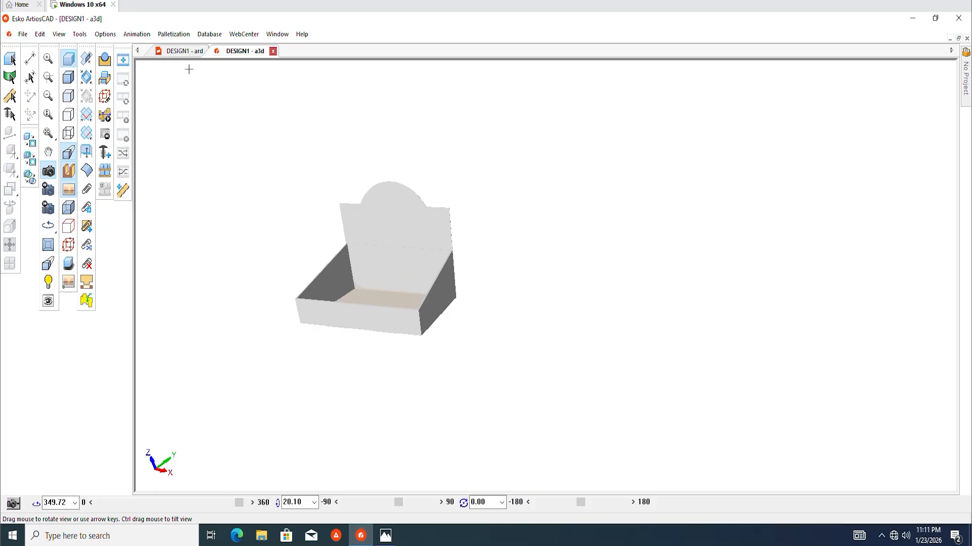
click(181, 52)
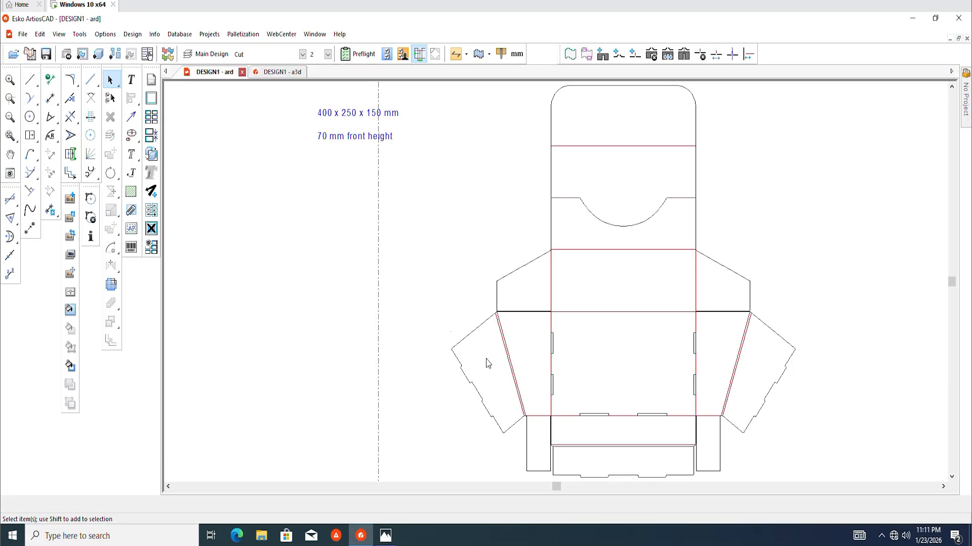
Step: Place a copy of the tapered side panel's outline in the empty area to the right of the design
scroll(551, 281, down, 3)
middle_drag(566, 267, 474, 266)
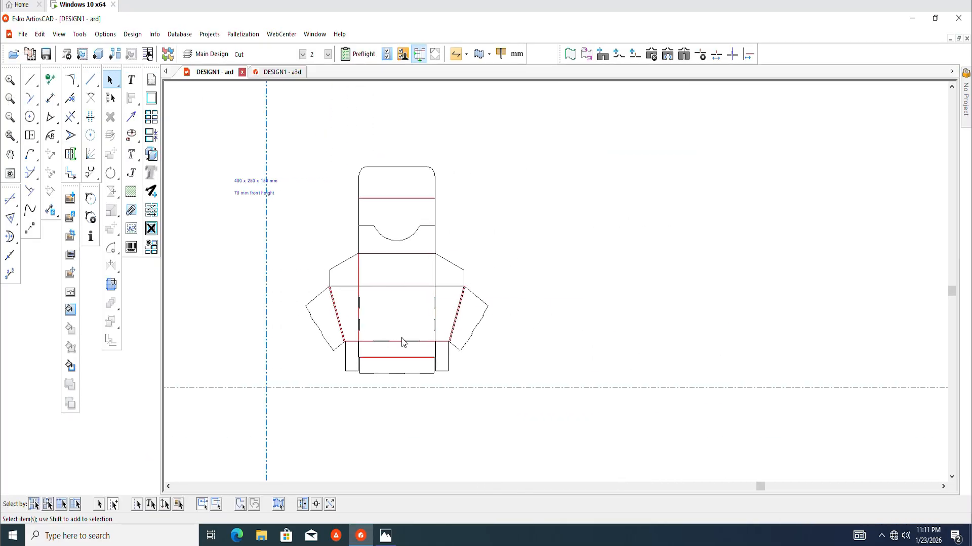
scroll(403, 342, down, 1)
key(ctrl+v)
scroll(406, 331, up, 4)
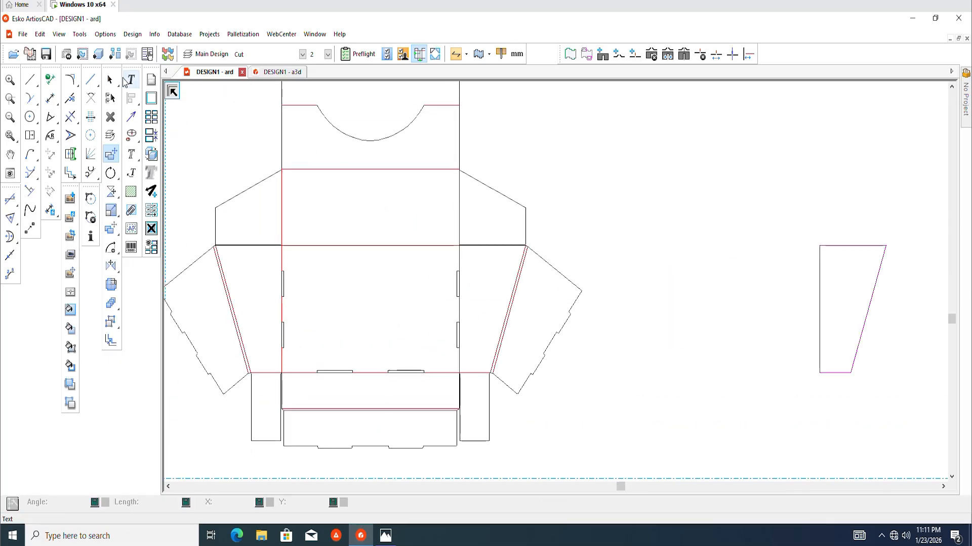
click(110, 80)
scroll(521, 240, down, 1)
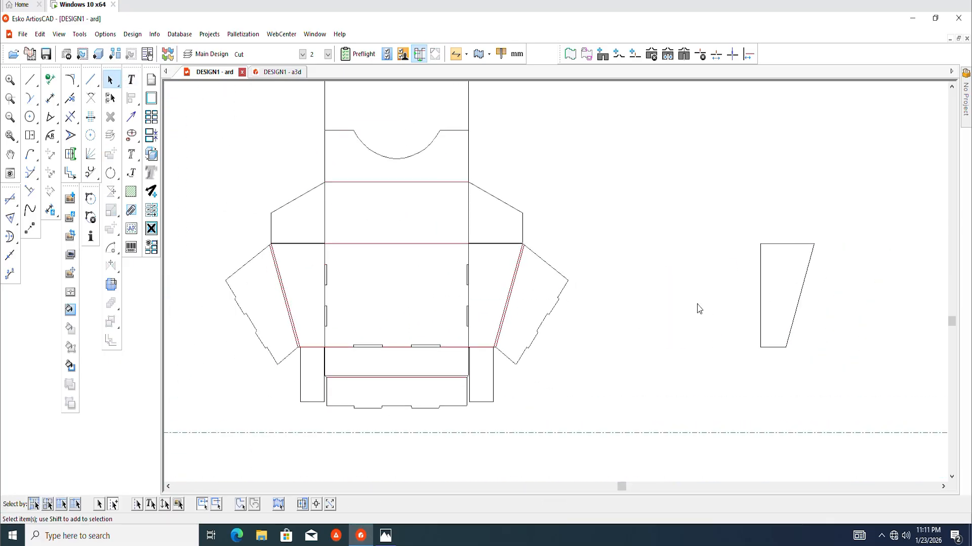
Step: Delete the flap outline on the right of the back panel, including its leftover line above the side panel
scroll(514, 256, up, 5)
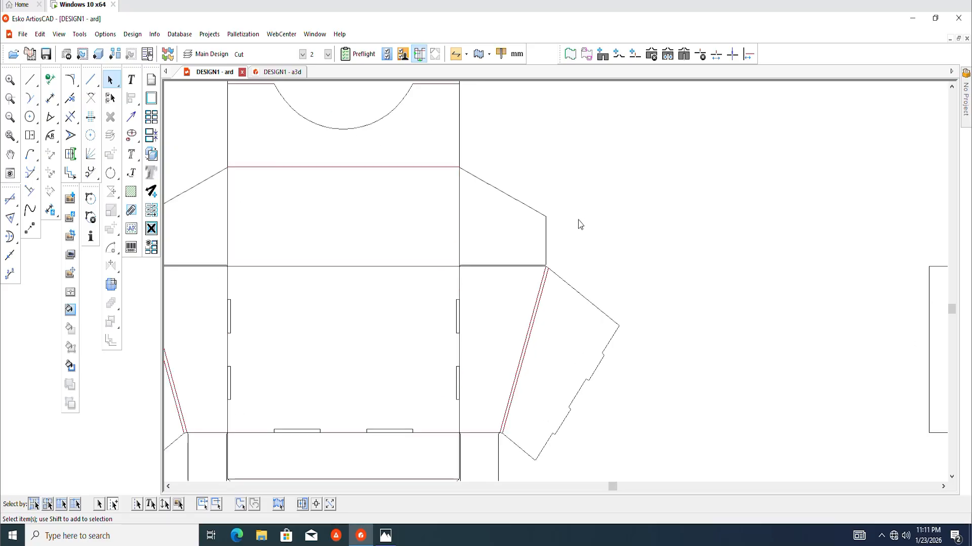
drag(558, 187, 523, 260)
key(Delete)
scroll(507, 276, up, 4)
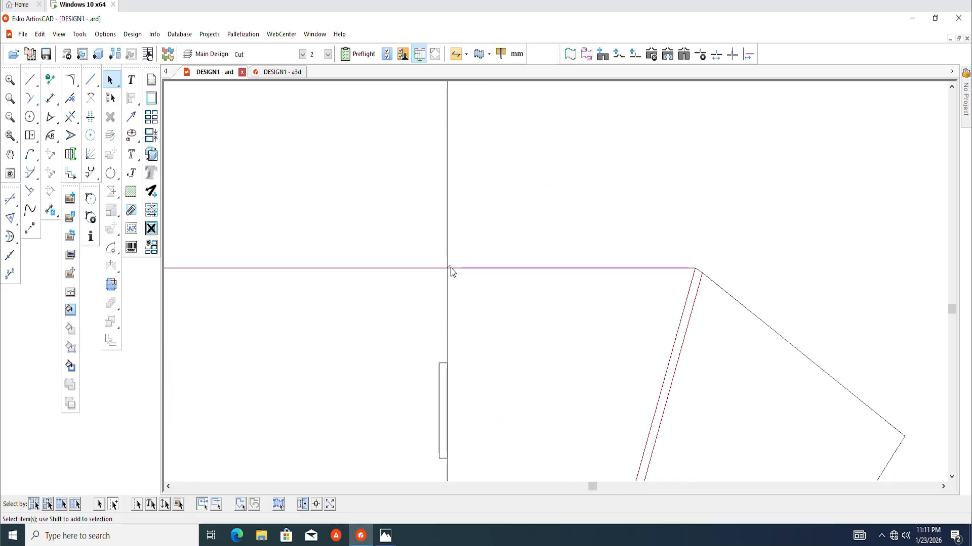
scroll(451, 269, down, 5)
scroll(439, 208, up, 5)
scroll(521, 233, down, 5)
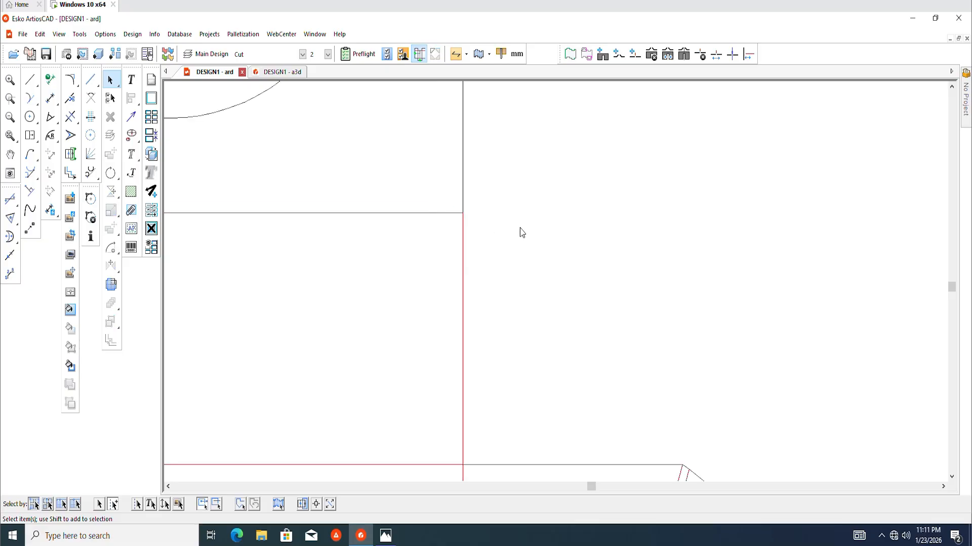
Step: Delete the flap outline on the left of the back panel, including its leftover lines above the side panel
scroll(405, 230, up, 5)
scroll(301, 260, up, 2)
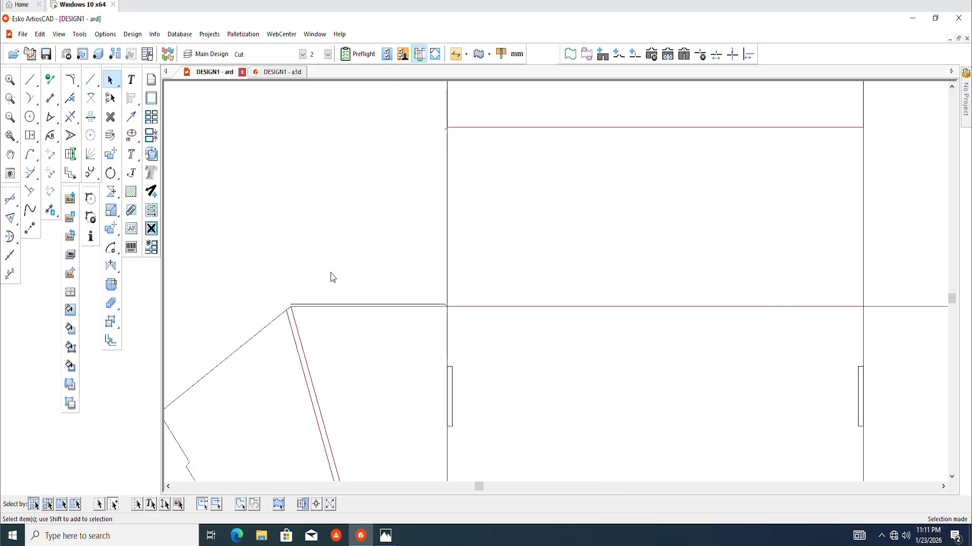
scroll(423, 295, up, 3)
drag(433, 323, 469, 329)
scroll(440, 351, down, 3)
scroll(430, 352, up, 2)
scroll(444, 192, up, 2)
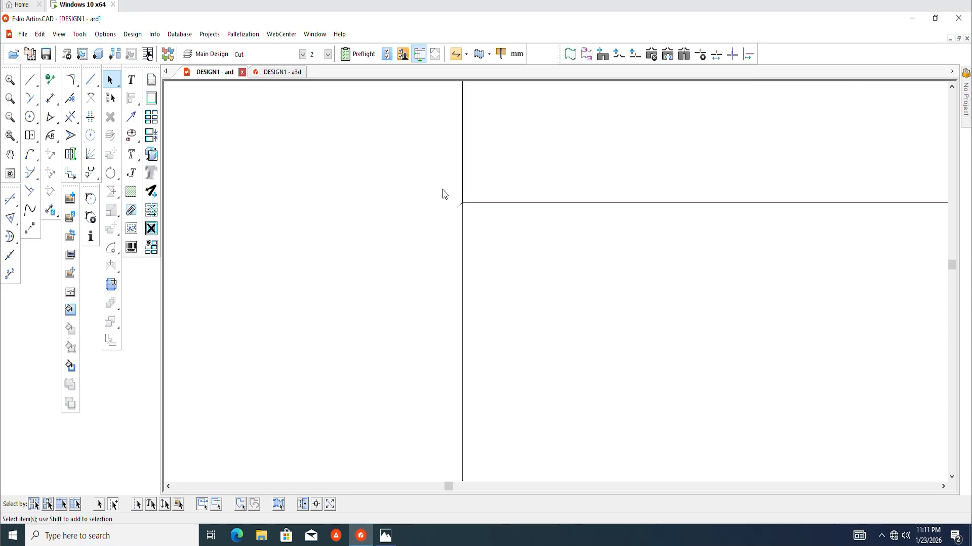
scroll(460, 219, down, 5)
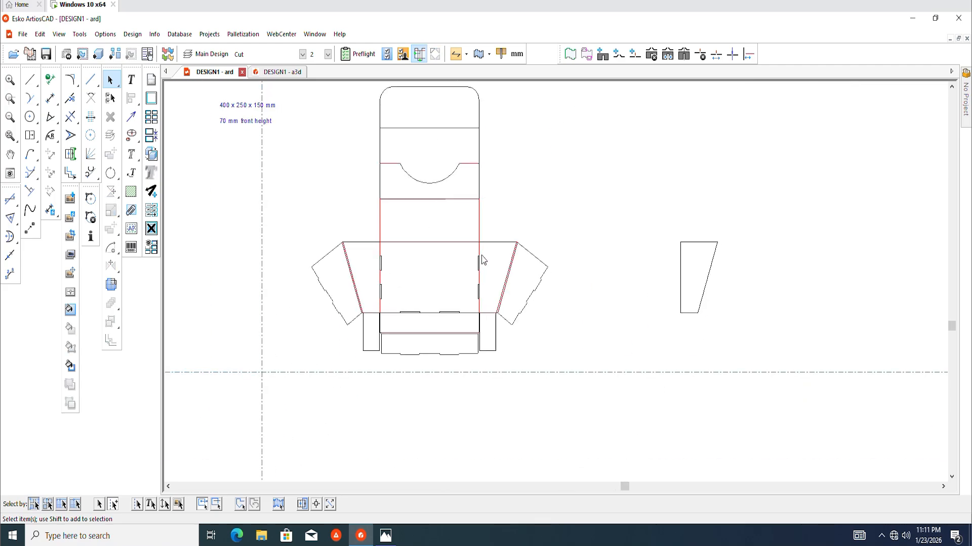
Step: Rotate the copied side panel outline right by 90° three times, so its tallest edge faces the back panel
drag(584, 251, 691, 384)
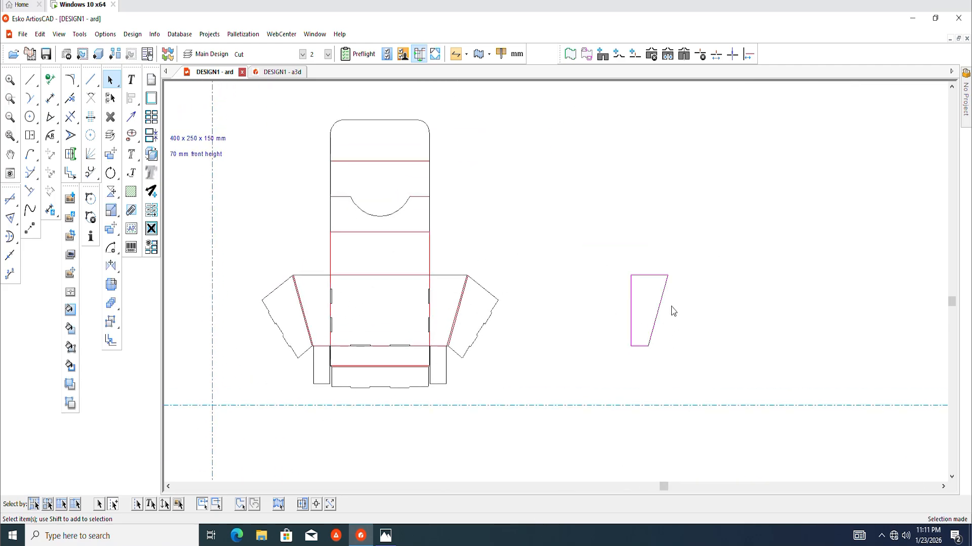
mouse_move(672, 307)
middle_down()
mouse_move(659, 309)
mouse_move(670, 311)
middle_up()
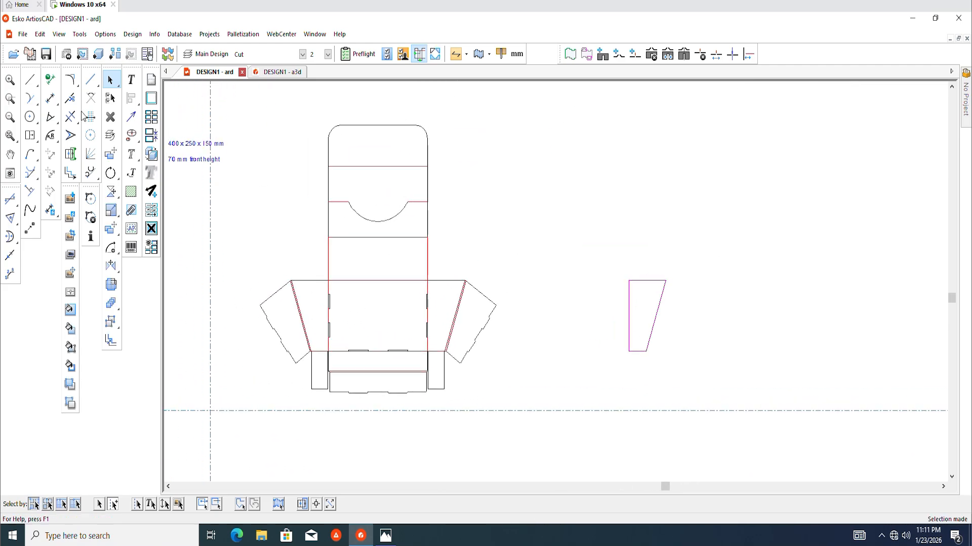
click(110, 157)
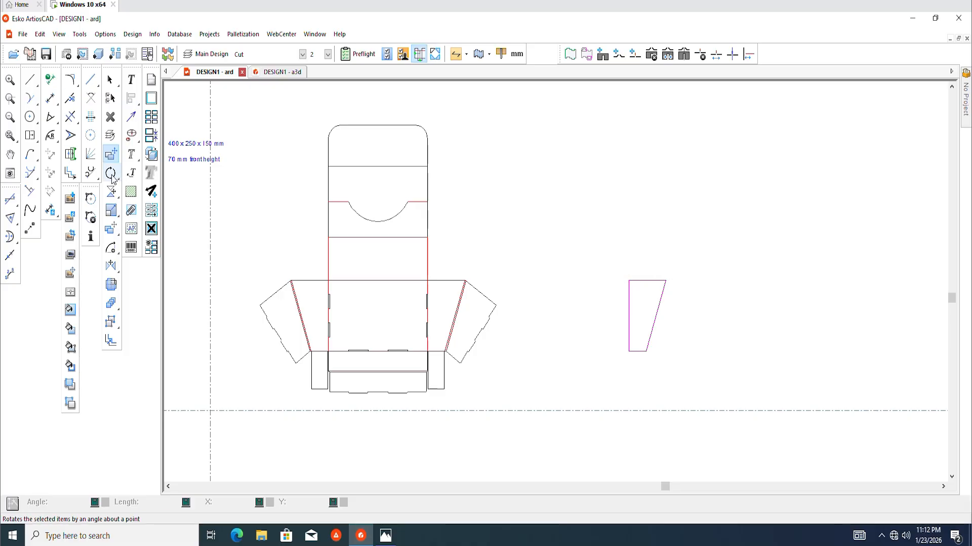
click(111, 175)
drag(113, 179, 131, 175)
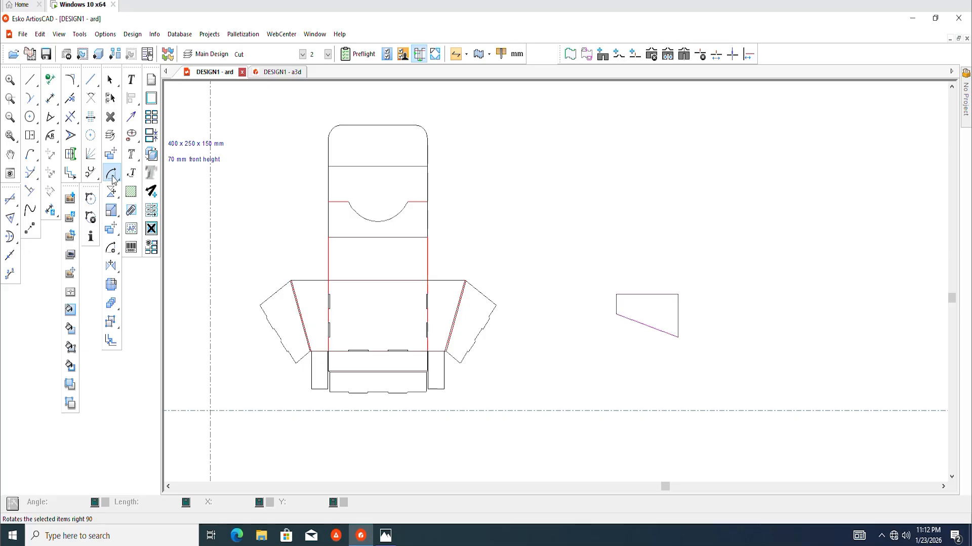
click(112, 177)
click(113, 177)
scroll(436, 303, up, 1)
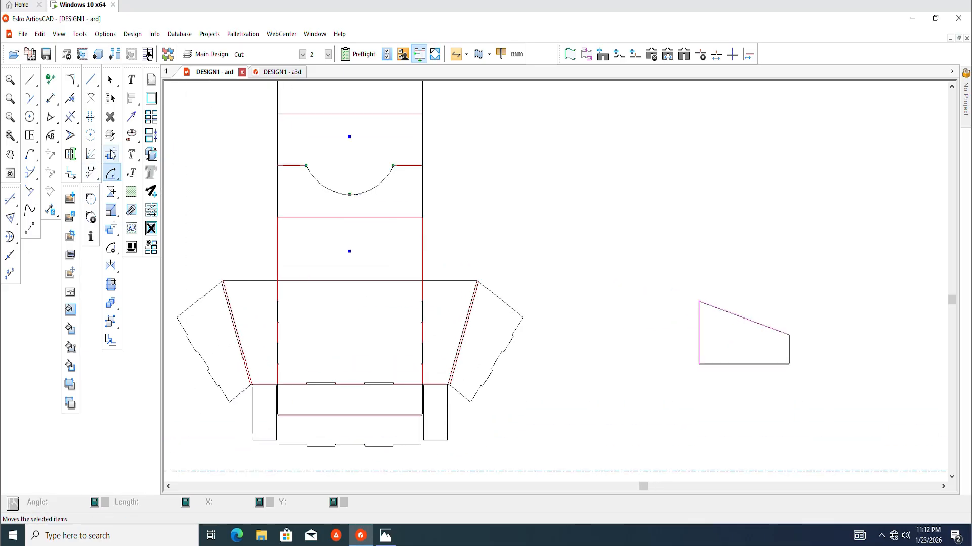
Step: Move the rotated outline by its upper-left corner onto the back panel's upper-right corner, forming a new right flap
click(111, 154)
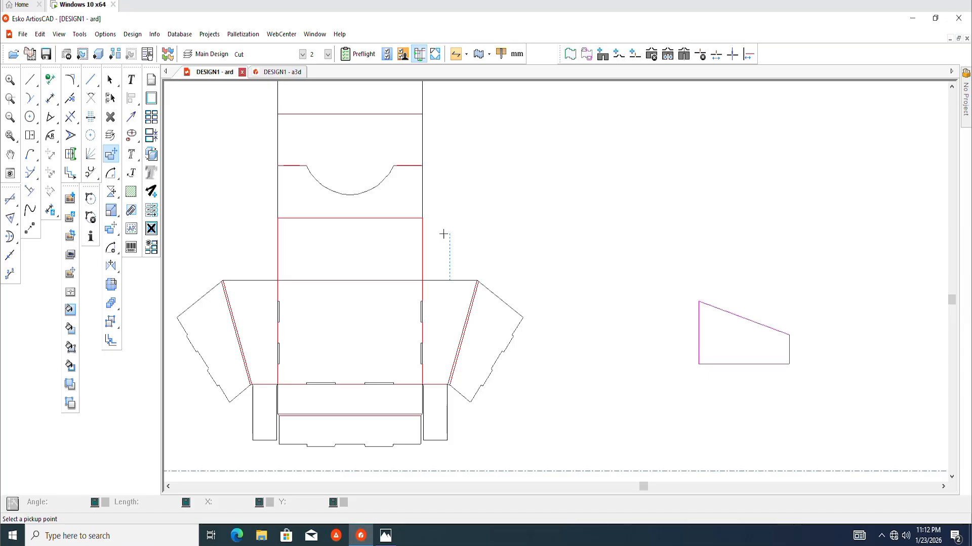
click(700, 301)
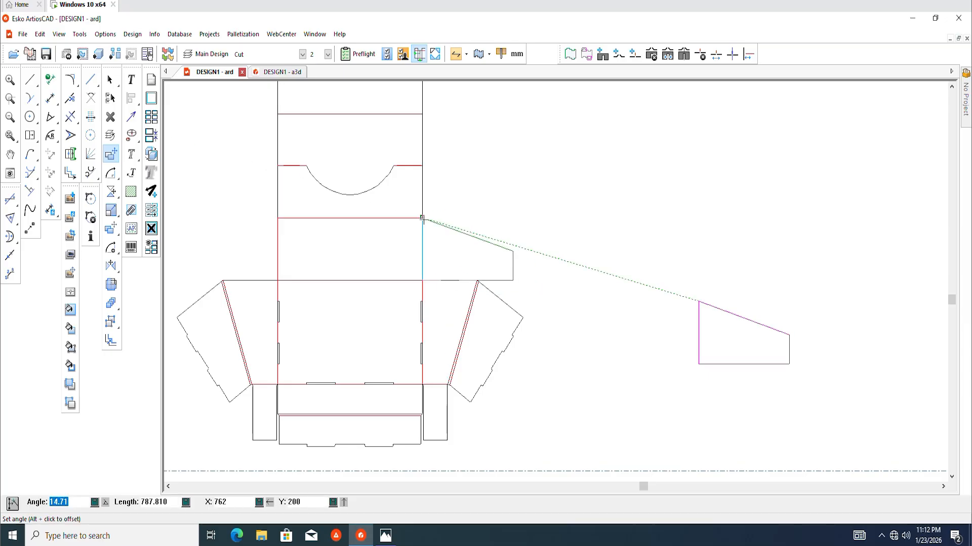
click(423, 219)
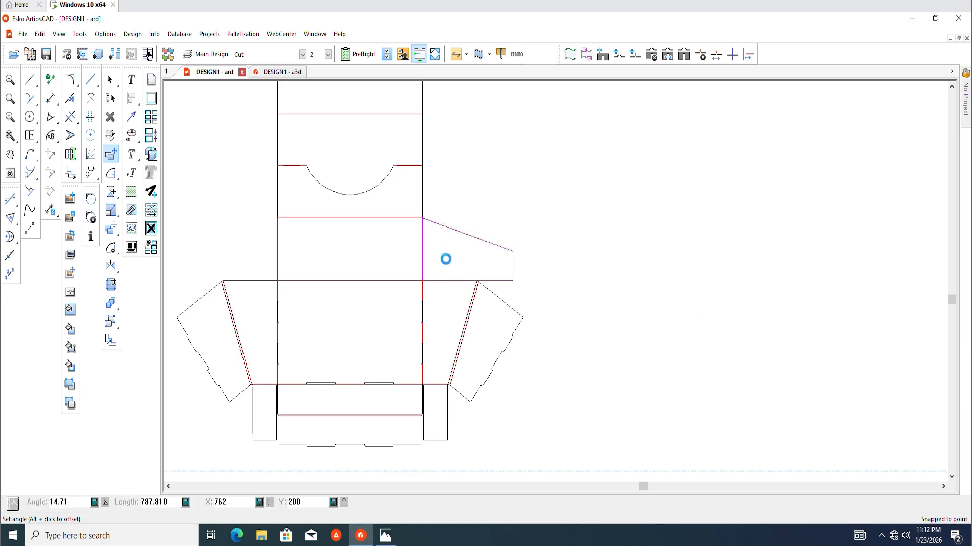
scroll(440, 283, up, 4)
scroll(434, 247, down, 3)
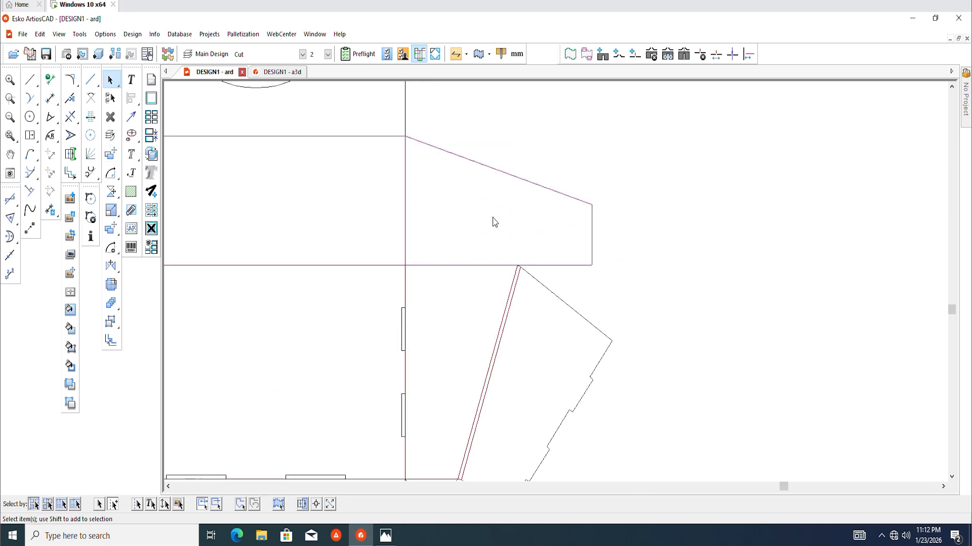
middle_drag(494, 217, 490, 234)
scroll(496, 226, down, 2)
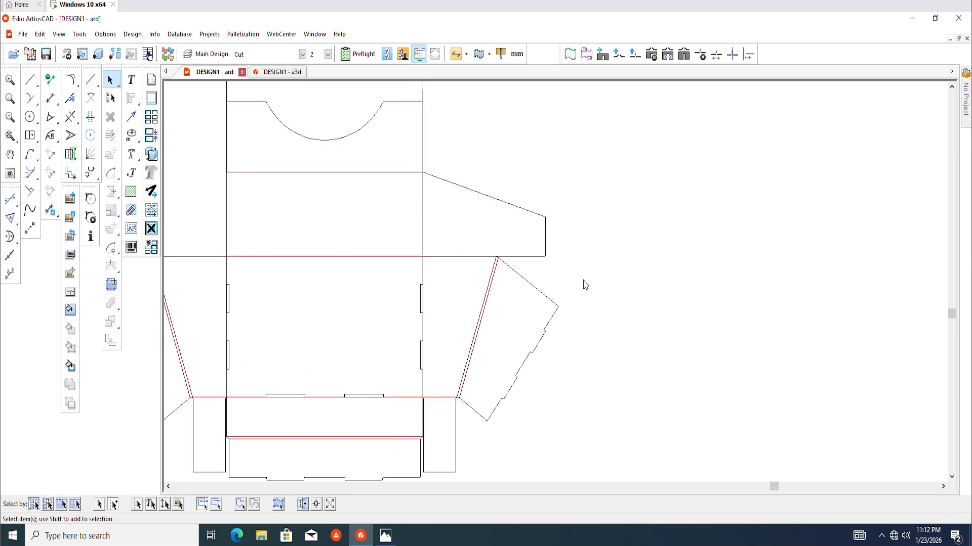
Step: Add a vertical construction line offset 20 mm inward from the new right flap's outer edge
scroll(544, 208, up, 2)
middle_drag(544, 209, 547, 226)
scroll(559, 225, up, 2)
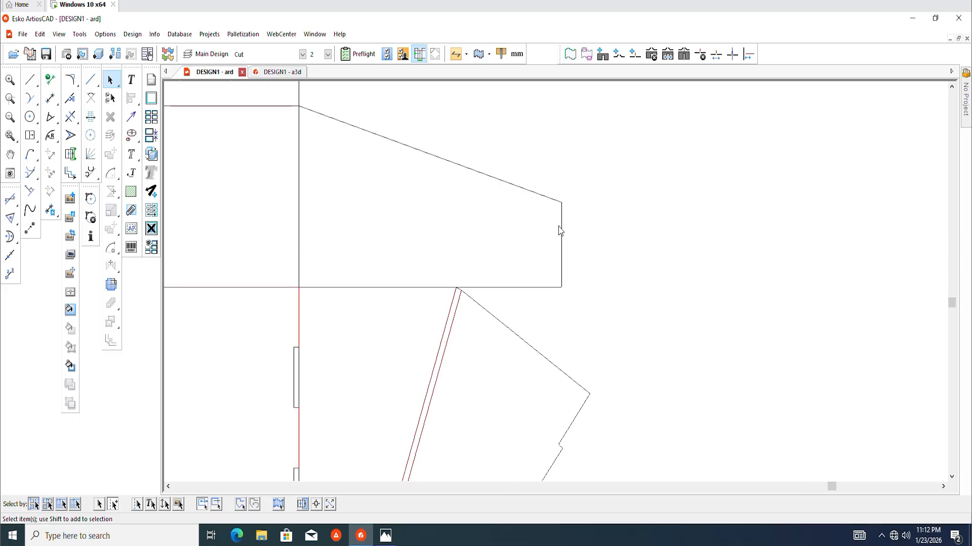
key(c)
scroll(562, 234, up, 1)
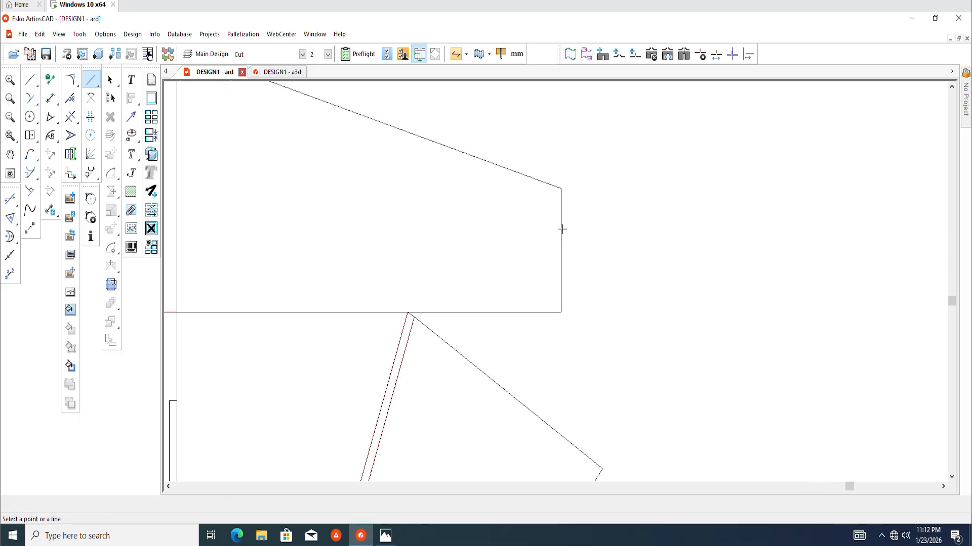
click(561, 229)
text(20)
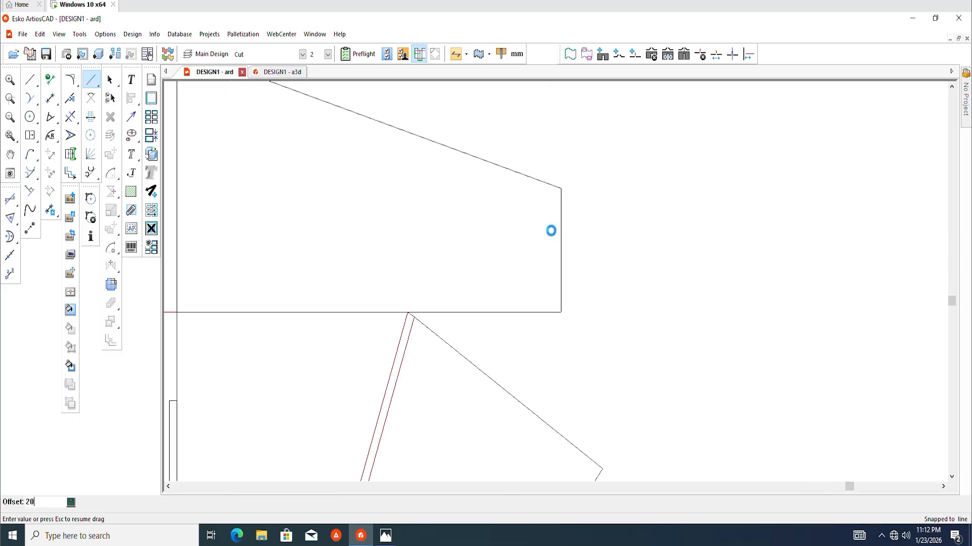
key(Return)
scroll(551, 231, down, 1)
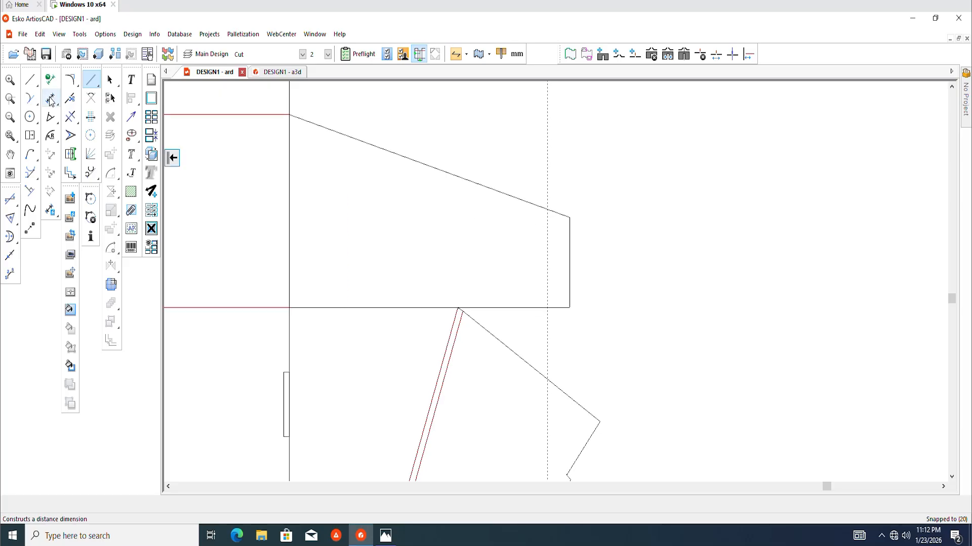
Step: Draw a vertical line along the construction line, from the flap's sloped edge down to its bottom edge
click(34, 86)
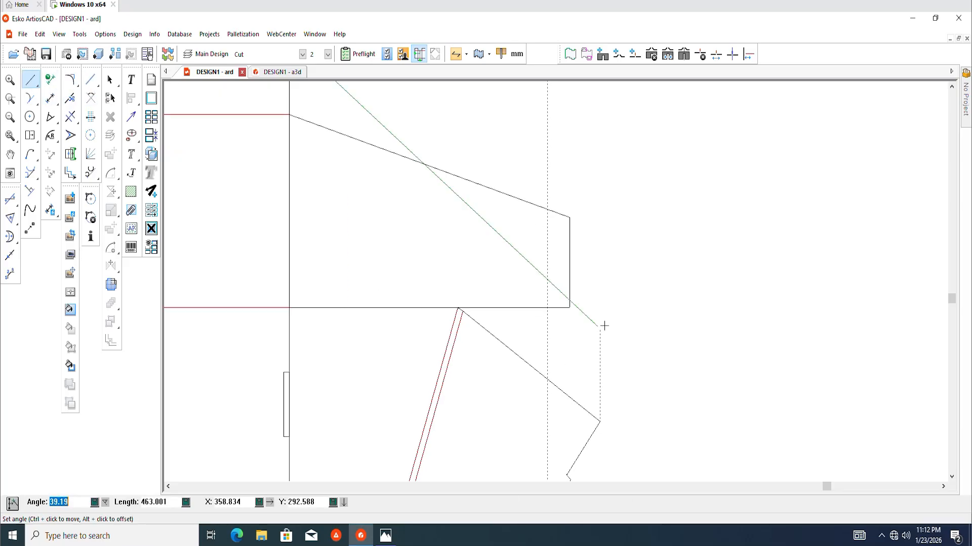
key(m)
scroll(535, 211, up, 2)
click(553, 209)
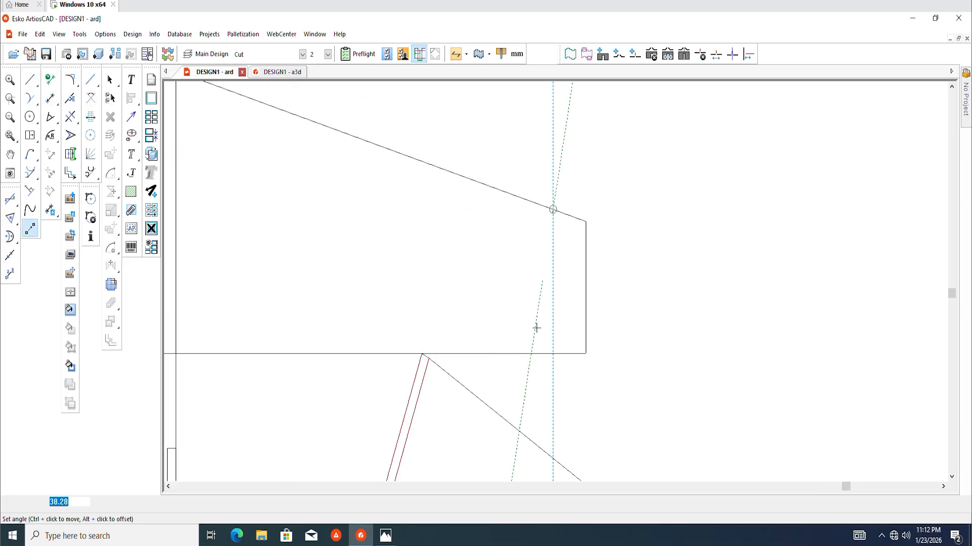
click(553, 354)
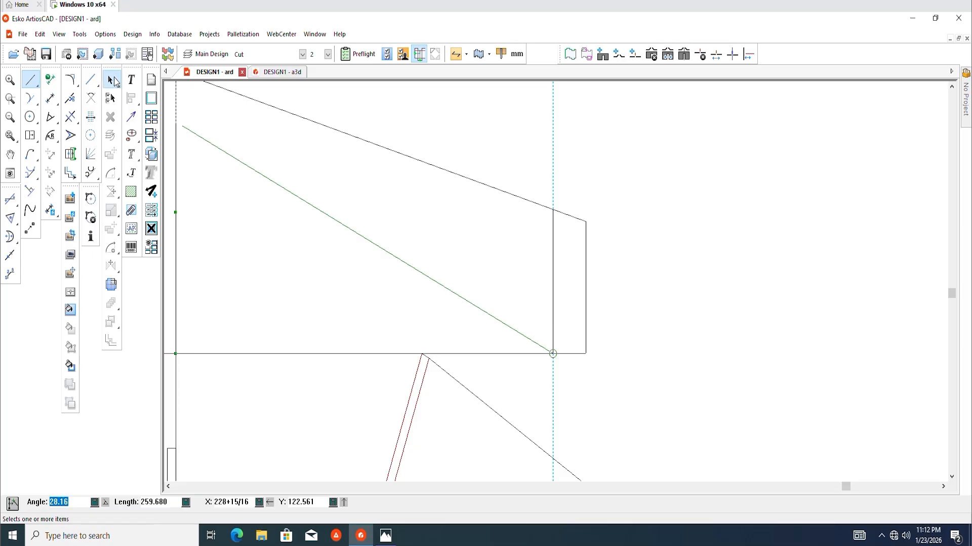
Step: Remove the flap's old outer edge and trim its sloped and bottom edges back to the new vertical line
click(112, 82)
click(71, 118)
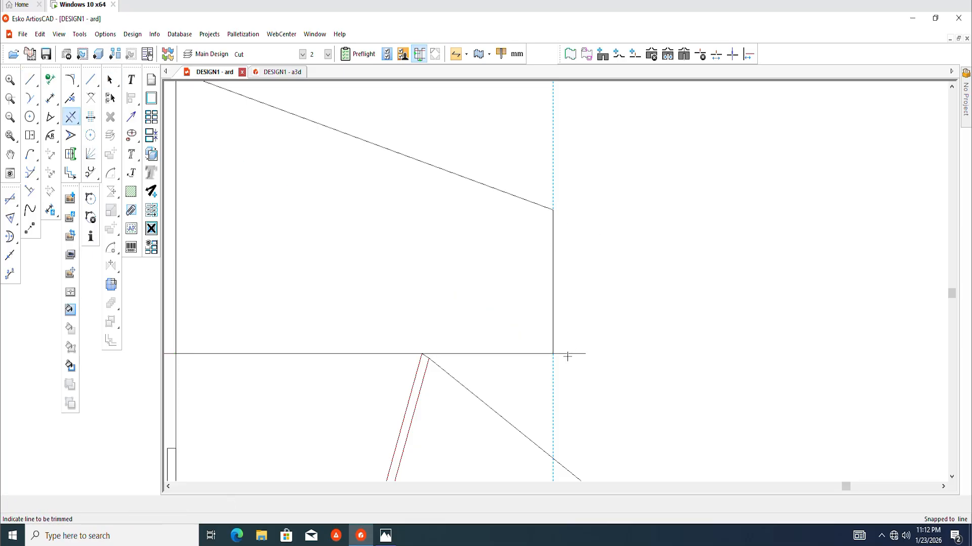
scroll(567, 356, down, 3)
scroll(505, 338, up, 3)
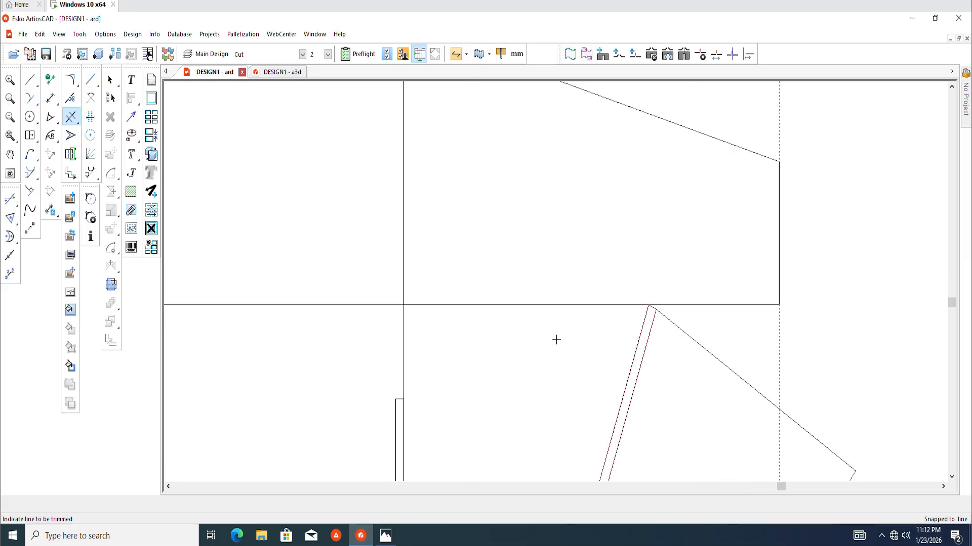
middle_drag(556, 340, 525, 345)
scroll(458, 314, up, 1)
click(451, 311)
click(359, 283)
click(111, 81)
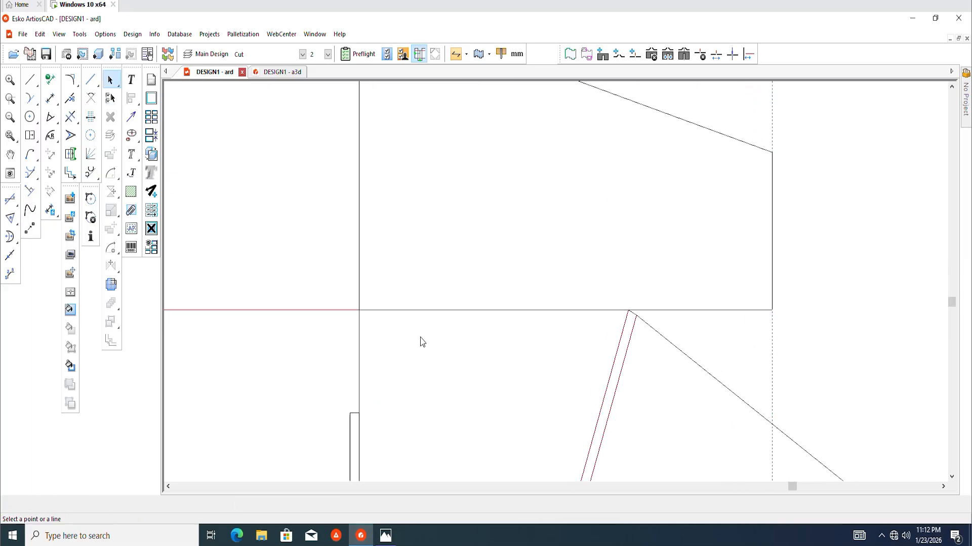
Step: Add construction lines offset 2 mm above the right flap's bottom edge and 2 mm outward from its back panel edge
scroll(420, 341, up, 2)
click(416, 297)
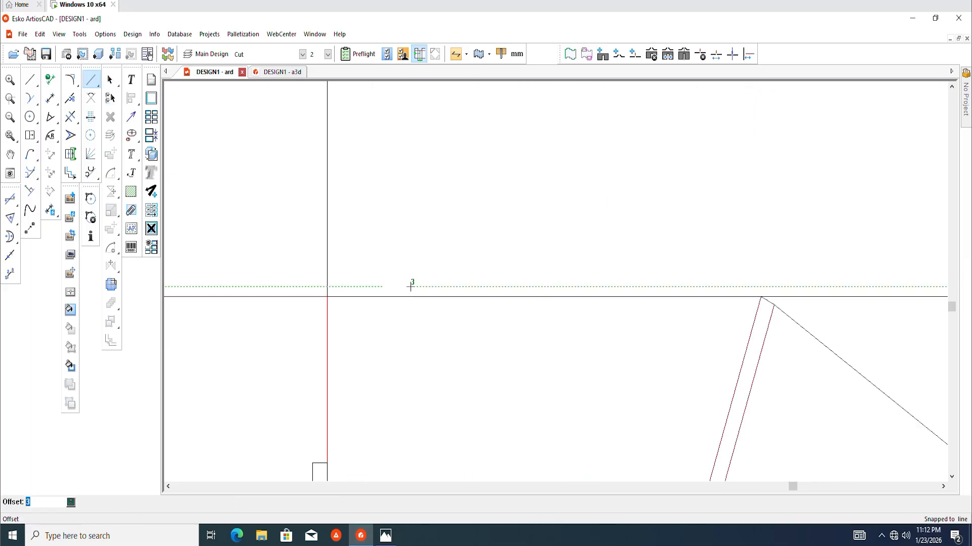
click(411, 287)
scroll(412, 284, down, 1)
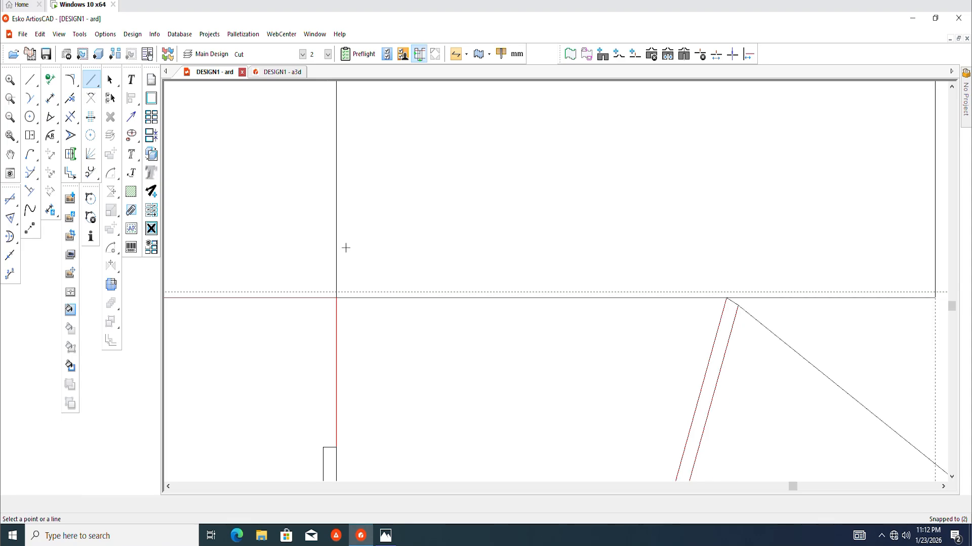
click(337, 240)
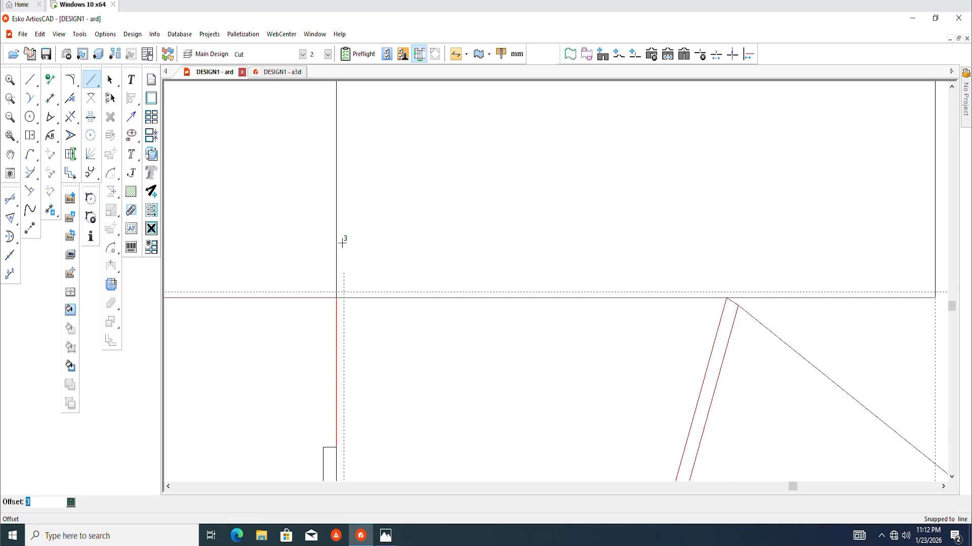
click(342, 243)
Step: Add a horizontal construction line 2 mm below the corner where the right flap's sloped edge meets the back panel
scroll(344, 239, down, 4)
scroll(372, 163, up, 7)
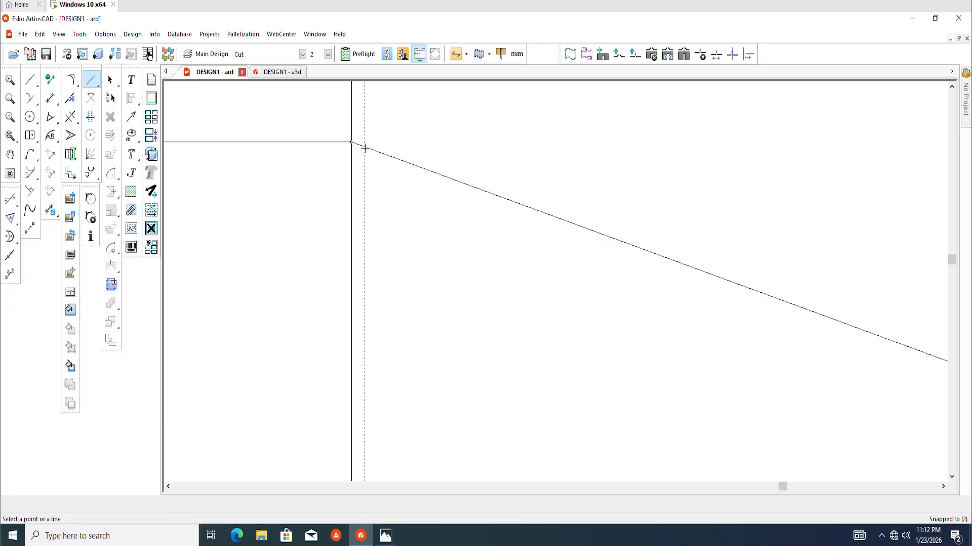
click(348, 143)
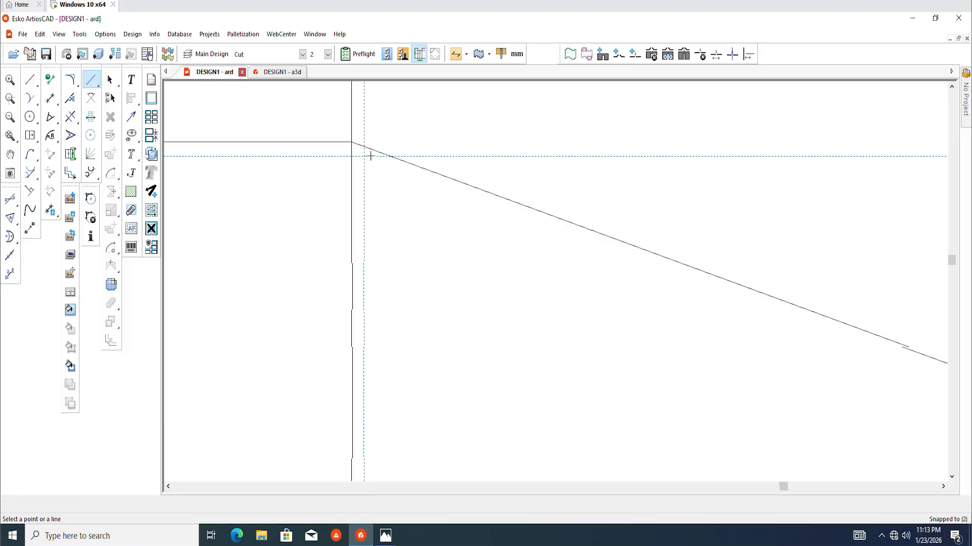
click(369, 157)
scroll(368, 157, down, 2)
click(90, 81)
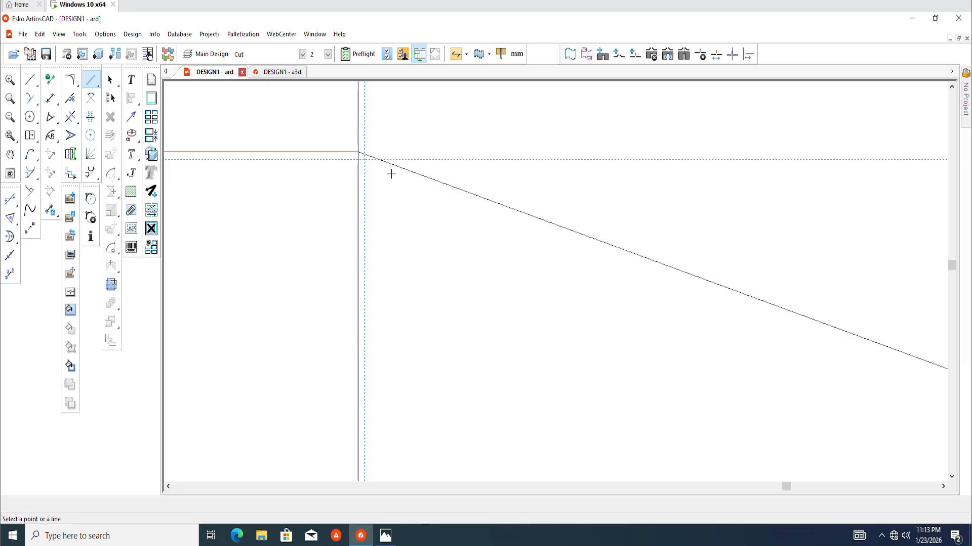
Step: Draw a short 45-degree cut line from the back panel's upper right corner to the crossing of the 2 mm offset construction lines
key(m)
scroll(372, 159, up, 3)
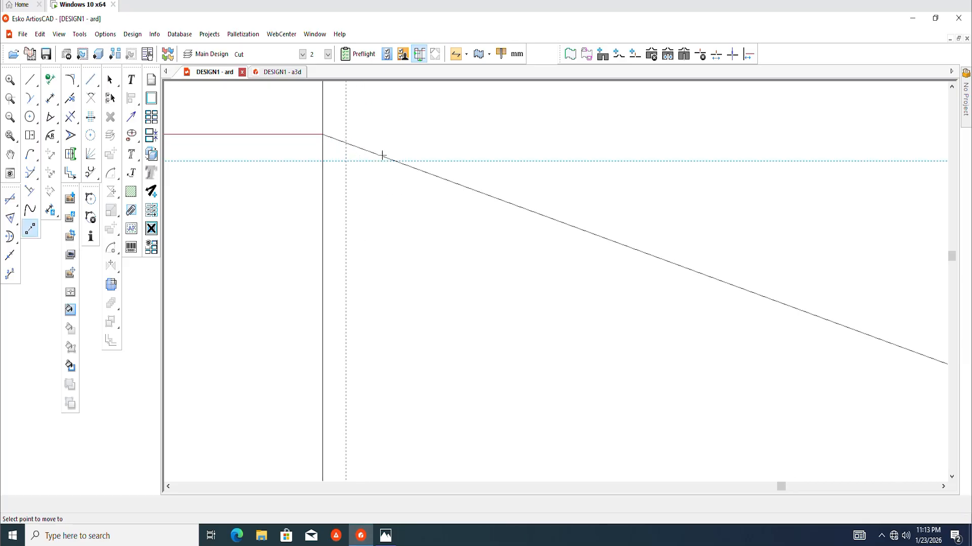
click(323, 134)
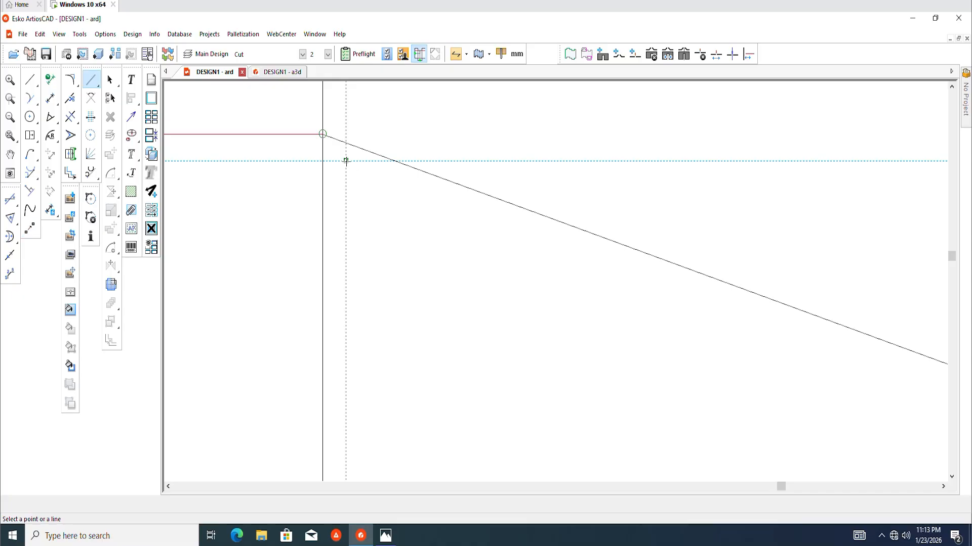
click(31, 80)
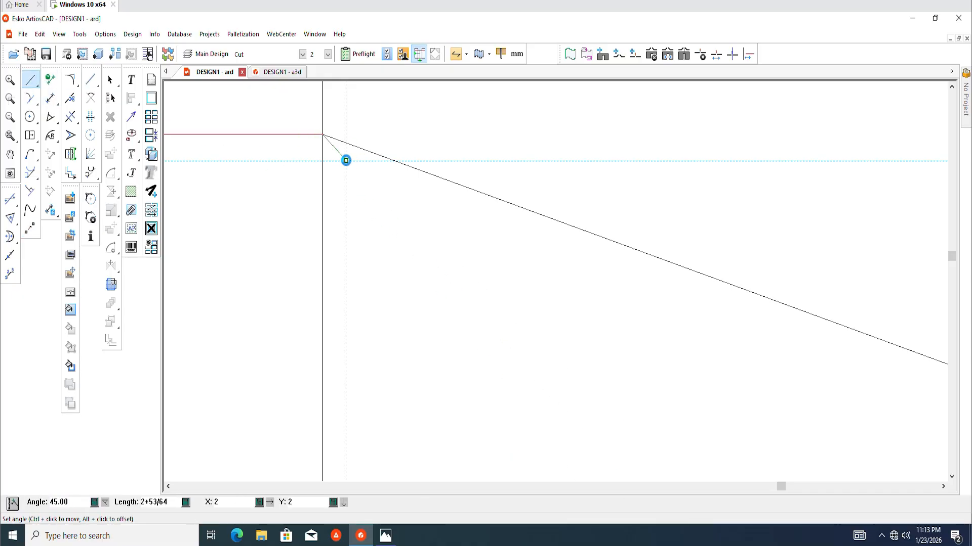
ctrl+click(346, 161)
Step: Draw a sloped line from the end of the short diagonal to the top of the right flap's outer edge
scroll(342, 199, down, 3)
scroll(314, 163, down, 2)
scroll(306, 176, down, 4)
scroll(668, 319, up, 1)
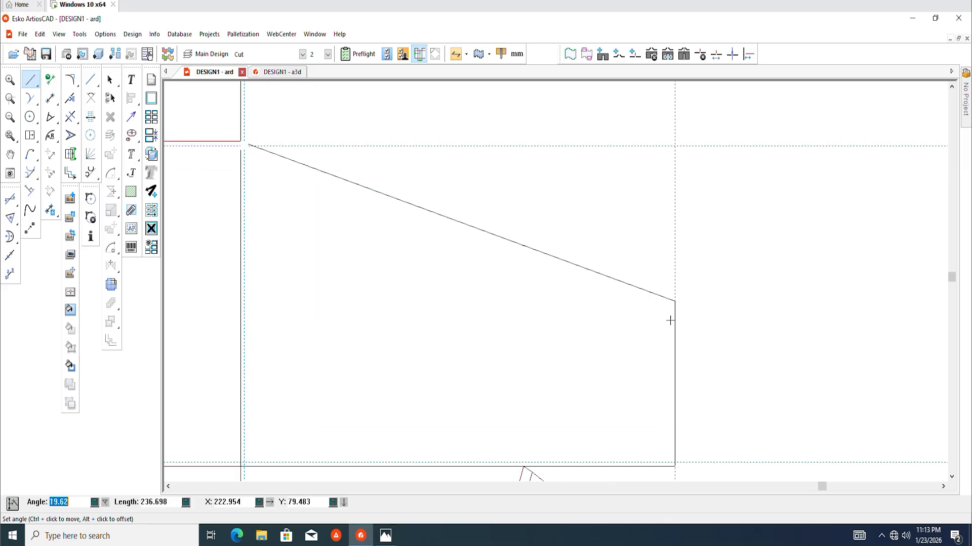
scroll(670, 321, up, 2)
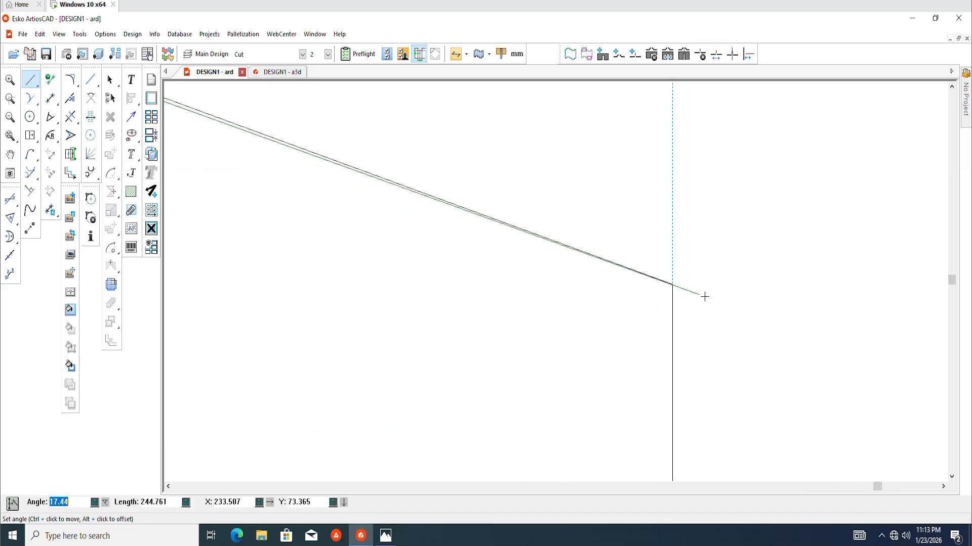
click(663, 277)
scroll(668, 280, down, 4)
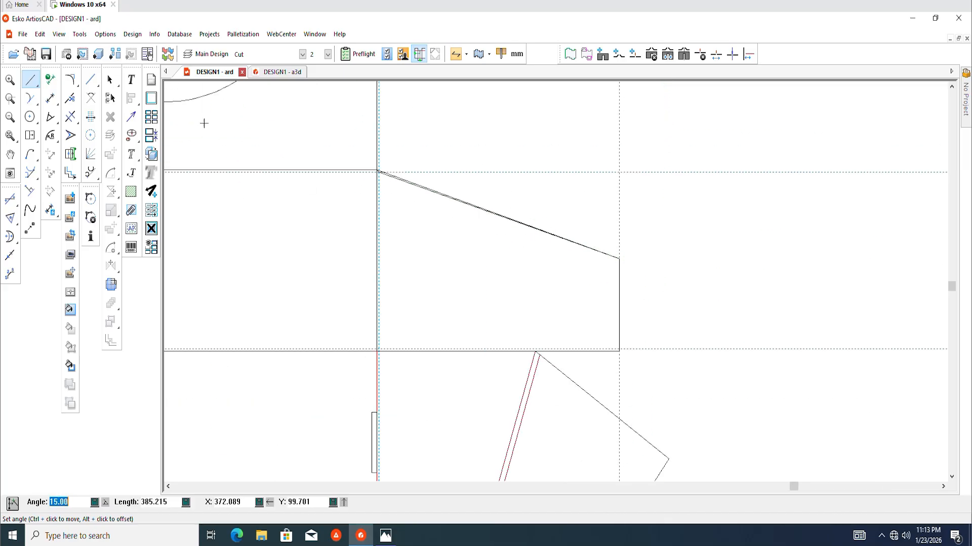
Step: Trim away the right flap's old sloped edge, leaving the new sloped line
click(71, 116)
scroll(348, 182, up, 4)
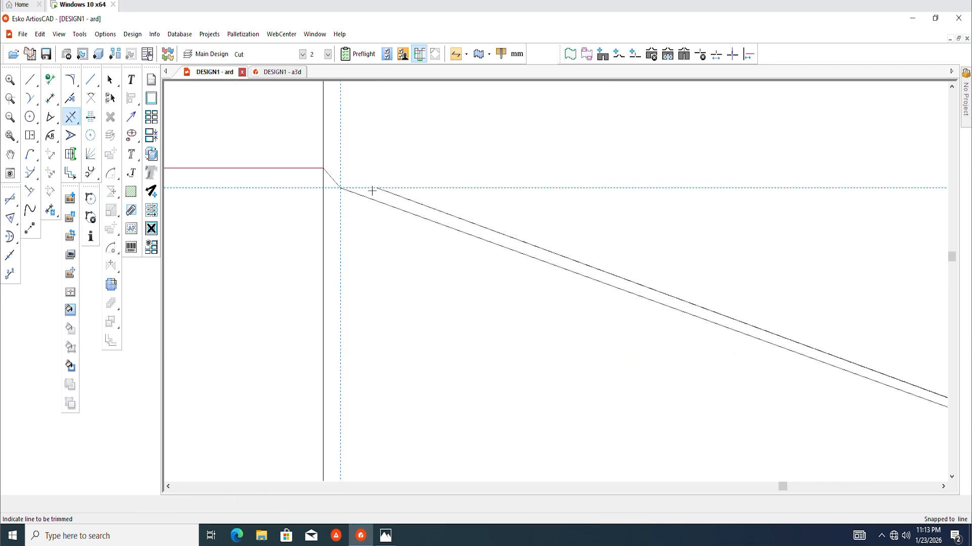
click(397, 196)
scroll(431, 135, down, 4)
scroll(901, 294, up, 2)
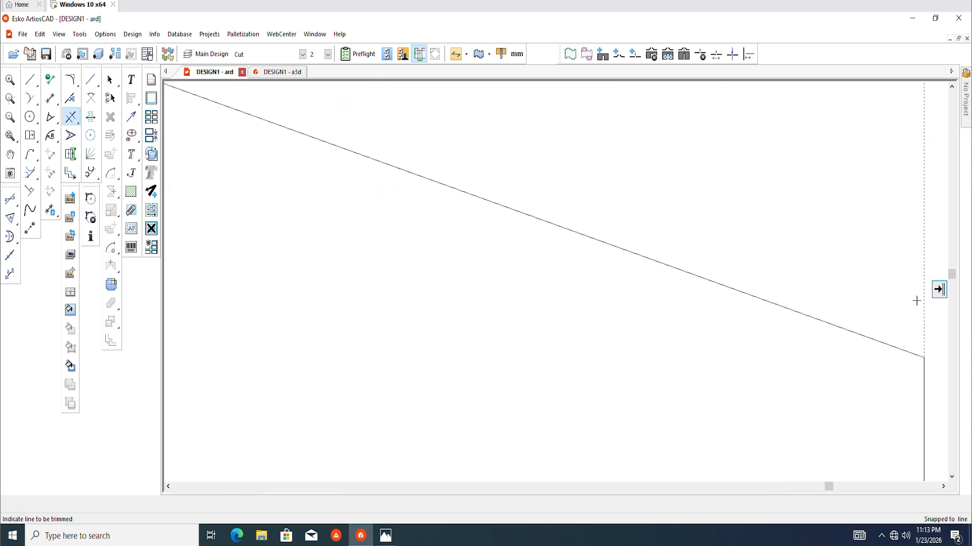
scroll(661, 263, up, 4)
scroll(576, 245, down, 4)
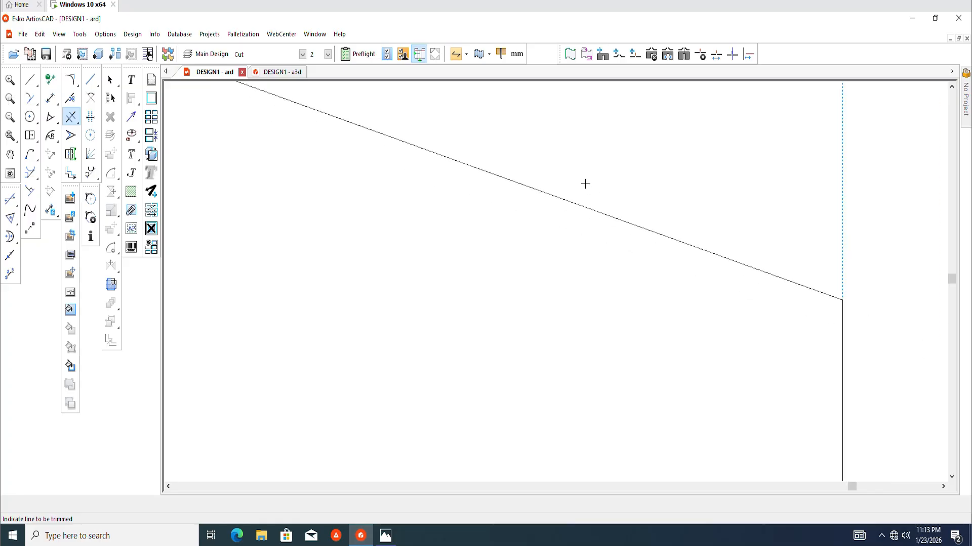
scroll(582, 185, down, 3)
scroll(427, 319, up, 4)
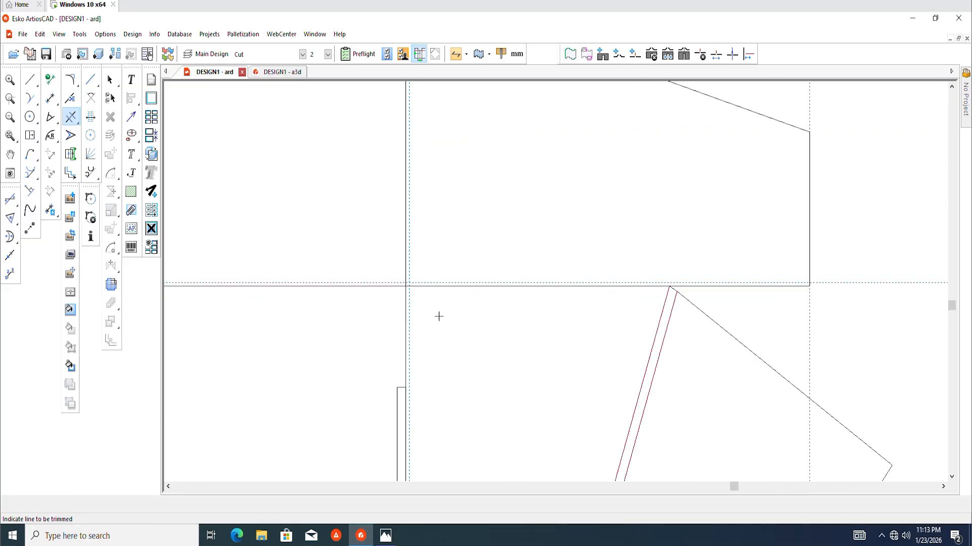
Step: Draw a 45-degree line from the back panel's lower right corner to the construction line crossing and continue horizontally to the flap's outer edge
click(30, 80)
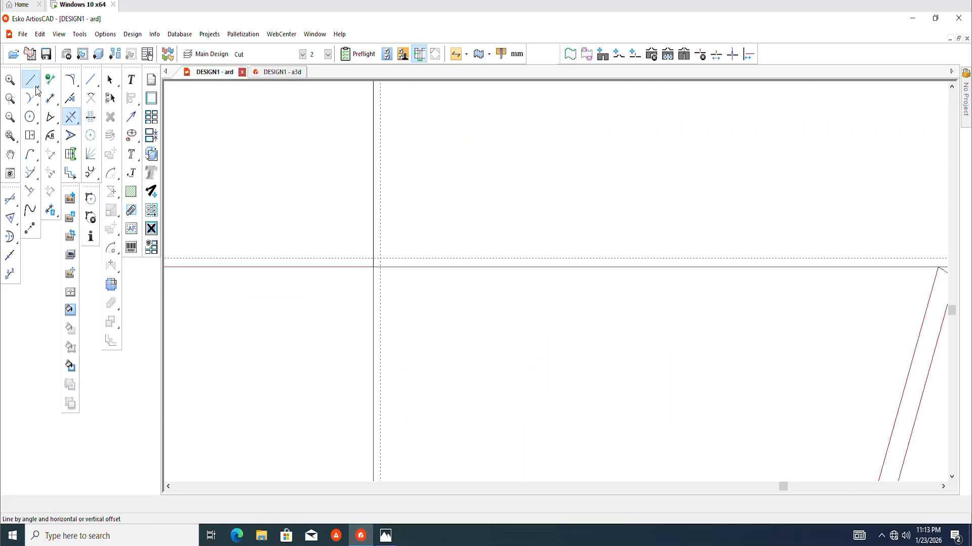
click(373, 266)
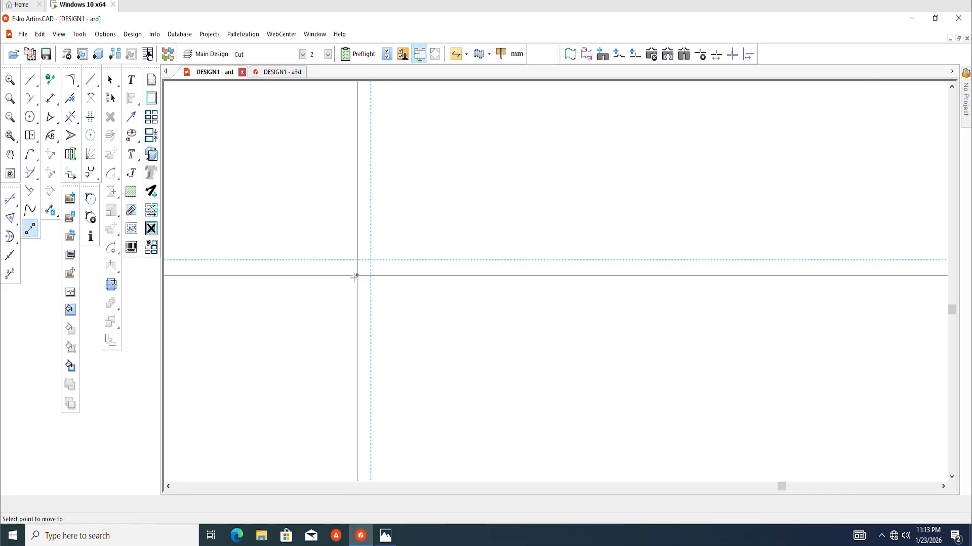
click(357, 276)
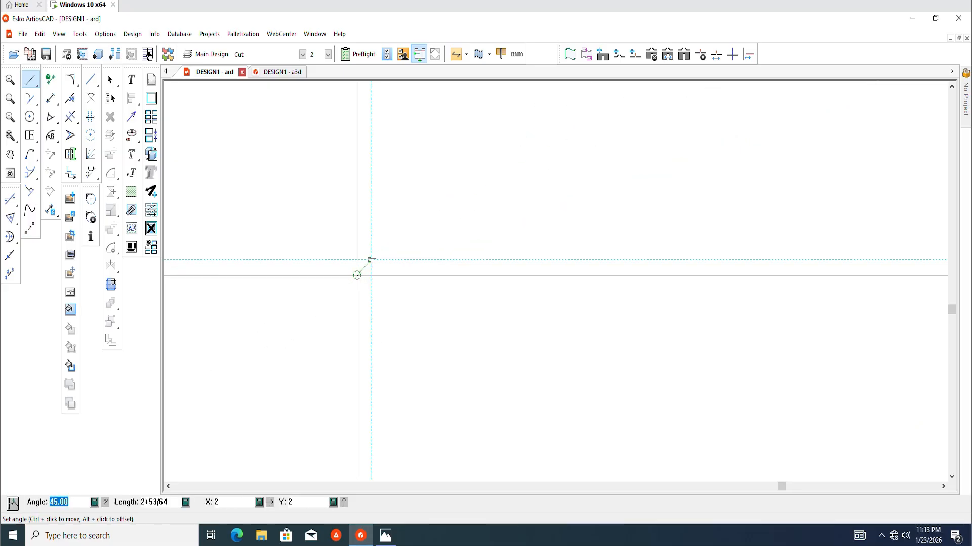
scroll(302, 270, down, 4)
scroll(809, 255, up, 2)
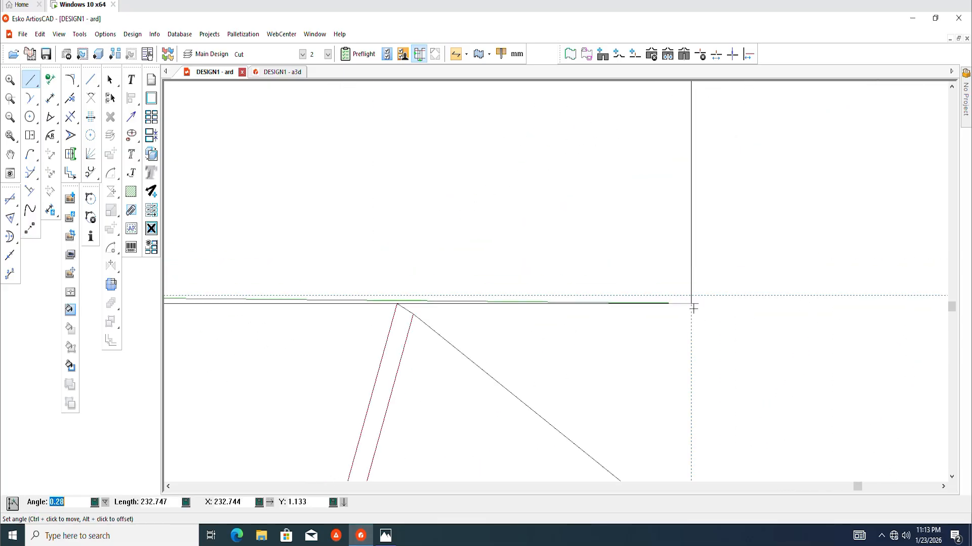
click(426, 245)
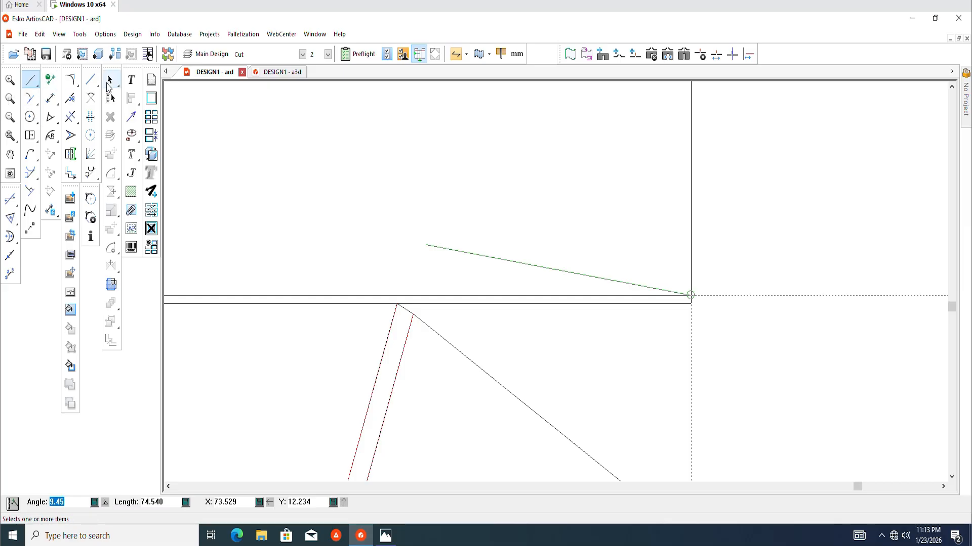
click(111, 81)
Step: Trim the old bottom edge back to the side panel's corner and the flap's outer edge back to the new bottom line
click(71, 136)
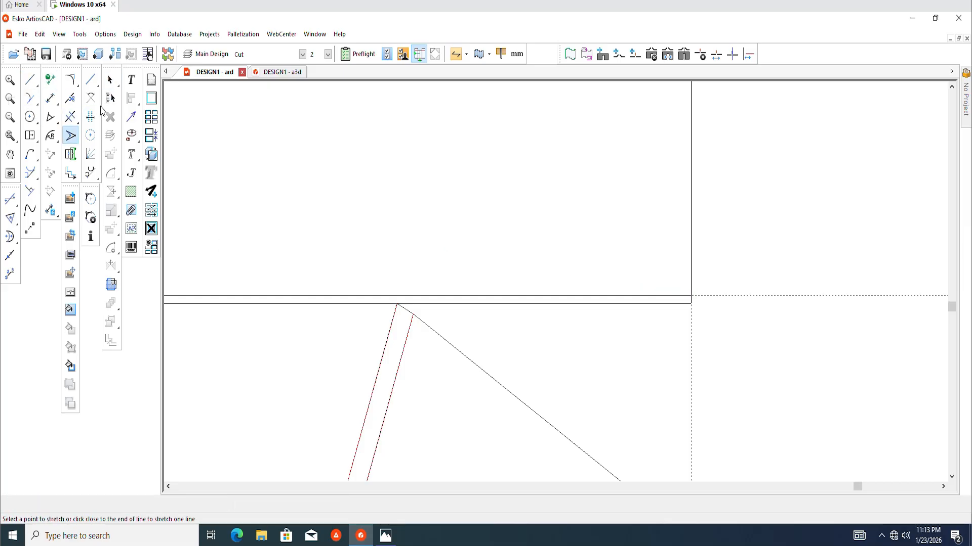
click(71, 117)
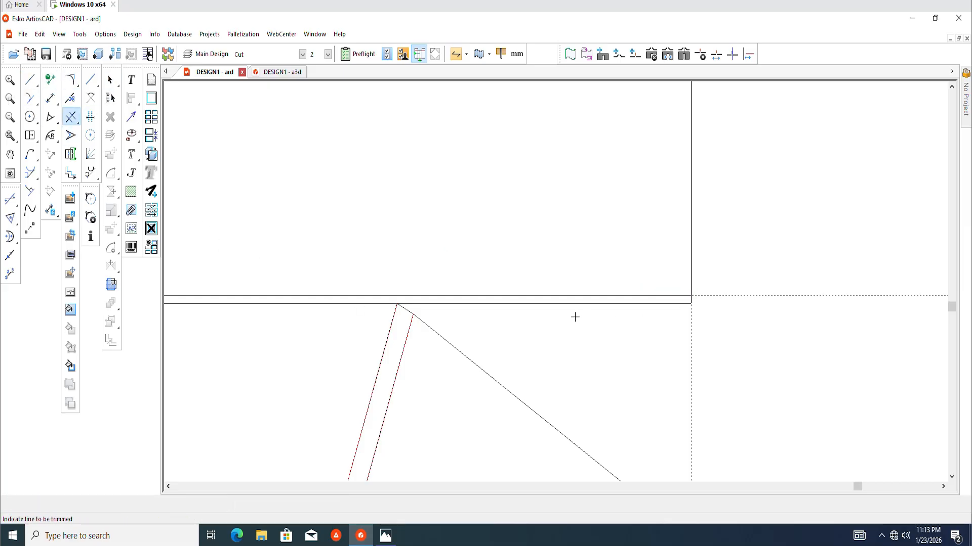
click(557, 304)
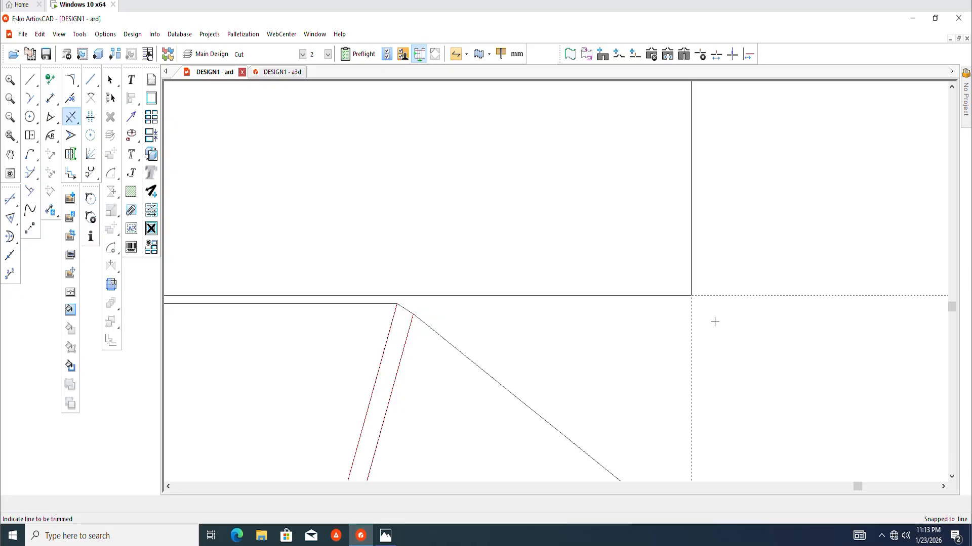
scroll(611, 258, down, 7)
scroll(464, 265, up, 11)
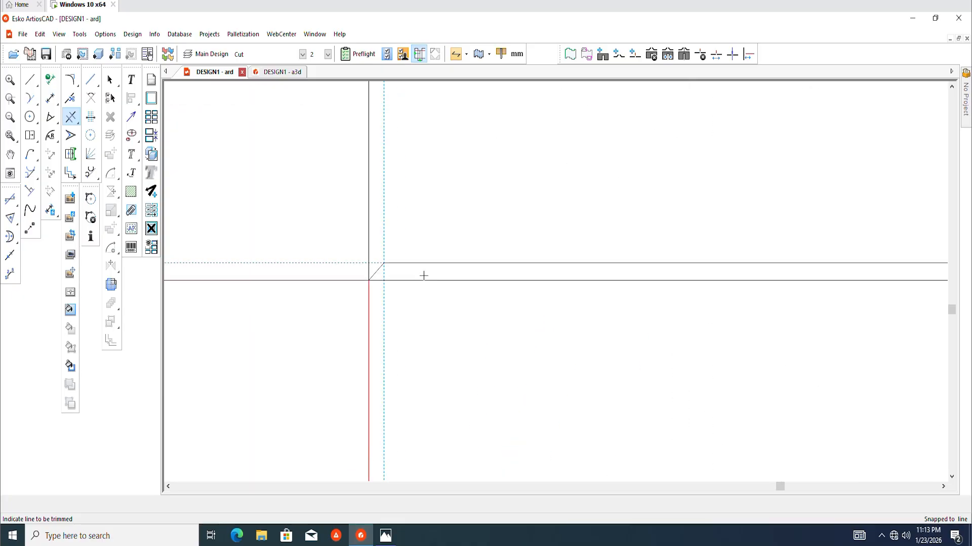
scroll(538, 265, down, 8)
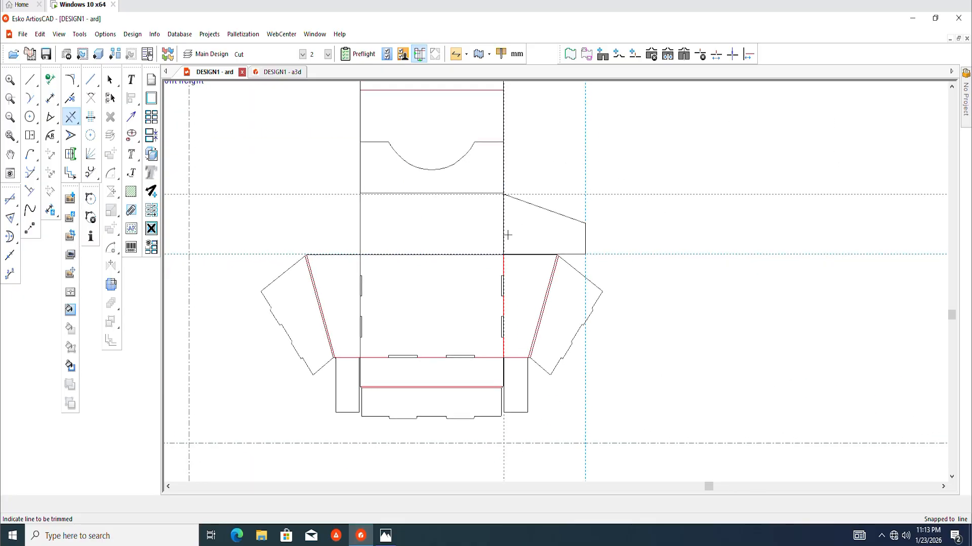
Step: Select the right flap's complete outline, including the short diagonals at its upper and lower corners
click(110, 79)
scroll(425, 241, up, 3)
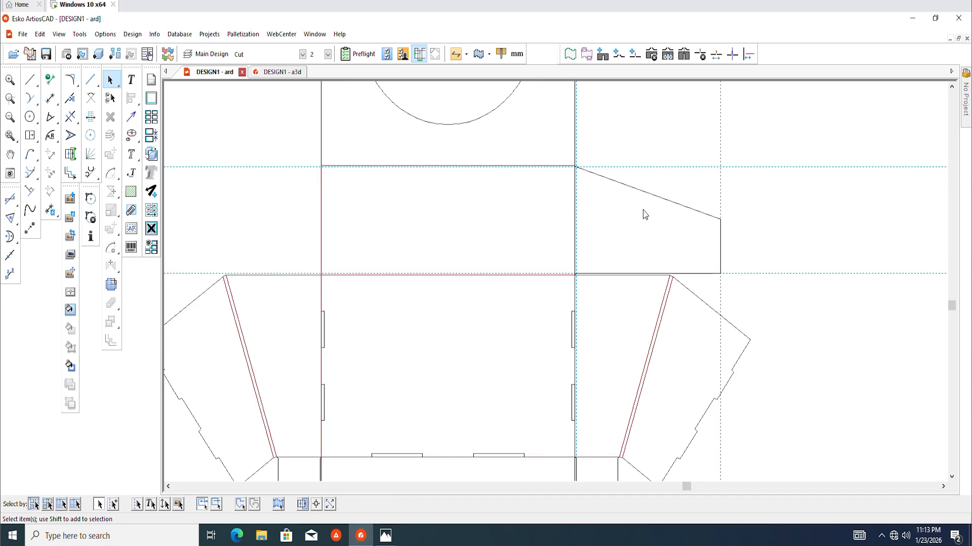
scroll(609, 215, up, 2)
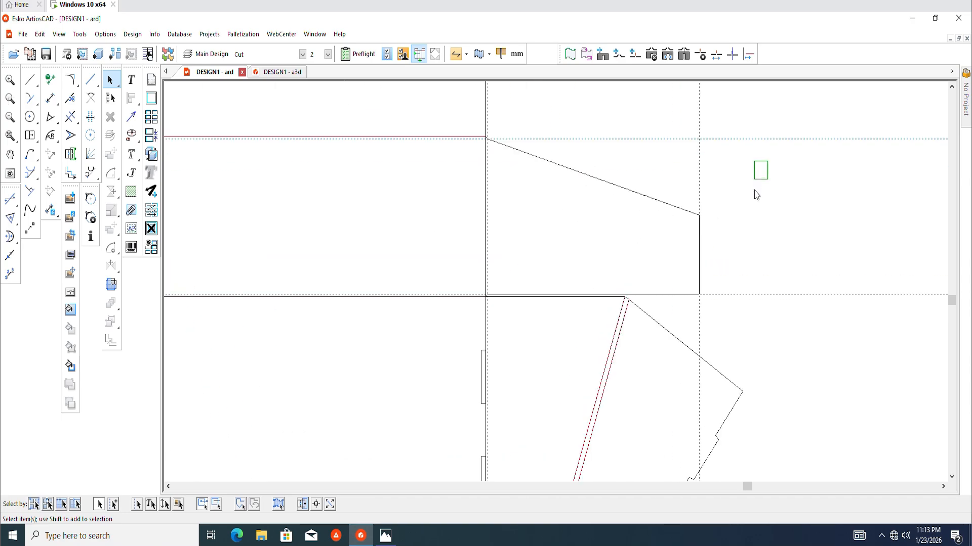
drag(756, 195, 642, 308)
scroll(501, 157, up, 3)
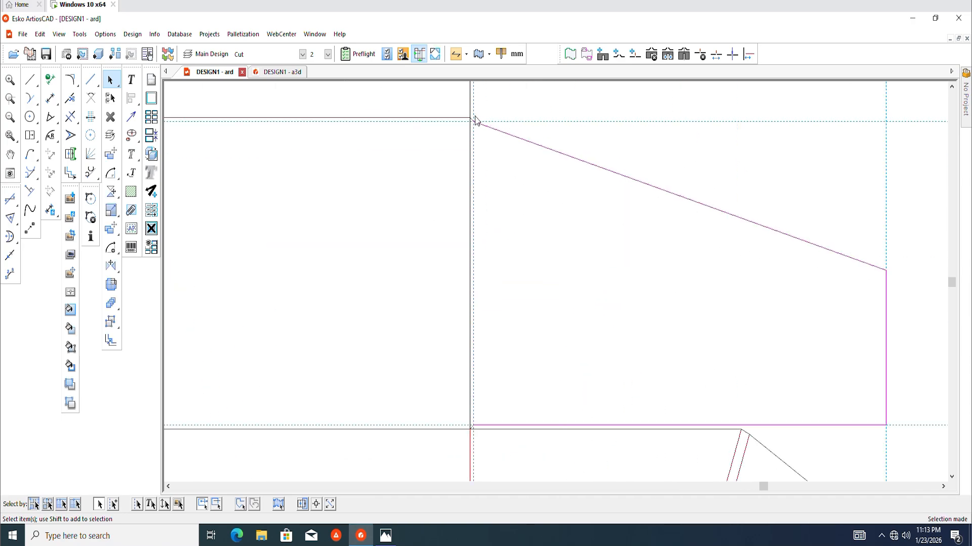
scroll(500, 429, up, 3)
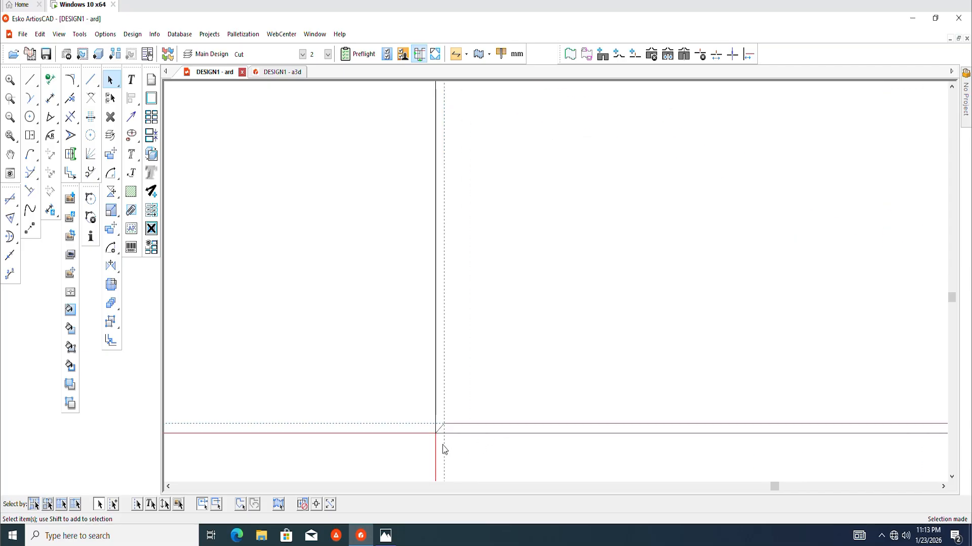
scroll(614, 358, down, 4)
scroll(602, 332, up, 7)
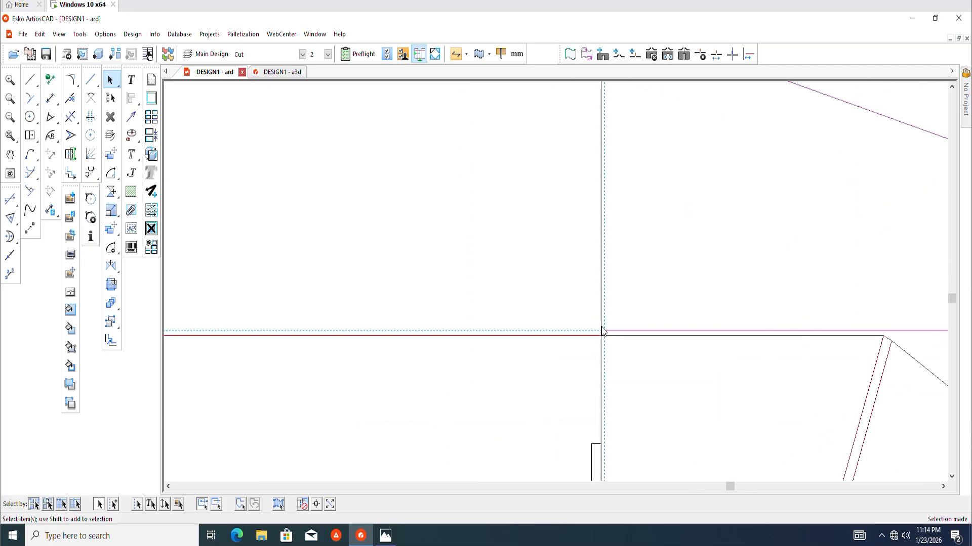
scroll(588, 353, down, 5)
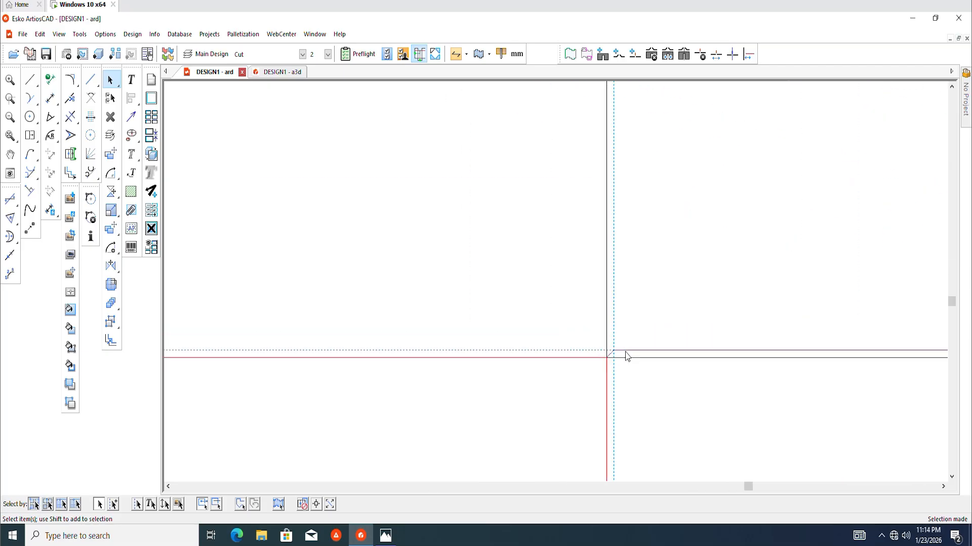
Step: Mirror-copy the selected flap outline from the back panel's upper right corner to its upper left corner
click(112, 265)
scroll(450, 256, up, 2)
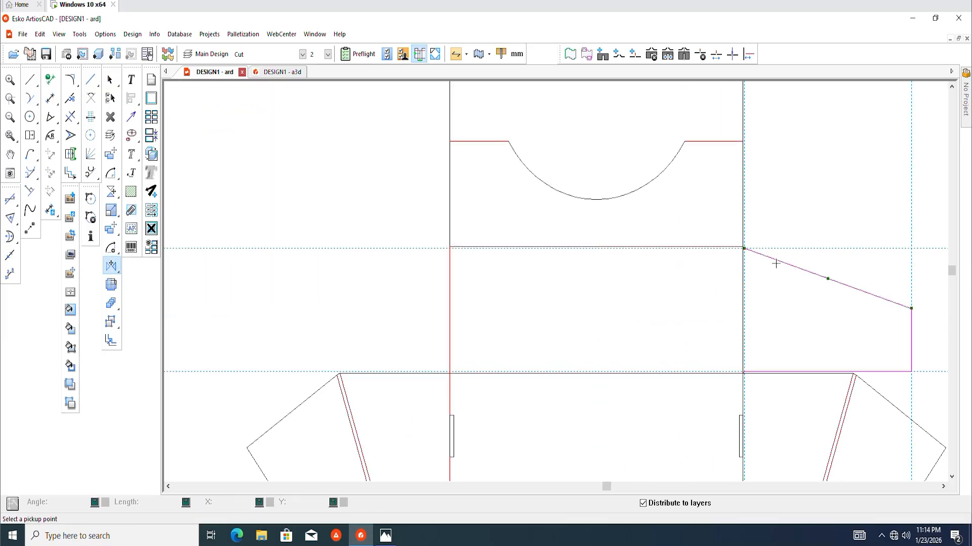
click(742, 247)
scroll(455, 253, up, 5)
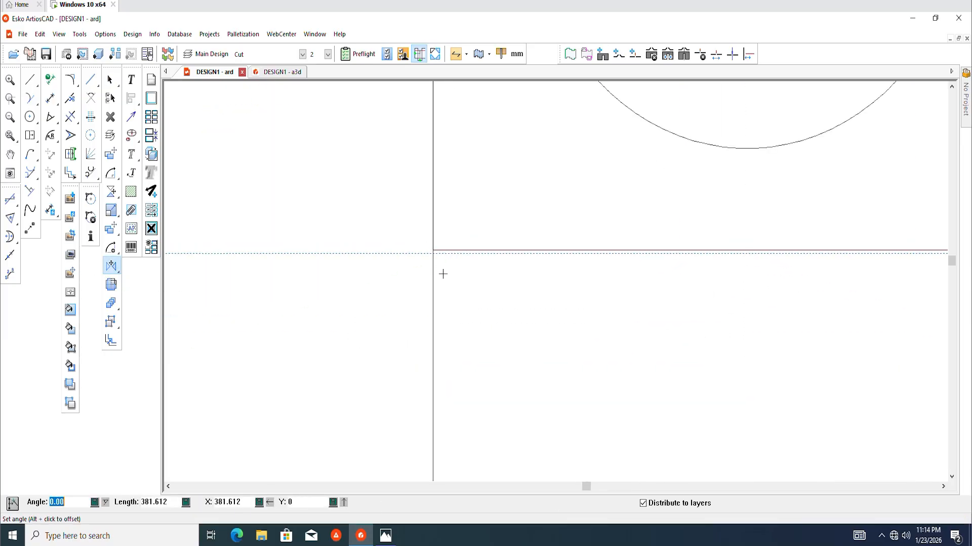
click(423, 211)
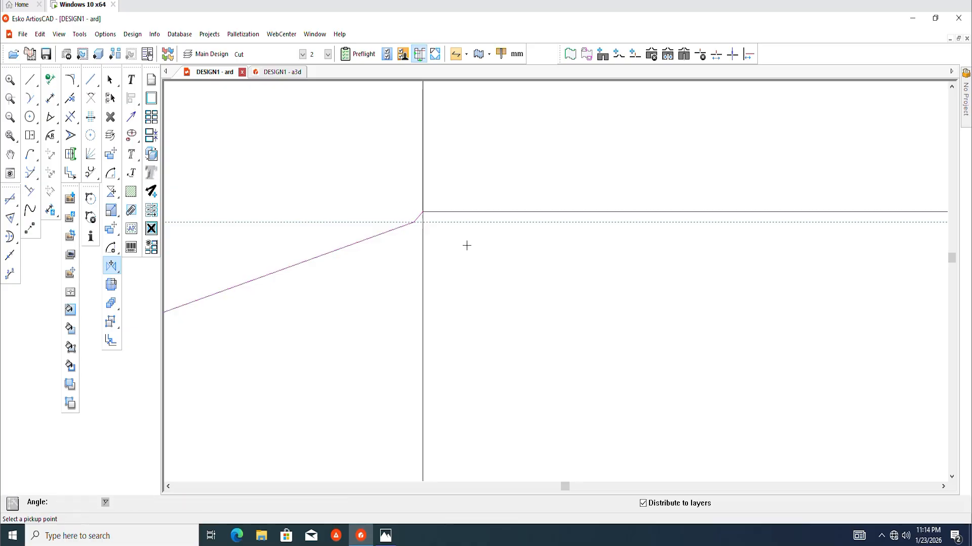
scroll(327, 203, down, 4)
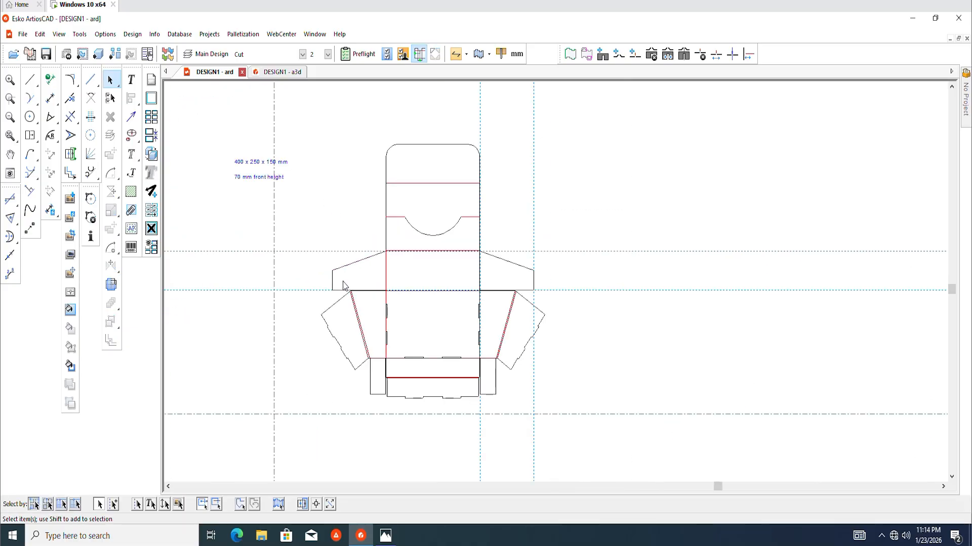
scroll(369, 278, up, 3)
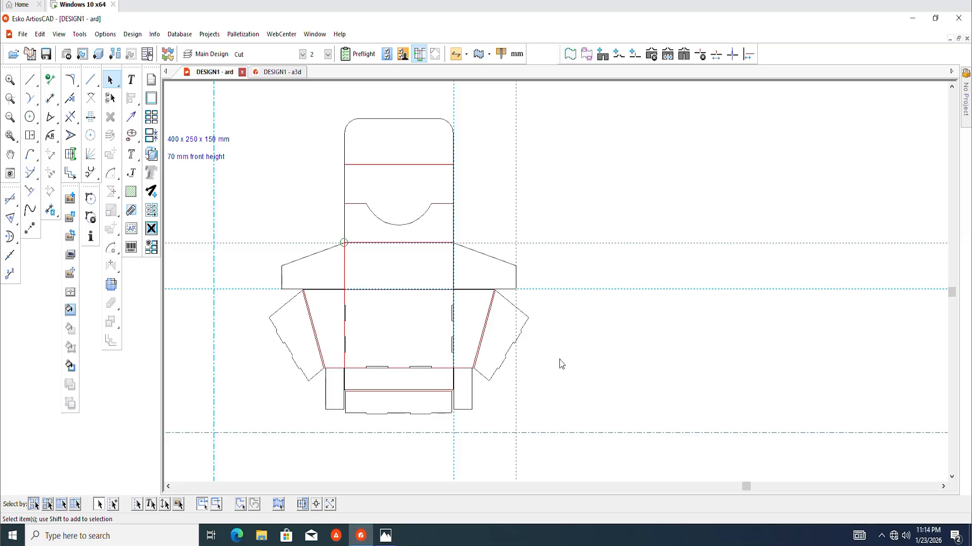
scroll(477, 315, up, 2)
scroll(476, 314, down, 3)
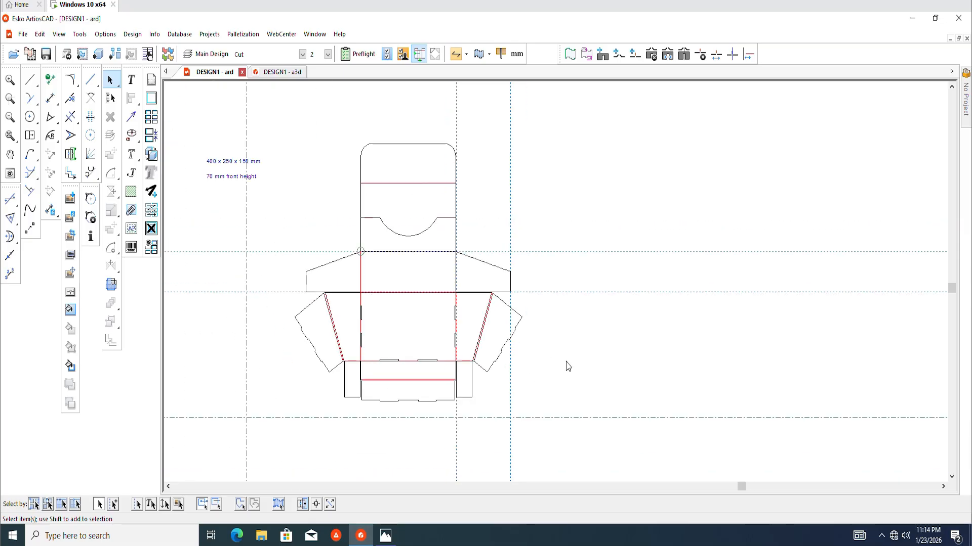
click(99, 55)
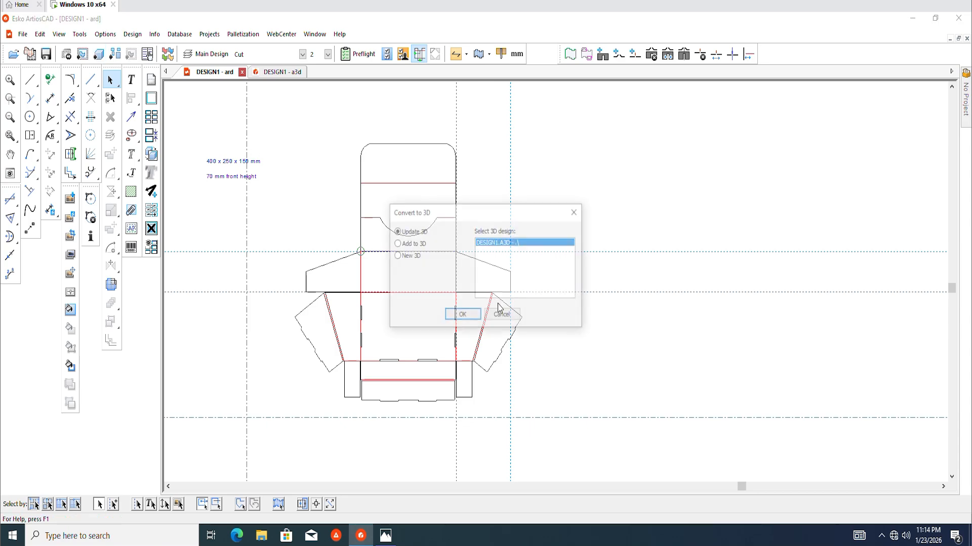
click(461, 316)
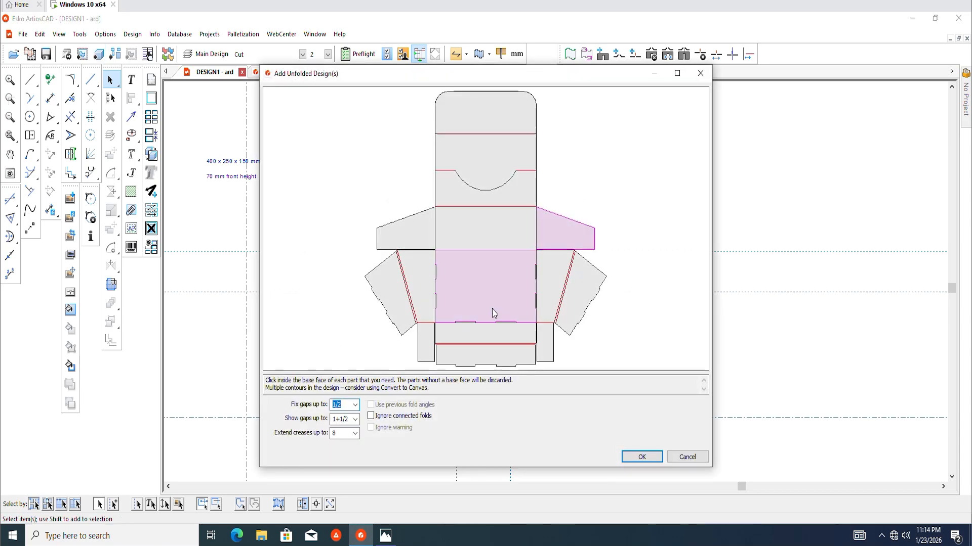
click(559, 231)
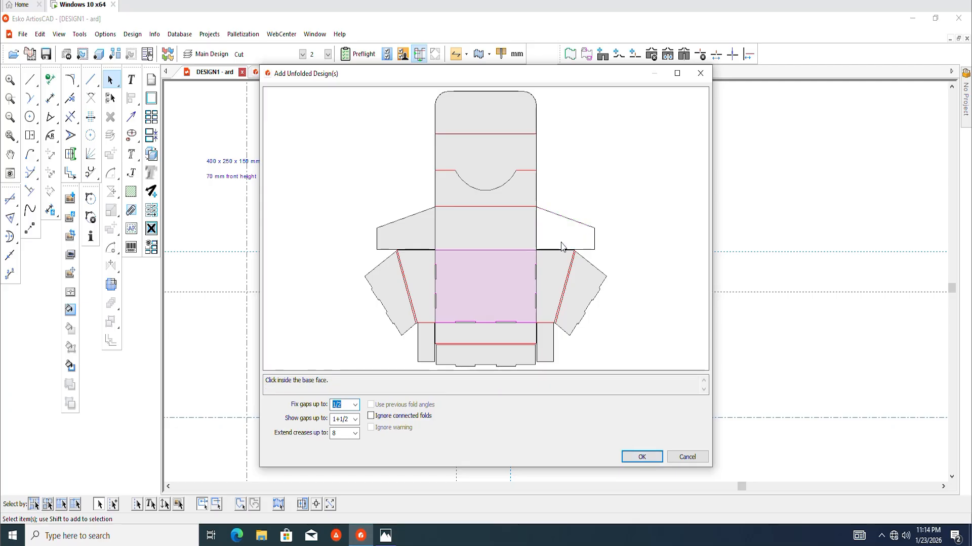
click(495, 298)
click(494, 288)
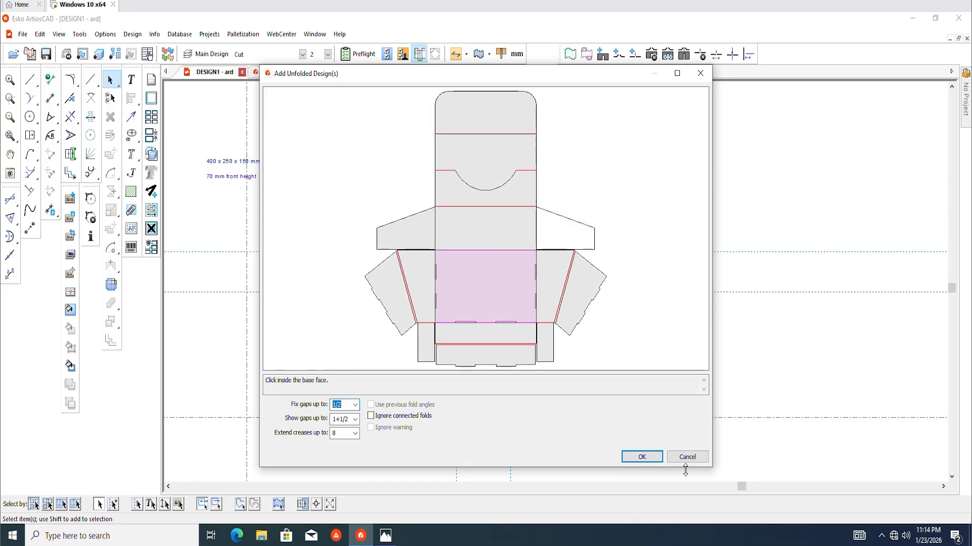
click(642, 457)
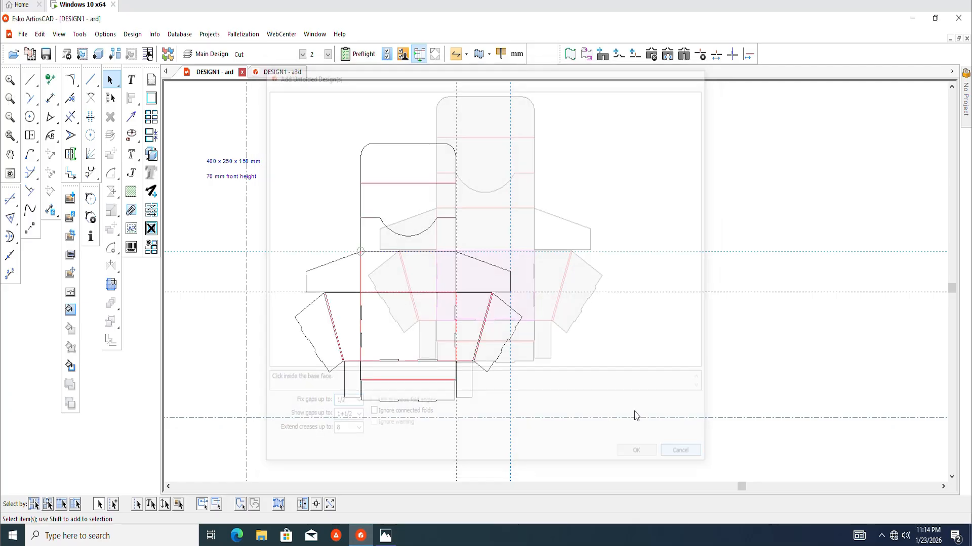
Step: Update the existing 3D design from the flat layout, using the tray's bottom panel as the base face
scroll(443, 265, up, 6)
drag(441, 252, 515, 319)
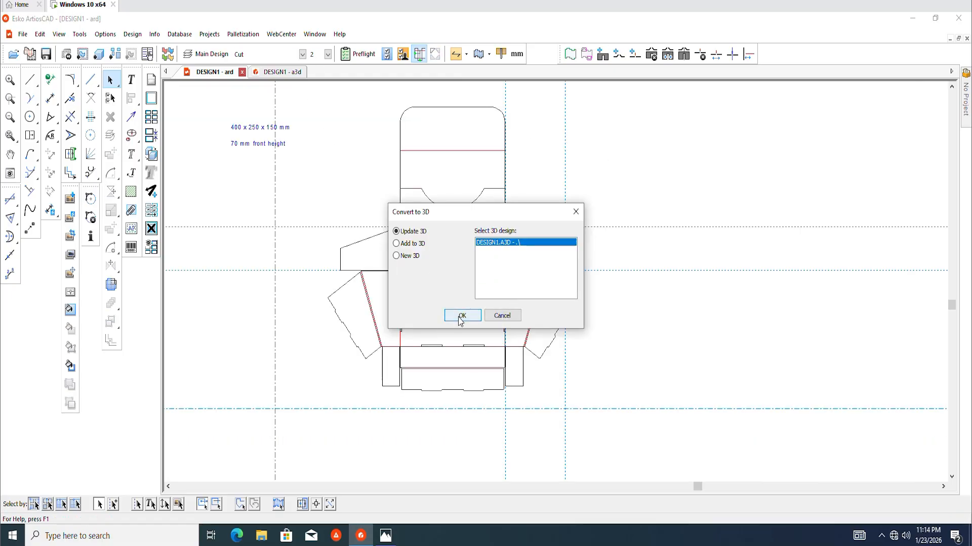
click(462, 315)
click(494, 271)
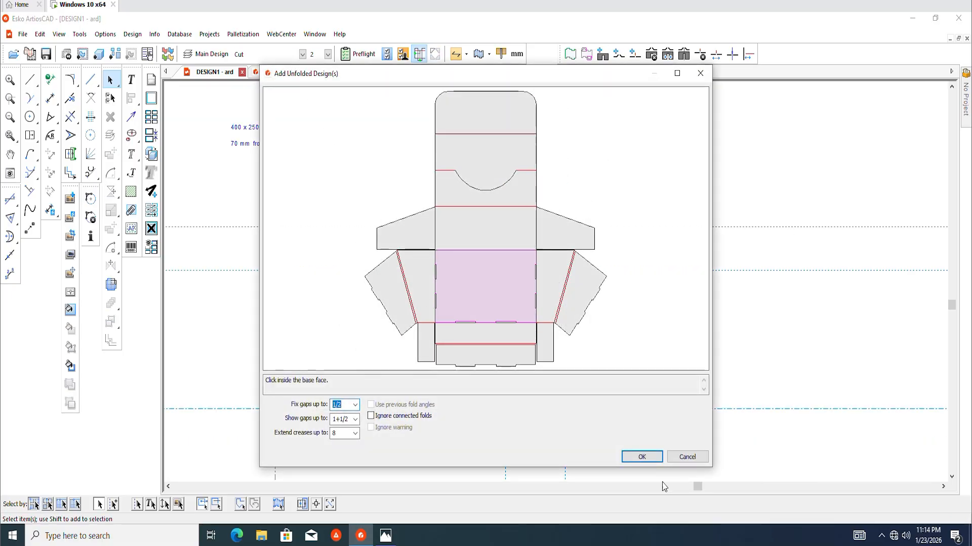
click(641, 457)
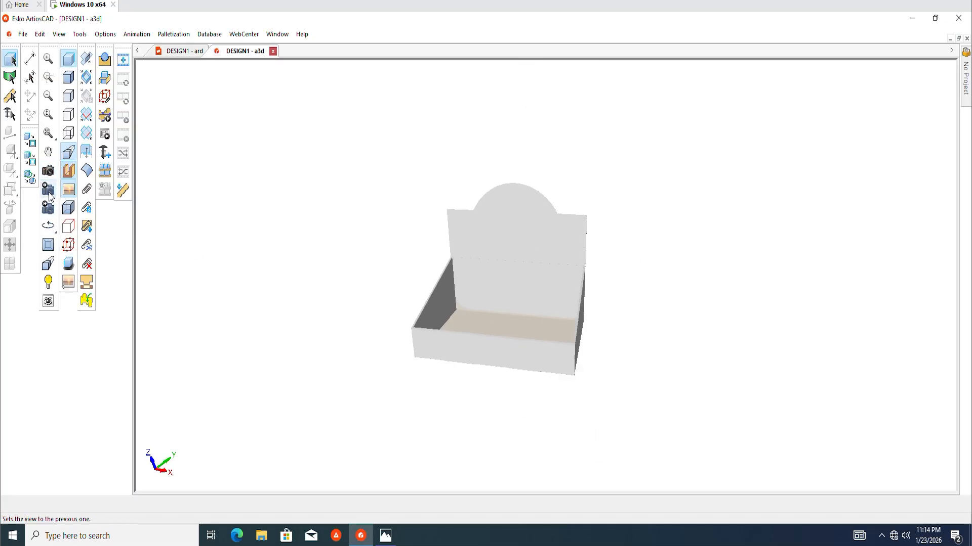
Step: Examine the updated 3D tray from the side, including the sloping side wall and the locking tabs beneath it
click(48, 171)
drag(234, 269, 492, 371)
scroll(492, 371, up, 5)
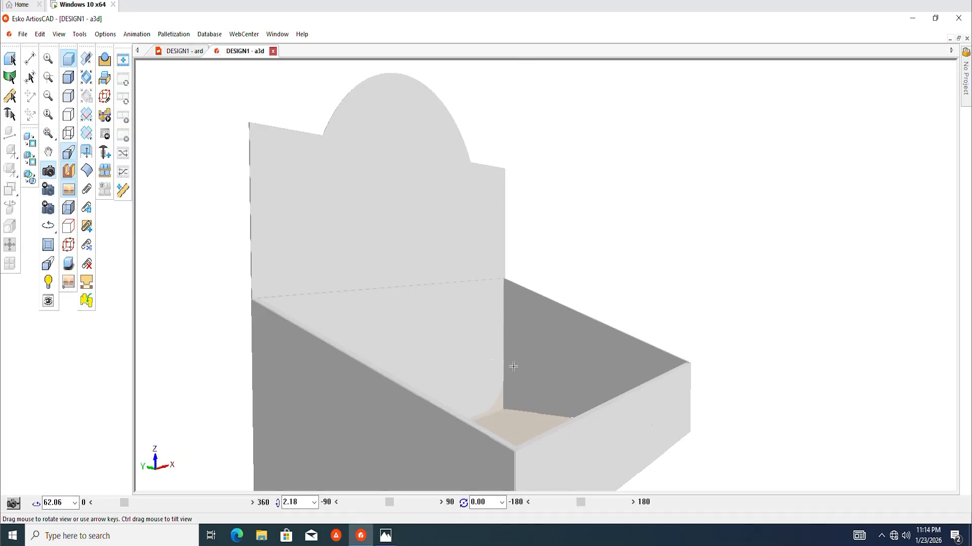
scroll(515, 349, down, 2)
drag(516, 312, 566, 269)
scroll(609, 303, up, 3)
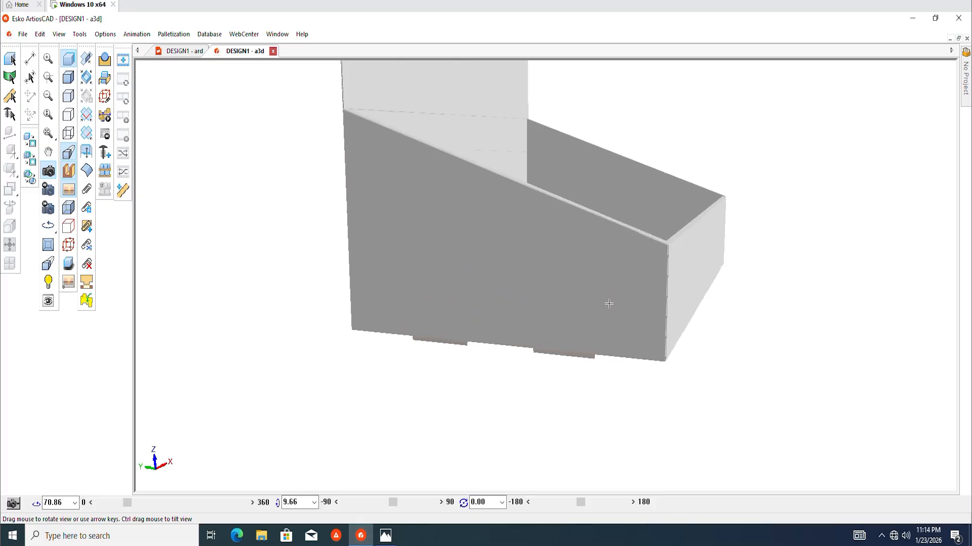
drag(615, 305, 590, 314)
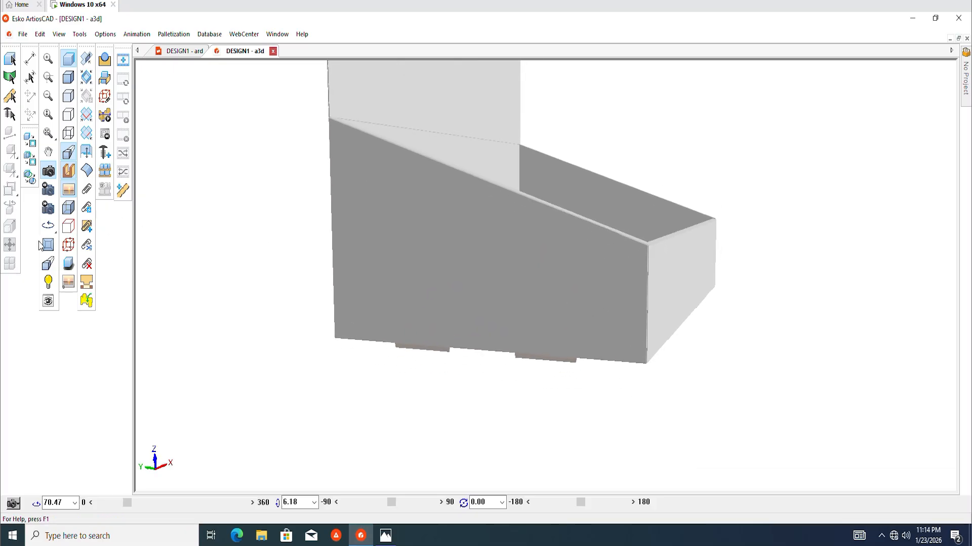
Step: Turn on transparent display and examine how the back flap fits inside the side wall at the upper and lower rear corners
click(70, 209)
scroll(634, 246, up, 3)
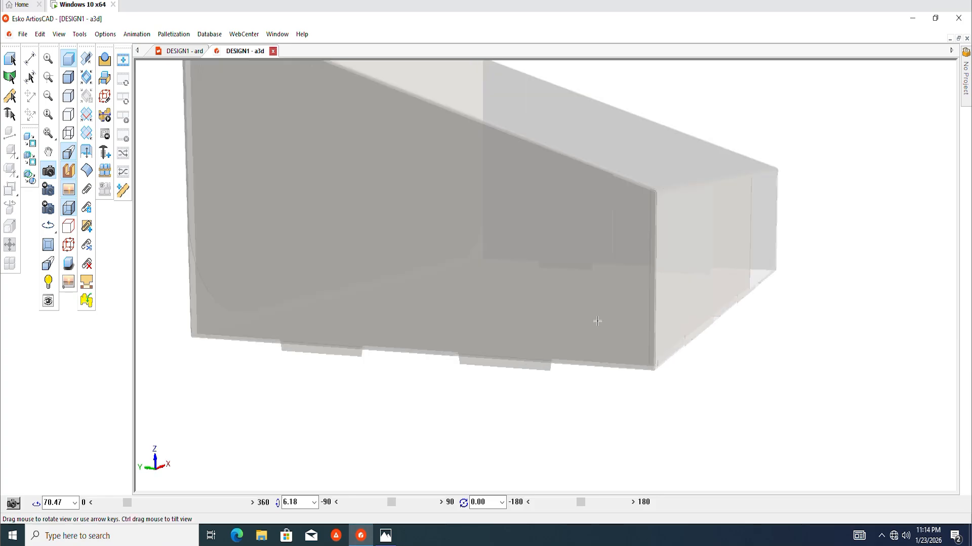
scroll(630, 162, down, 2)
scroll(518, 150, up, 4)
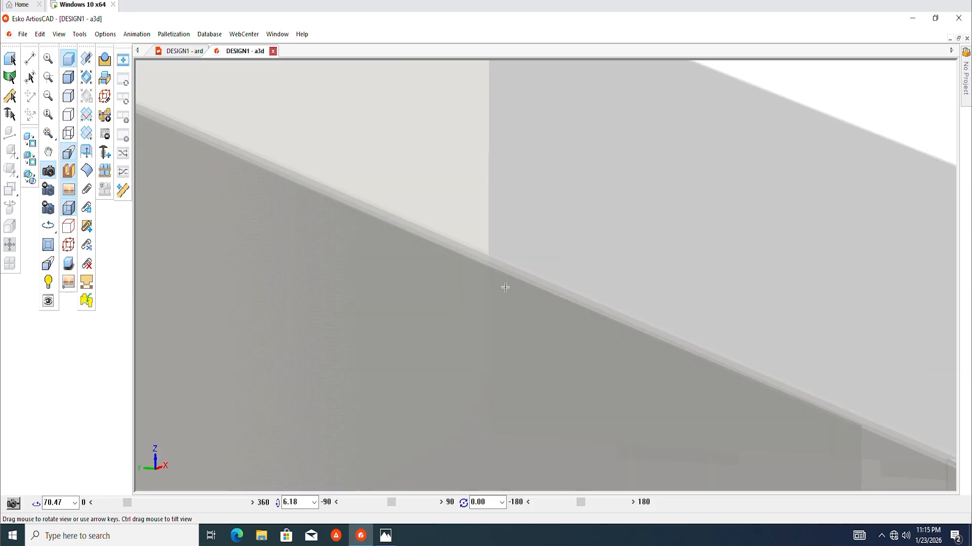
scroll(508, 280, down, 2)
scroll(267, 205, up, 2)
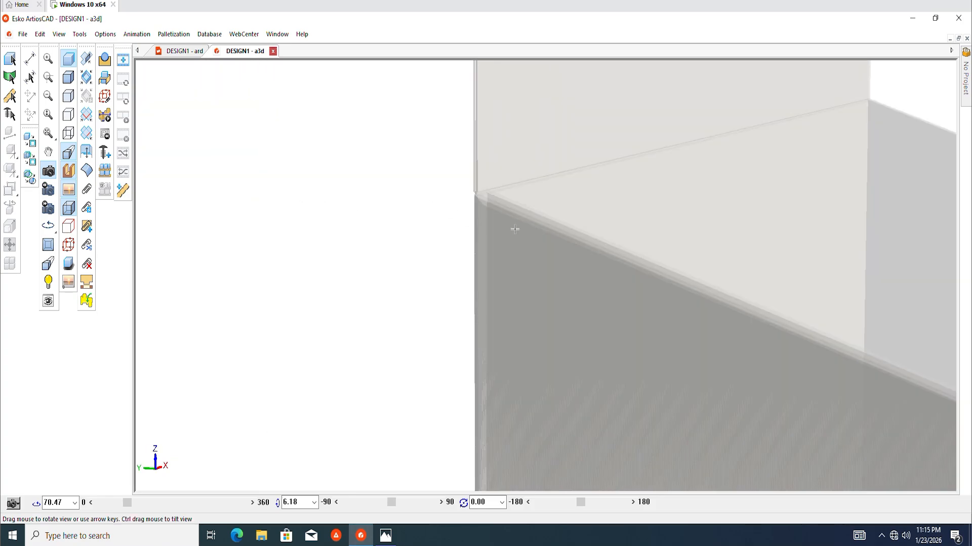
scroll(531, 222, up, 2)
scroll(438, 205, up, 2)
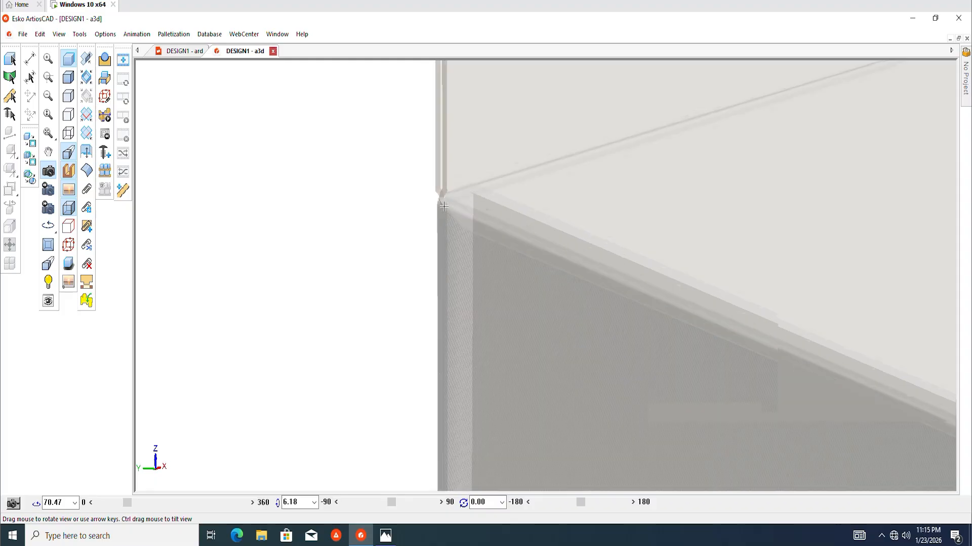
scroll(442, 211, down, 3)
scroll(451, 147, down, 4)
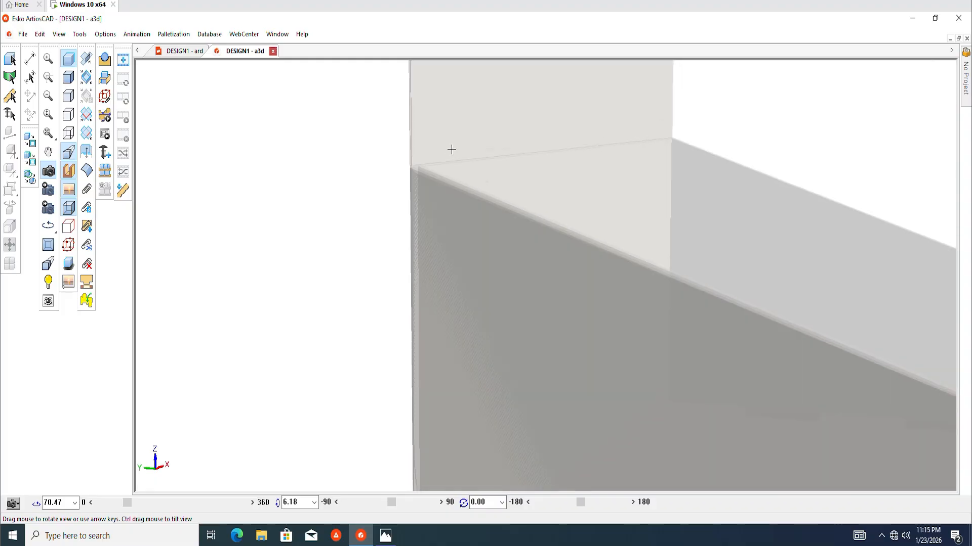
scroll(400, 186, up, 4)
scroll(473, 290, up, 3)
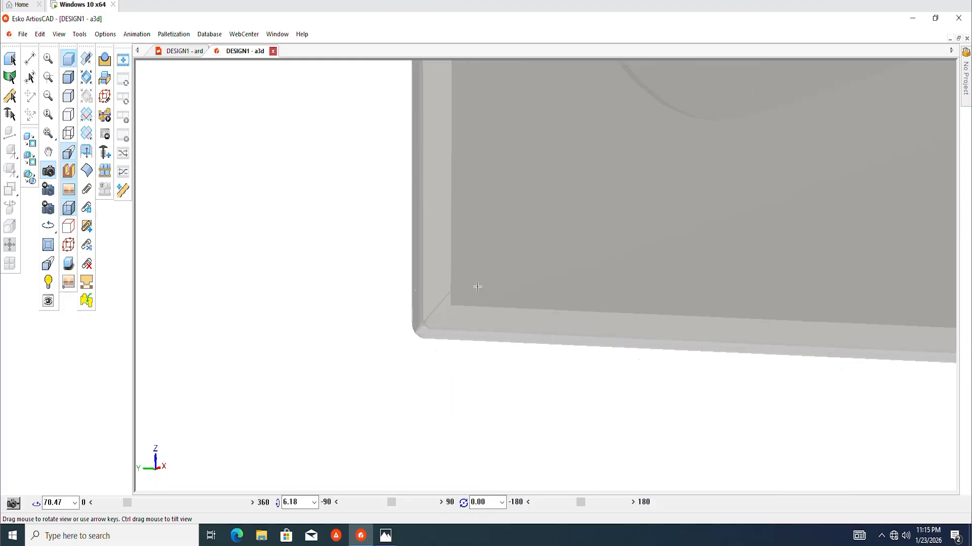
mouse_move(513, 305)
mouse_down()
mouse_move(526, 308)
mouse_move(504, 304)
mouse_up()
scroll(504, 304, down, 5)
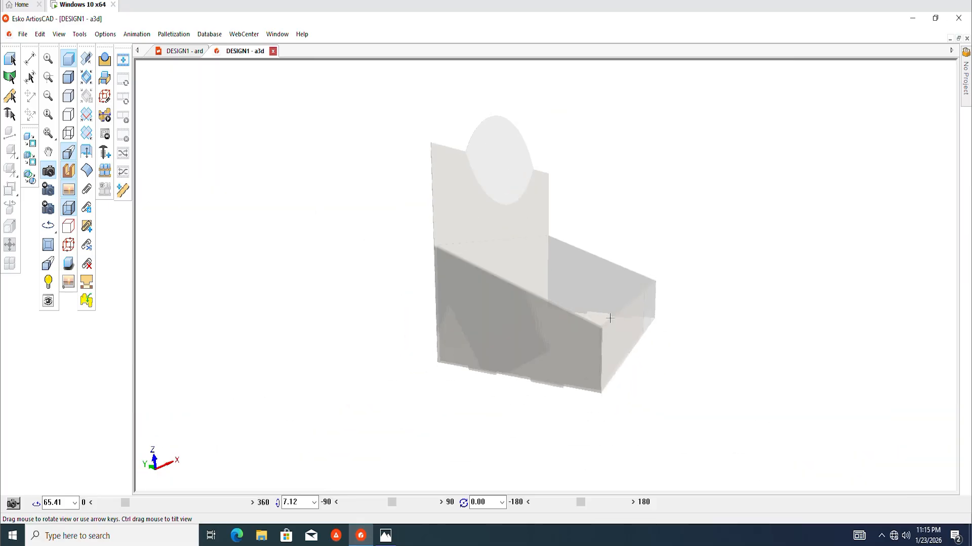
drag(610, 317, 502, 420)
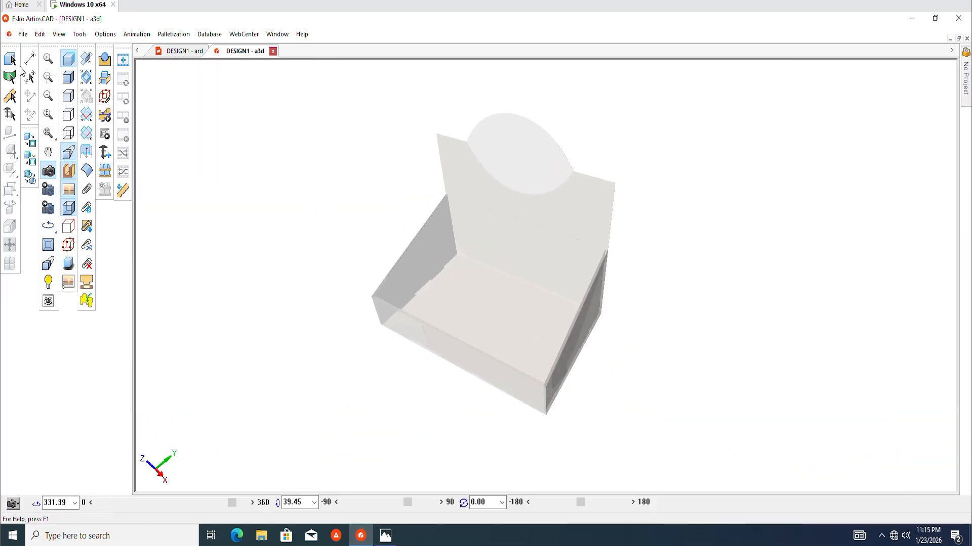
Step: Return the 3D tray to solid display and view it from the front
click(71, 209)
scroll(357, 268, down, 2)
drag(495, 282, 442, 298)
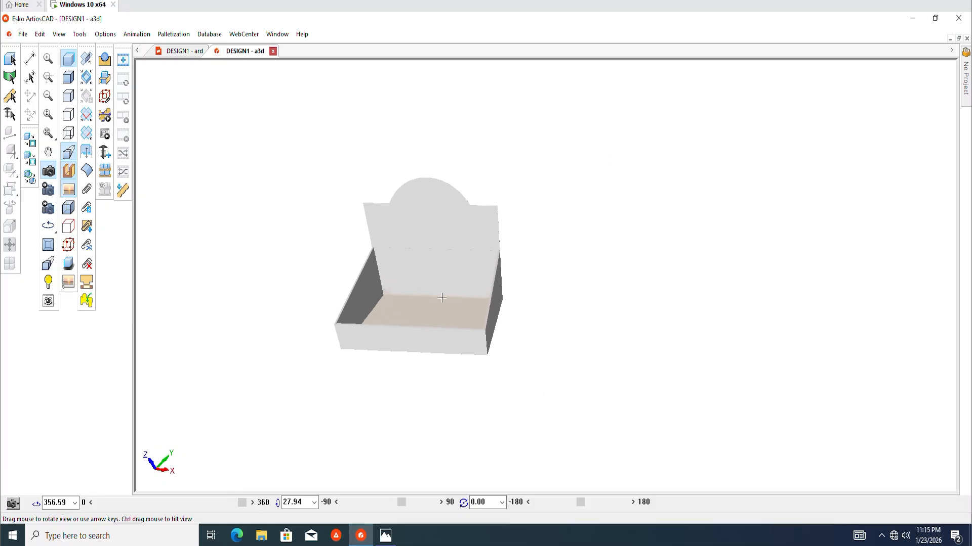
Step: Return to the flat layout and examine the back flaps, side panels and bottom panel
click(190, 53)
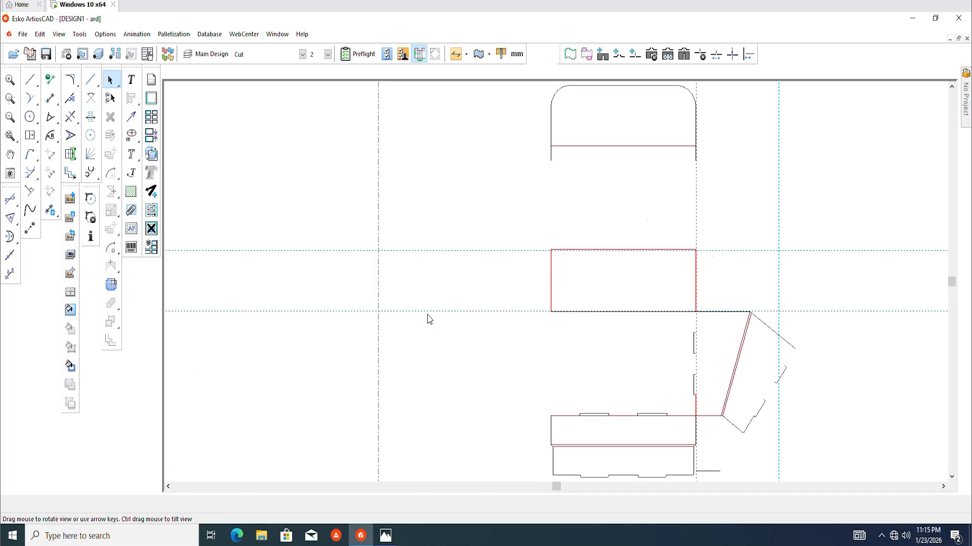
scroll(422, 349, up, 2)
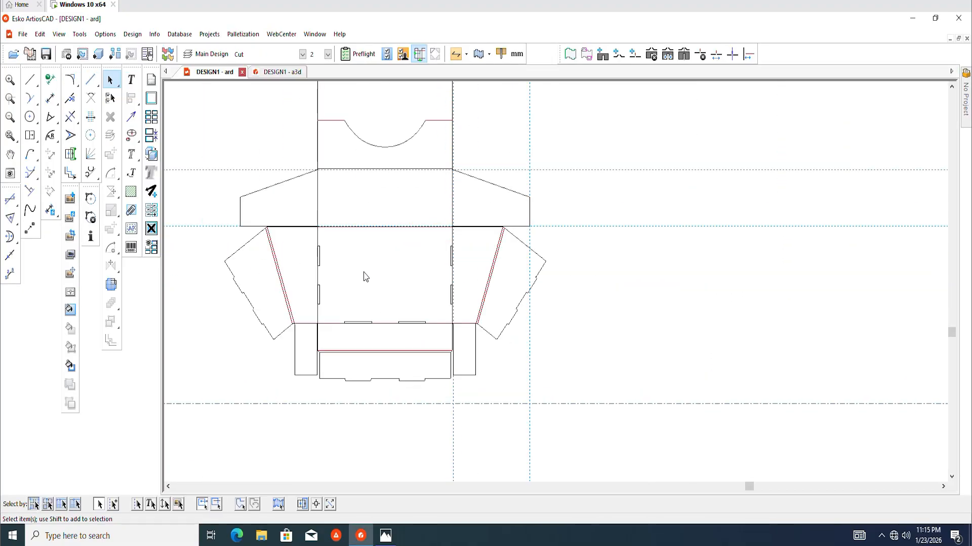
scroll(349, 246, up, 2)
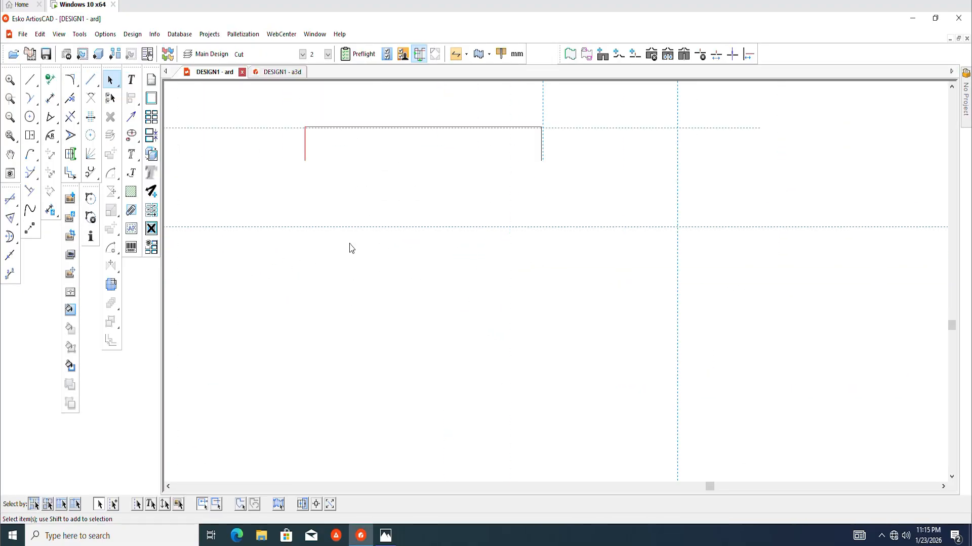
scroll(314, 243, up, 1)
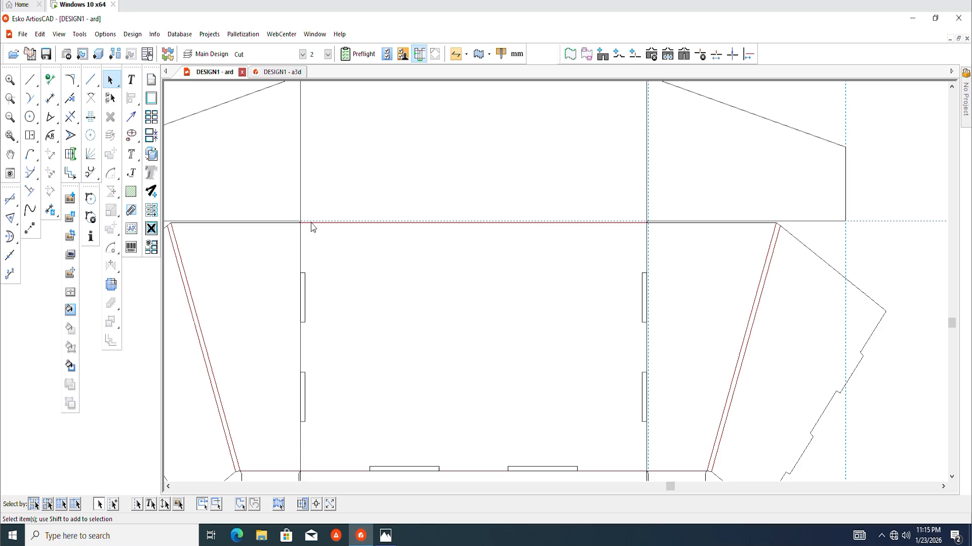
scroll(312, 227, down, 2)
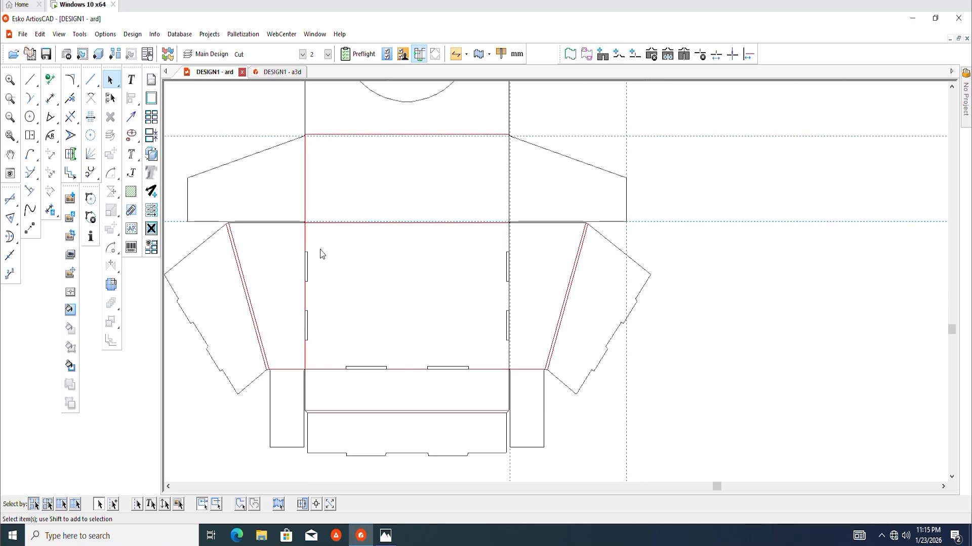
scroll(322, 254, down, 2)
scroll(301, 326, up, 2)
scroll(393, 293, down, 4)
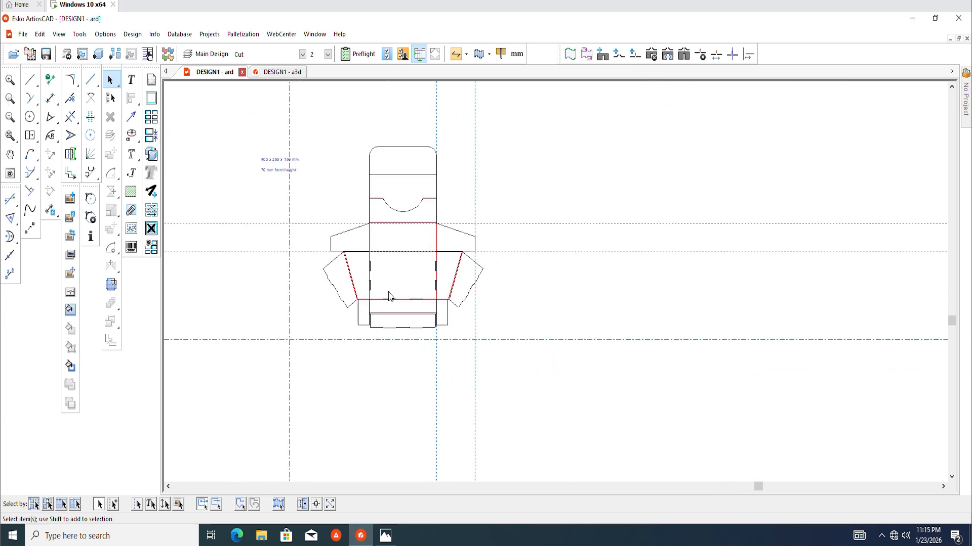
scroll(440, 301, down, 3)
Step: Switch to the 3D model and examine the tray's underside and the tabs in its bottom slots
click(282, 73)
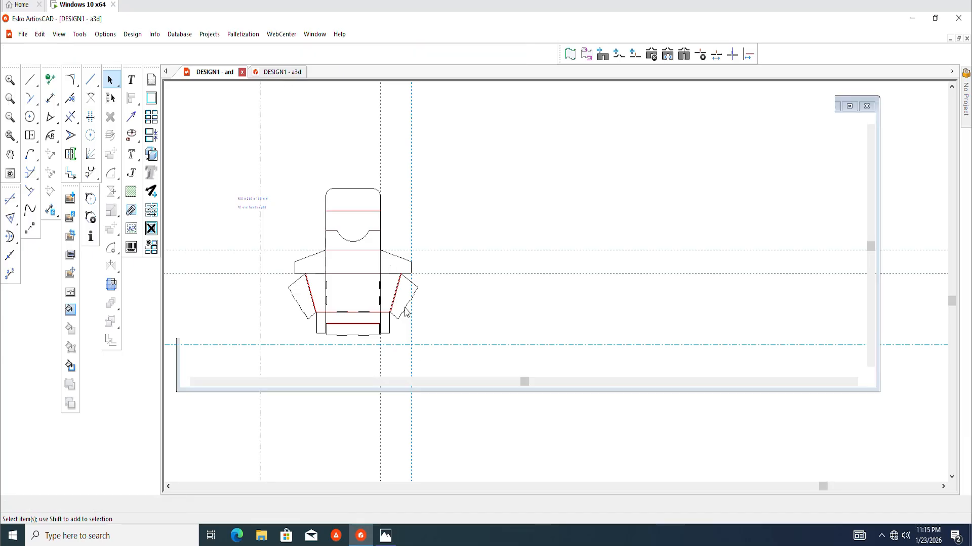
scroll(375, 286, up, 4)
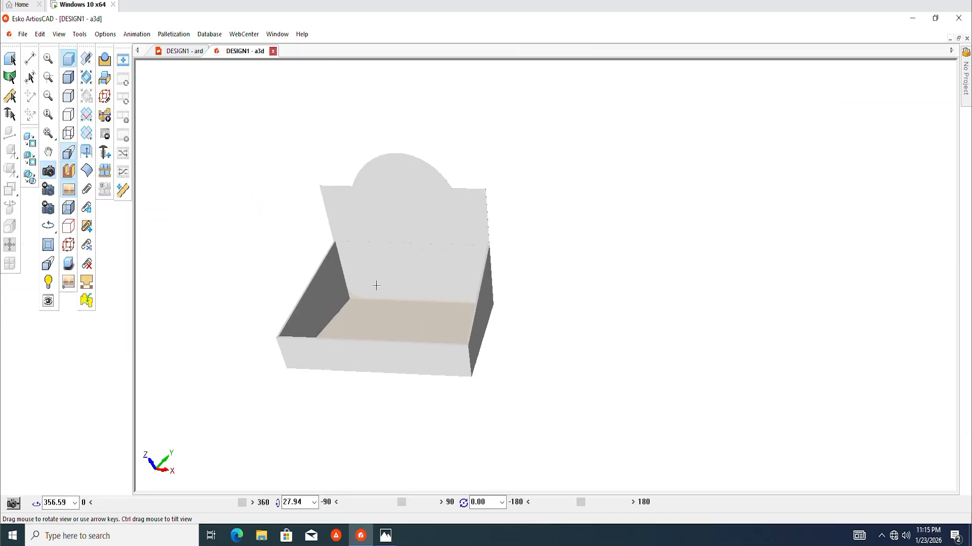
scroll(400, 288, down, 1)
drag(413, 276, 335, 208)
scroll(335, 208, up, 2)
drag(441, 199, 482, 198)
scroll(786, 219, up, 2)
drag(726, 226, 674, 218)
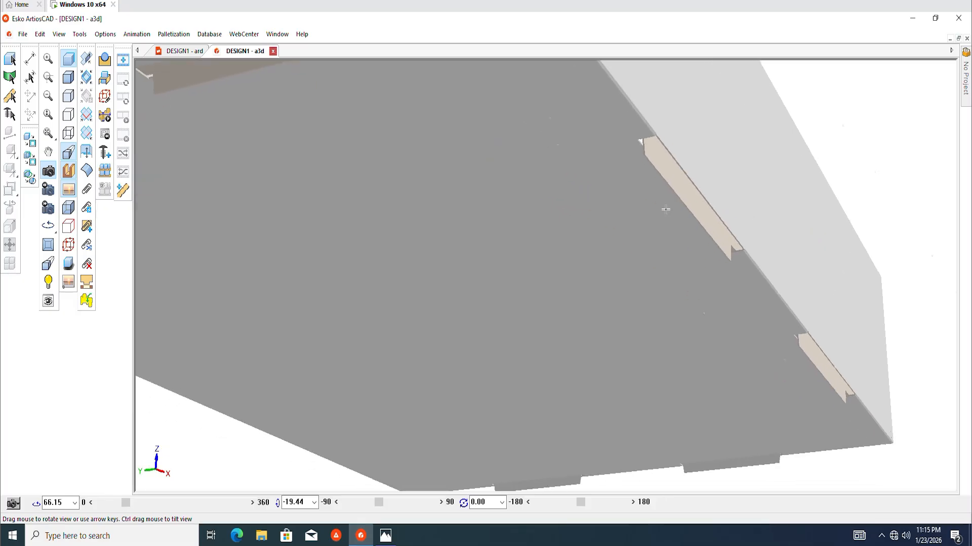
scroll(665, 205, up, 1)
drag(592, 177, 604, 173)
scroll(629, 212, down, 3)
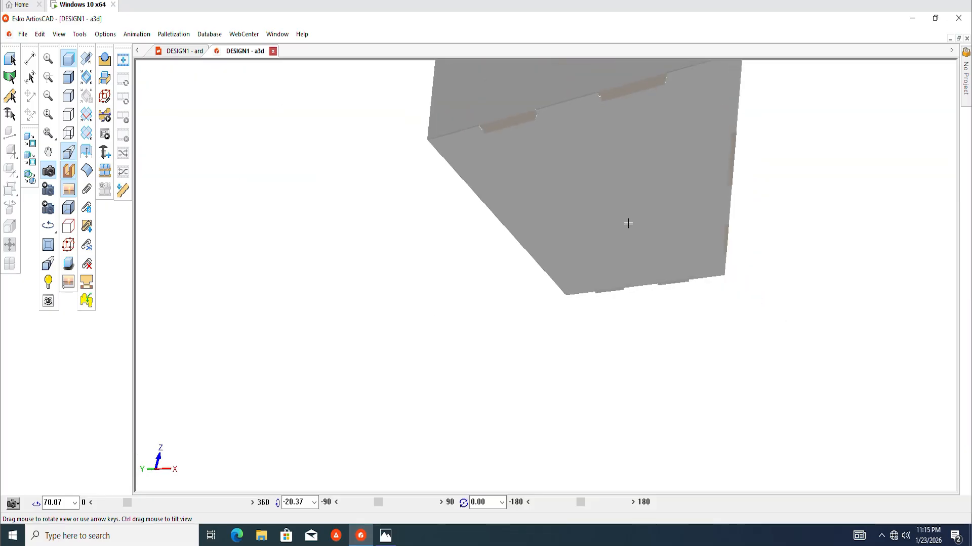
drag(629, 221, 424, 354)
drag(477, 284, 458, 289)
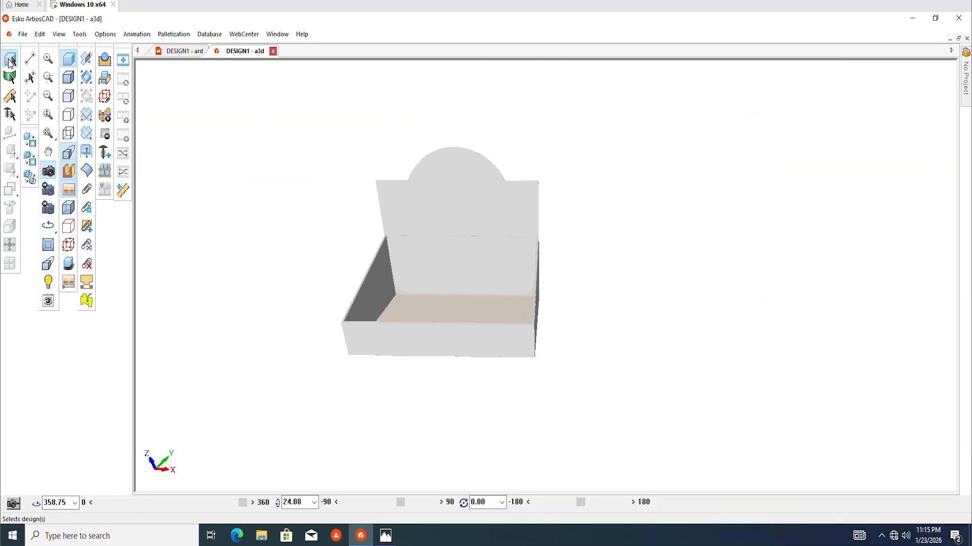
Step: Select the whole tray design in 3D and open its properties
click(9, 60)
scroll(439, 331, up, 1)
click(488, 285)
scroll(361, 233, down, 2)
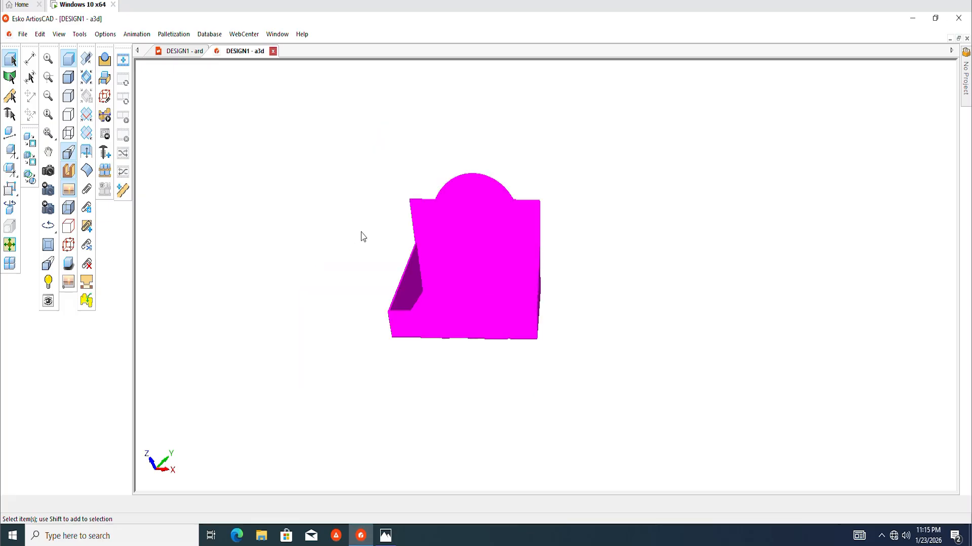
double_click(480, 246)
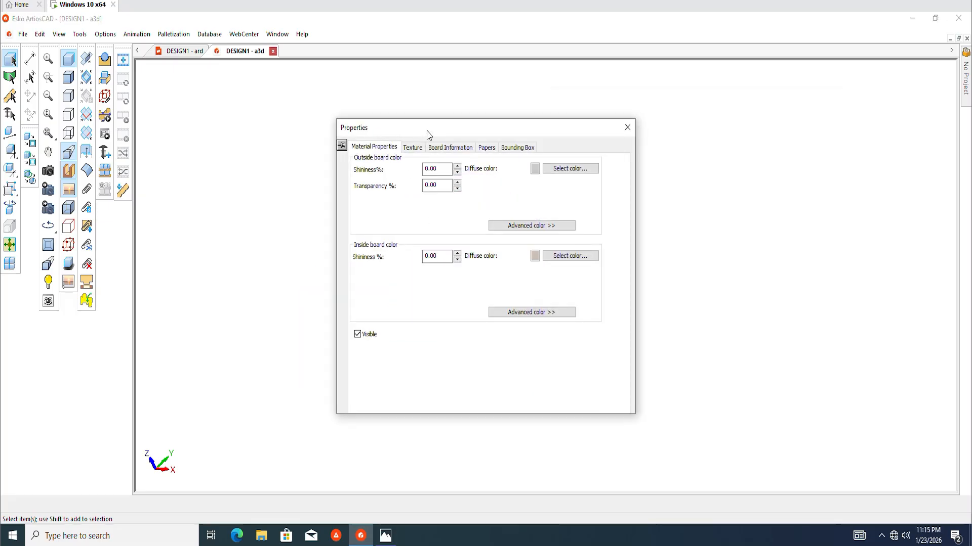
Step: Change the 3D tray's board to the E-flute corrugated board M-175E (M-175 # E Kraft)
drag(427, 133, 667, 78)
click(691, 93)
scroll(636, 161, up, 3)
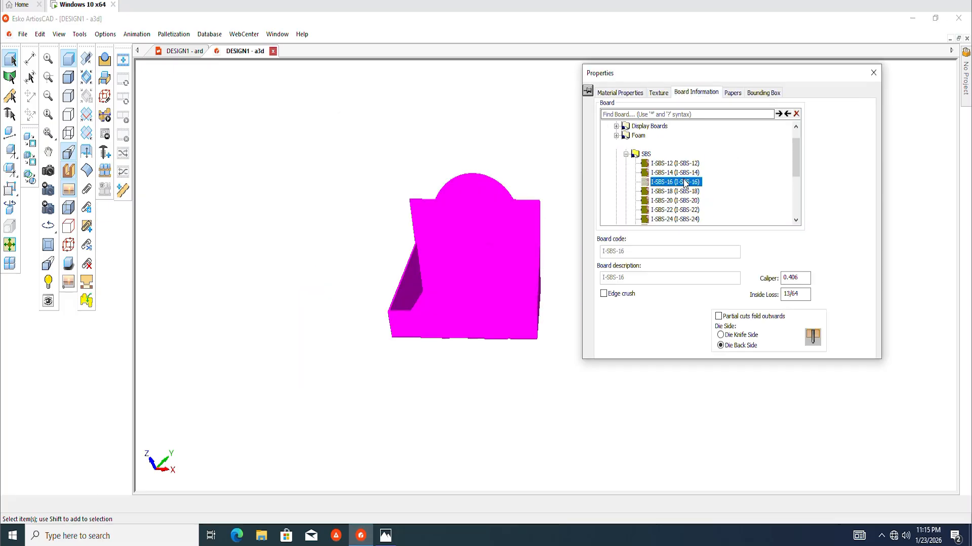
click(639, 135)
click(616, 136)
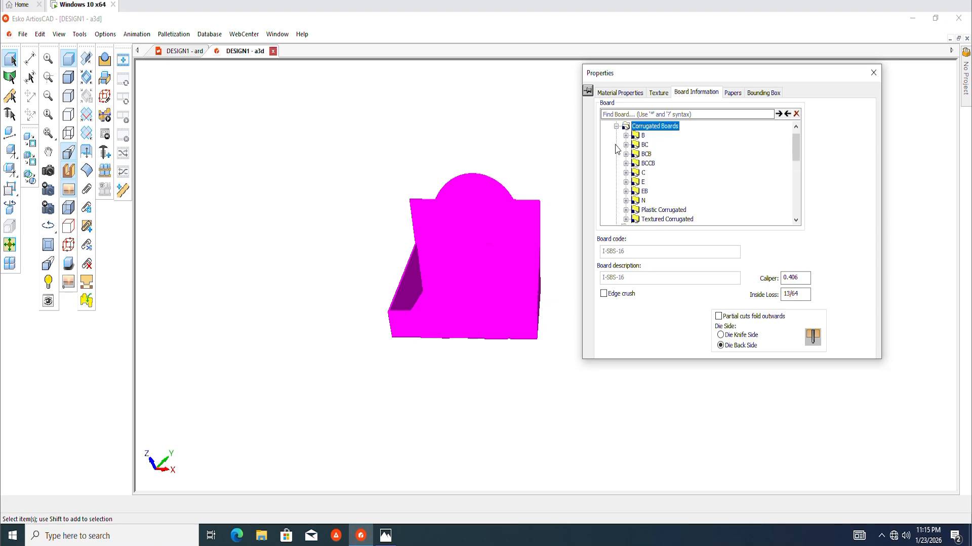
click(626, 183)
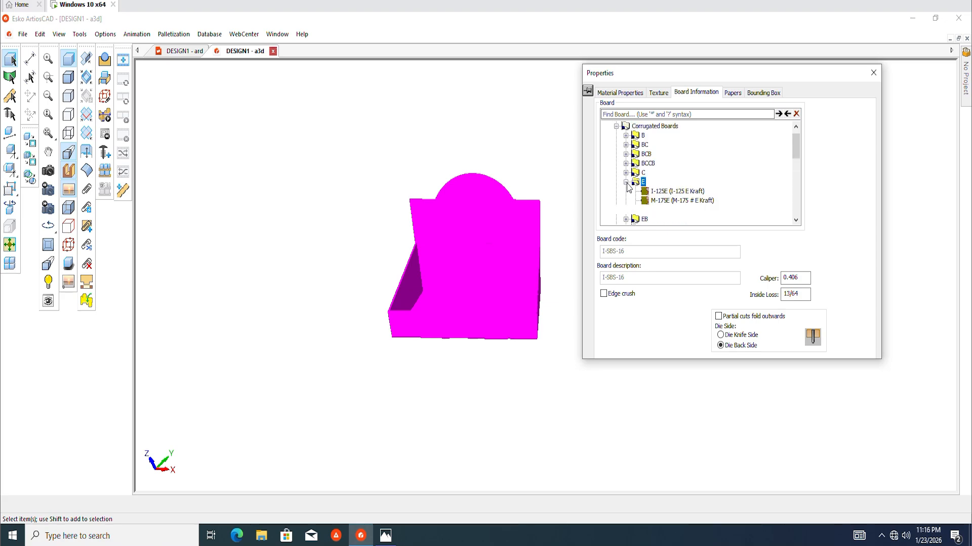
click(658, 201)
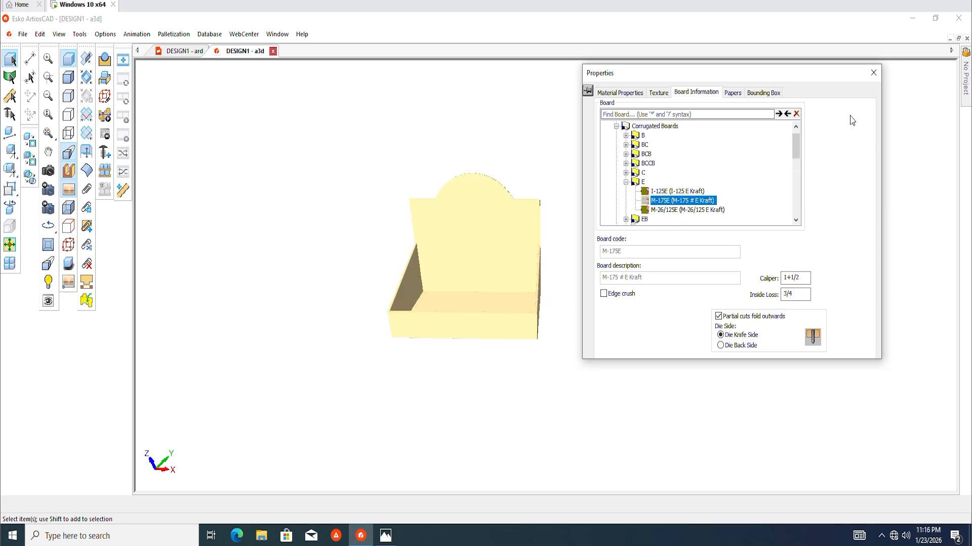
click(873, 73)
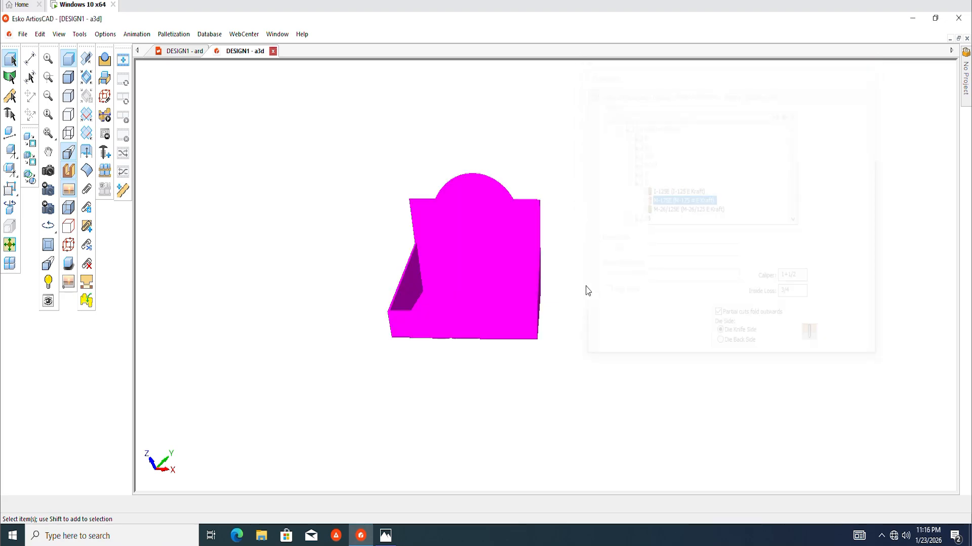
Step: Change the whole tray's board to the B-flute corrugated board I-350B (I-350 B Kraft)
click(49, 172)
drag(432, 316, 481, 273)
scroll(481, 273, up, 3)
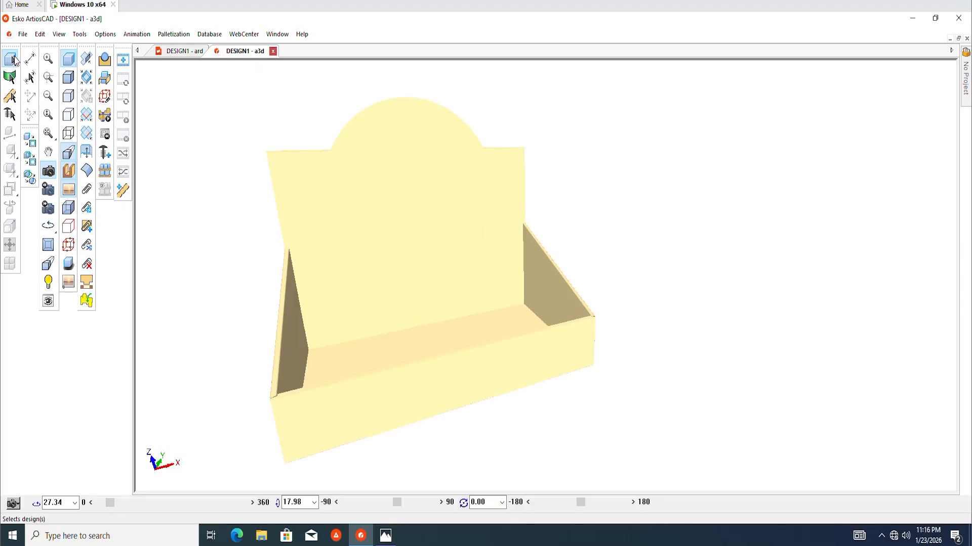
click(12, 60)
double_click(430, 229)
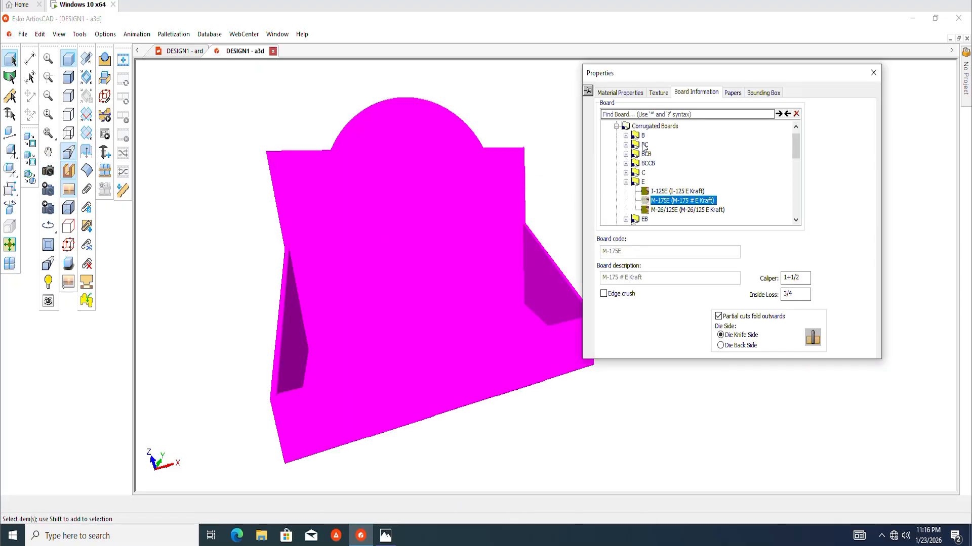
click(626, 136)
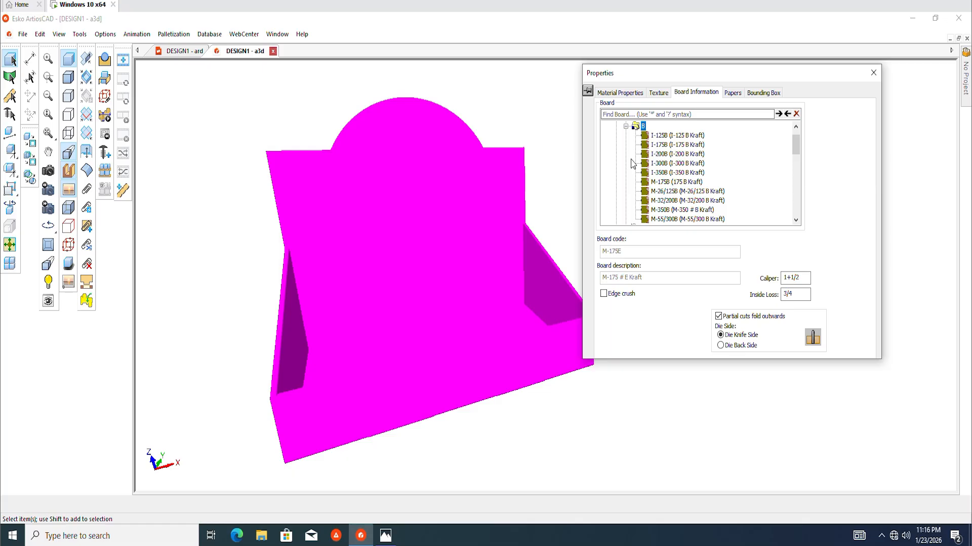
click(664, 173)
click(877, 75)
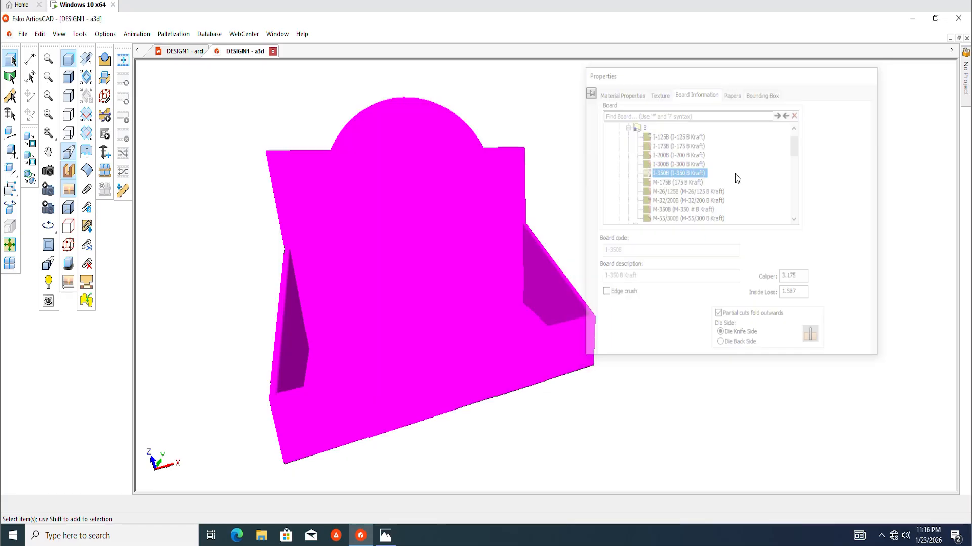
click(680, 189)
Step: Examine the tray's underside and the tabs in its bottom slots with the B-flute board applied
click(49, 171)
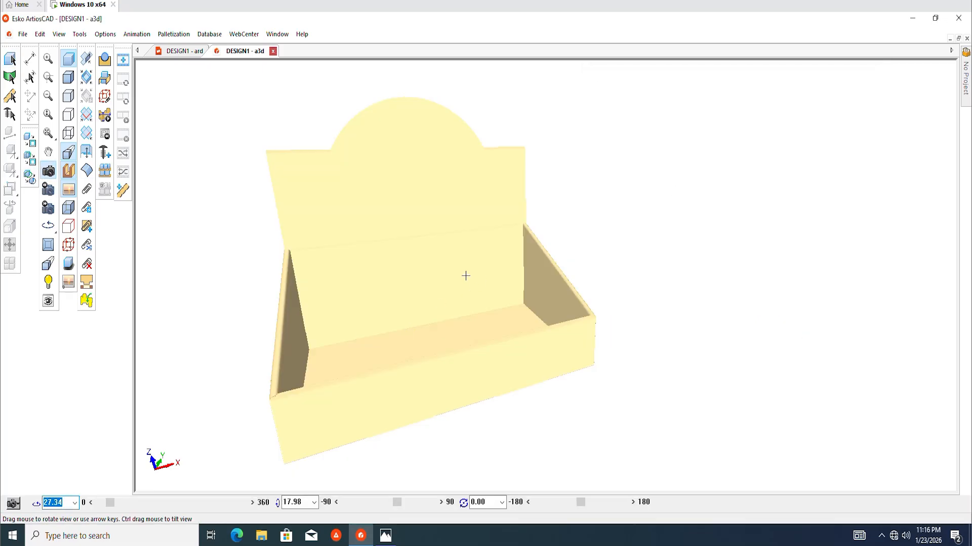
drag(464, 276, 492, 248)
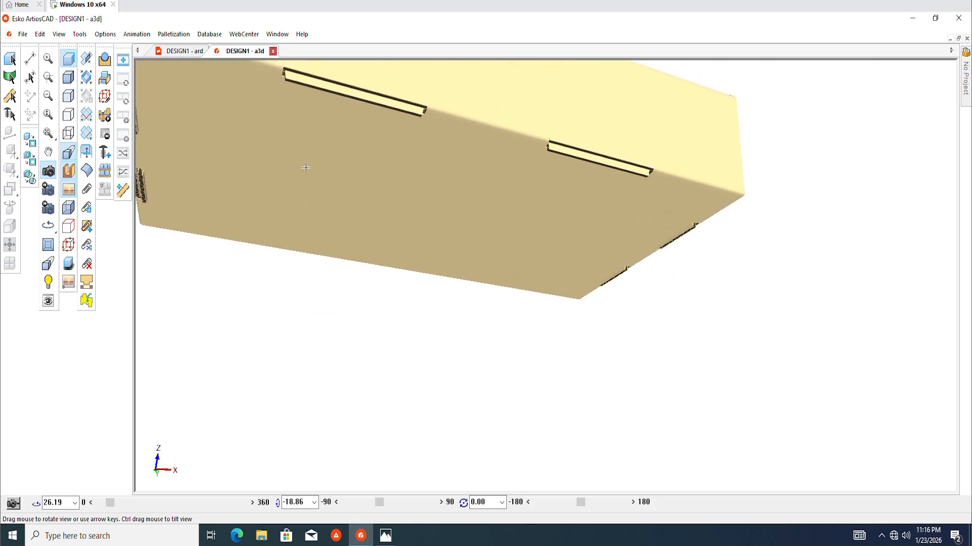
drag(306, 167, 345, 222)
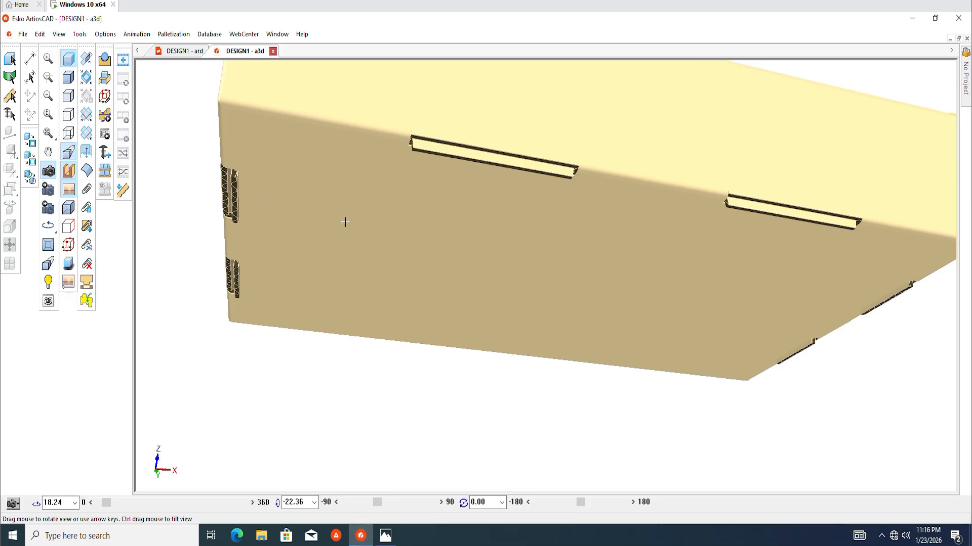
scroll(235, 190, up, 1)
scroll(277, 222, down, 2)
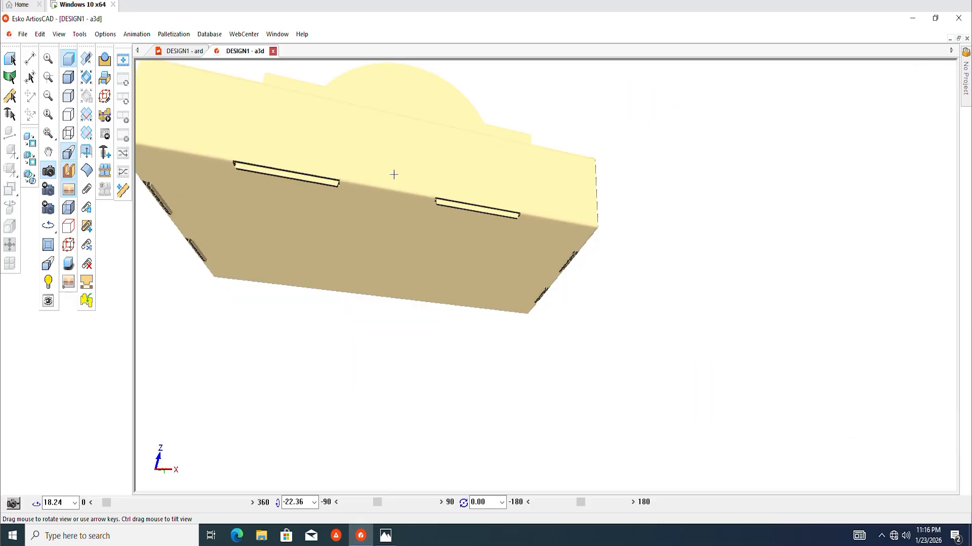
drag(393, 175, 394, 260)
scroll(395, 260, down, 3)
Step: Examine the board thickness along the edges of the back panel and the sloped side walls
drag(361, 333, 539, 291)
scroll(411, 306, up, 3)
scroll(373, 330, up, 3)
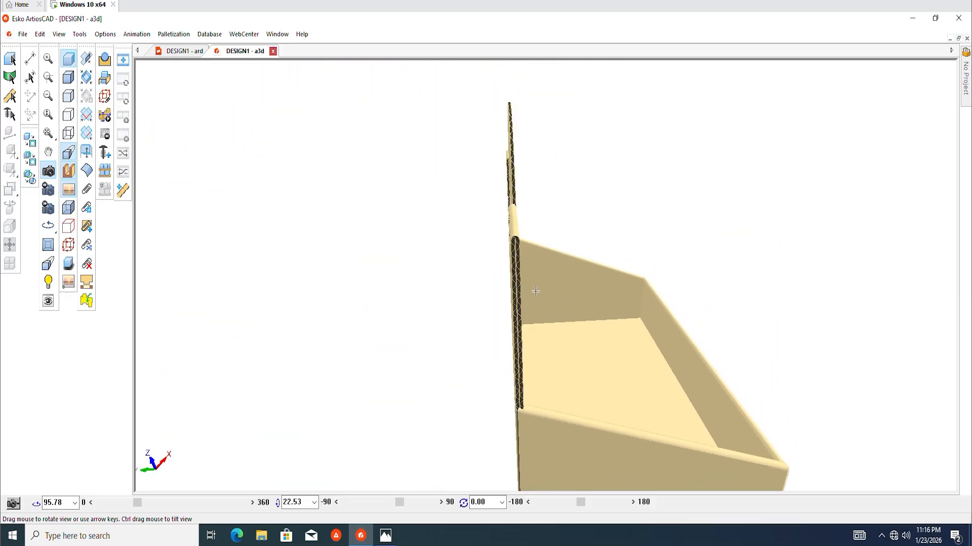
scroll(535, 291, down, 3)
drag(487, 268, 412, 310)
scroll(480, 304, up, 5)
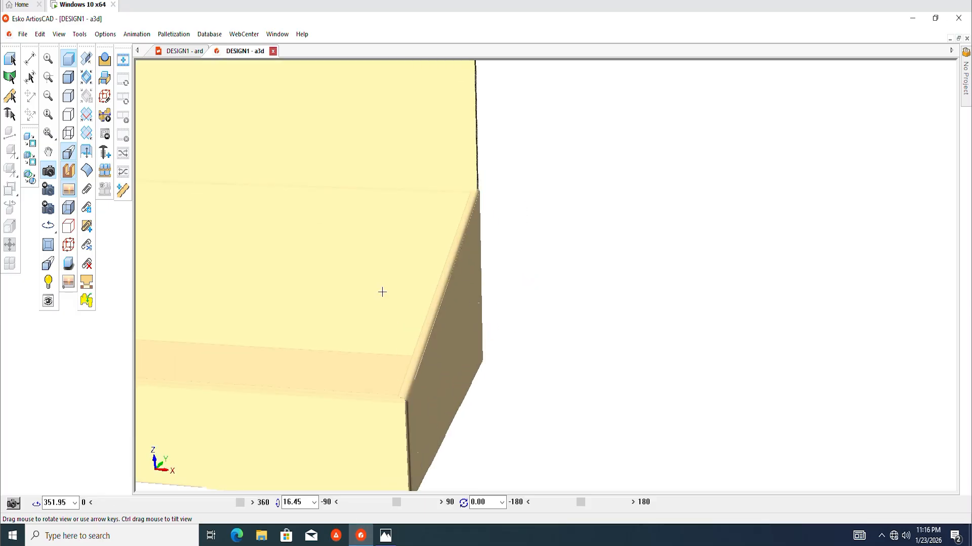
middle_drag(382, 292, 483, 272)
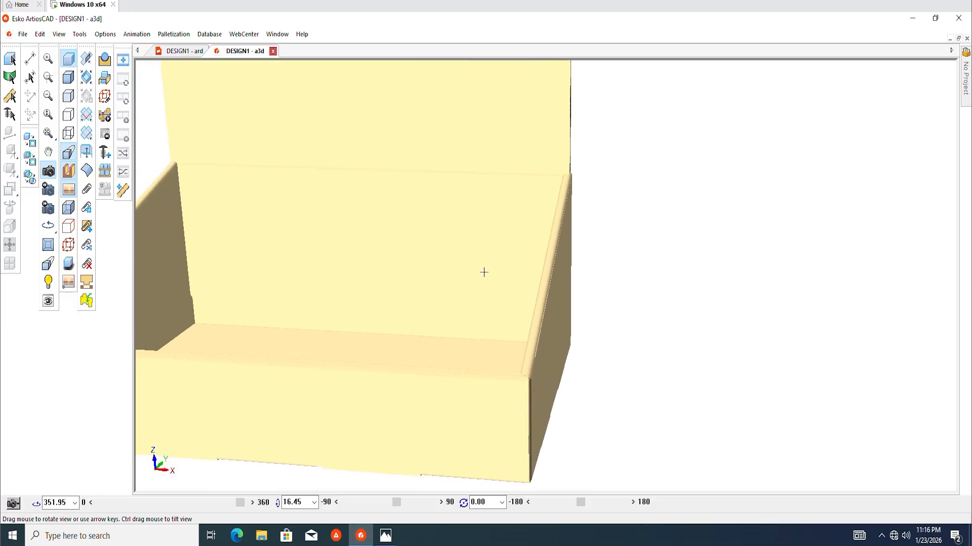
scroll(483, 272, down, 3)
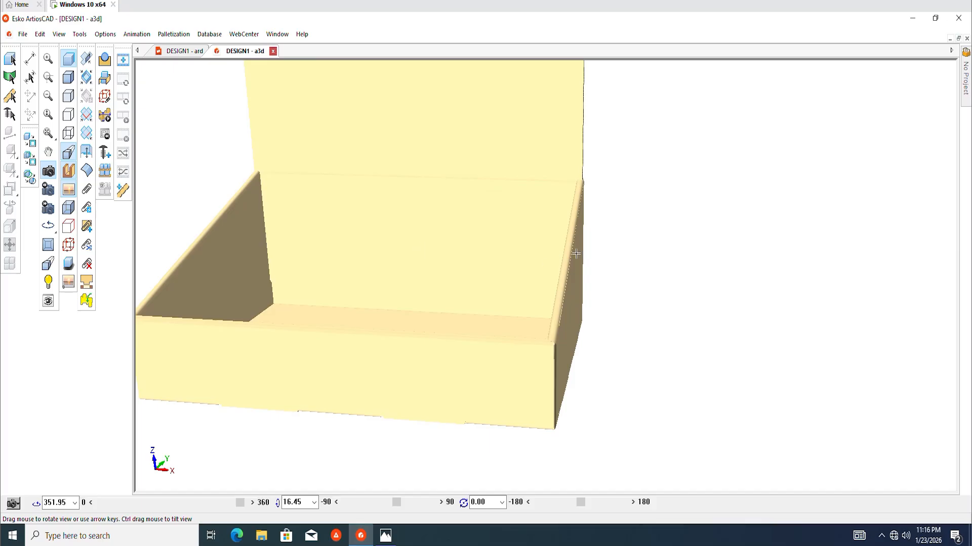
scroll(576, 253, up, 2)
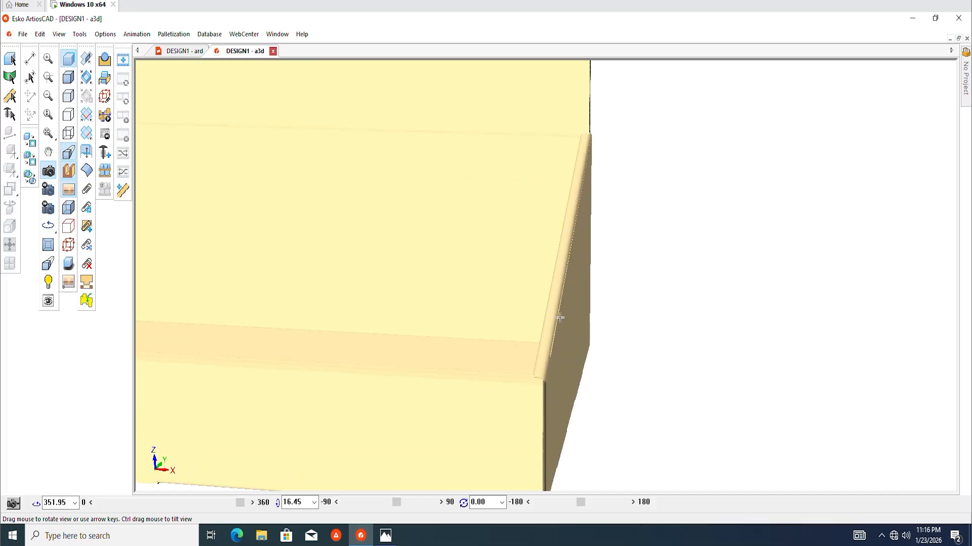
scroll(559, 309, down, 1)
Step: Inspect the whole 3D tray from the front, turning it to check both side walls and the interior
scroll(544, 295, down, 3)
middle_drag(431, 266, 417, 254)
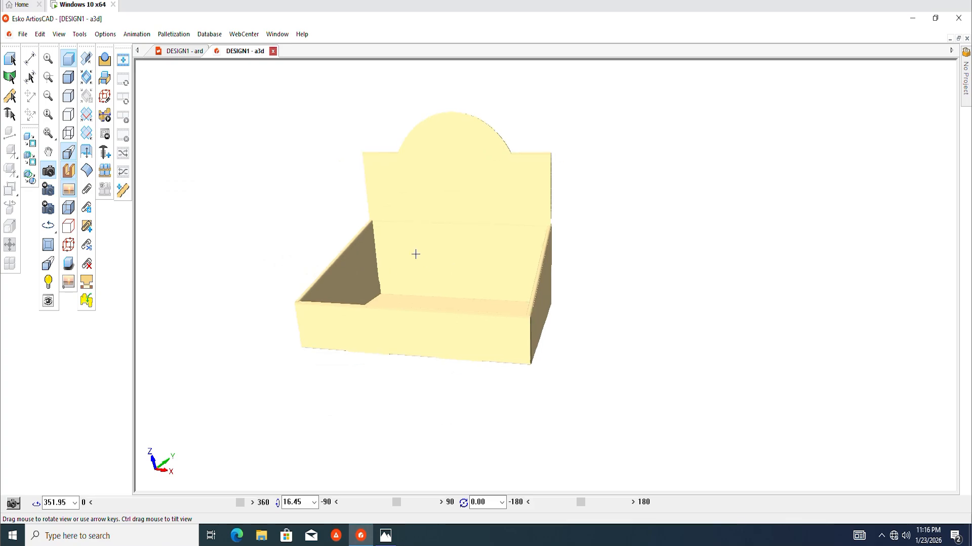
drag(395, 258, 473, 288)
scroll(481, 299, up, 4)
middle_drag(481, 304, 447, 354)
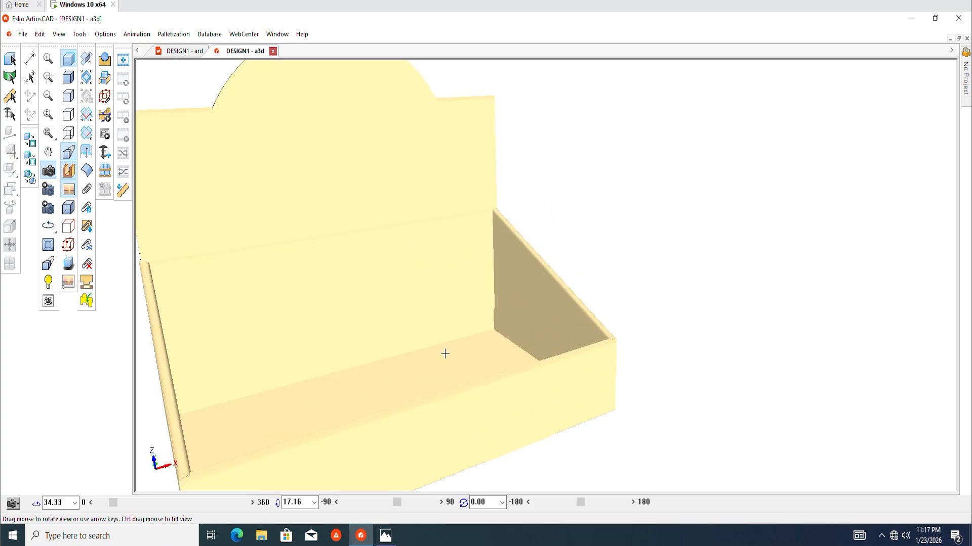
scroll(448, 315, down, 1)
scroll(448, 311, down, 2)
middle_drag(449, 305, 478, 277)
drag(478, 277, 412, 321)
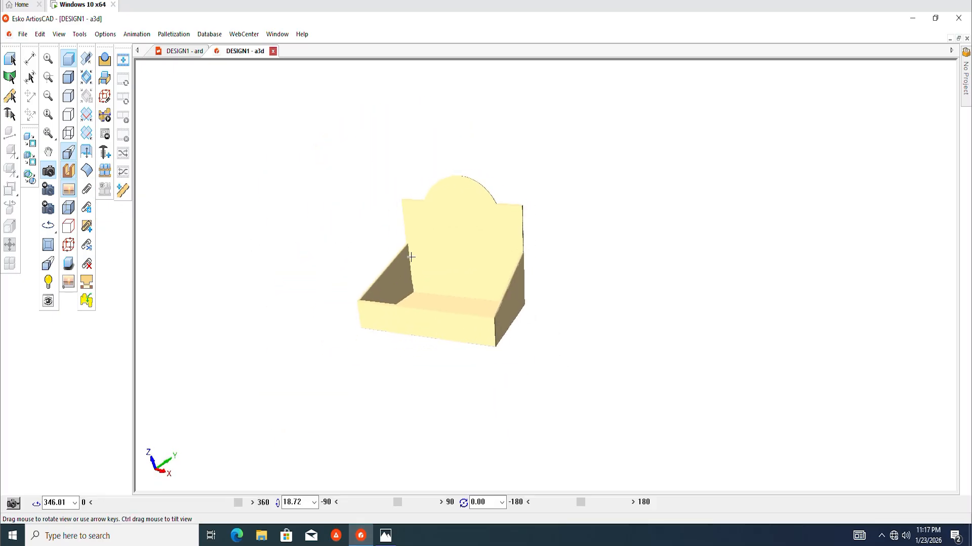
drag(410, 257, 444, 299)
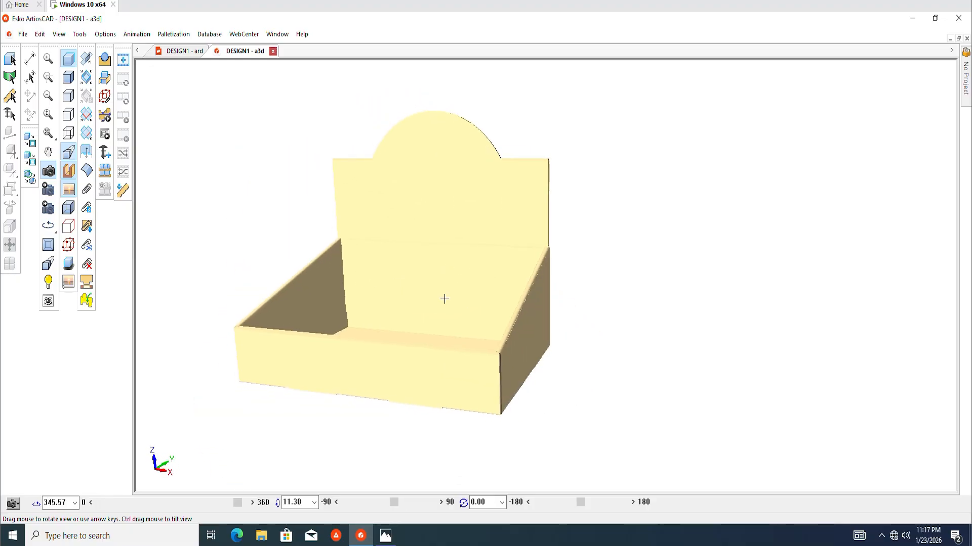